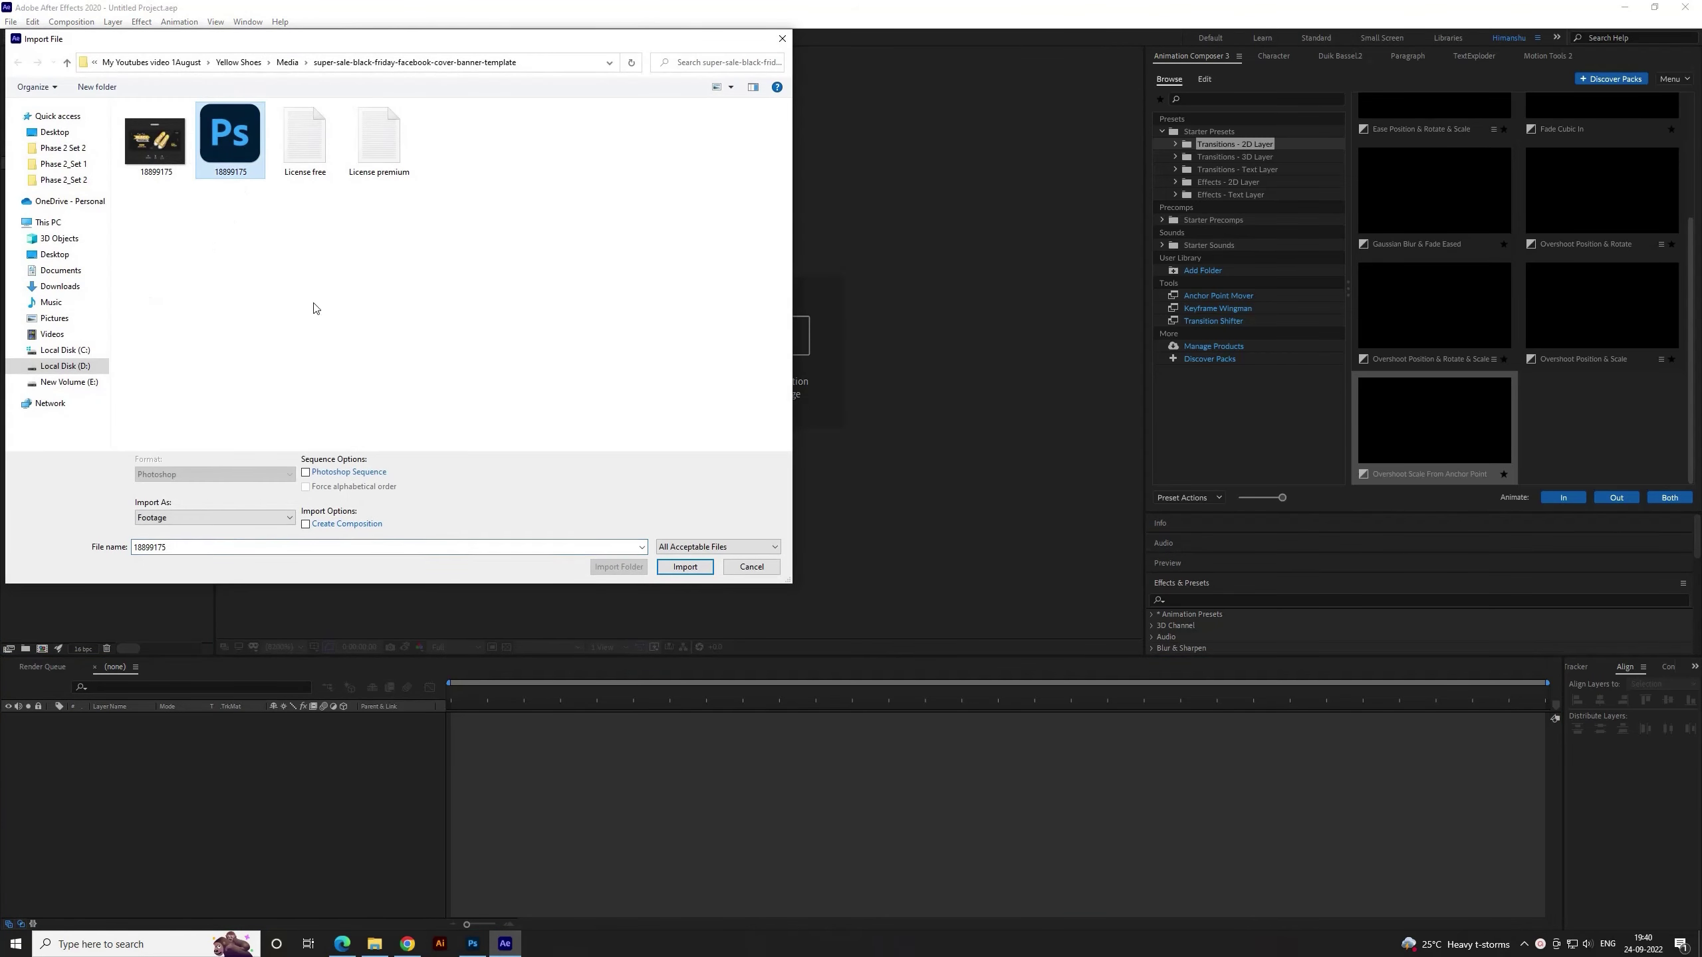
# Import the 18899175 PSD as a composition with layer sizes retained
pyautogui.click(214, 517)
pyautogui.click(201, 544)
pyautogui.click(685, 567)
pyautogui.click(868, 547)
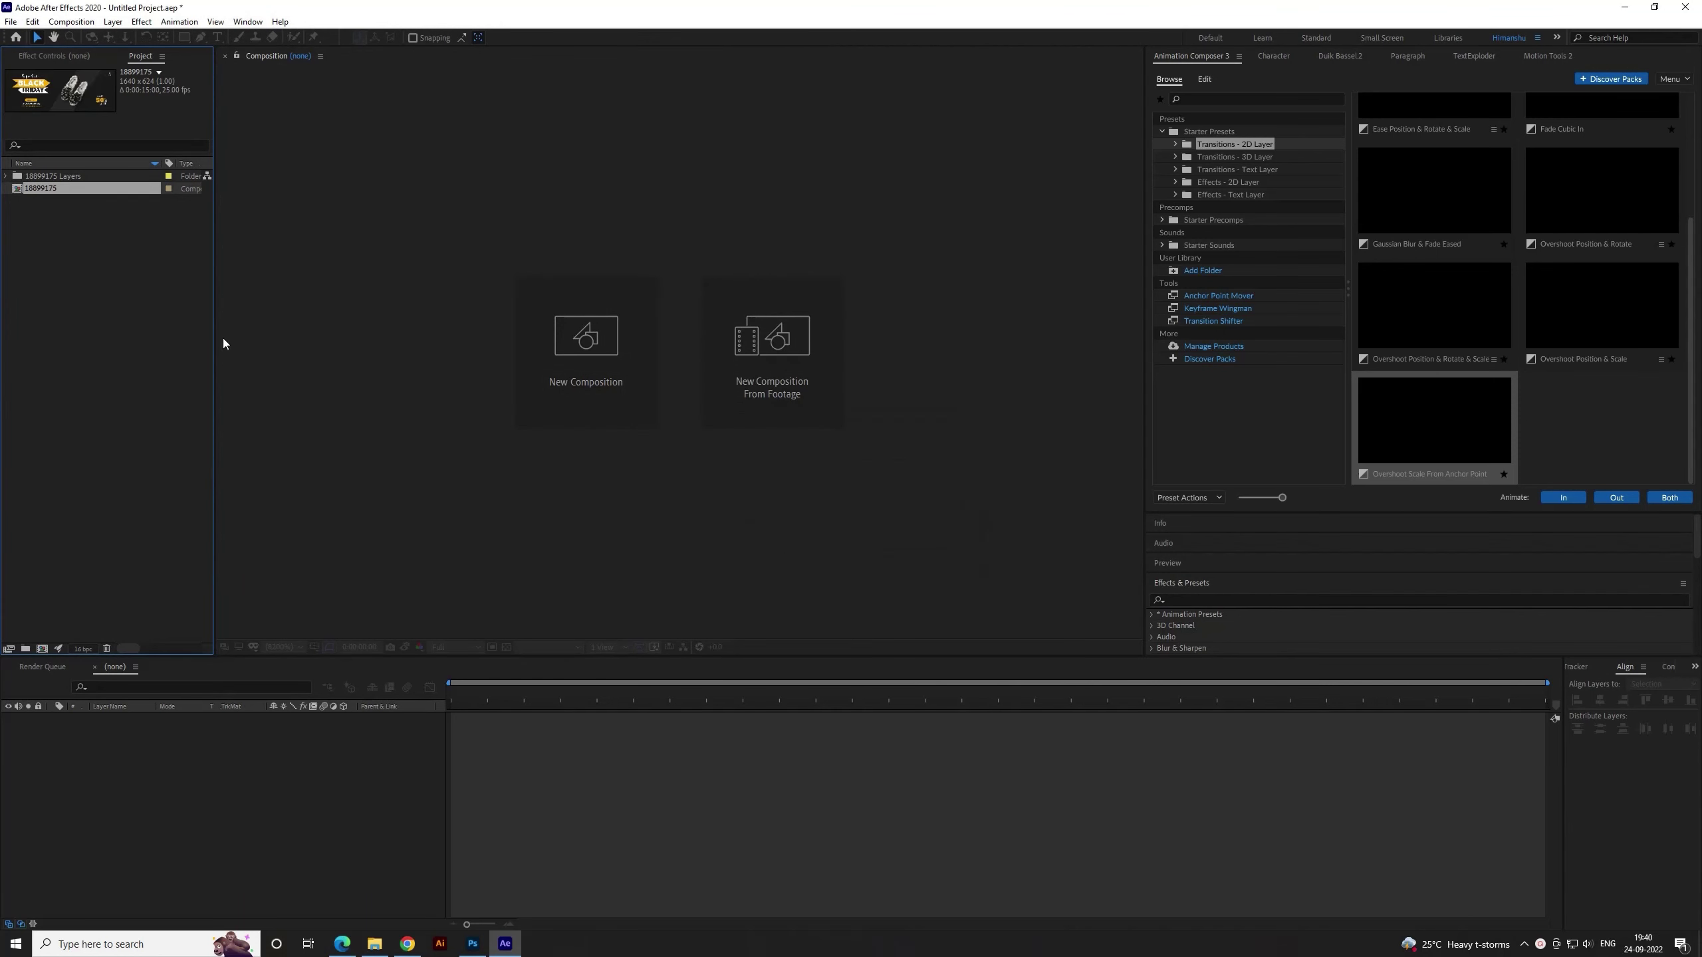
# Create comp 18899175 2 from the imported comp, then open the original 18899175 comp and inspect layer 3
pyautogui.moveTo(37, 189); pyautogui.dragTo(43, 646)
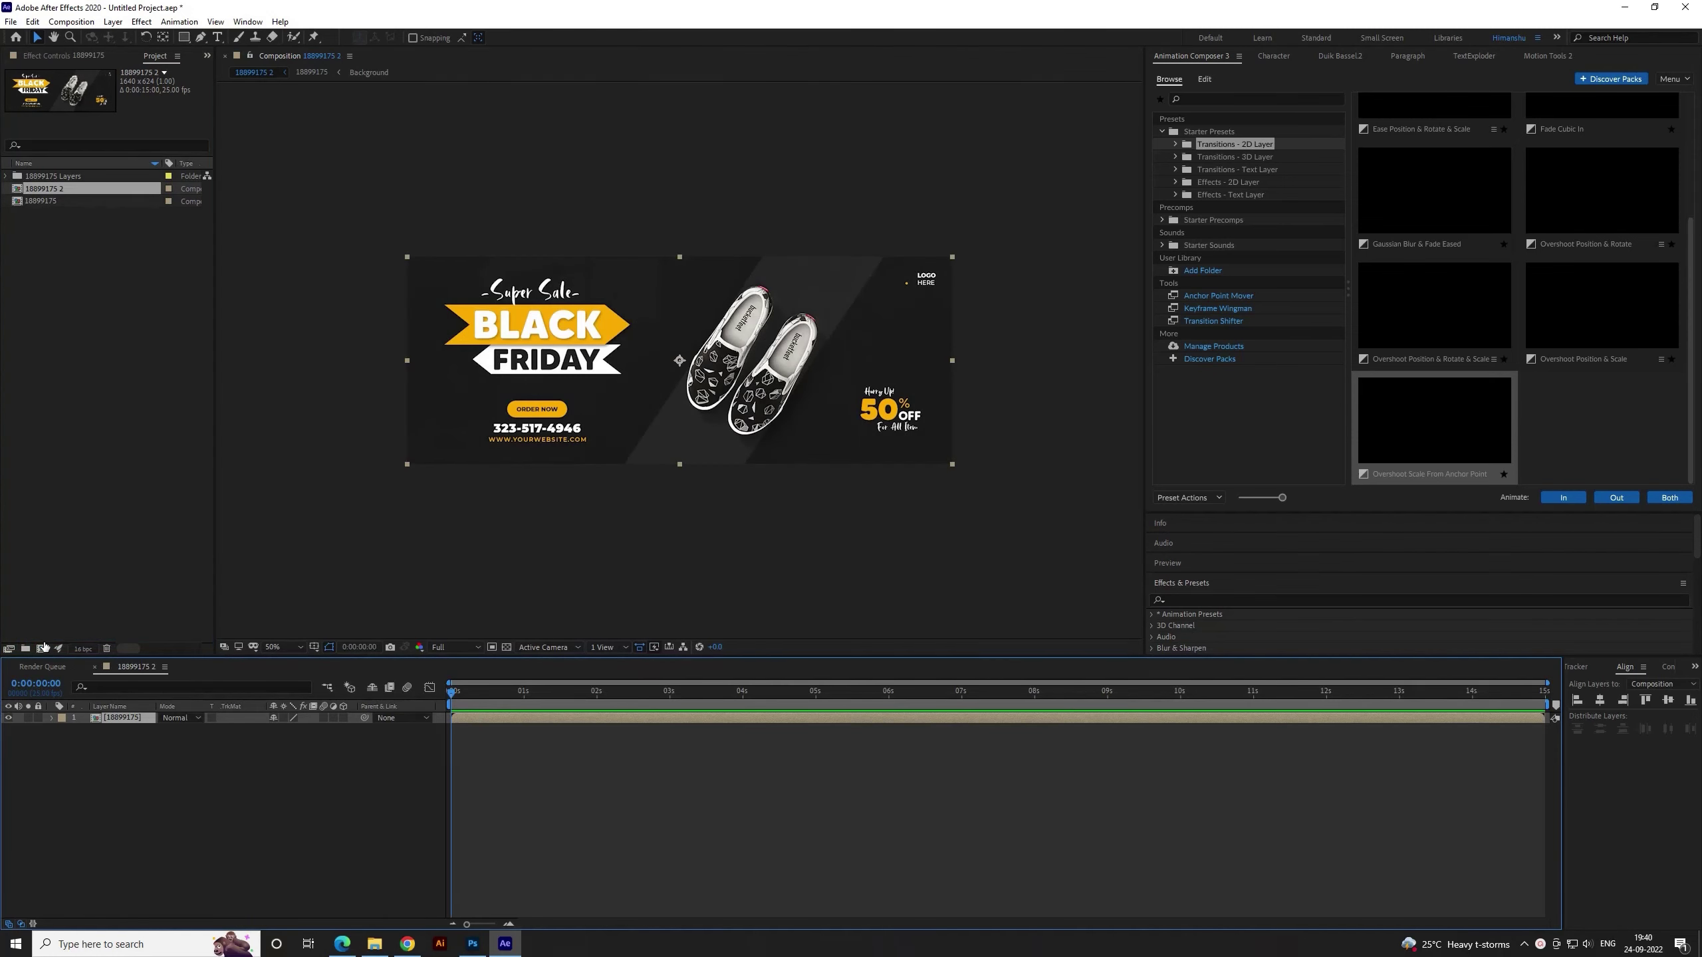
pyautogui.click(144, 796)
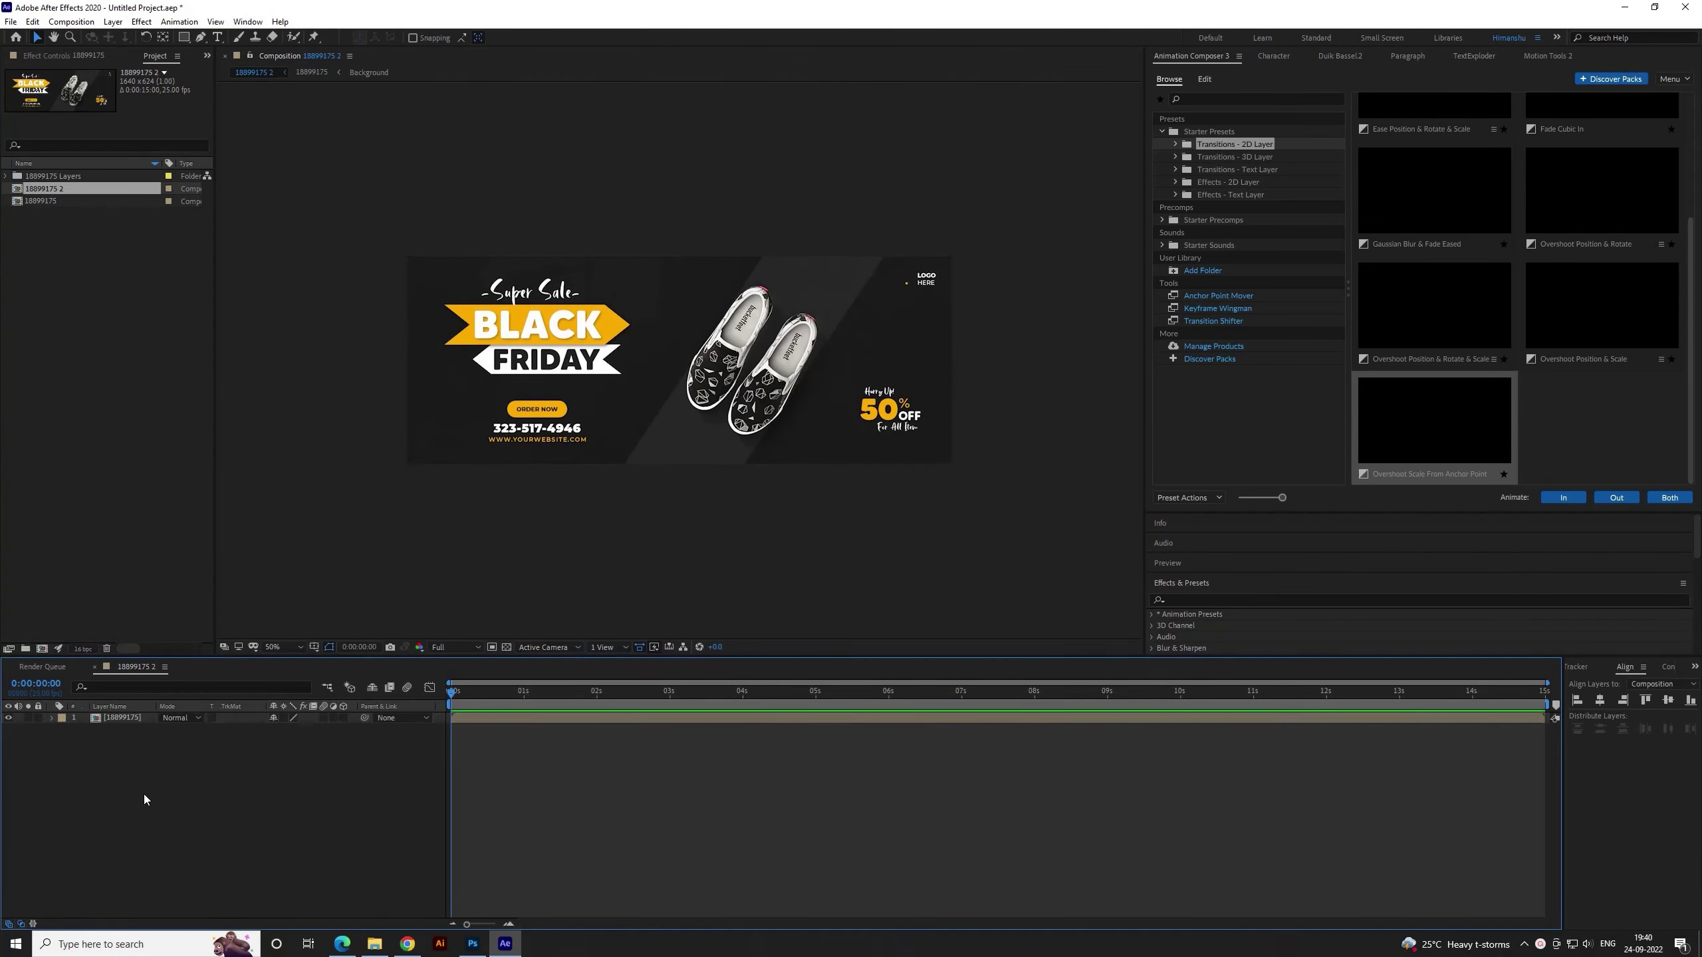
pyautogui.doubleClick(122, 718)
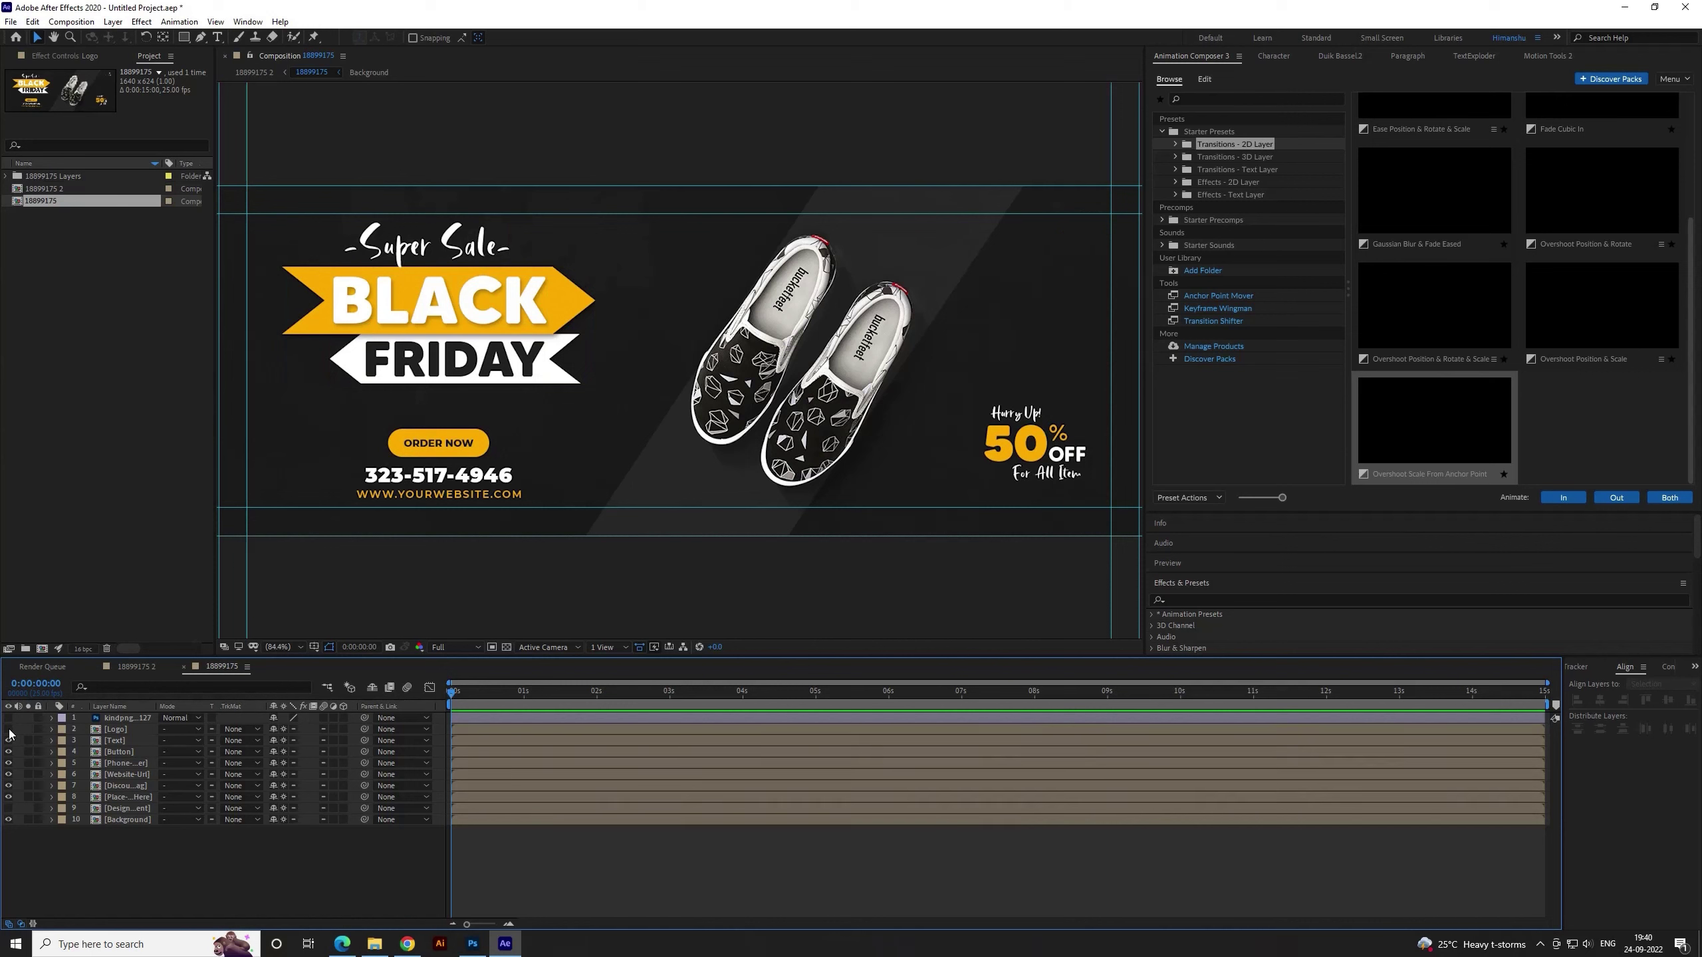
pyautogui.click(8, 740)
pyautogui.click(8, 740)
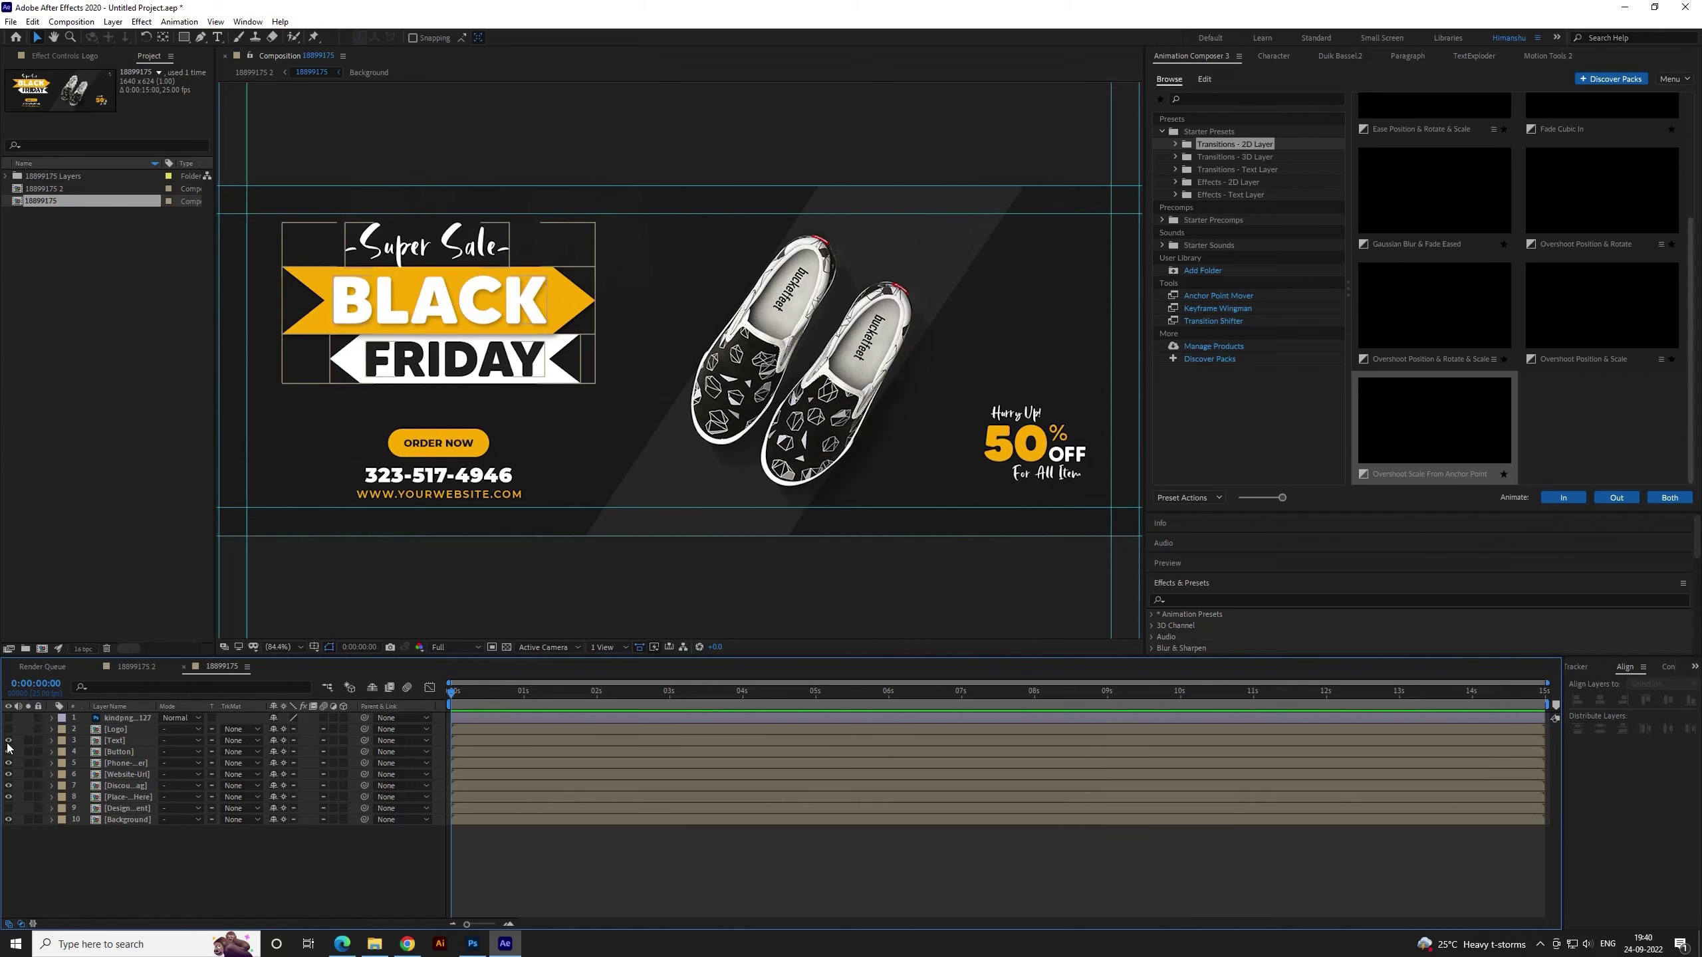
# In the Text precomp, convert the -Super Sale- layer to editable text, dismissing the missing-fonts warning
pyautogui.doubleClick(136, 740)
pyautogui.click(8, 718)
pyautogui.click(8, 718)
pyautogui.rightClick(125, 719)
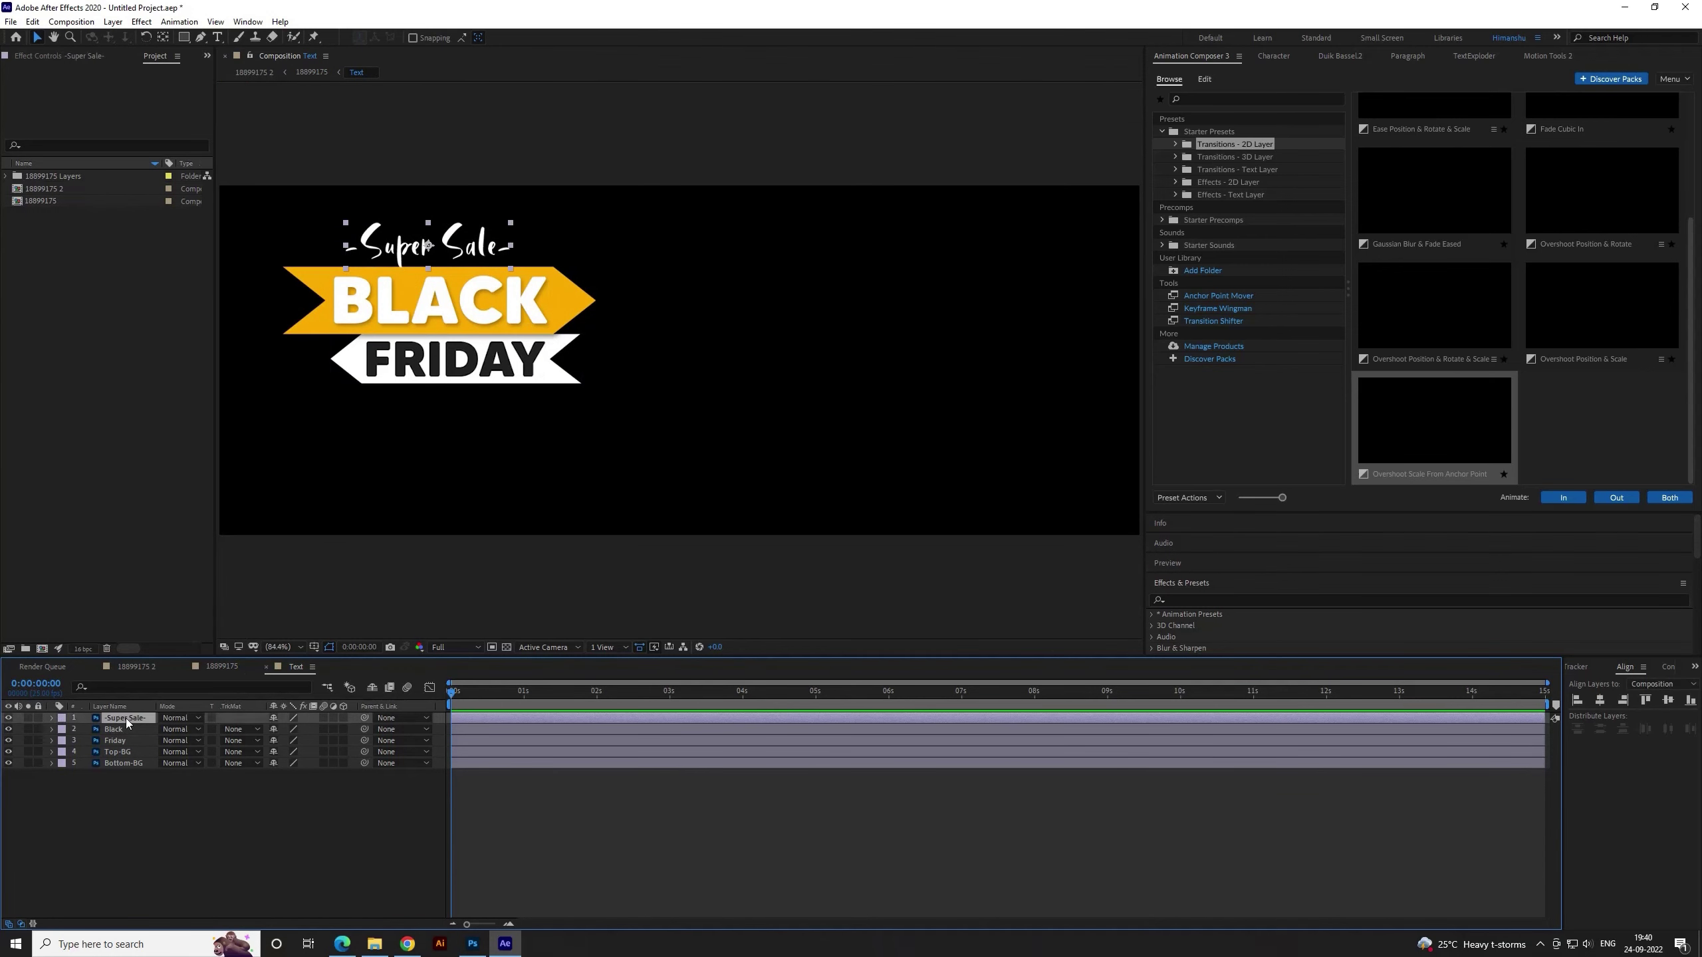
pyautogui.moveTo(186, 614)
pyautogui.click(332, 613)
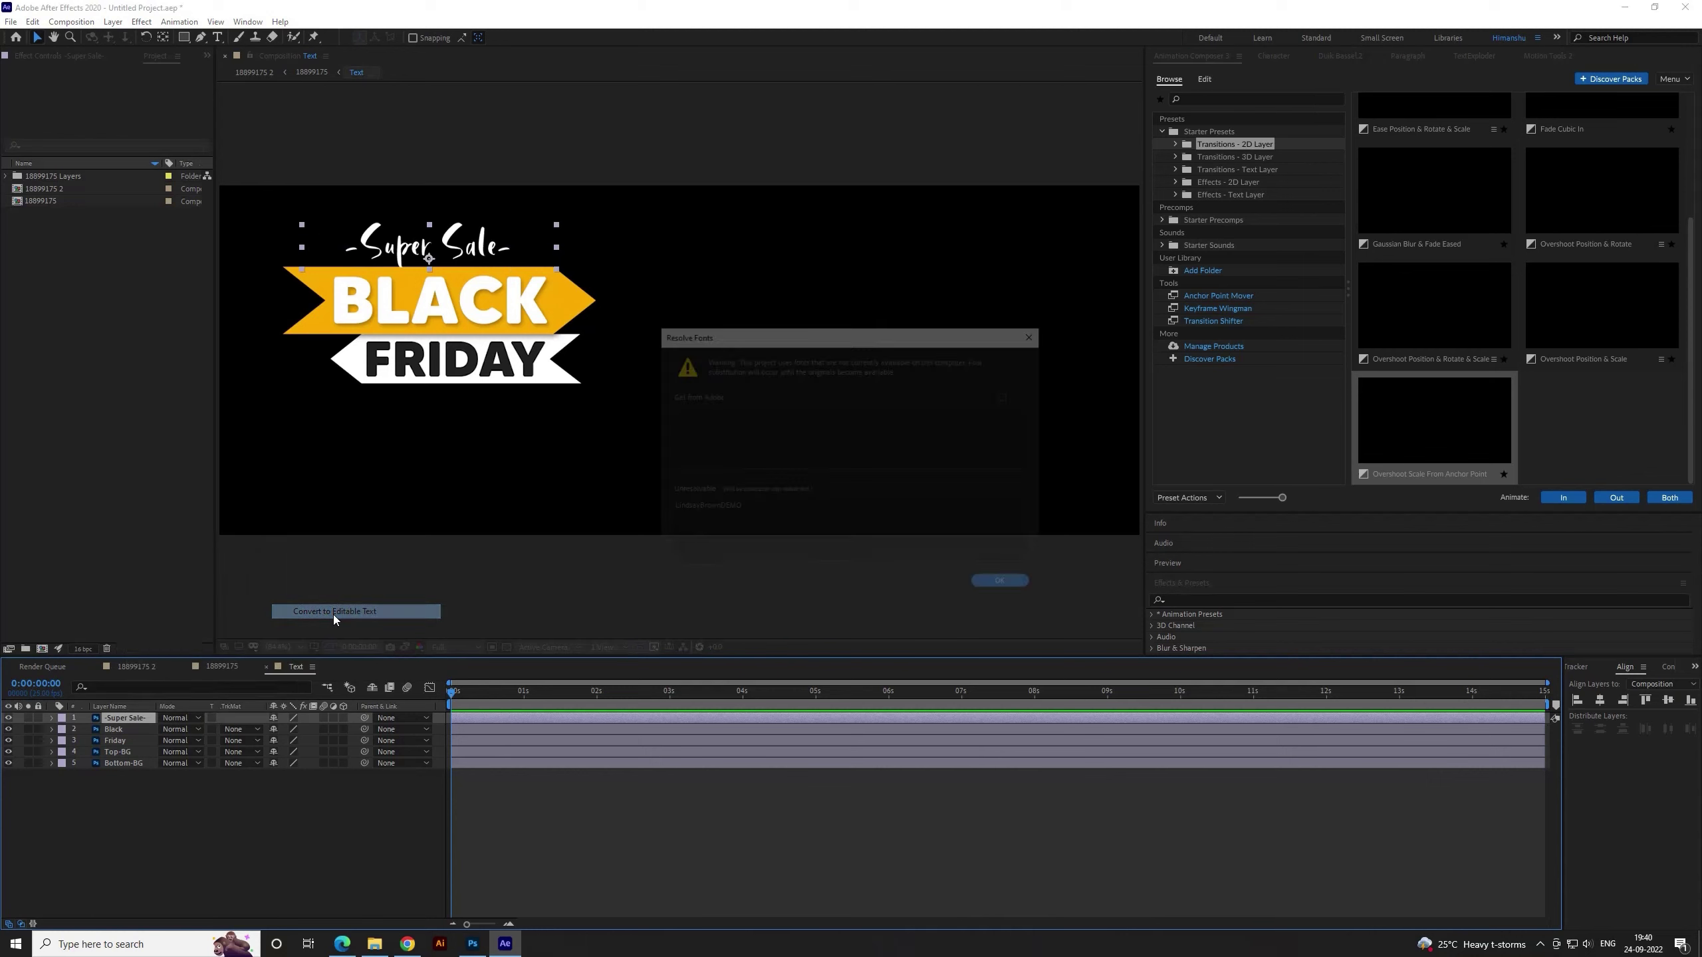
pyautogui.click(1005, 585)
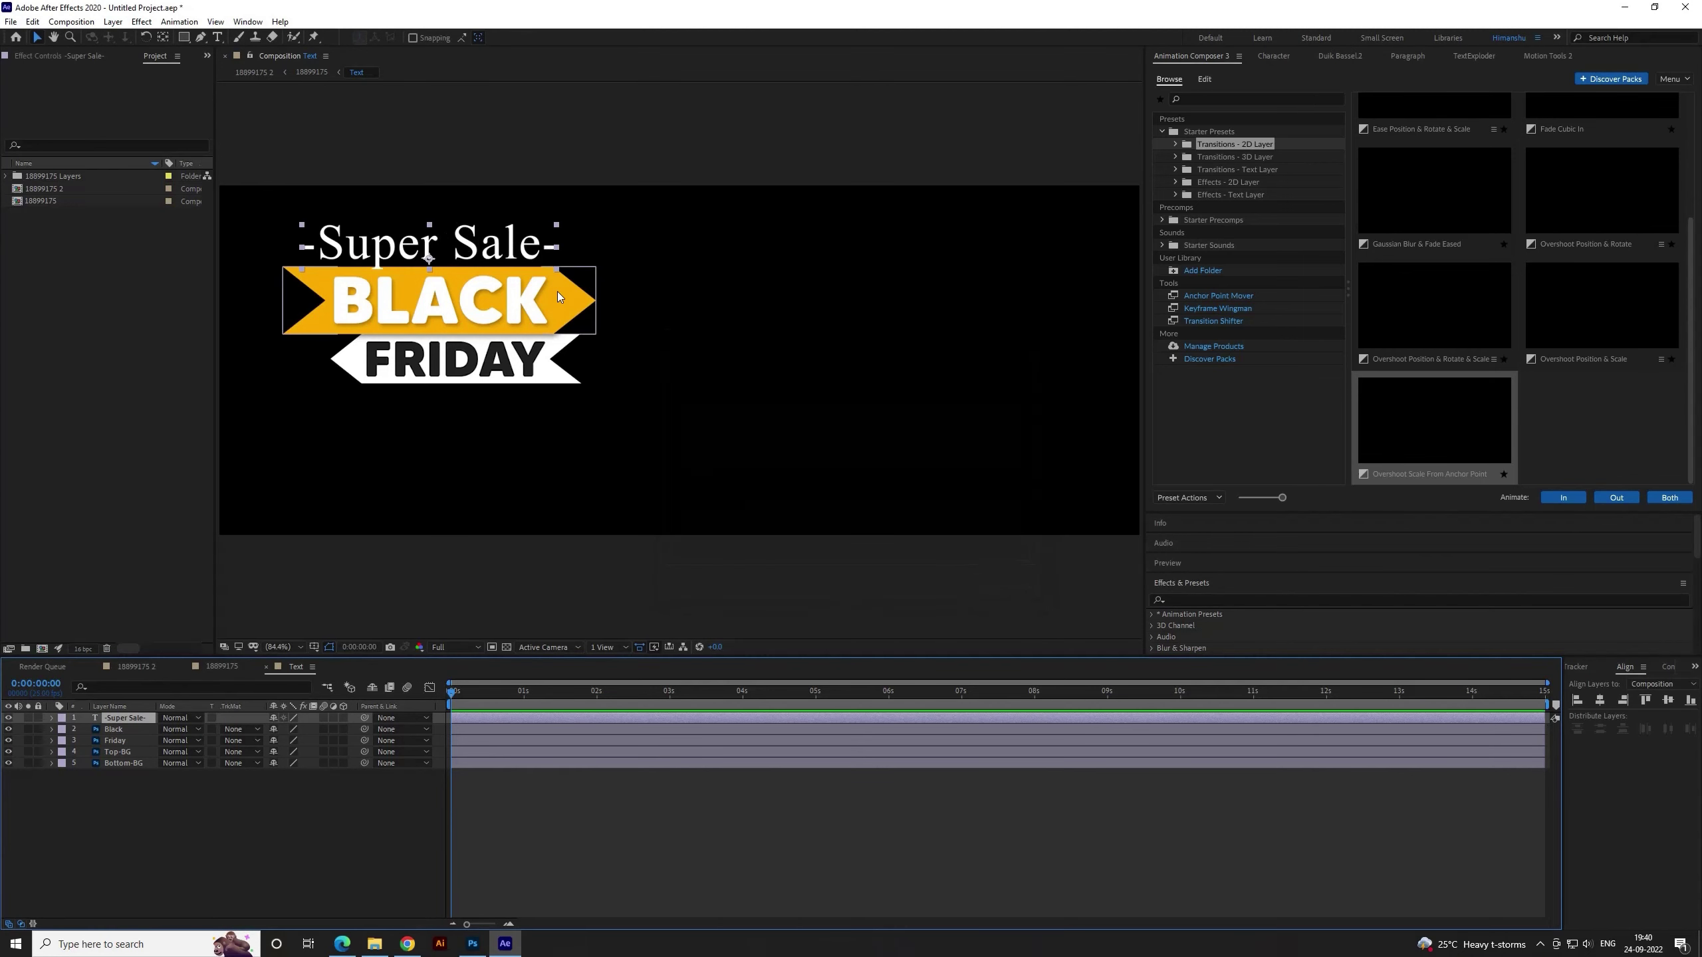
# Set the -Super Sale- text font to Rage Italic
pyautogui.click(1224, 77)
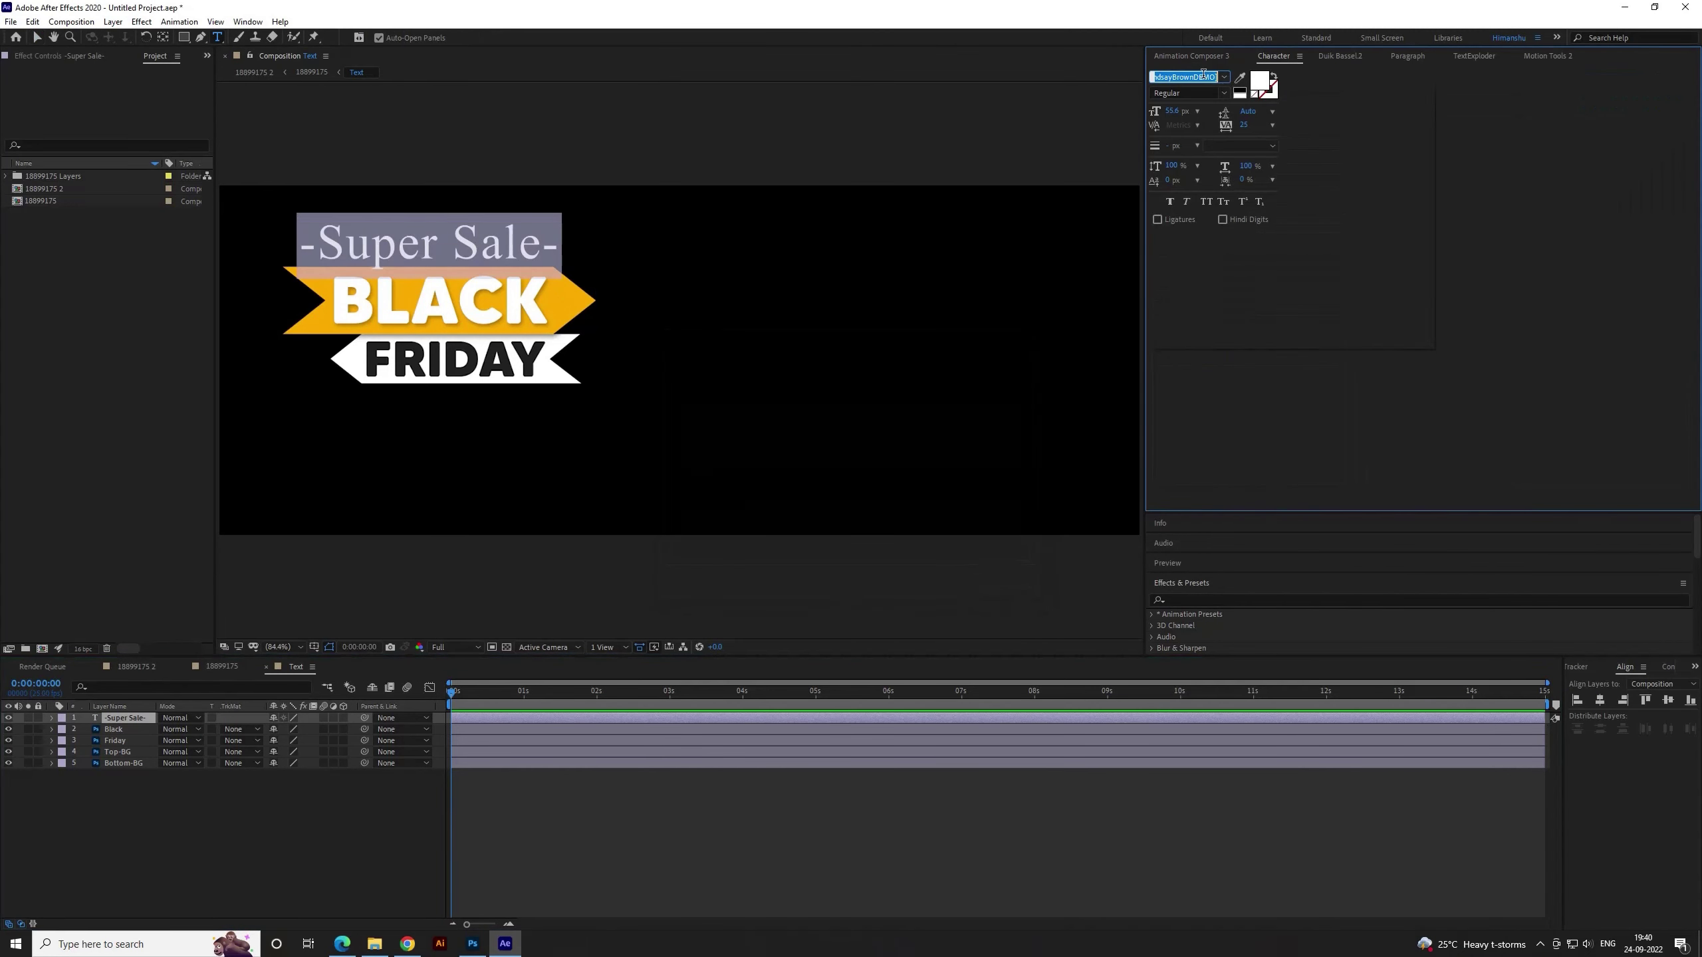
pyautogui.scroll(4, 1307, 222)
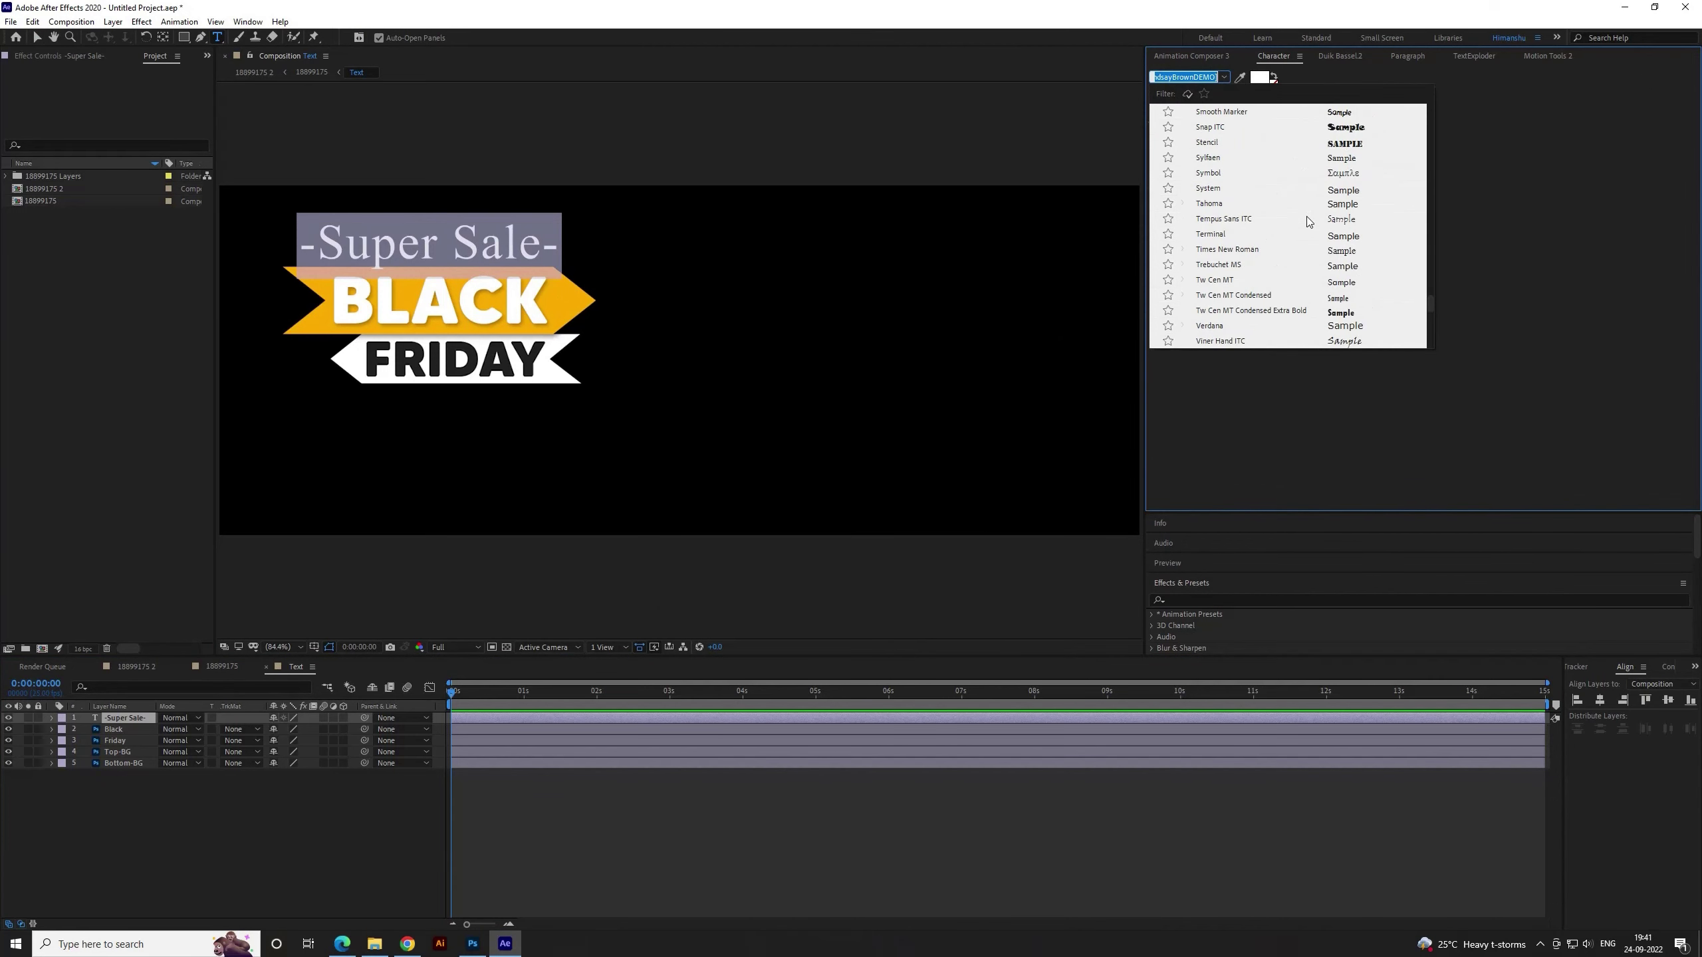
pyautogui.scroll(4, 1329, 280)
pyautogui.scroll(4, 1331, 279)
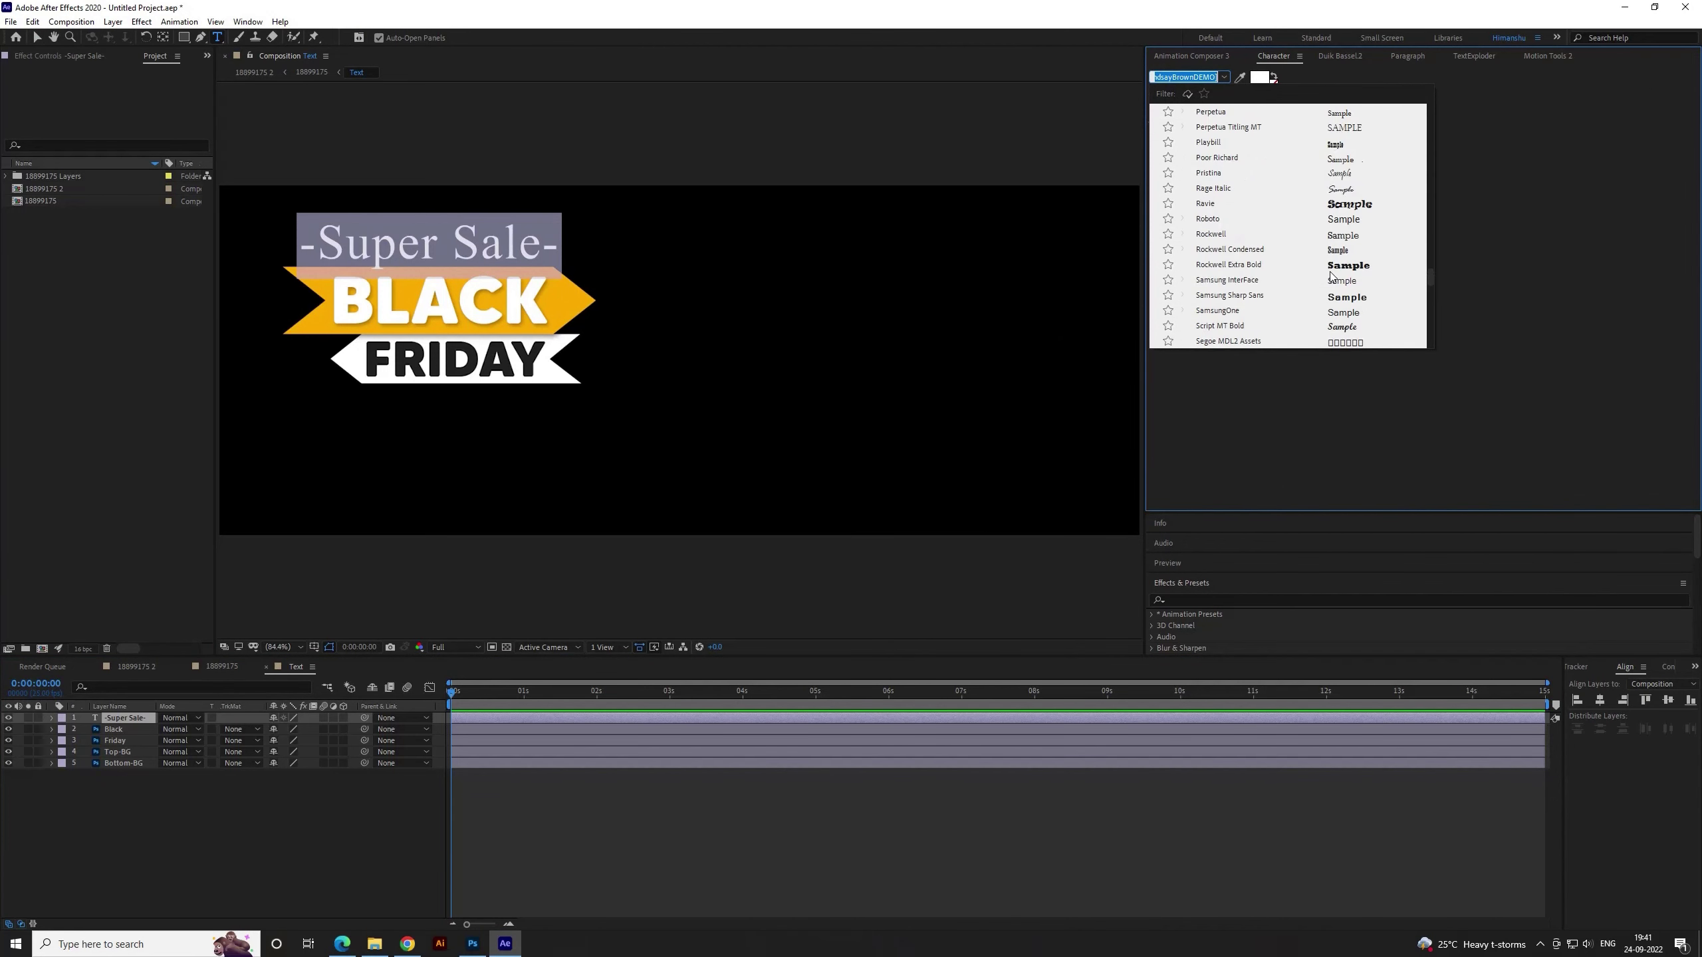
pyautogui.click(1339, 188)
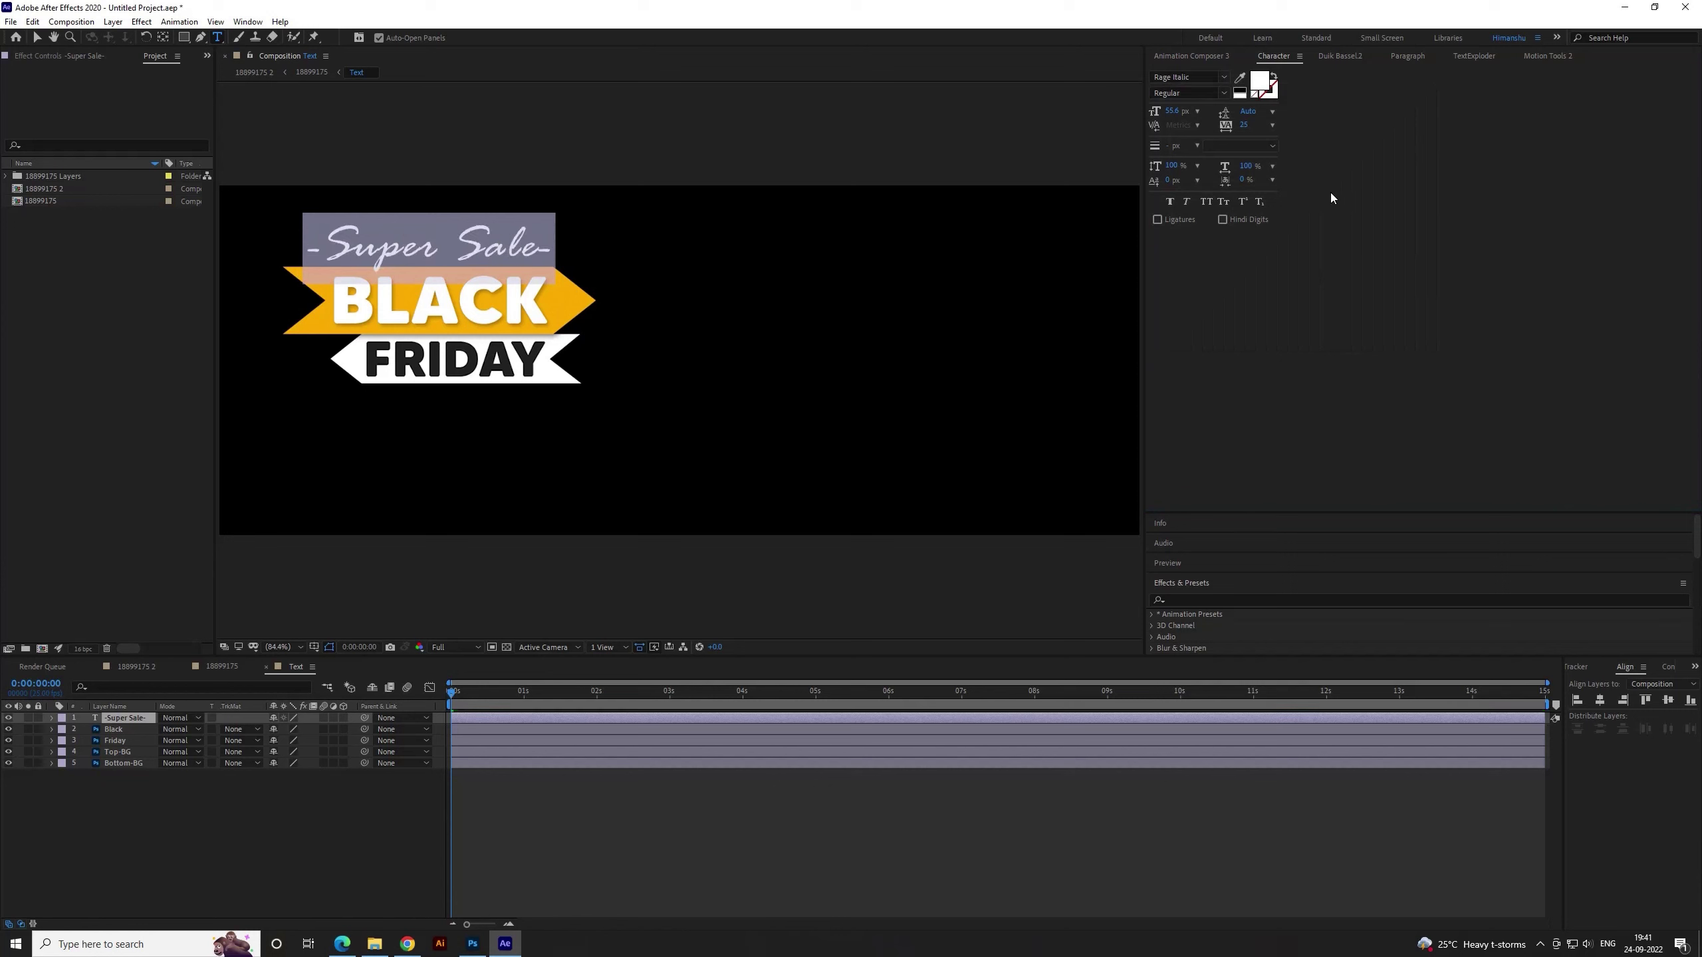
pyautogui.click(255, 808)
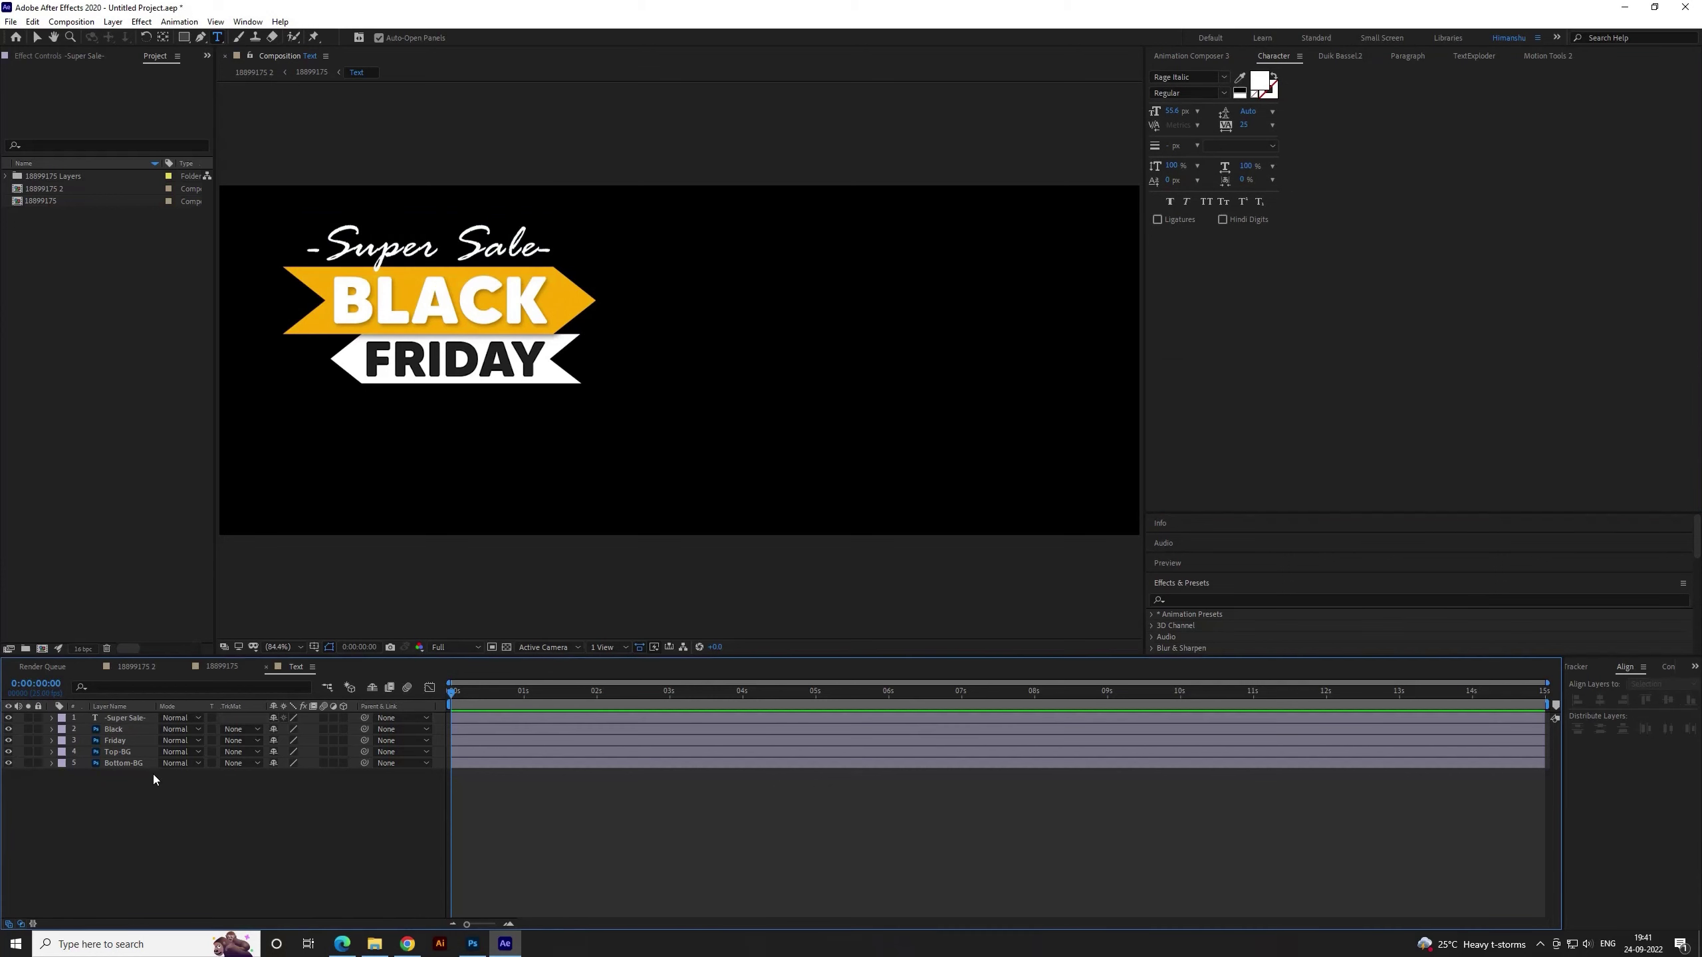
# Apply Animation Composer's Overshoot Scale Characters preset as an in-animation to -Super Sale-
pyautogui.click(116, 721)
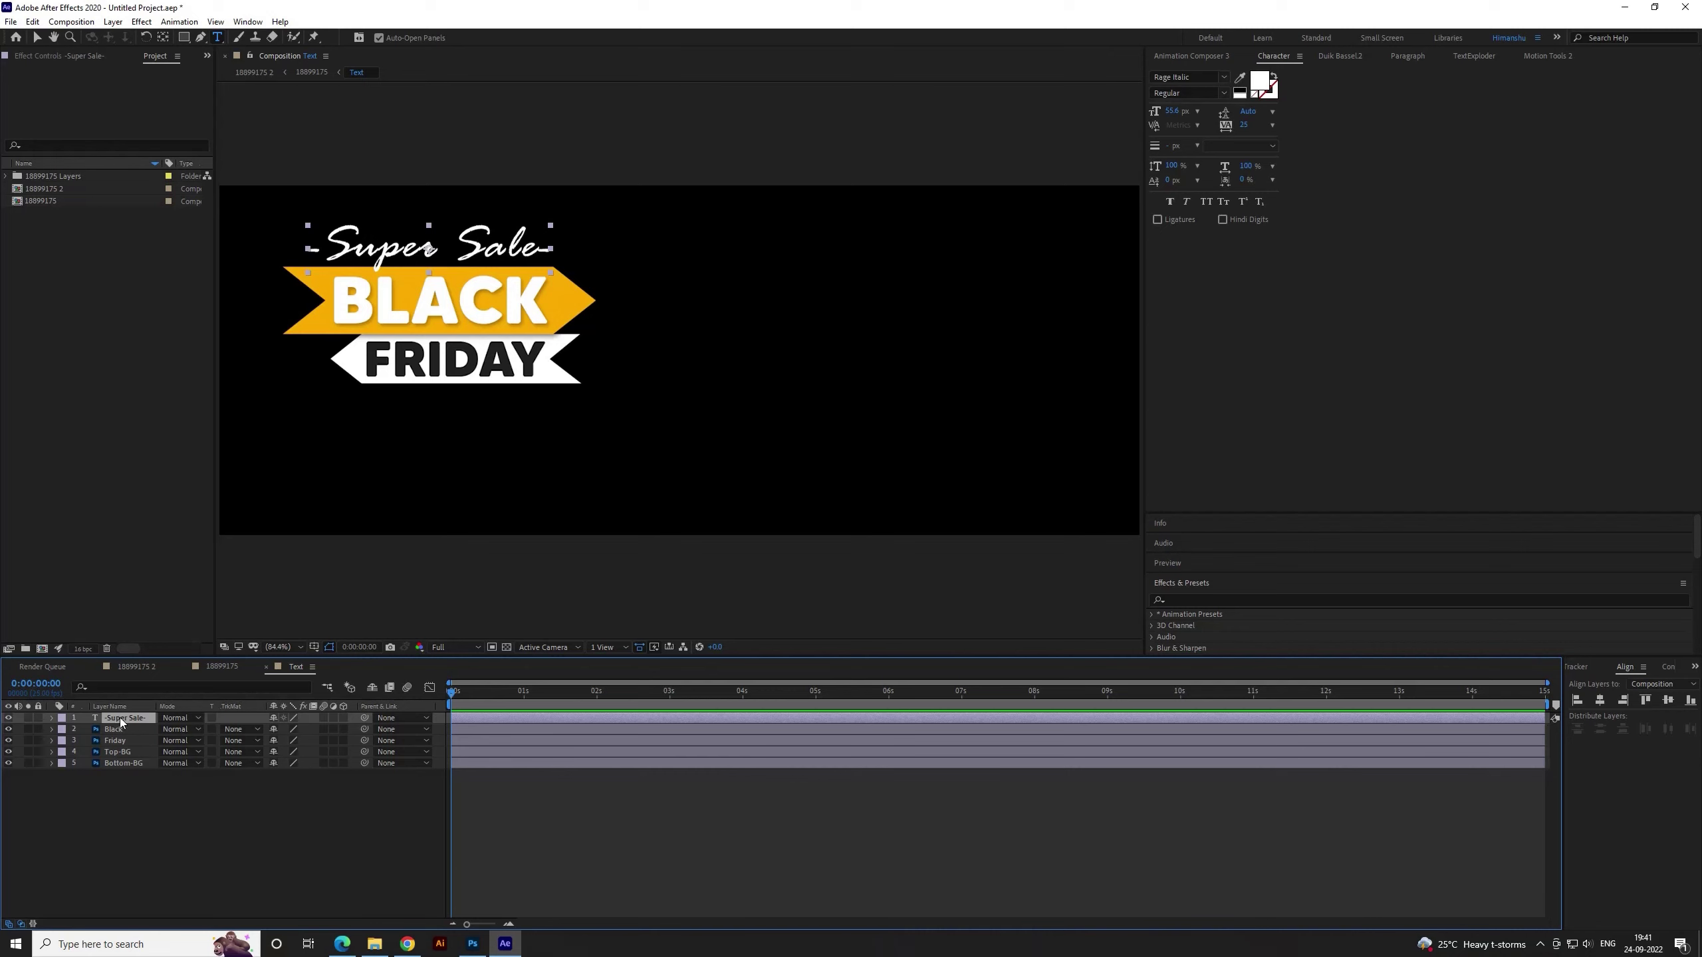
pyautogui.click(1213, 57)
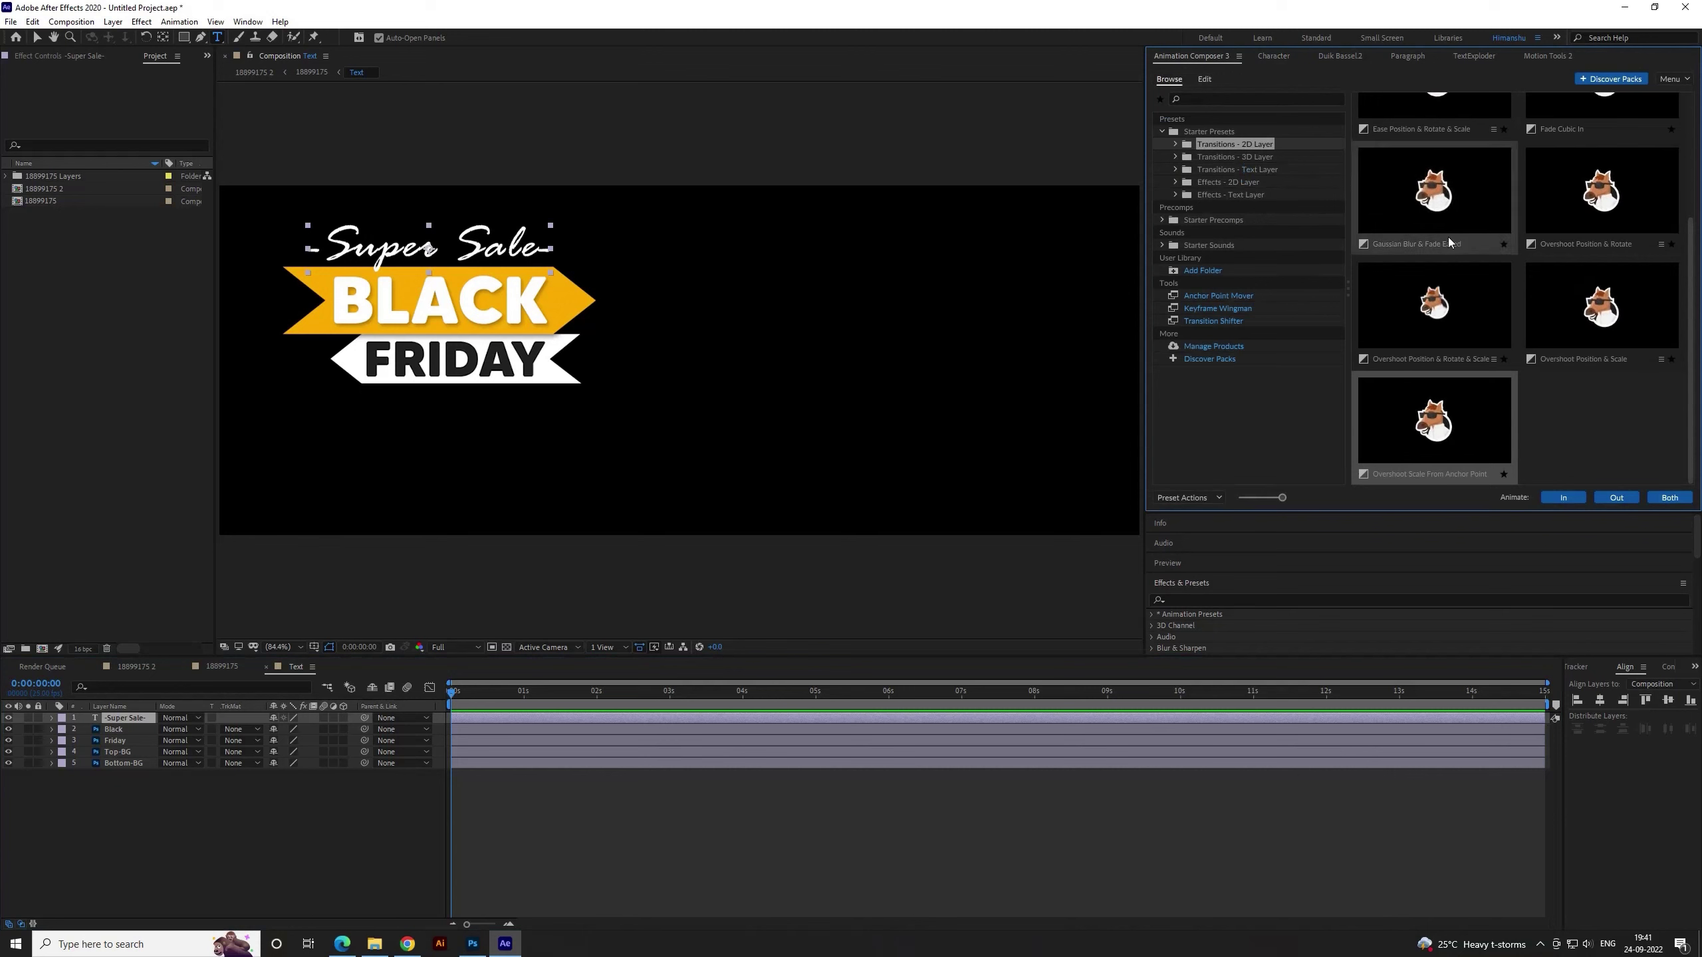
pyautogui.click(1240, 161)
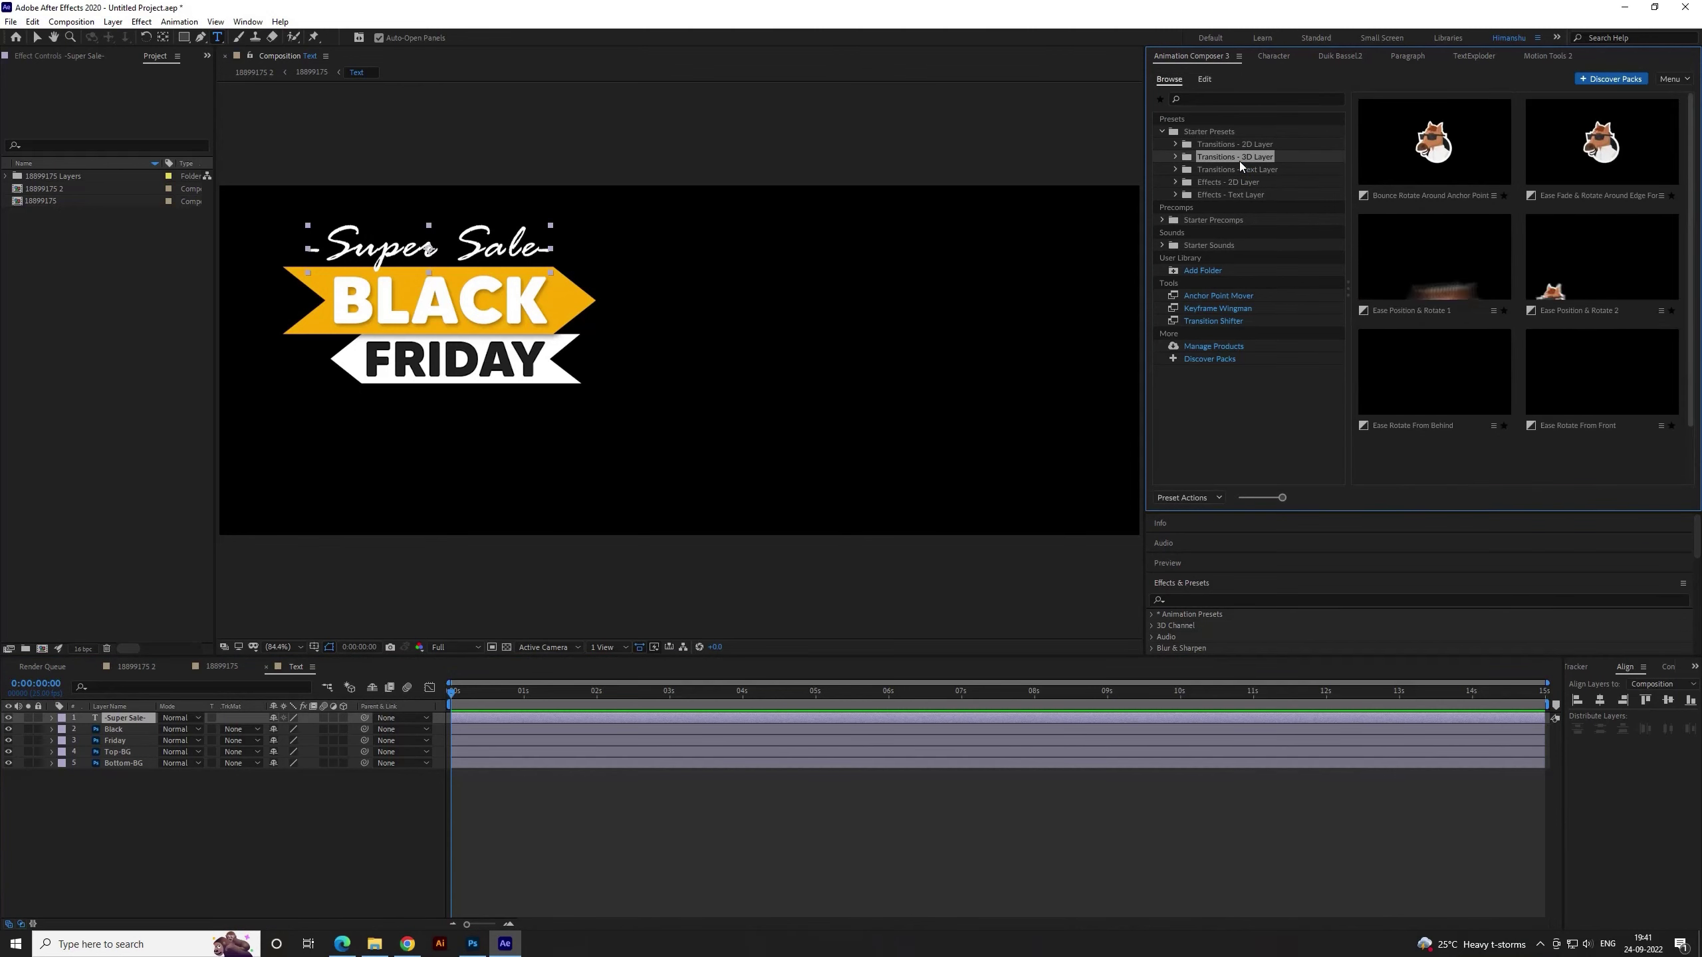
pyautogui.click(1234, 169)
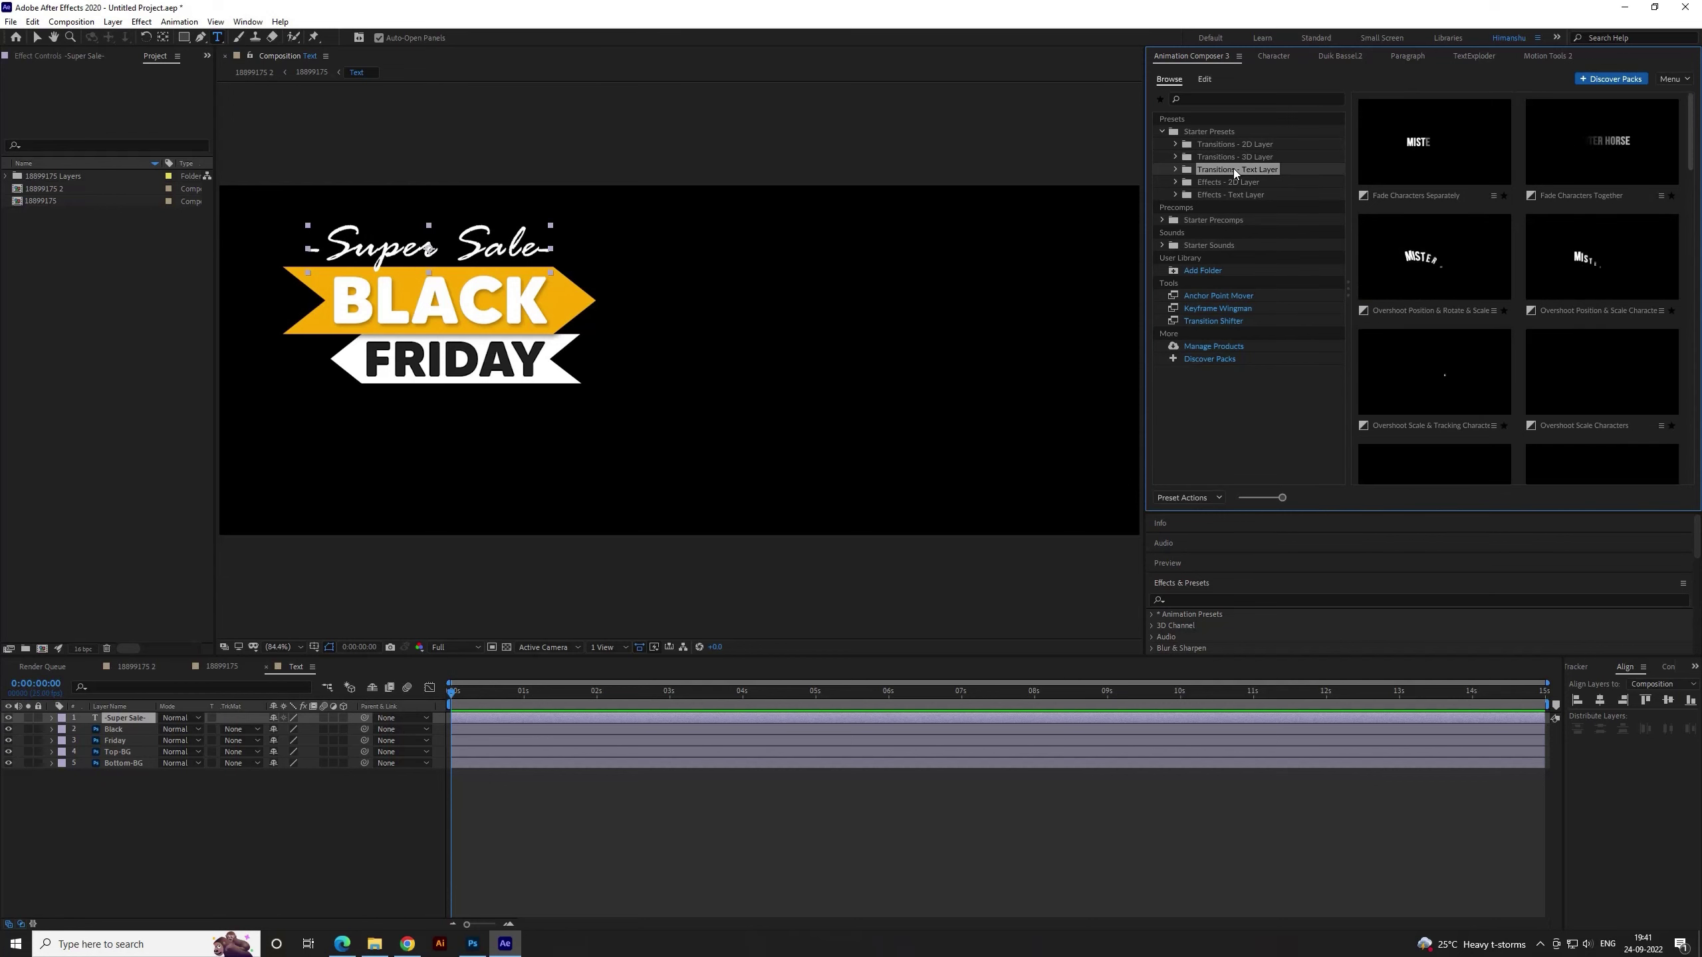
pyautogui.scroll(-2, 1478, 308)
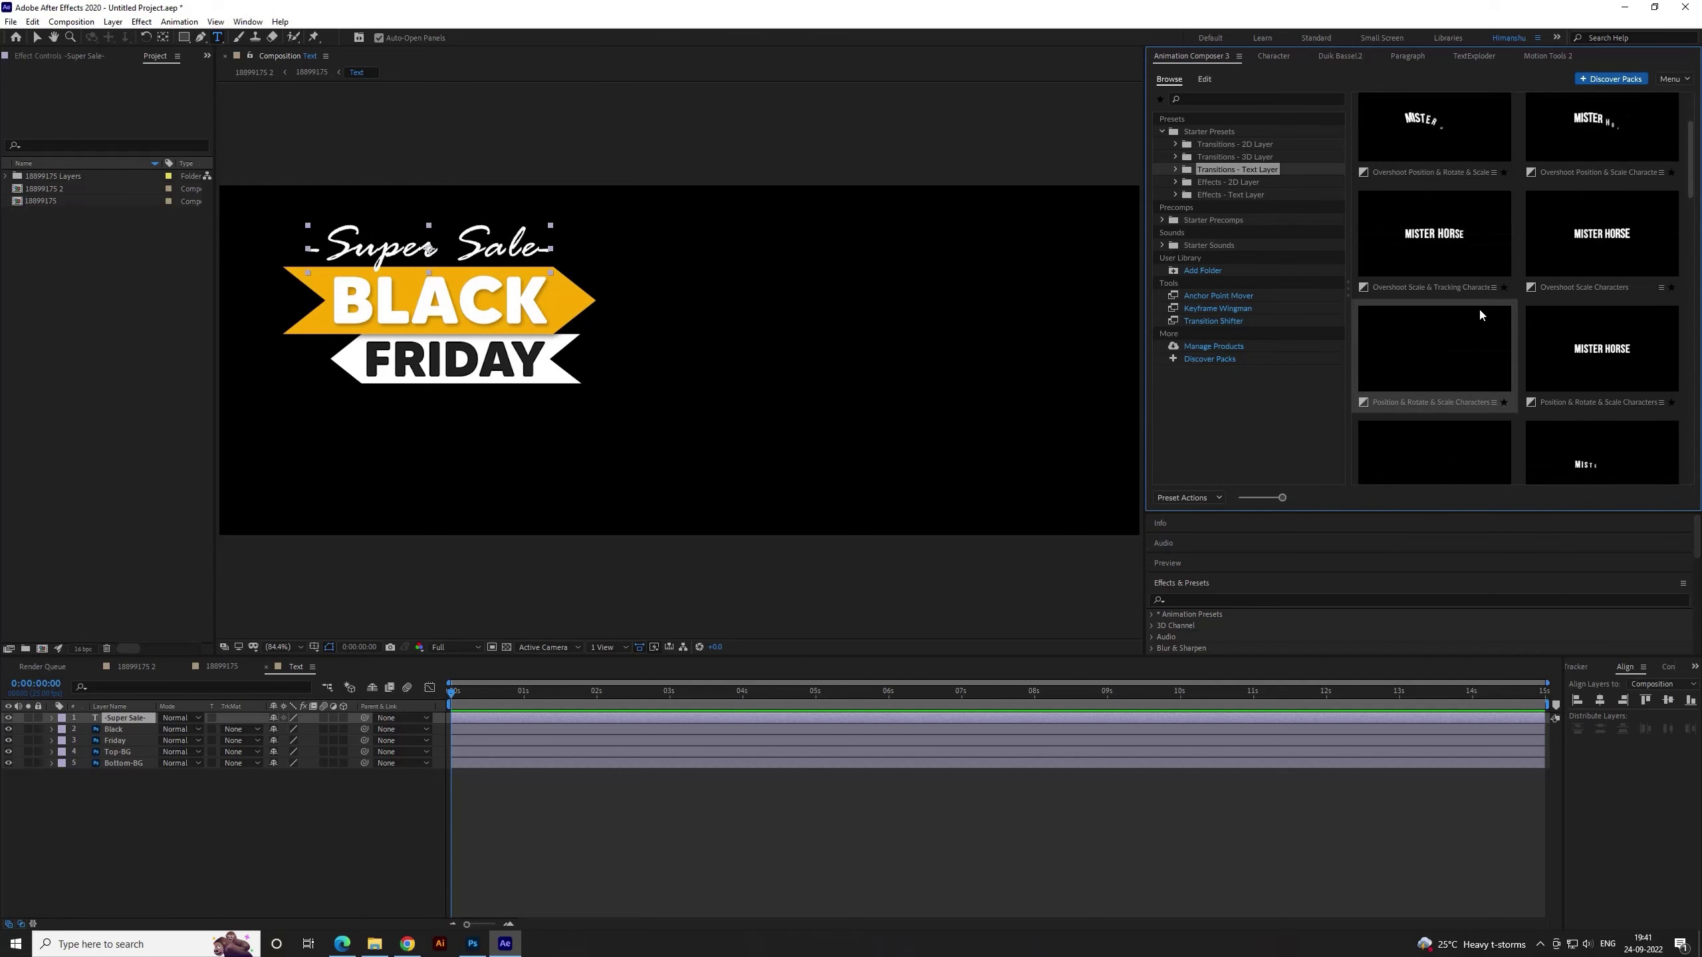
pyautogui.click(1635, 251)
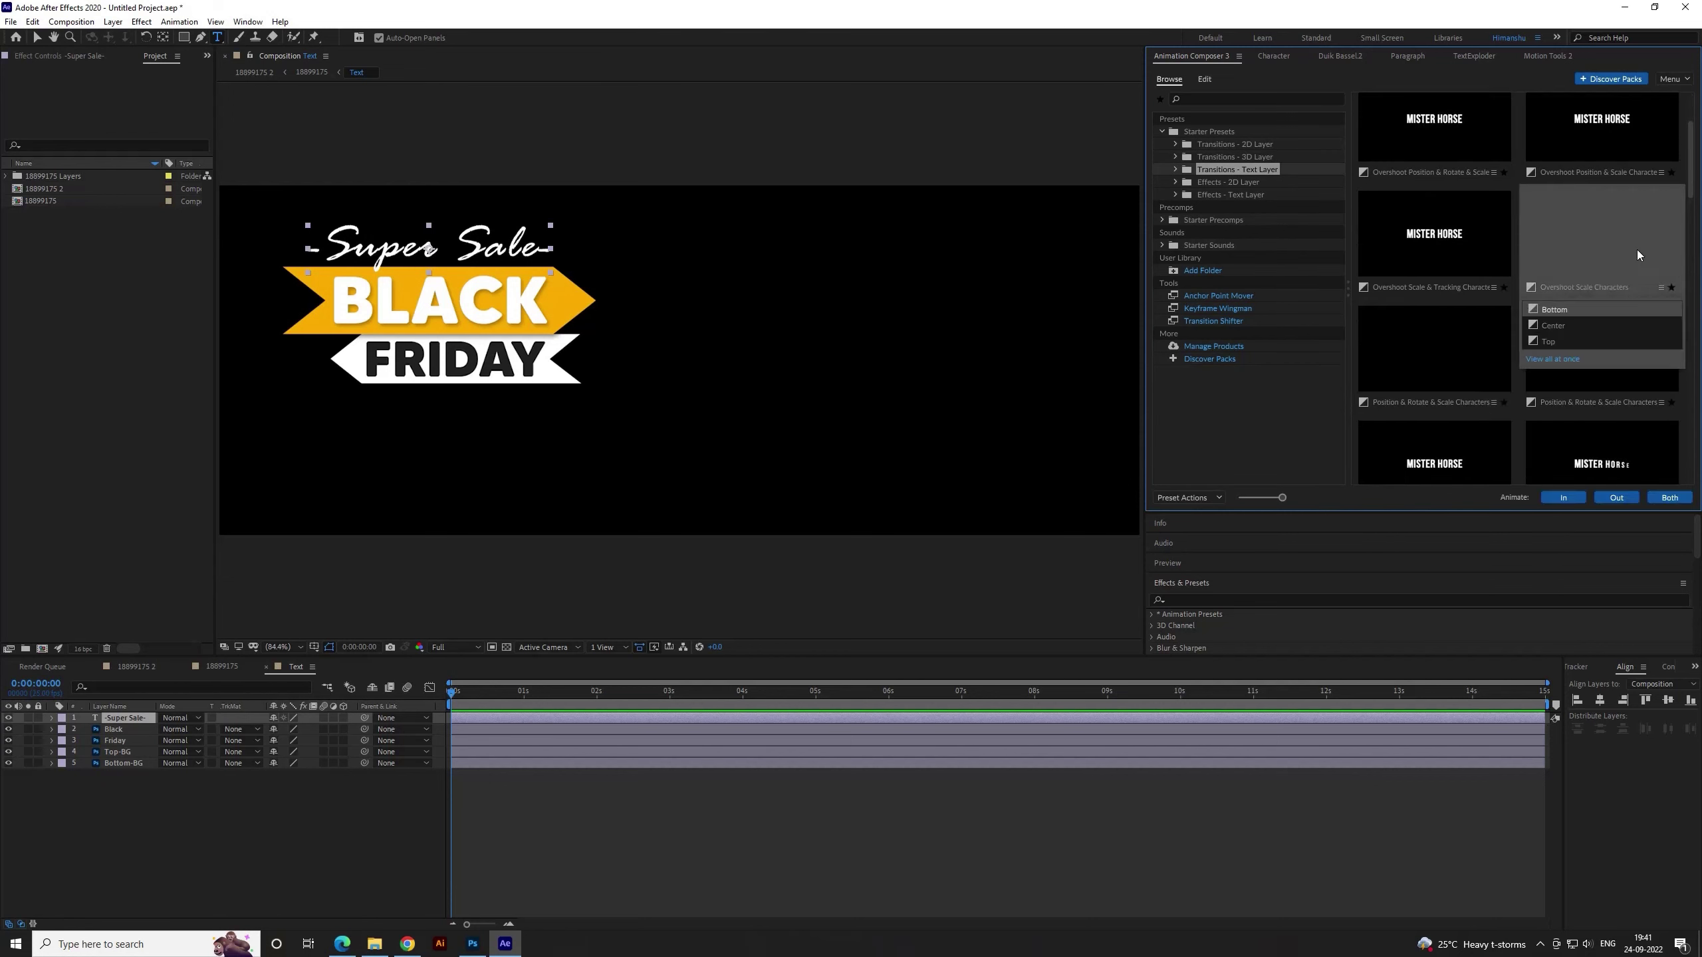
pyautogui.click(1562, 497)
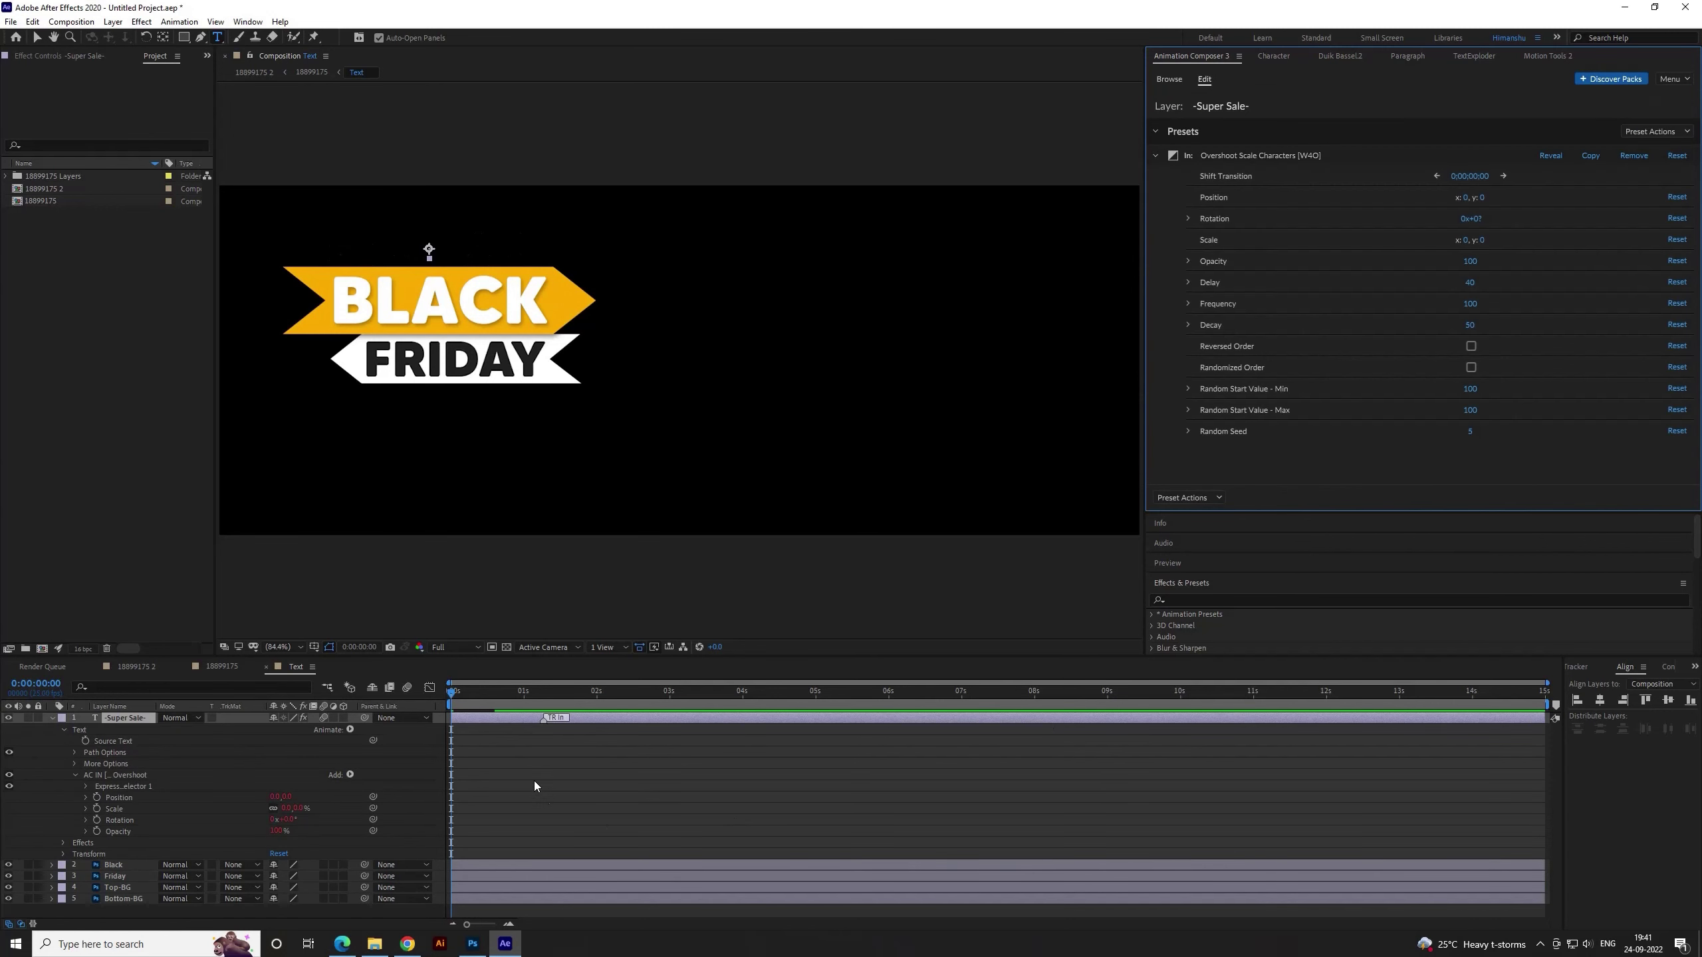
# Jump to the end of the text's in-animation, about 0:00:01:07, and collapse the layer's properties
pyautogui.click(51, 716)
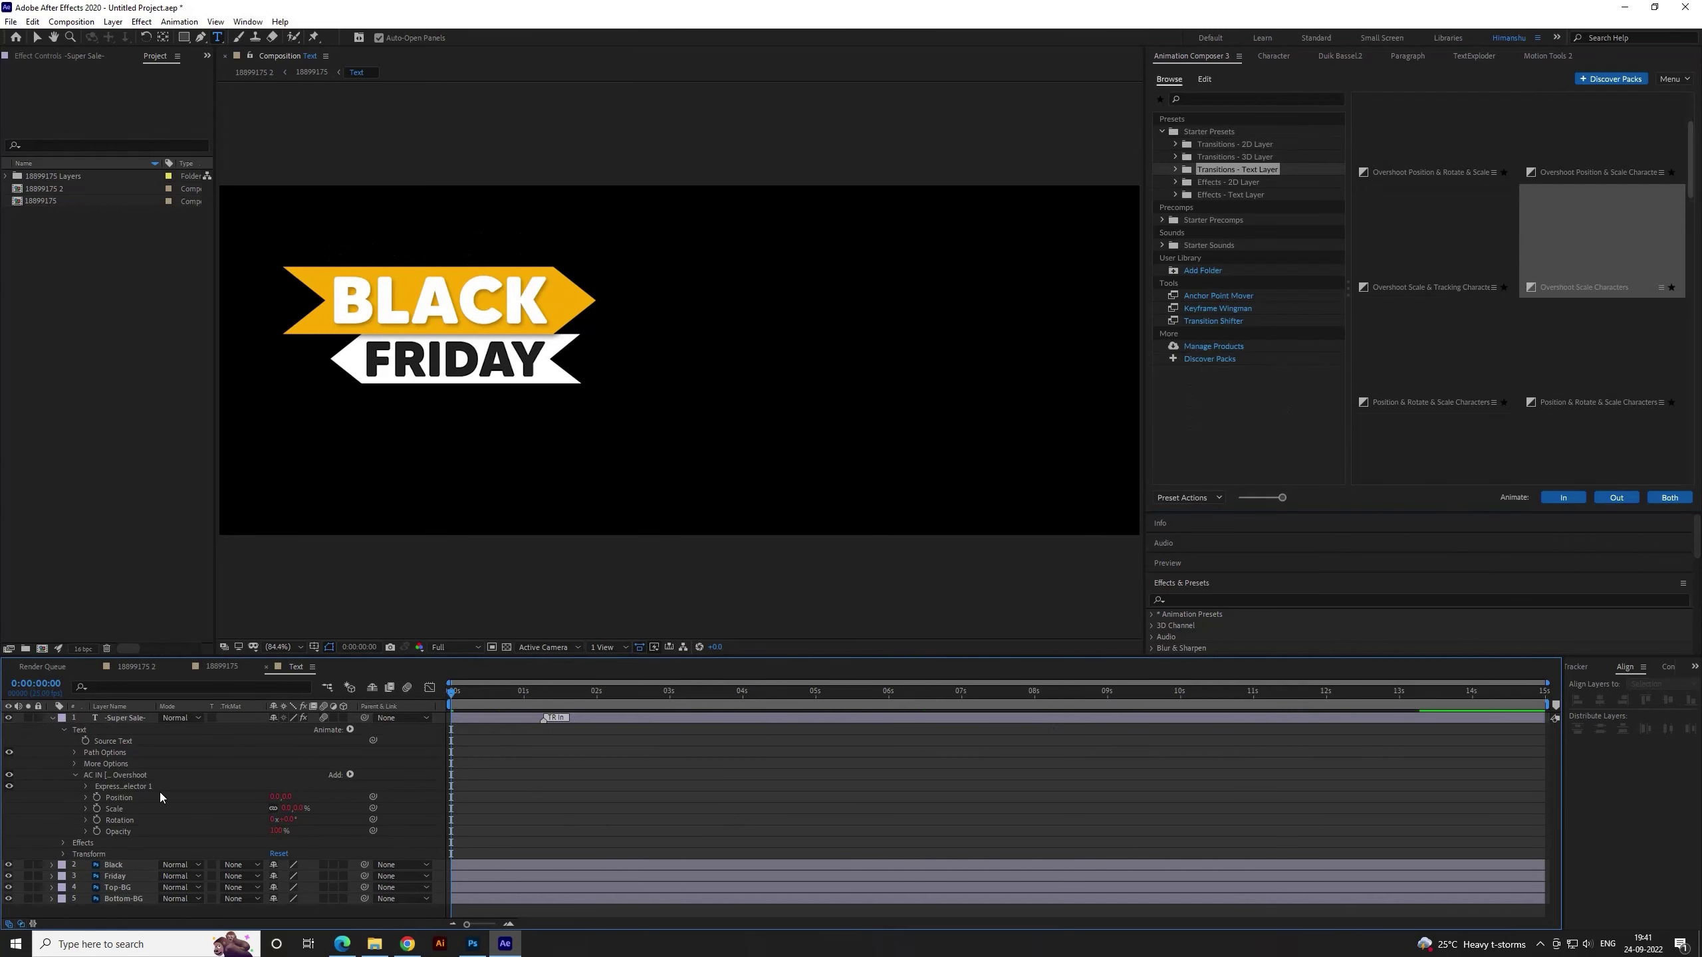
pyautogui.click(53, 719)
pyautogui.click(544, 692)
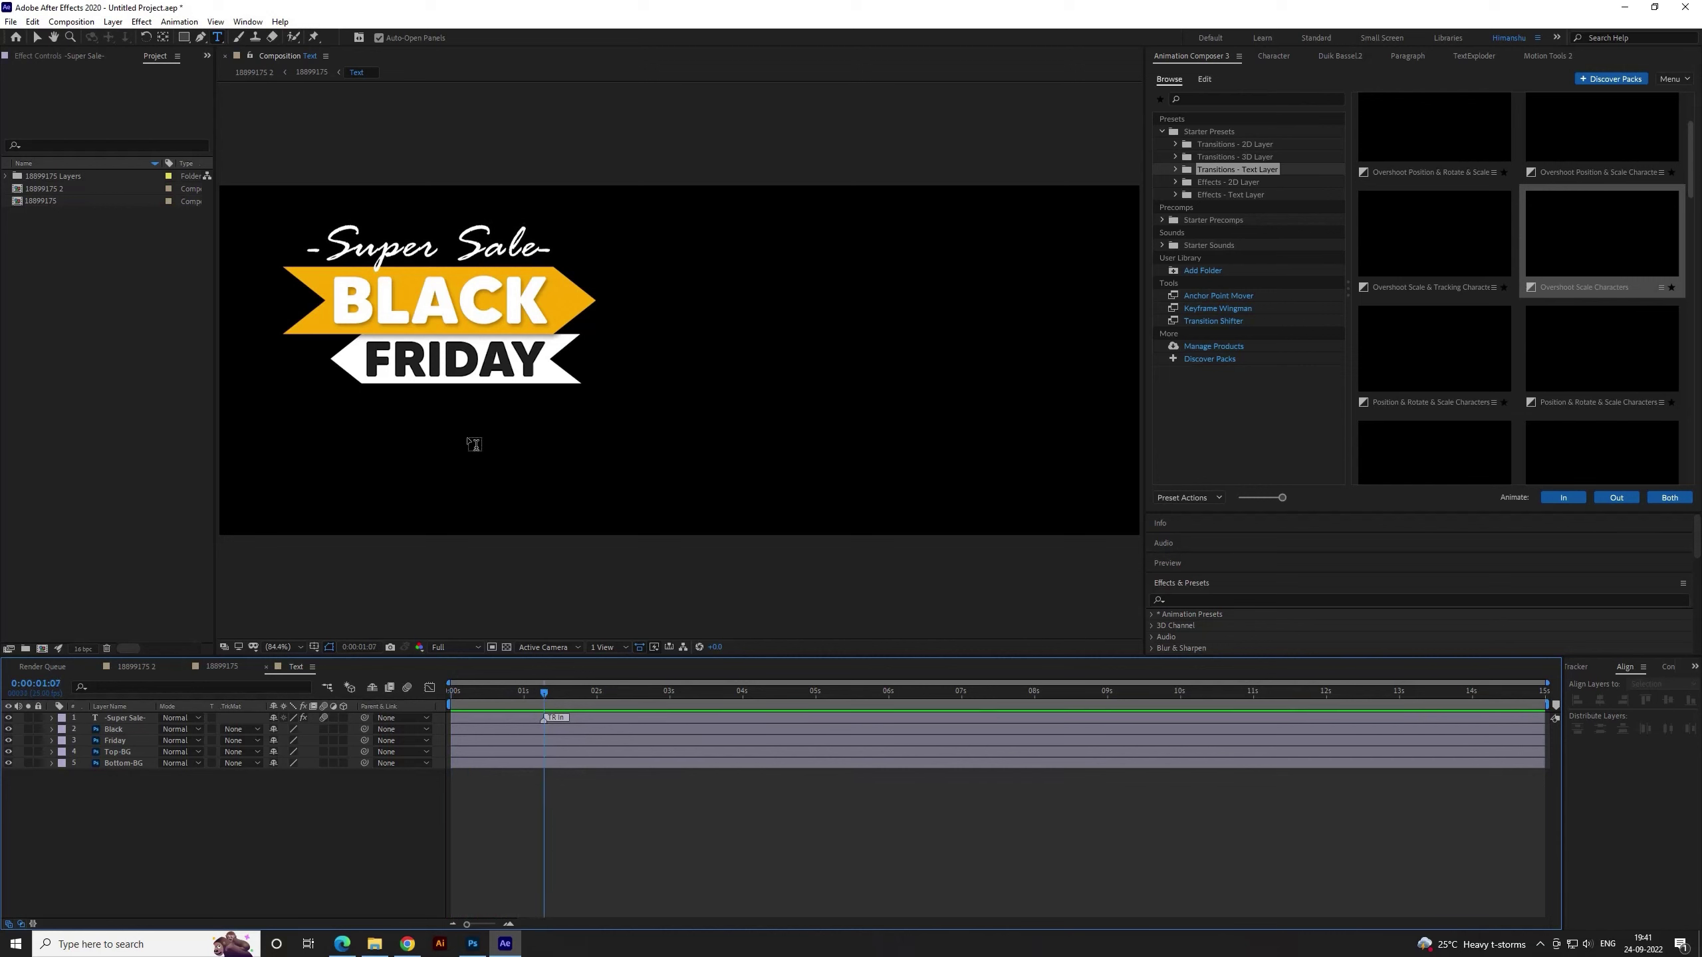
pyautogui.click(37, 38)
# Centre the Top-BG banner's anchor point with Ctrl+Alt+Home
pyautogui.click(320, 290)
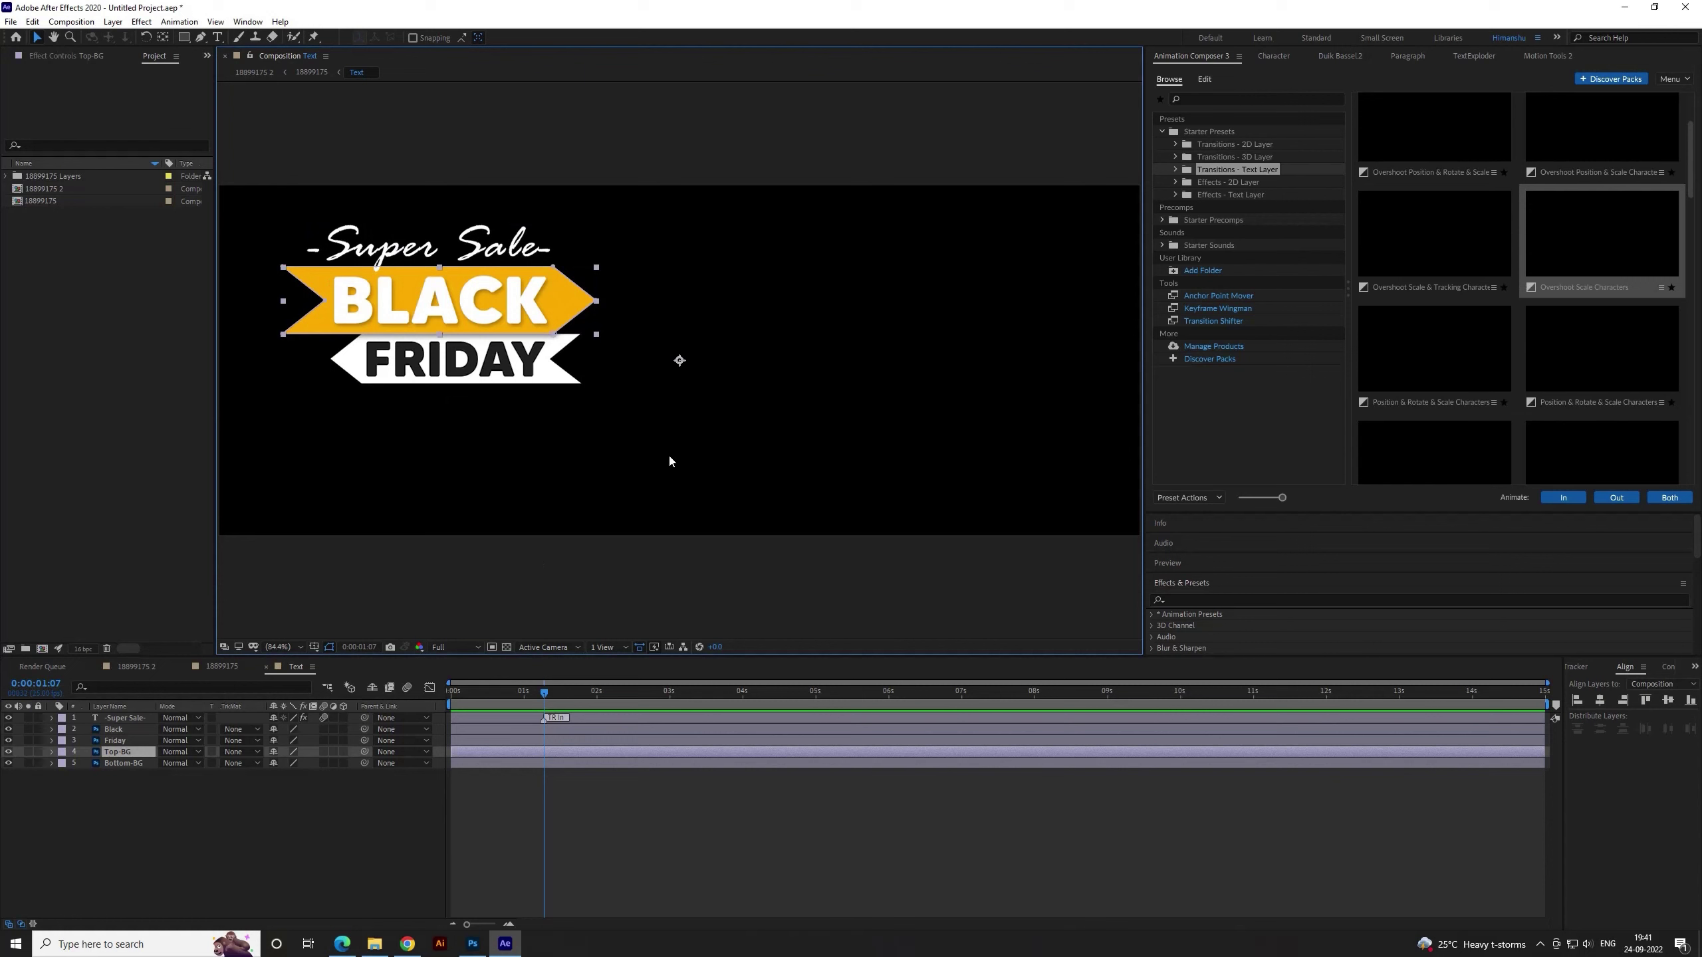
pyautogui.click(167, 37)
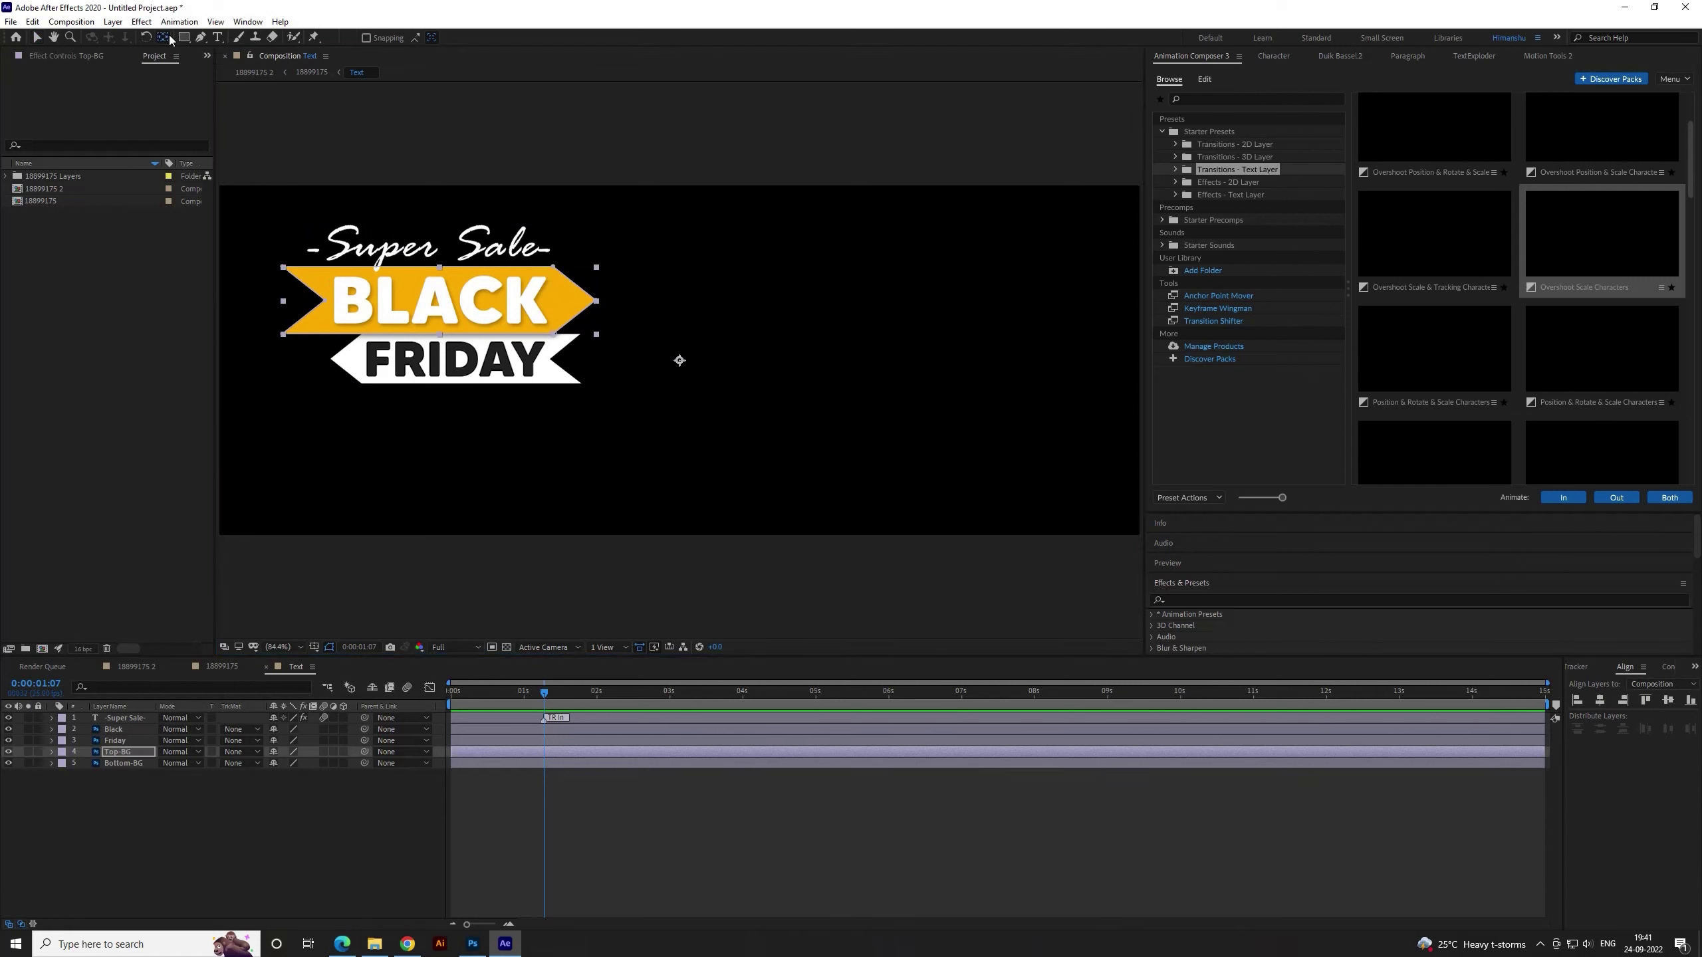
pyautogui.hotkey('ctrl', 'alt', 'Home')
pyautogui.click(126, 785)
pyautogui.click(123, 751)
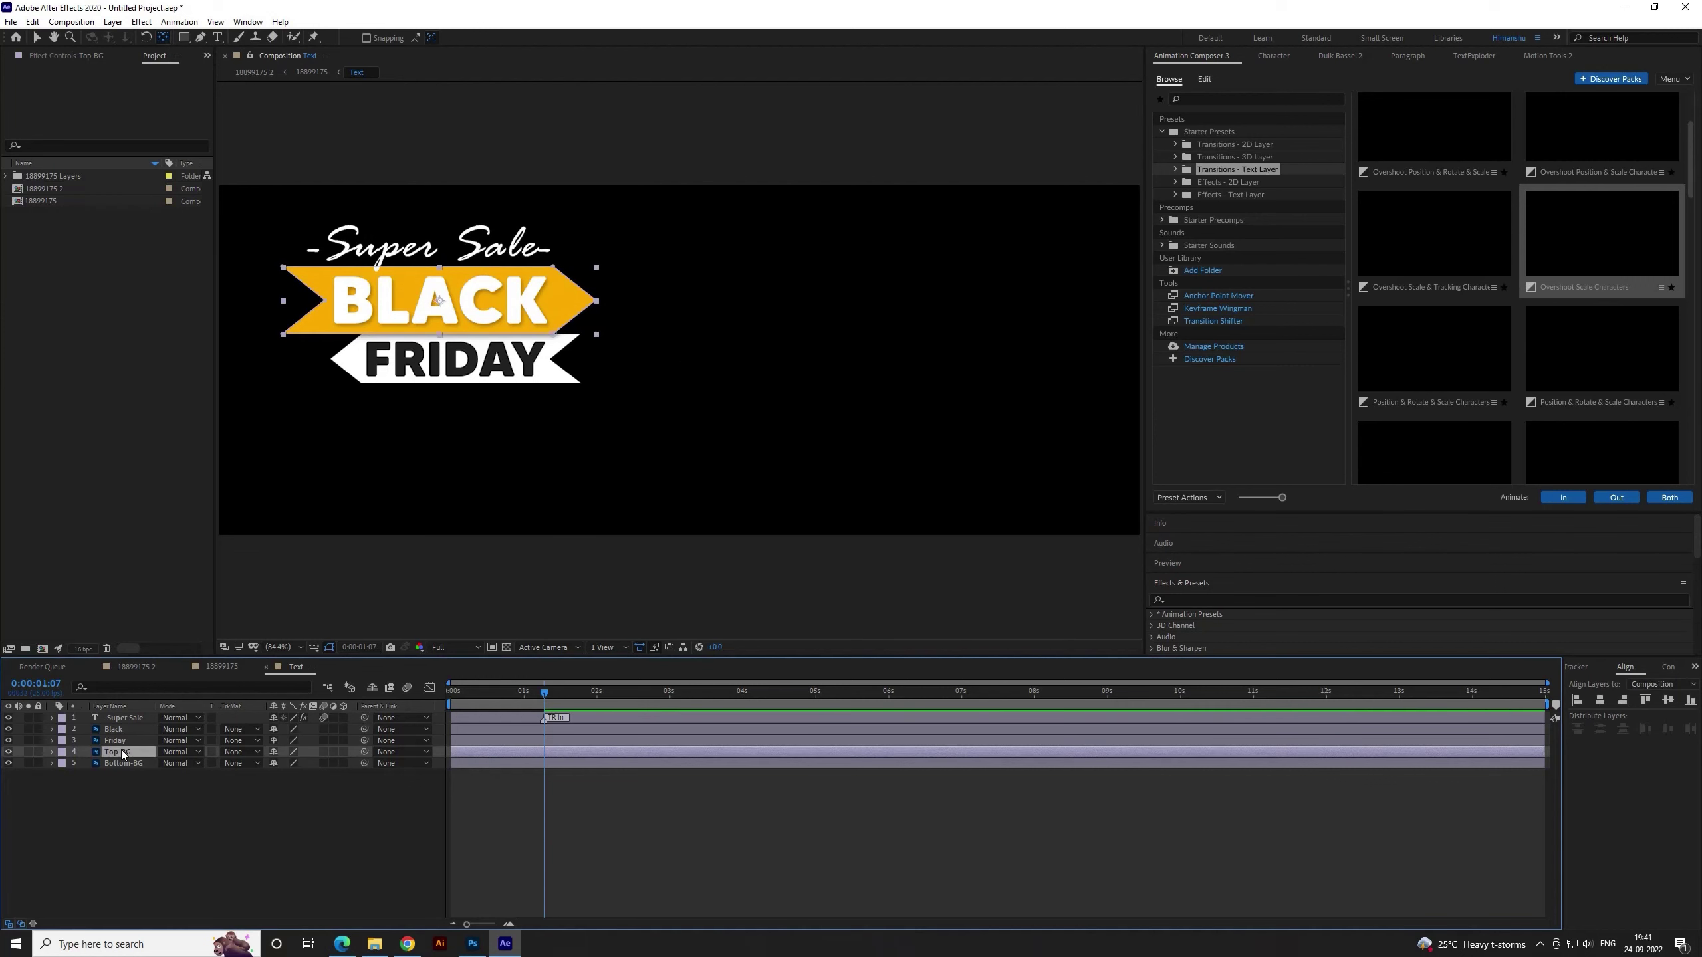
# Keyframe Top-BG's Position and Opacity so it starts off-screen left at 0s and arrives at 1s
pyautogui.hotkey('alt', 'shift', 'p')
pyautogui.hotkey('alt', 'shift', 't')
pyautogui.press('Home')
pyautogui.moveTo(439, 301); pyautogui.dragTo(221, 300)
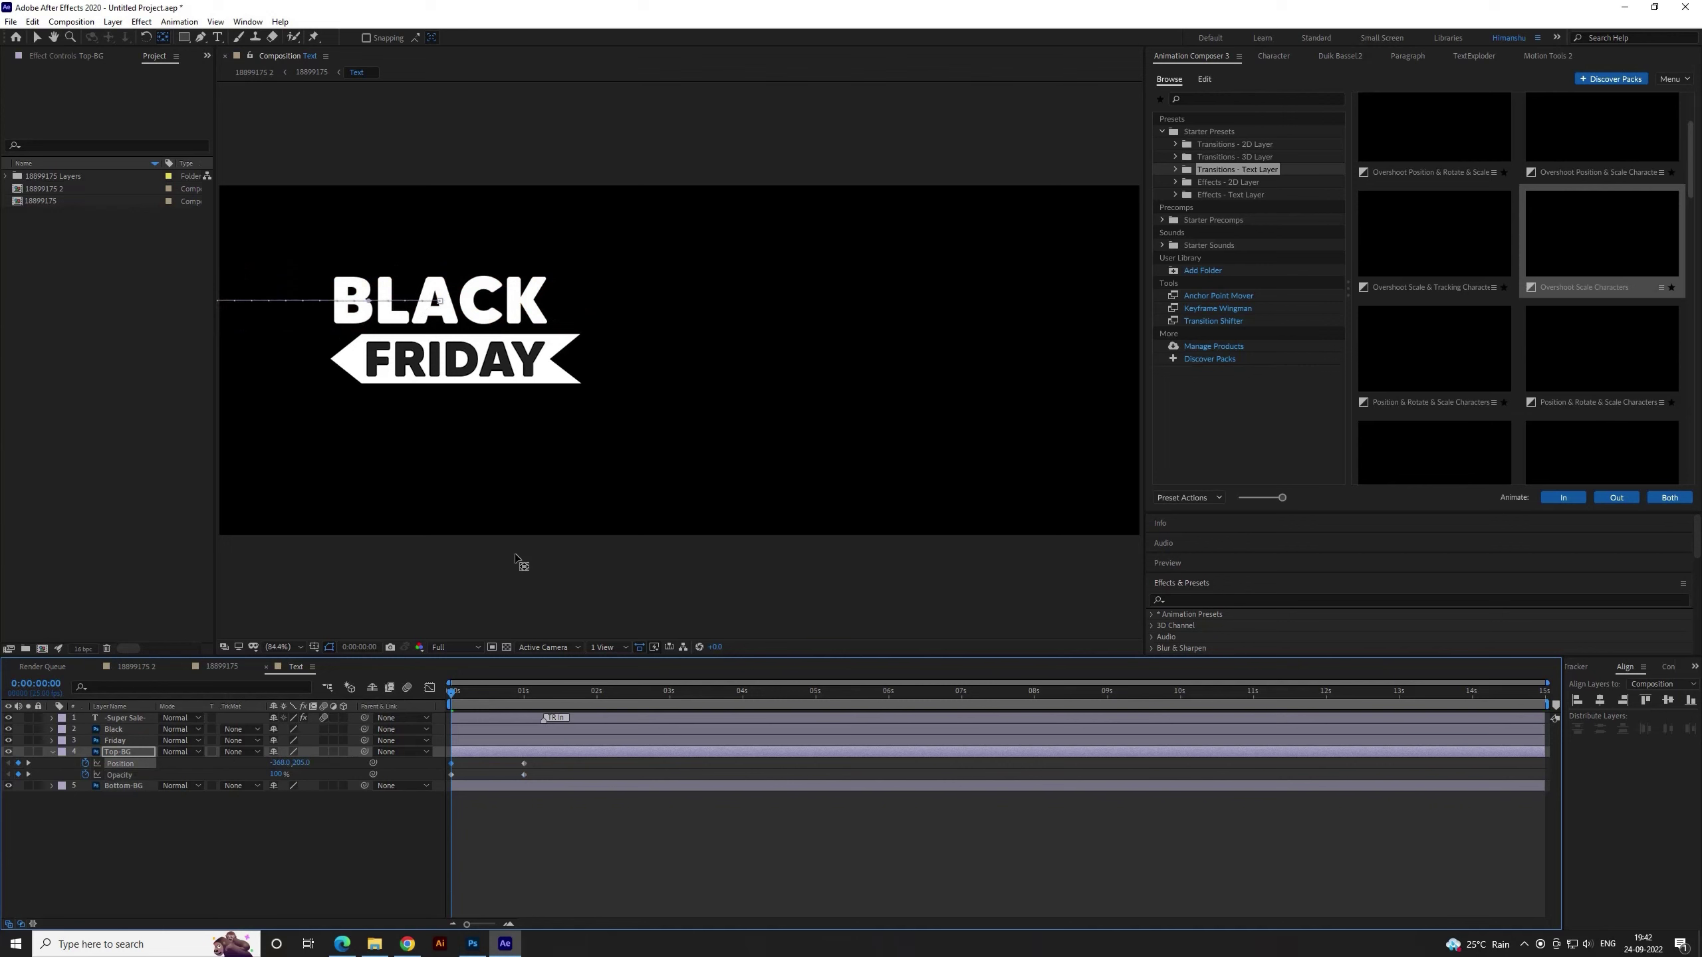
pyautogui.press(',')
pyautogui.moveTo(348, 325); pyautogui.dragTo(383, 325)
pyautogui.click(327, 854)
pyautogui.moveTo(590, 849); pyautogui.dragTo(448, 752)
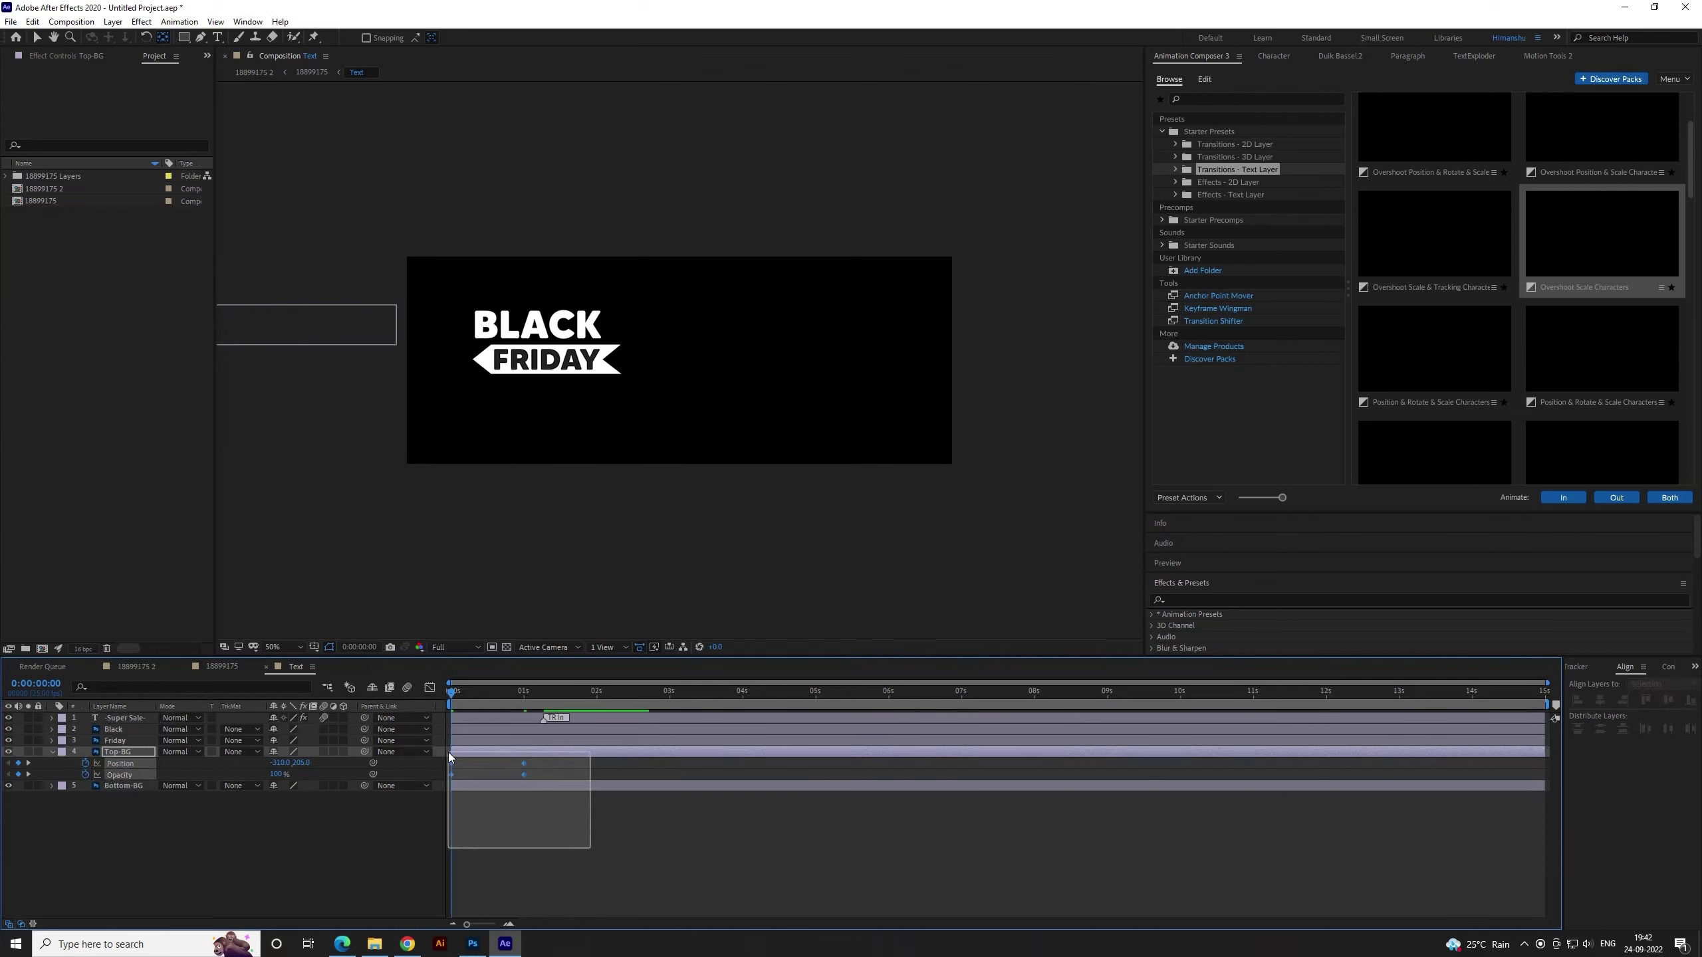
# Easy Ease the Top-BG keyframes and sharpen the speed curve in the Graph Editor
pyautogui.press('F9')
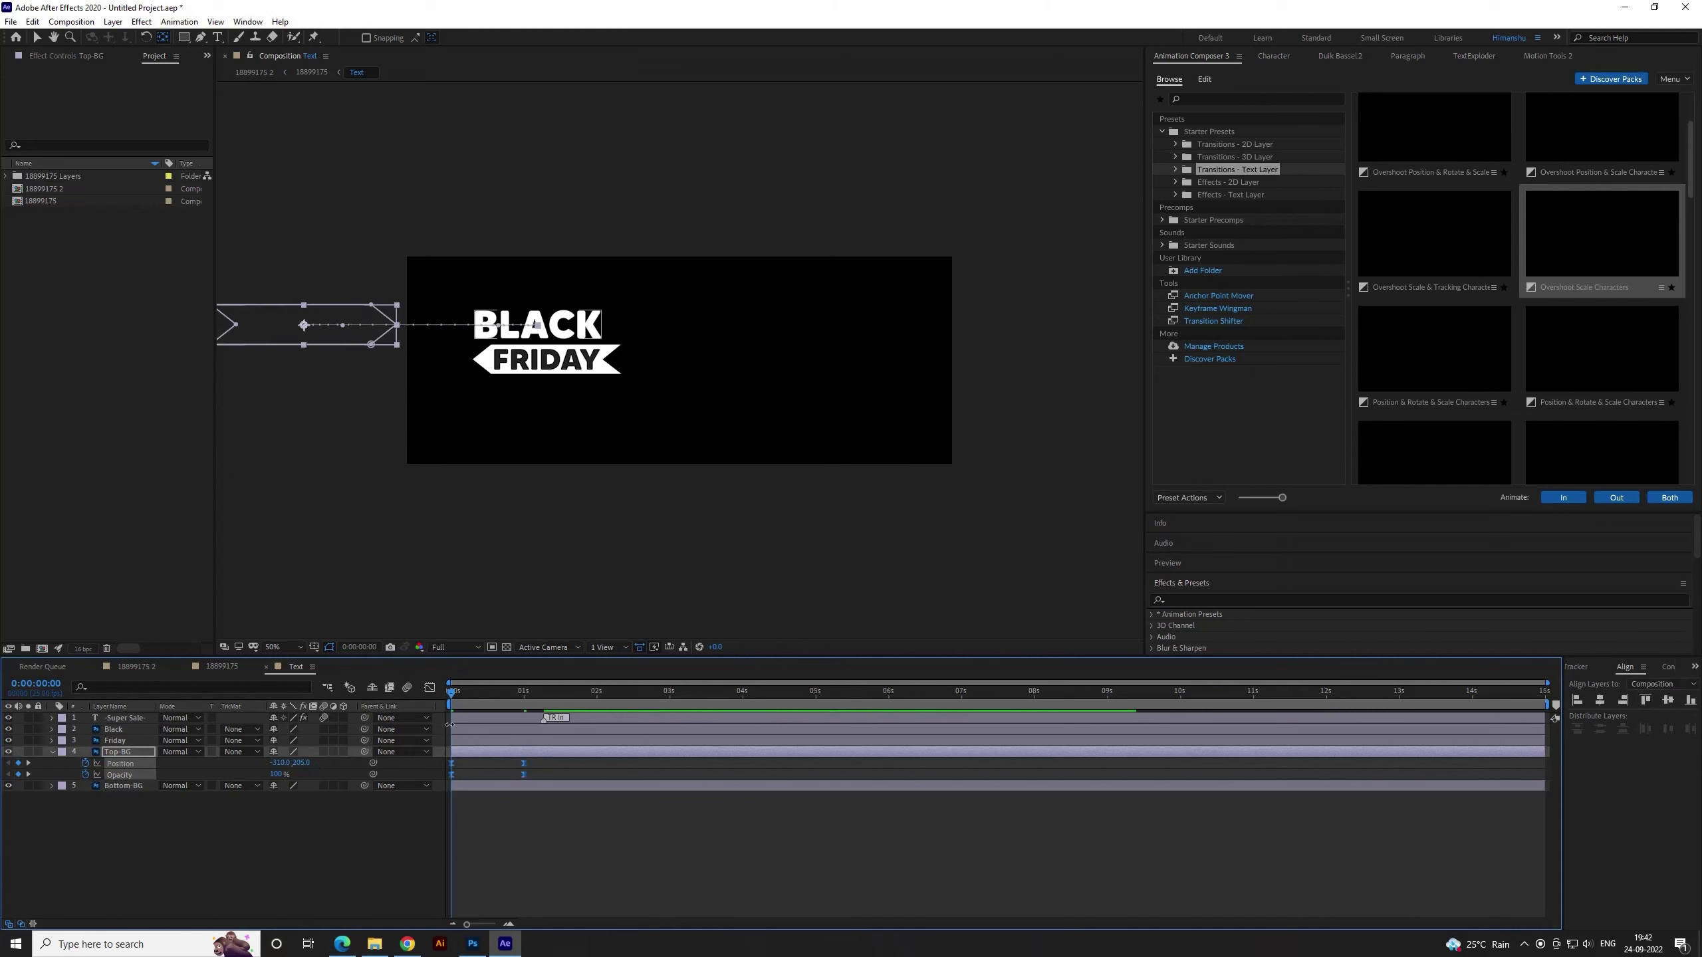
pyautogui.click(430, 688)
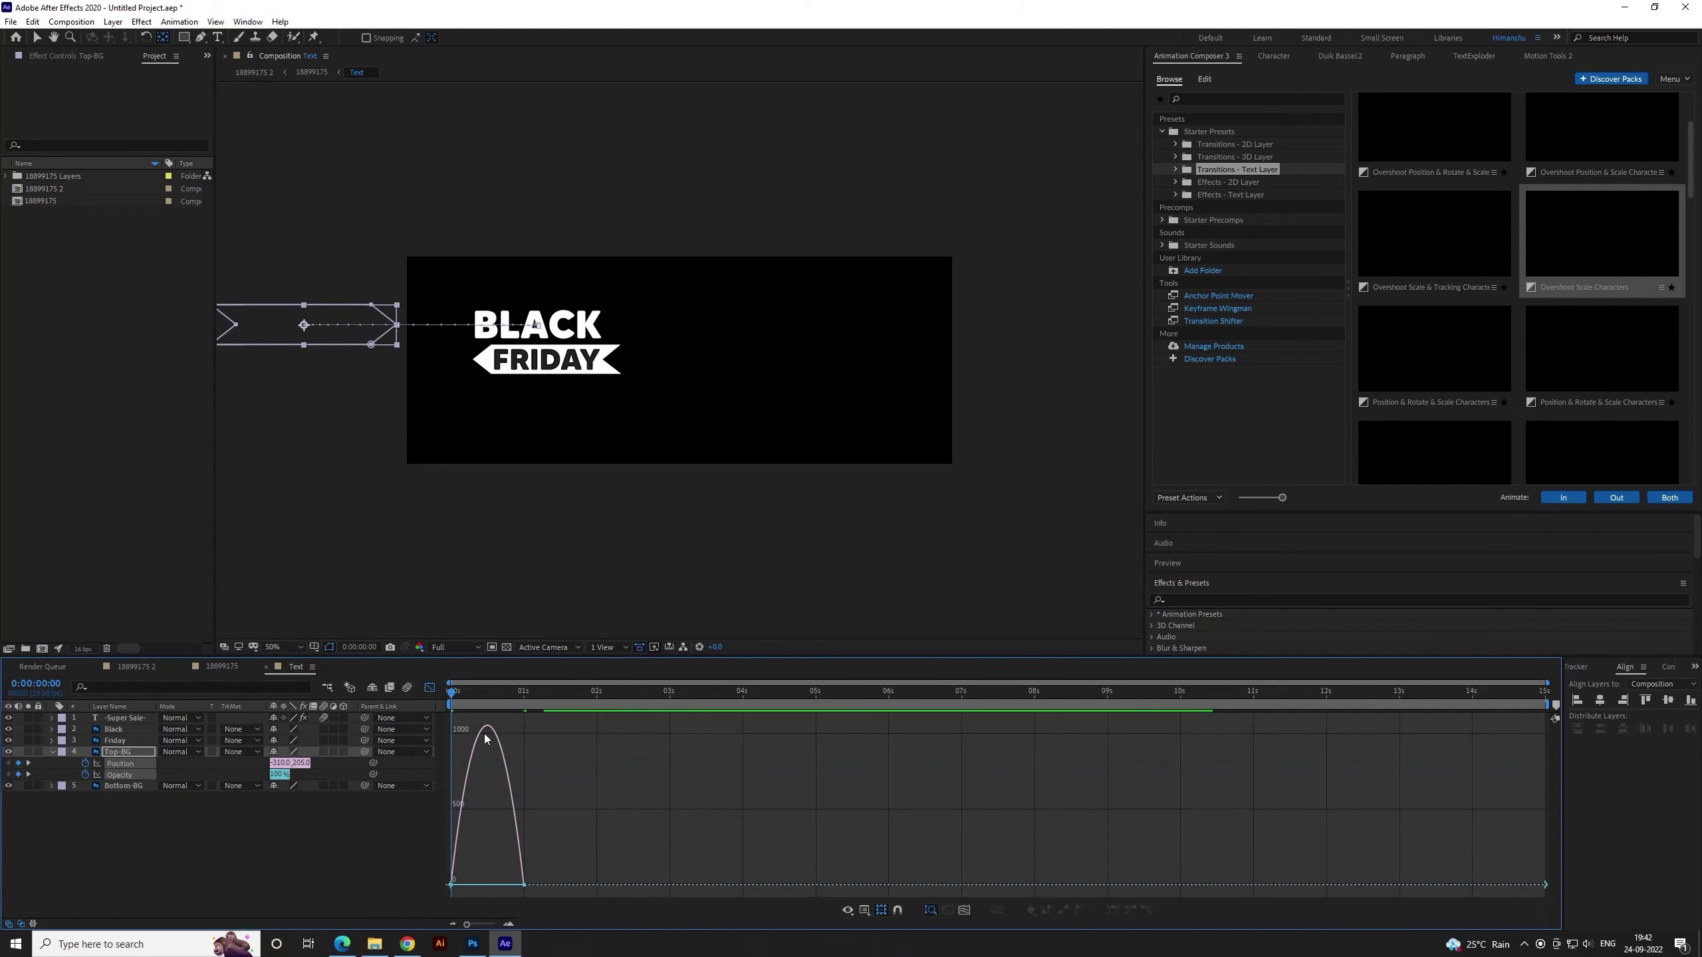
pyautogui.moveTo(514, 881); pyautogui.dragTo(489, 881)
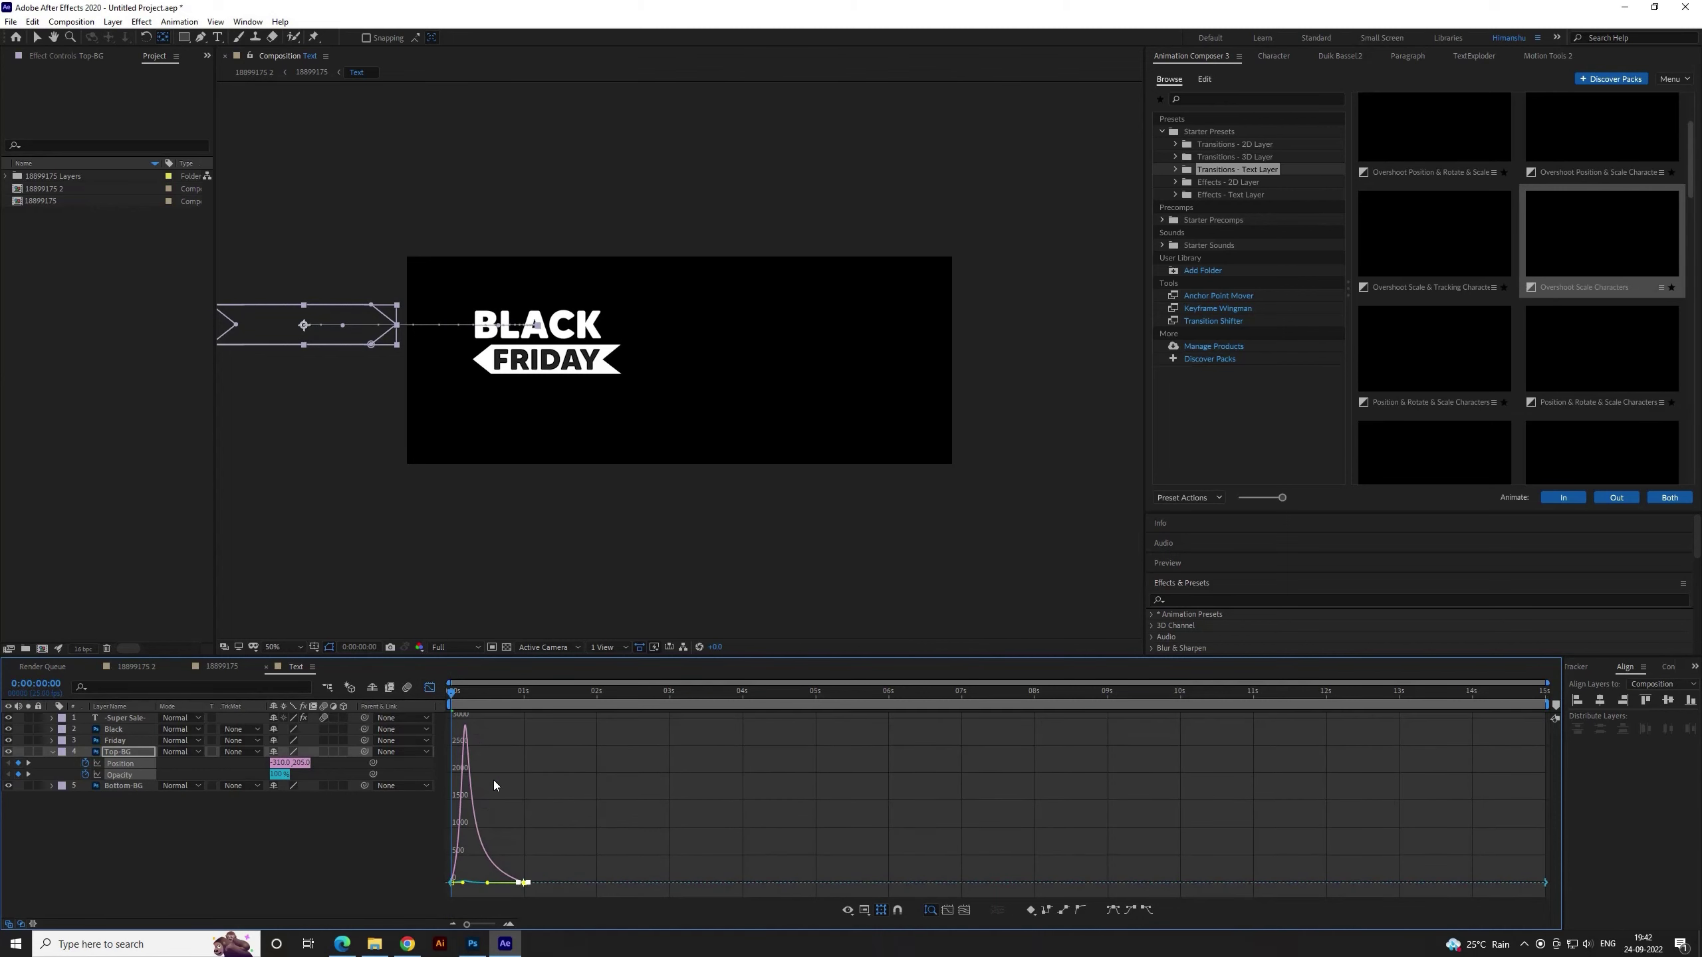
pyautogui.press('space')
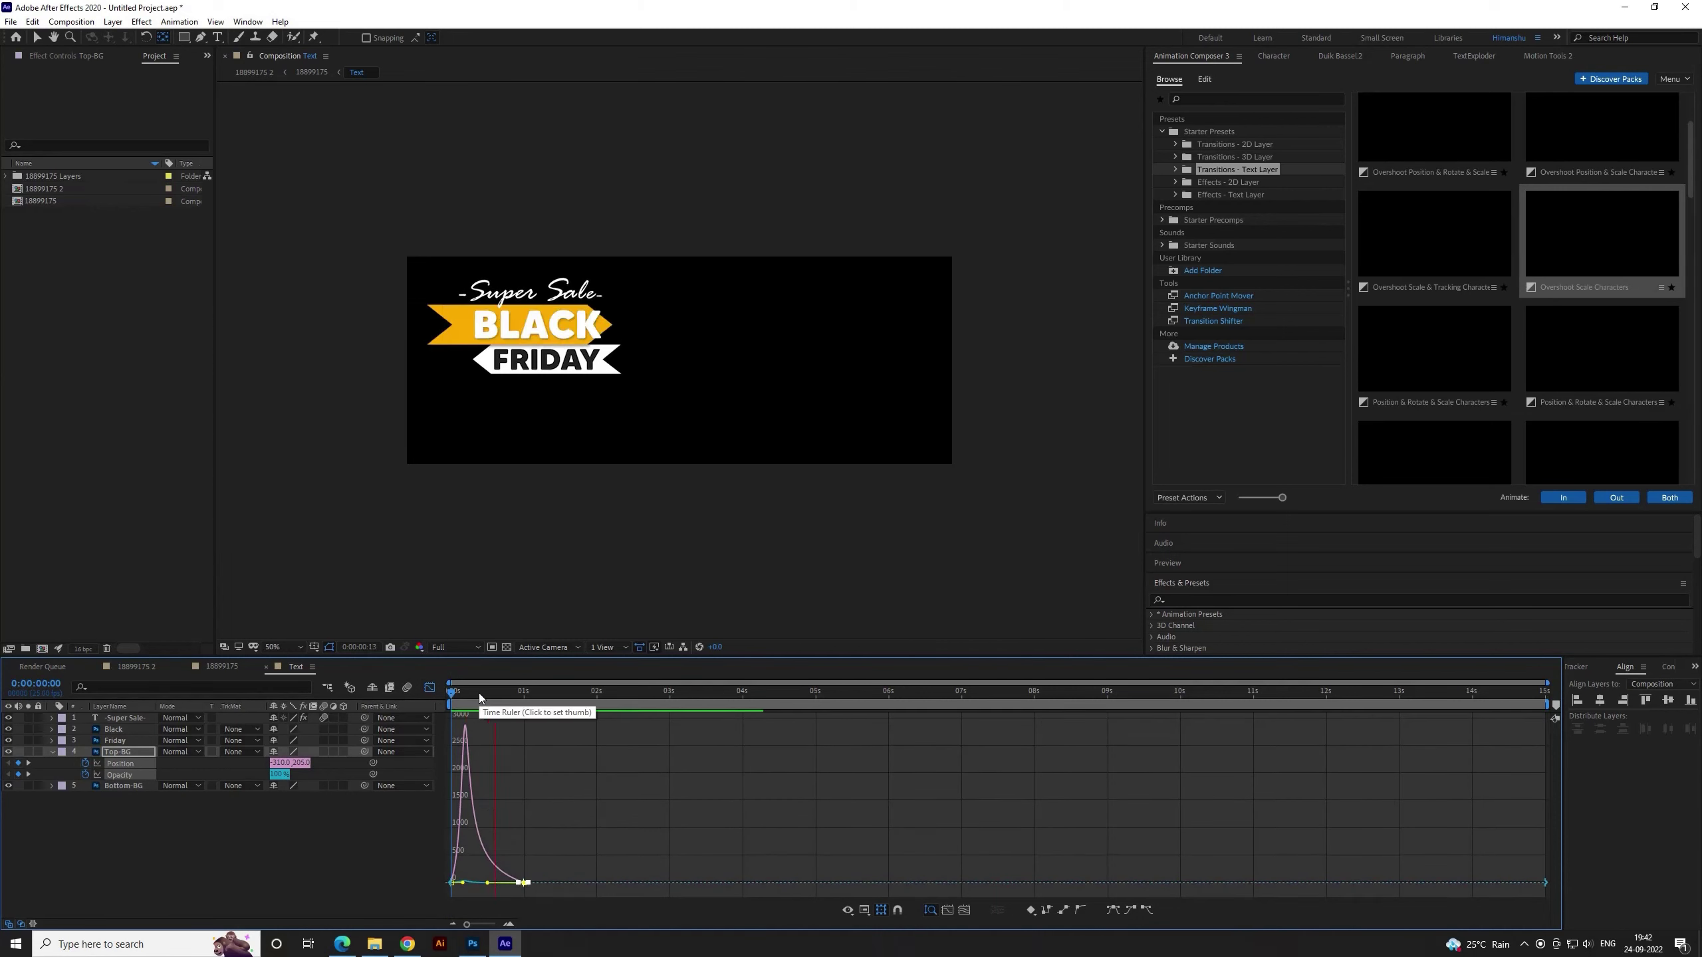
pyautogui.press('space')
pyautogui.click(430, 688)
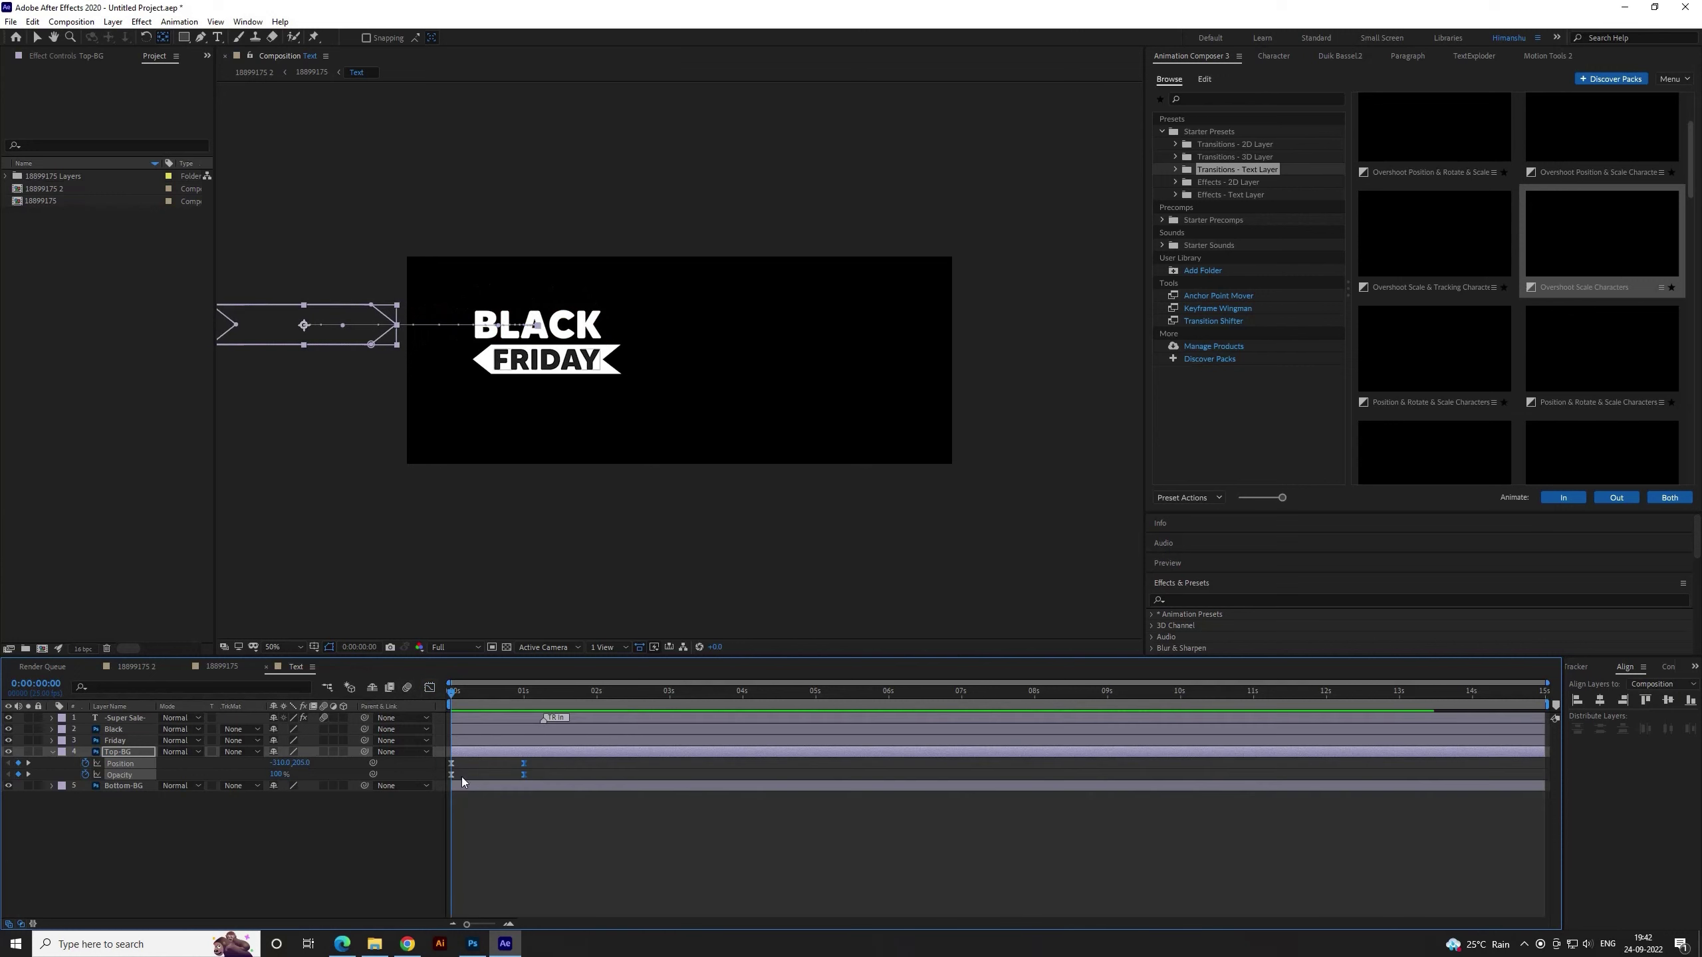
# Turn on motion blur for layers 2–5 and preview the animation
pyautogui.moveTo(324, 729); pyautogui.dragTo(324, 786)
pyautogui.press('space')
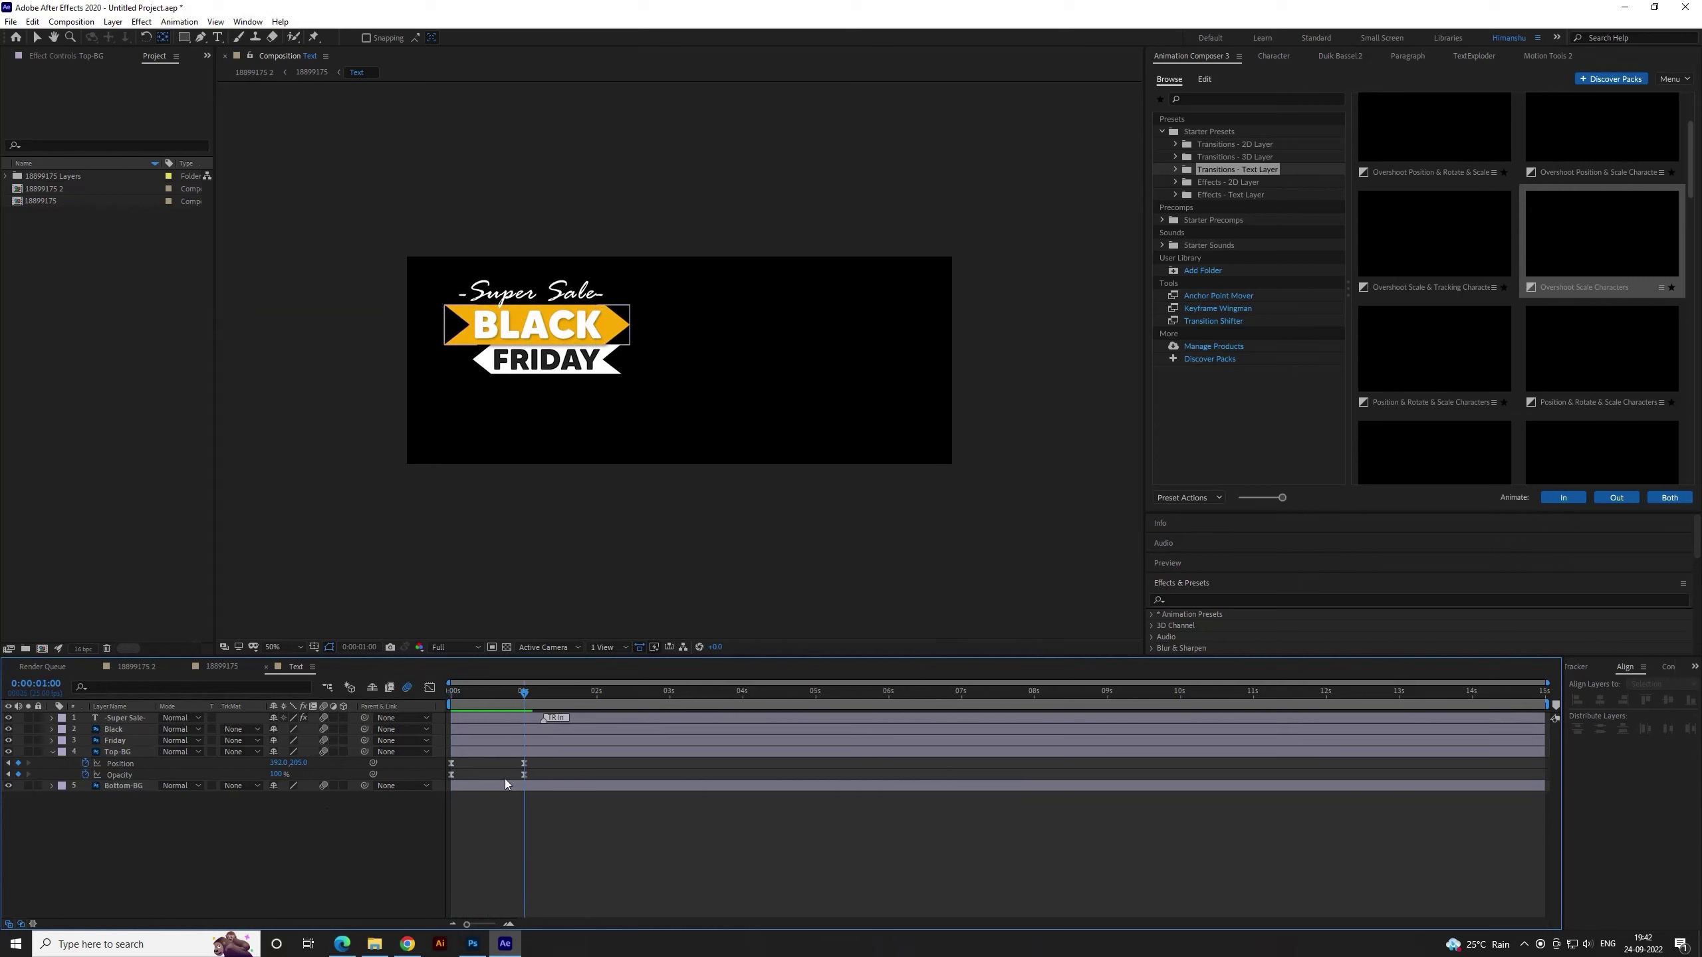
pyautogui.click(481, 788)
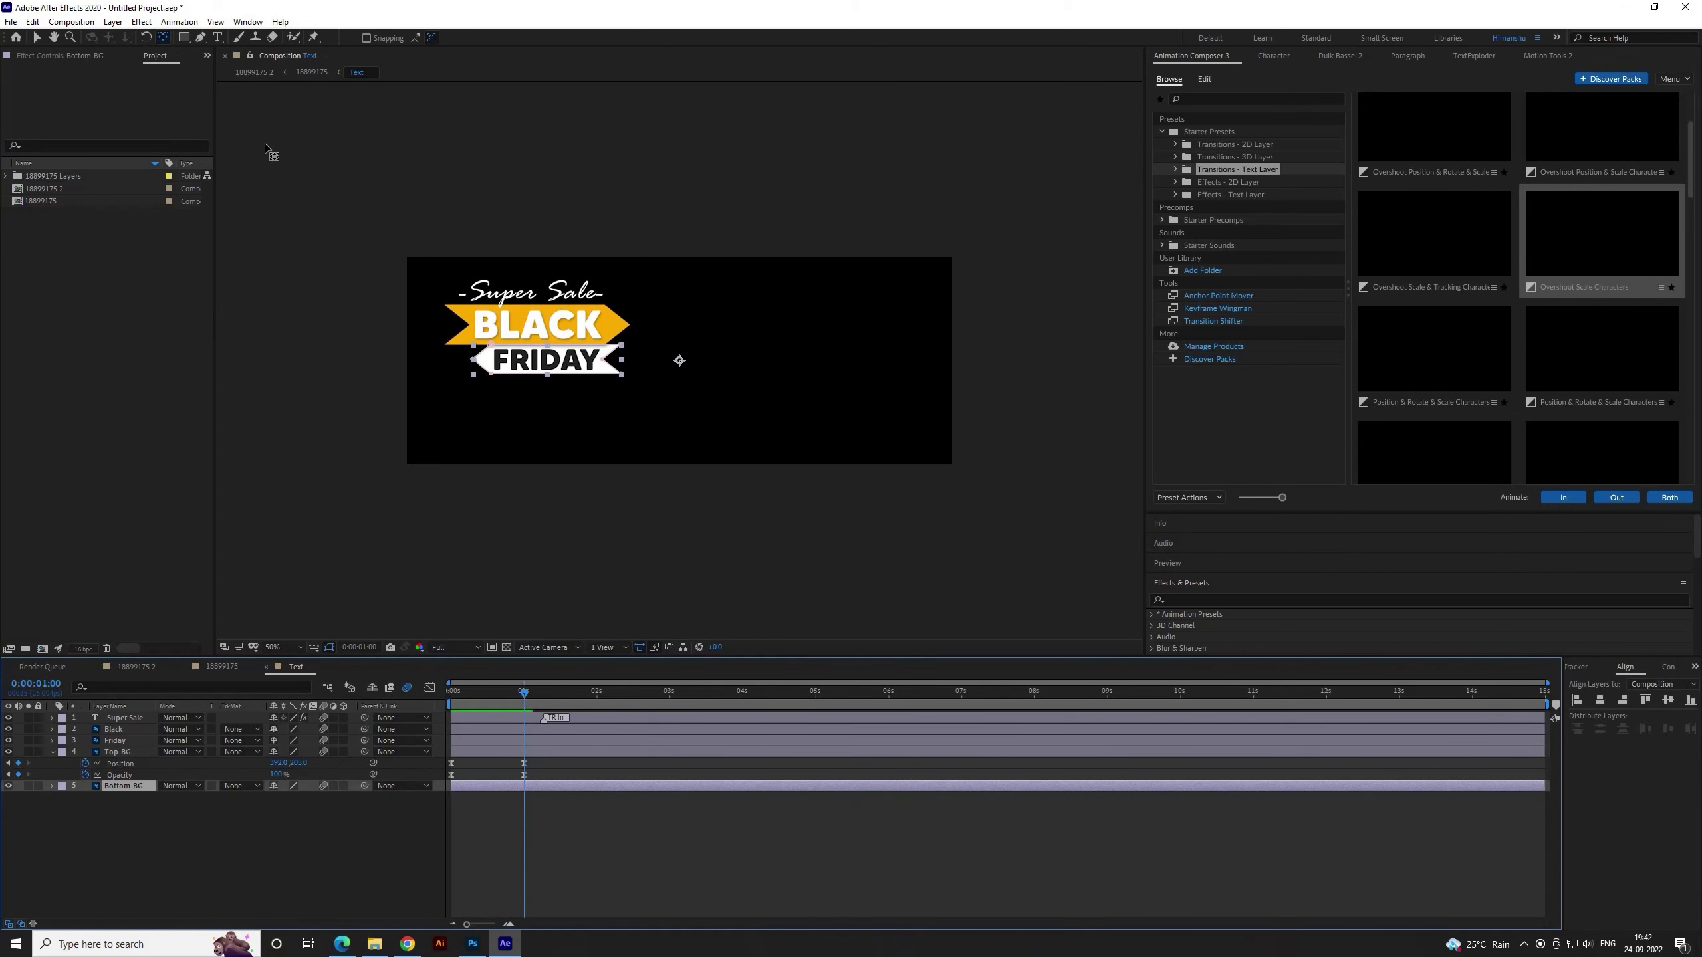
# Add Bottom-BG Position and Opacity keyframes at 1s and at 0s
pyautogui.click(167, 42)
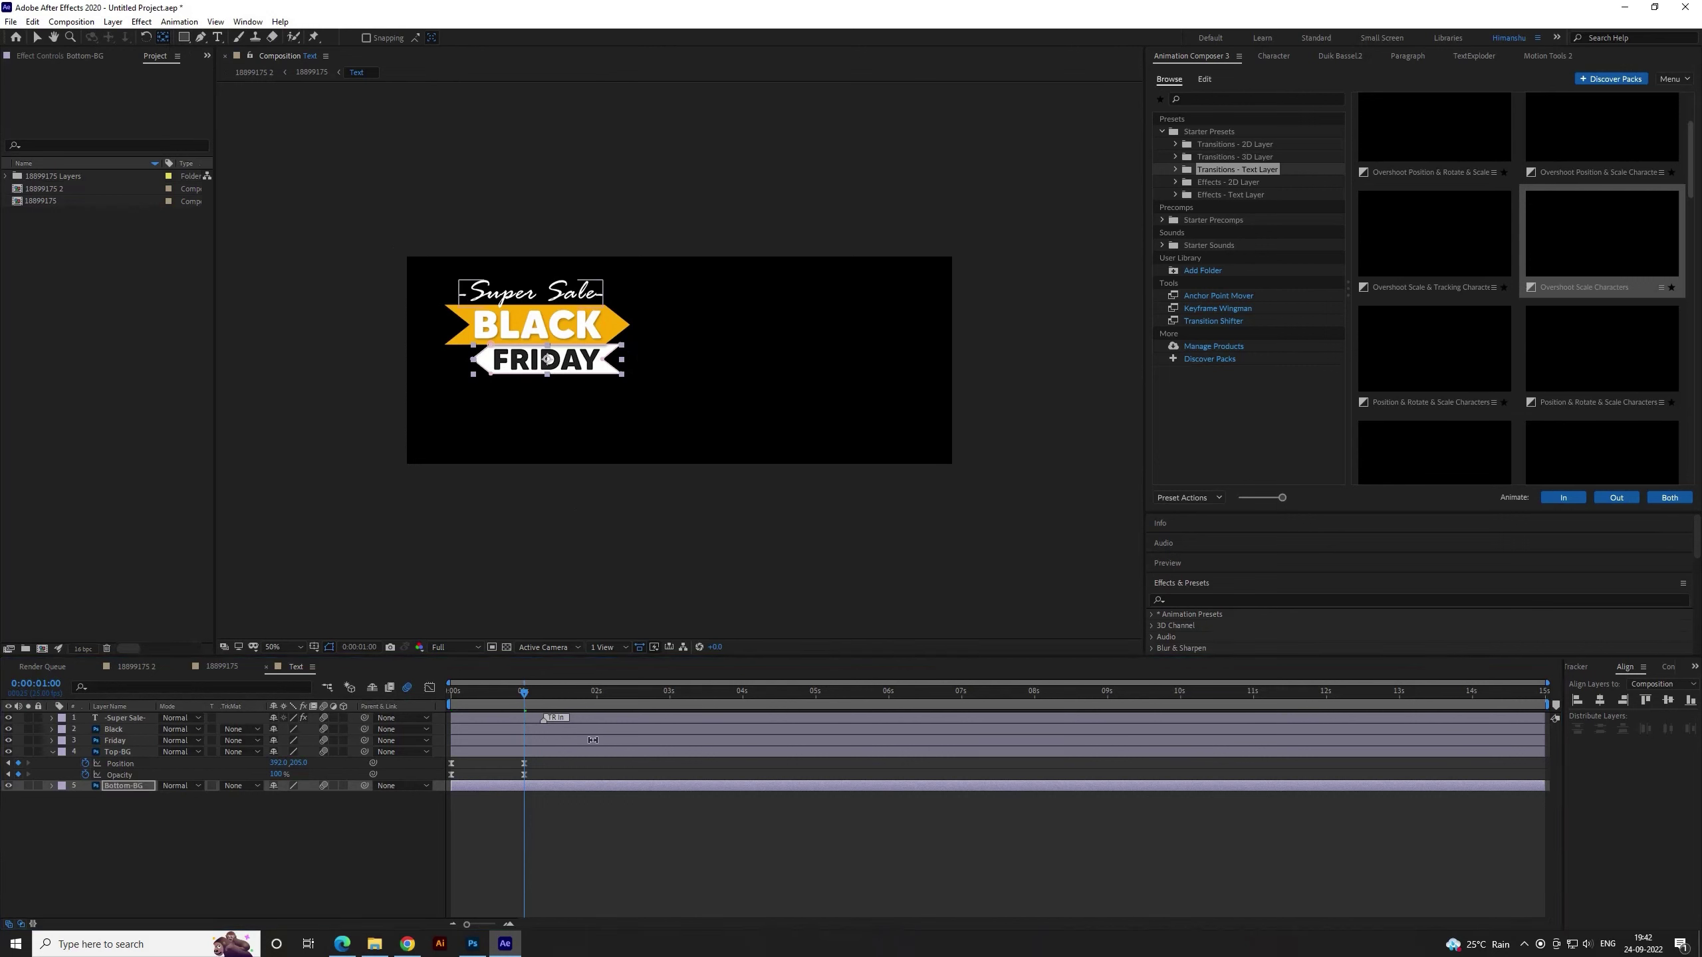
pyautogui.click(534, 808)
pyautogui.click(534, 788)
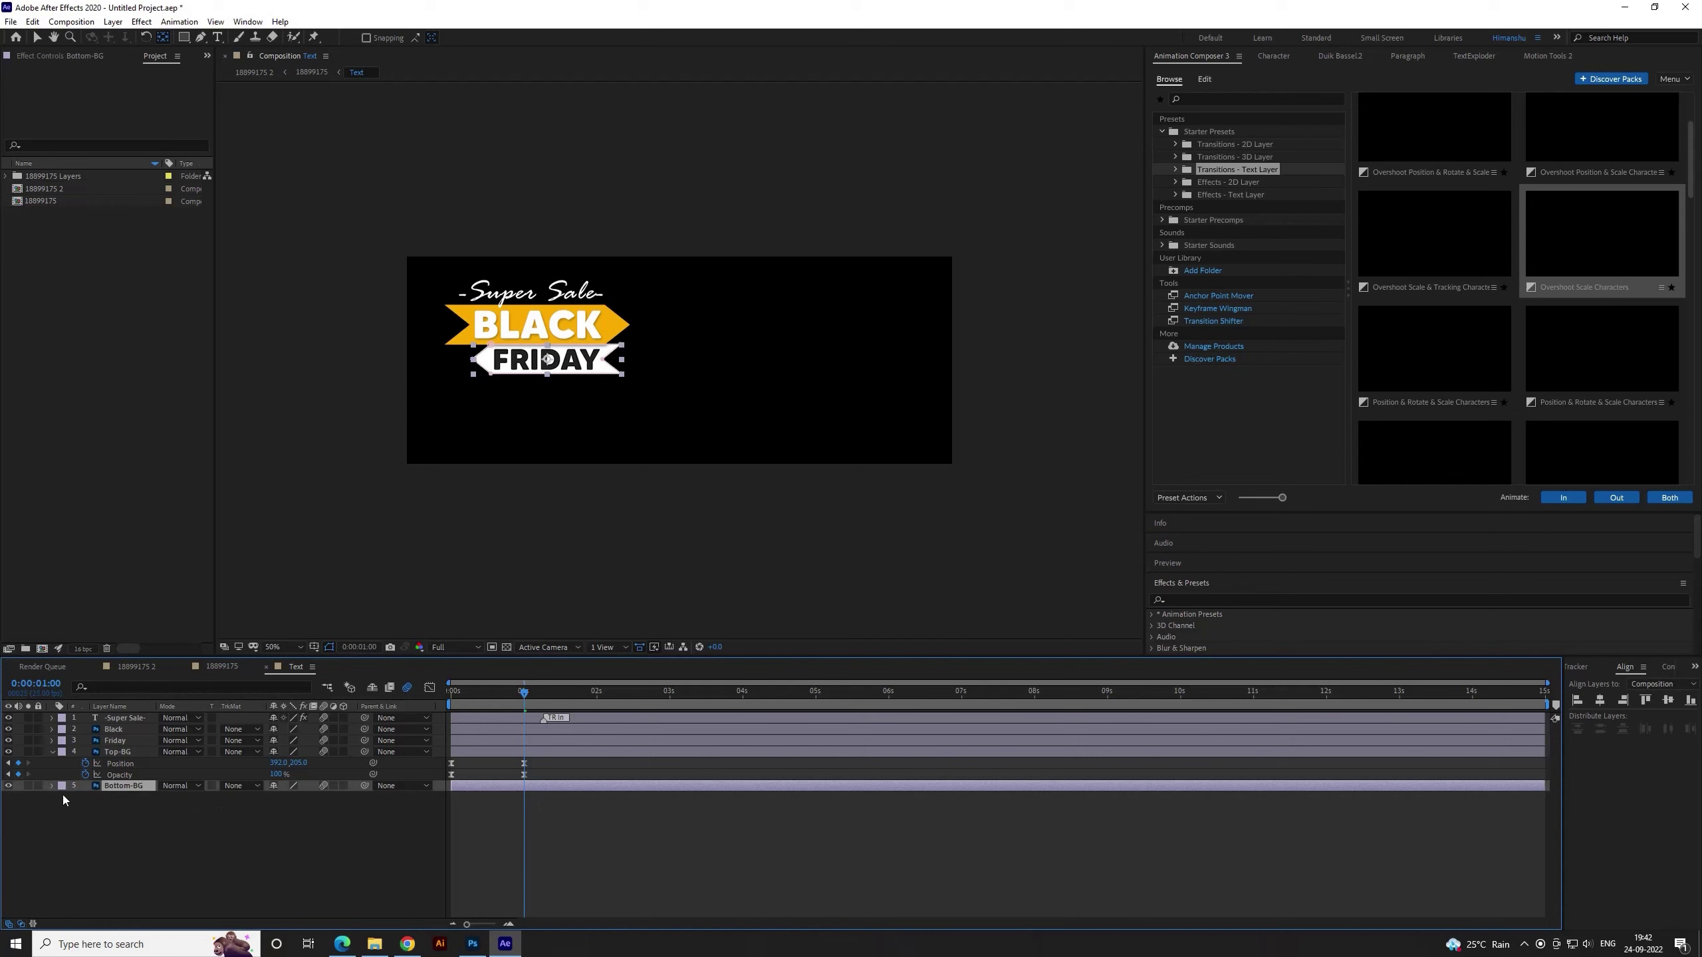
pyautogui.press('t')
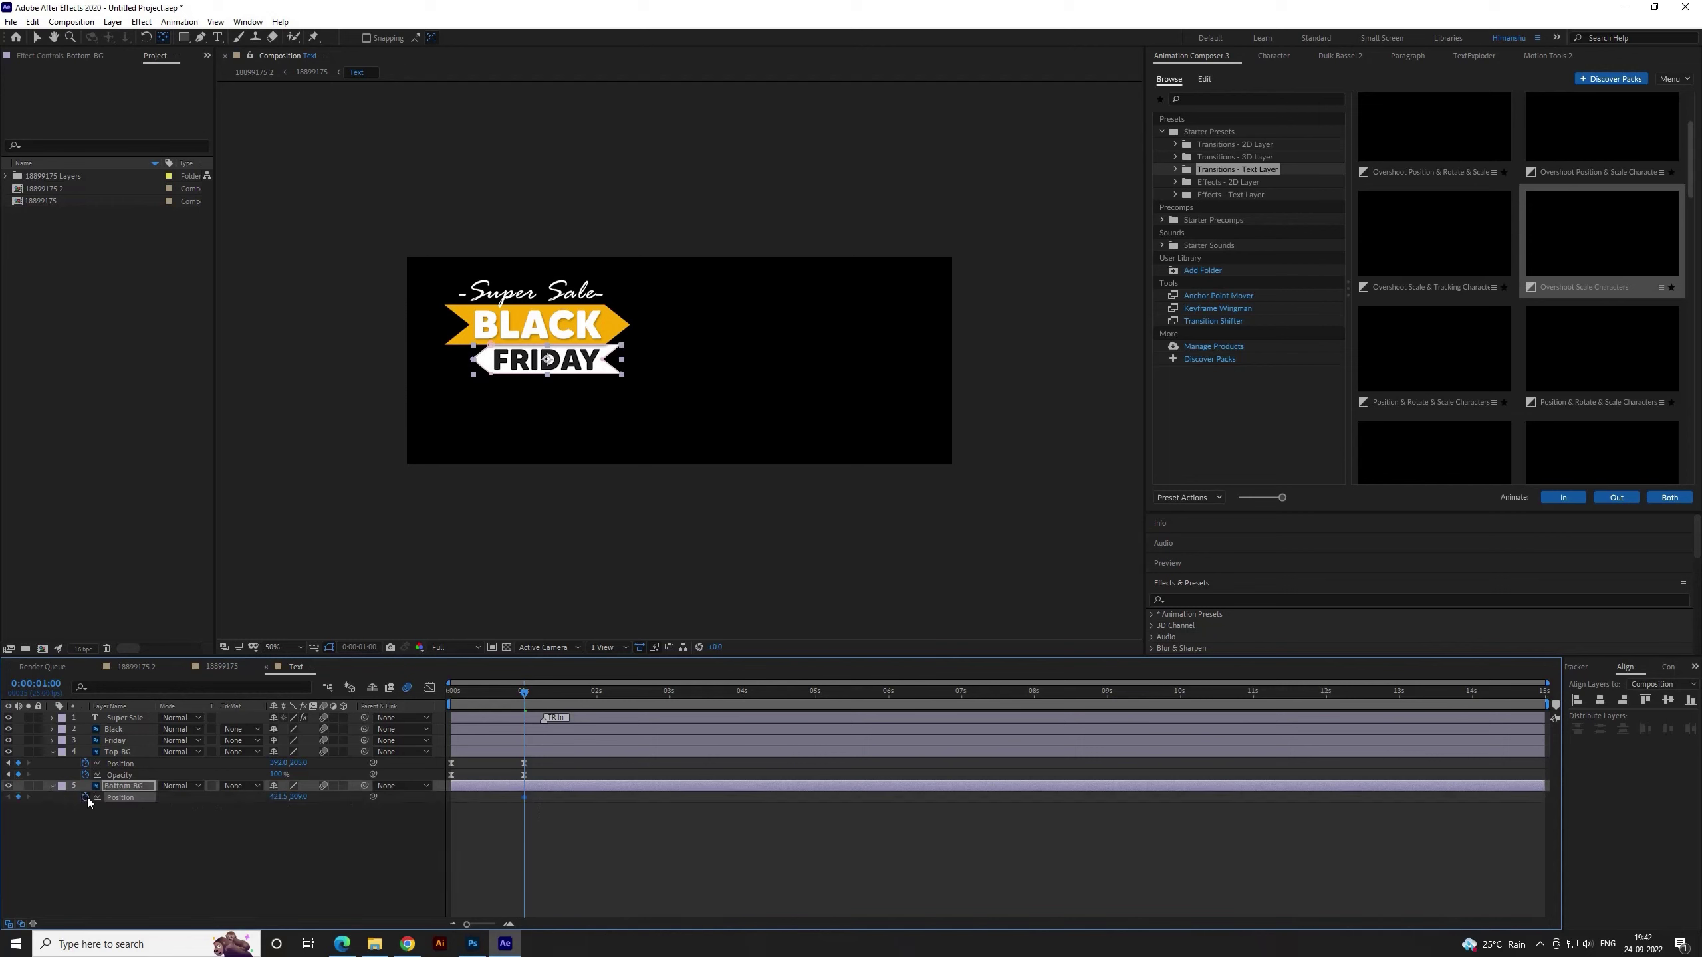
pyautogui.click(85, 797)
pyautogui.hotkey('alt', 'shift', 'p')
pyautogui.press('Home')
pyautogui.click(18, 797)
pyautogui.click(18, 808)
# At 0s, offset Bottom-BG right to X 740.5 and set its opacity to 0%
pyautogui.moveTo(278, 798); pyautogui.dragTo(552, 810)
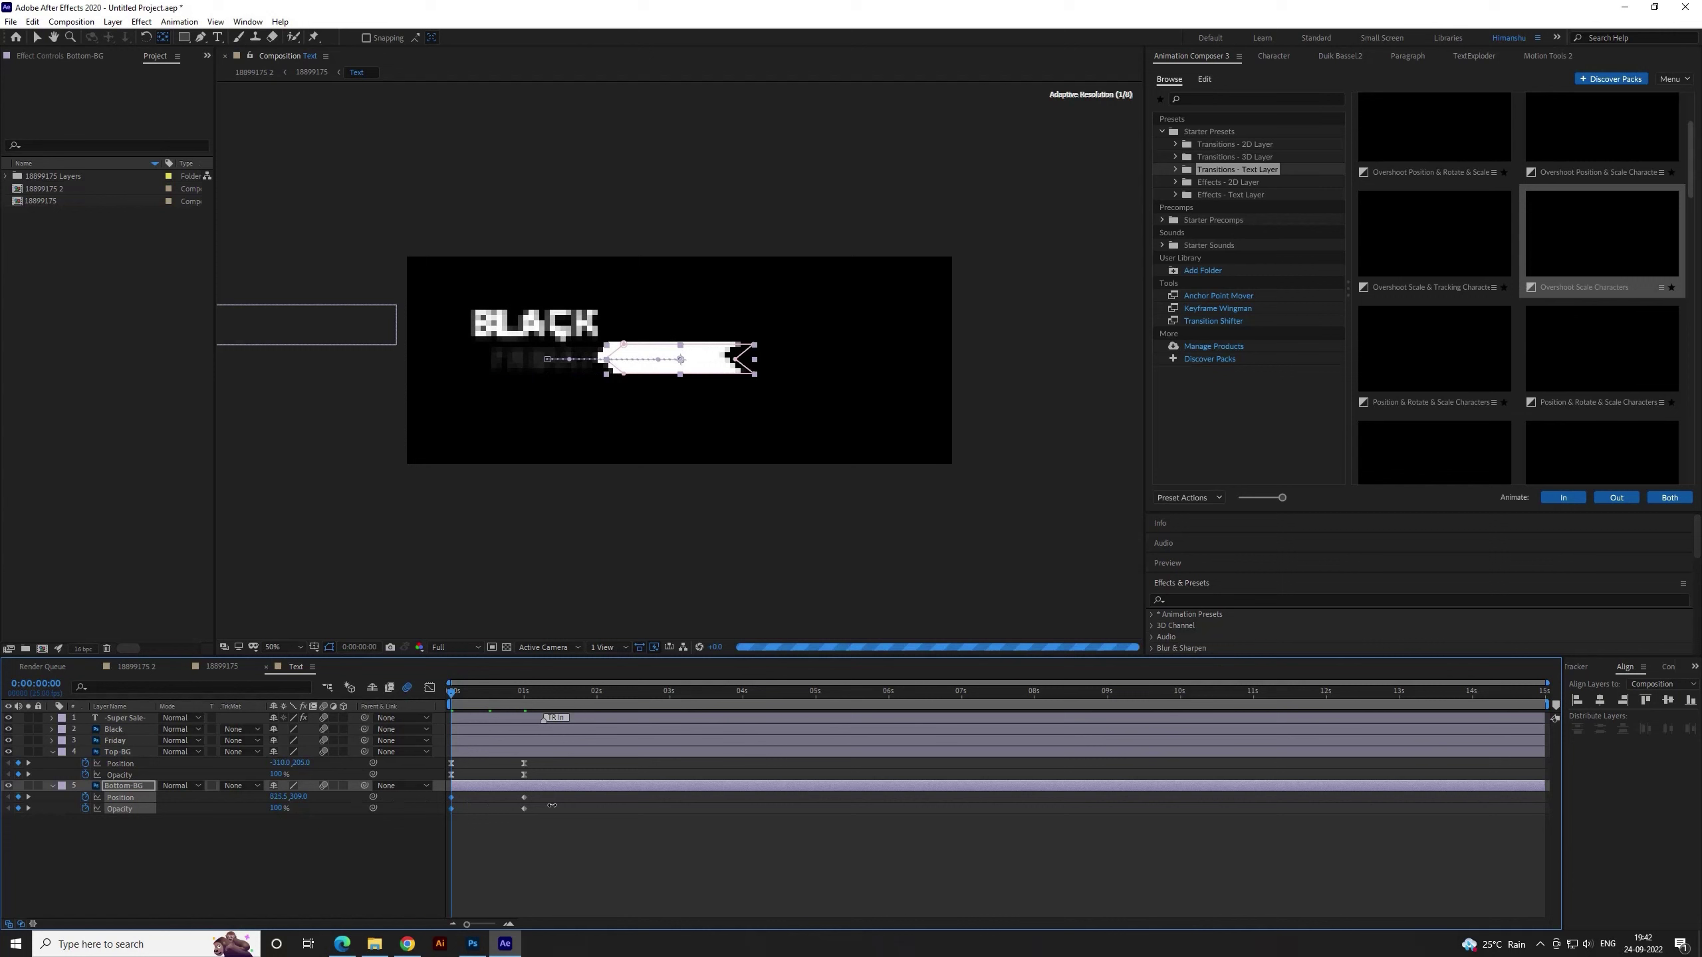
pyautogui.moveTo(570, 853); pyautogui.dragTo(448, 783)
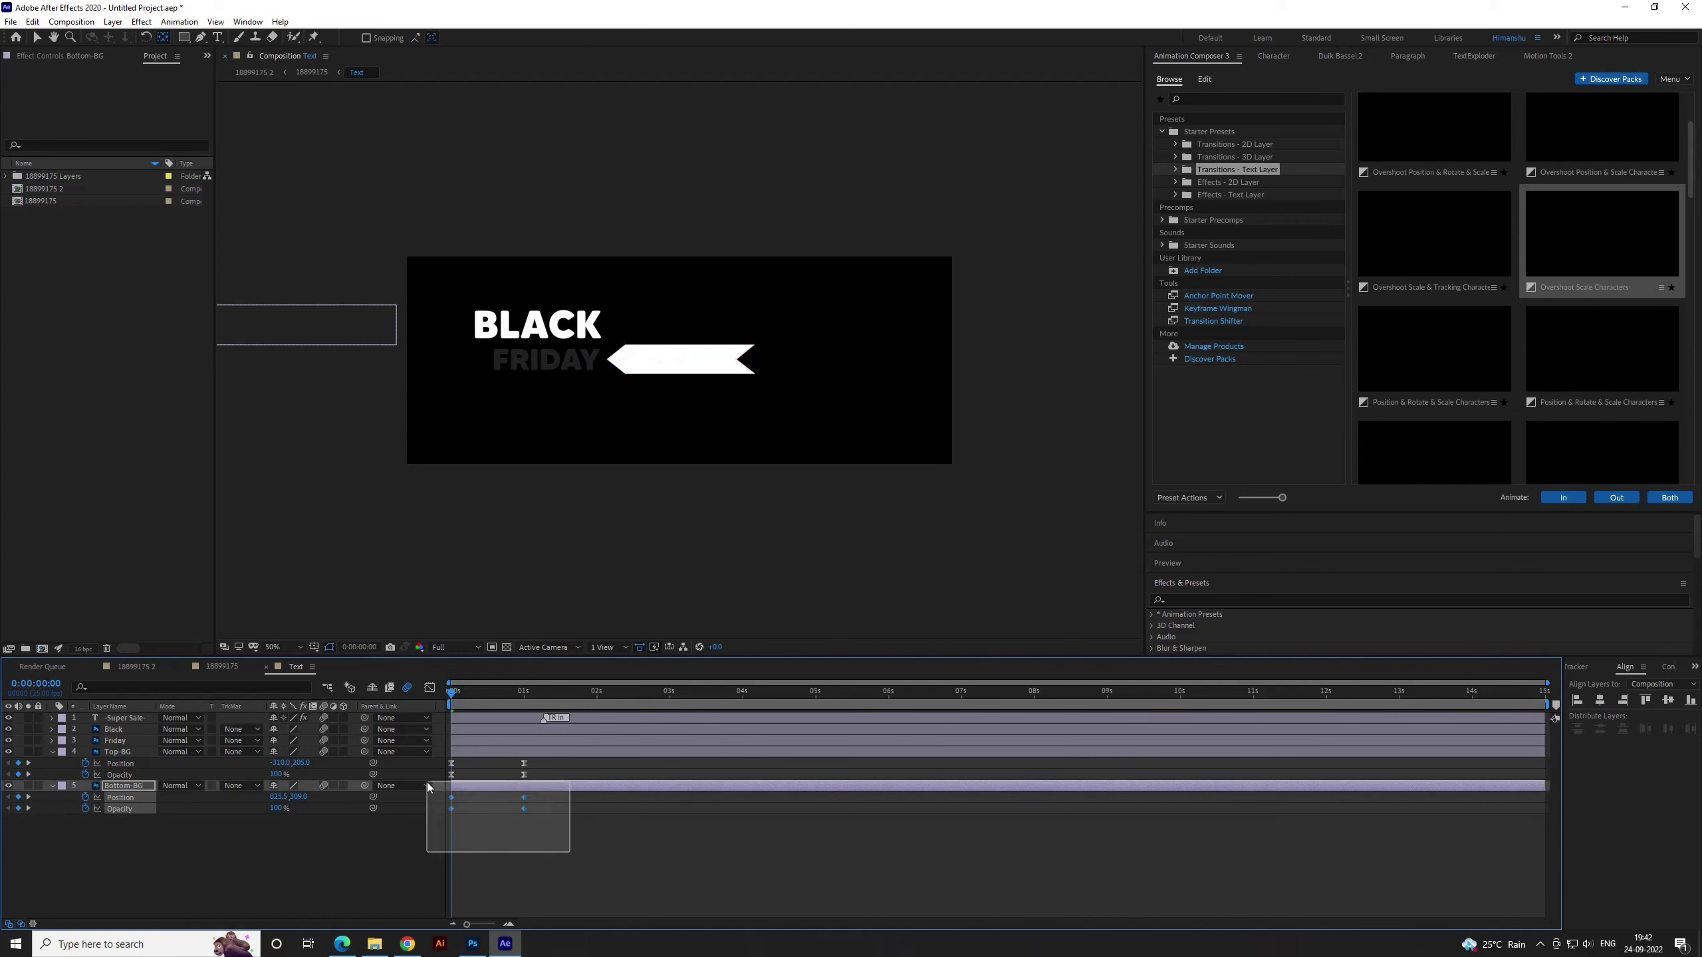
pyautogui.moveTo(275, 809); pyautogui.dragTo(240, 811)
pyautogui.moveTo(567, 850); pyautogui.dragTo(448, 802)
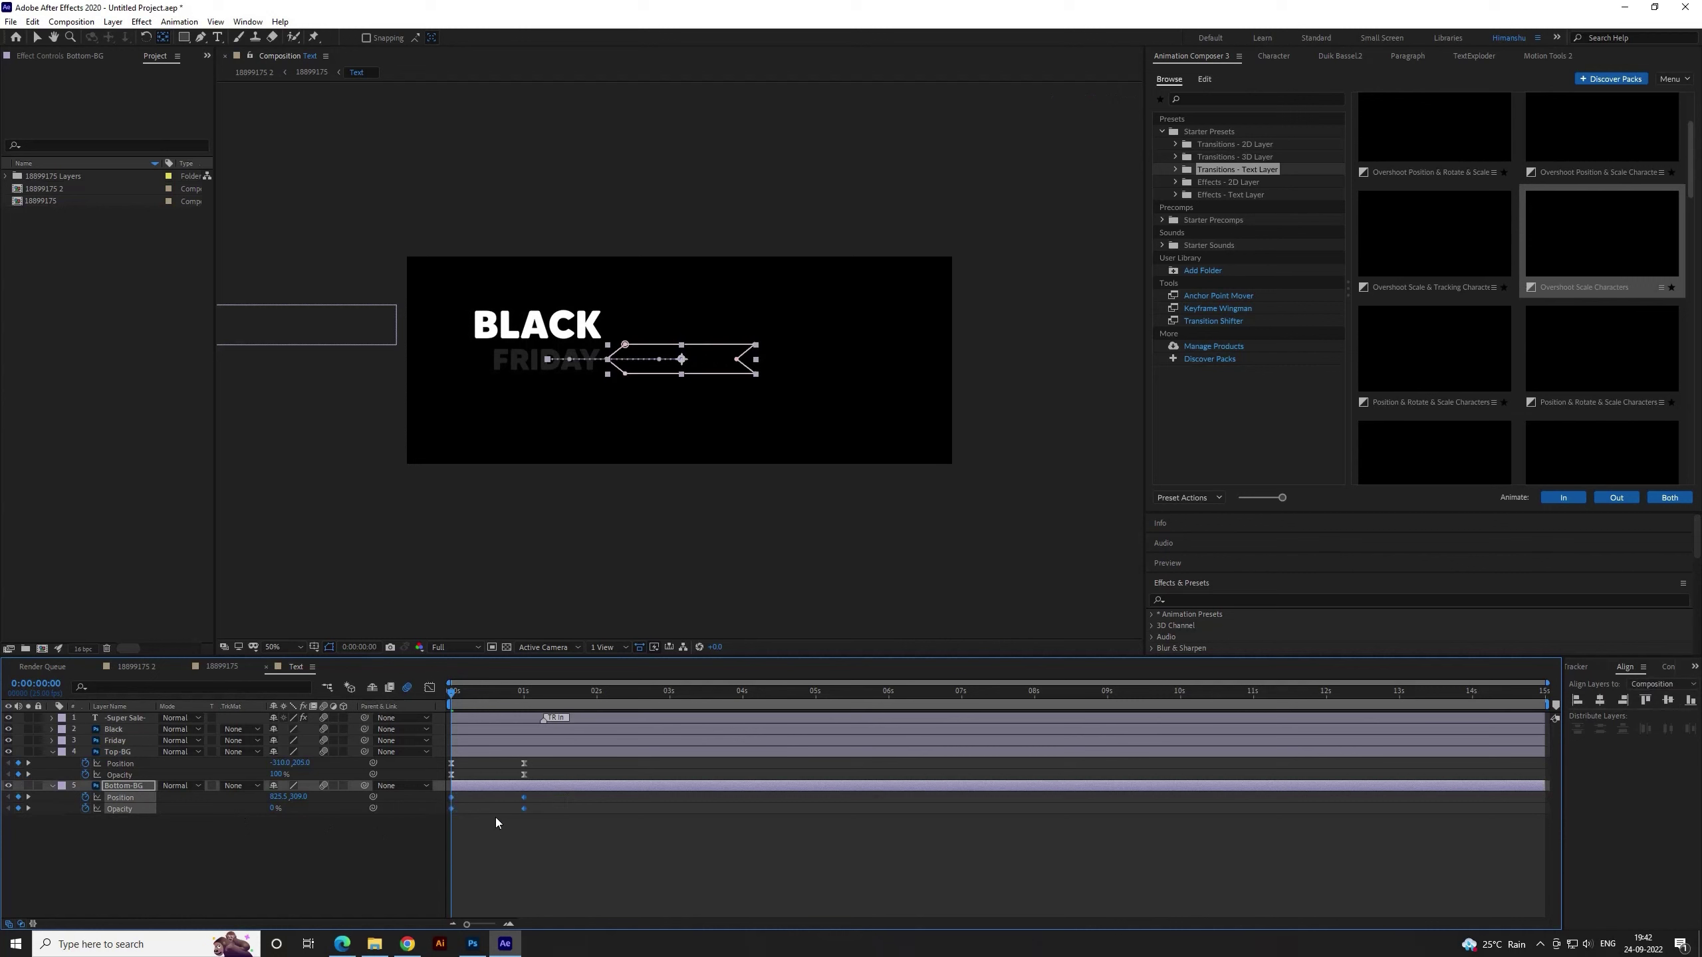
# Check Bottom-BG's fade-in around 1s and select all its keyframes
pyautogui.moveTo(513, 698); pyautogui.dragTo(529, 697)
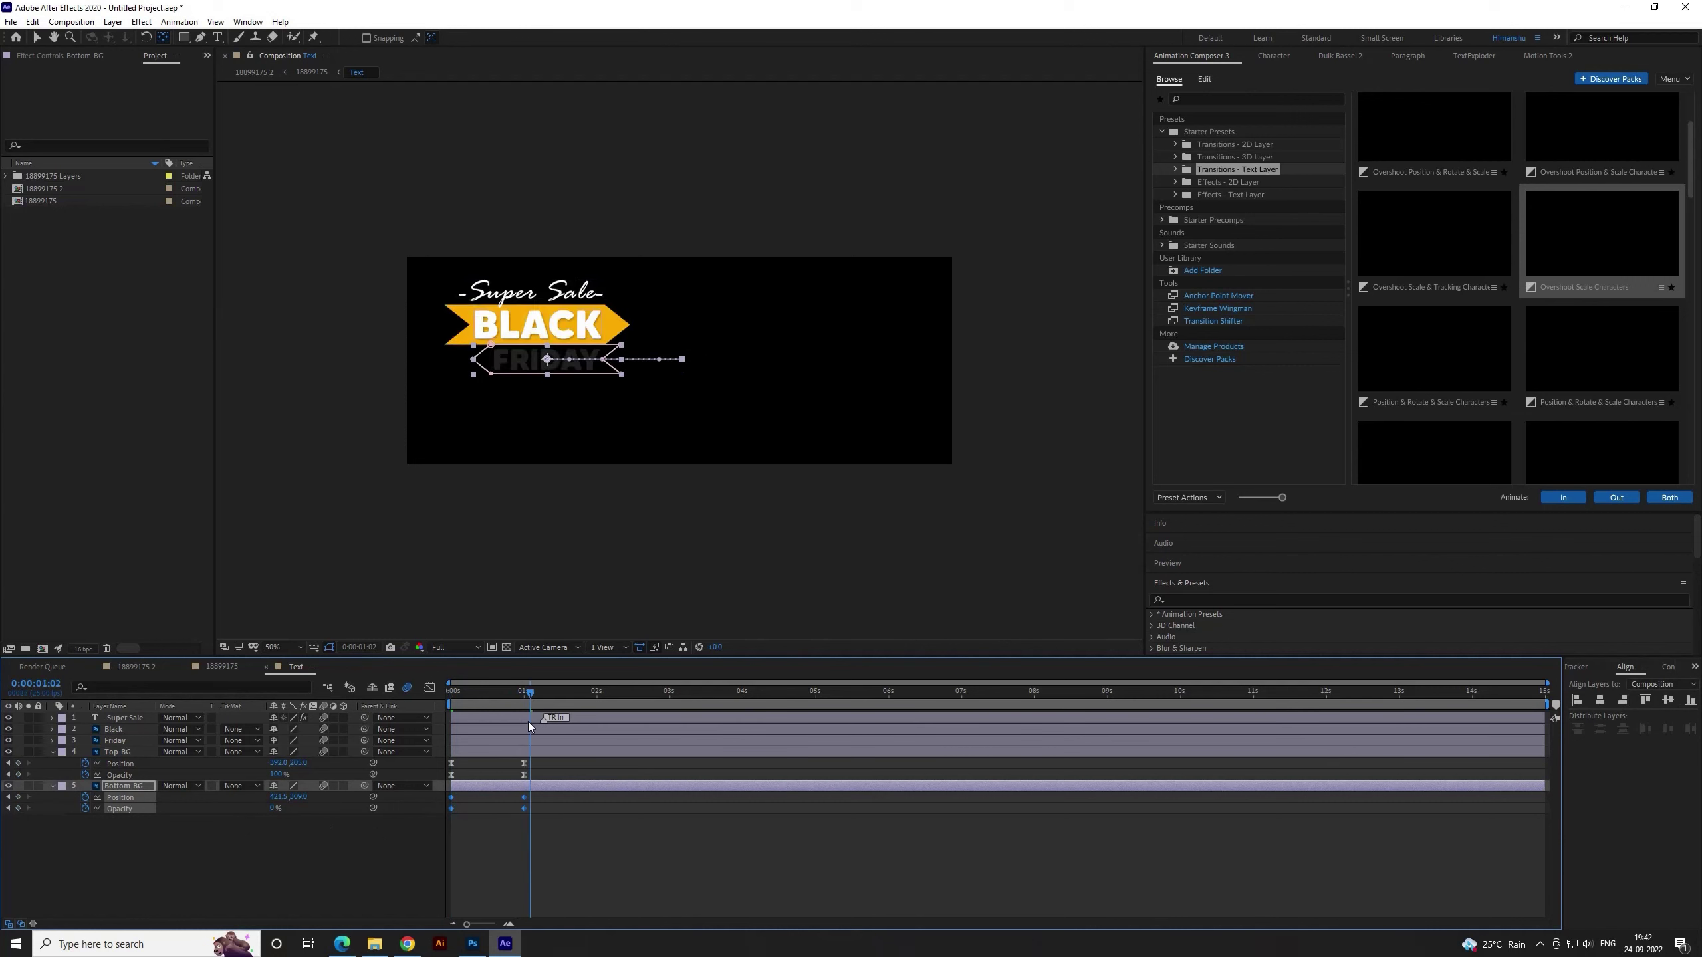
pyautogui.click(524, 695)
pyautogui.click(521, 841)
pyautogui.click(524, 809)
pyautogui.moveTo(524, 695); pyautogui.dragTo(420, 710)
pyautogui.moveTo(612, 883); pyautogui.dragTo(433, 796)
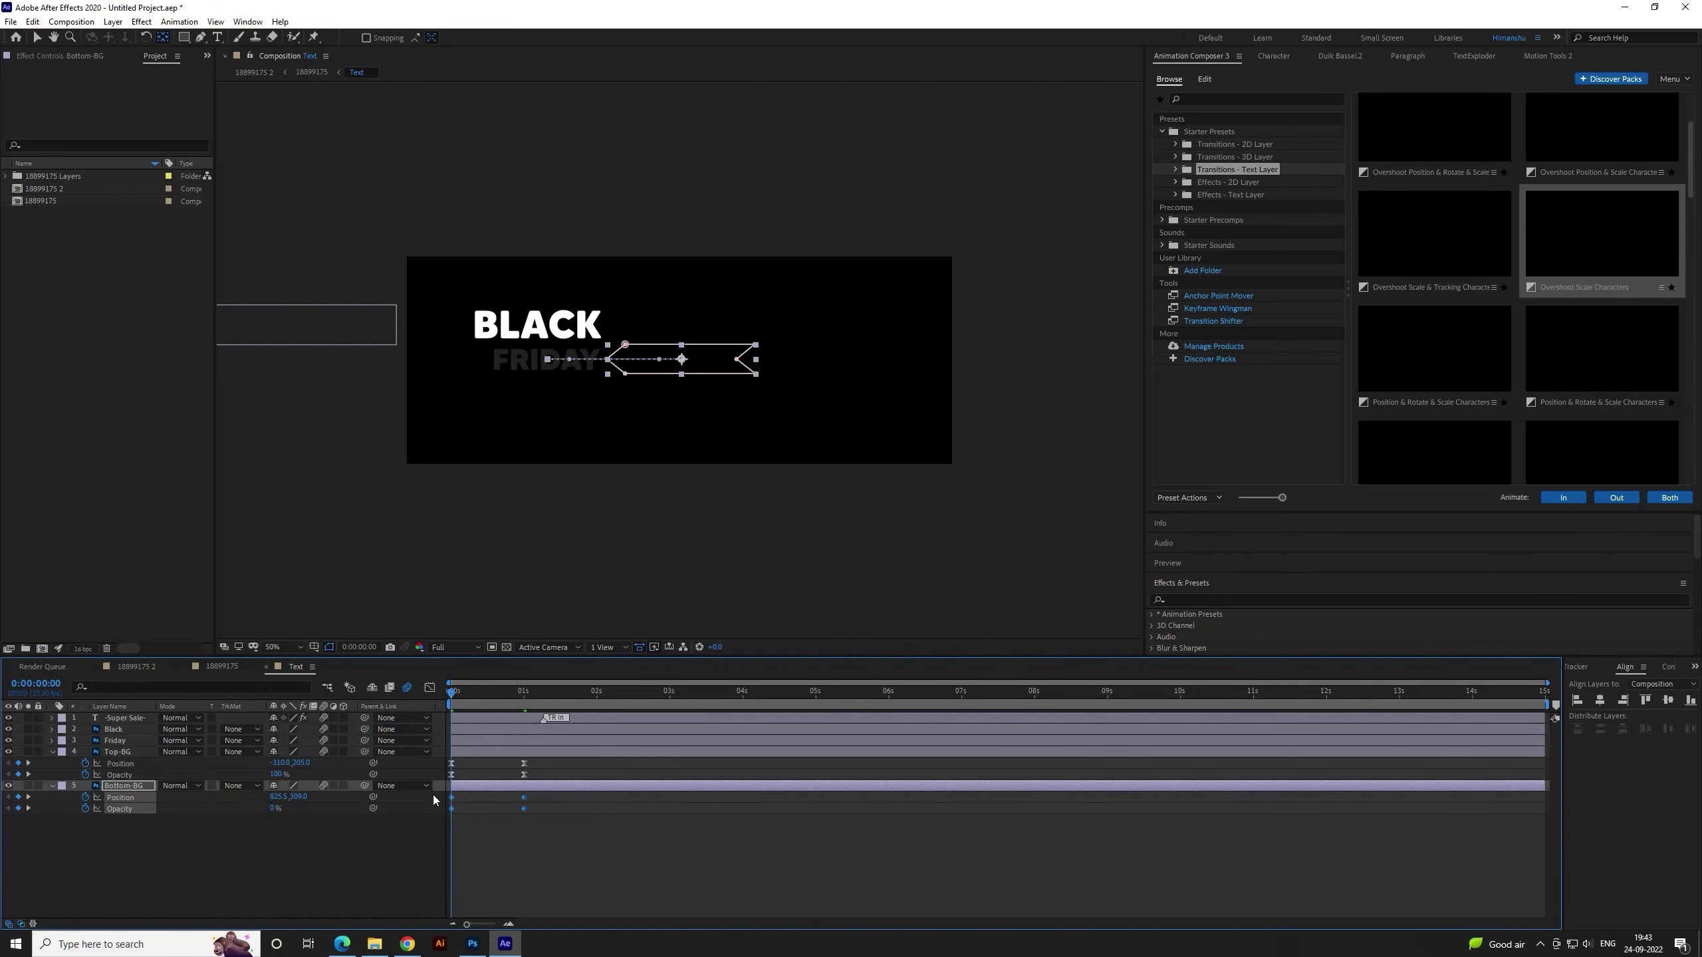
# Apply Easy Ease to Bottom-BG's keyframes and sharpen the speed curve in the Graph Editor
pyautogui.rightClick(452, 799)
pyautogui.moveTo(526, 787)
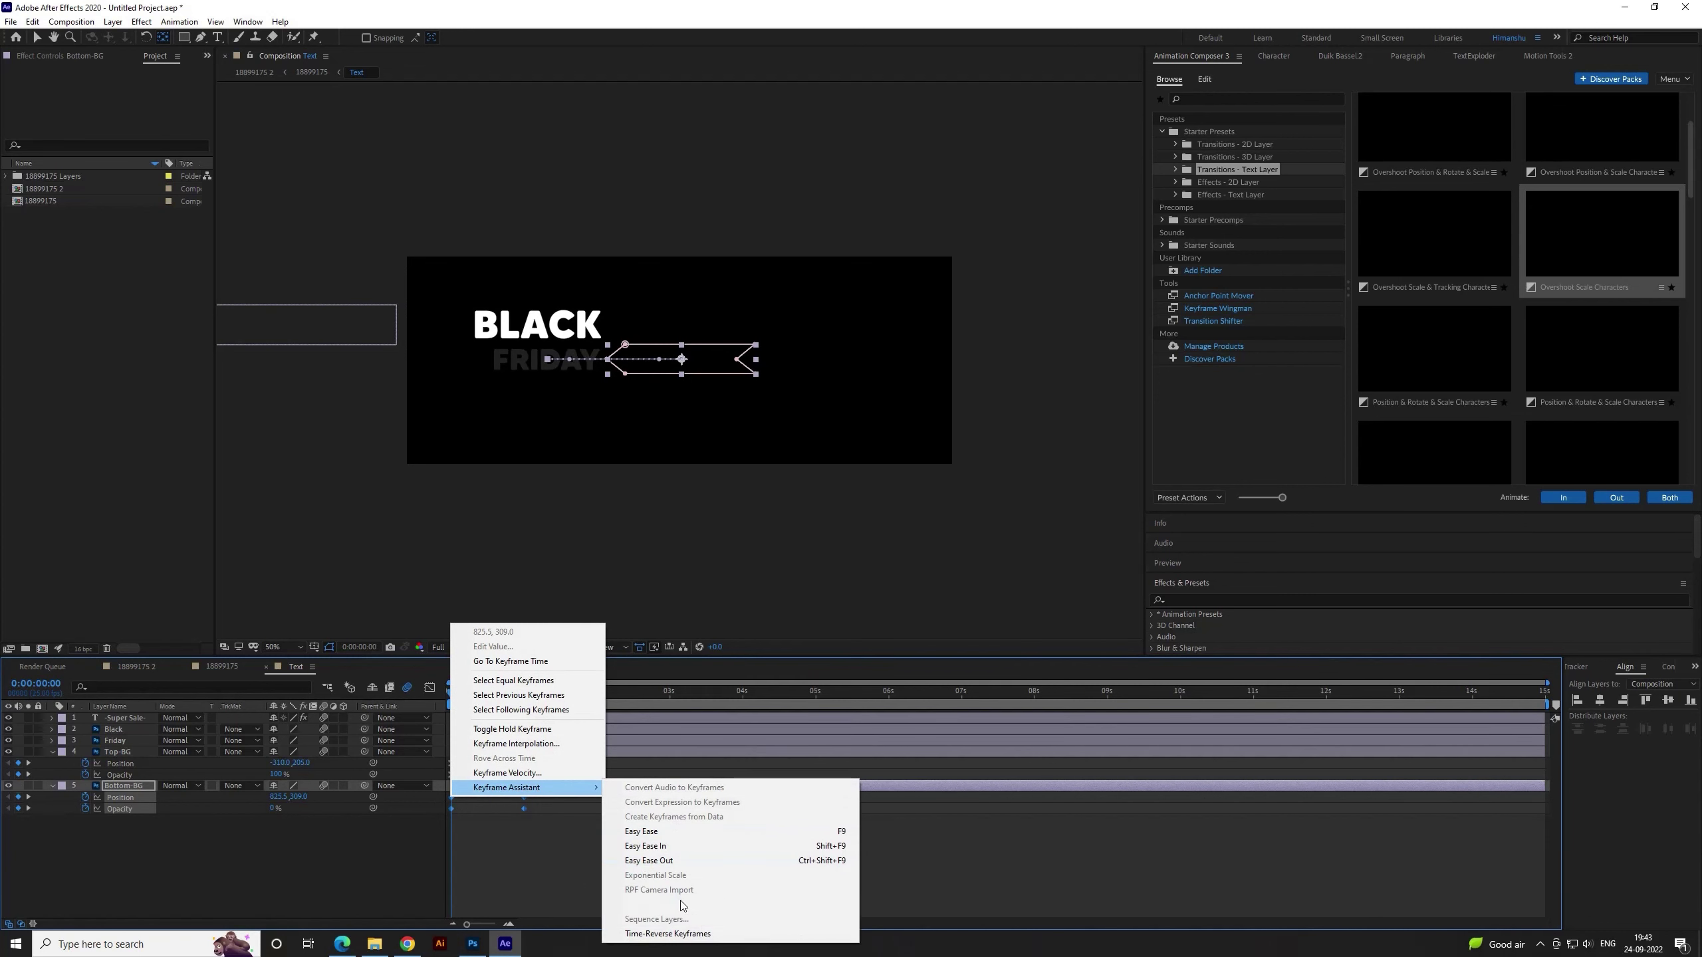
pyautogui.click(710, 831)
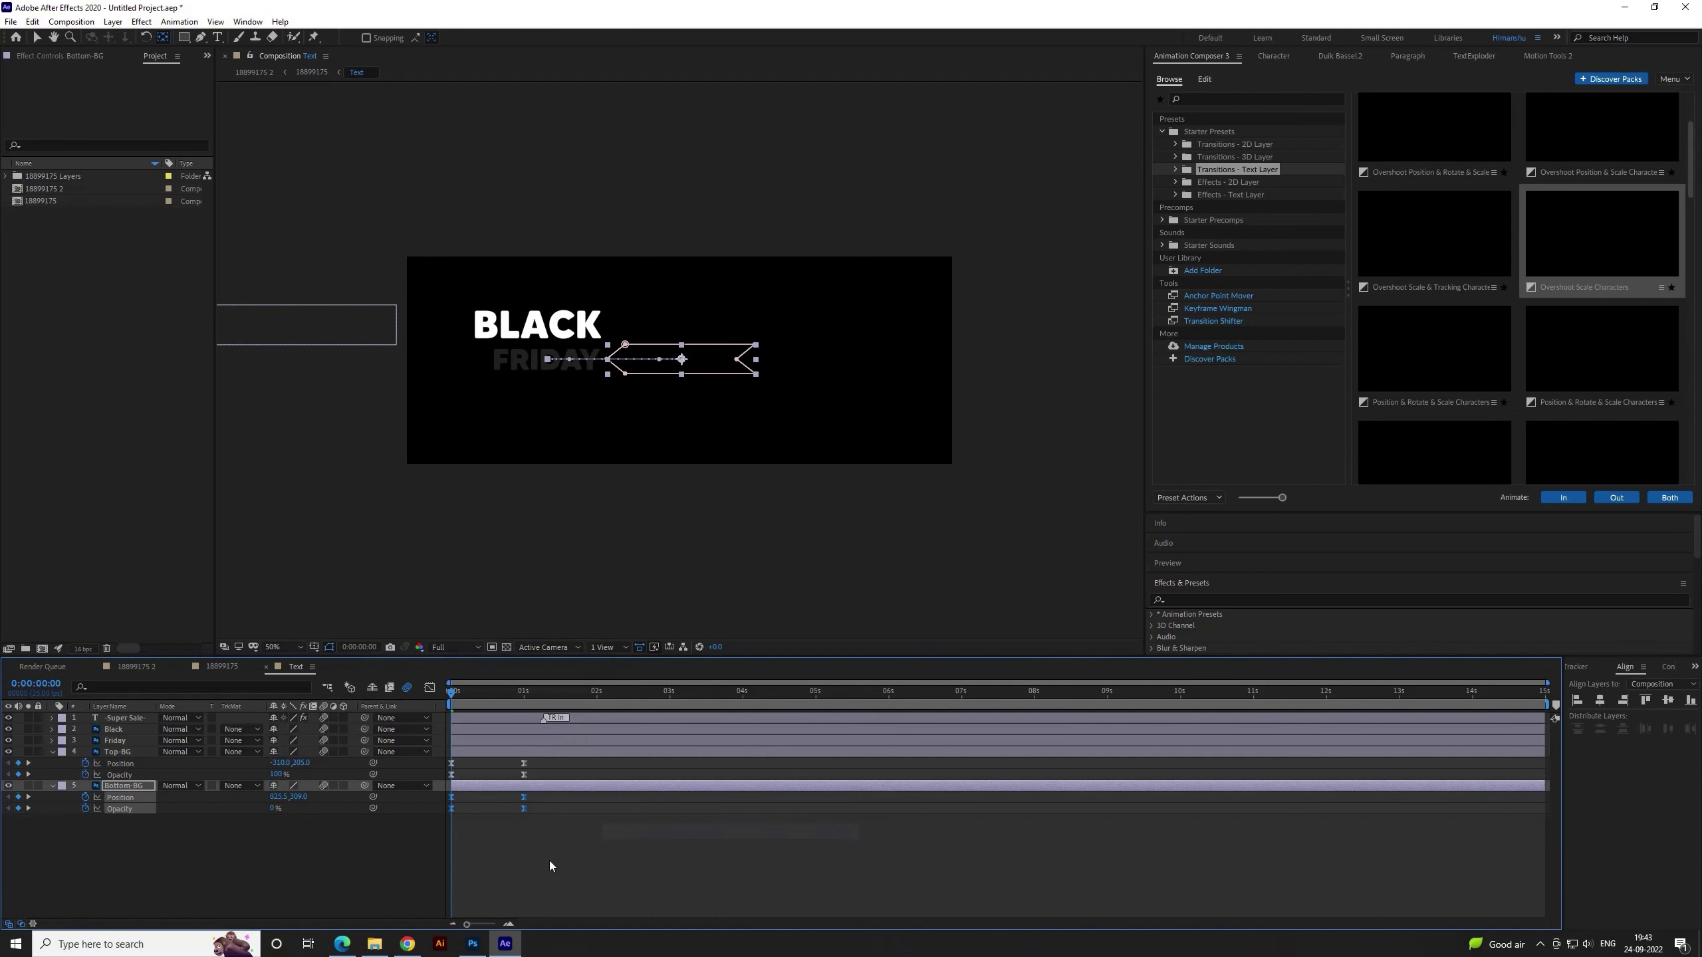
pyautogui.click(429, 688)
pyautogui.moveTo(508, 885); pyautogui.dragTo(488, 883)
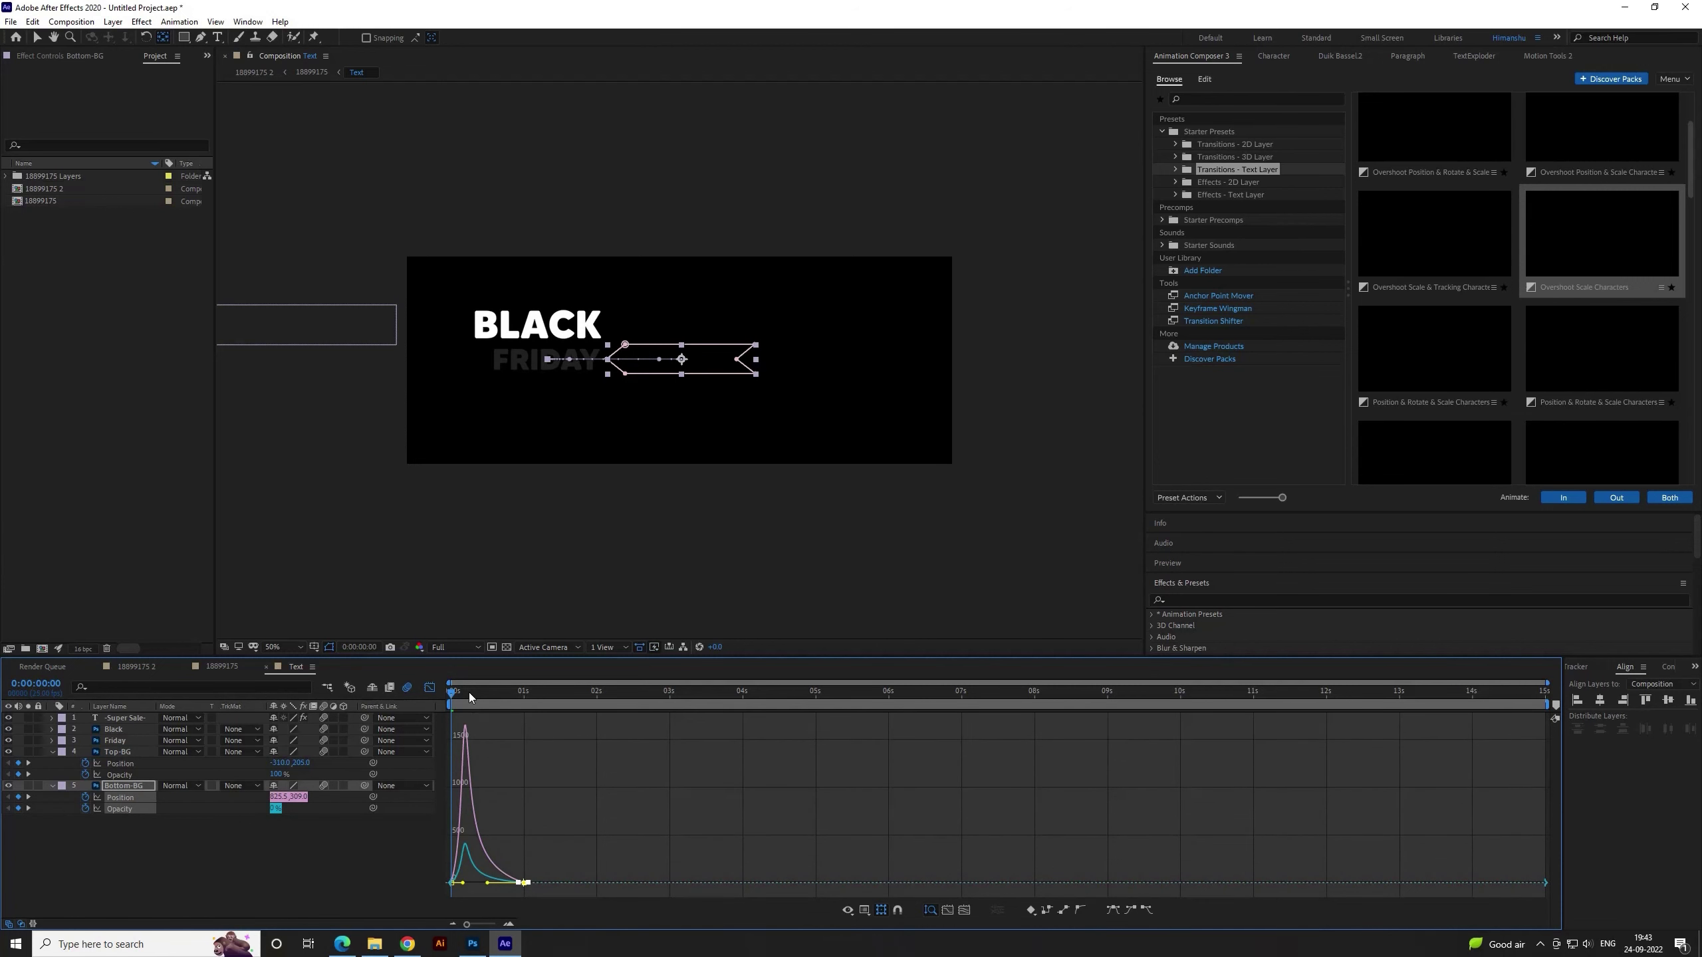
# Preview the Bottom-BG slide-in, close the Graph Editor and collapse the layer properties
pyautogui.press('space')
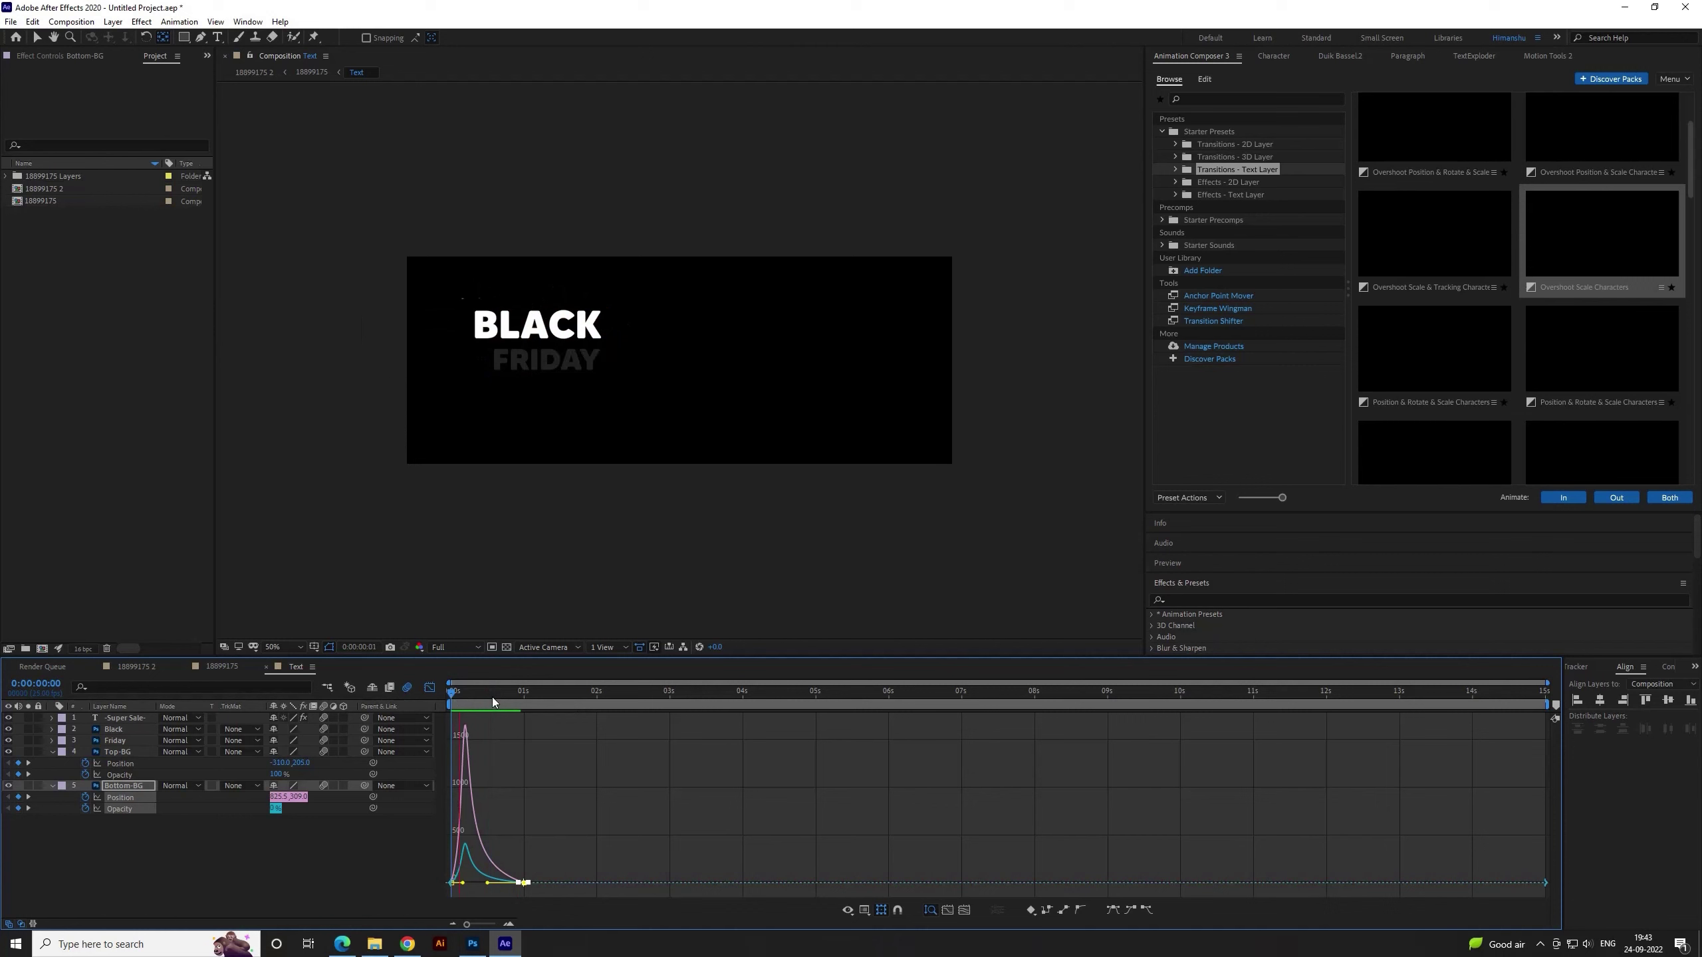
pyautogui.press('space')
pyautogui.press('space')
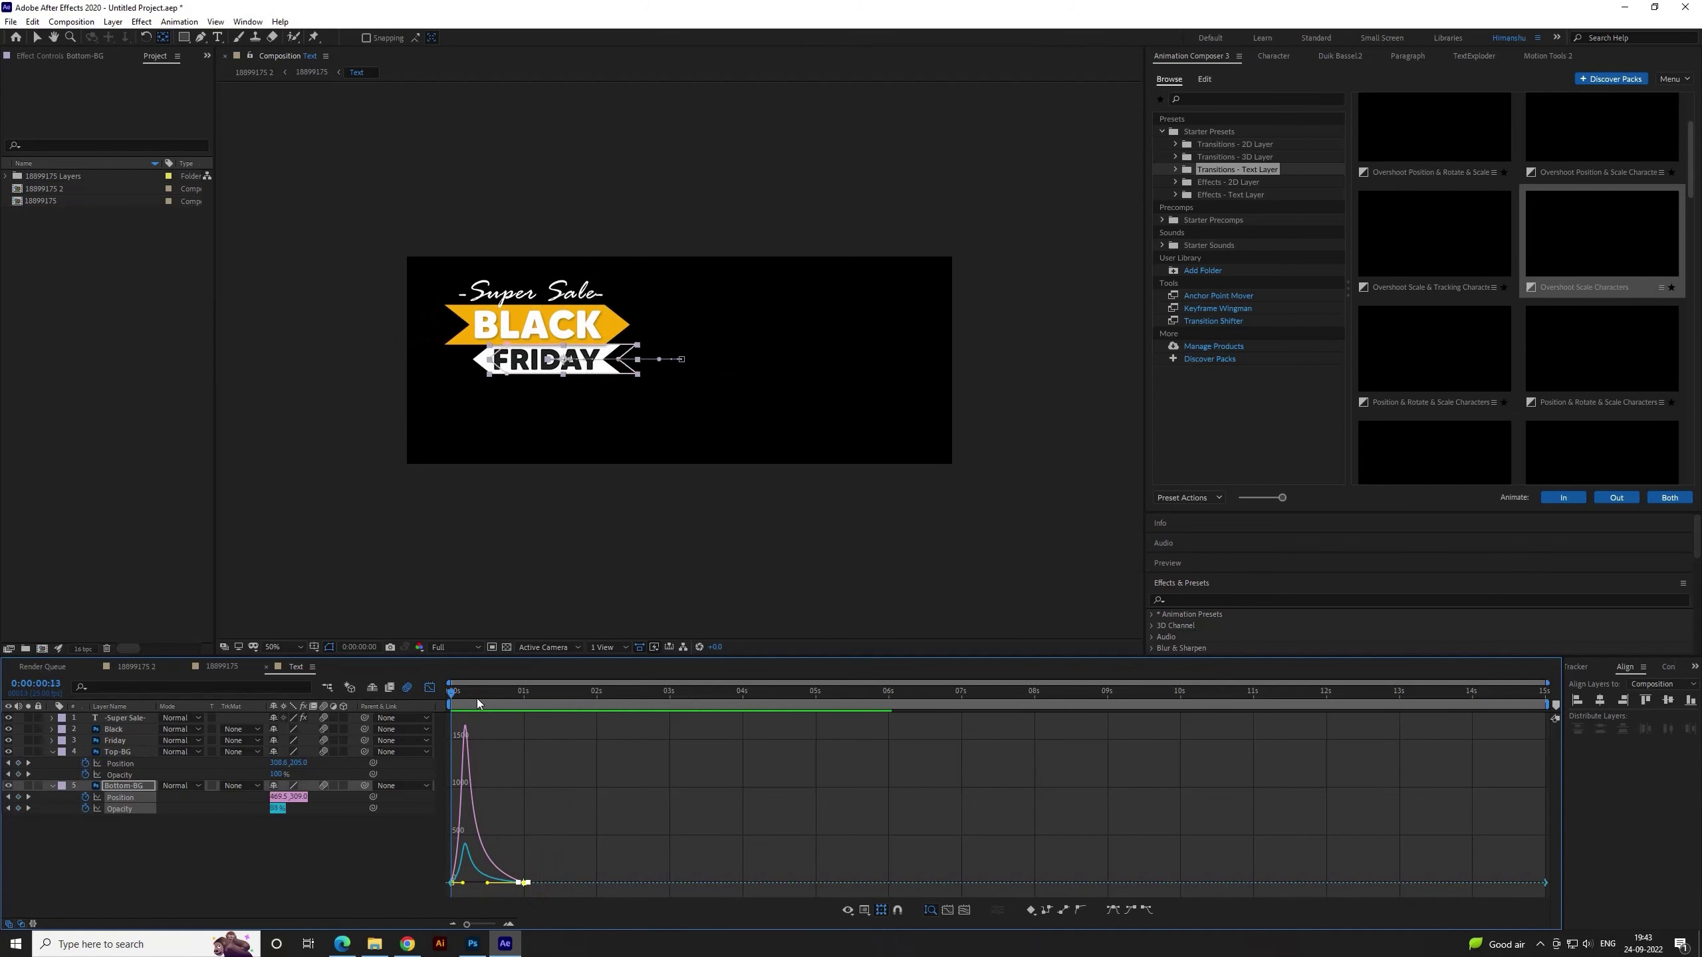
pyautogui.click(430, 687)
pyautogui.click(306, 843)
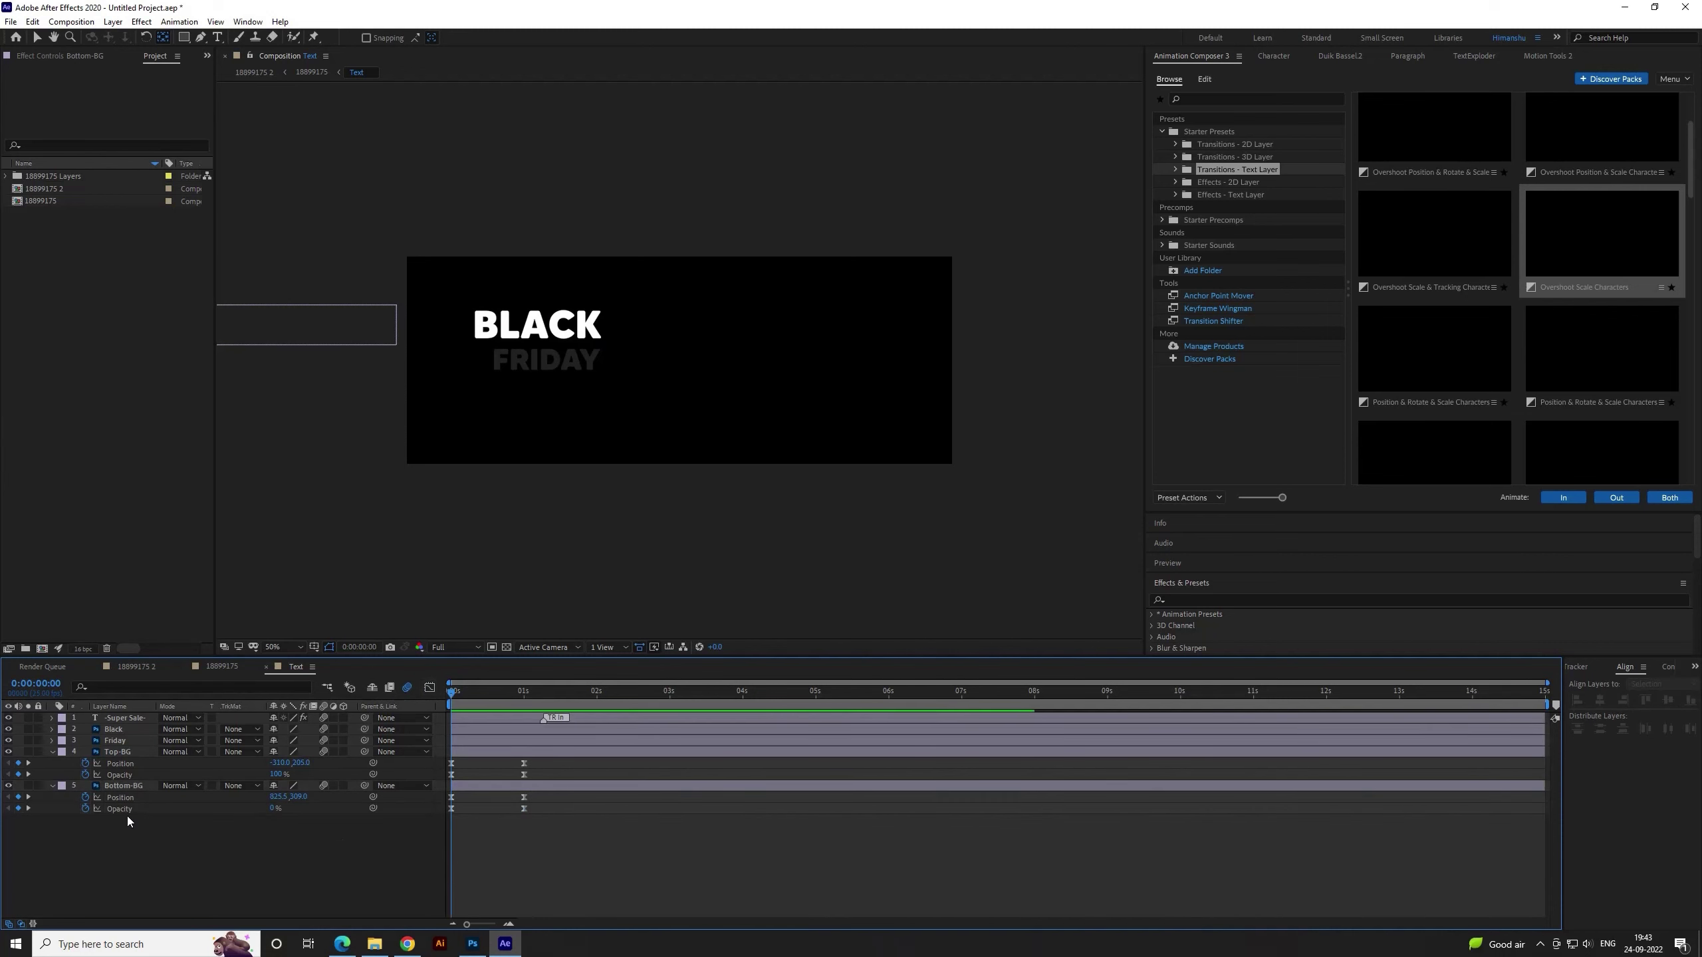
pyautogui.click(53, 752)
# Move Friday directly above Bottom-BG and set Bottom-BG's track matte to Alpha Inverted "Friday"
pyautogui.click(54, 763)
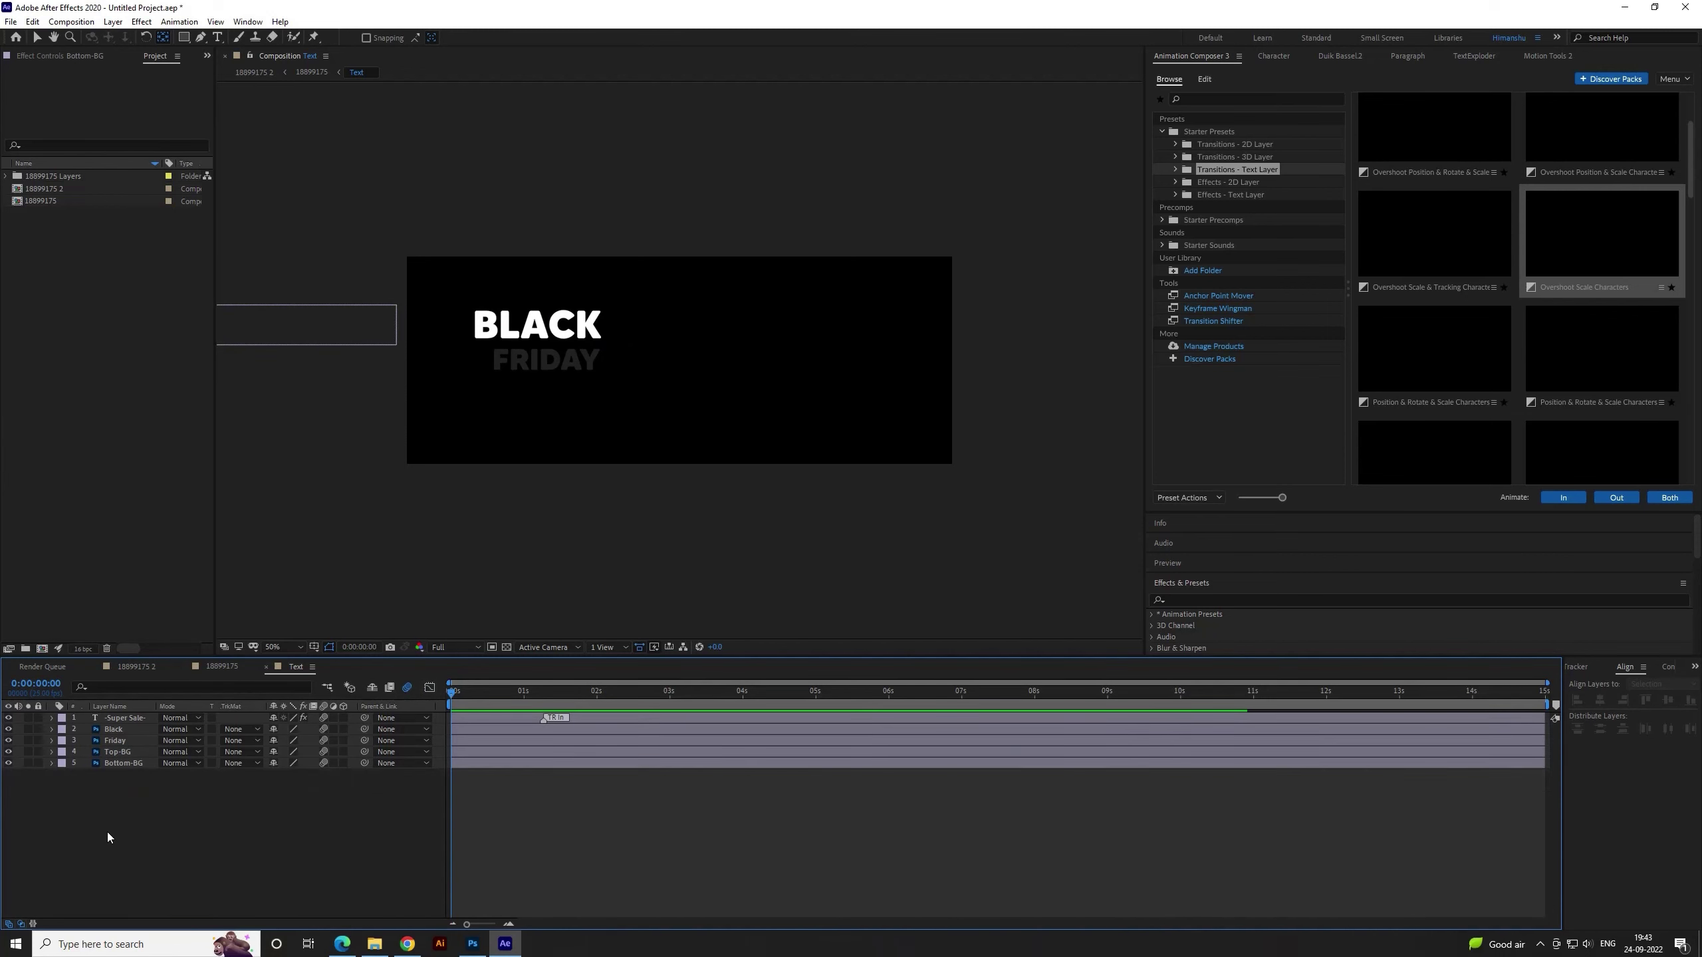
pyautogui.moveTo(480, 700); pyautogui.dragTo(524, 700)
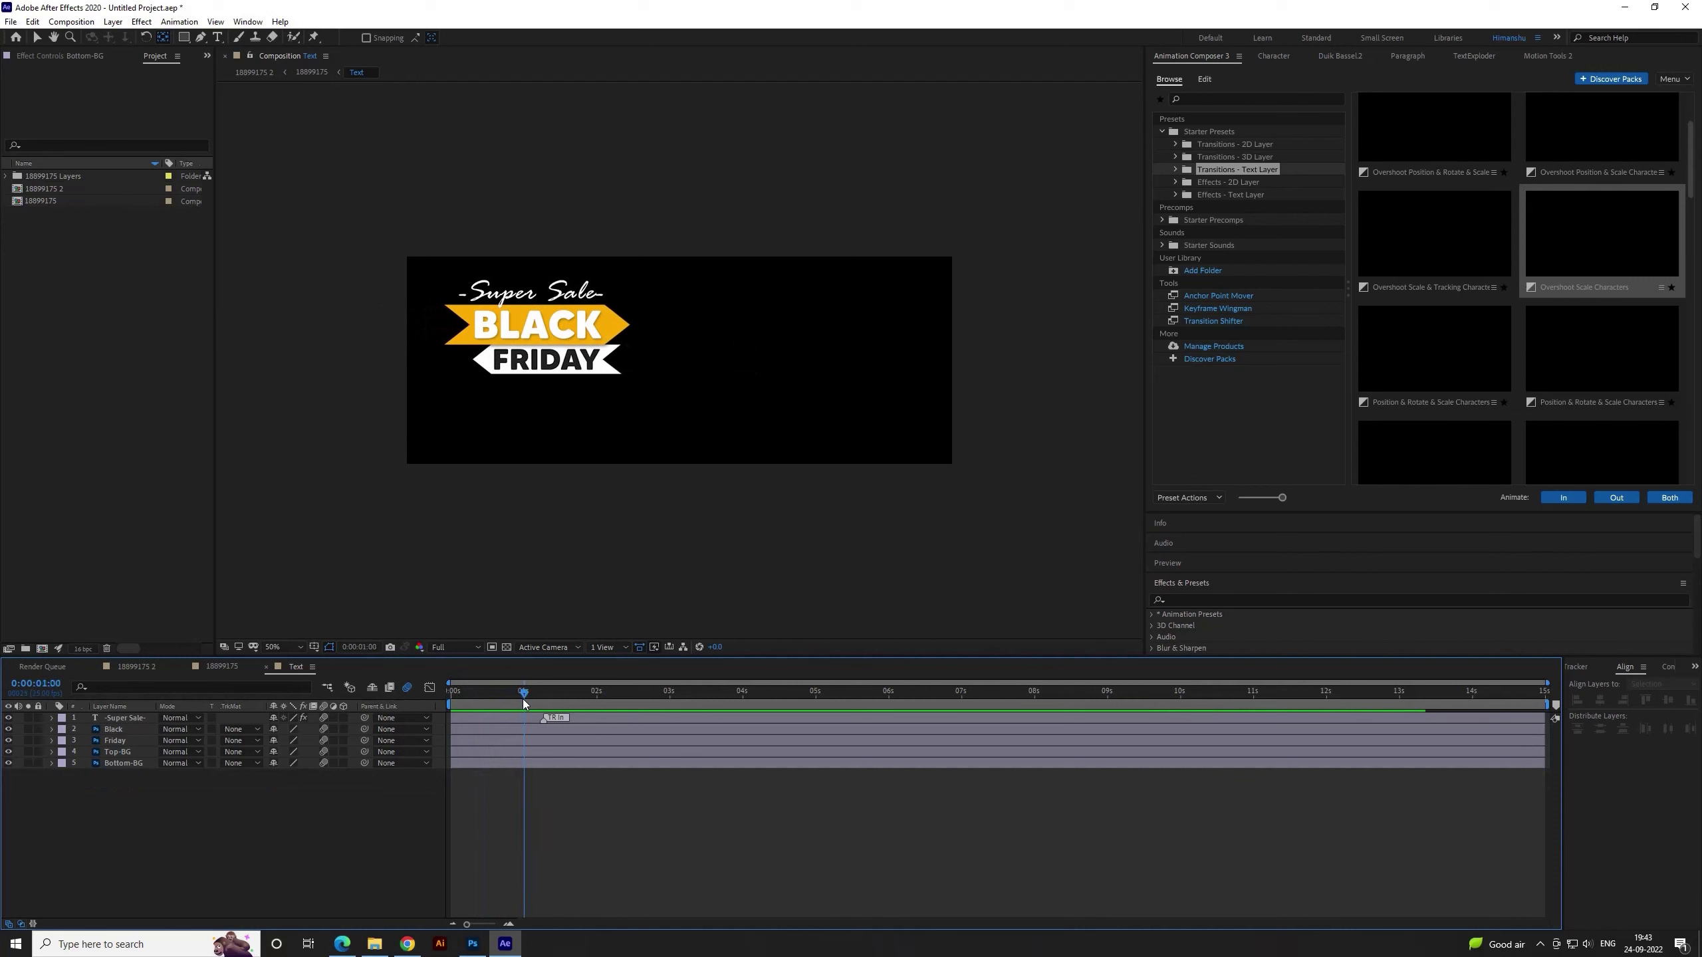
pyautogui.click(124, 742)
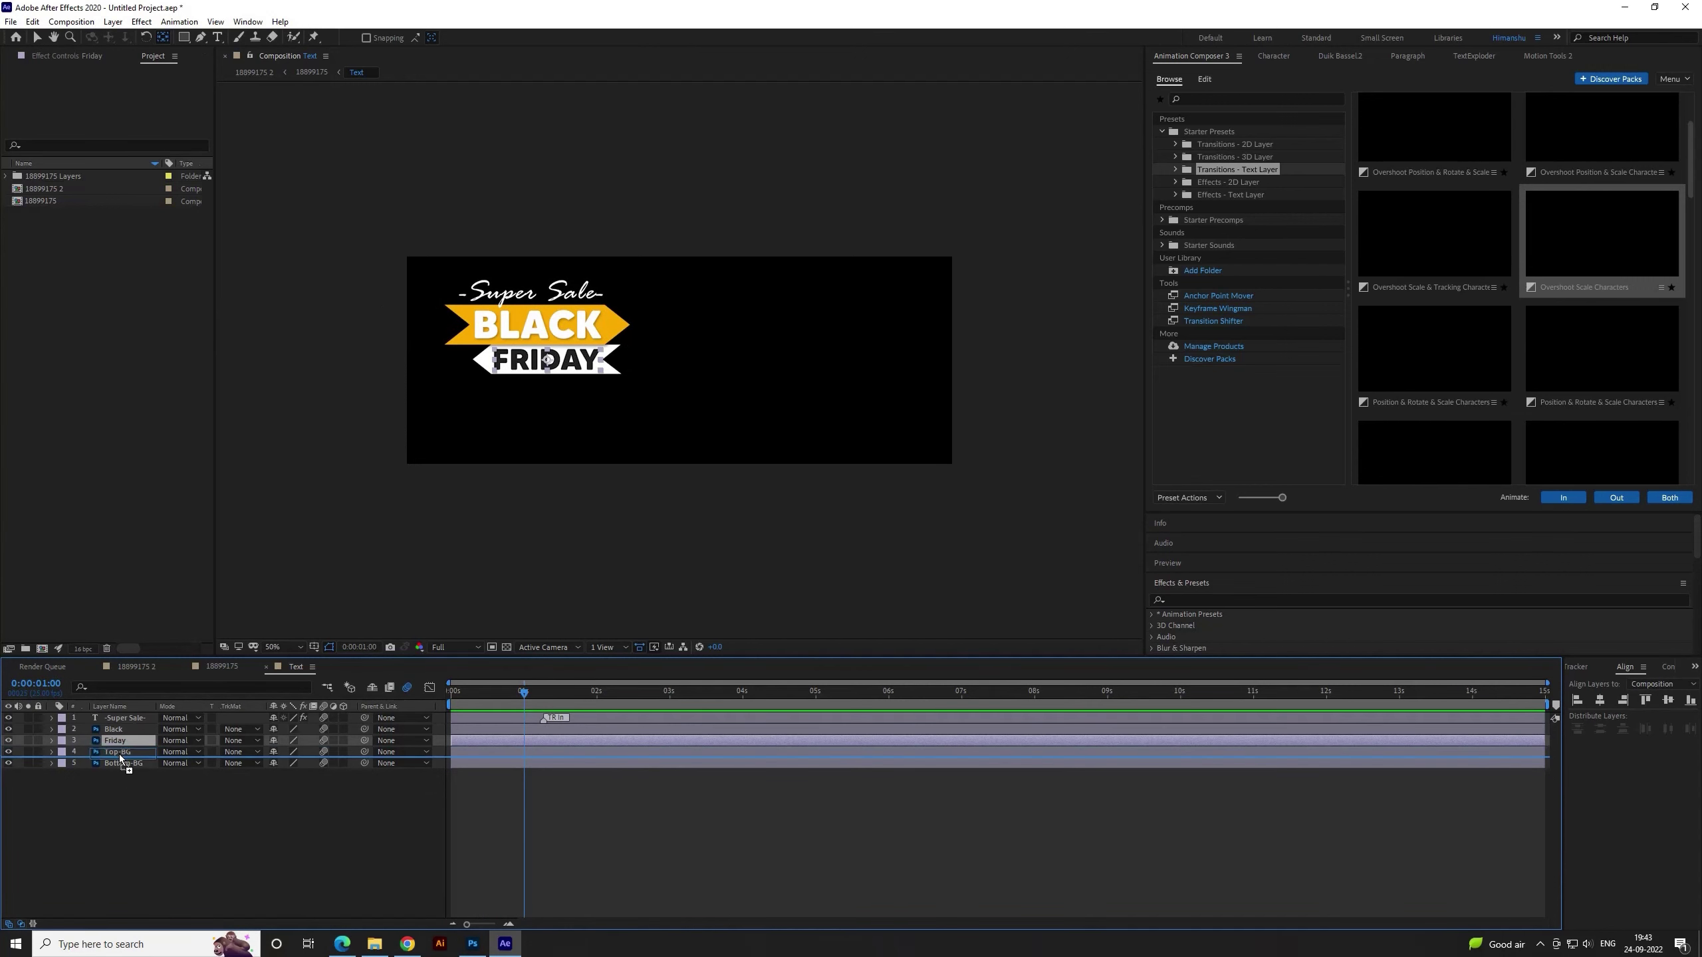
pyautogui.moveTo(121, 743); pyautogui.dragTo(121, 758)
pyautogui.click(236, 764)
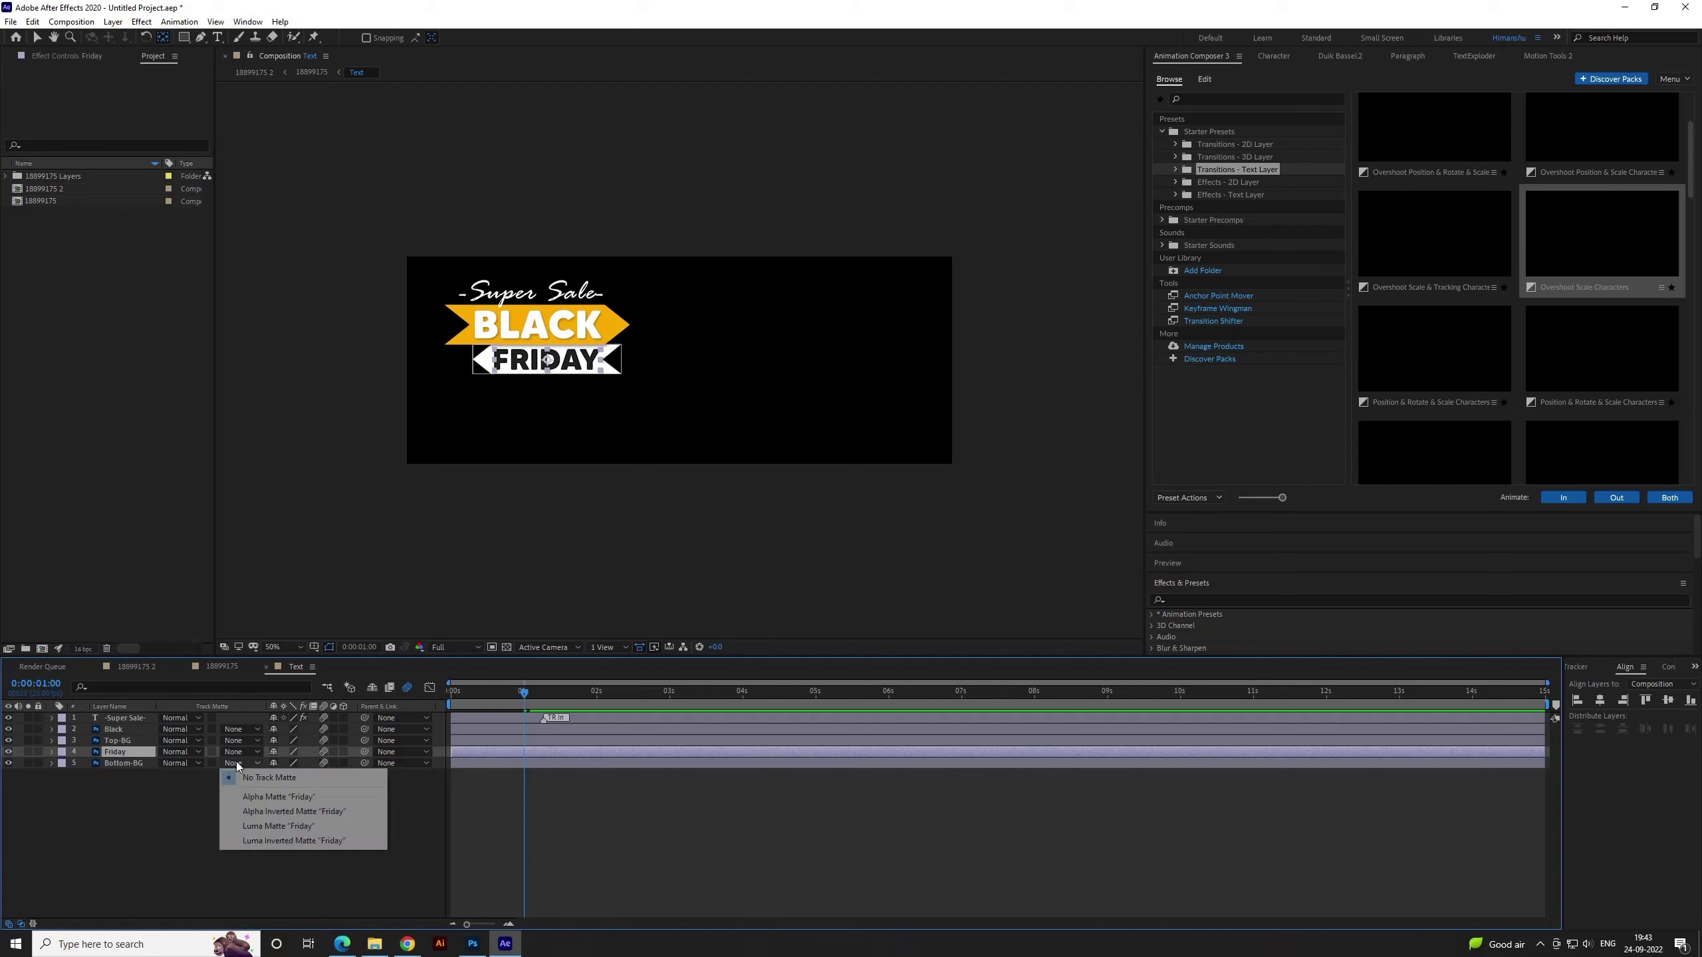
pyautogui.click(268, 811)
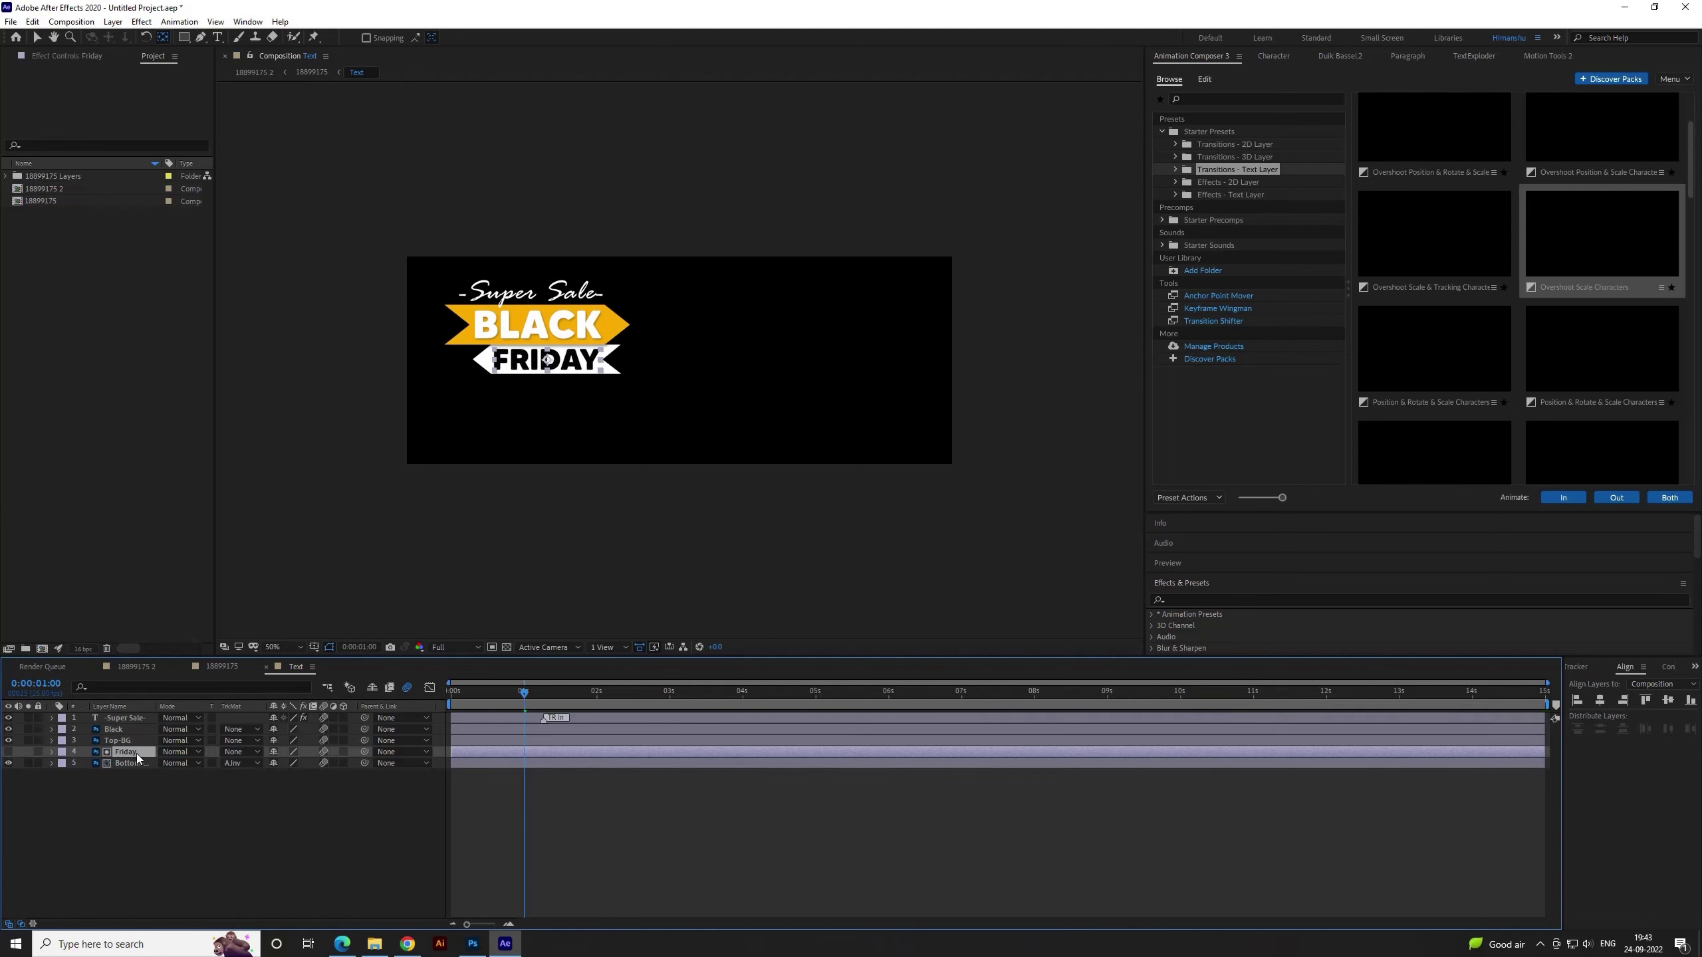
# Reveal only the Friday layer's Position property
pyautogui.click(52, 753)
pyautogui.click(64, 766)
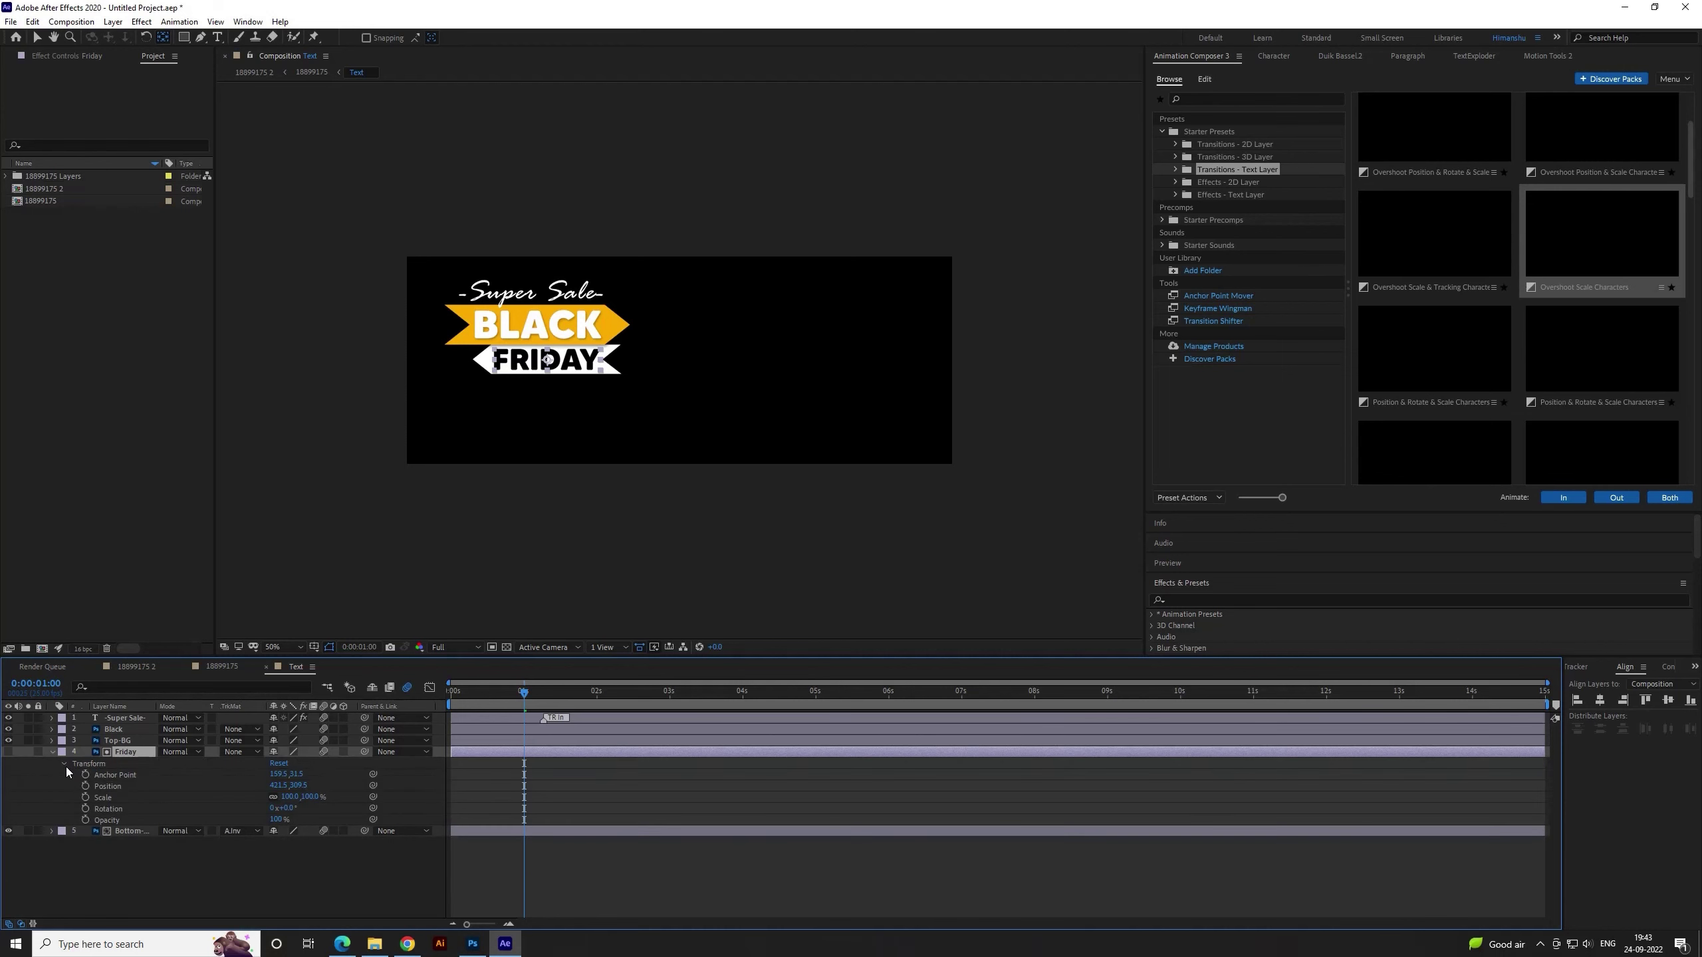
pyautogui.hotkey('ctrl', '`')
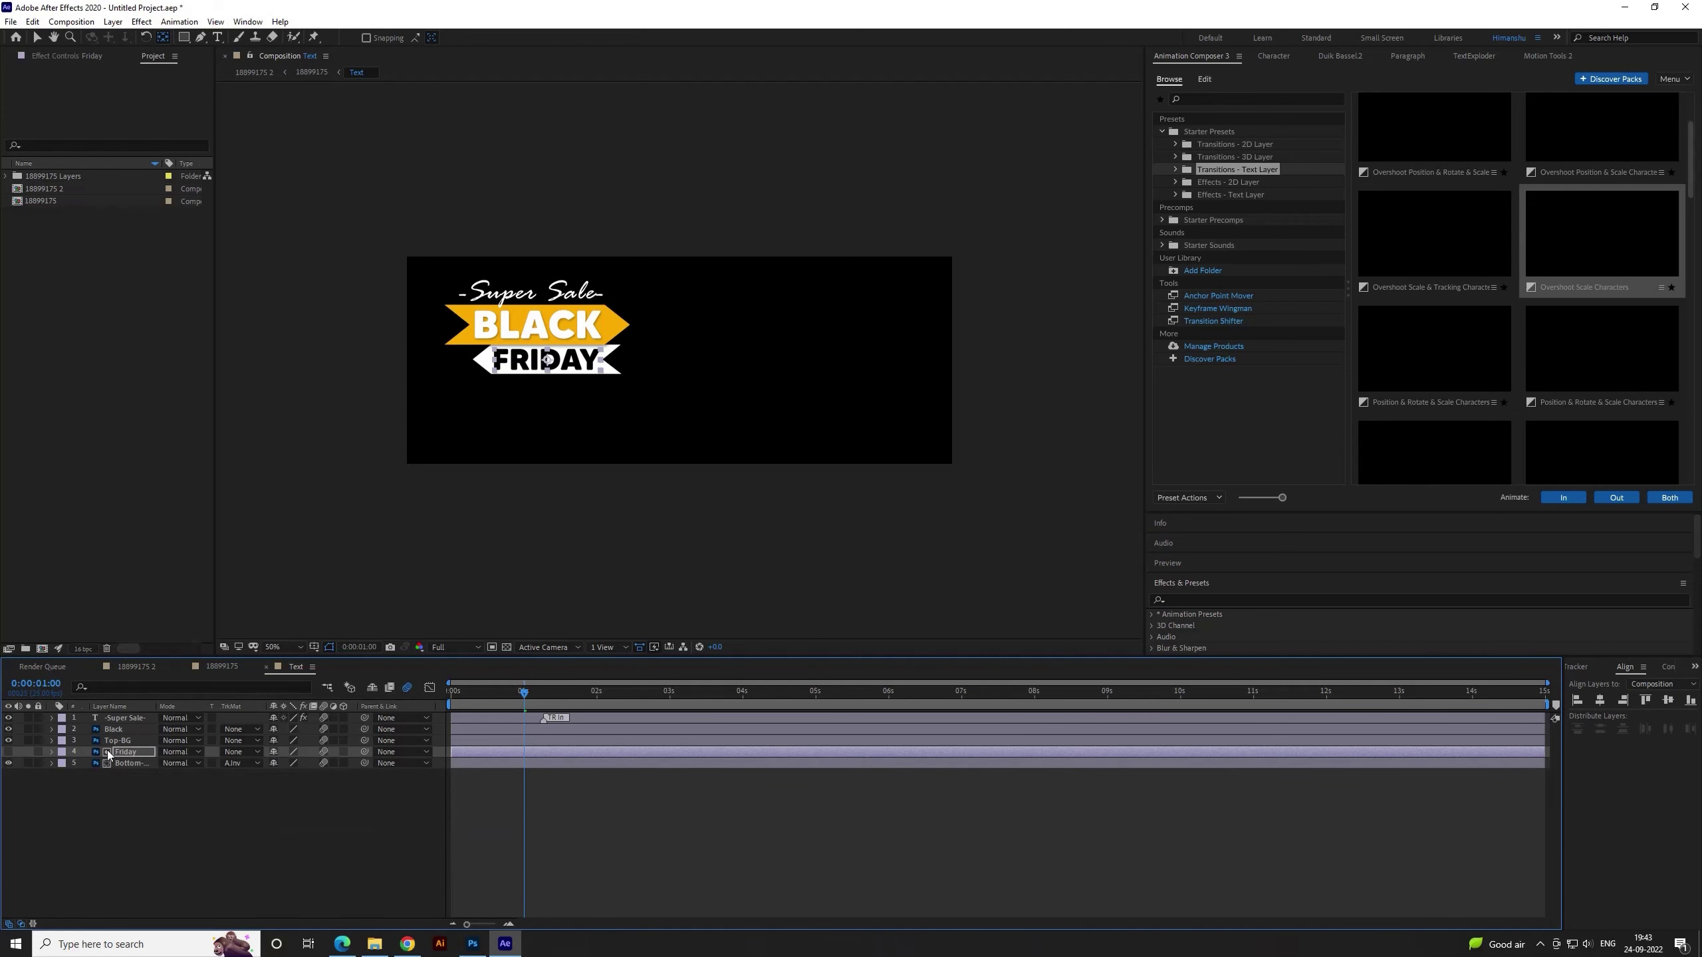
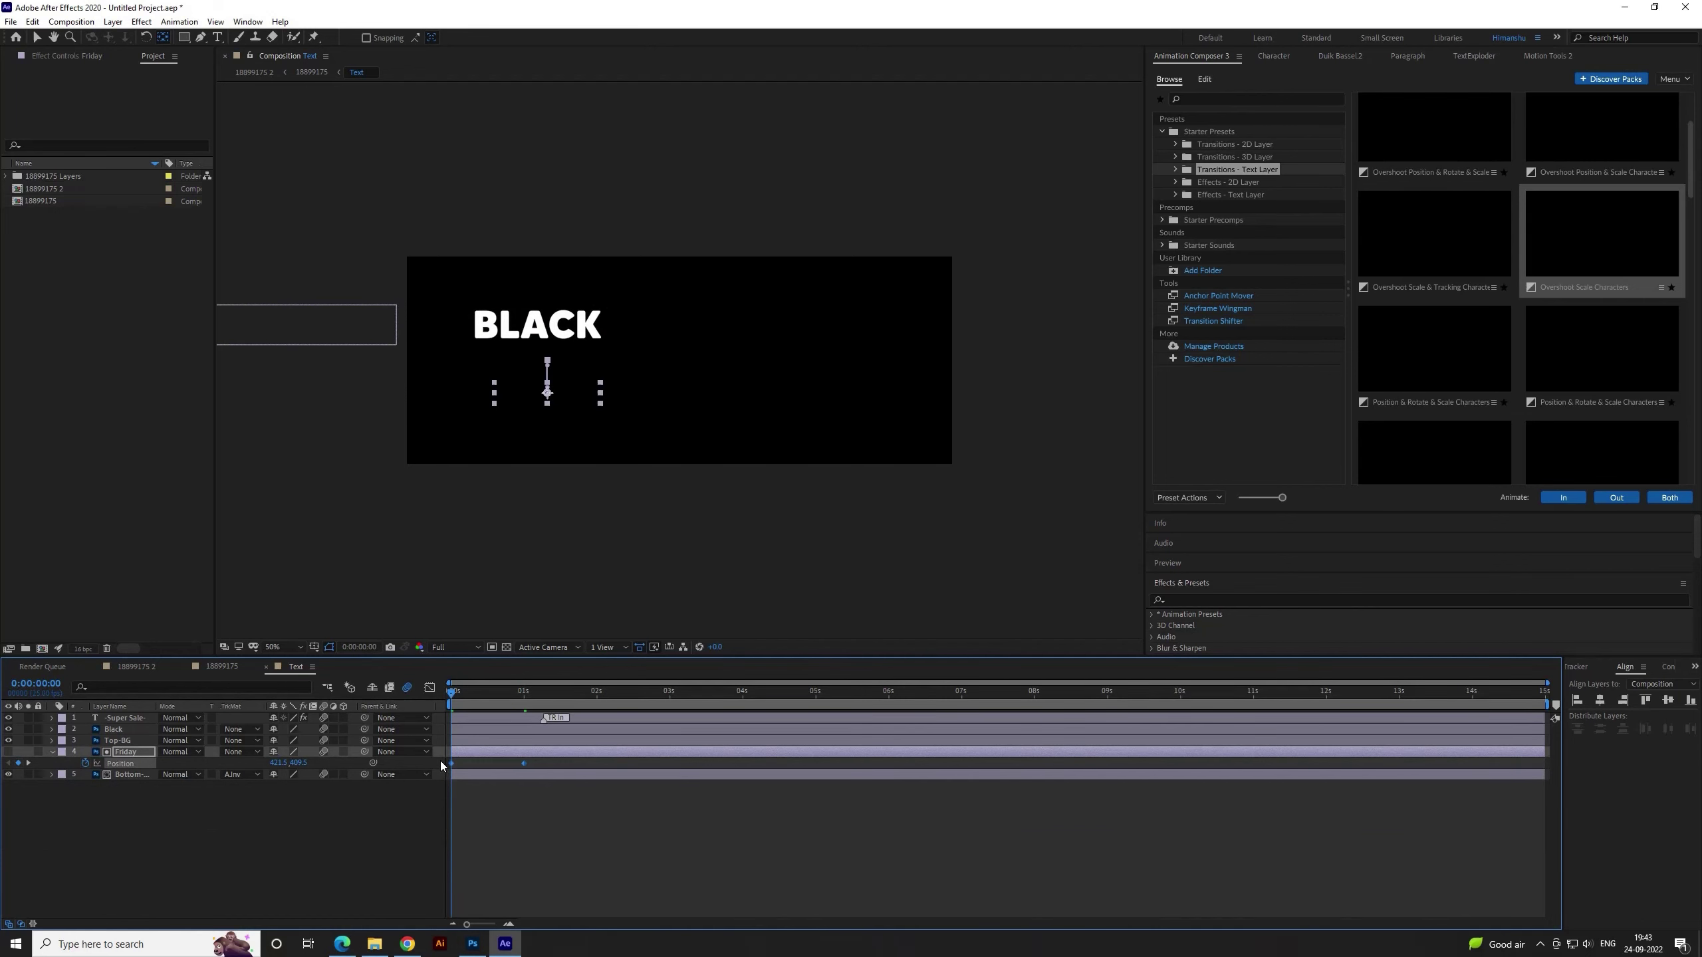
# Preview the animation and end the work area at 4 seconds
pyautogui.click(523, 821)
pyautogui.press('space')
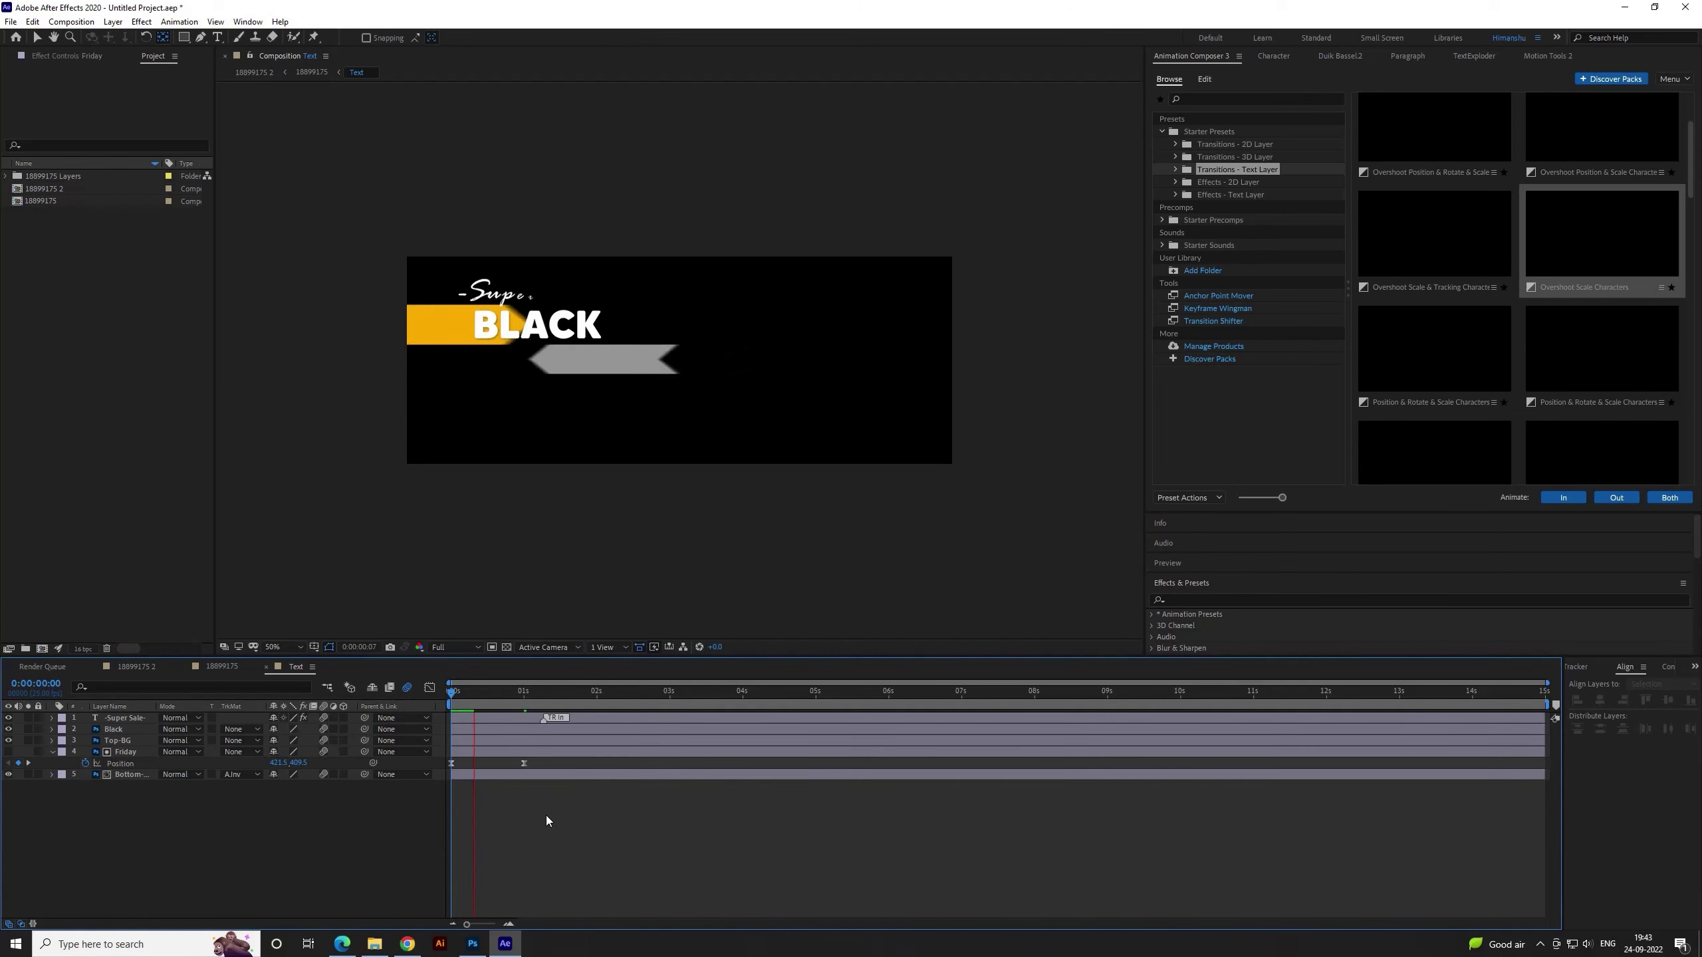
pyautogui.click(745, 695)
pyautogui.press('n')
pyautogui.moveTo(739, 692); pyautogui.dragTo(536, 702)
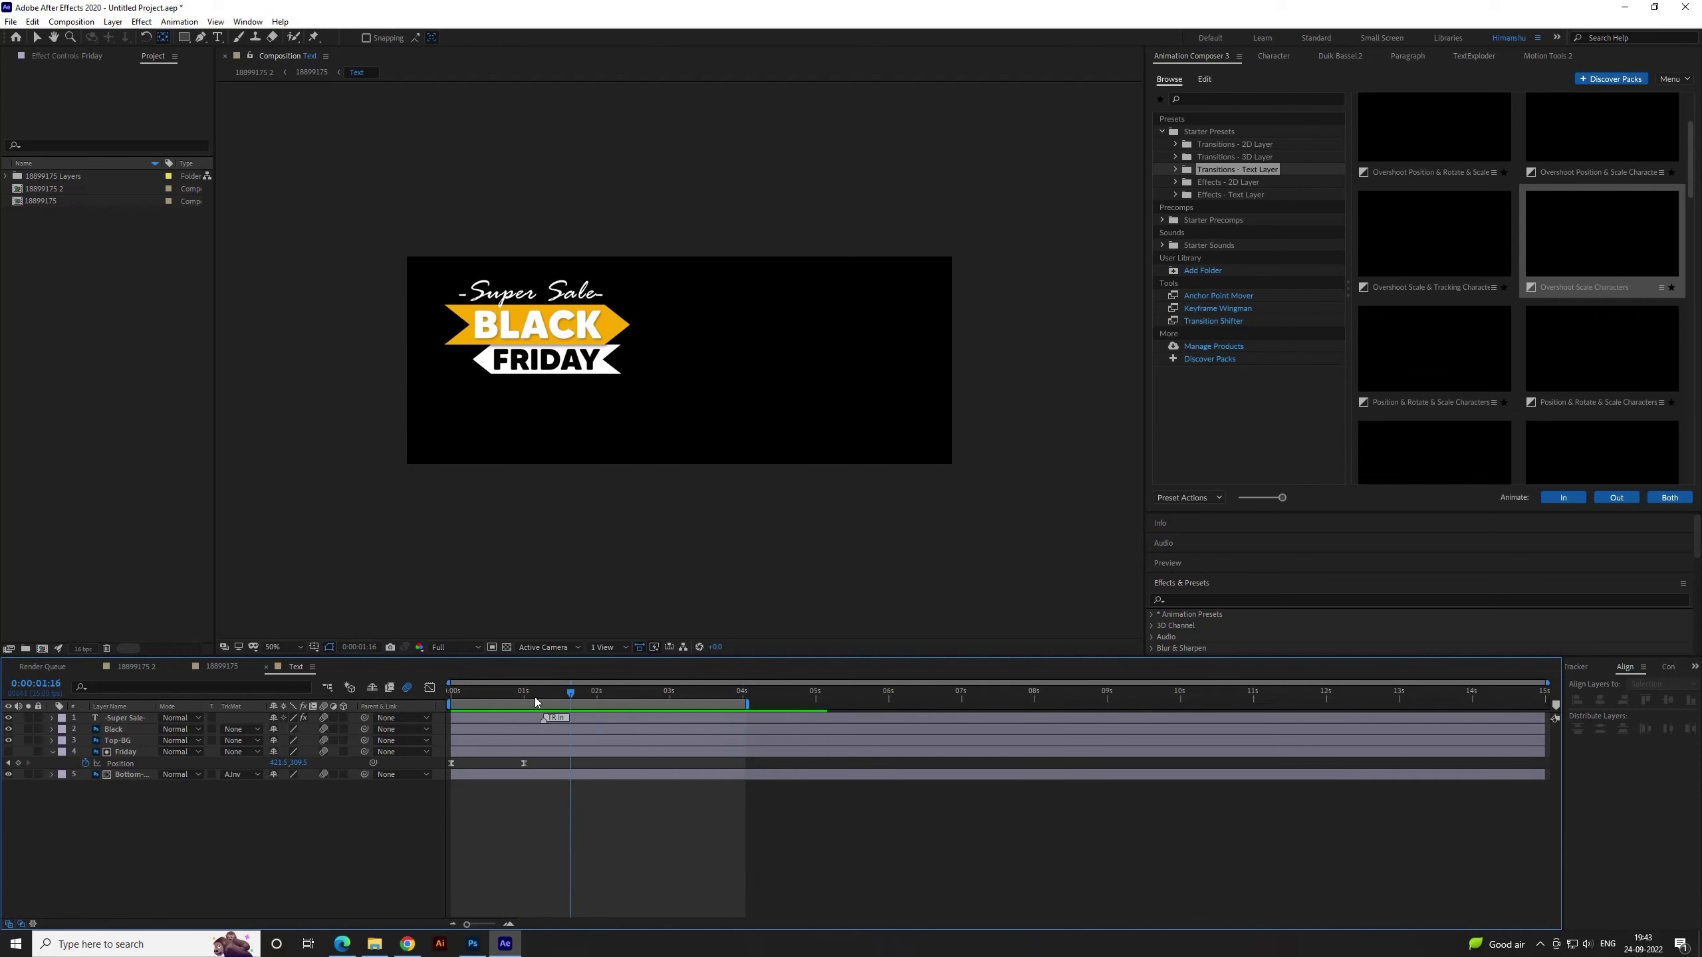
pyautogui.press('space')
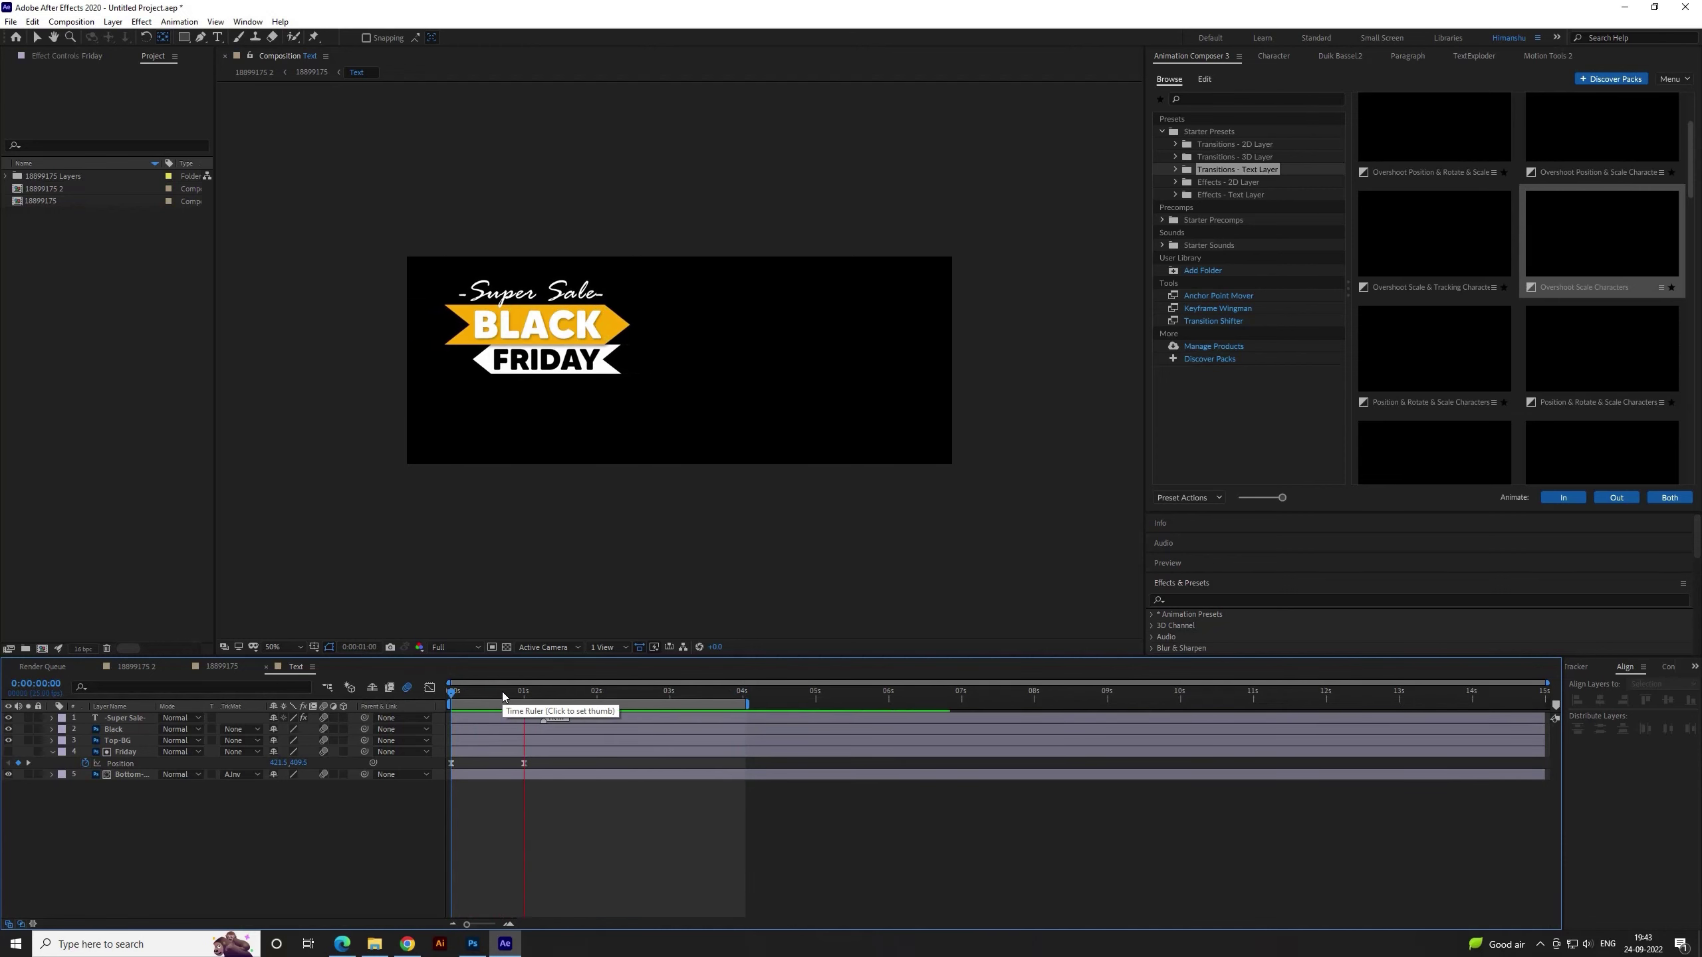
# Make the Friday layer start at 1 second and preview the intro again
pyautogui.click(523, 694)
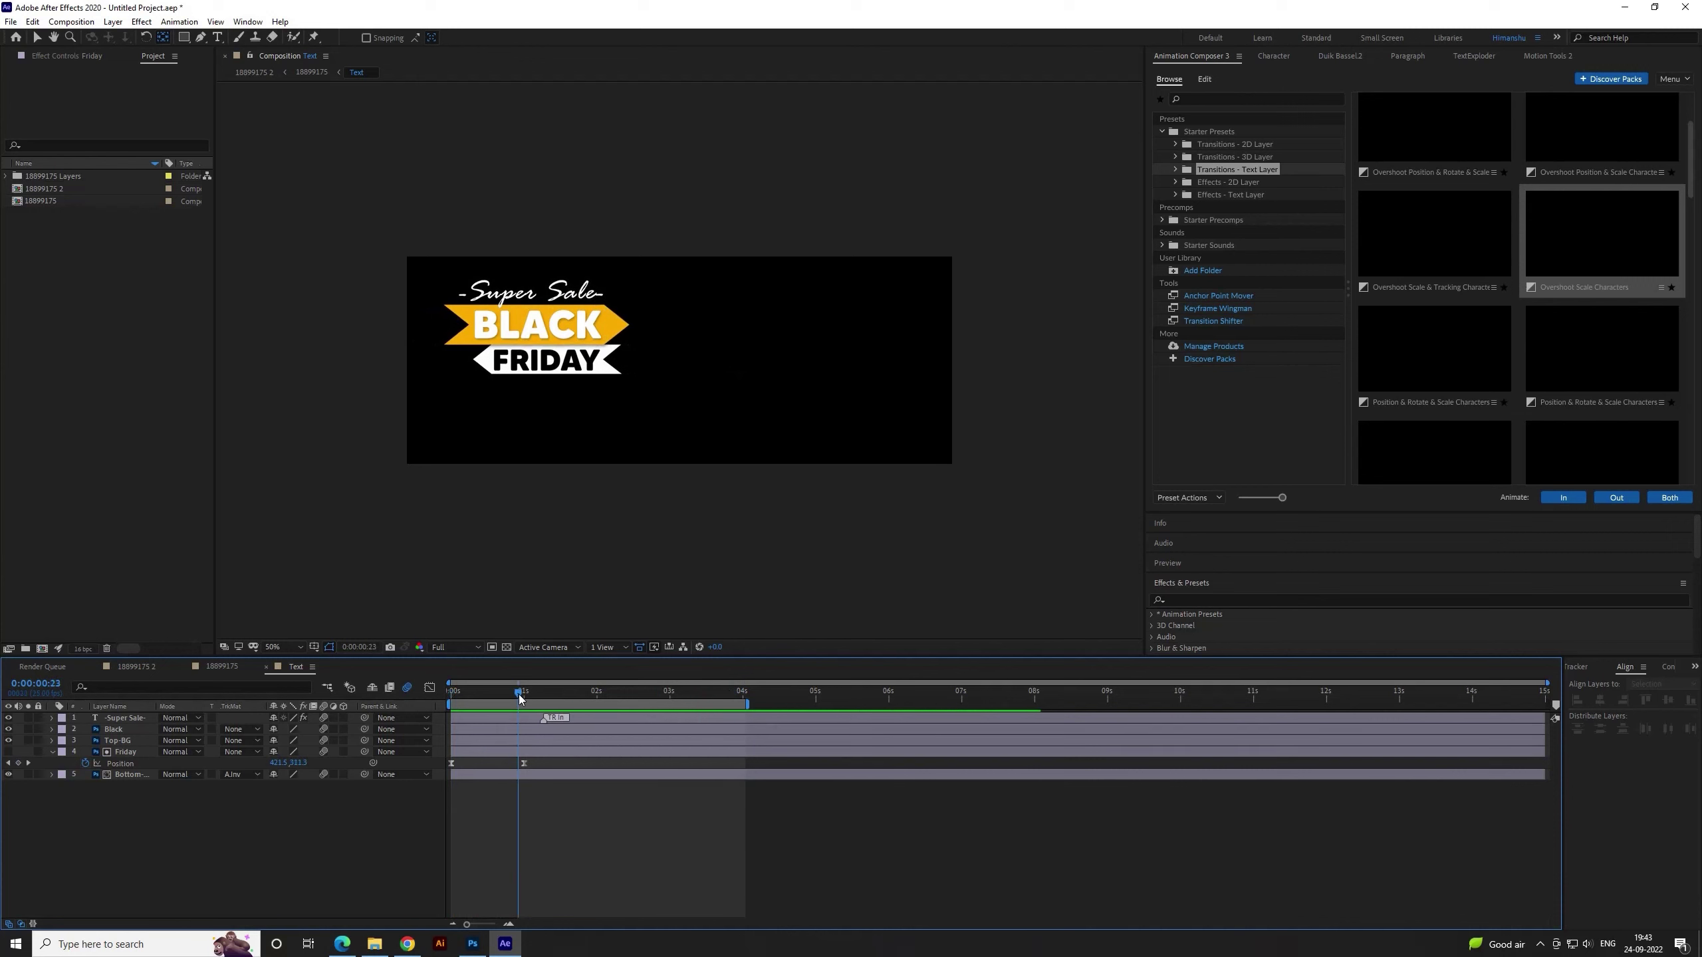
pyautogui.click(539, 752)
pyautogui.press('[')
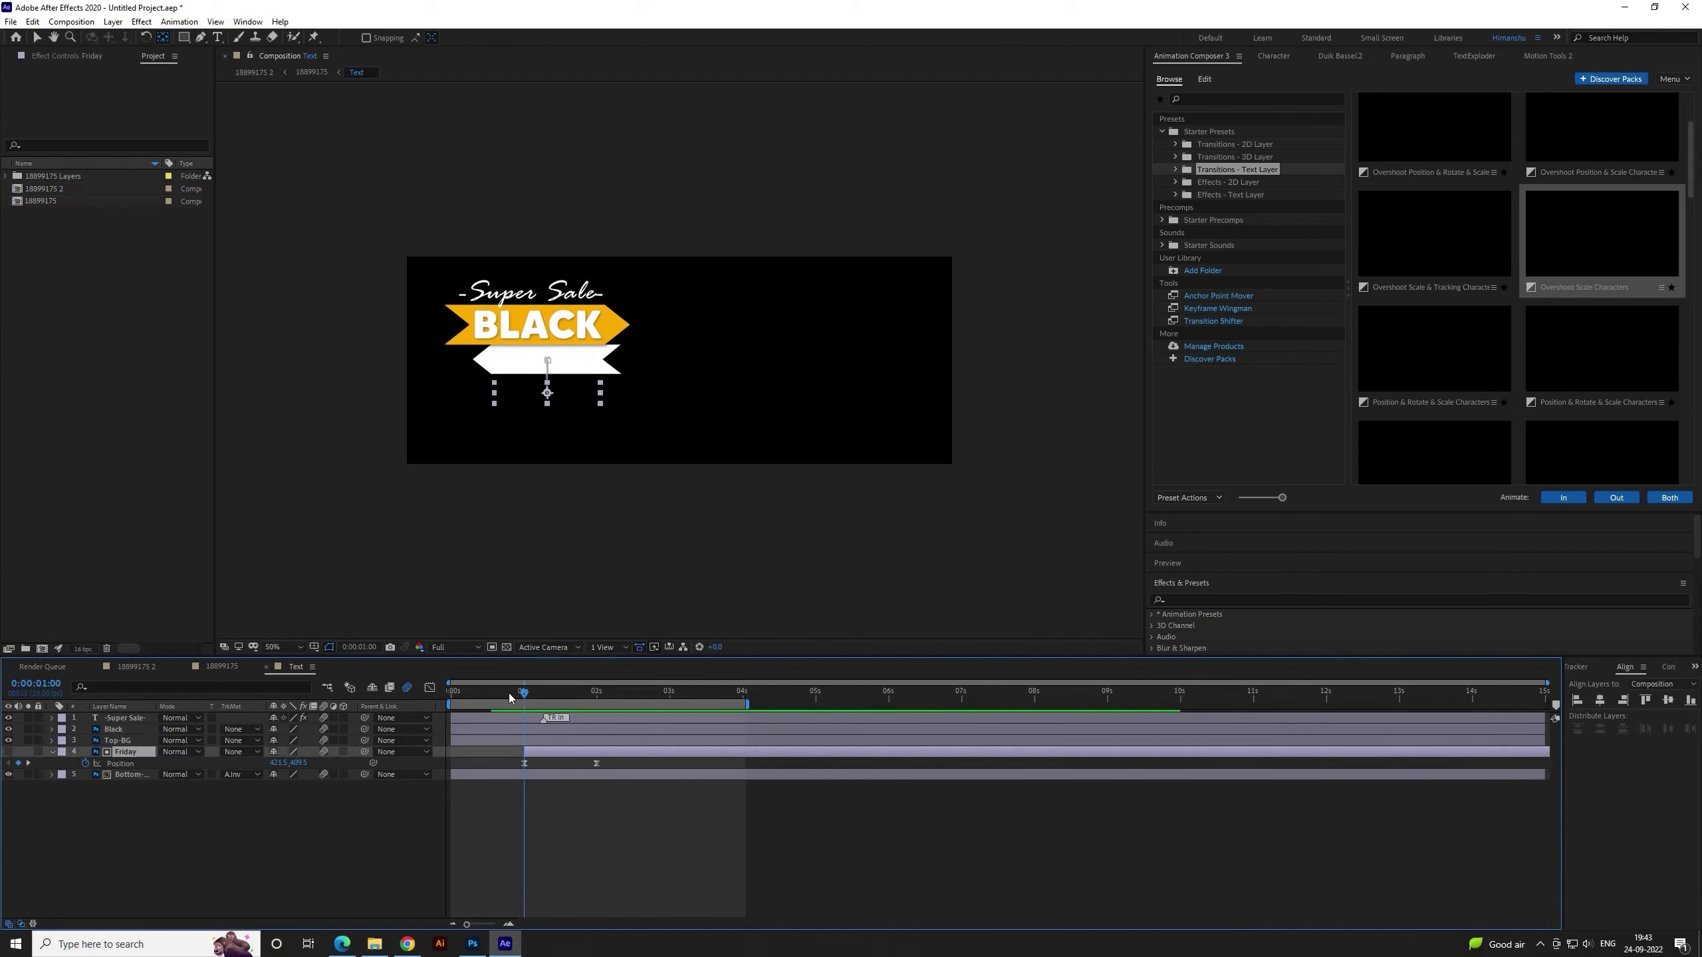
pyautogui.press('space')
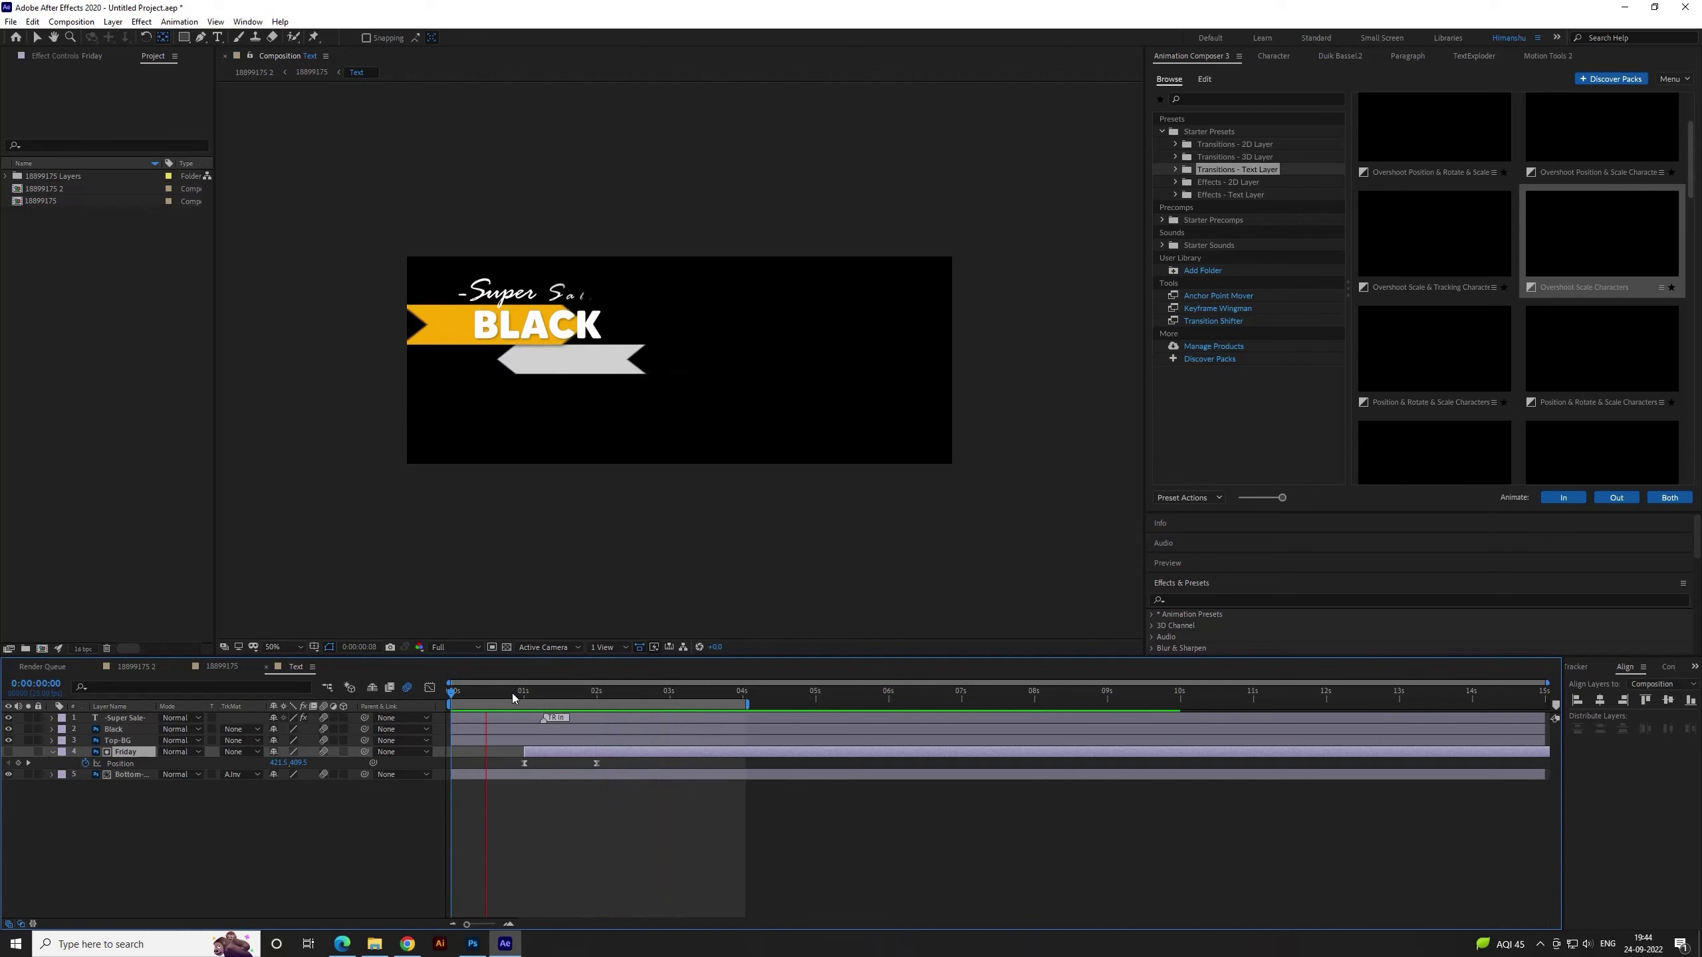
# Inspect the Friday layer's Position speed curve at 1 second, then select the Black layer
pyautogui.moveTo(515, 695); pyautogui.dragTo(526, 698)
pyautogui.moveTo(516, 770)
pyautogui.mouseDown()
pyautogui.moveTo(631, 772)
pyautogui.moveTo(590, 881)
pyautogui.moveTo(561, 885)
pyautogui.mouseUp()
pyautogui.click(430, 687)
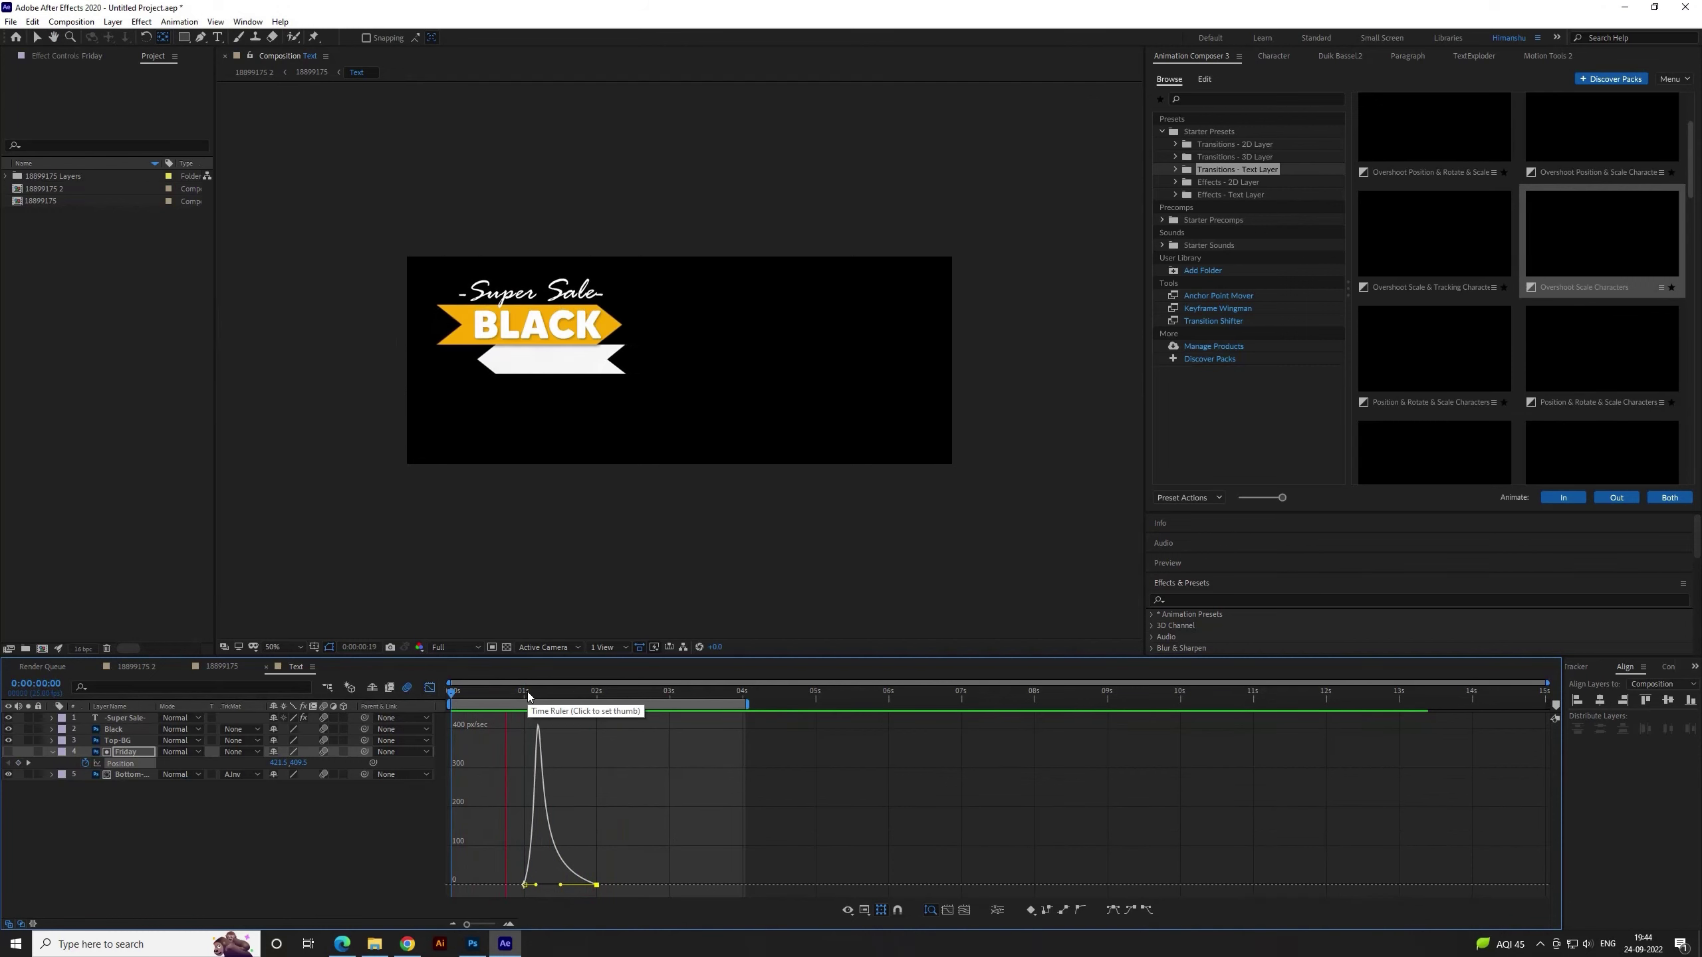
pyautogui.click(527, 695)
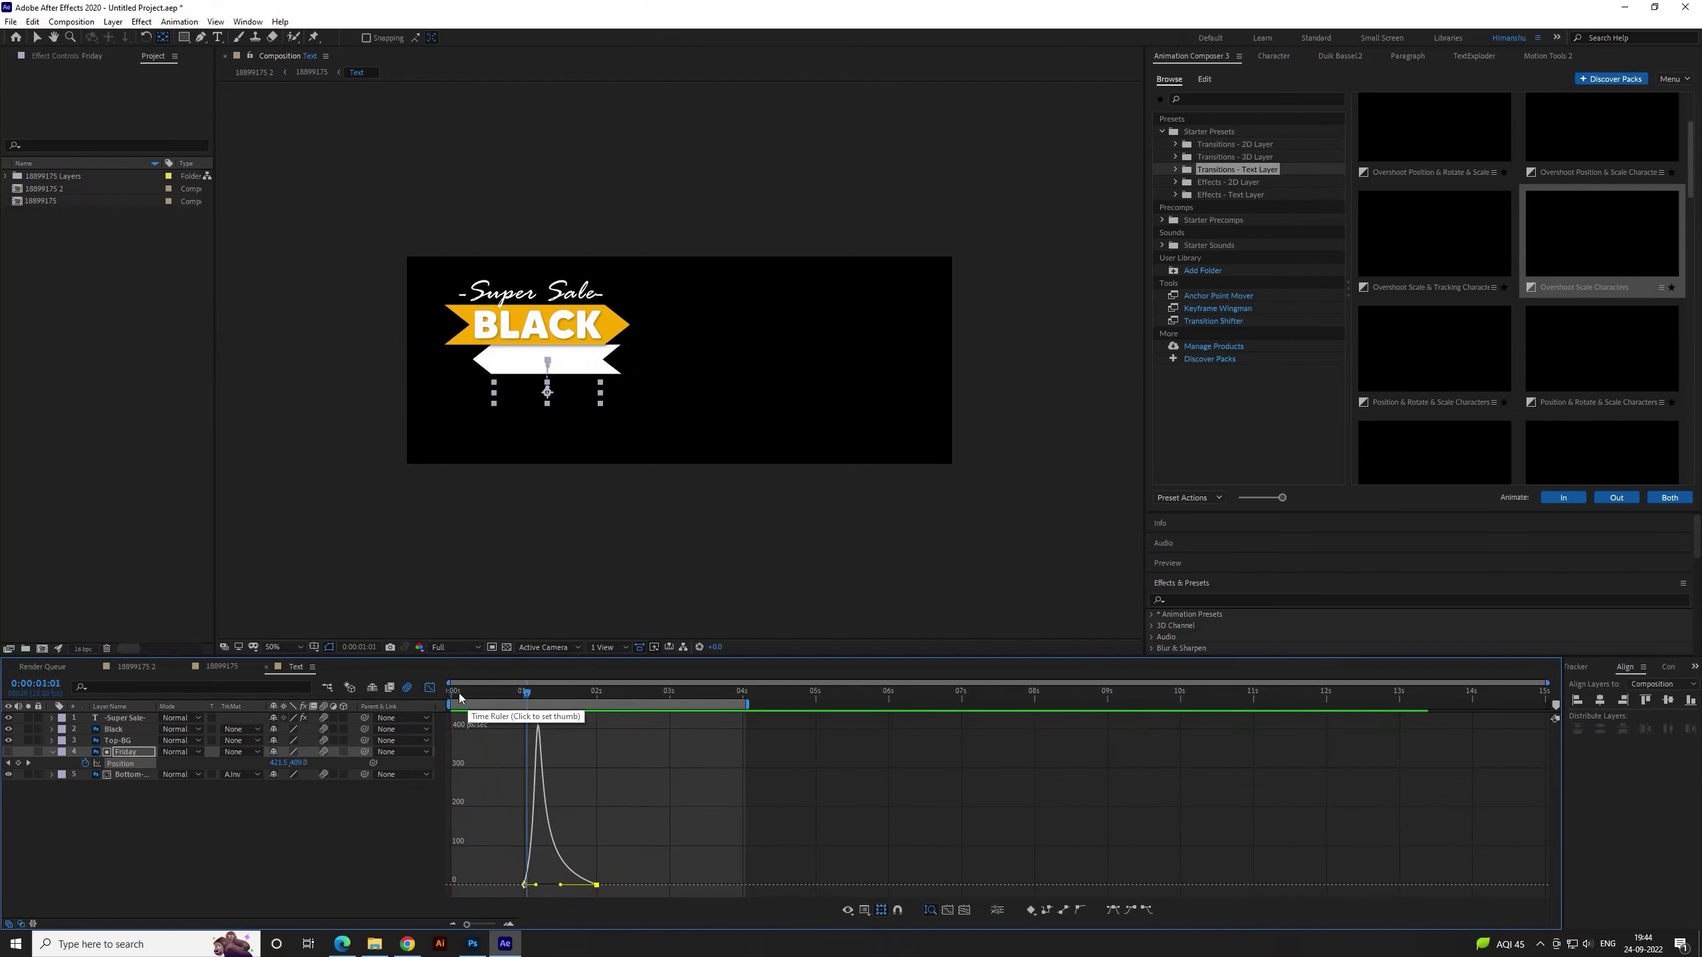
pyautogui.click(430, 688)
pyautogui.click(553, 824)
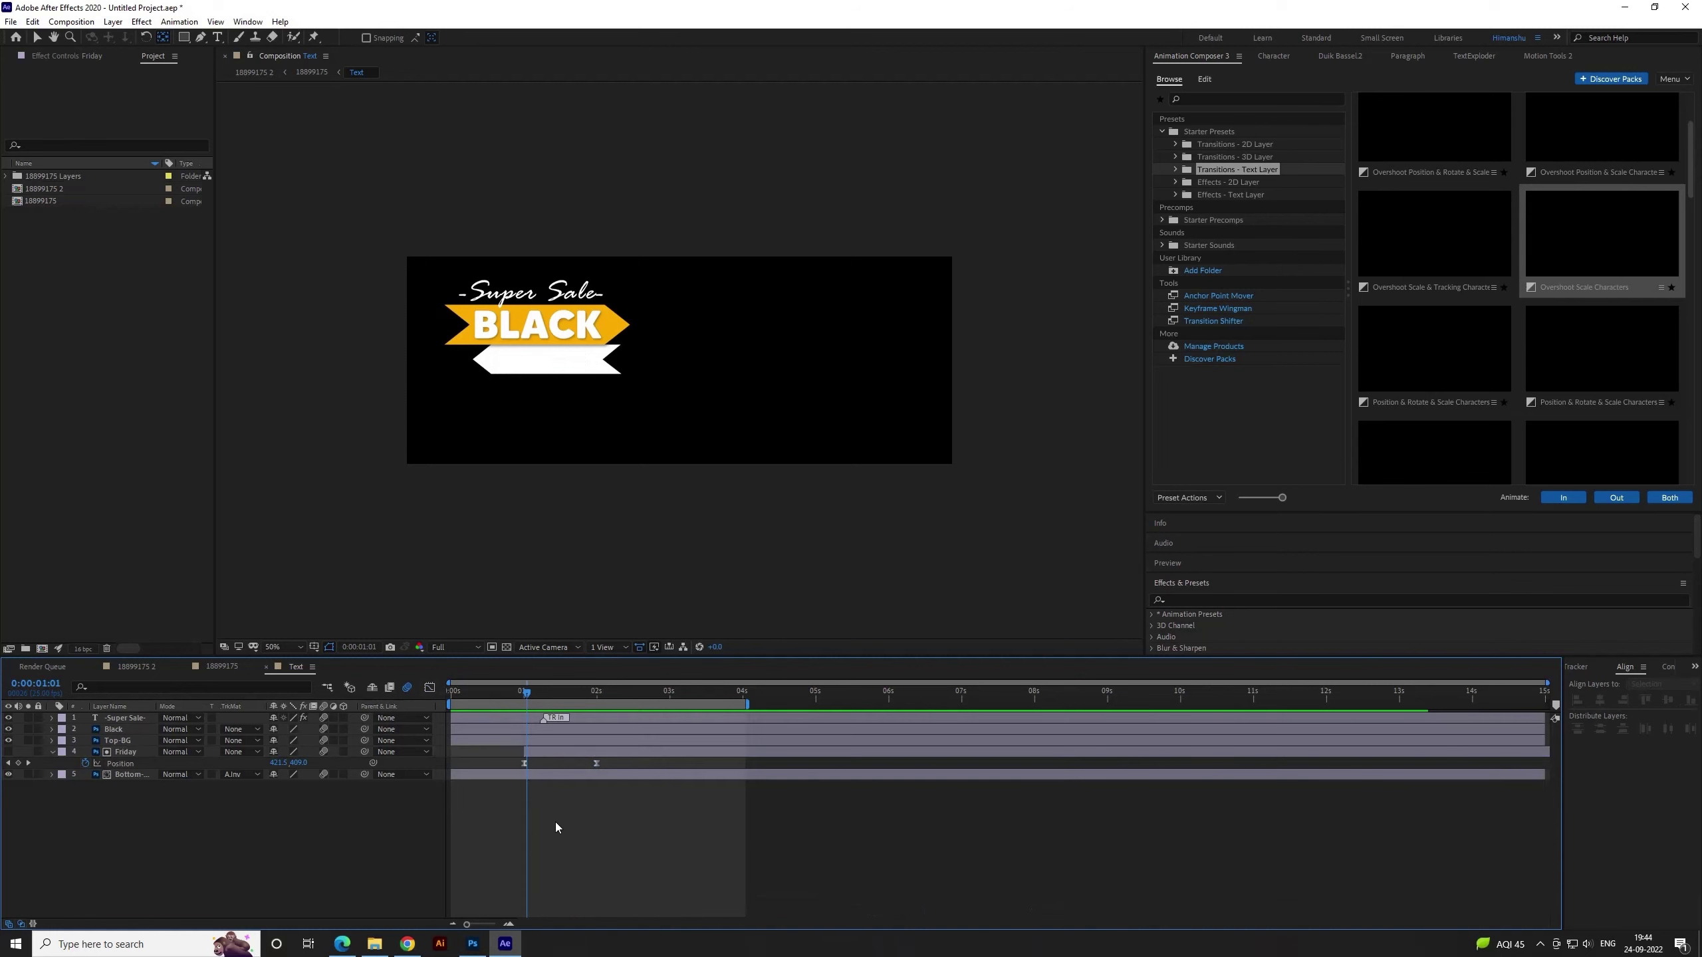
pyautogui.click(526, 731)
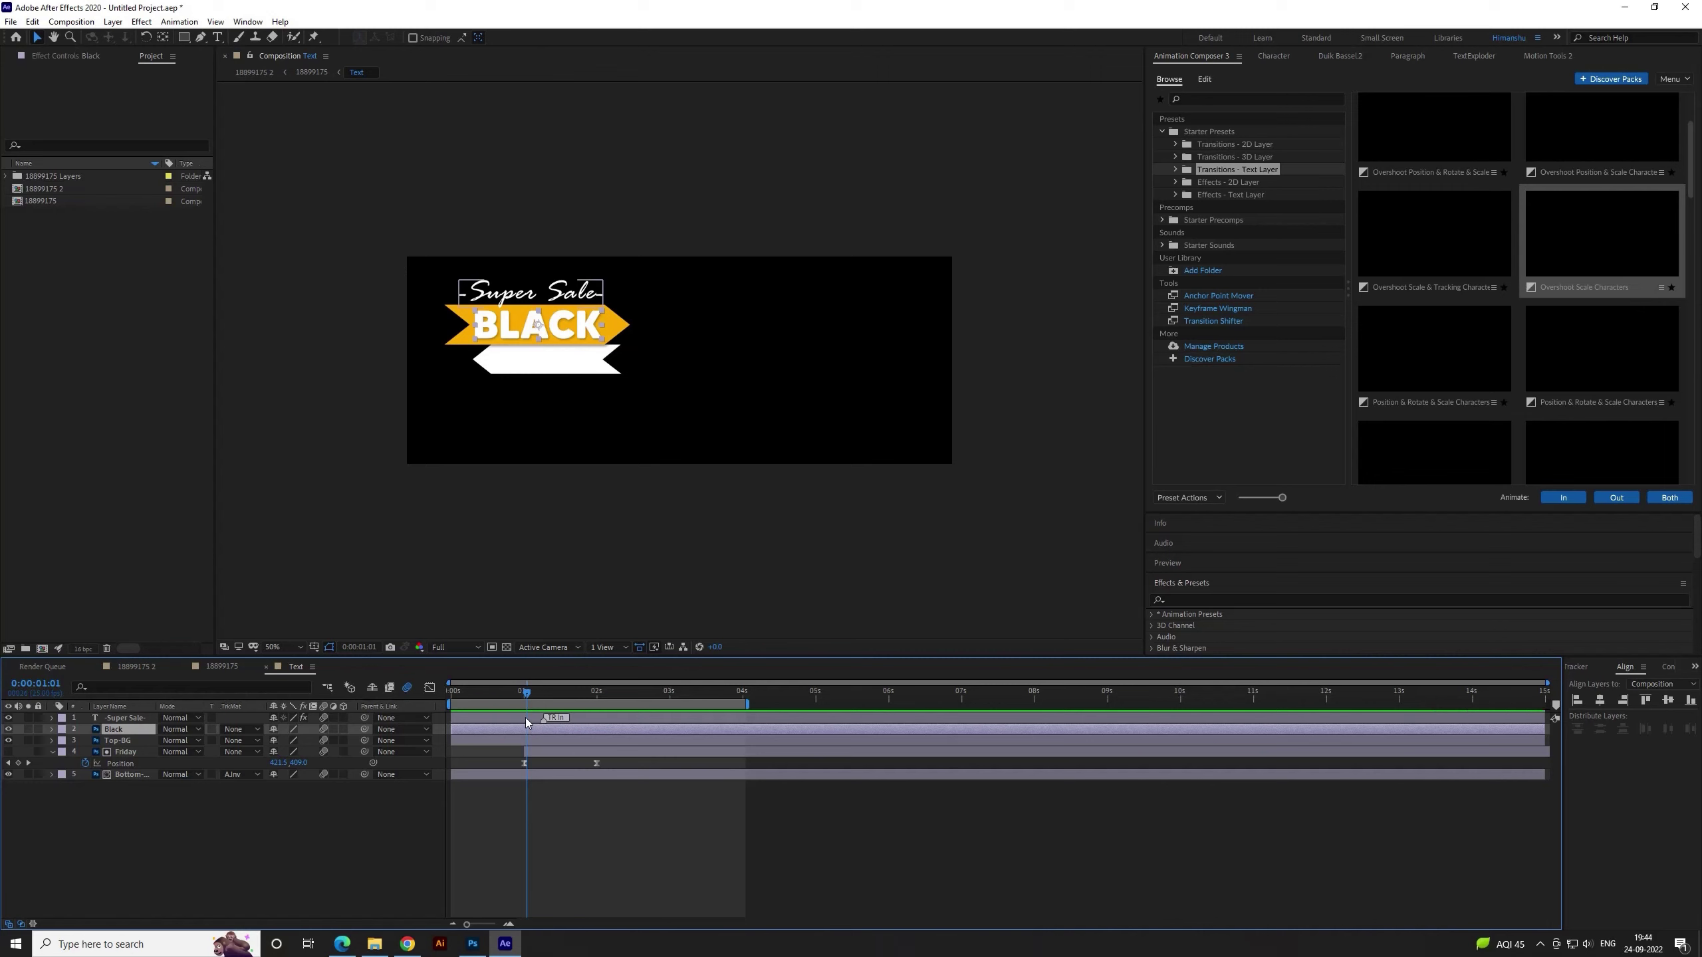
# Trim the Black layer to start at 1 second and draw a rectangle mask around BLACK
pyautogui.moveTo(526, 696); pyautogui.dragTo(523, 696)
pyautogui.hotkey('alt', '[')
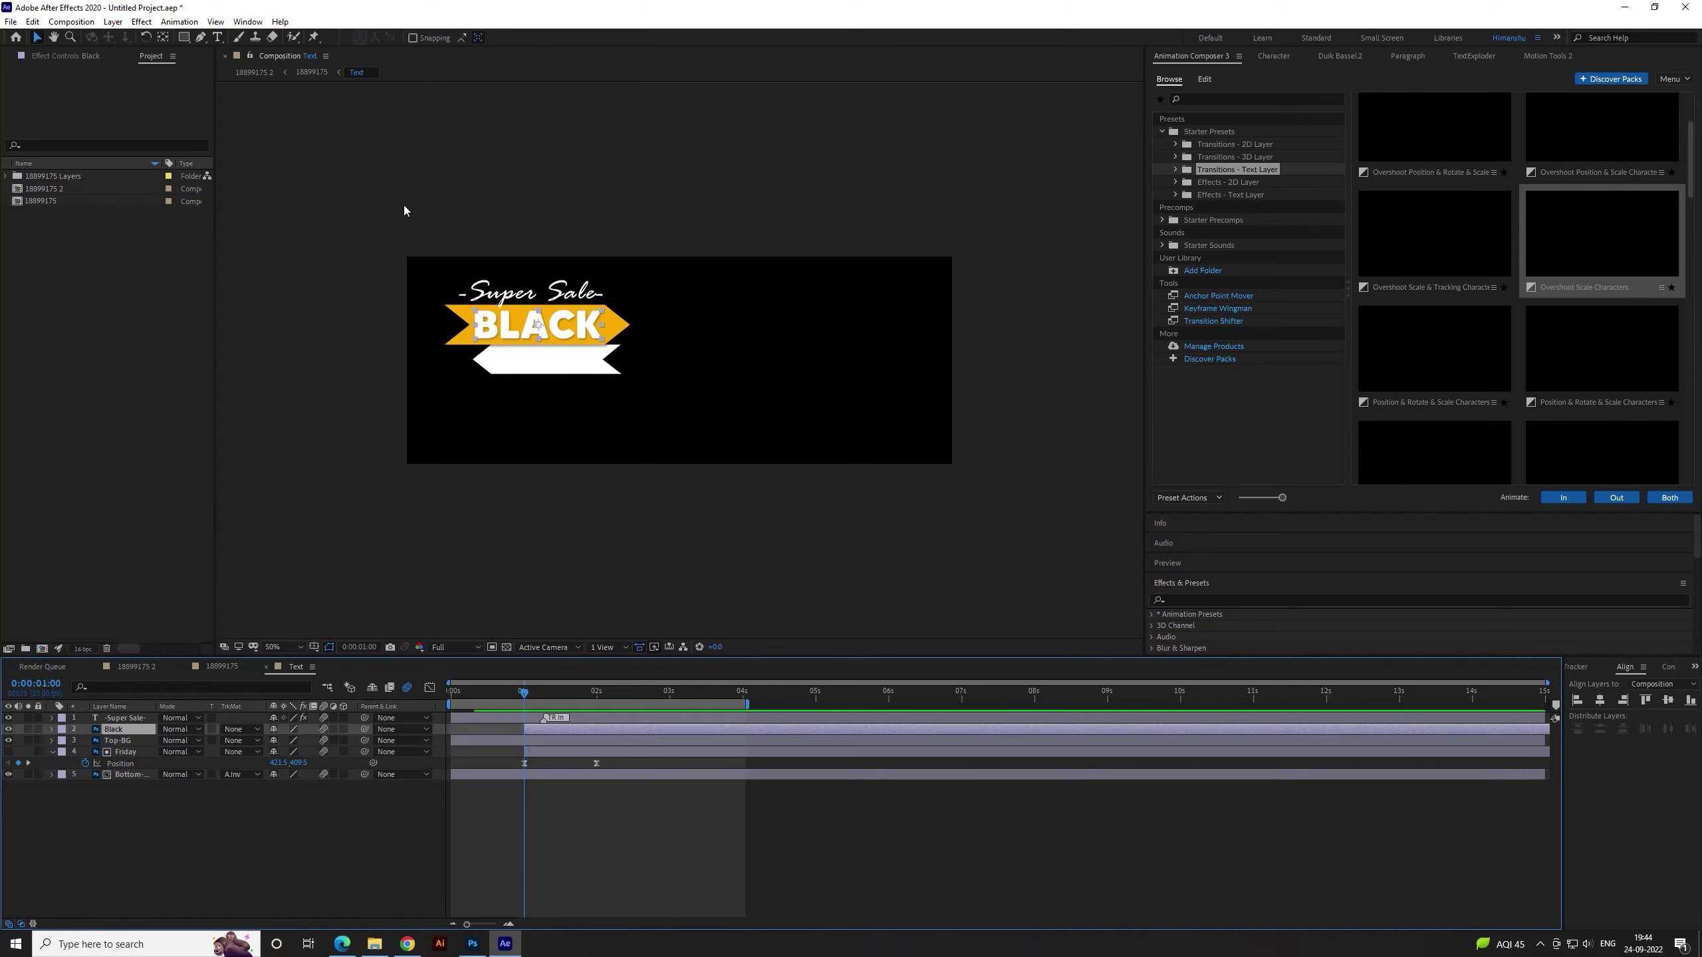
pyautogui.click(184, 38)
pyautogui.scroll(2, 497, 327)
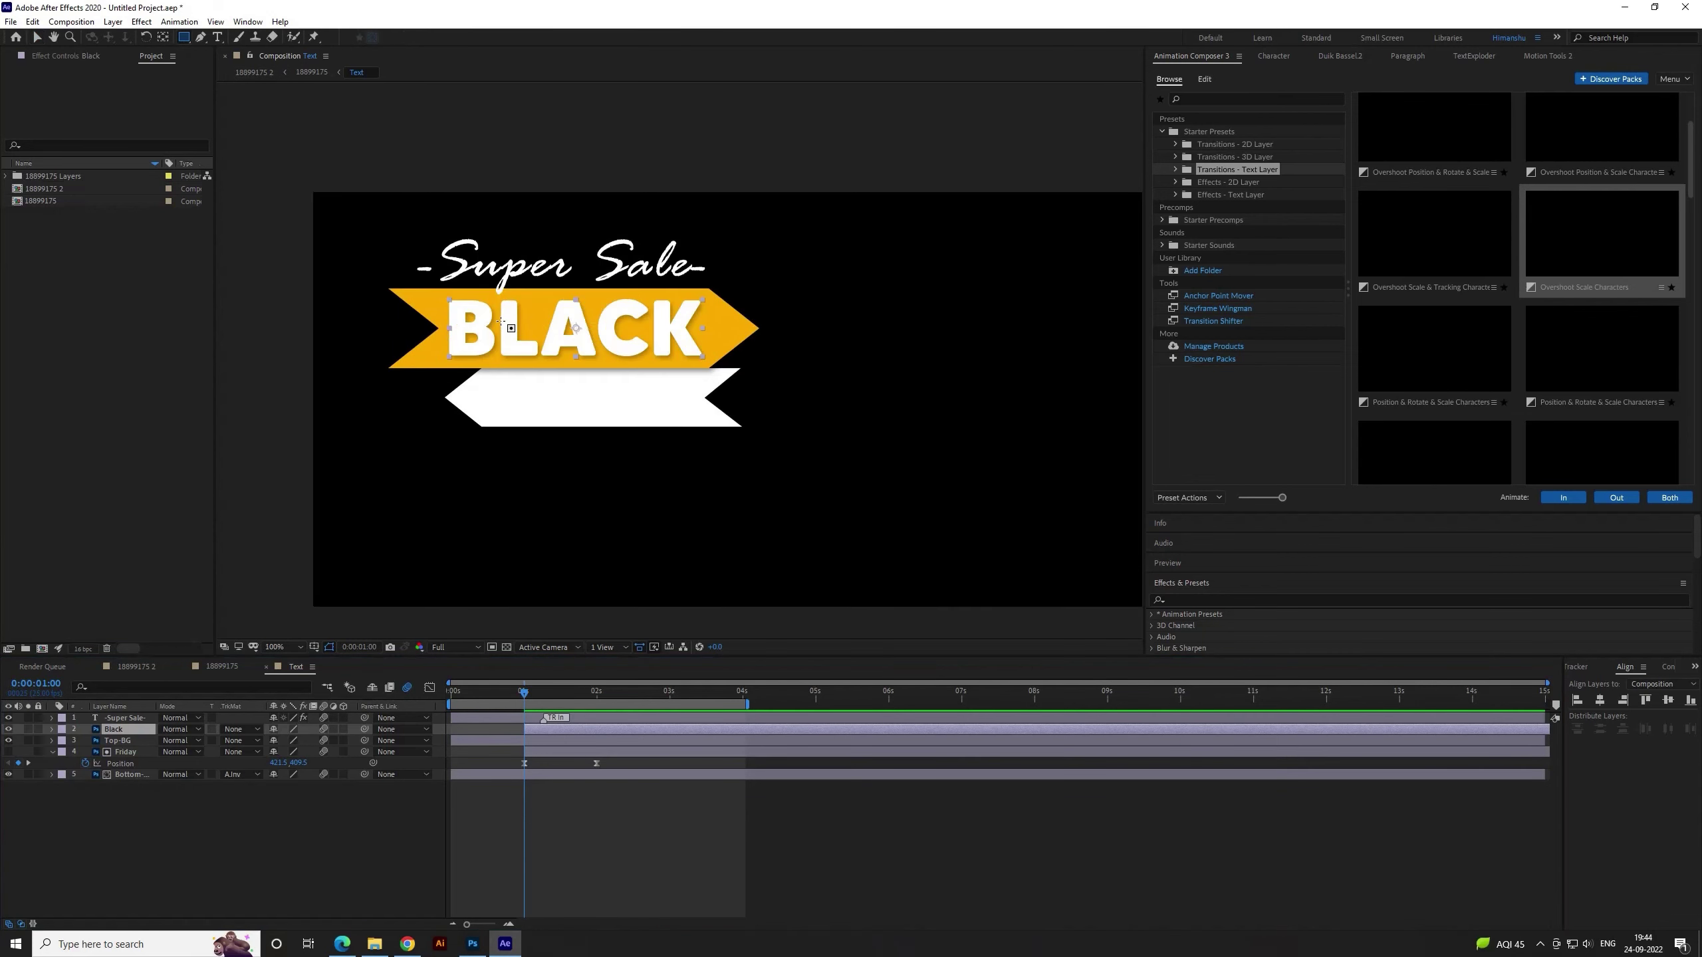
pyautogui.scroll(2, 500, 323)
pyautogui.moveTo(370, 255); pyautogui.dragTo(904, 415)
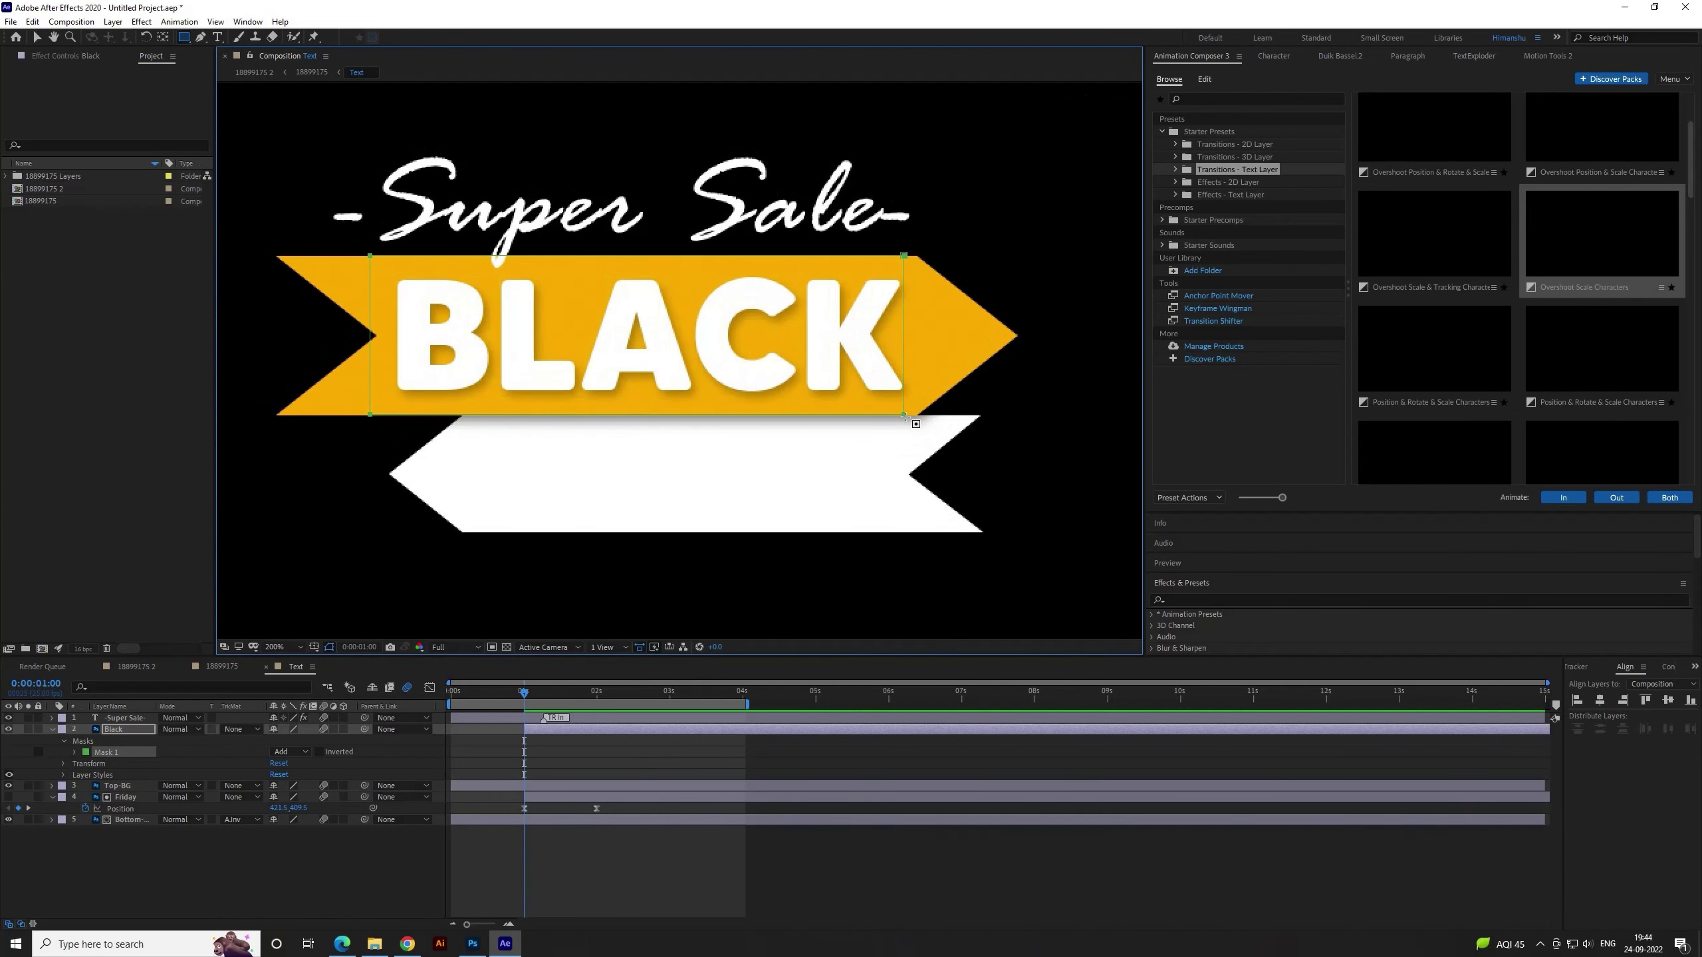
pyautogui.press('Right')
pyautogui.press('Right')
pyautogui.press('Right')
pyautogui.press('Right')
pyautogui.press('Right')
pyautogui.press('Right')
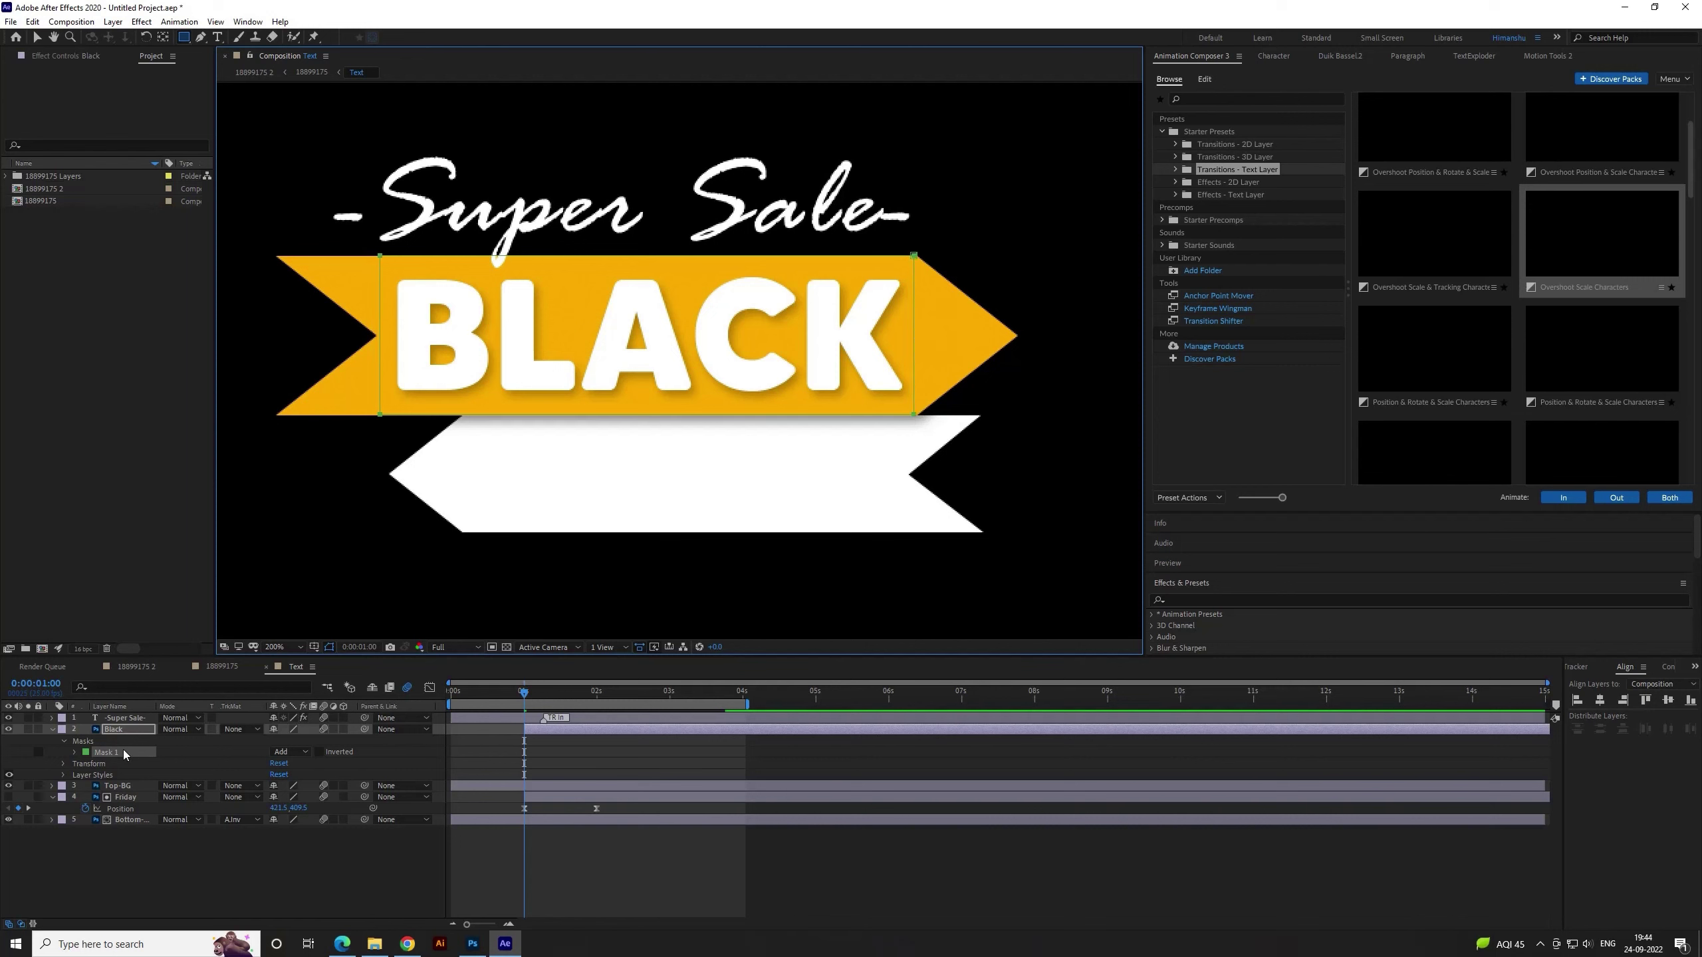
# Keyframe the Black layer's Mask Path from 1 second and show it with Position at 2 seconds
pyautogui.press('m')
pyautogui.click(97, 751)
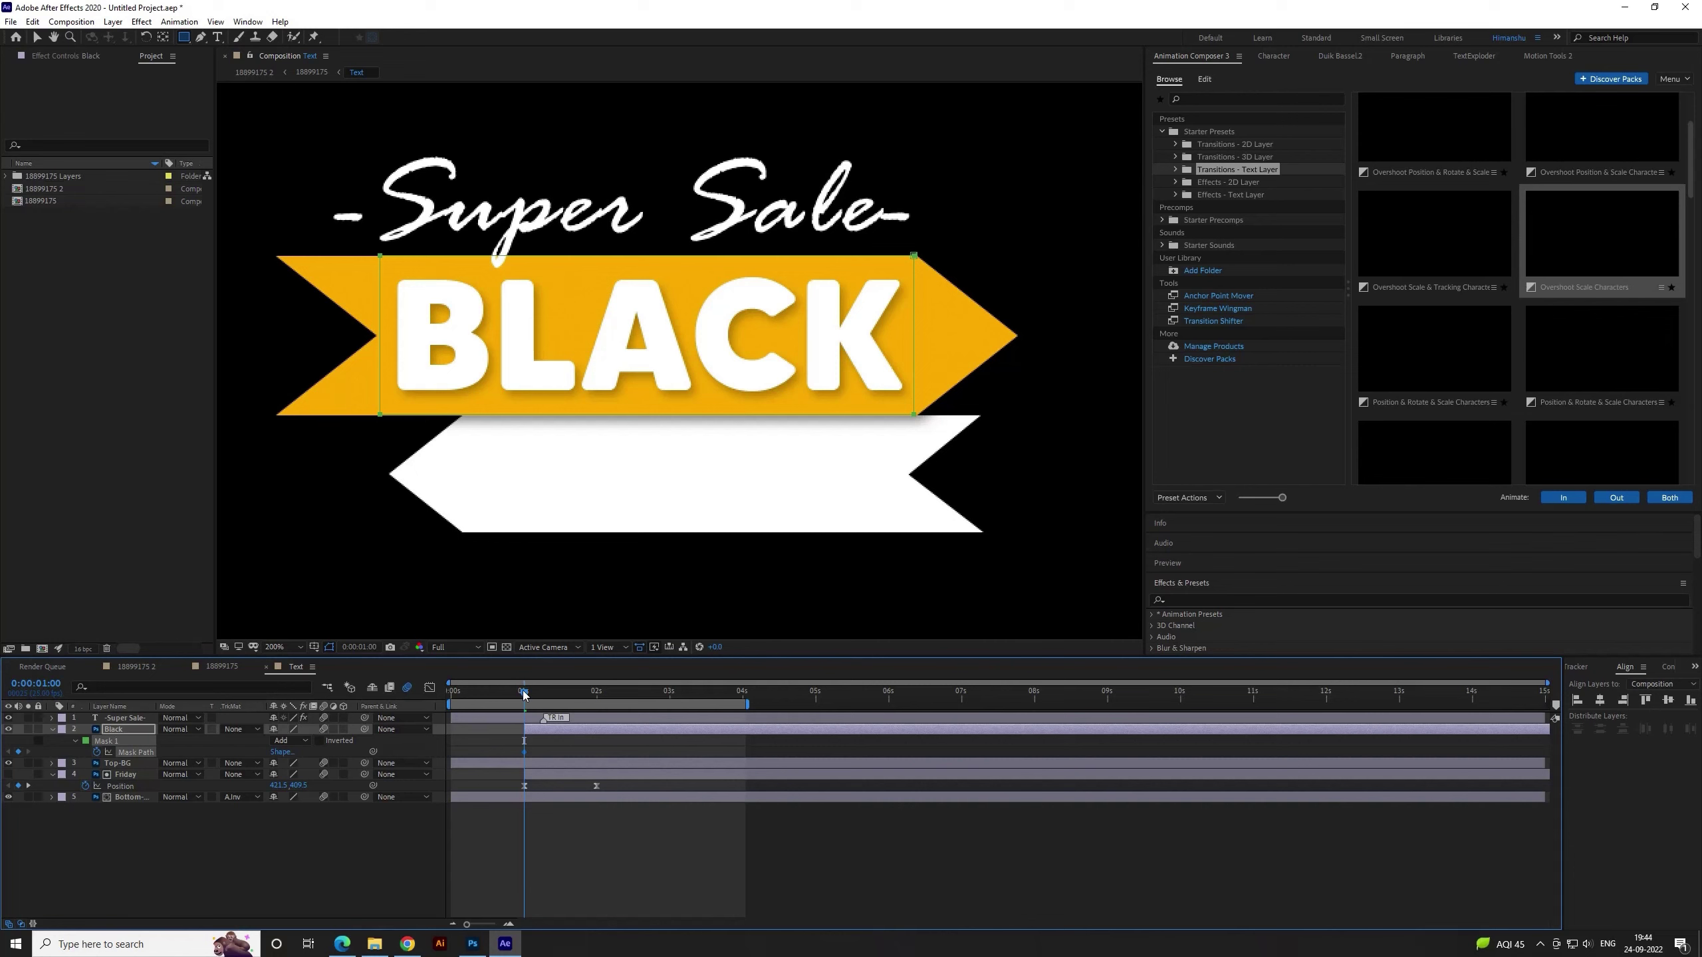
pyautogui.moveTo(524, 695); pyautogui.dragTo(596, 697)
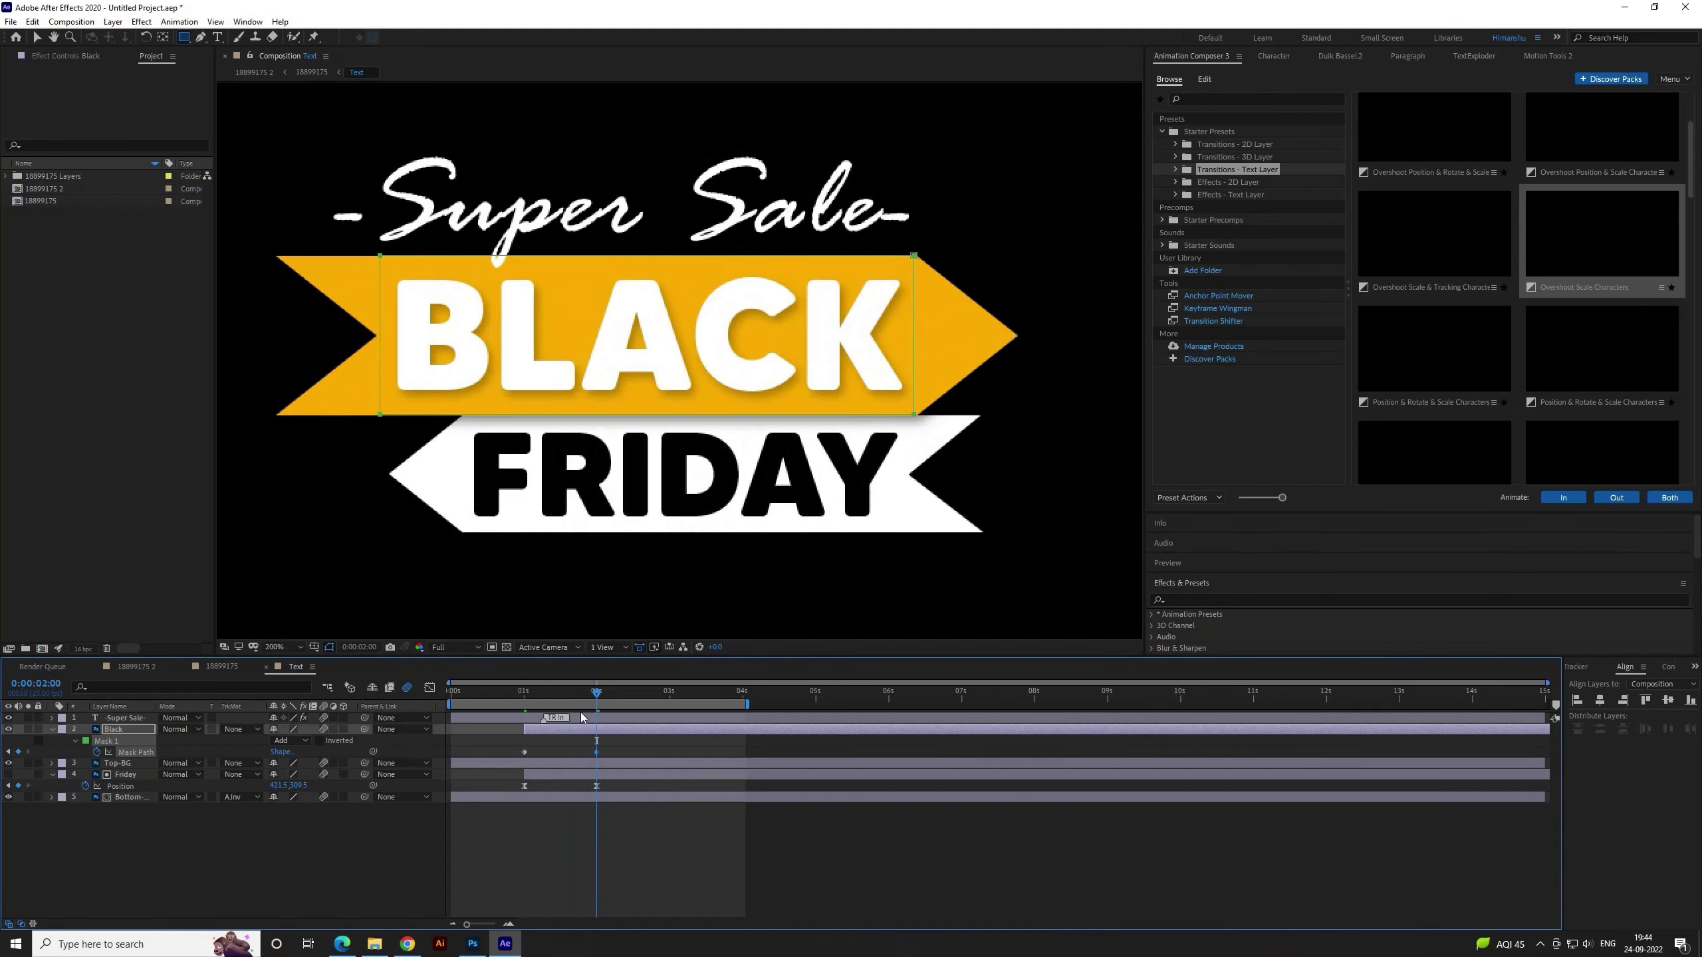
pyautogui.press('p')
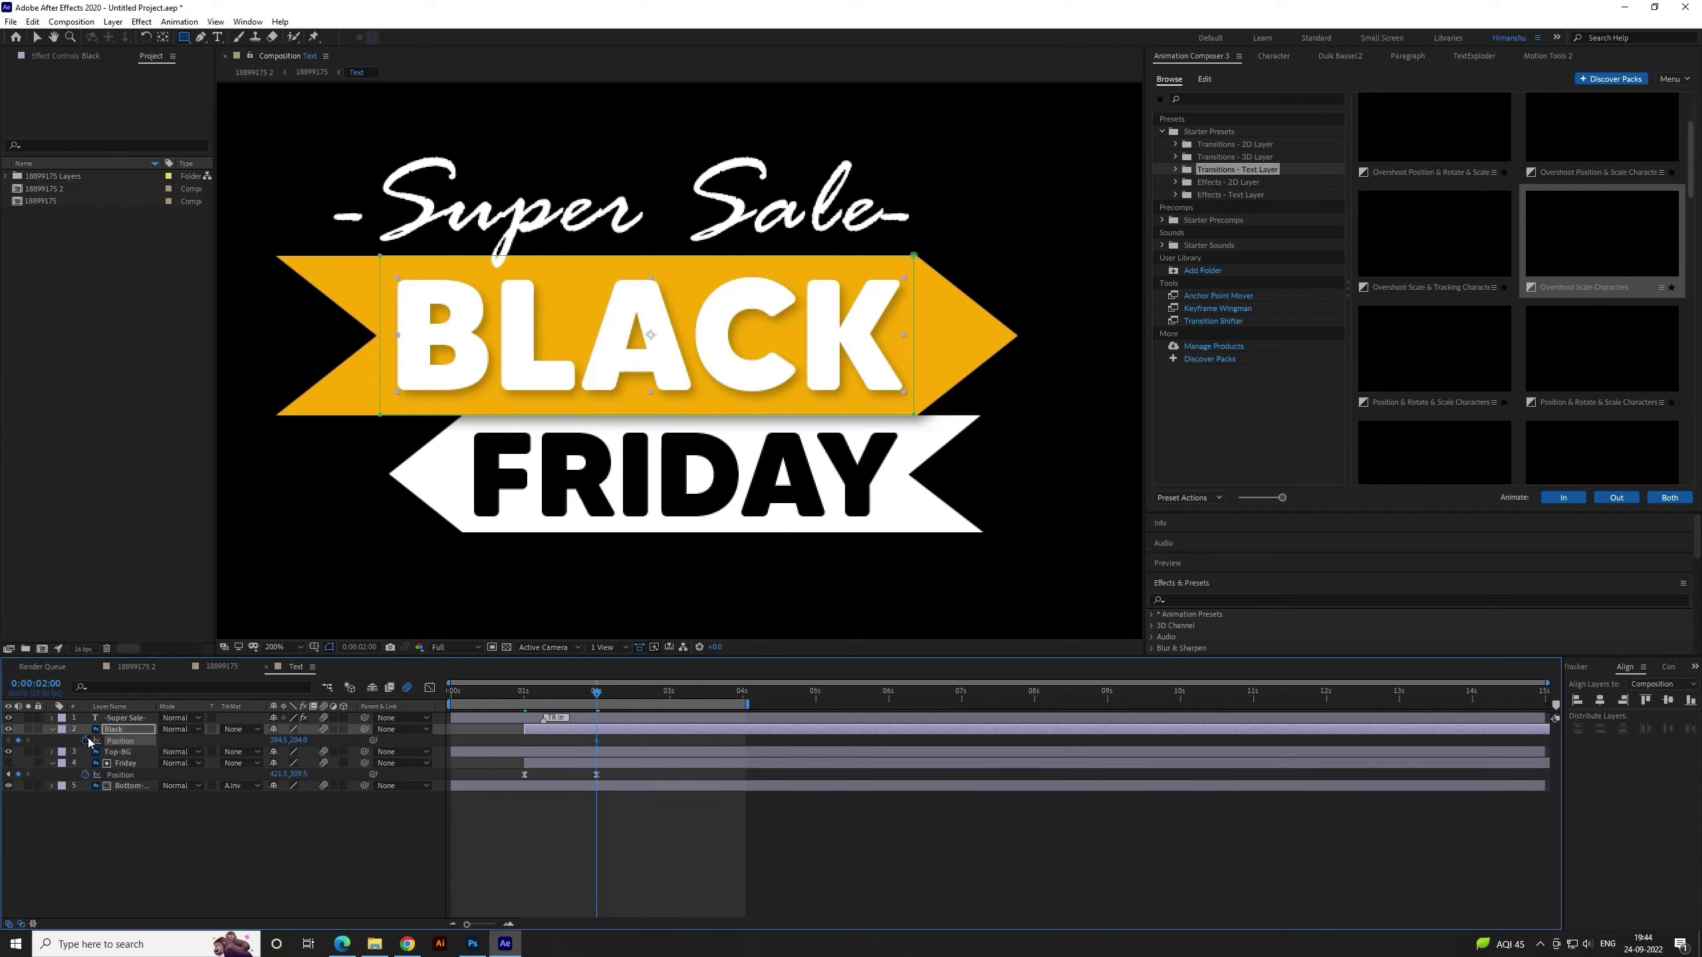
pyautogui.hotkey('shift', 'm')
# At 1 second, move BLACK above the ribbon and the mask back down over it, then preview
pyautogui.moveTo(552, 694); pyautogui.dragTo(525, 698)
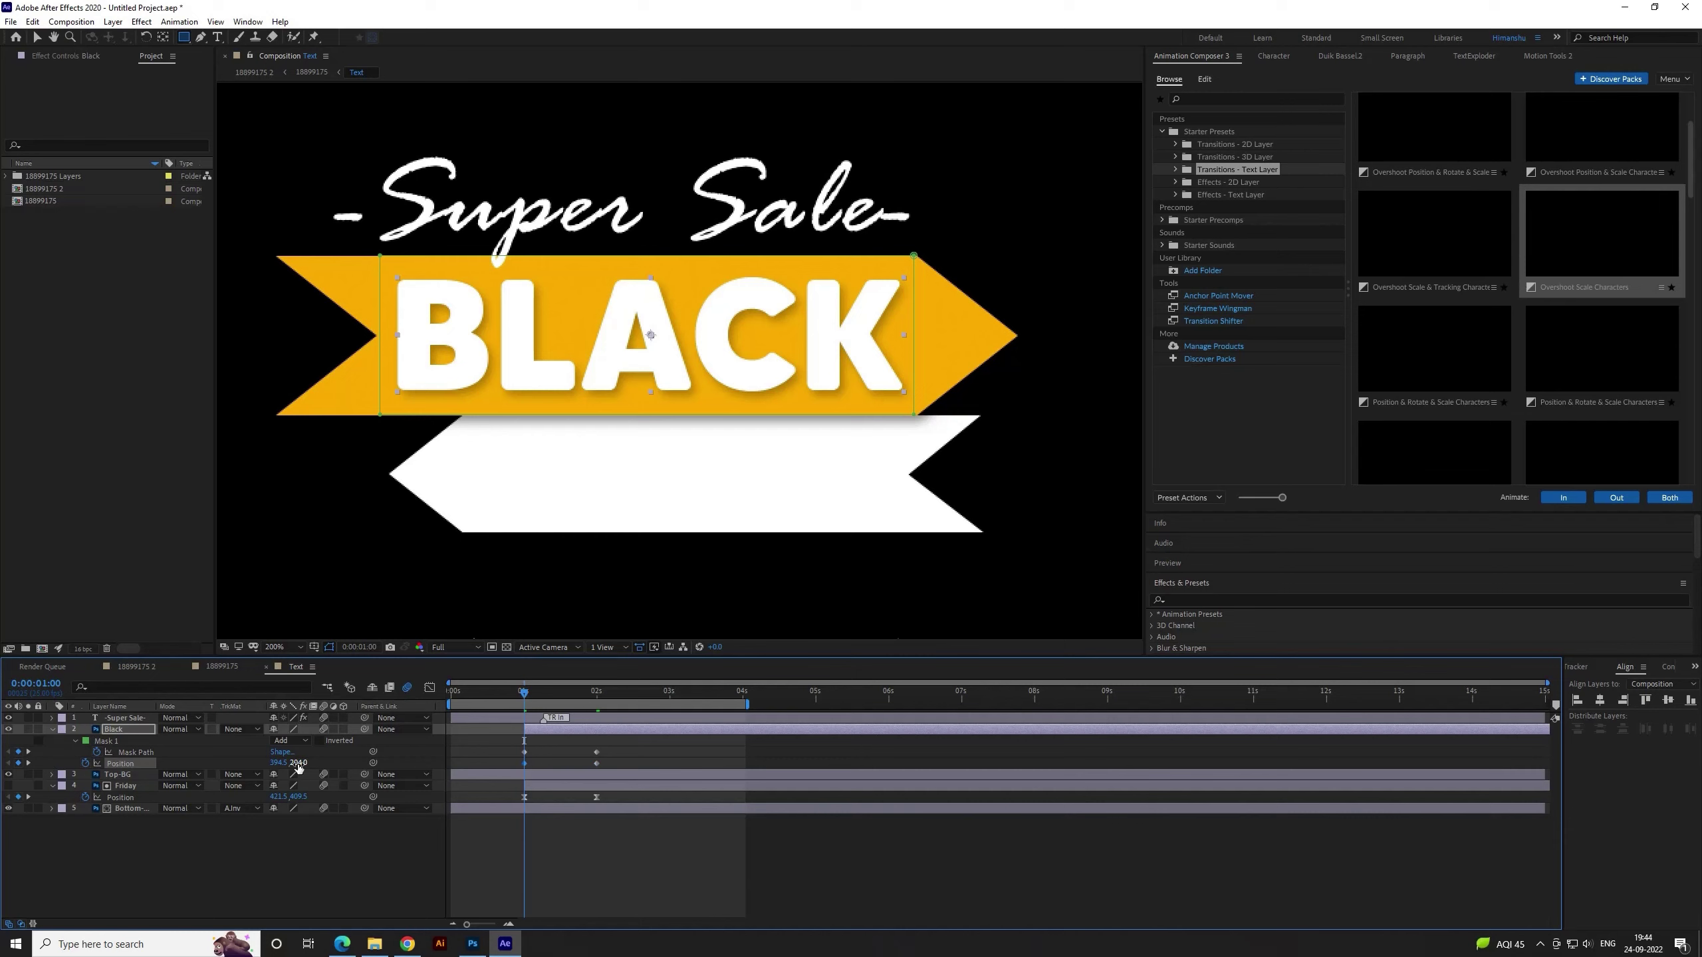
pyautogui.moveTo(299, 768); pyautogui.dragTo(638, 762)
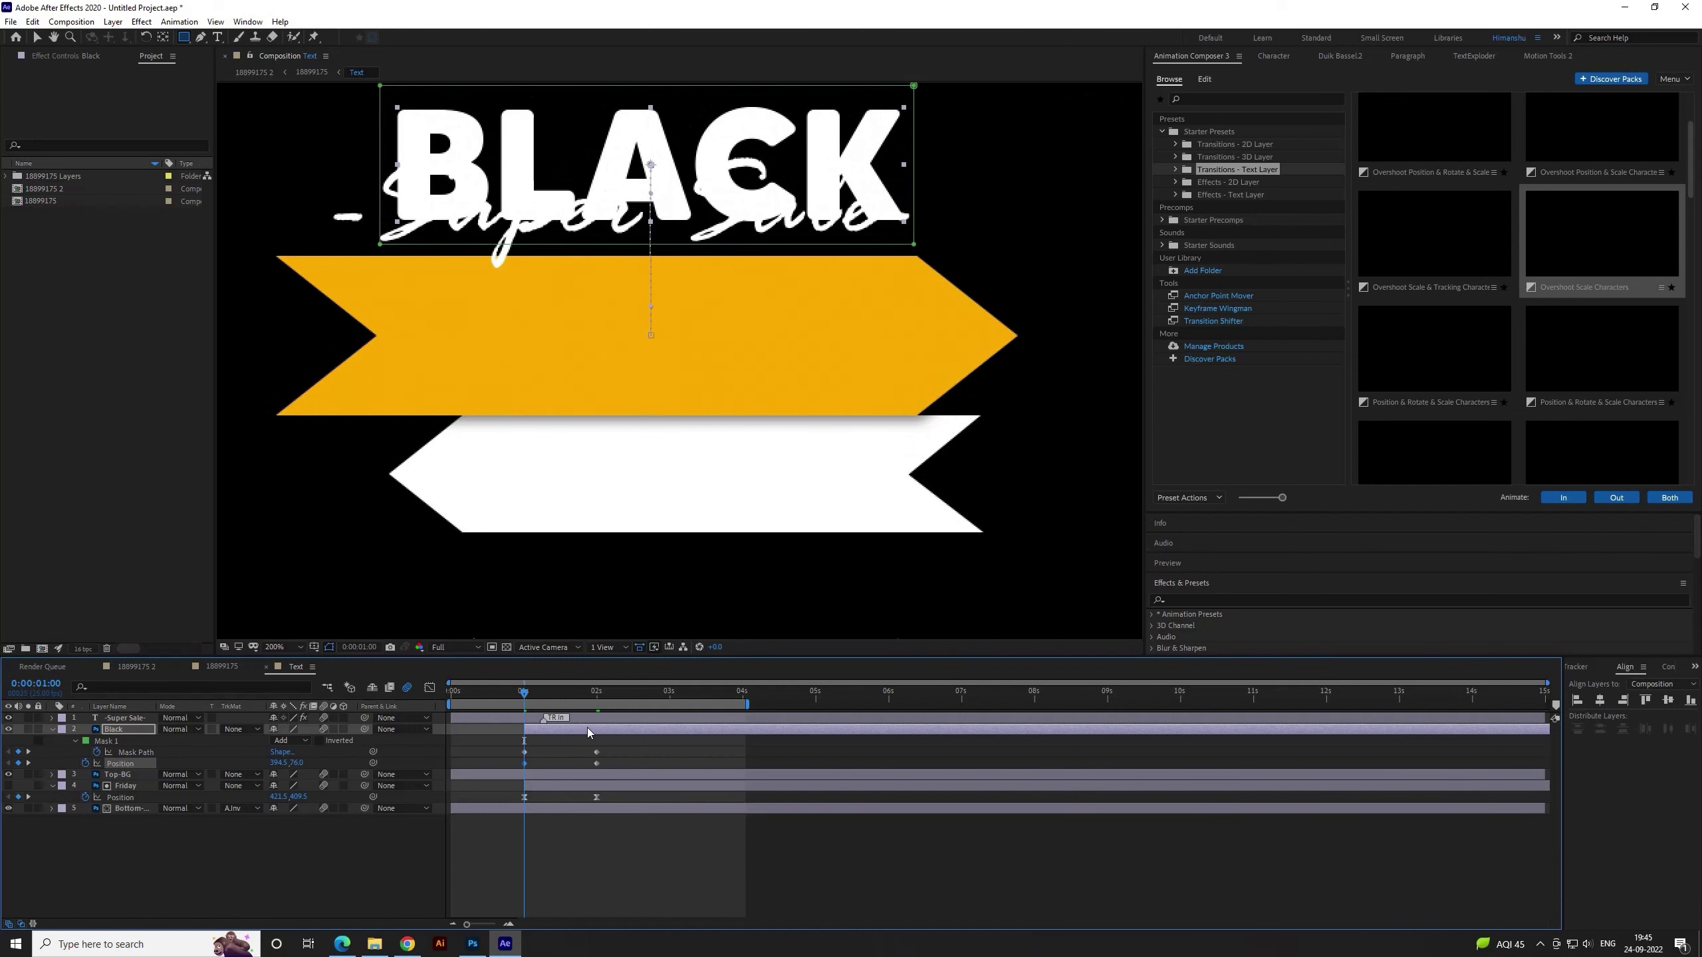
pyautogui.click(554, 758)
pyautogui.click(524, 752)
pyautogui.moveTo(740, 210); pyautogui.dragTo(741, 333)
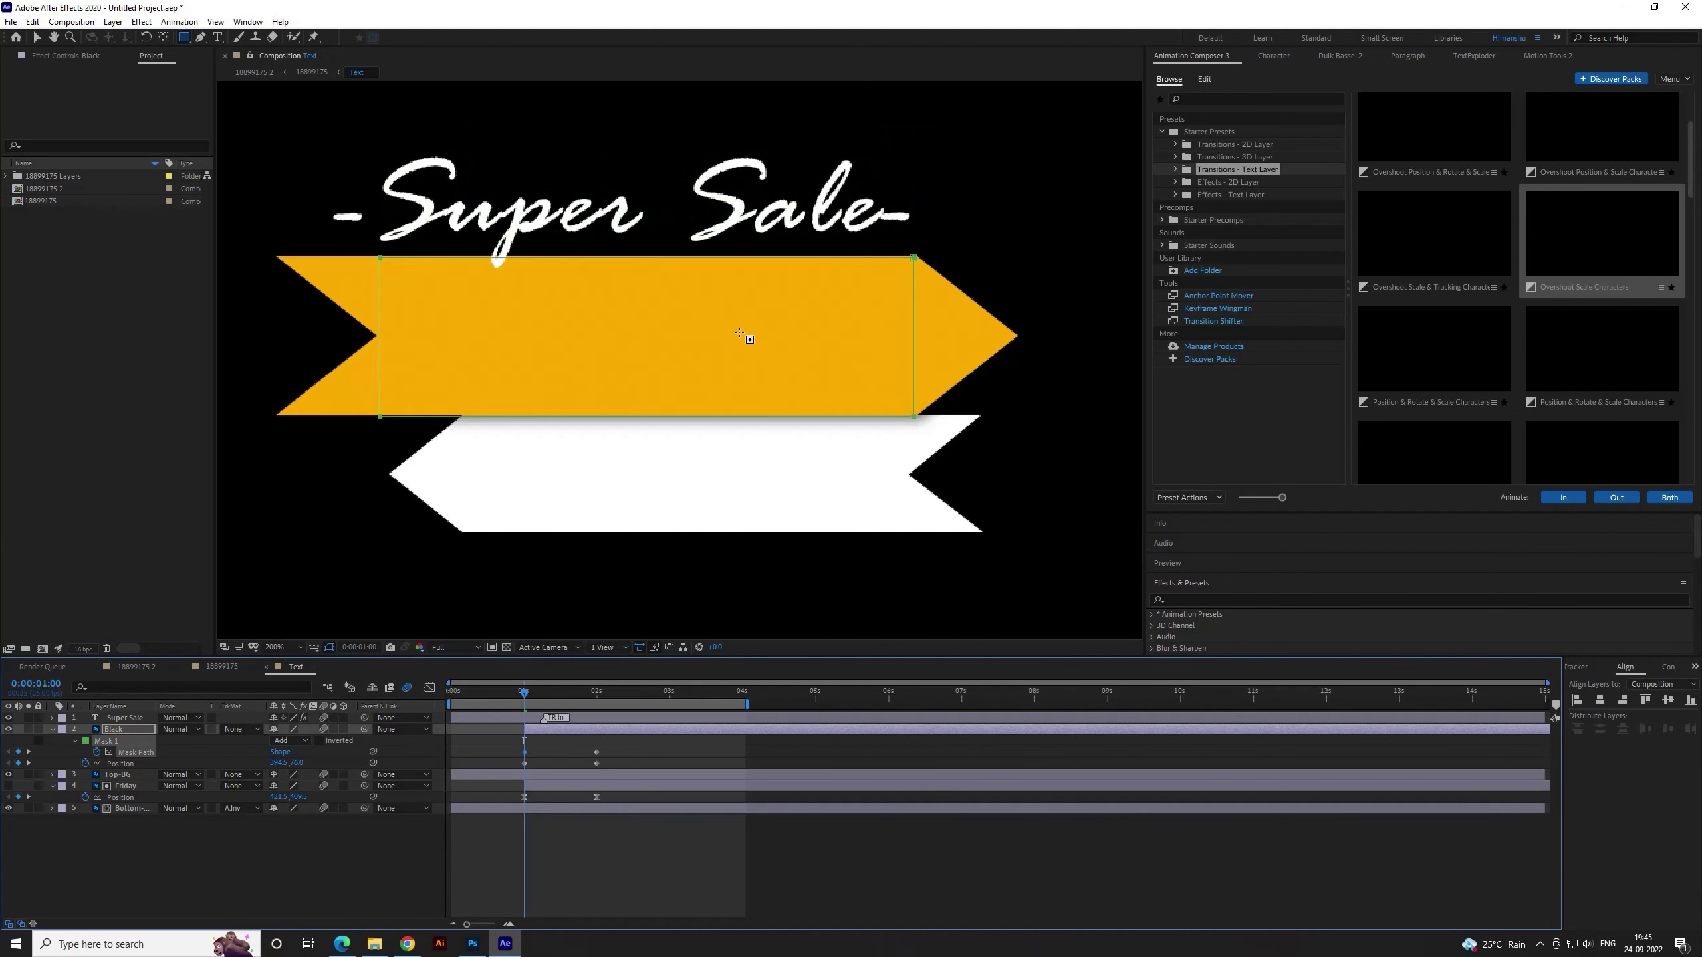
pyautogui.press('F2')
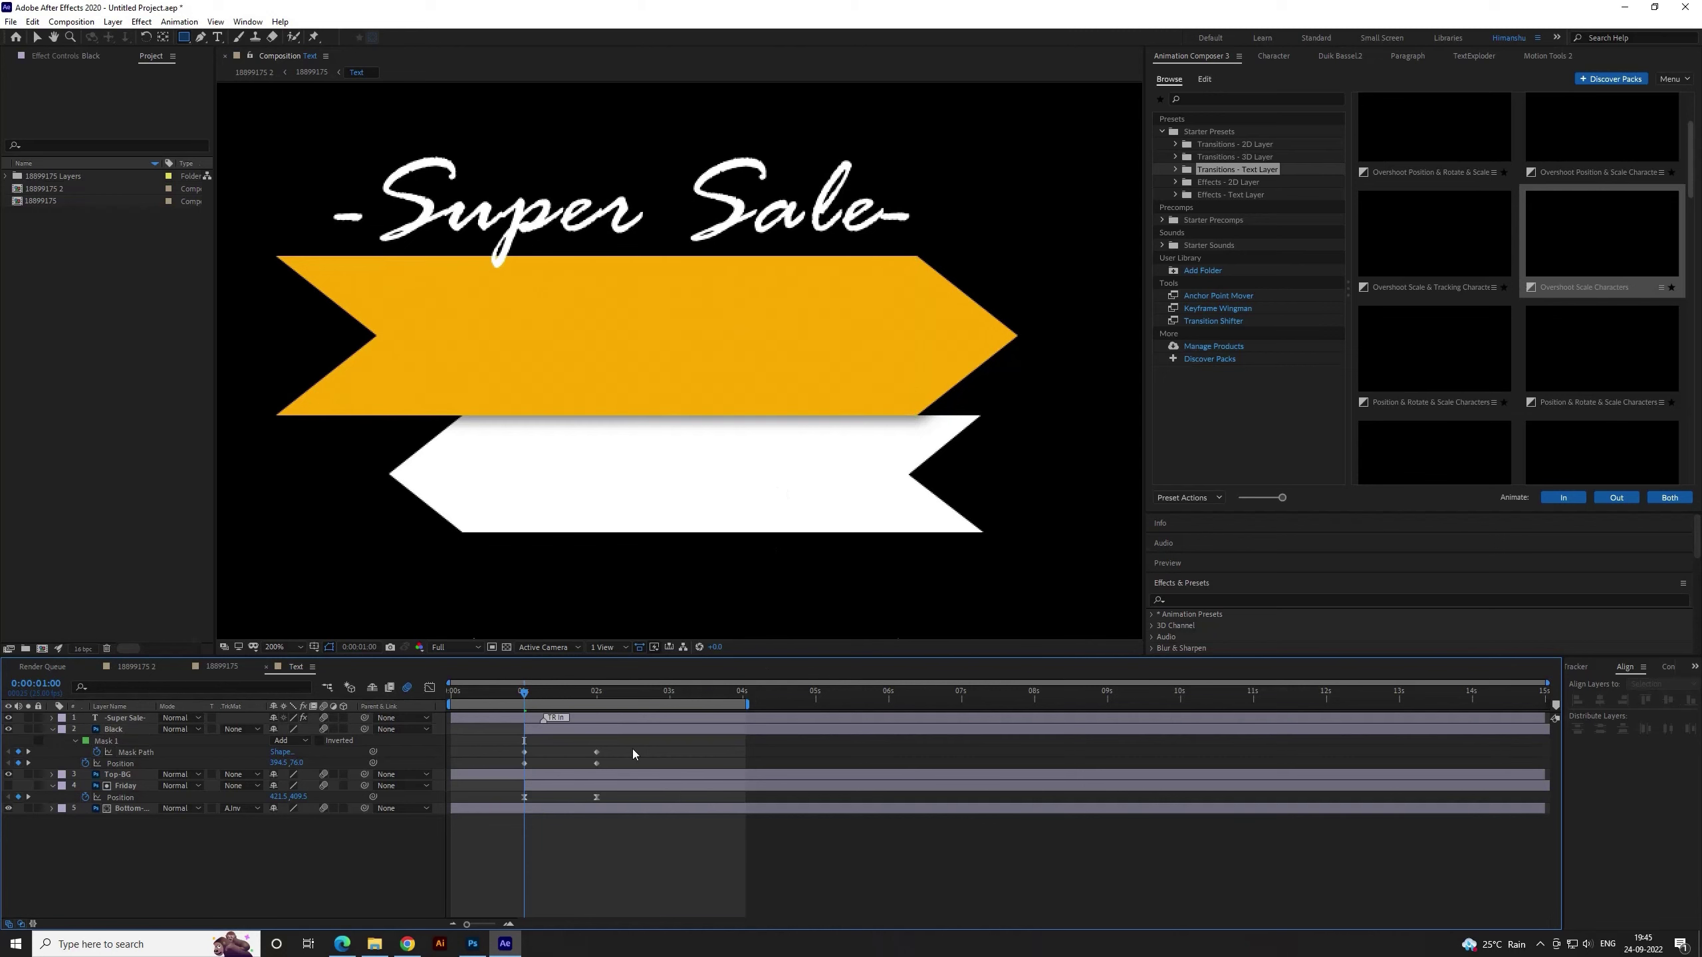
pyautogui.press('space')
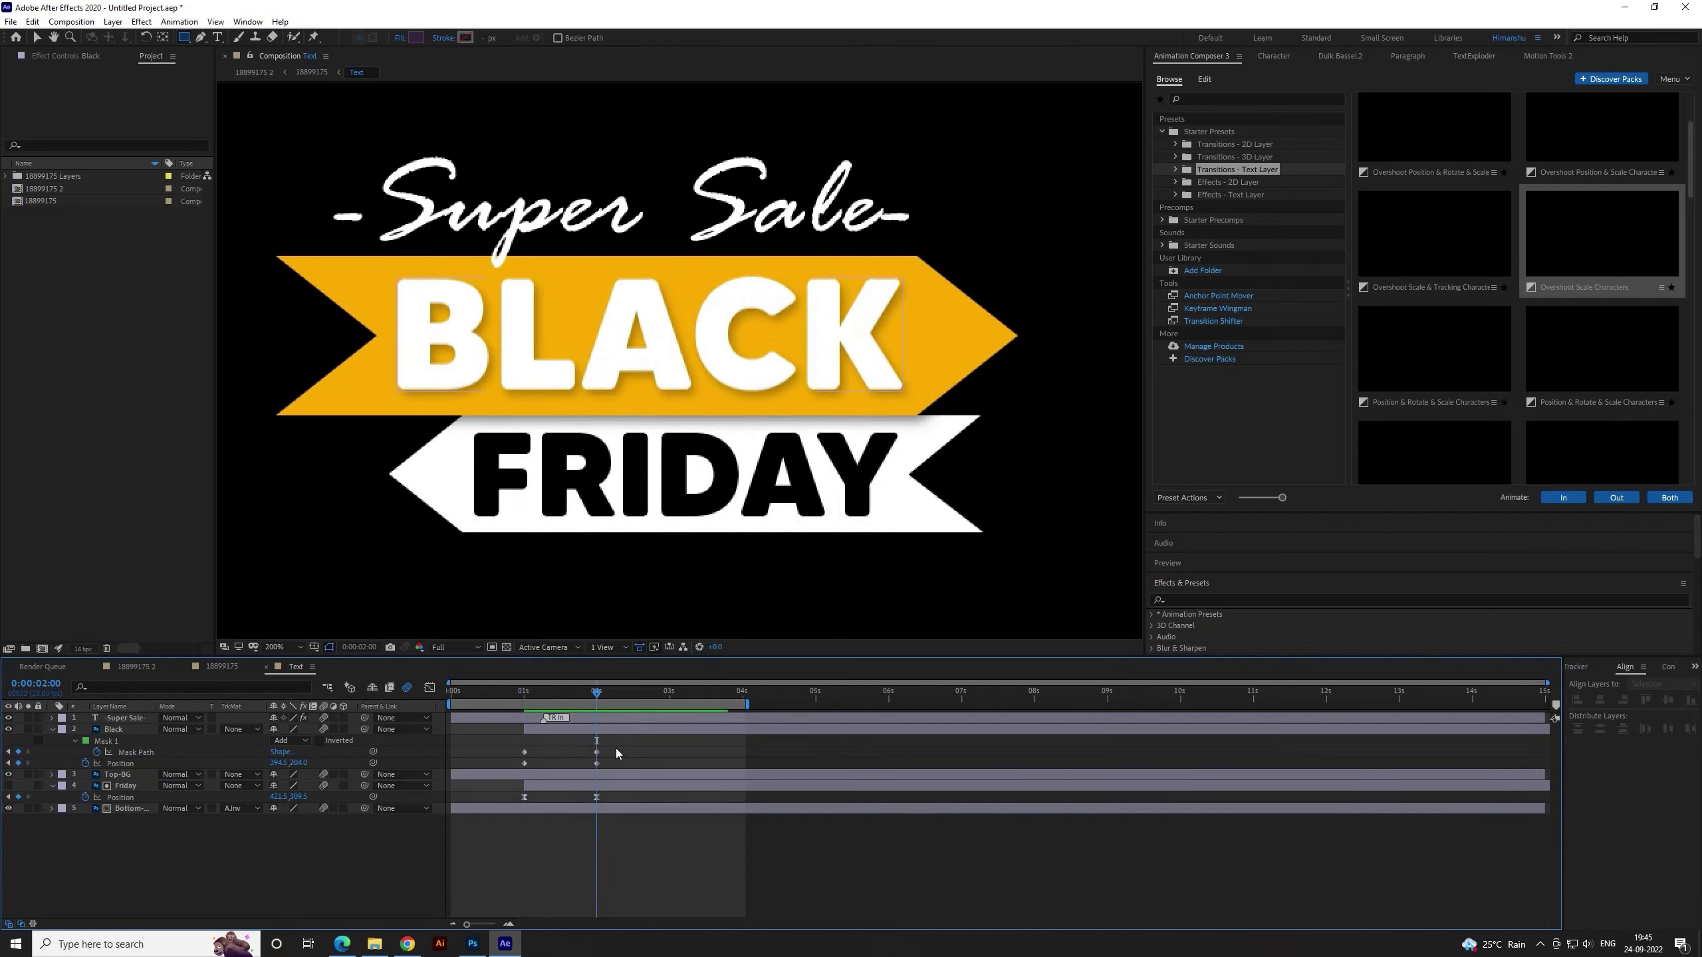
# Easy-ease the Black layer's 1 s and 2 s keyframes and check their speed curve
pyautogui.moveTo(616, 745); pyautogui.dragTo(495, 768)
pyautogui.press('F9')
pyautogui.press('k')
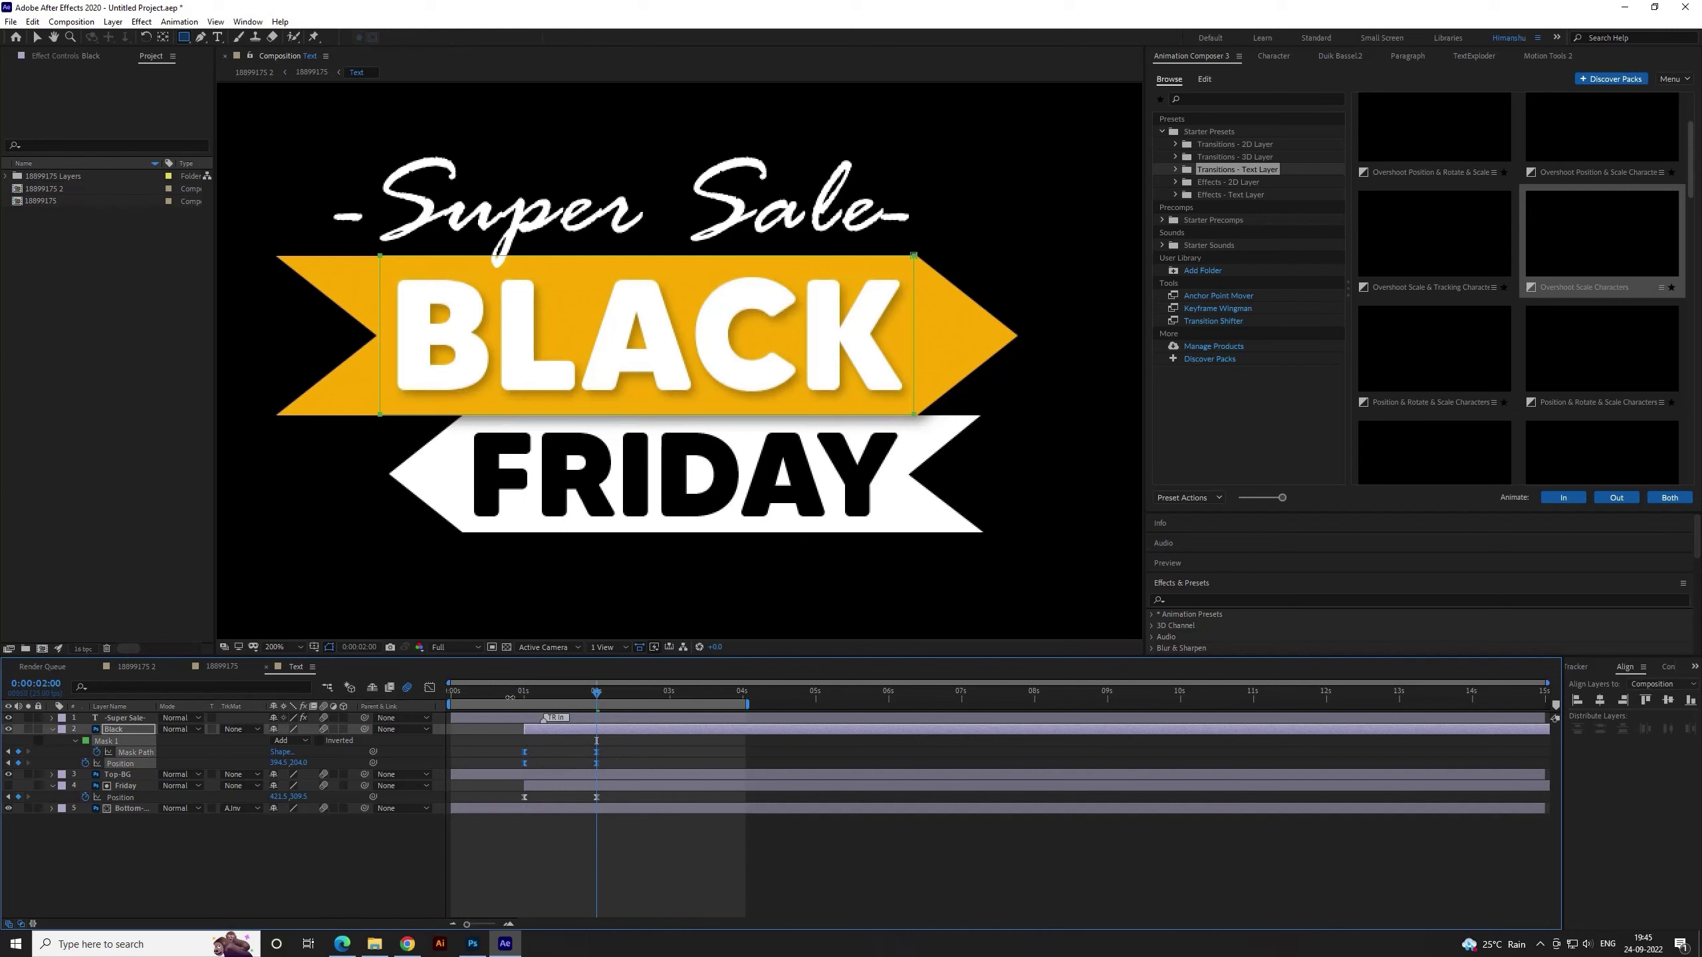
pyautogui.click(432, 689)
pyautogui.moveTo(584, 877); pyautogui.dragTo(560, 882)
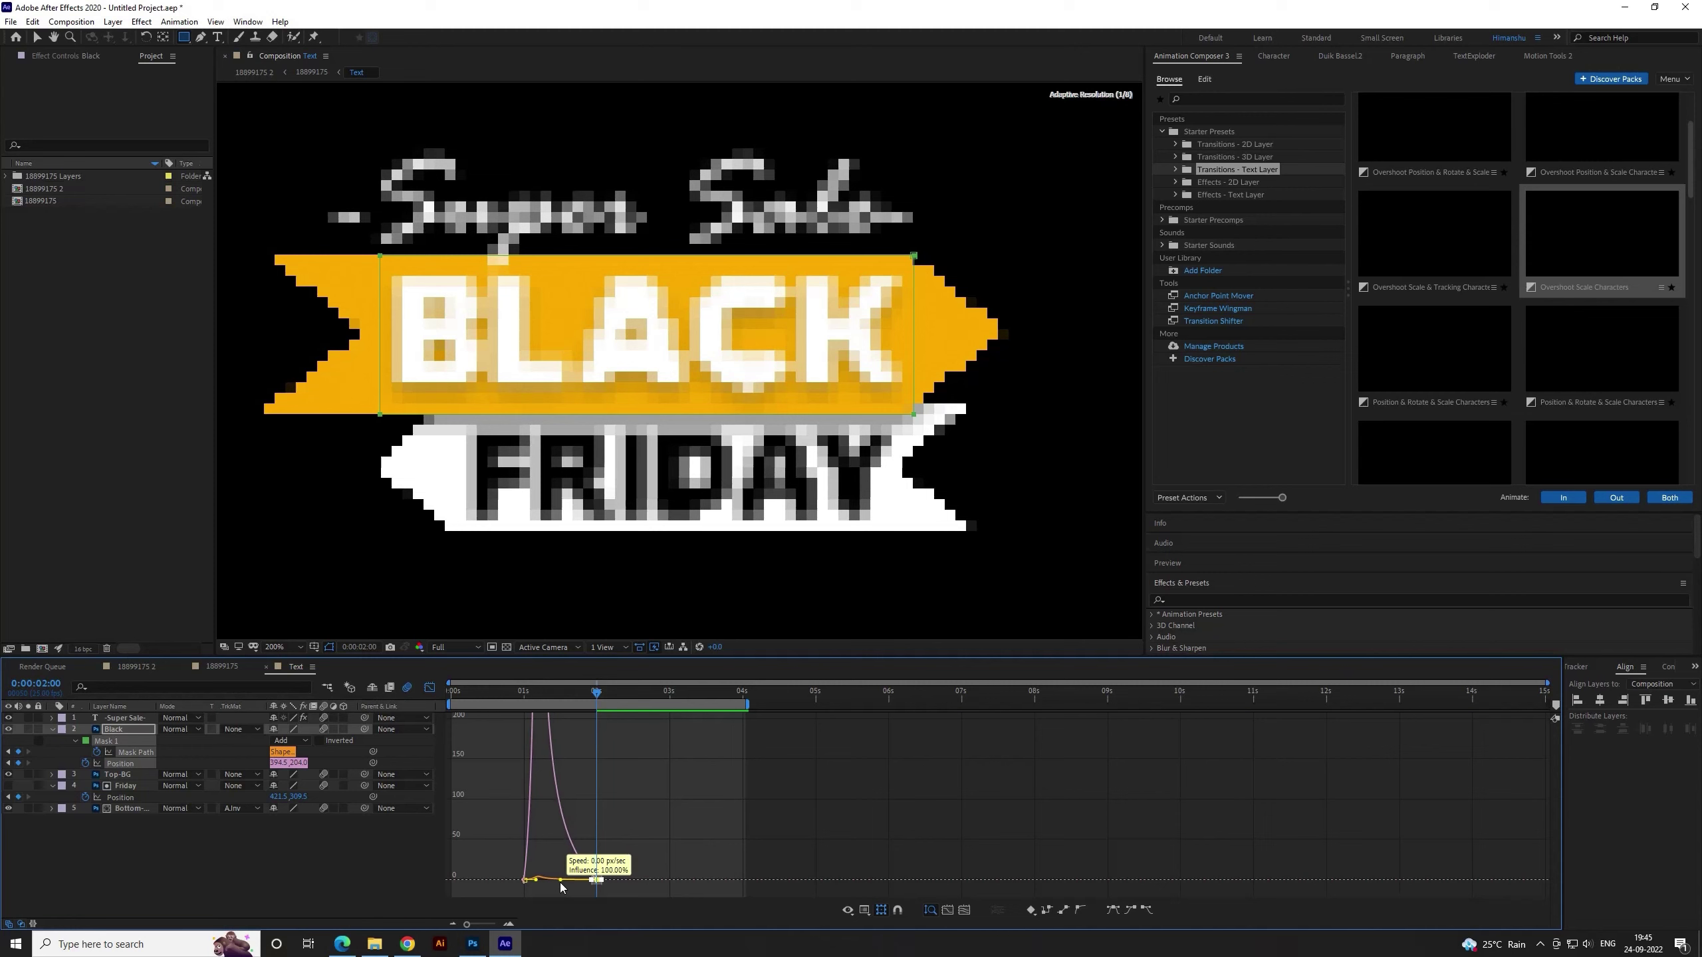
pyautogui.click(431, 689)
pyautogui.click(457, 694)
# Set preview resolution to Half and play the slide-in, checking the mask at 1 second
pyautogui.click(444, 647)
pyautogui.click(448, 664)
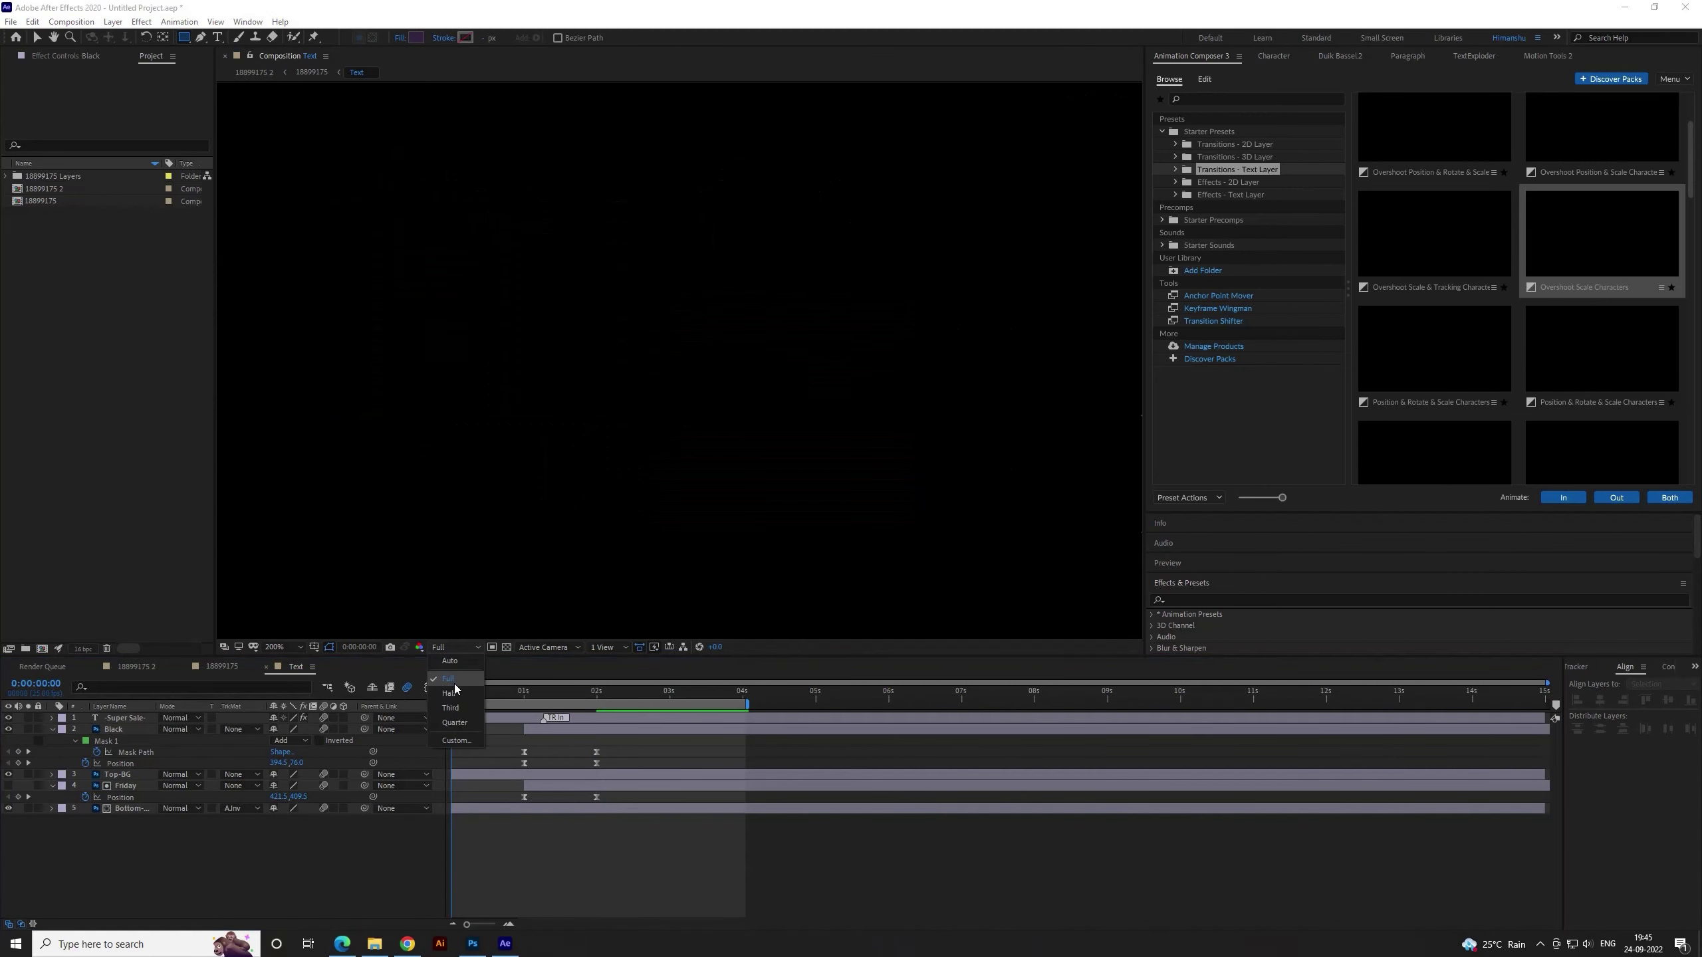
pyautogui.press('space')
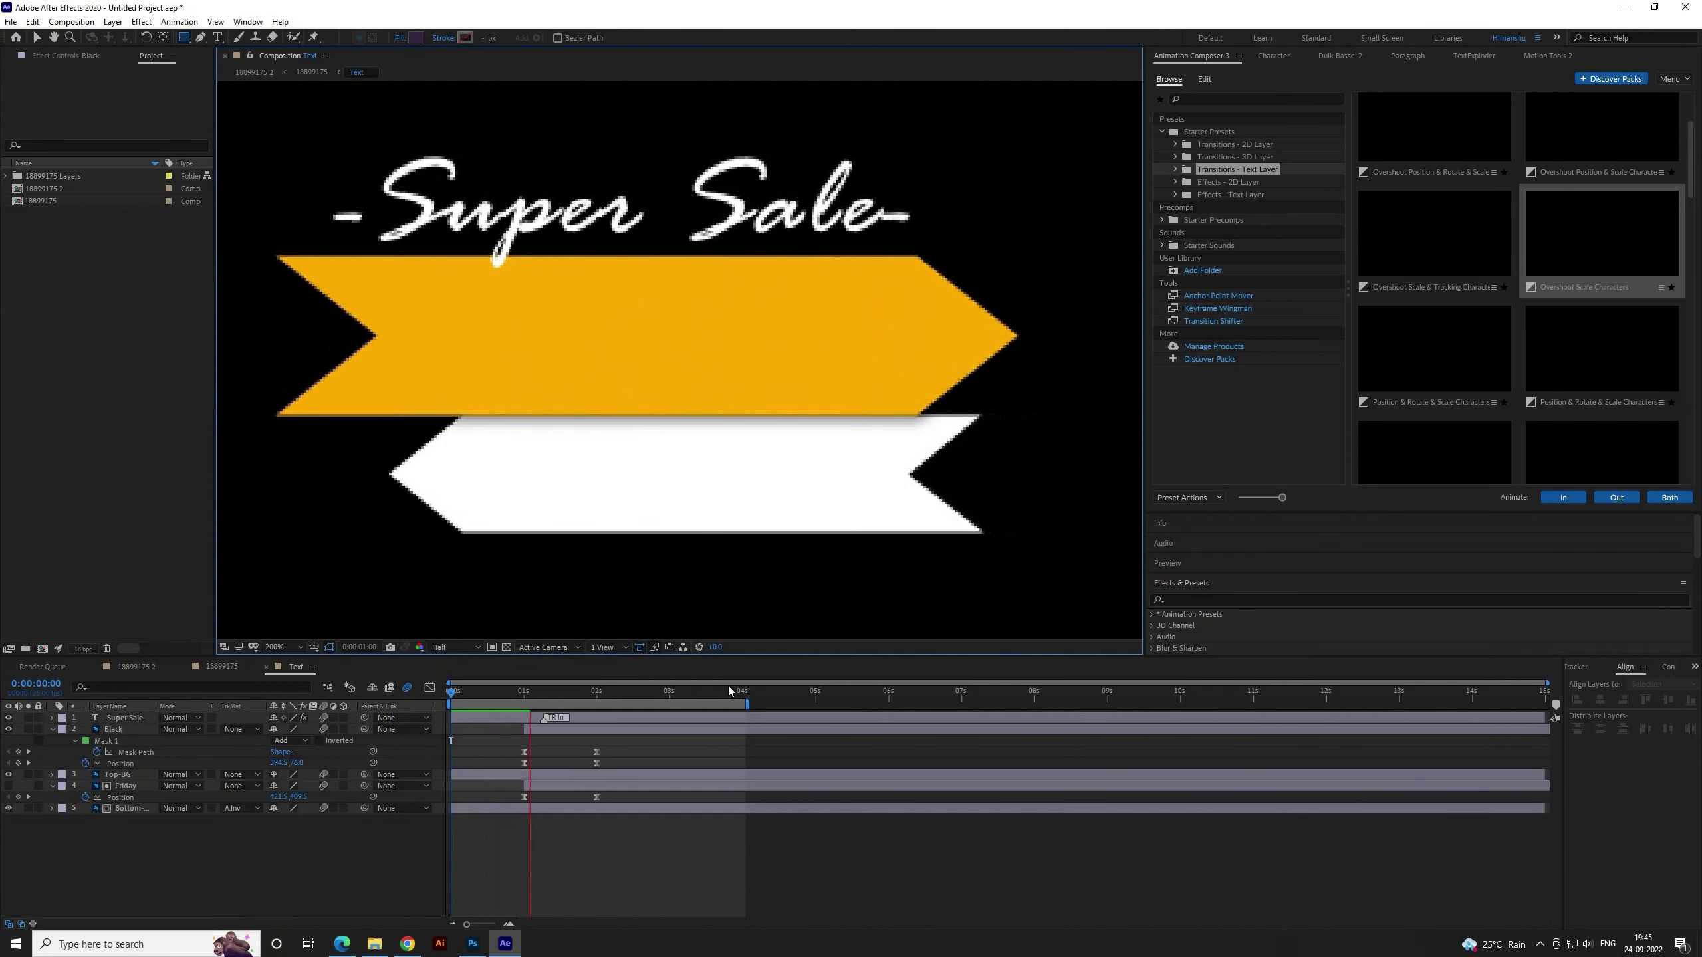
pyautogui.click(588, 691)
pyautogui.click(525, 698)
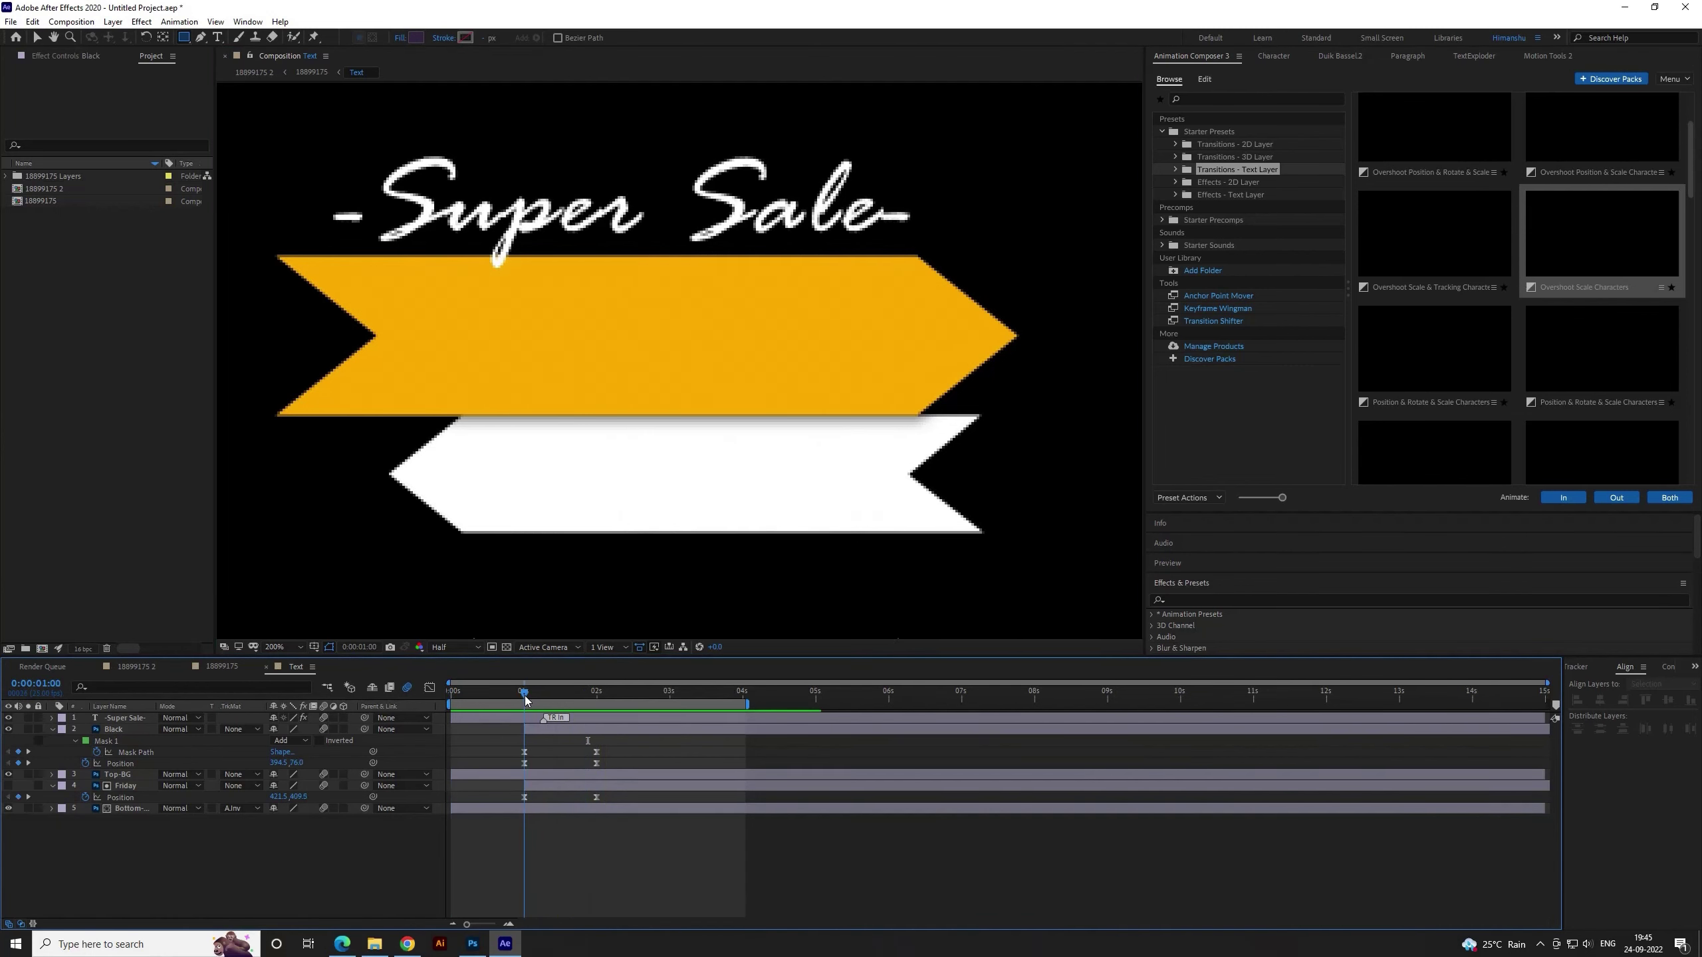
pyautogui.click(144, 742)
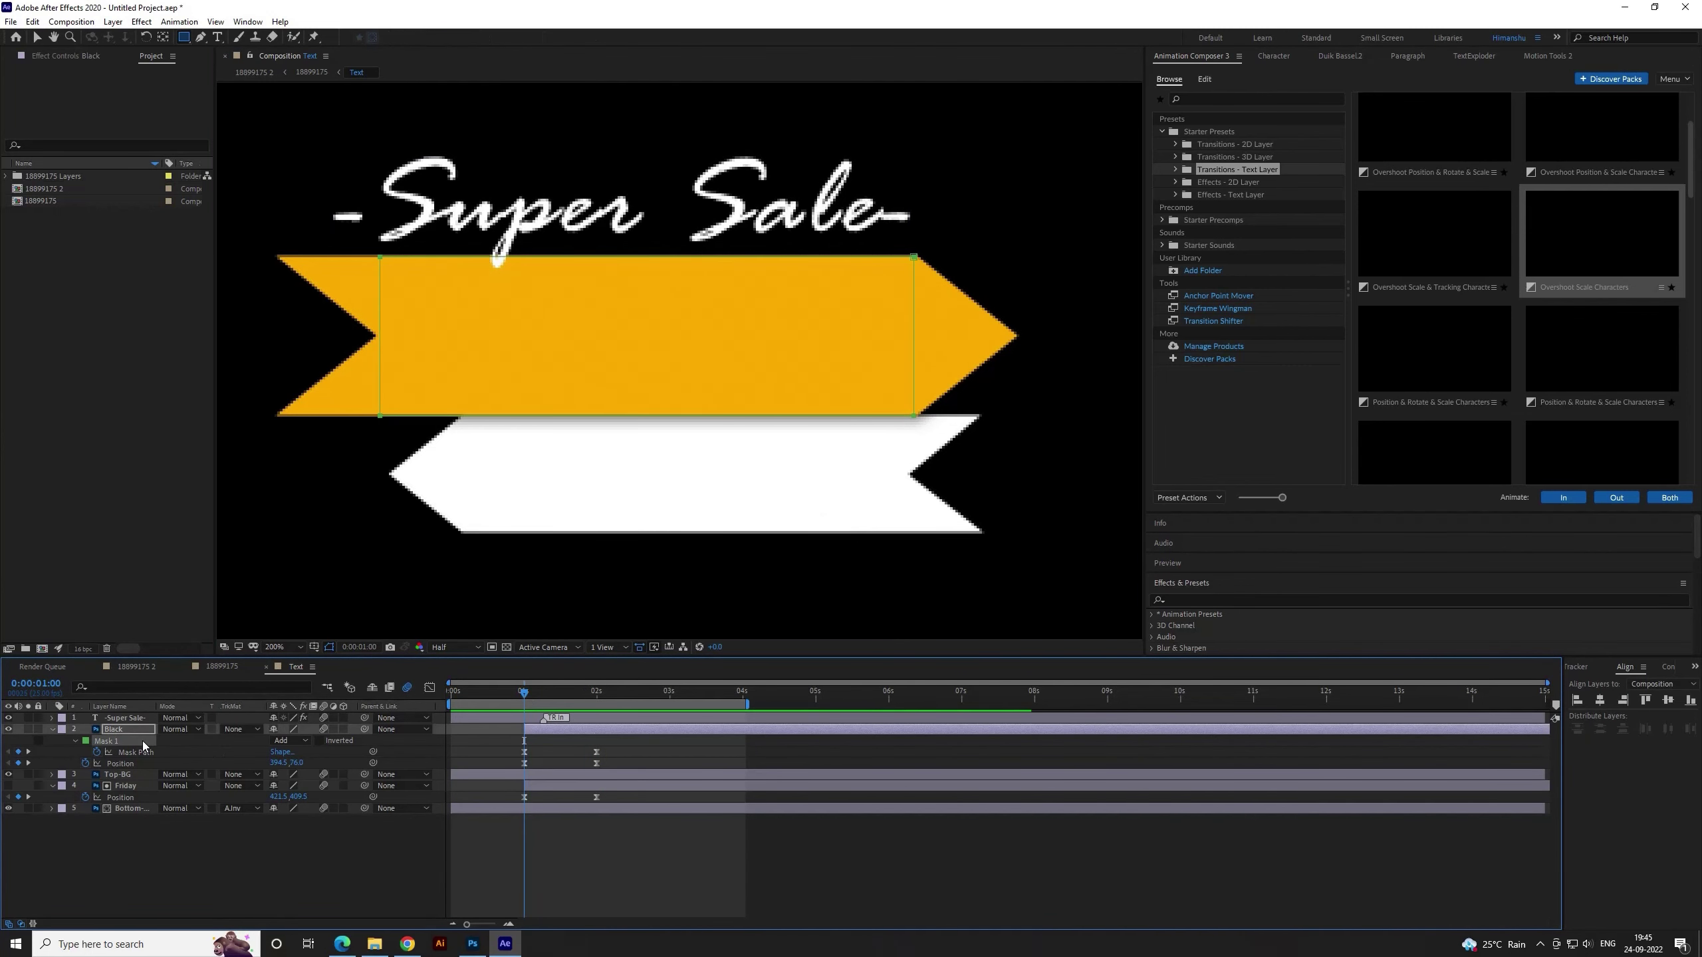
pyautogui.click(641, 756)
pyautogui.press('space')
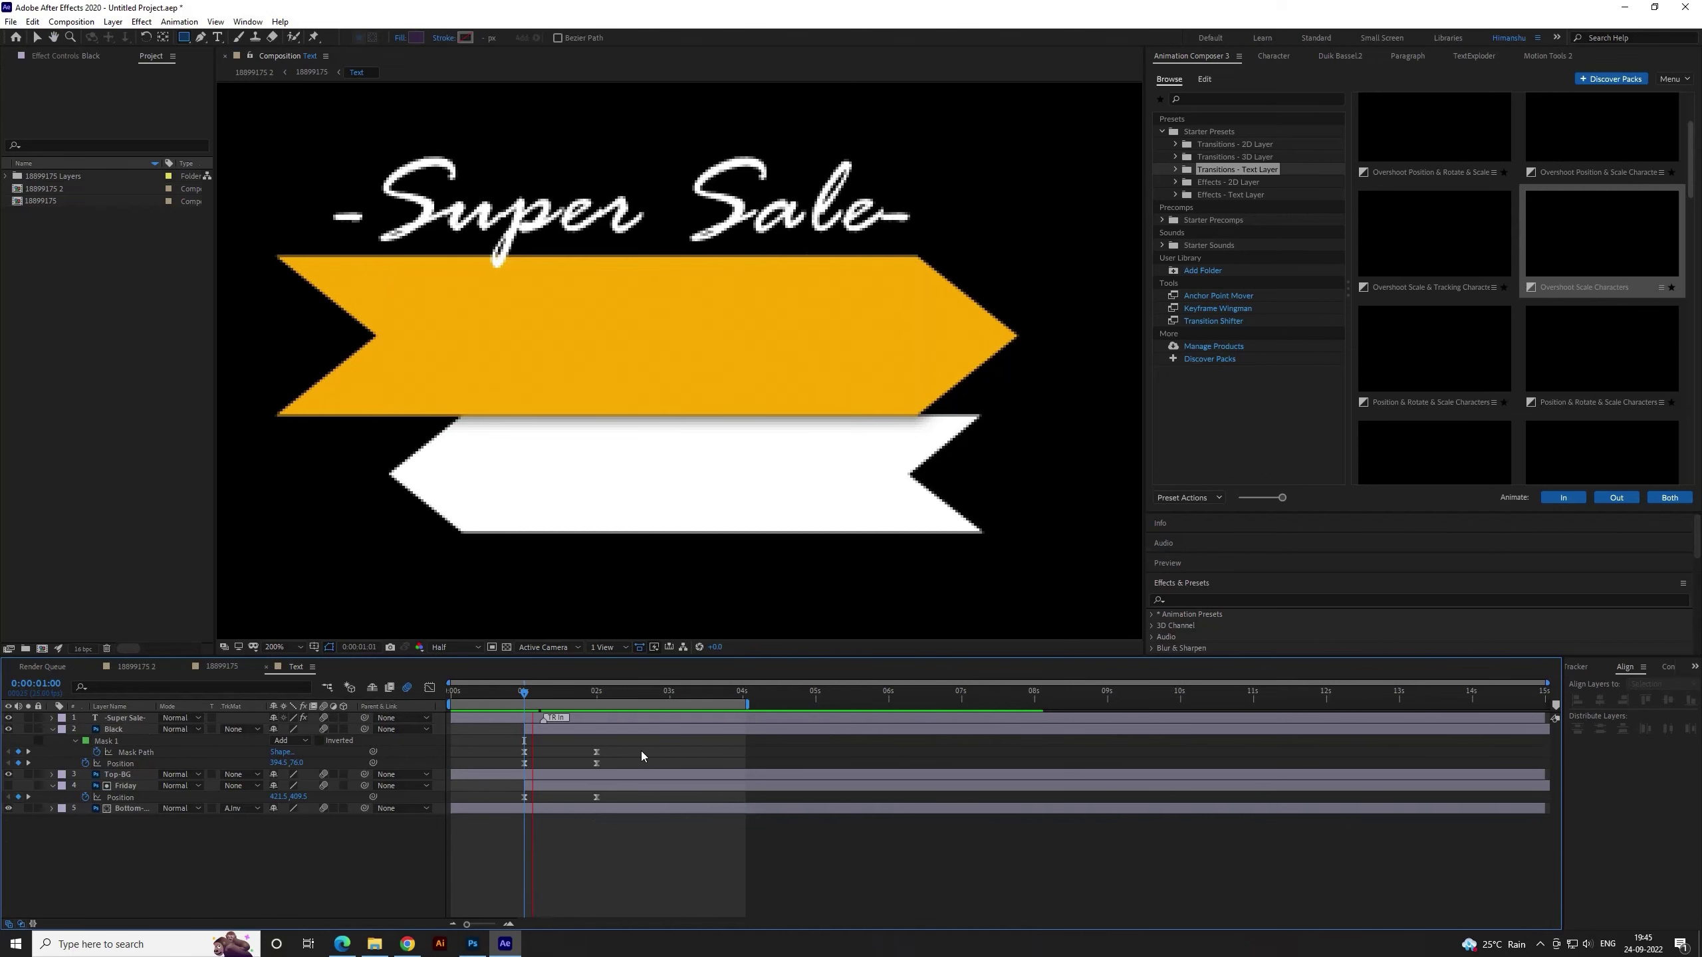
pyautogui.press('space')
# Scrub the Black layer animation between 1 and 2 seconds and preview it again
pyautogui.click(559, 694)
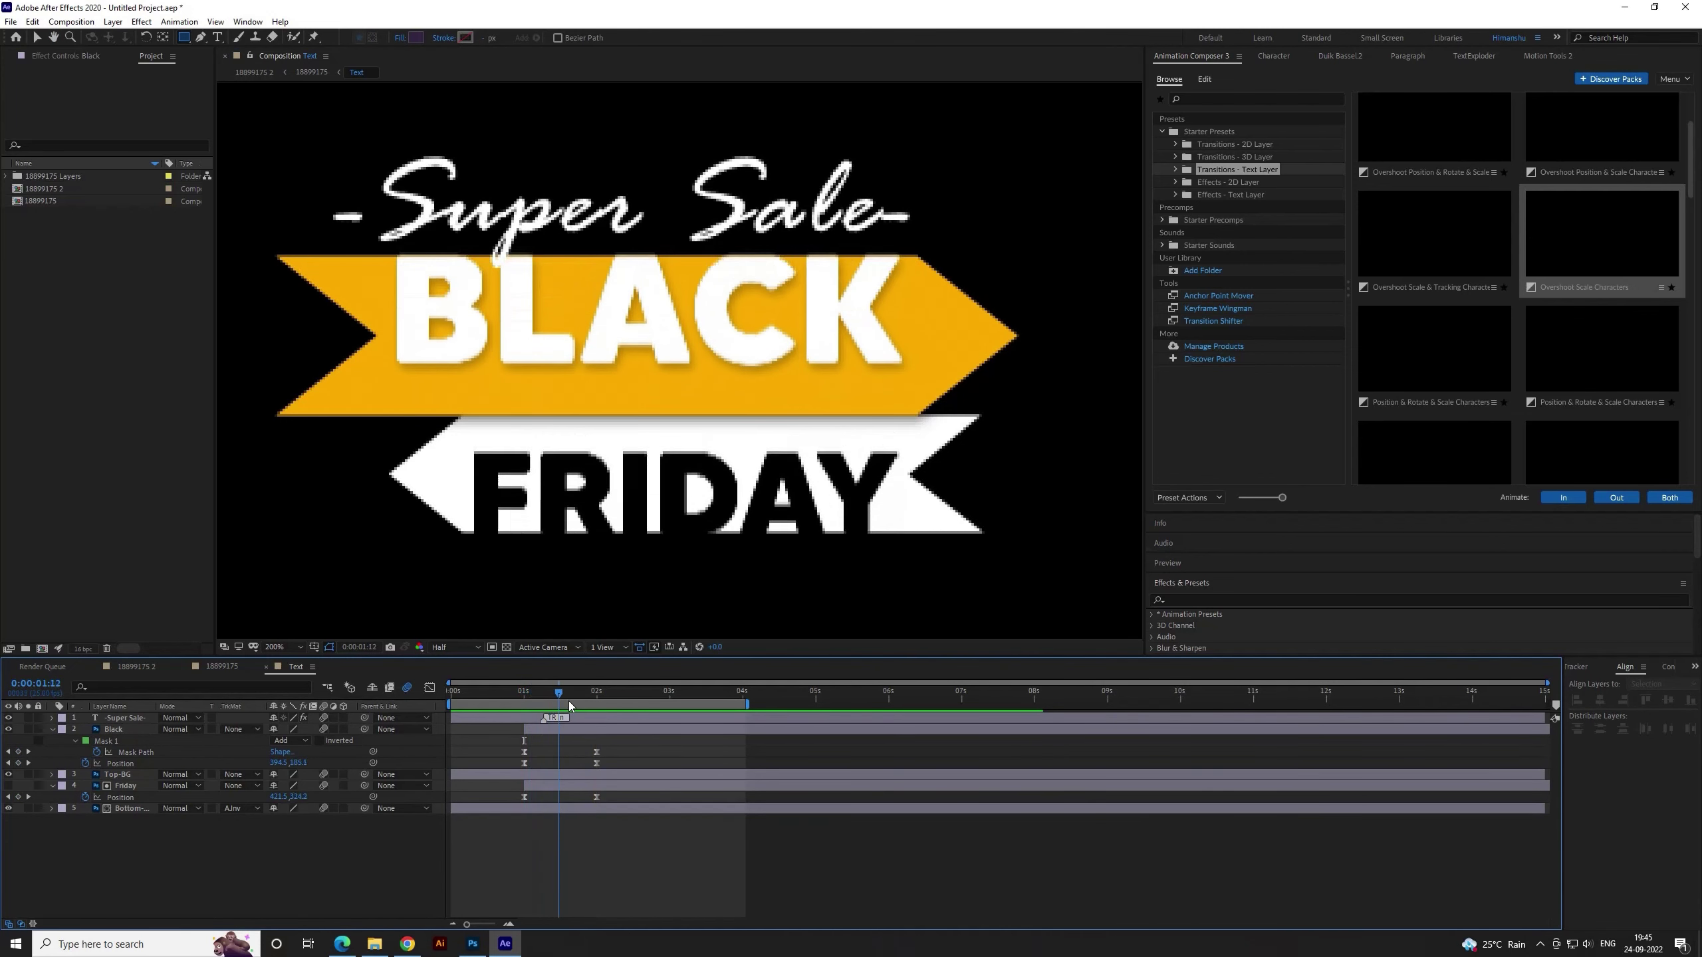
pyautogui.moveTo(570, 705); pyautogui.dragTo(600, 710)
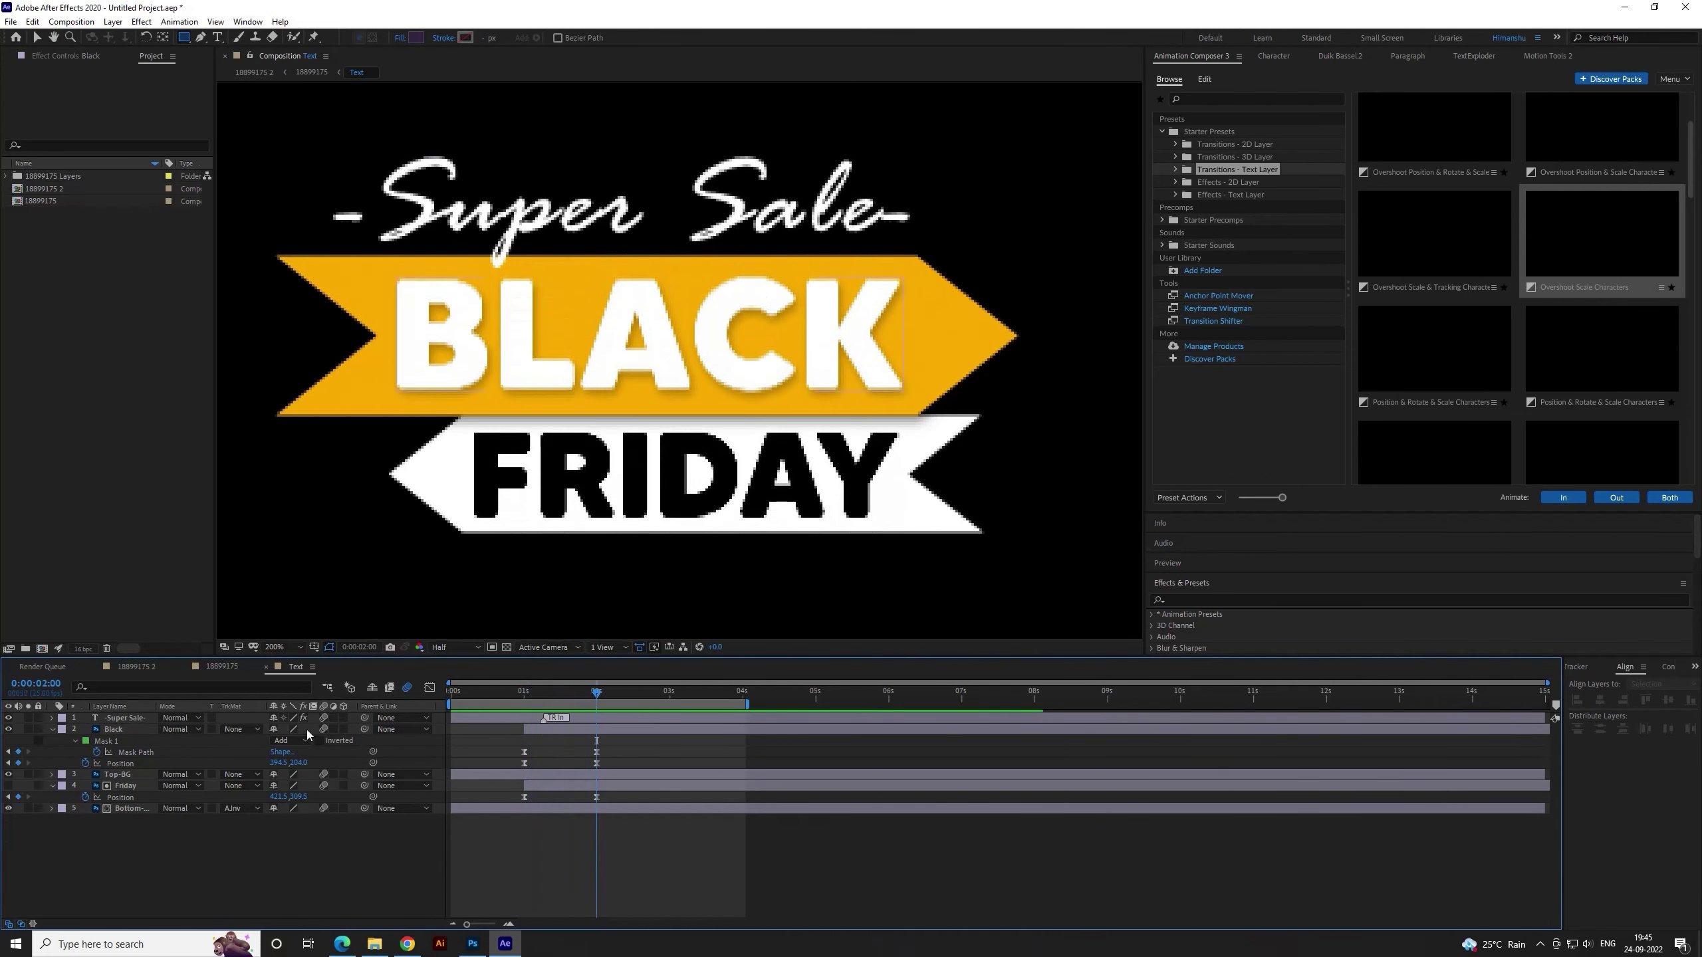
pyautogui.click(153, 732)
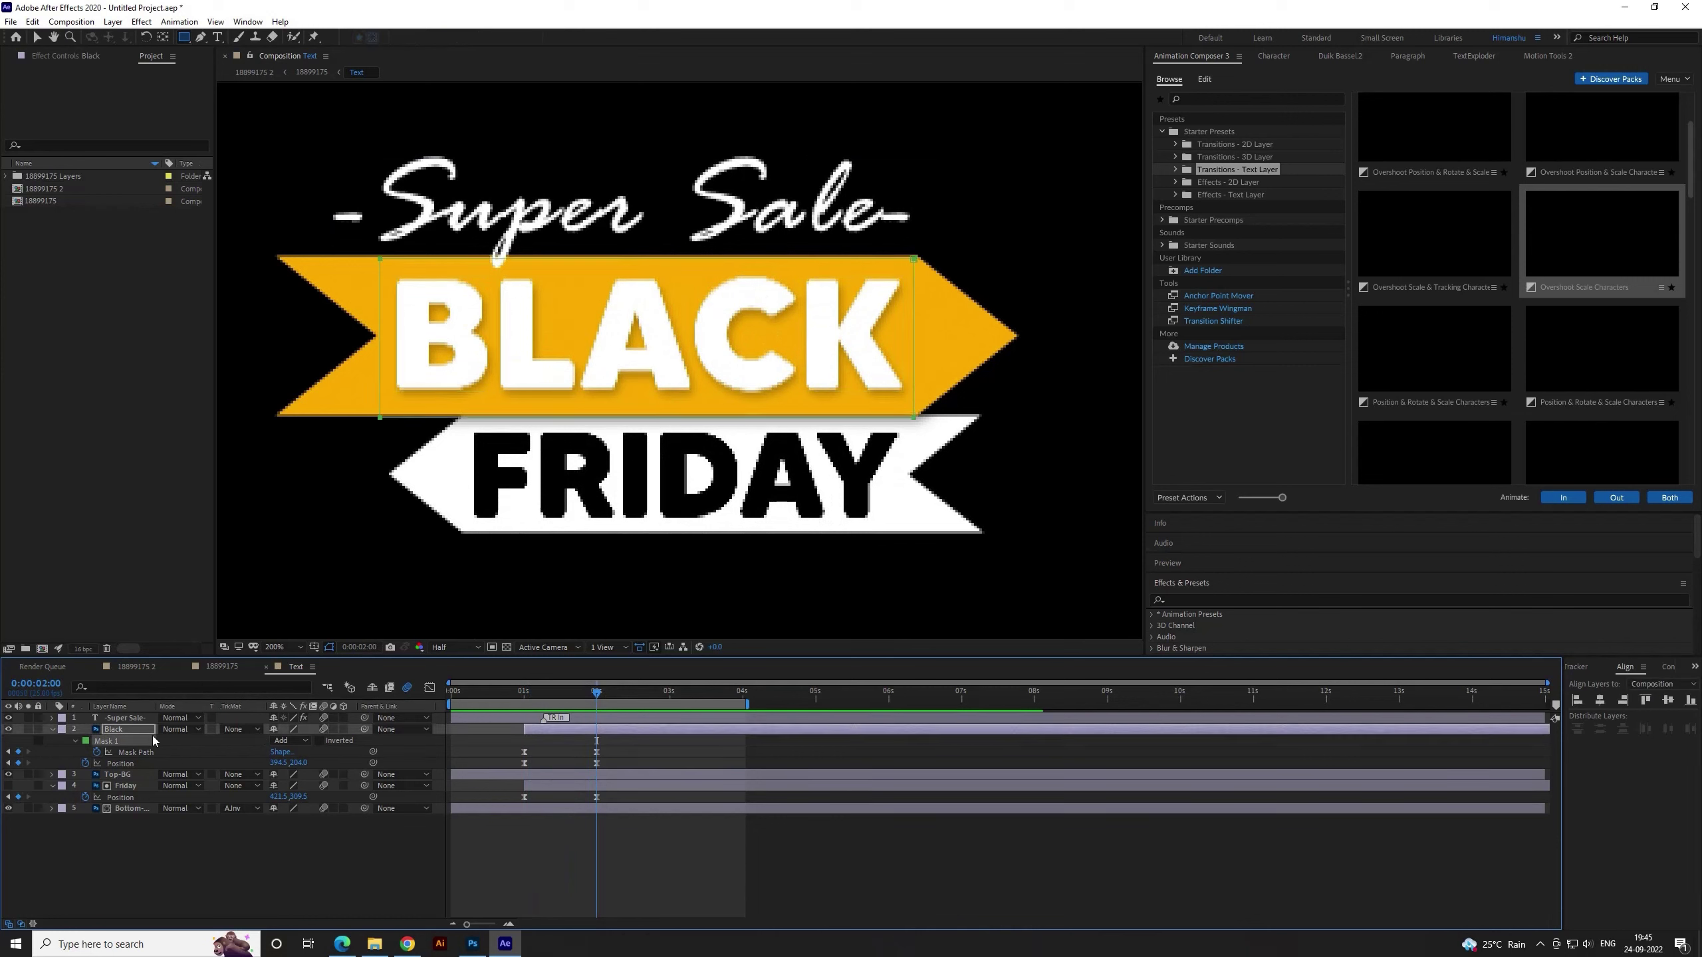
pyautogui.click(642, 749)
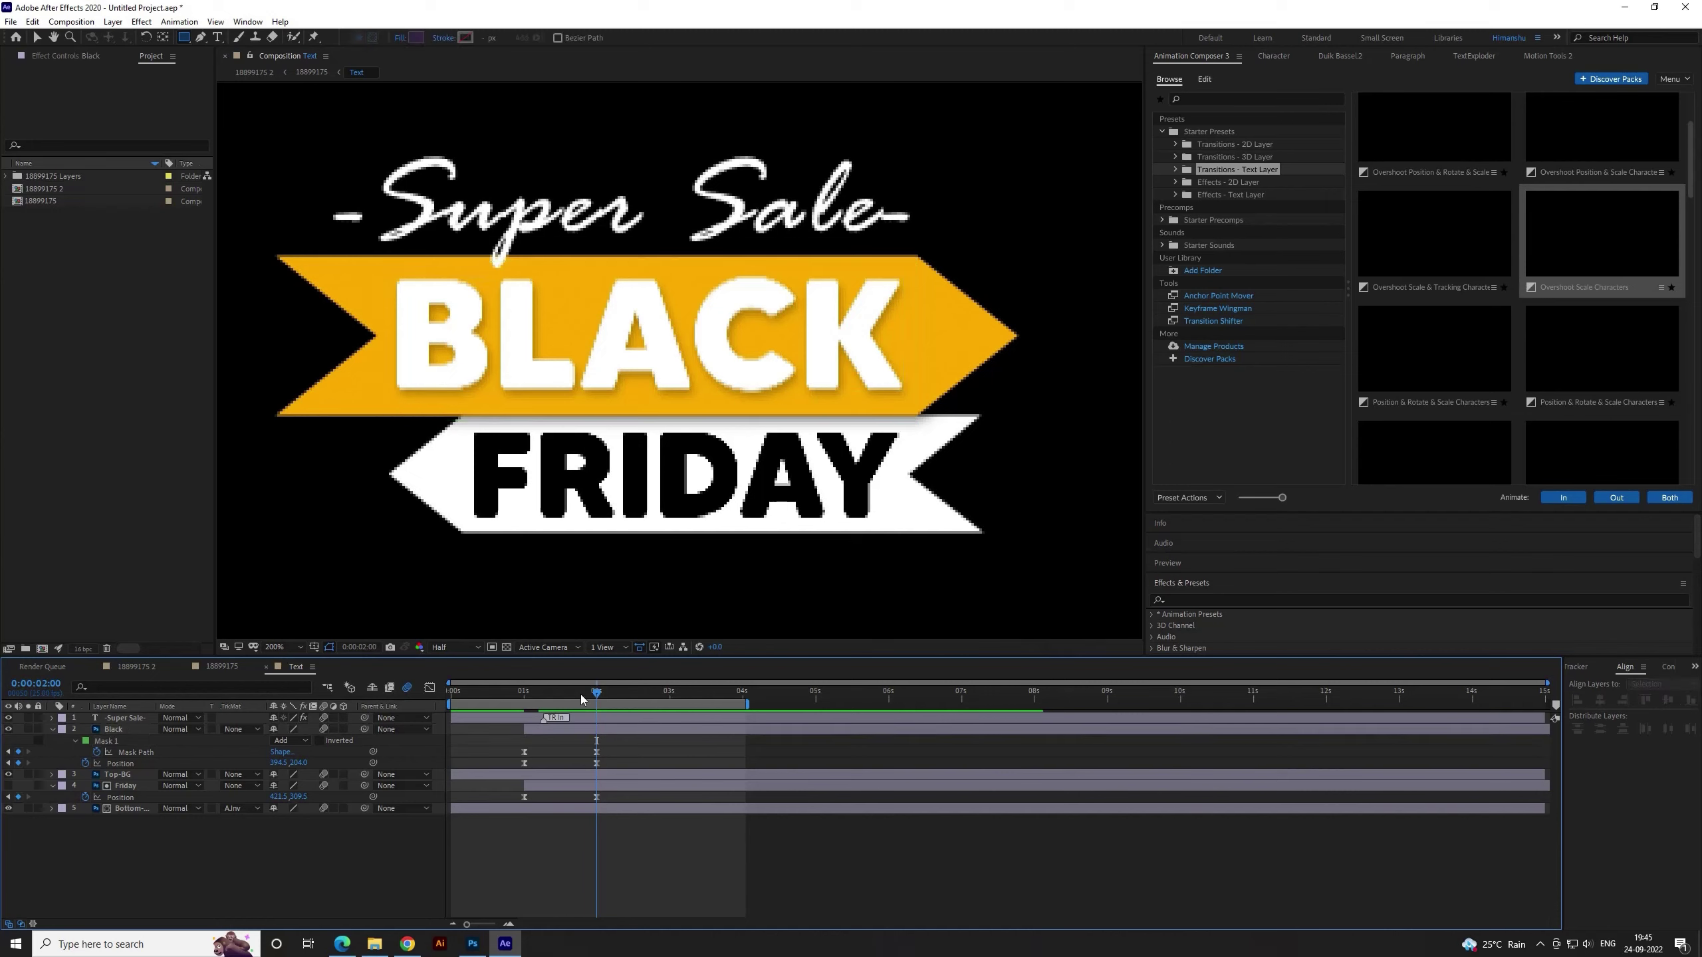
pyautogui.moveTo(578, 695); pyautogui.dragTo(540, 700)
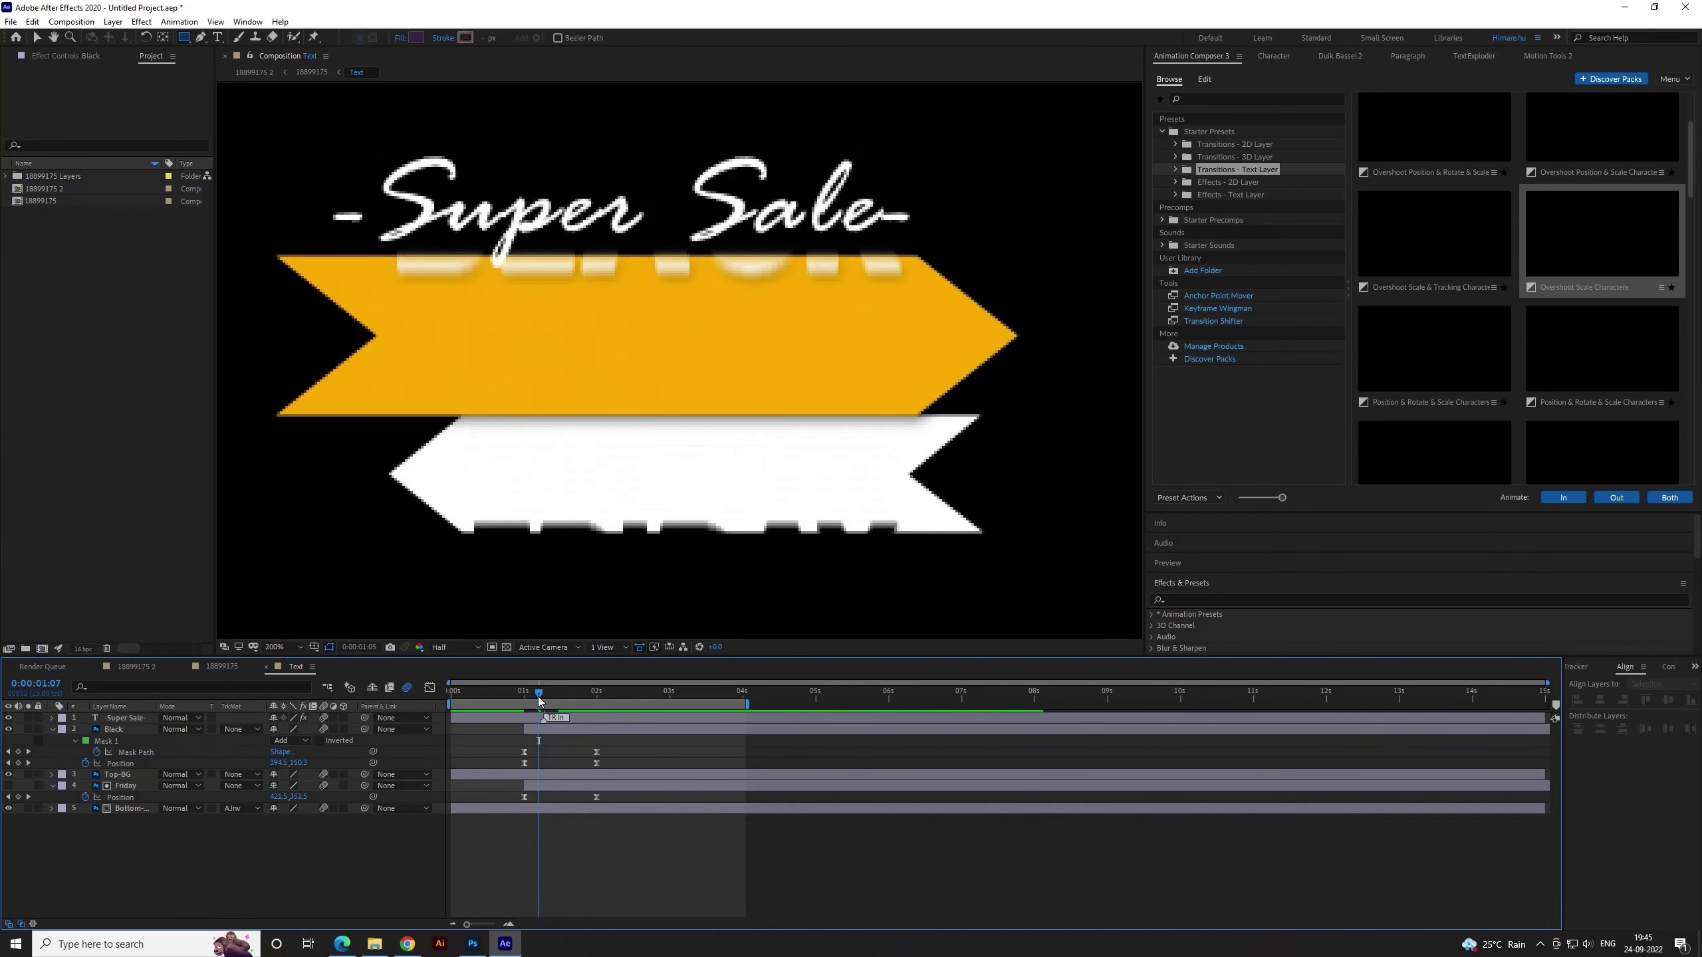
pyautogui.press('space')
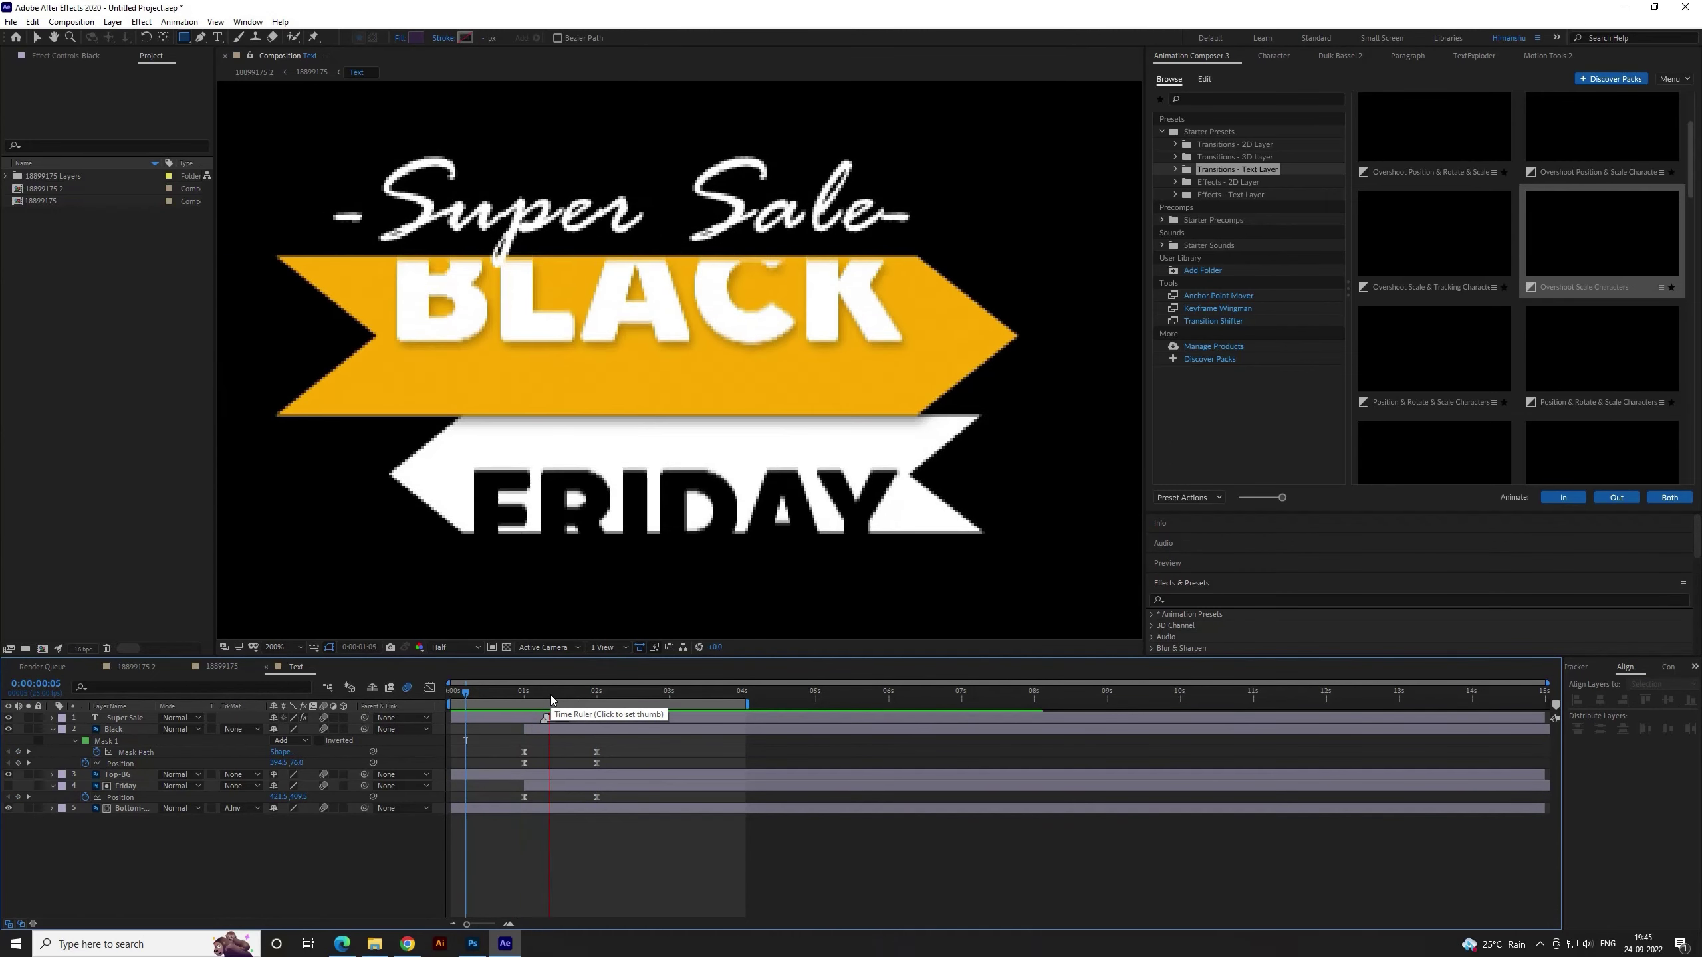
pyautogui.click(550, 695)
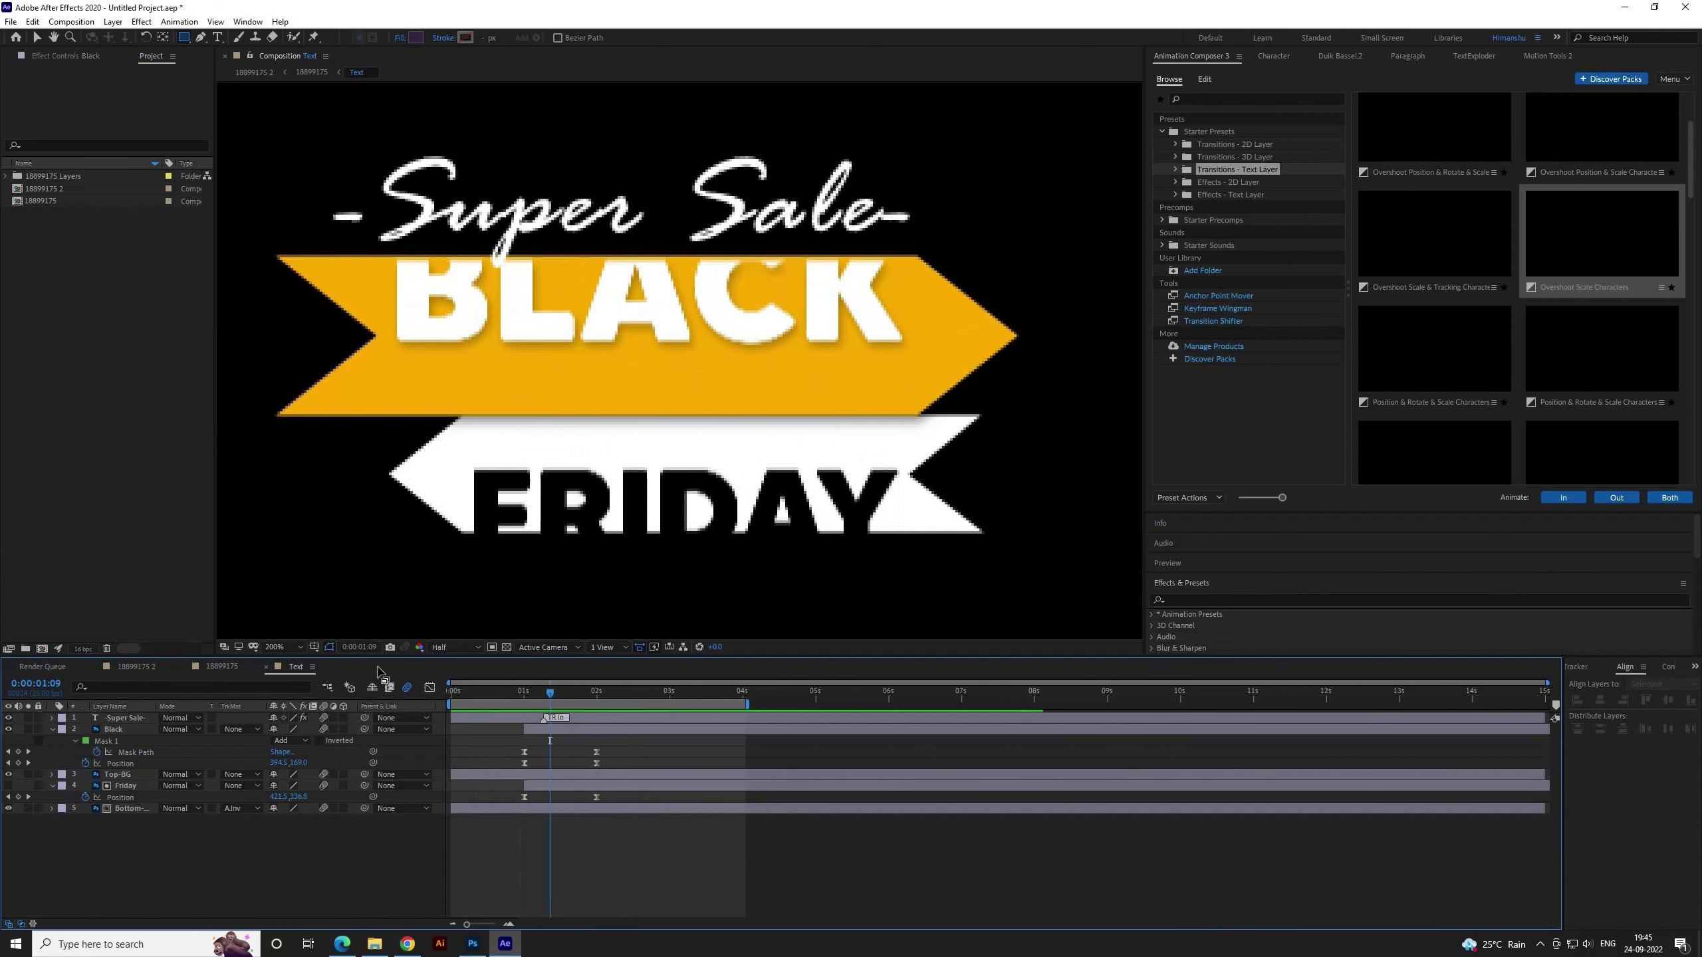
# Restore Full preview resolution and replay from about 0:00:01:06
pyautogui.click(448, 645)
pyautogui.click(457, 677)
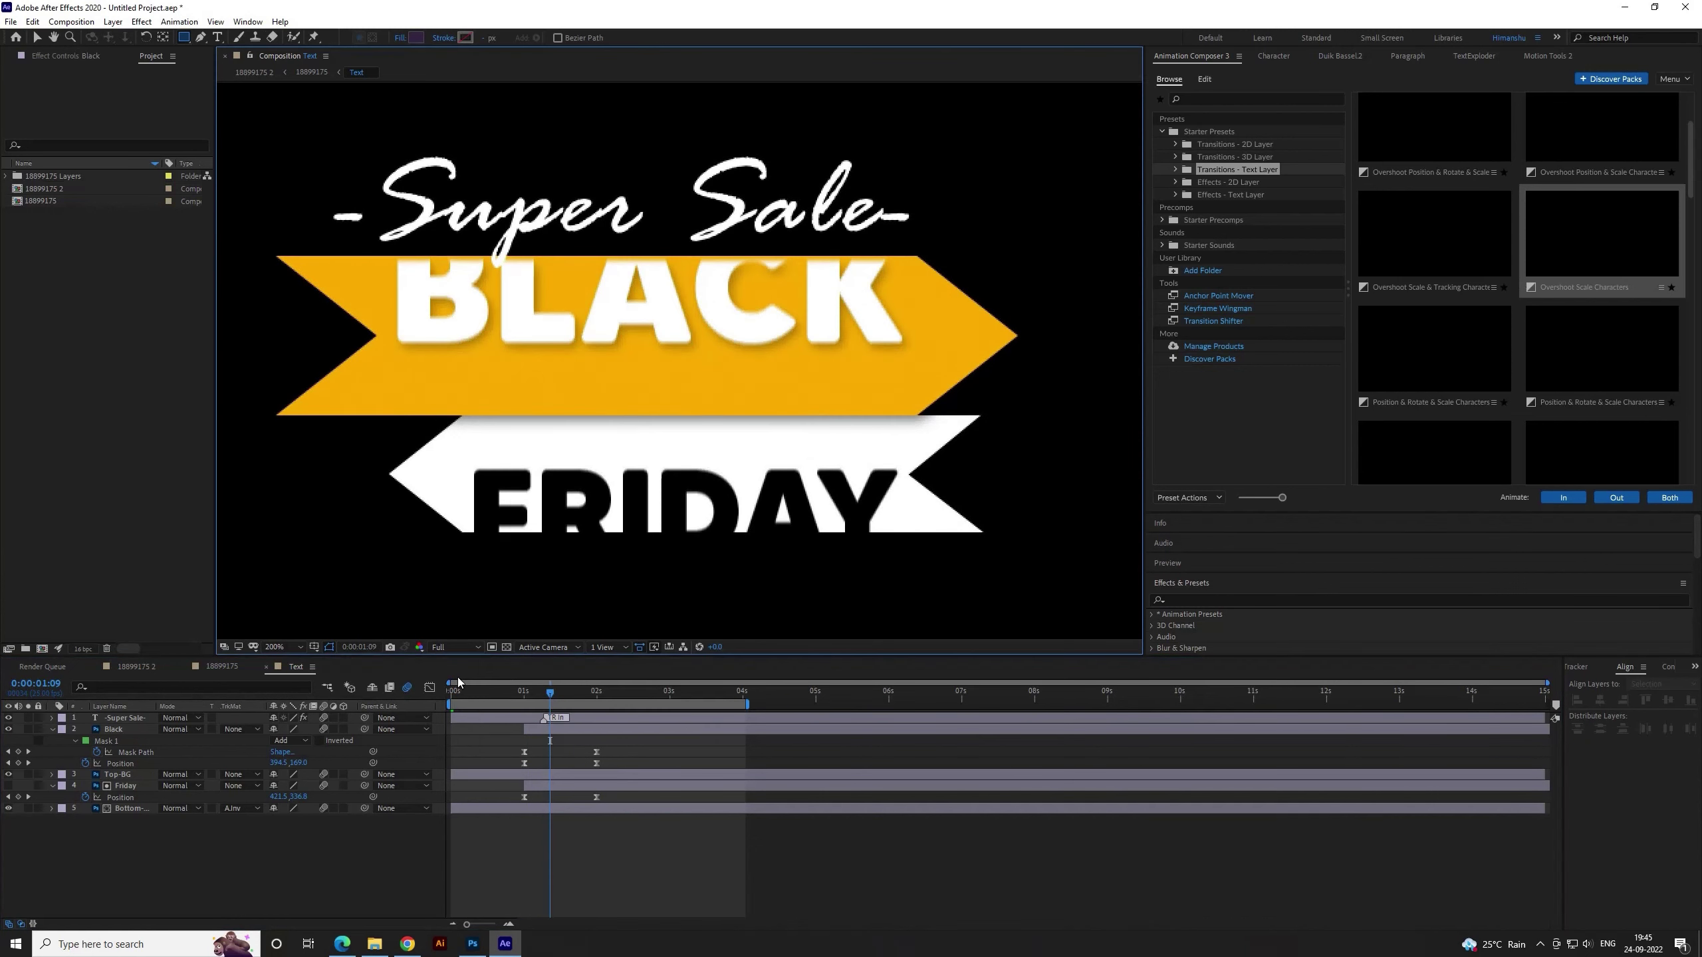
pyautogui.moveTo(550, 692); pyautogui.dragTo(524, 695)
pyautogui.press('space')
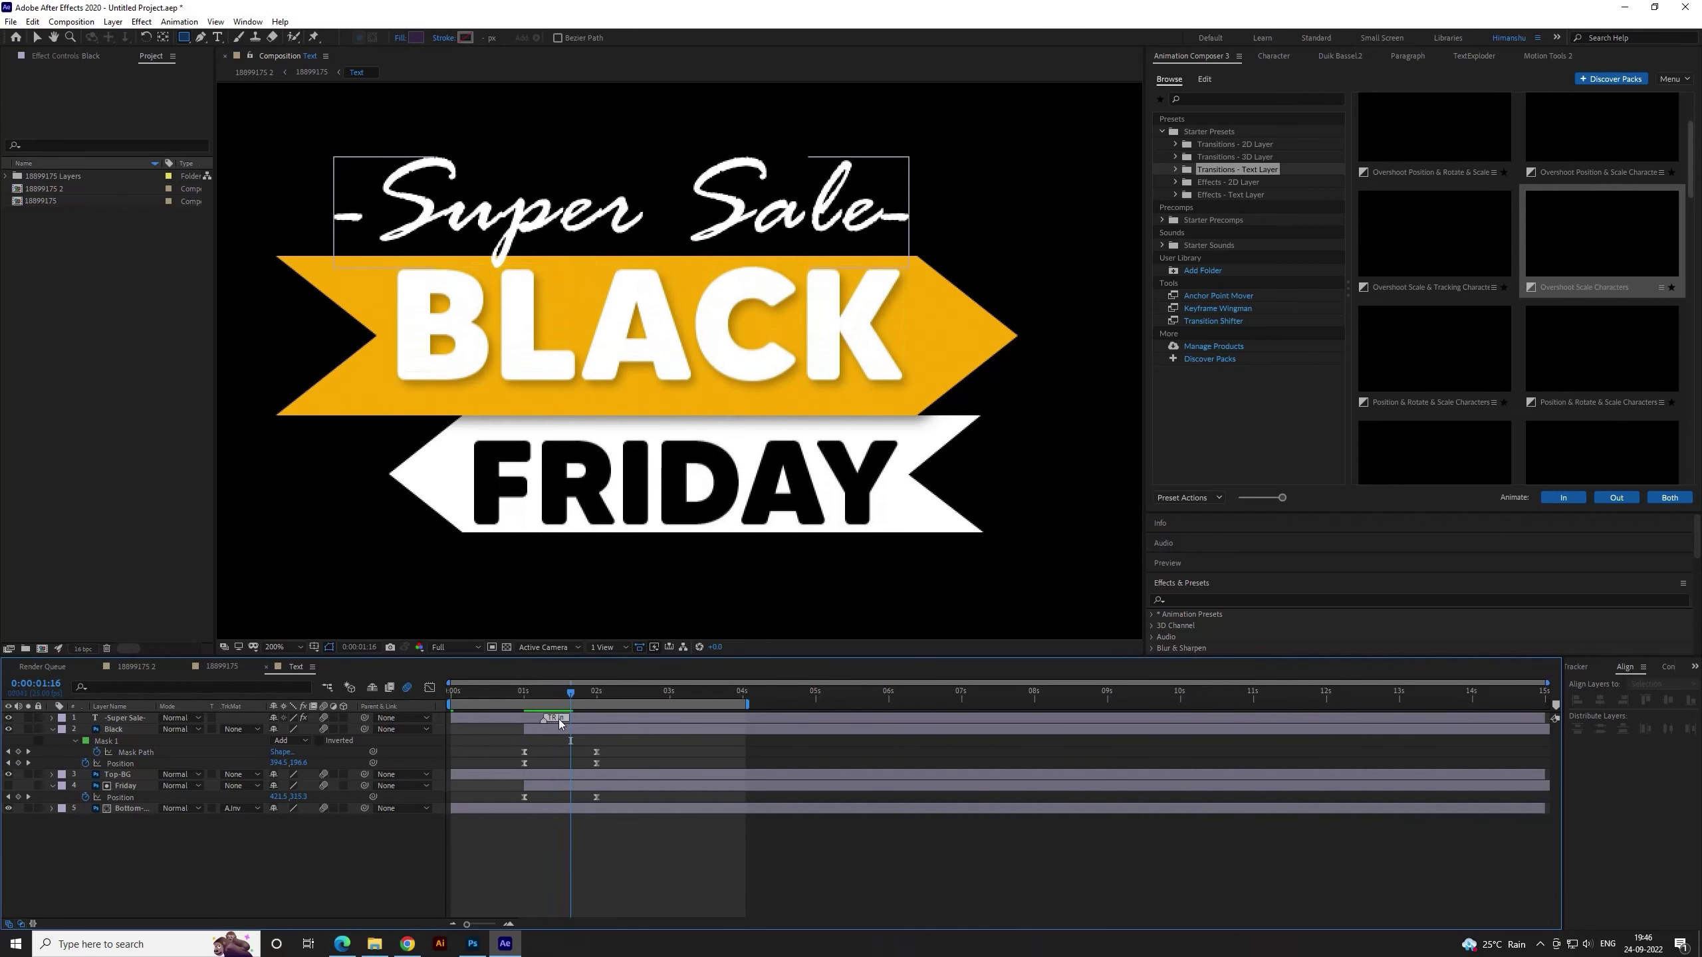
# Review the BLACK mask slide-in around 1 second, then bring up the viewer magnification choices
pyautogui.moveTo(545, 692)
pyautogui.mouseDown()
pyautogui.moveTo(524, 693)
pyautogui.moveTo(564, 694)
pyautogui.mouseUp()
pyautogui.click(537, 729)
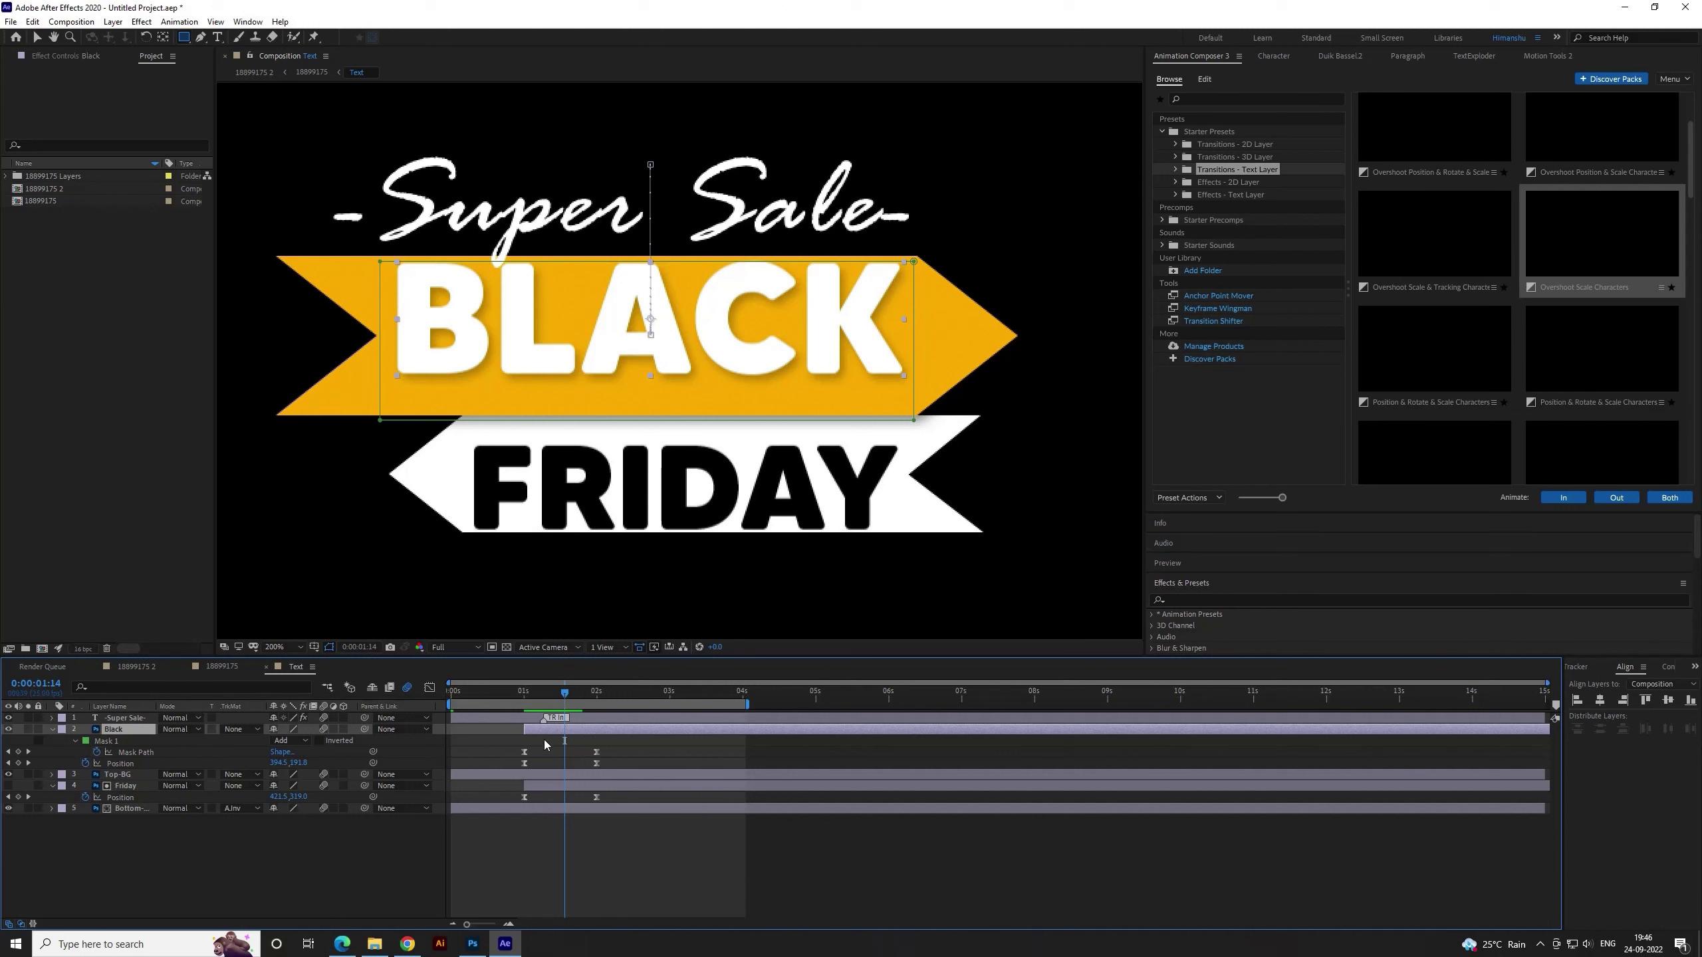
pyautogui.press('j')
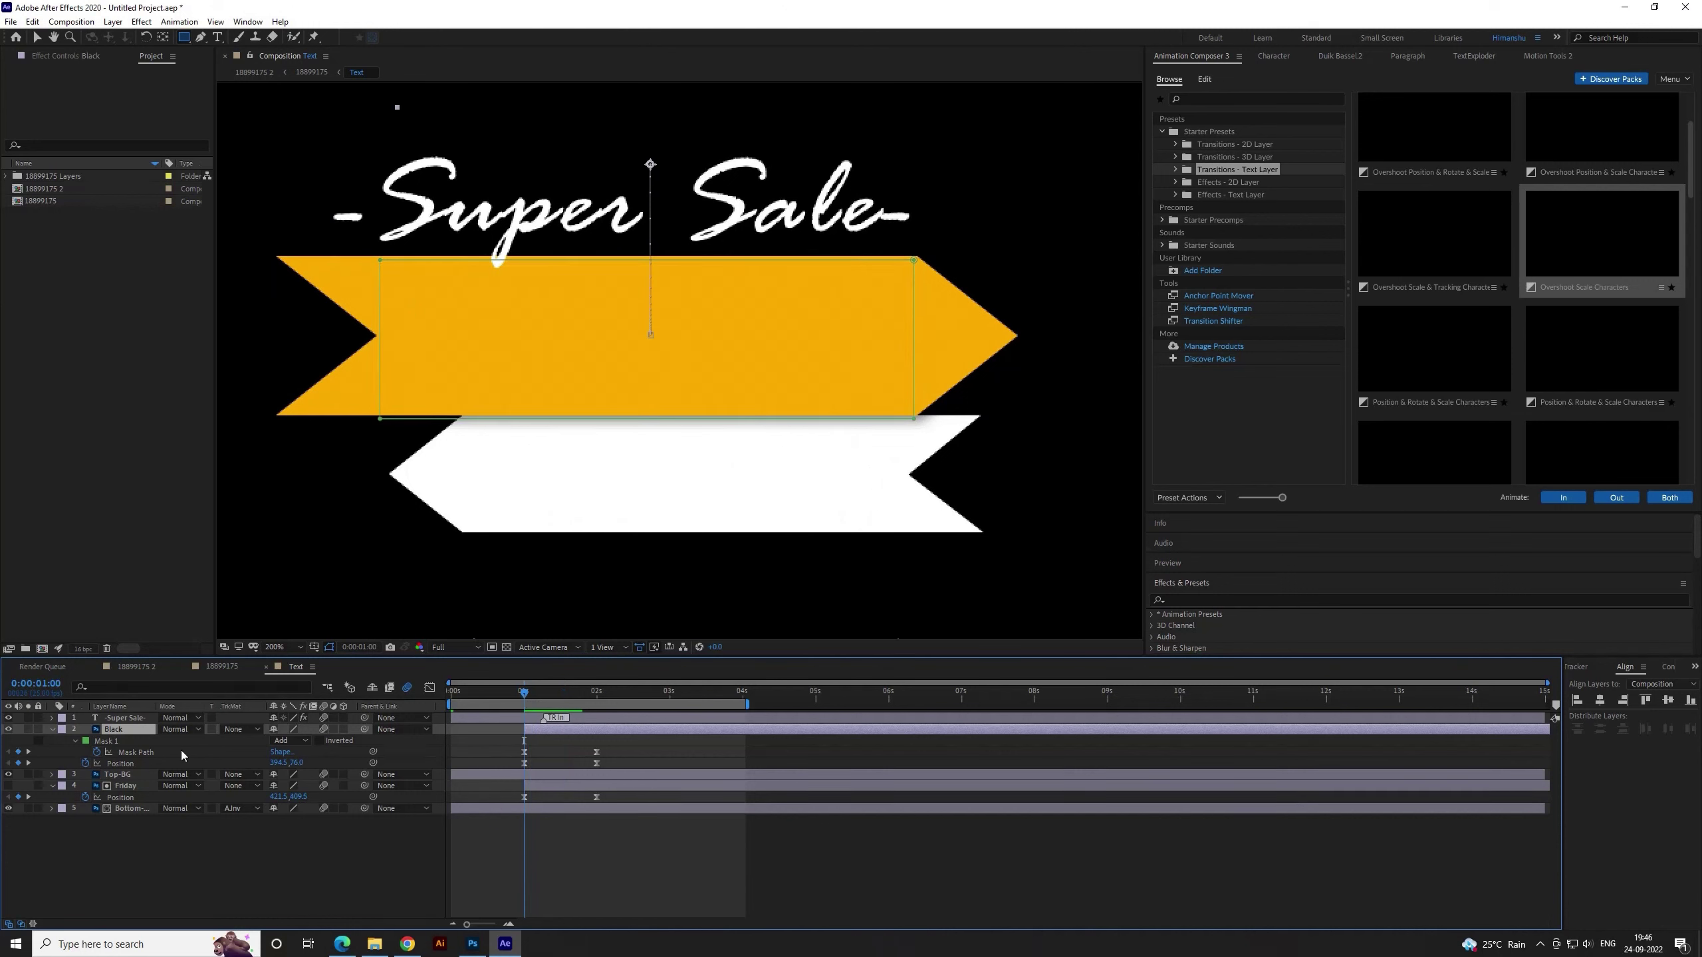
pyautogui.click(625, 759)
pyautogui.moveTo(526, 695)
pyautogui.mouseDown()
pyautogui.moveTo(568, 697)
pyautogui.moveTo(487, 695)
pyautogui.mouseUp()
pyautogui.press('space')
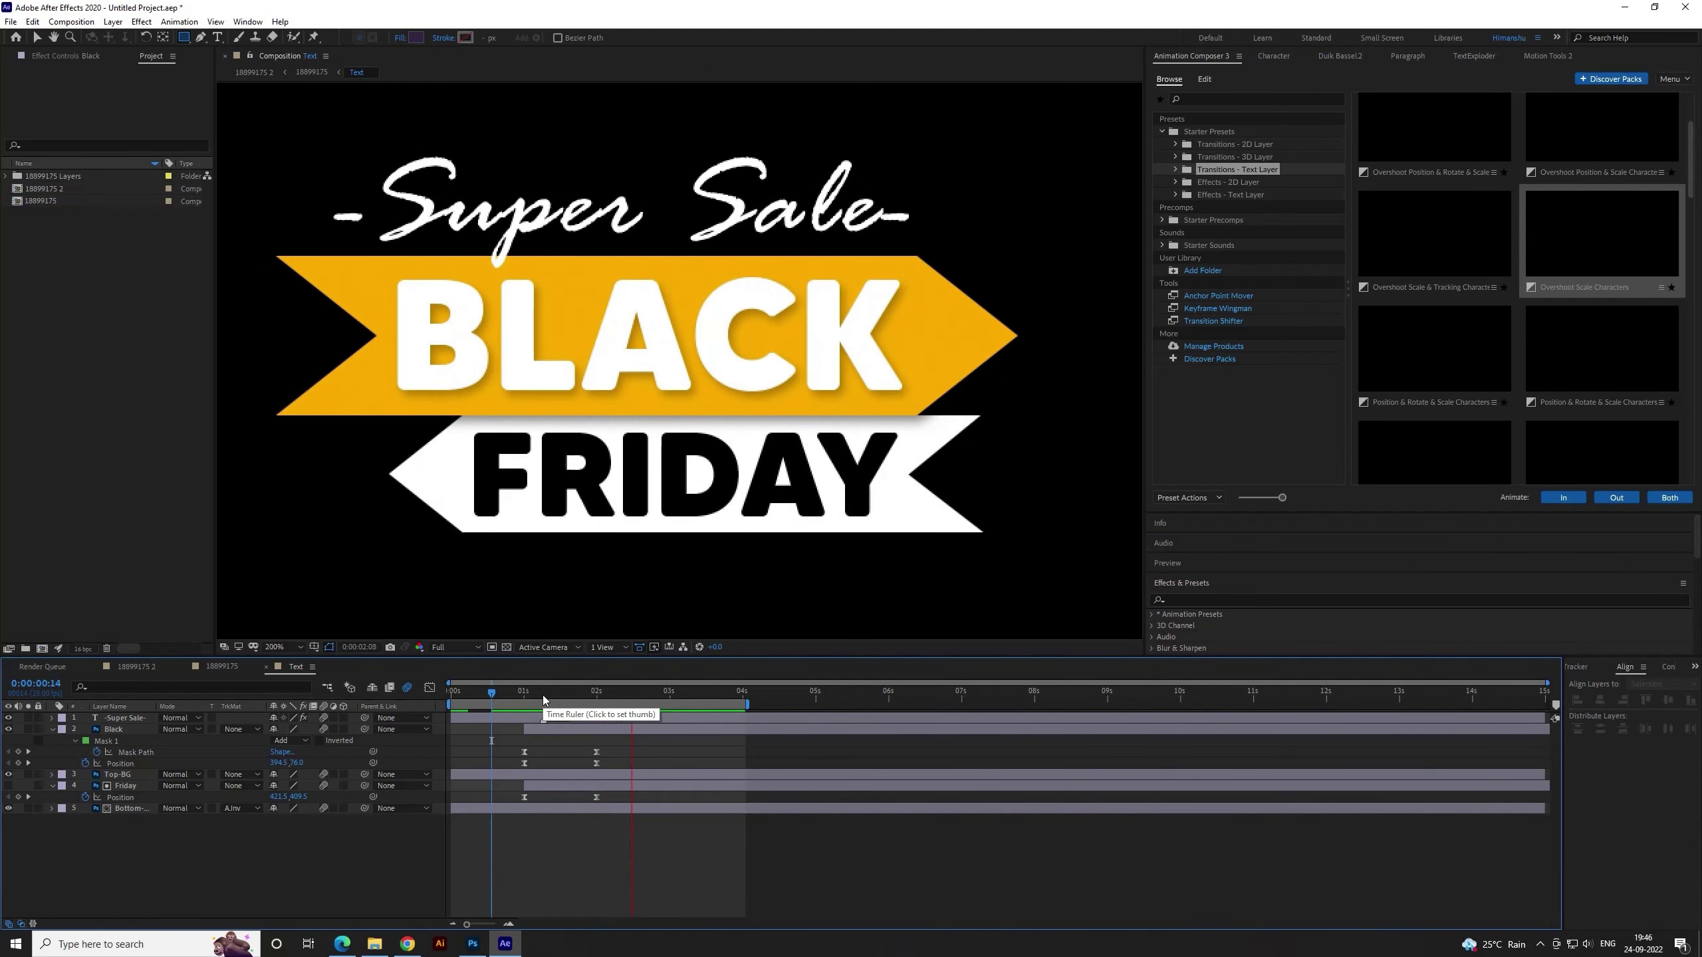
pyautogui.click(543, 695)
pyautogui.click(290, 647)
# Fit the composition in the viewer and preview the animation from the start
pyautogui.click(322, 662)
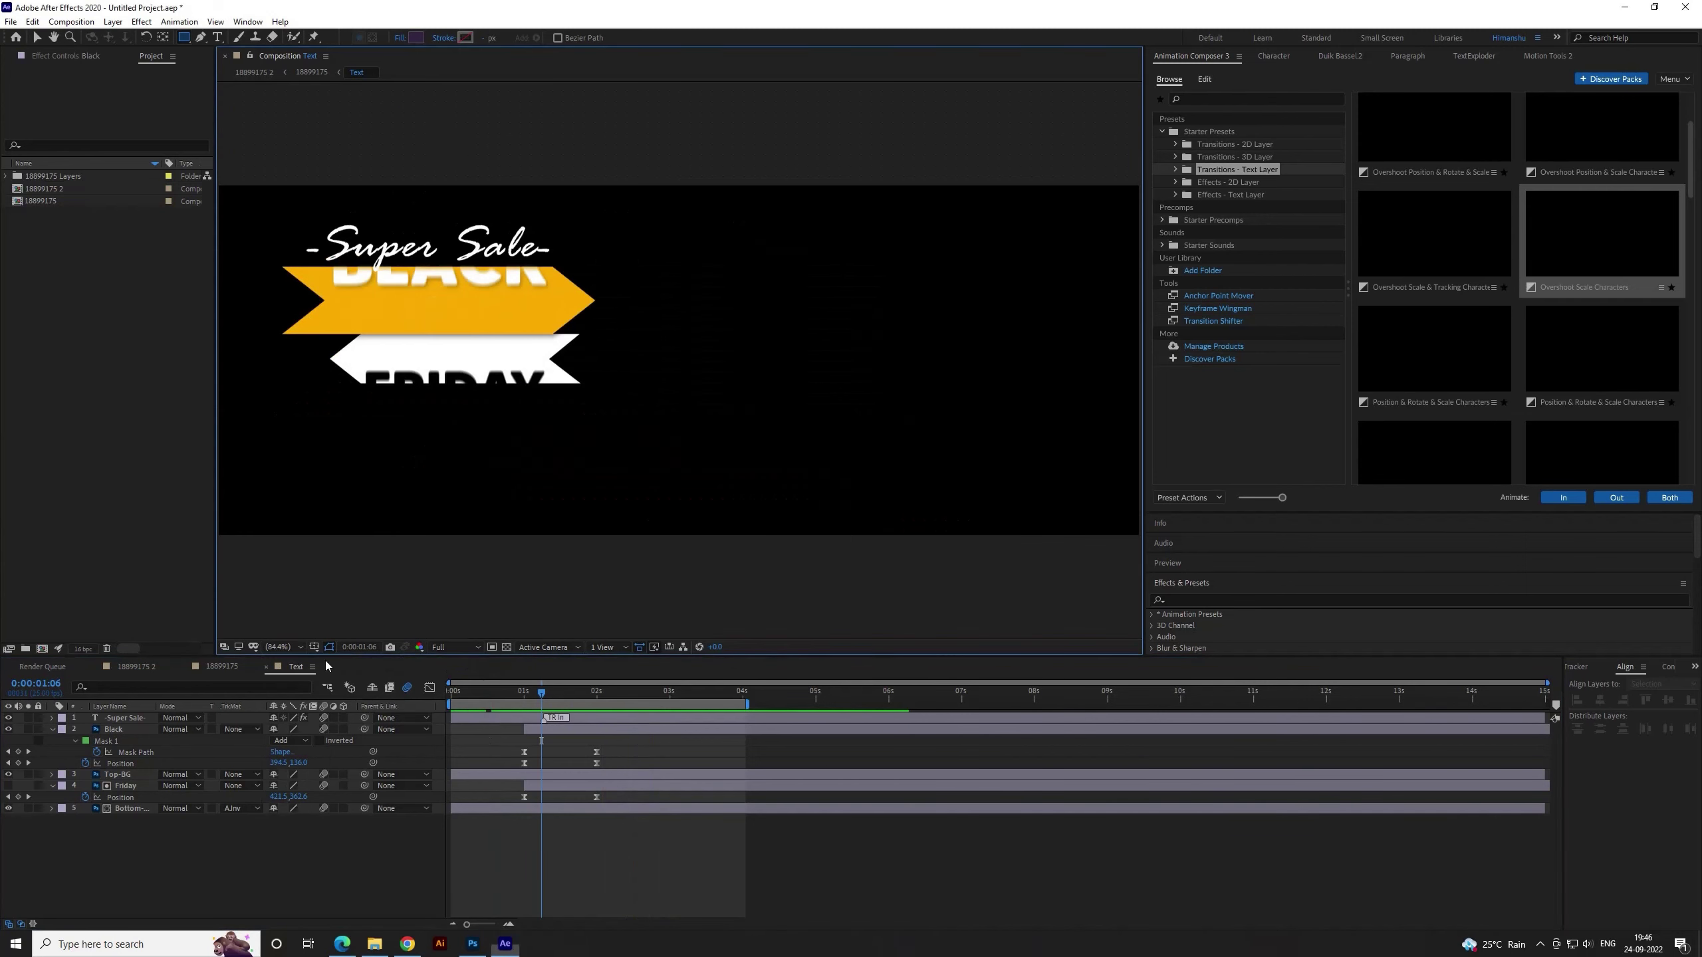
pyautogui.moveTo(492, 692); pyautogui.dragTo(453, 695)
pyautogui.press('space')
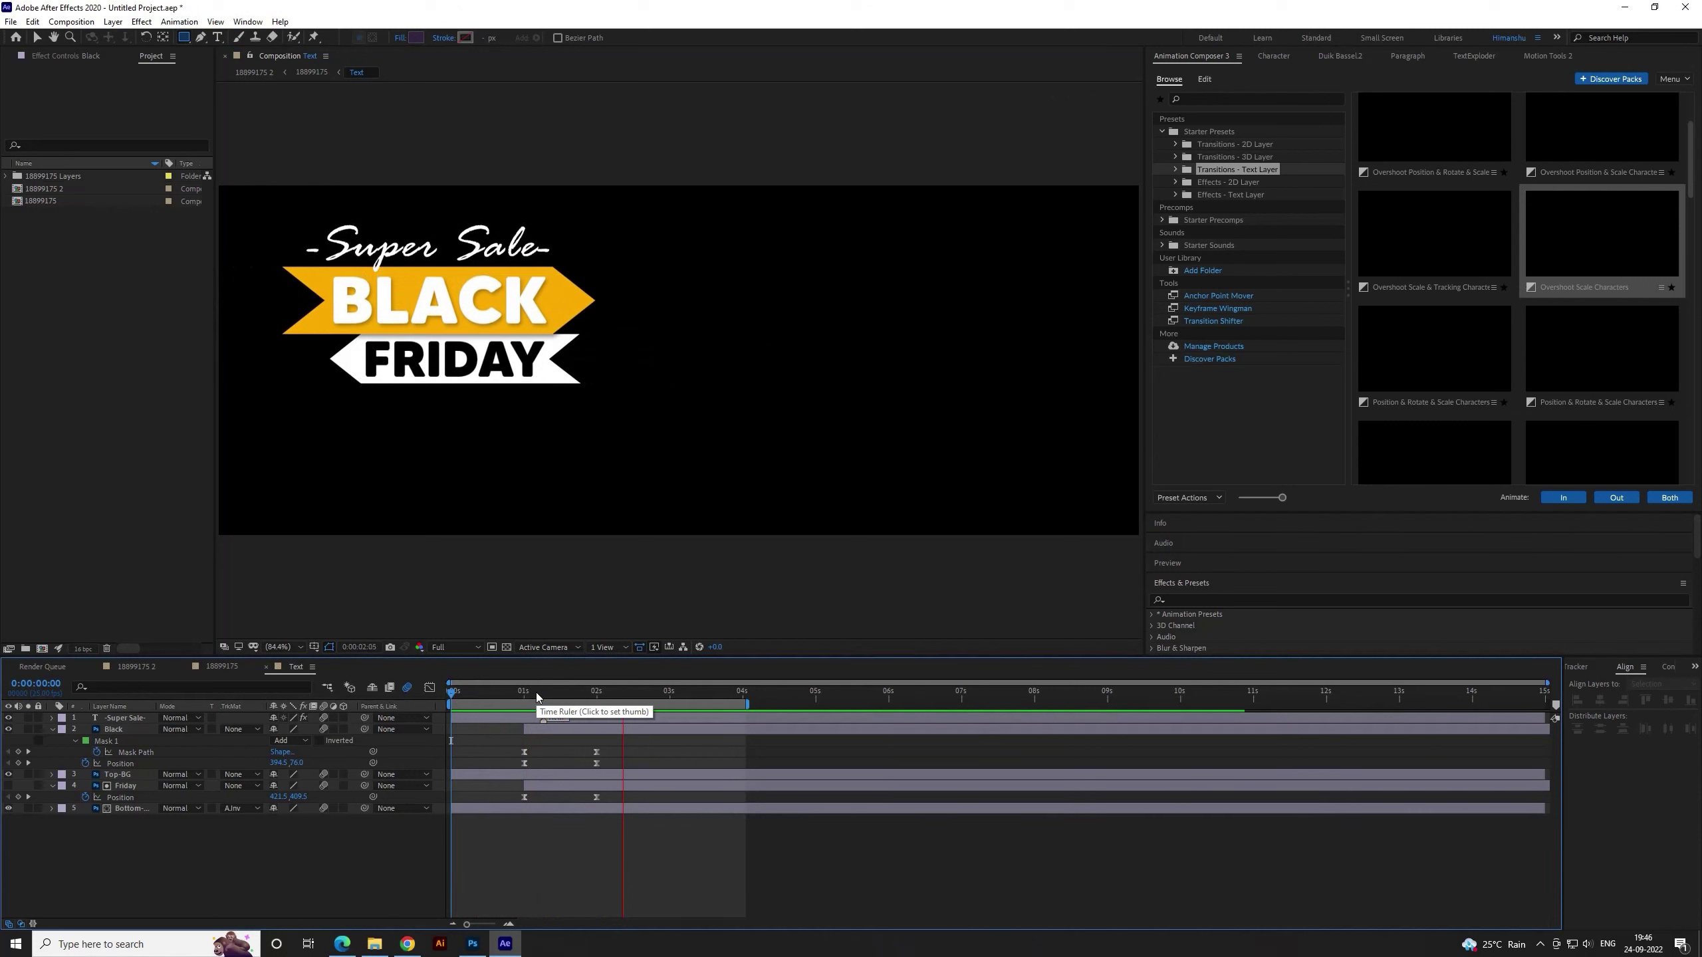
pyautogui.moveTo(536, 692)
pyautogui.mouseDown()
pyautogui.moveTo(475, 692)
pyautogui.moveTo(544, 692)
pyautogui.mouseUp()
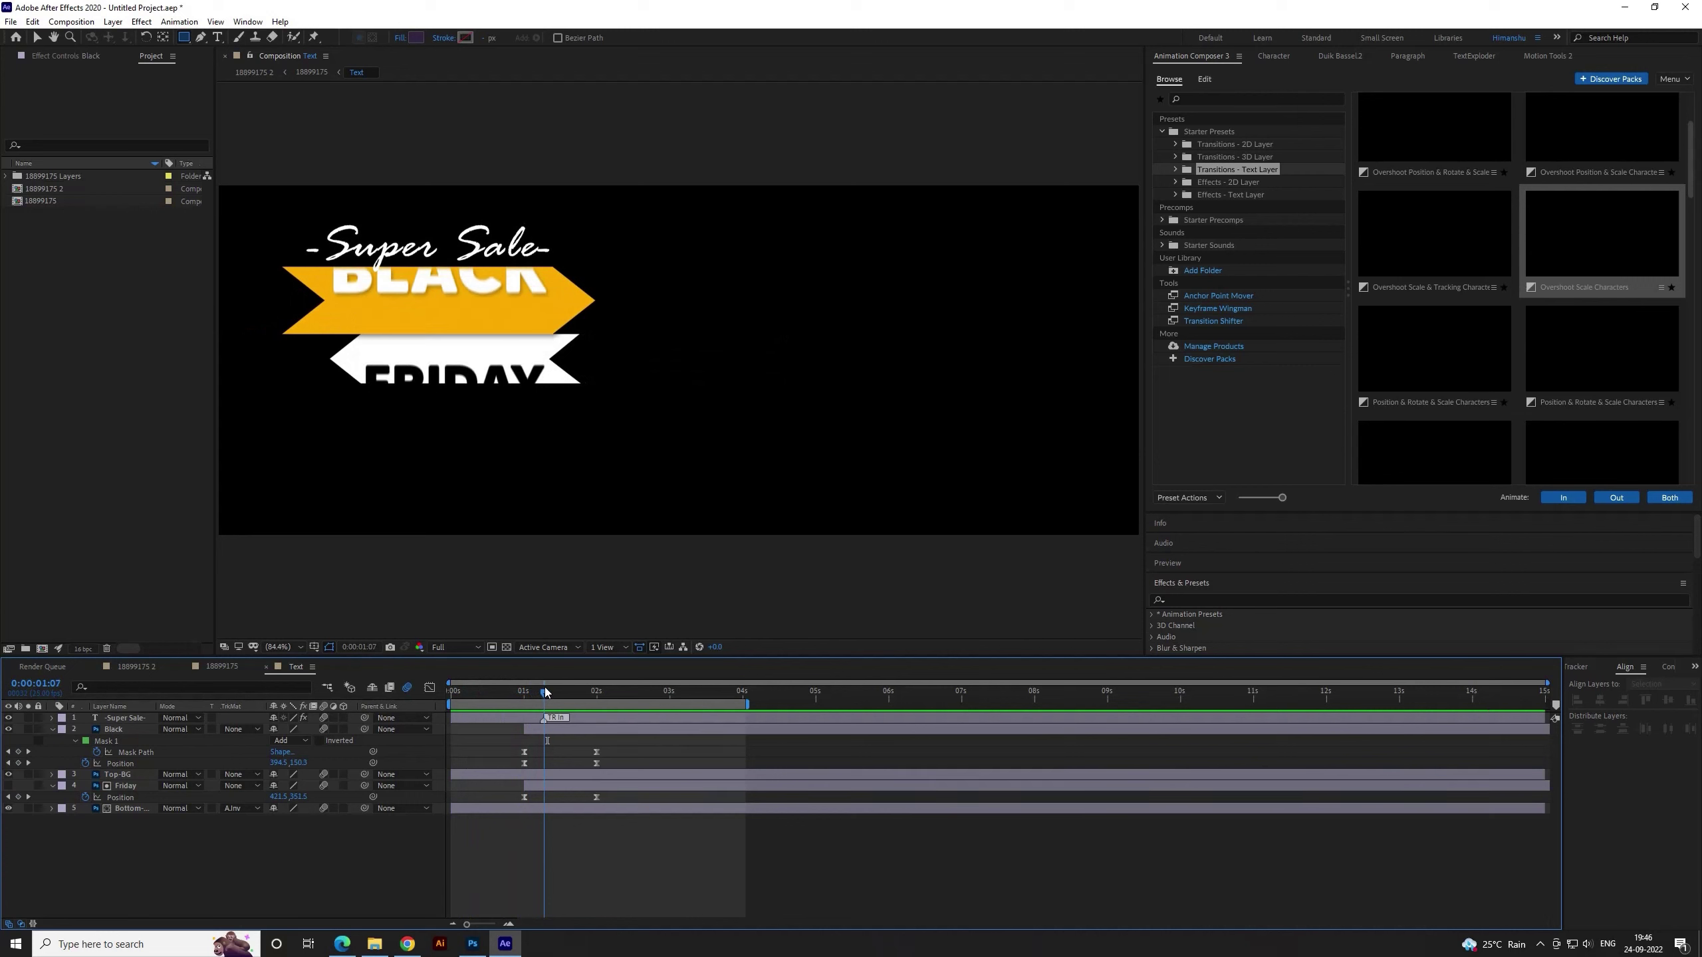
# Shift the Black, Top-BG, Friday and Bottom layers about one second later, then return to the start
pyautogui.click(580, 728)
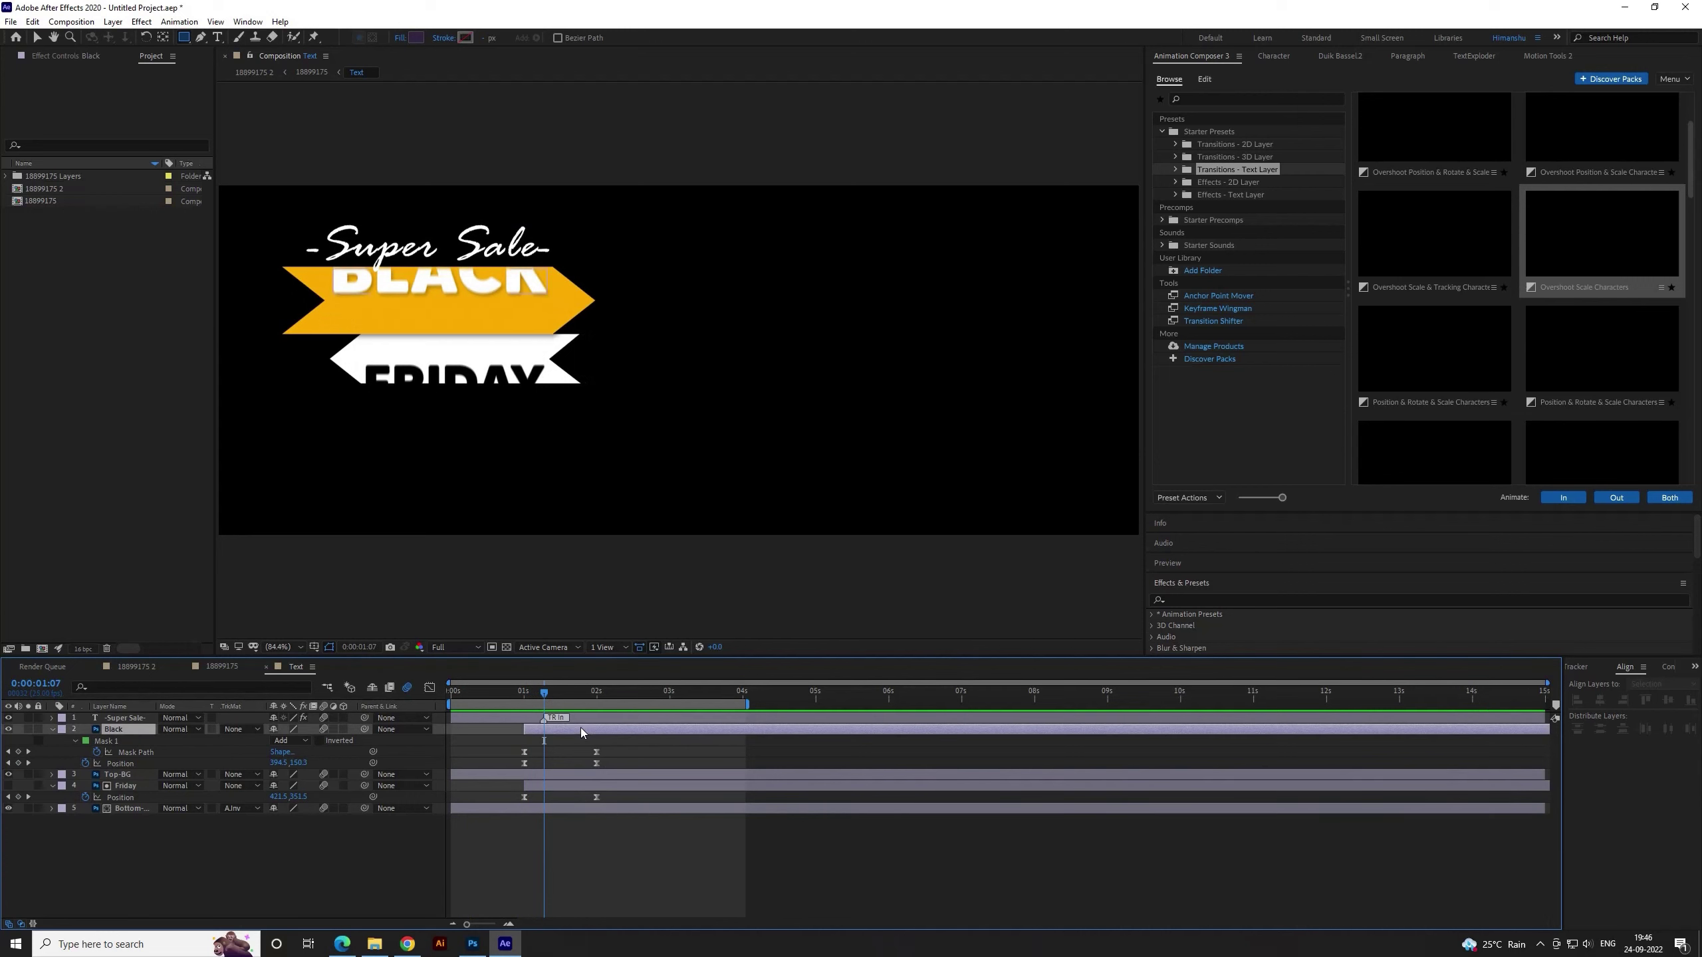
pyautogui.keyDown('shift'); pyautogui.click(568, 810); pyautogui.keyUp('shift')
pyautogui.moveTo(524, 771); pyautogui.dragTo(617, 781)
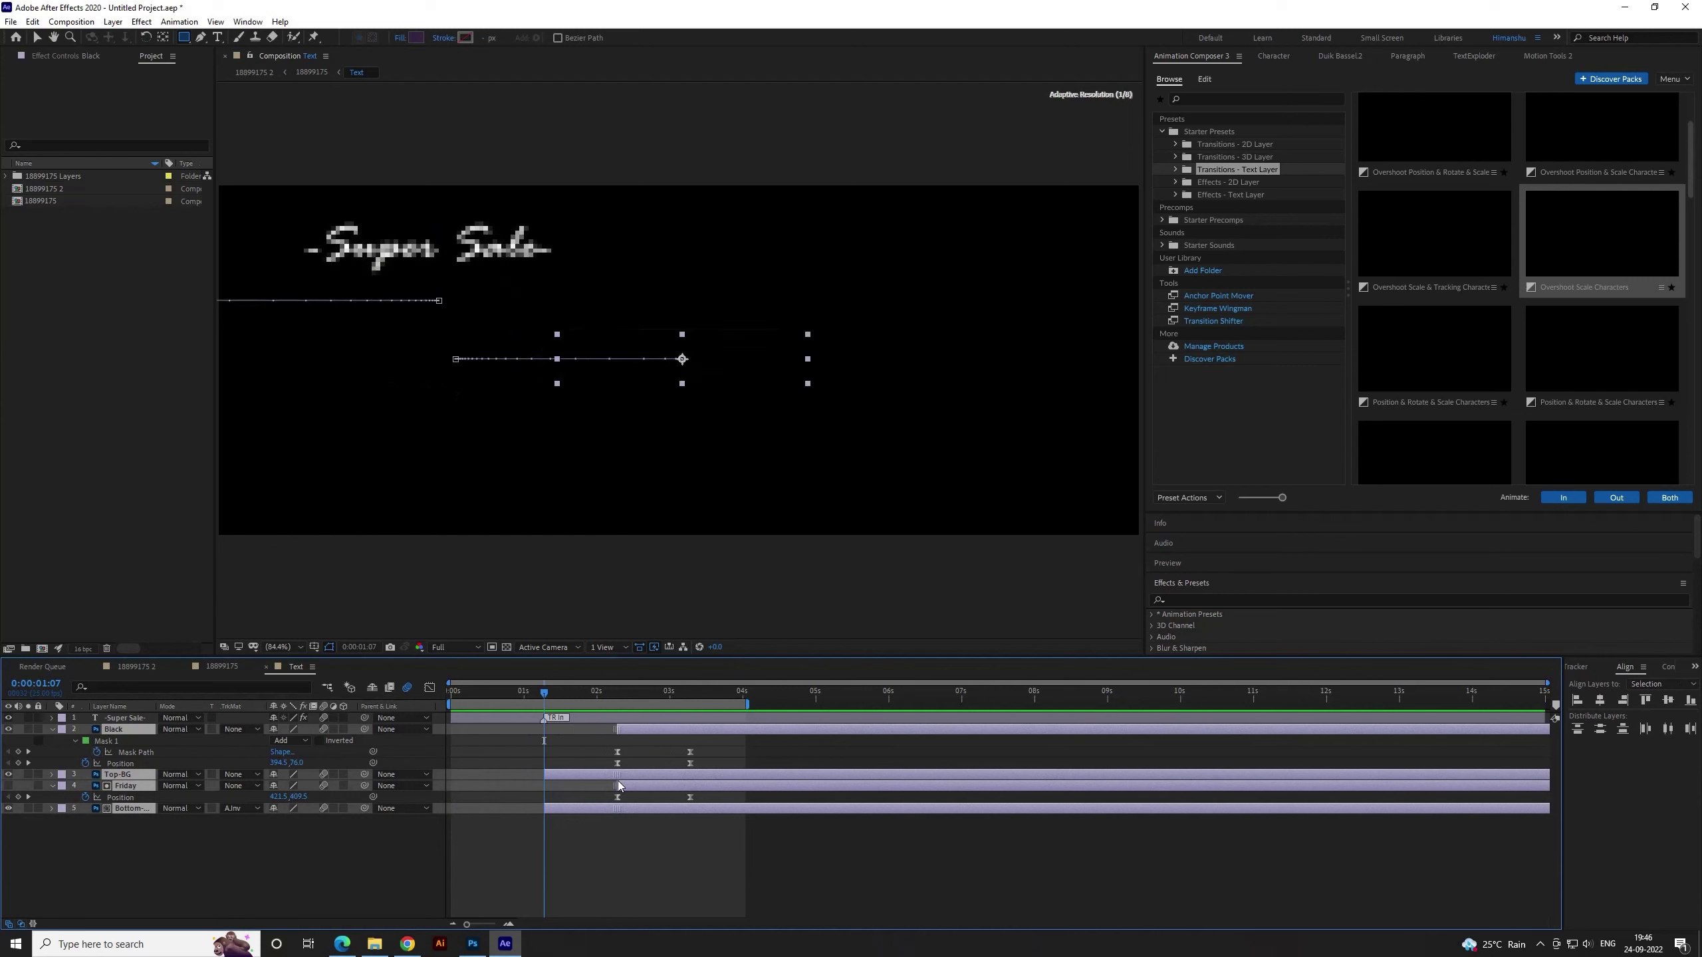
pyautogui.click(604, 846)
pyautogui.press('Home')
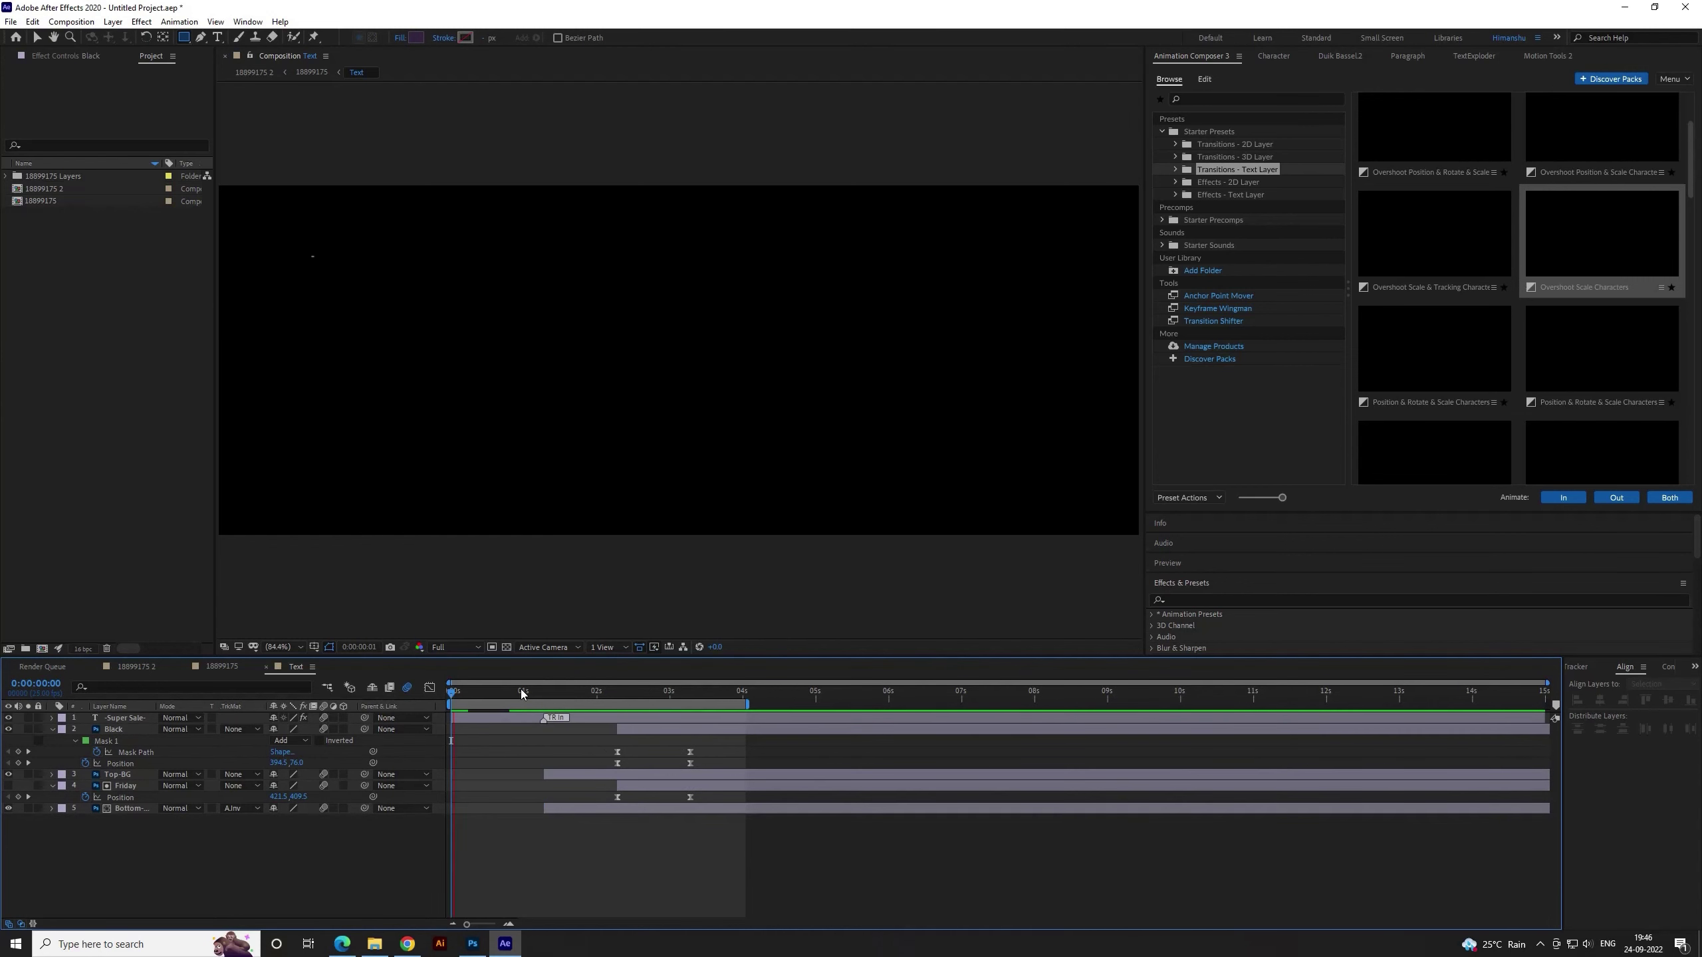
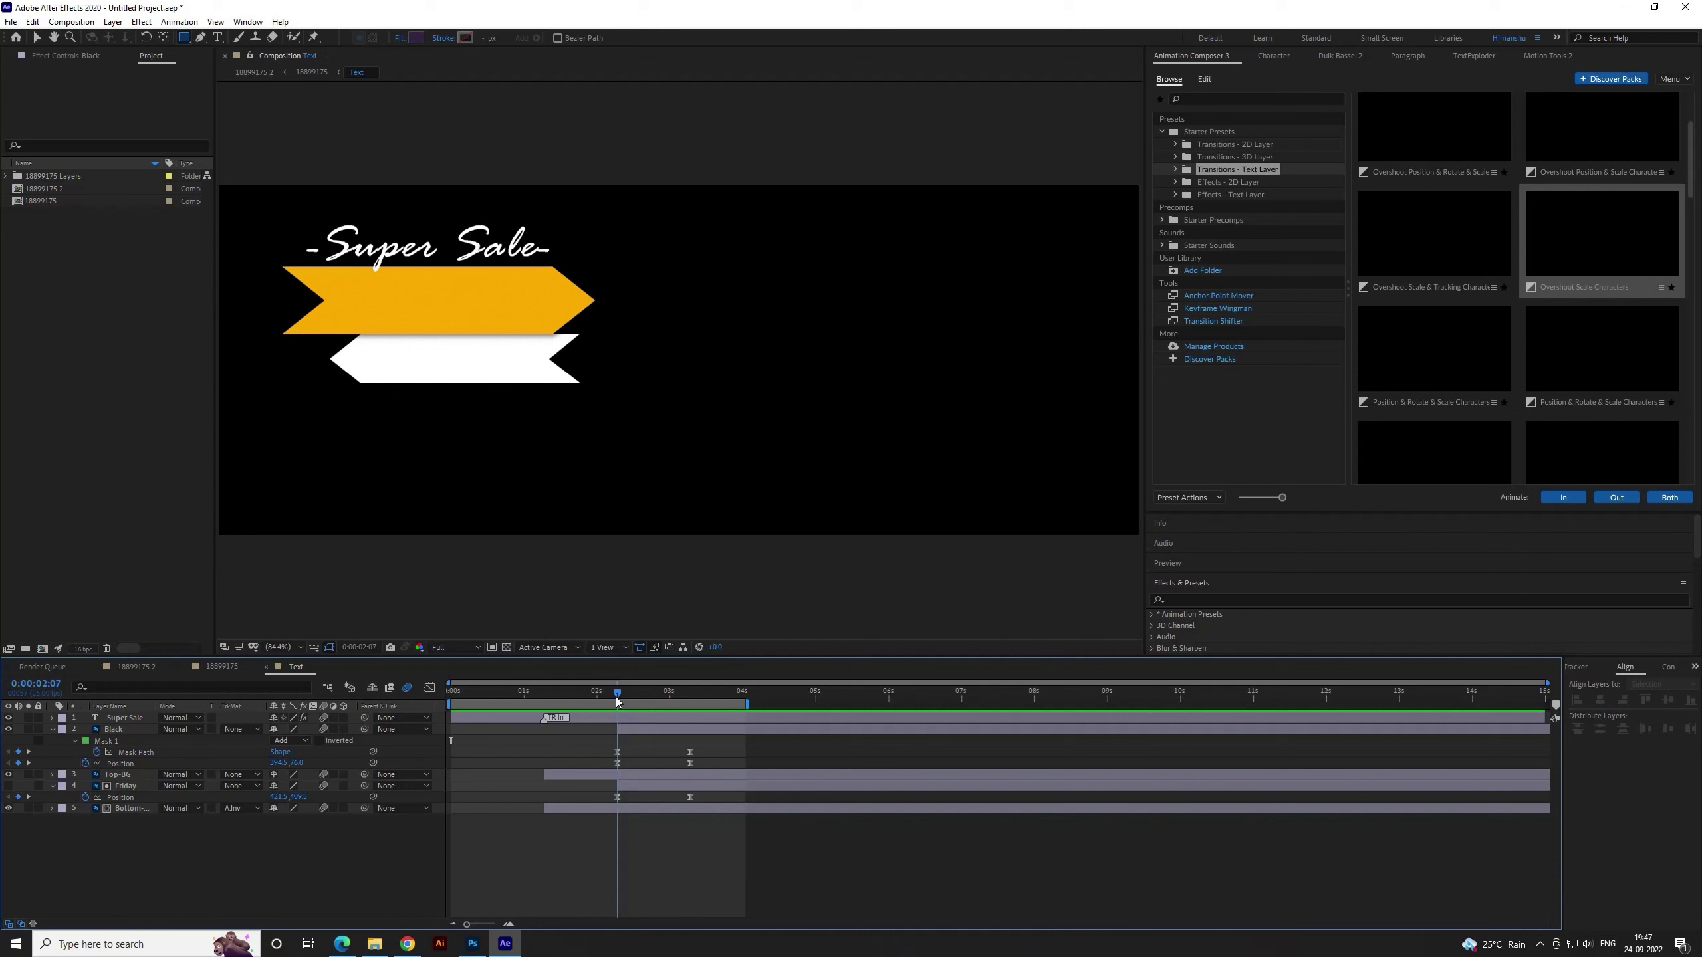
# Scrub the Text comp to check the Black layer's Mask 1 revealing BLACK FRIDAY
pyautogui.click(127, 729)
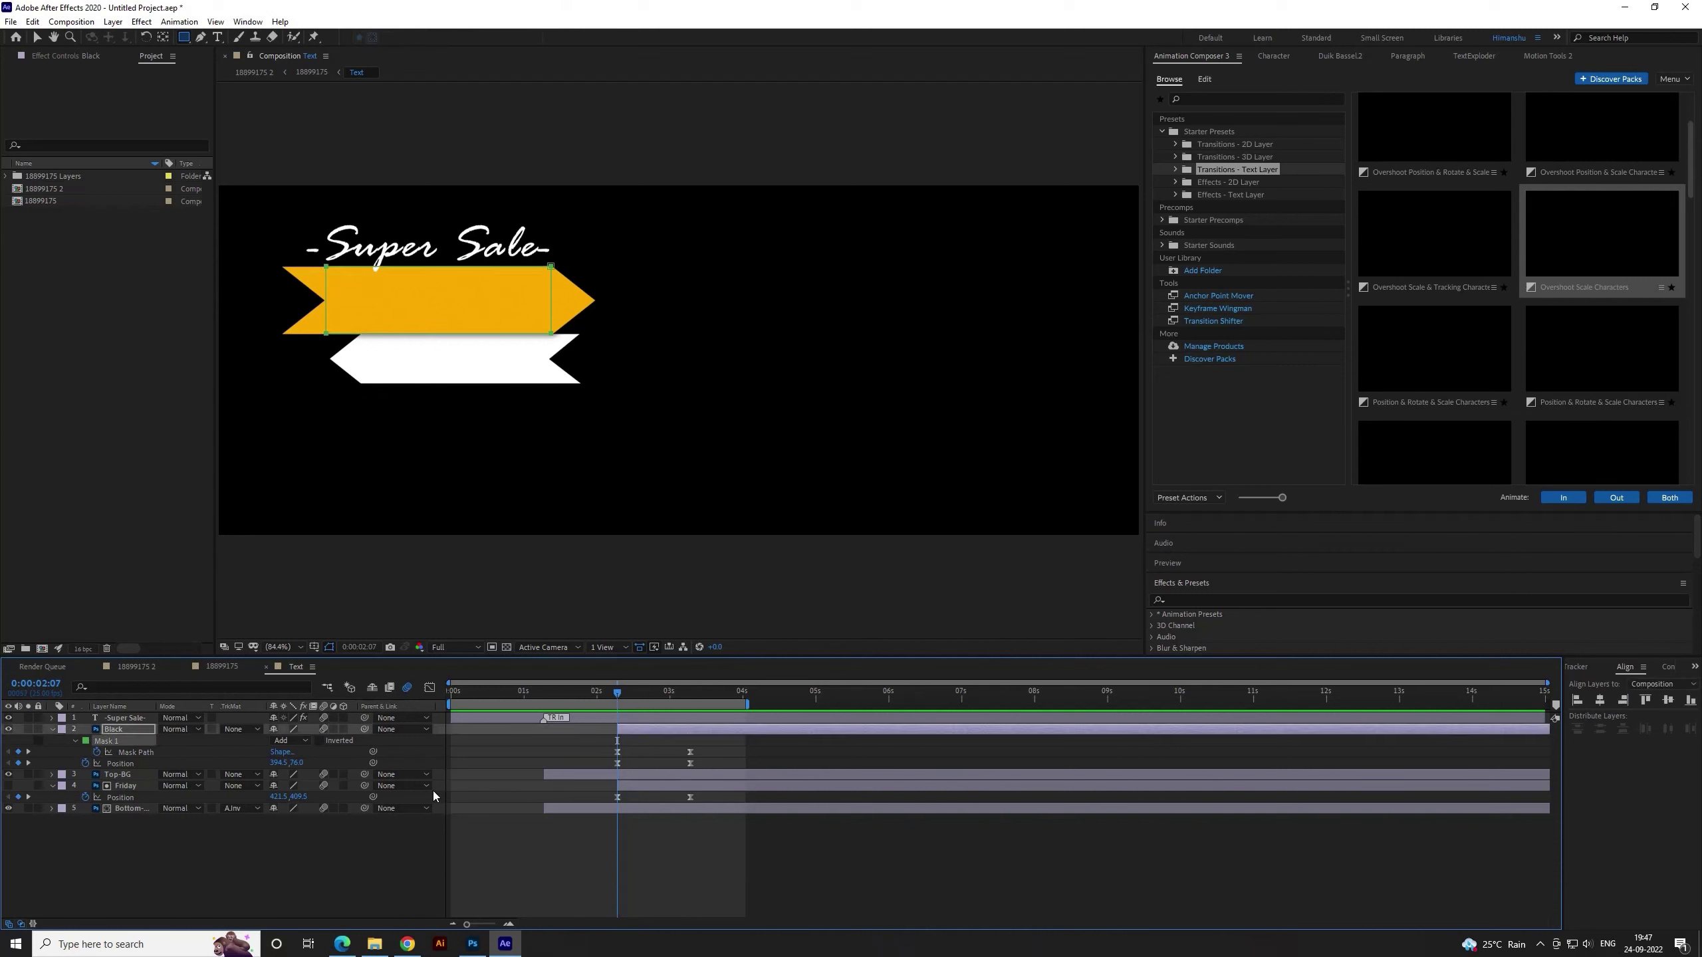
pyautogui.click(517, 773)
pyautogui.moveTo(620, 692); pyautogui.dragTo(692, 696)
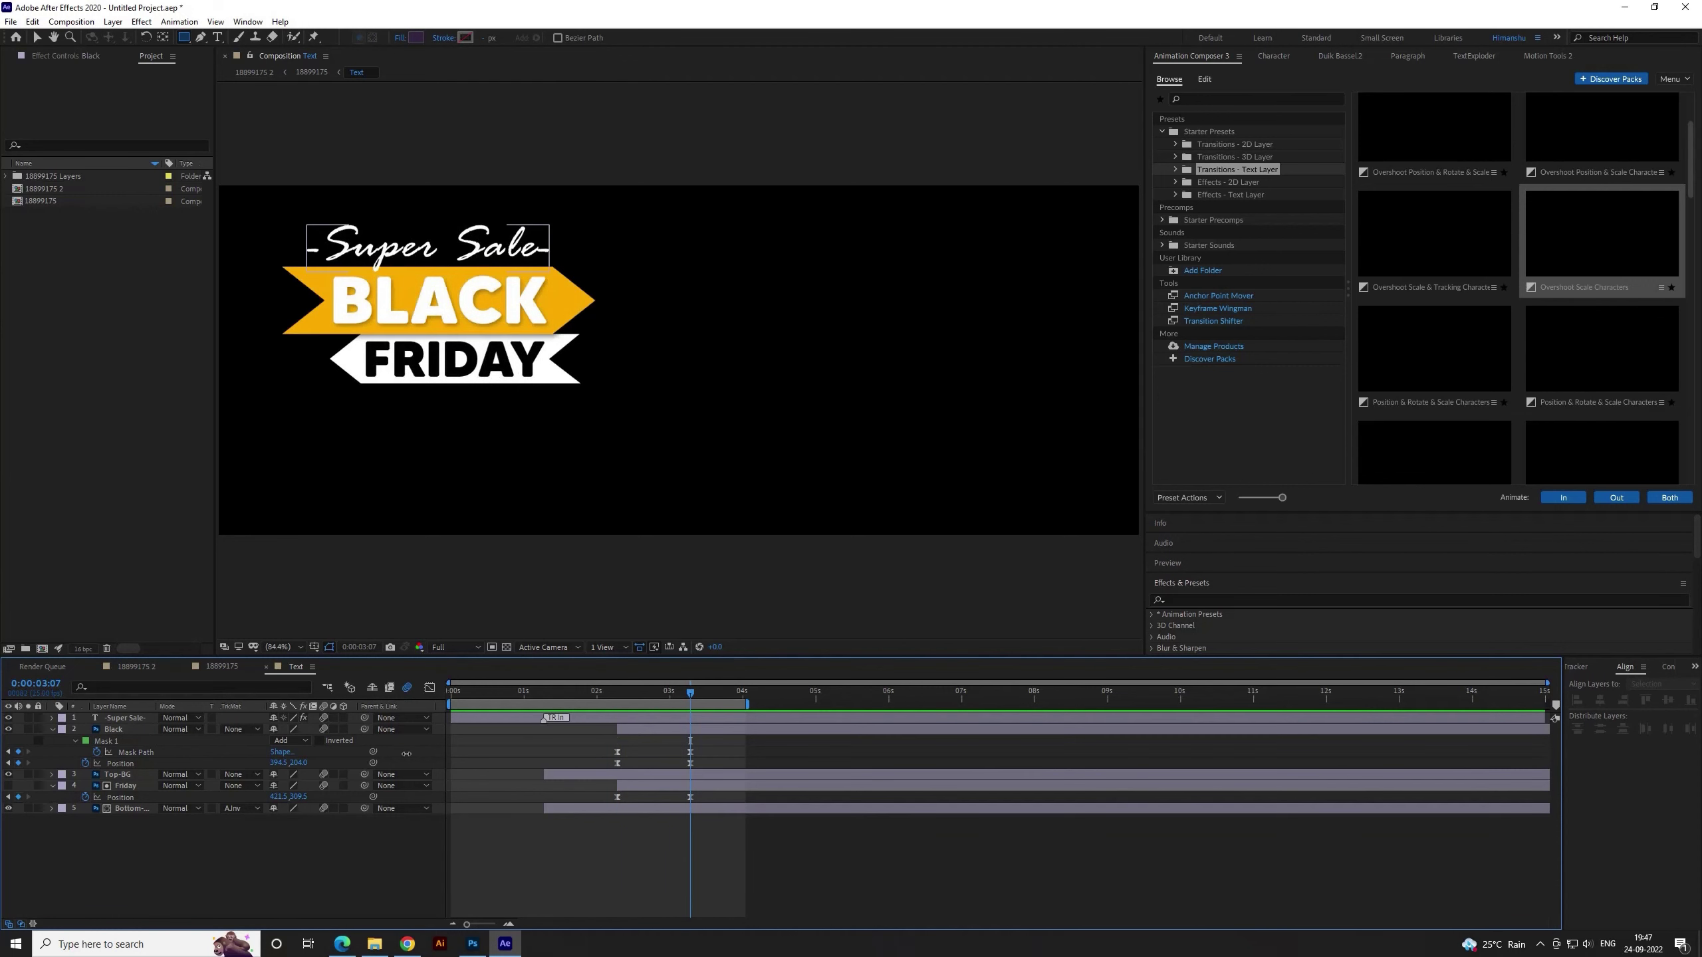
pyautogui.click(141, 742)
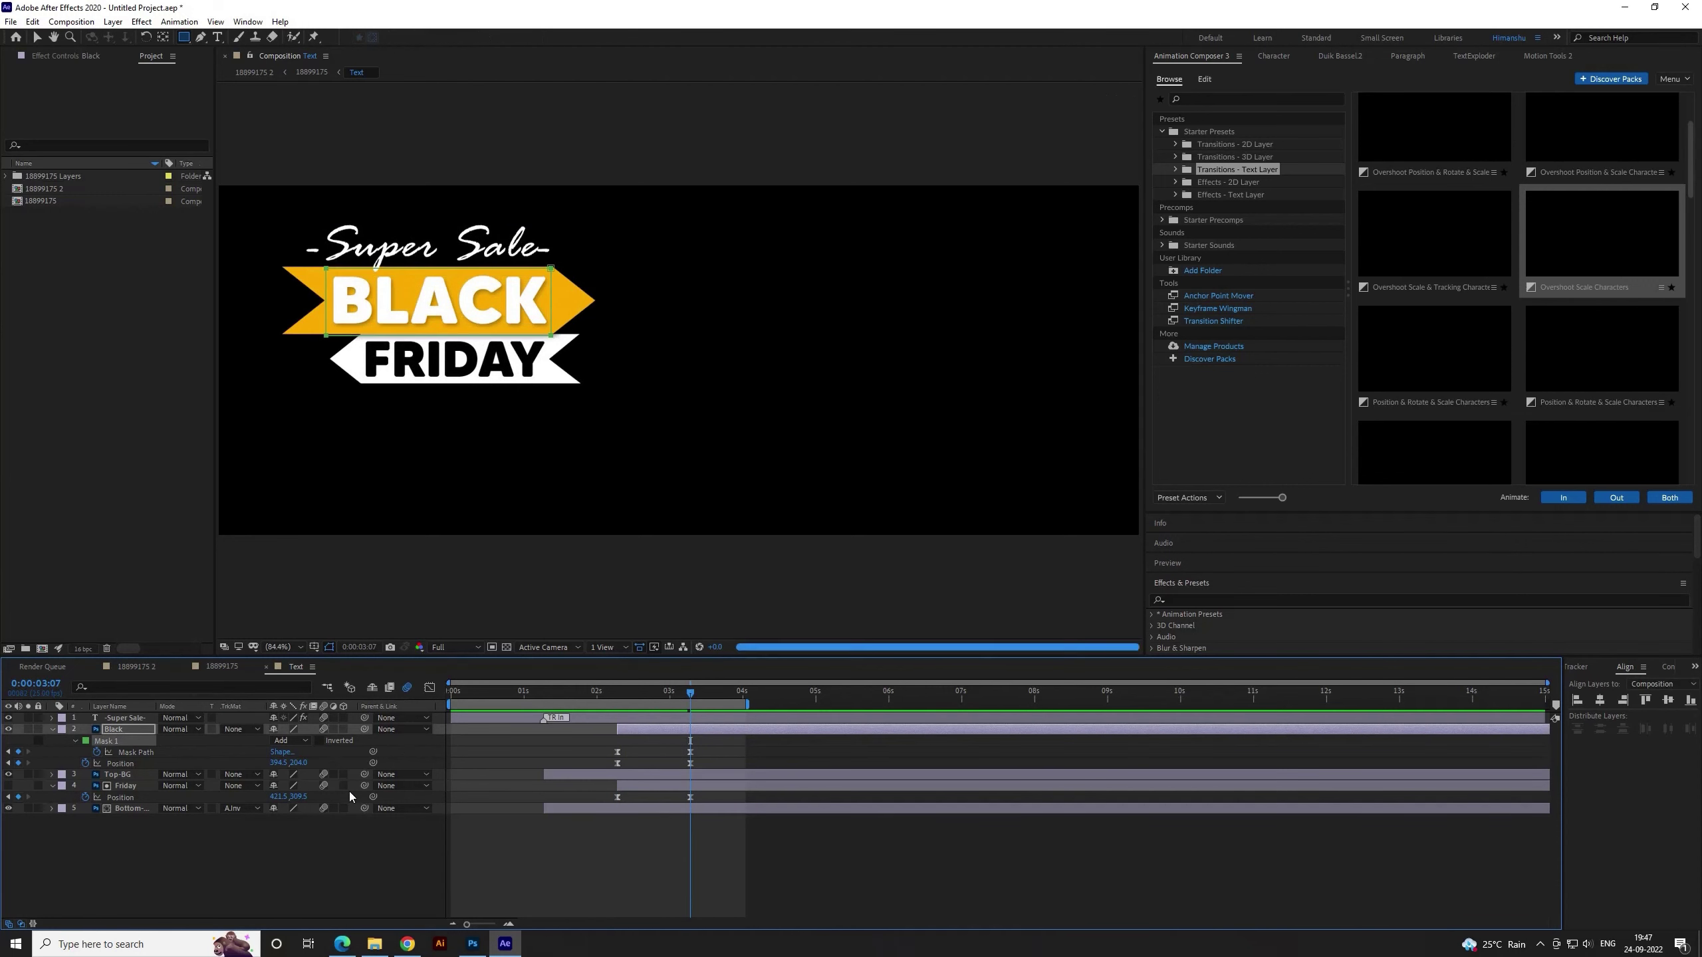
pyautogui.click(504, 777)
pyautogui.click(576, 692)
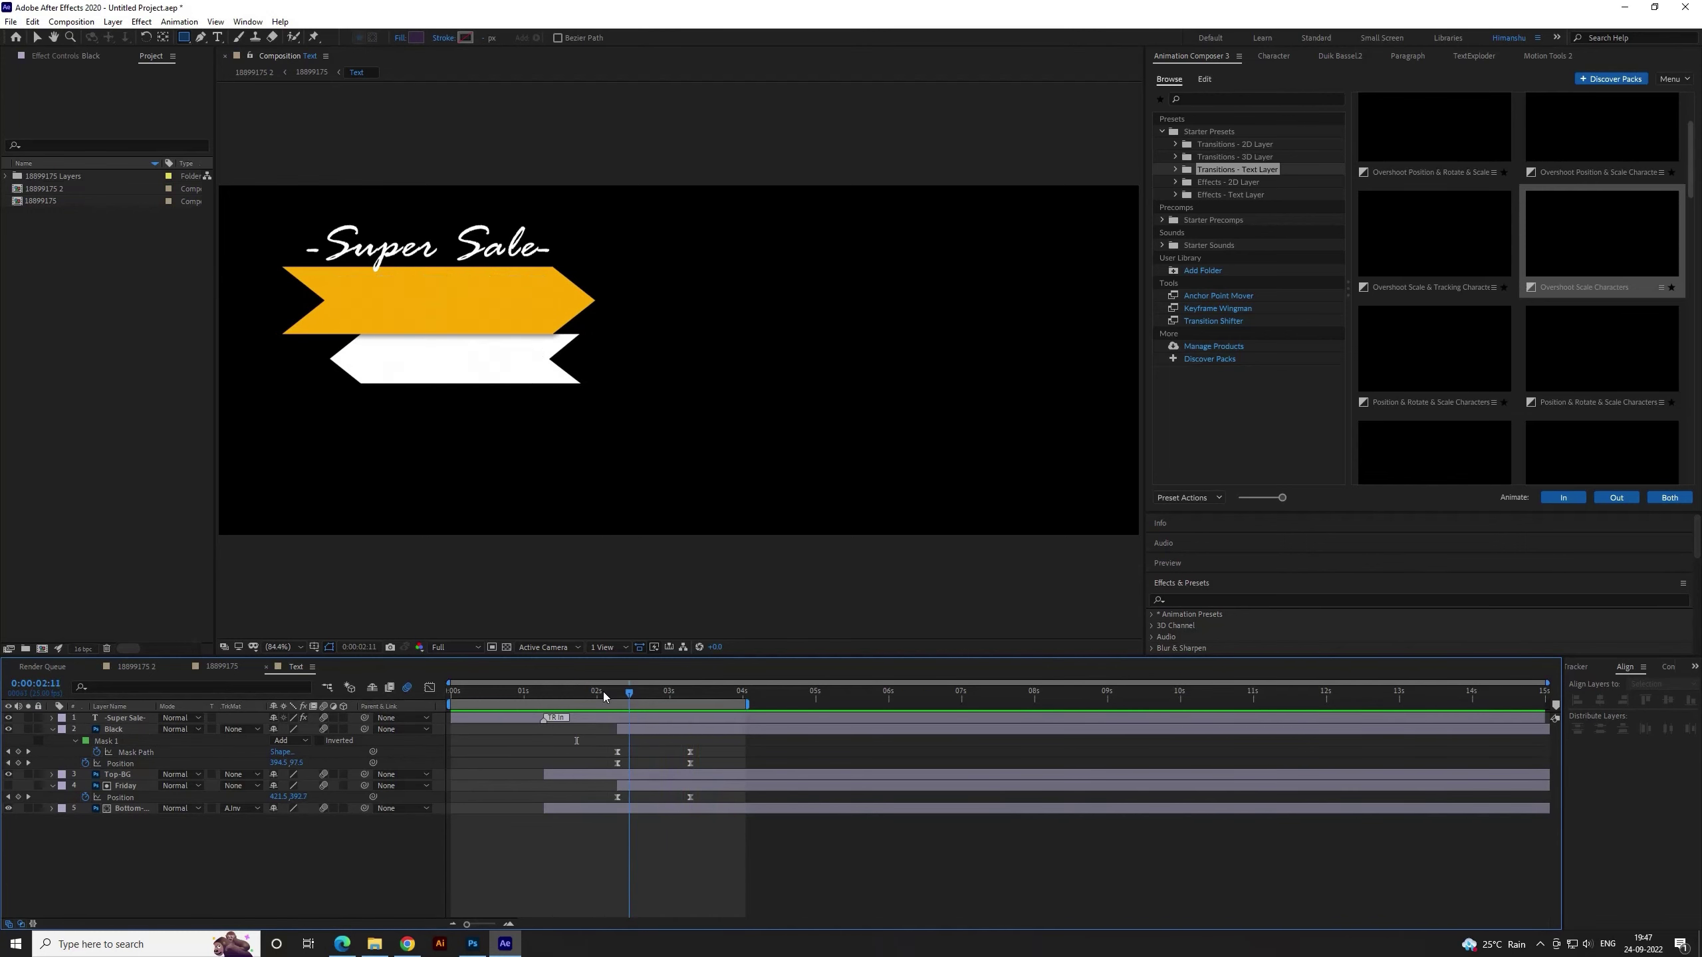
pyautogui.press('space')
pyautogui.press('Home')
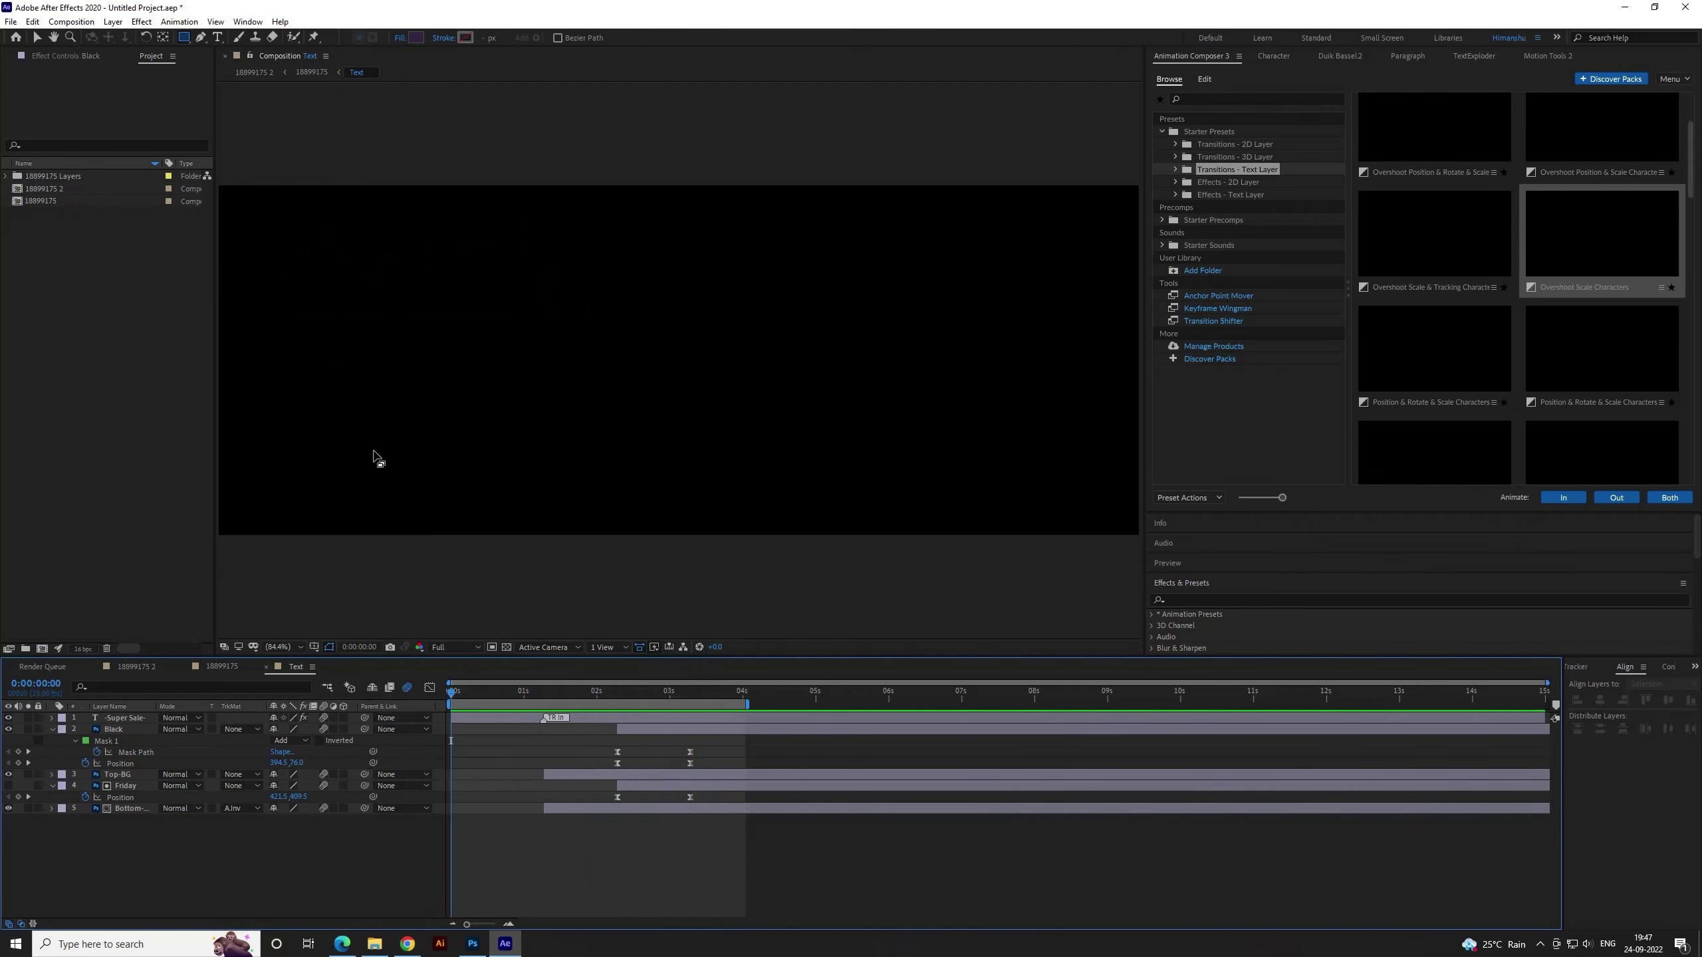
# Return to the 18899175 main banner comp and select the Website-Url layer
pyautogui.click(311, 73)
pyautogui.press('v')
pyautogui.click(122, 777)
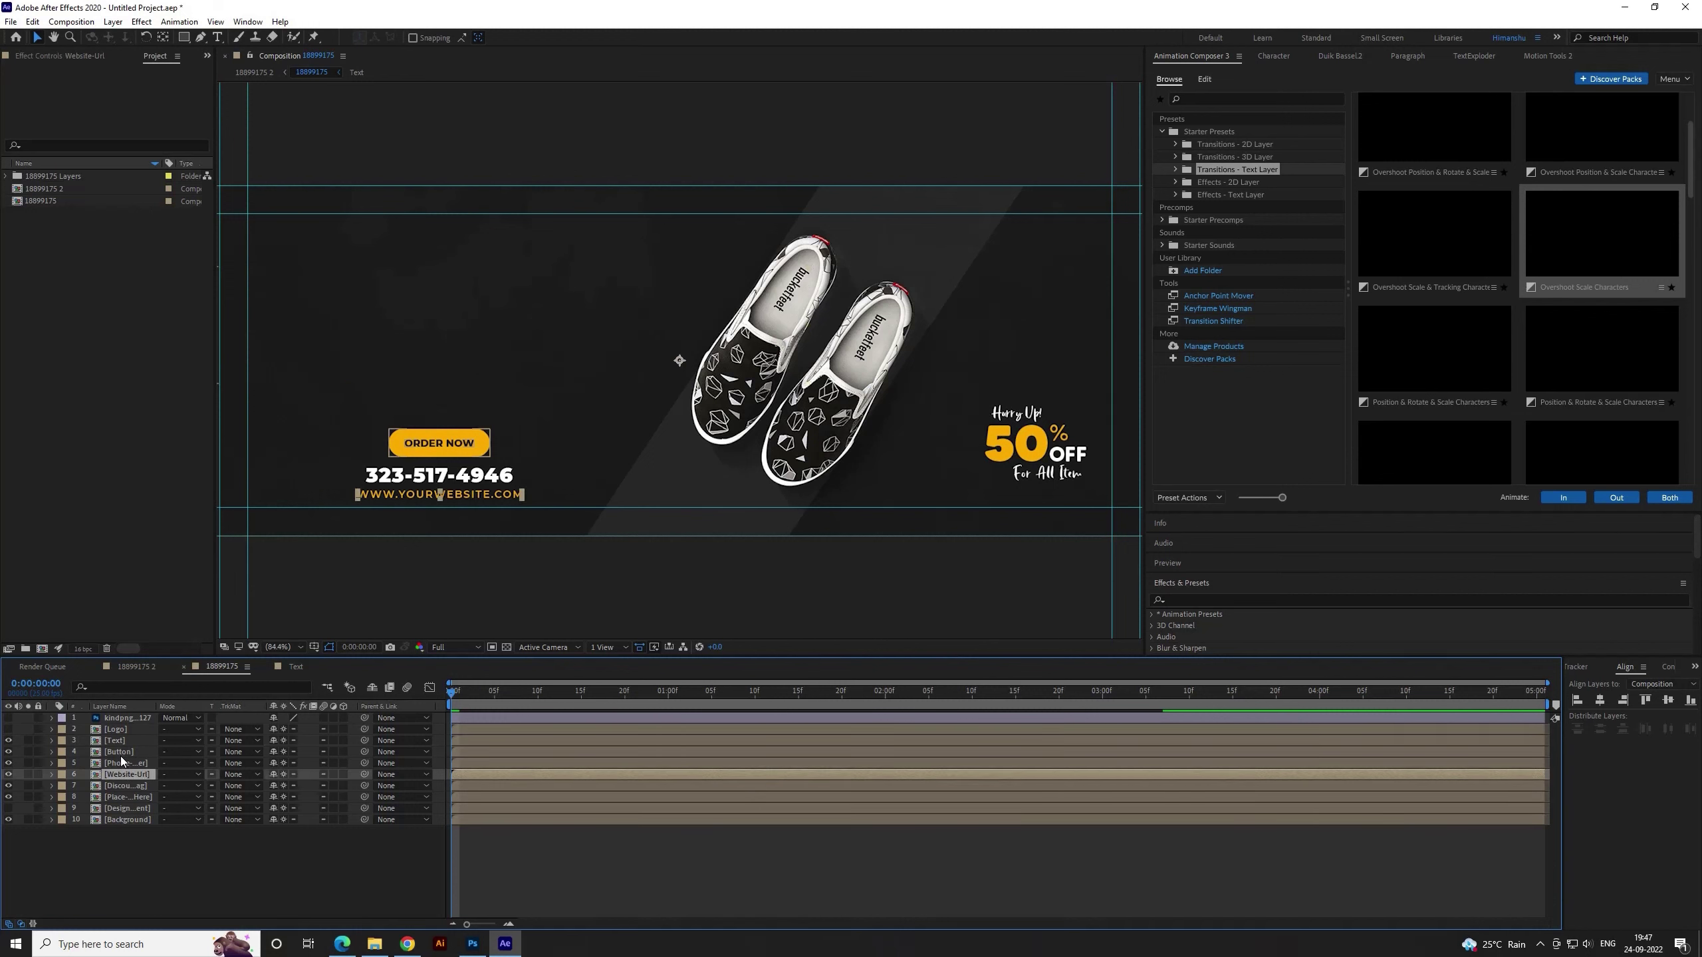
# Move the Website-Url and Phone layers into the Button comp and parent Order Now to BG
pyautogui.keyDown('ctrl'); pyautogui.click(122, 764); pyautogui.keyUp('ctrl')
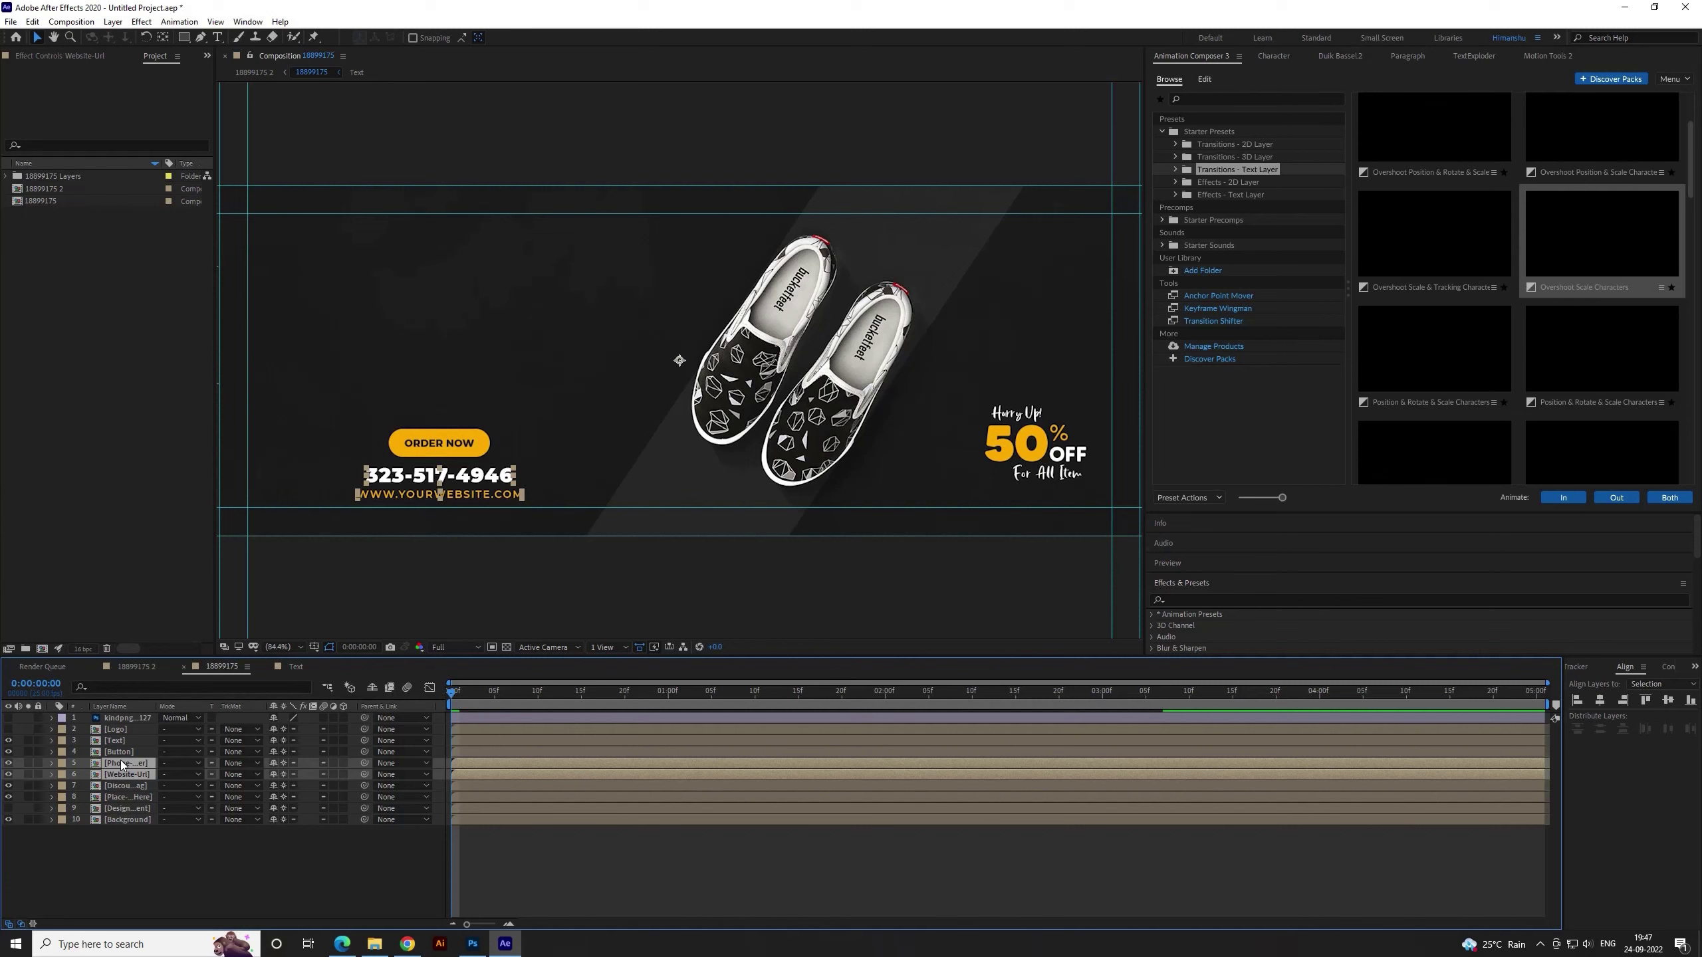
pyautogui.moveTo(123, 764); pyautogui.dragTo(116, 754)
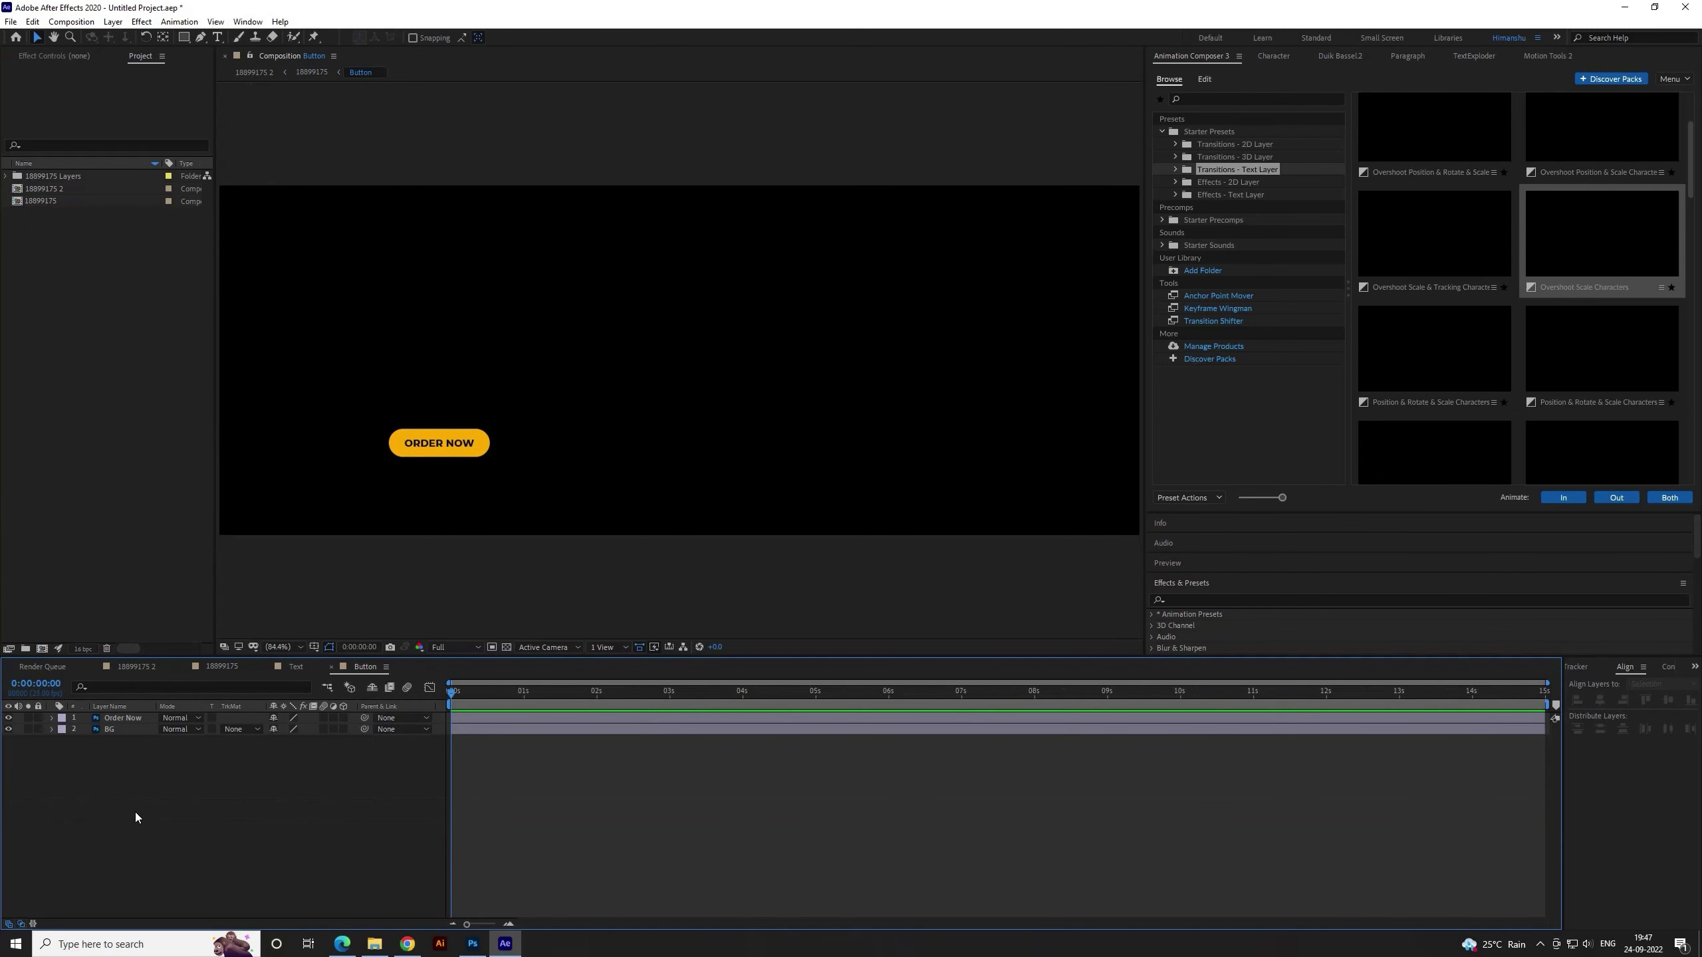
pyautogui.click(135, 811)
pyautogui.click(113, 741)
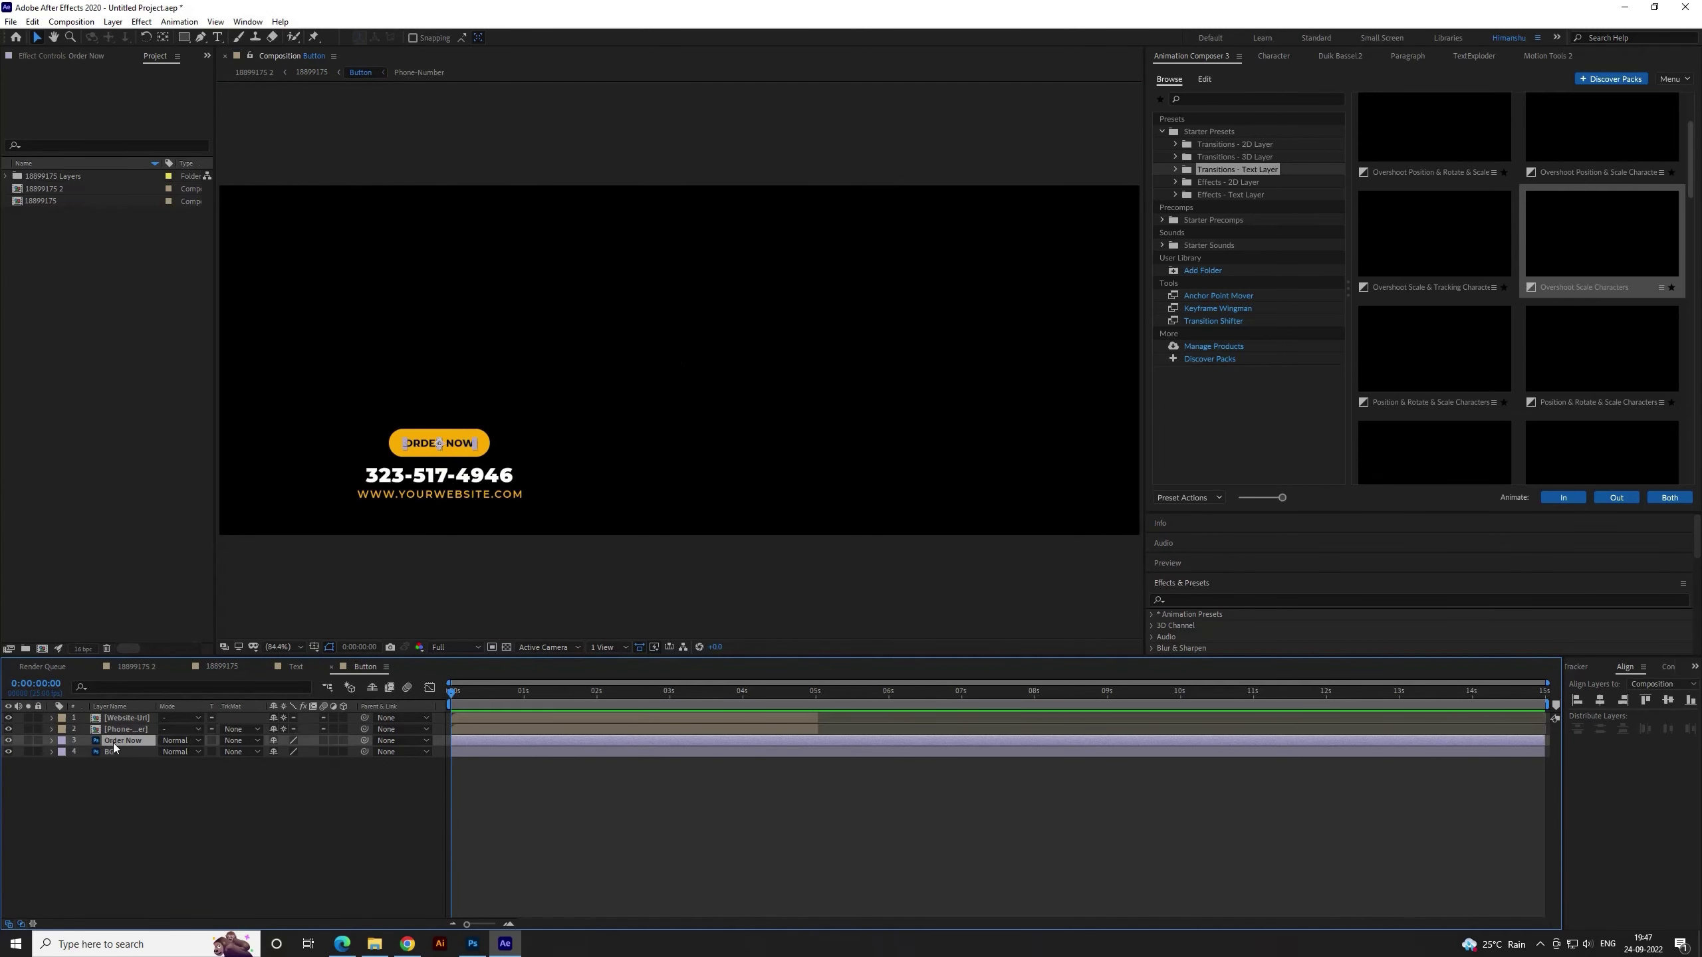
pyautogui.moveTo(366, 740); pyautogui.dragTo(114, 751)
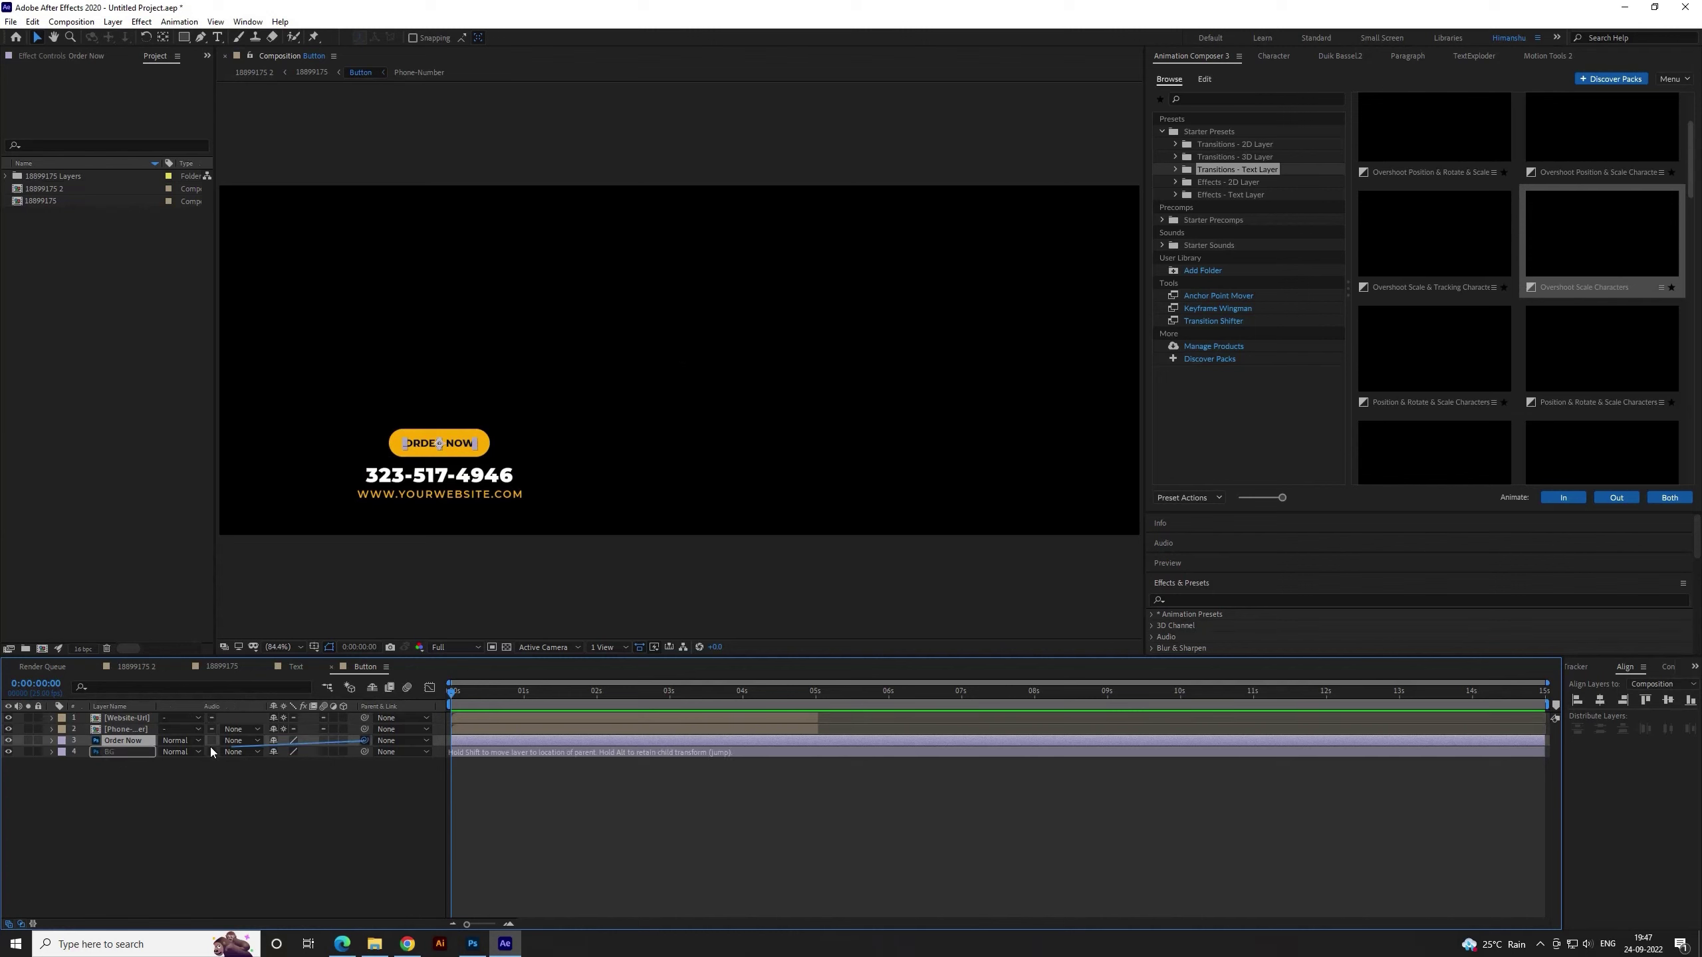
pyautogui.click(114, 751)
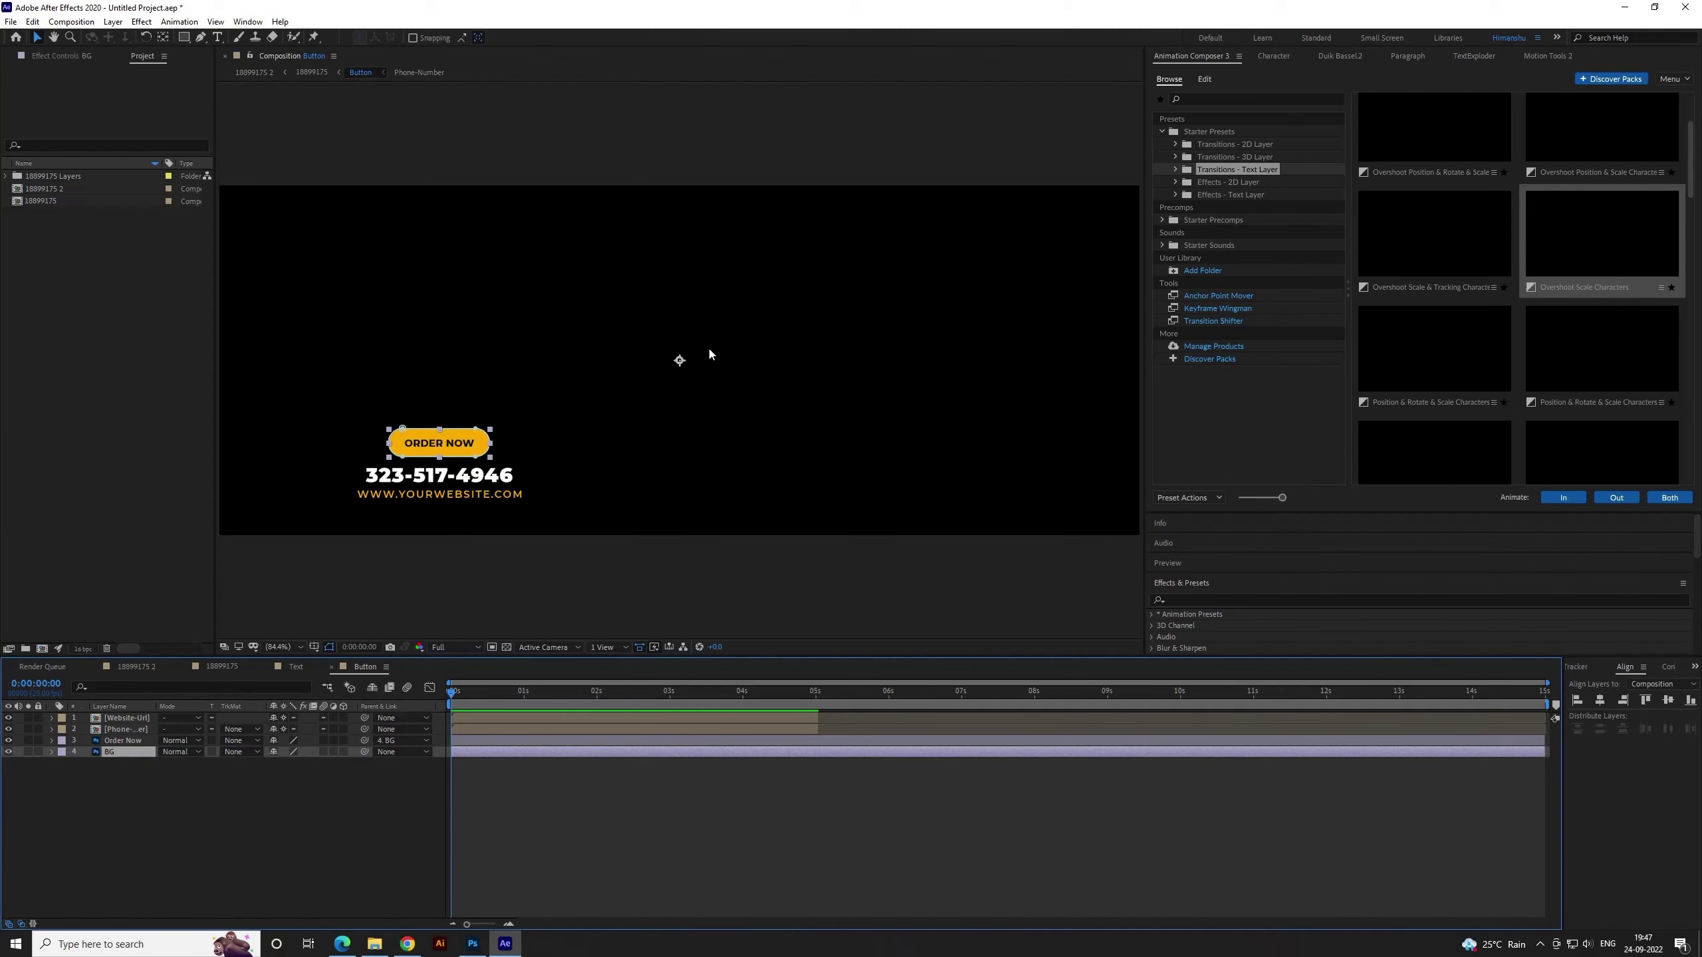
# Apply Overshoot Scale From Anchor Point In to BG, starting its intro at 1 second
pyautogui.click(167, 37)
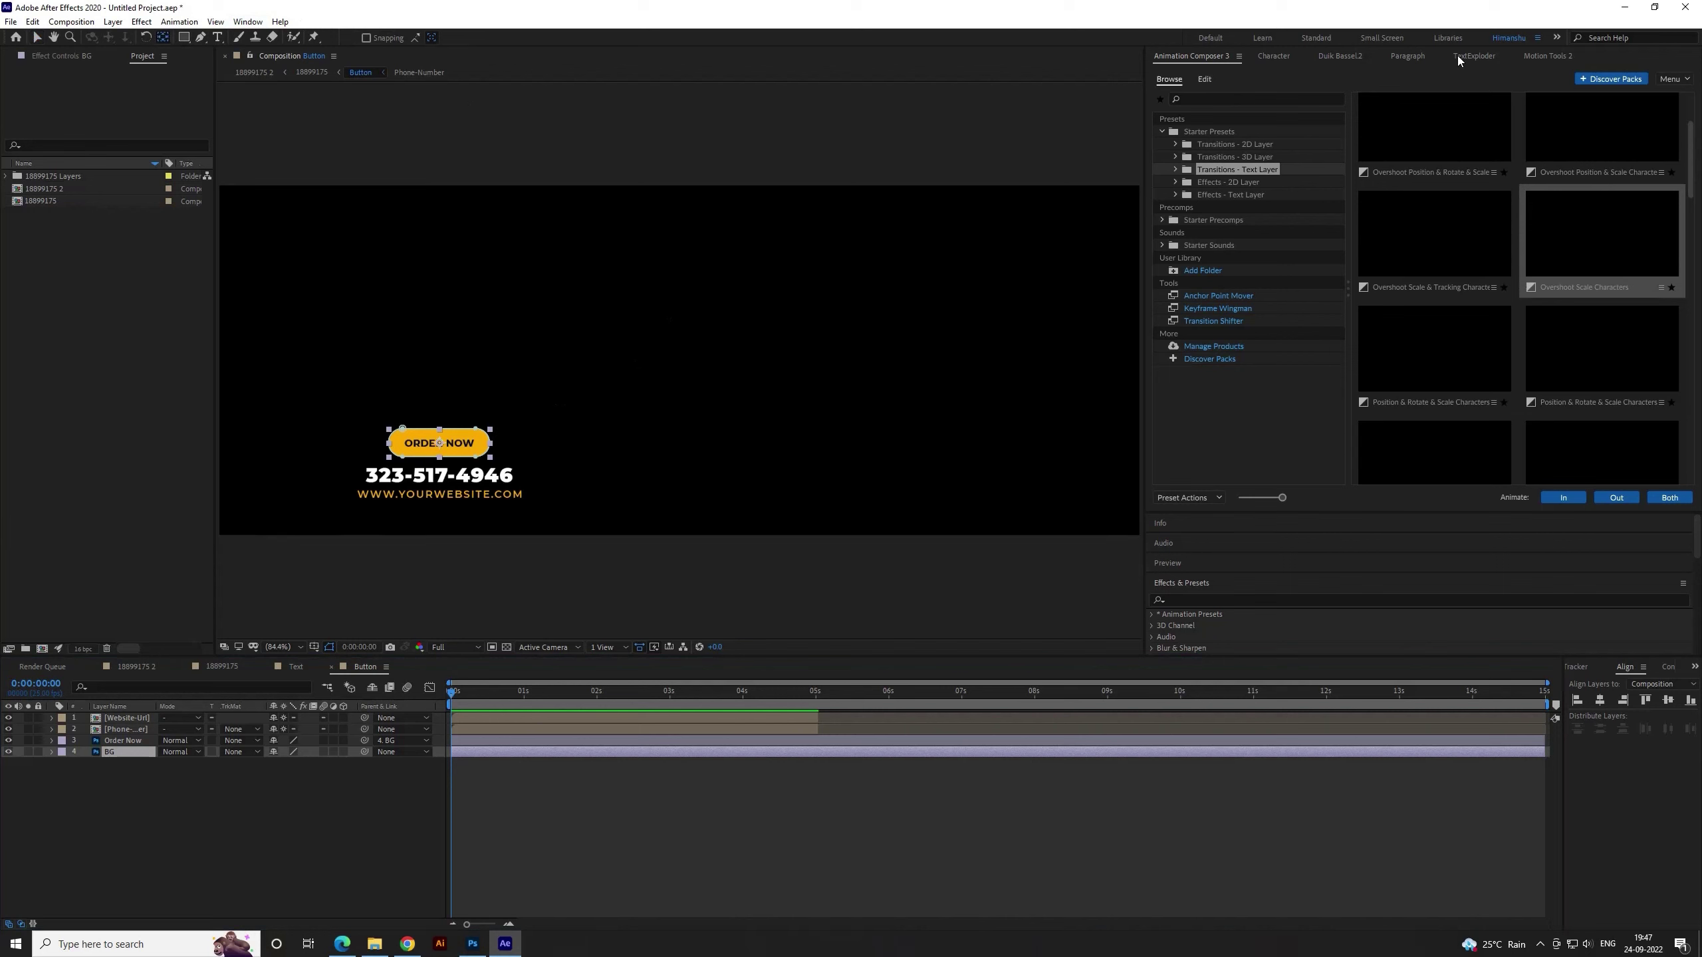
pyautogui.click(1232, 146)
pyautogui.scroll(-3, 1559, 312)
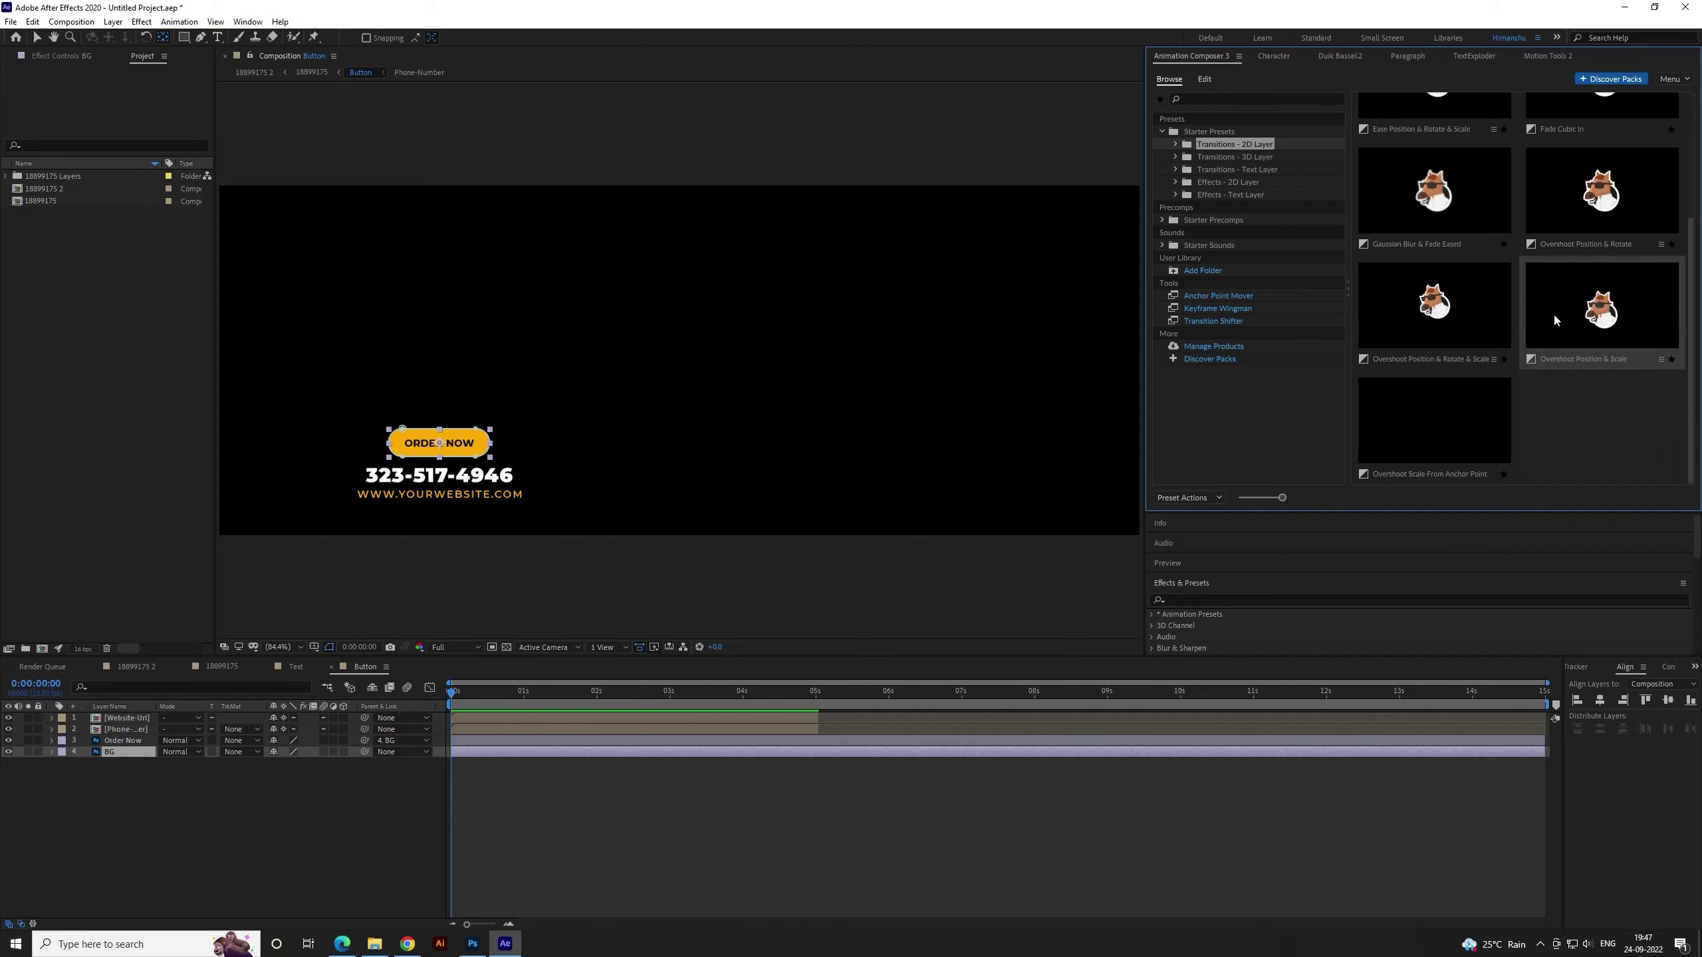
pyautogui.click(1497, 455)
pyautogui.doubleClick(1497, 456)
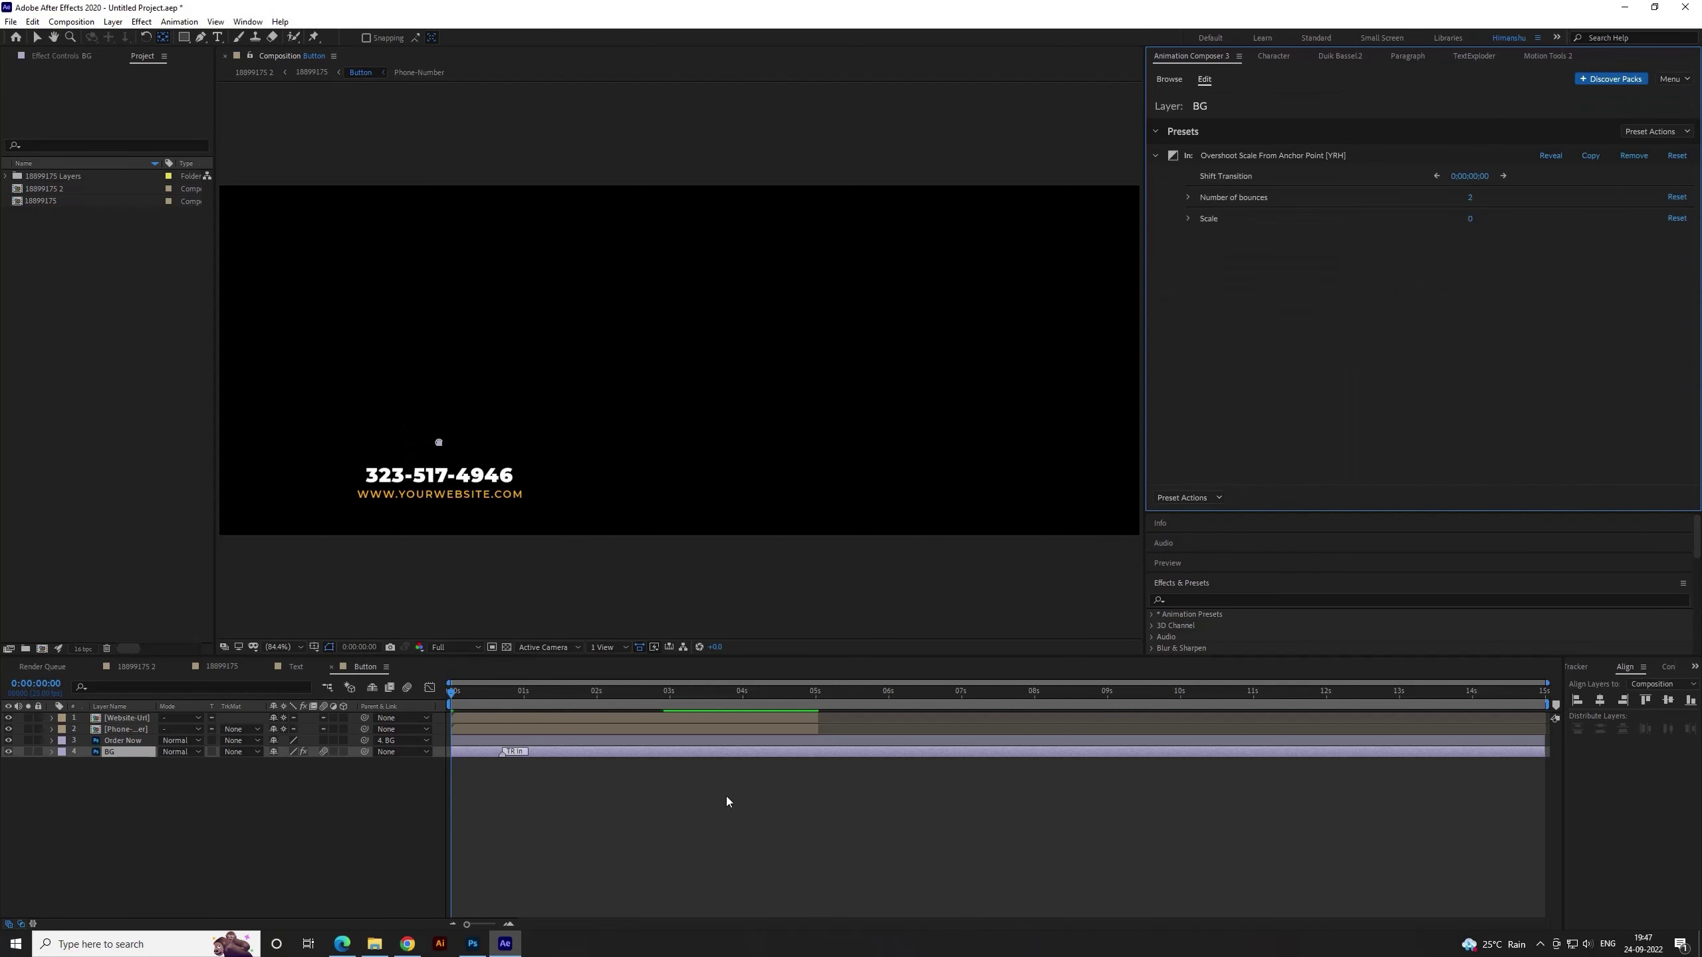
pyautogui.click(521, 692)
pyautogui.click(523, 693)
pyautogui.moveTo(504, 751); pyautogui.dragTo(524, 753)
pyautogui.press('Home')
pyautogui.press('space')
pyautogui.click(524, 692)
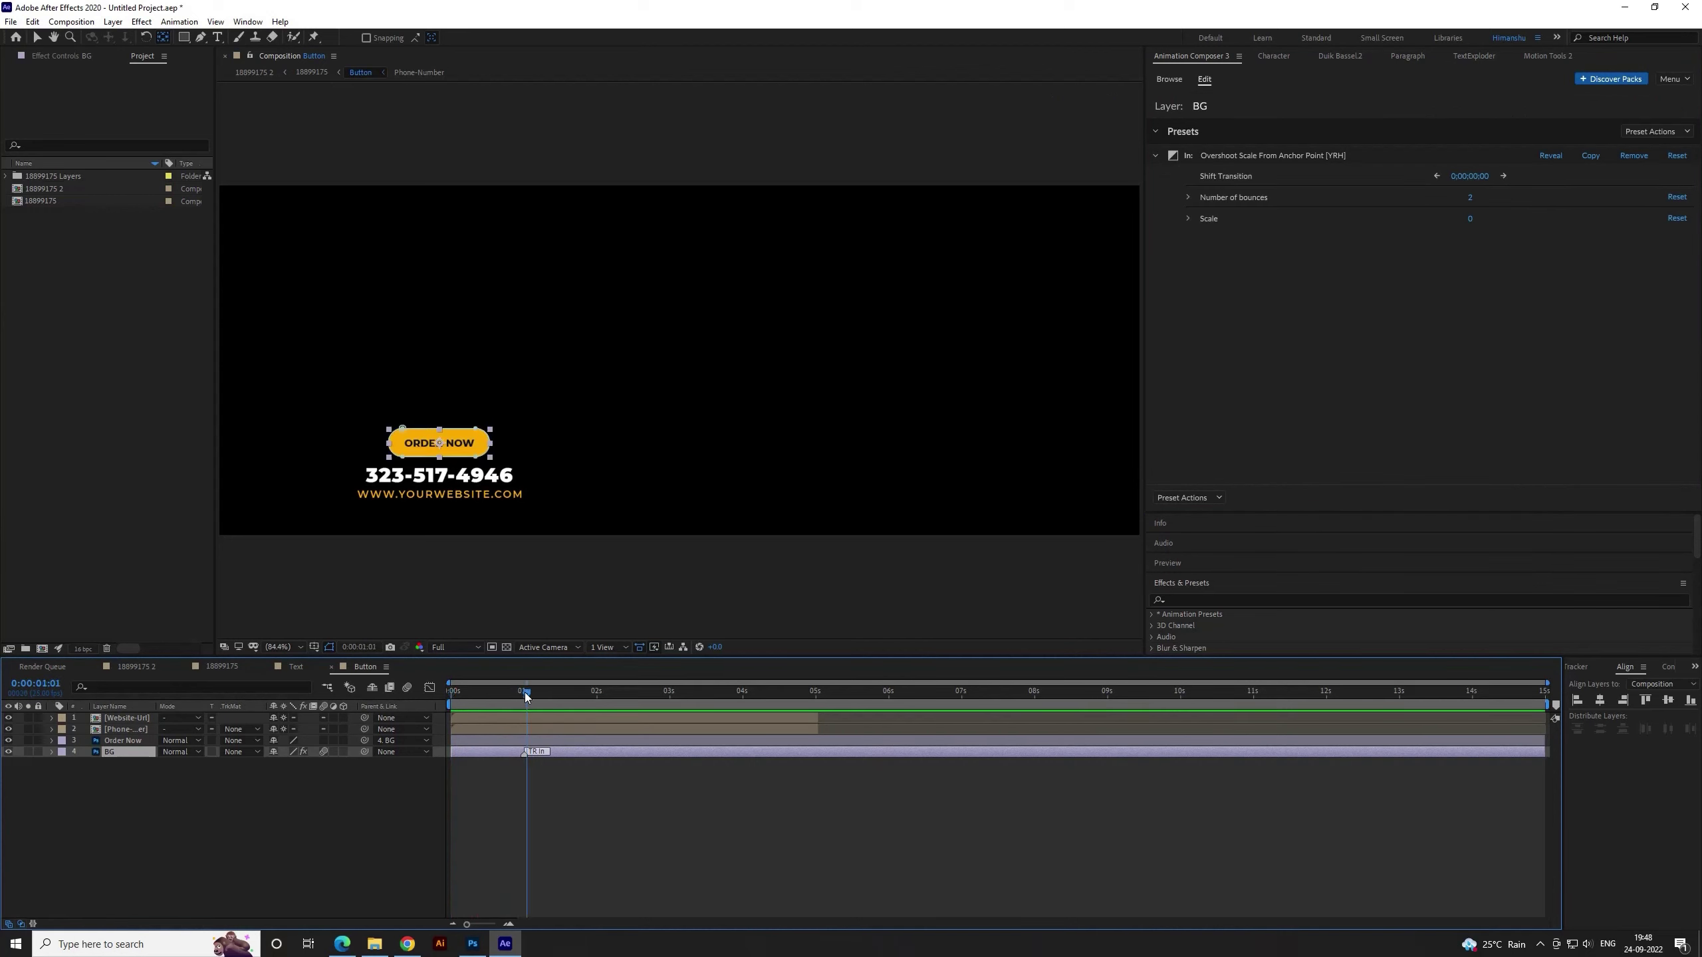
# Set the overshoot bounces to 1.30 and replay the button scale-in
pyautogui.click(74, 56)
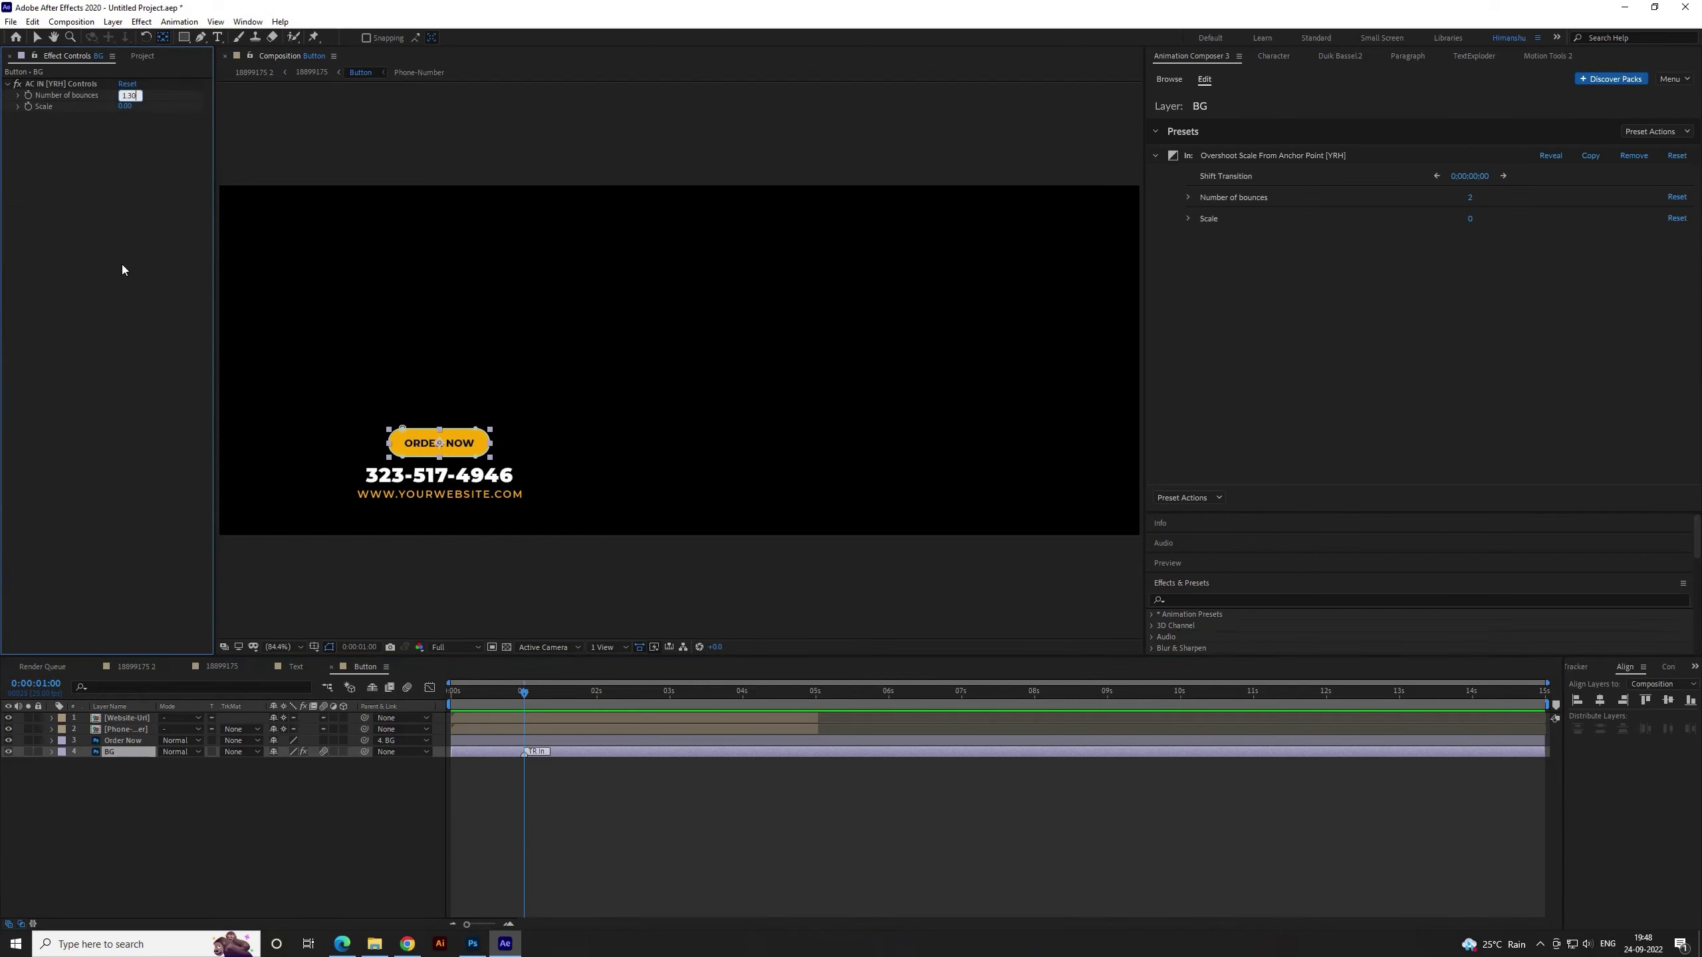
pyautogui.press('Return')
pyautogui.moveTo(473, 692); pyautogui.dragTo(425, 690)
pyautogui.press('space')
pyautogui.click(442, 689)
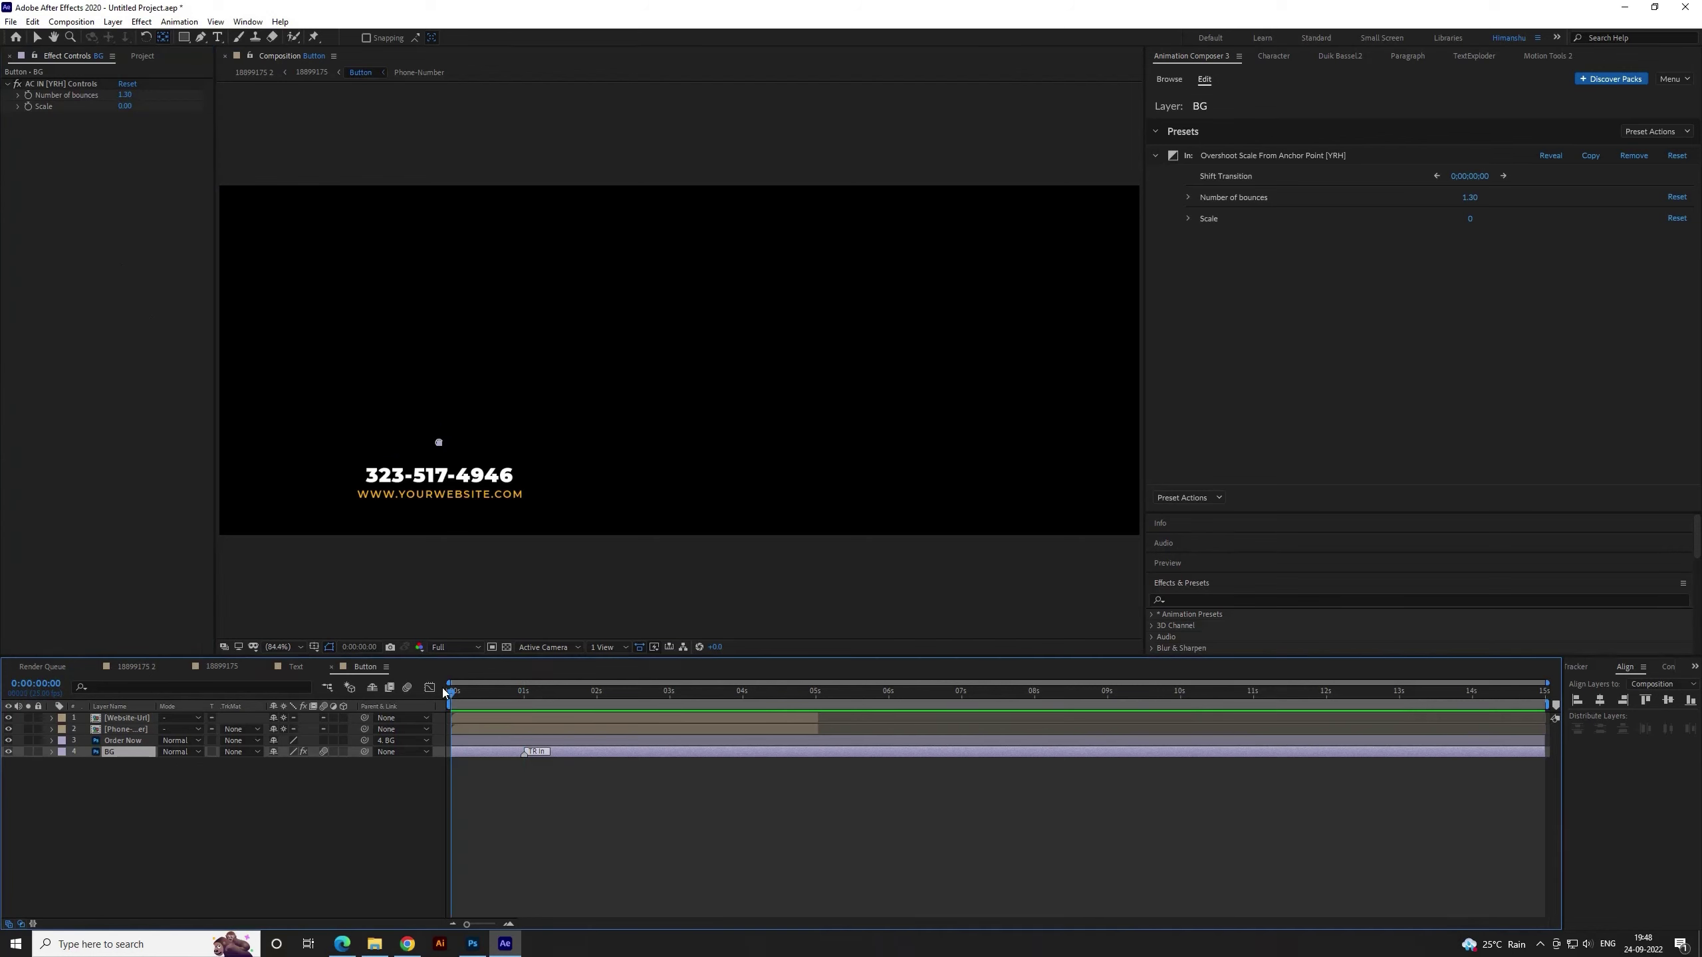
pyautogui.moveTo(496, 695); pyautogui.dragTo(425, 692)
pyautogui.press('space')
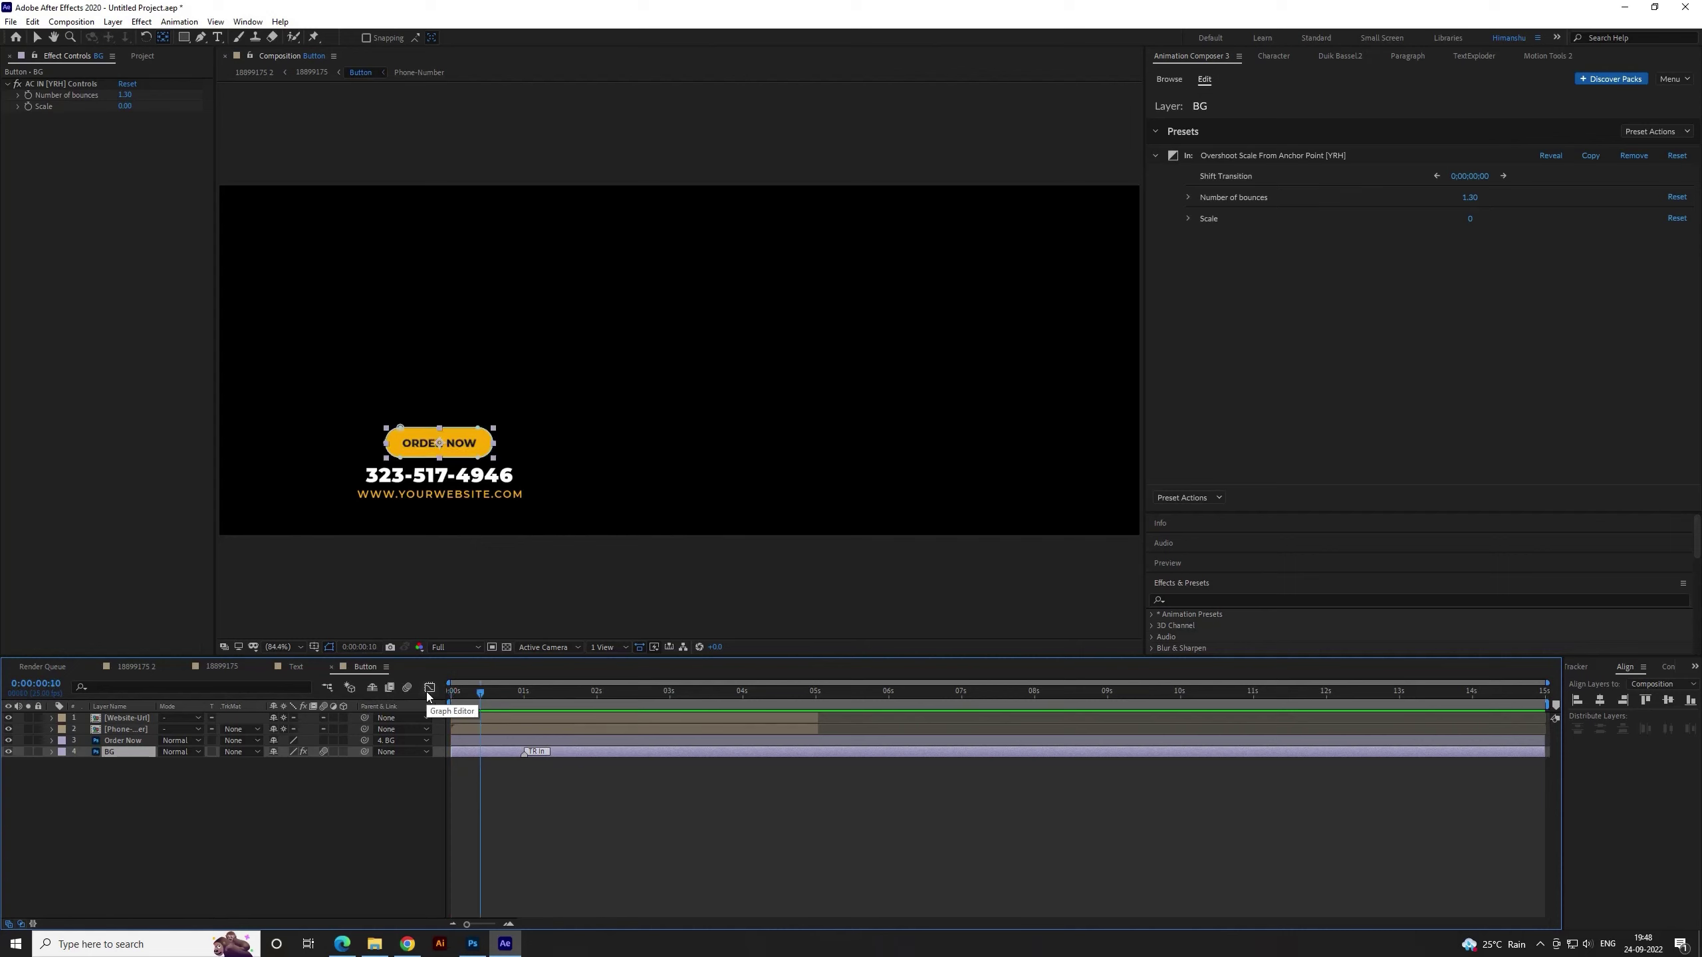
# Open the Website-Url precomp and convert its URL layer to editable text
pyautogui.click(563, 806)
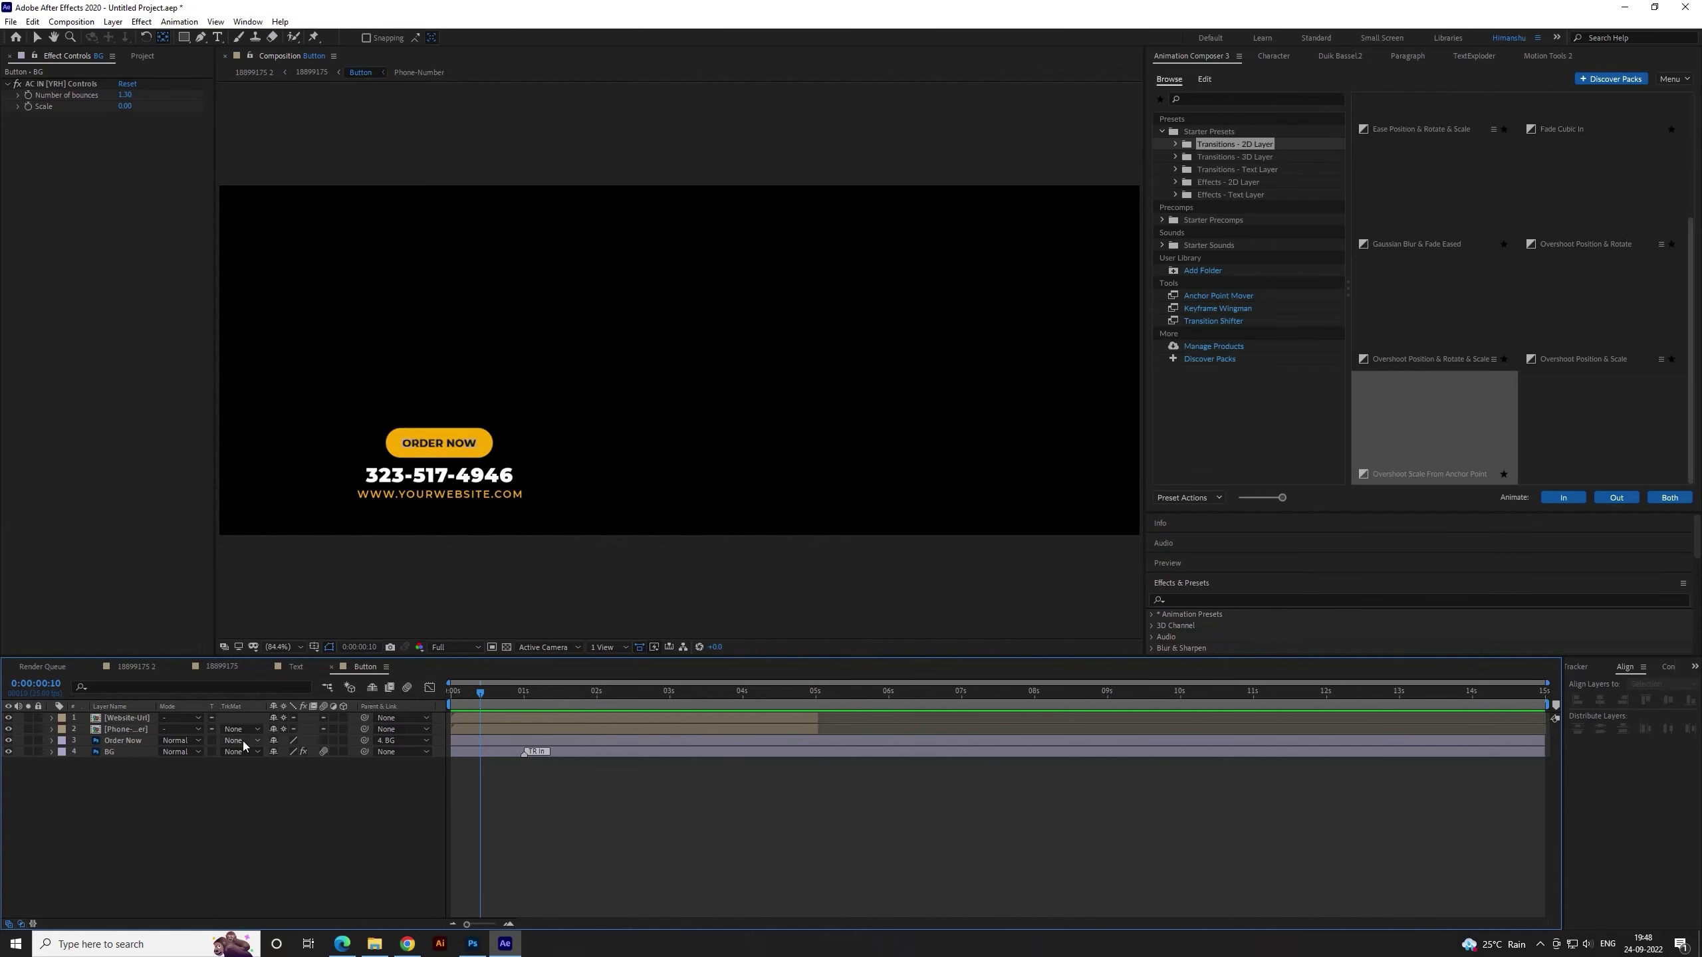
pyautogui.click(125, 719)
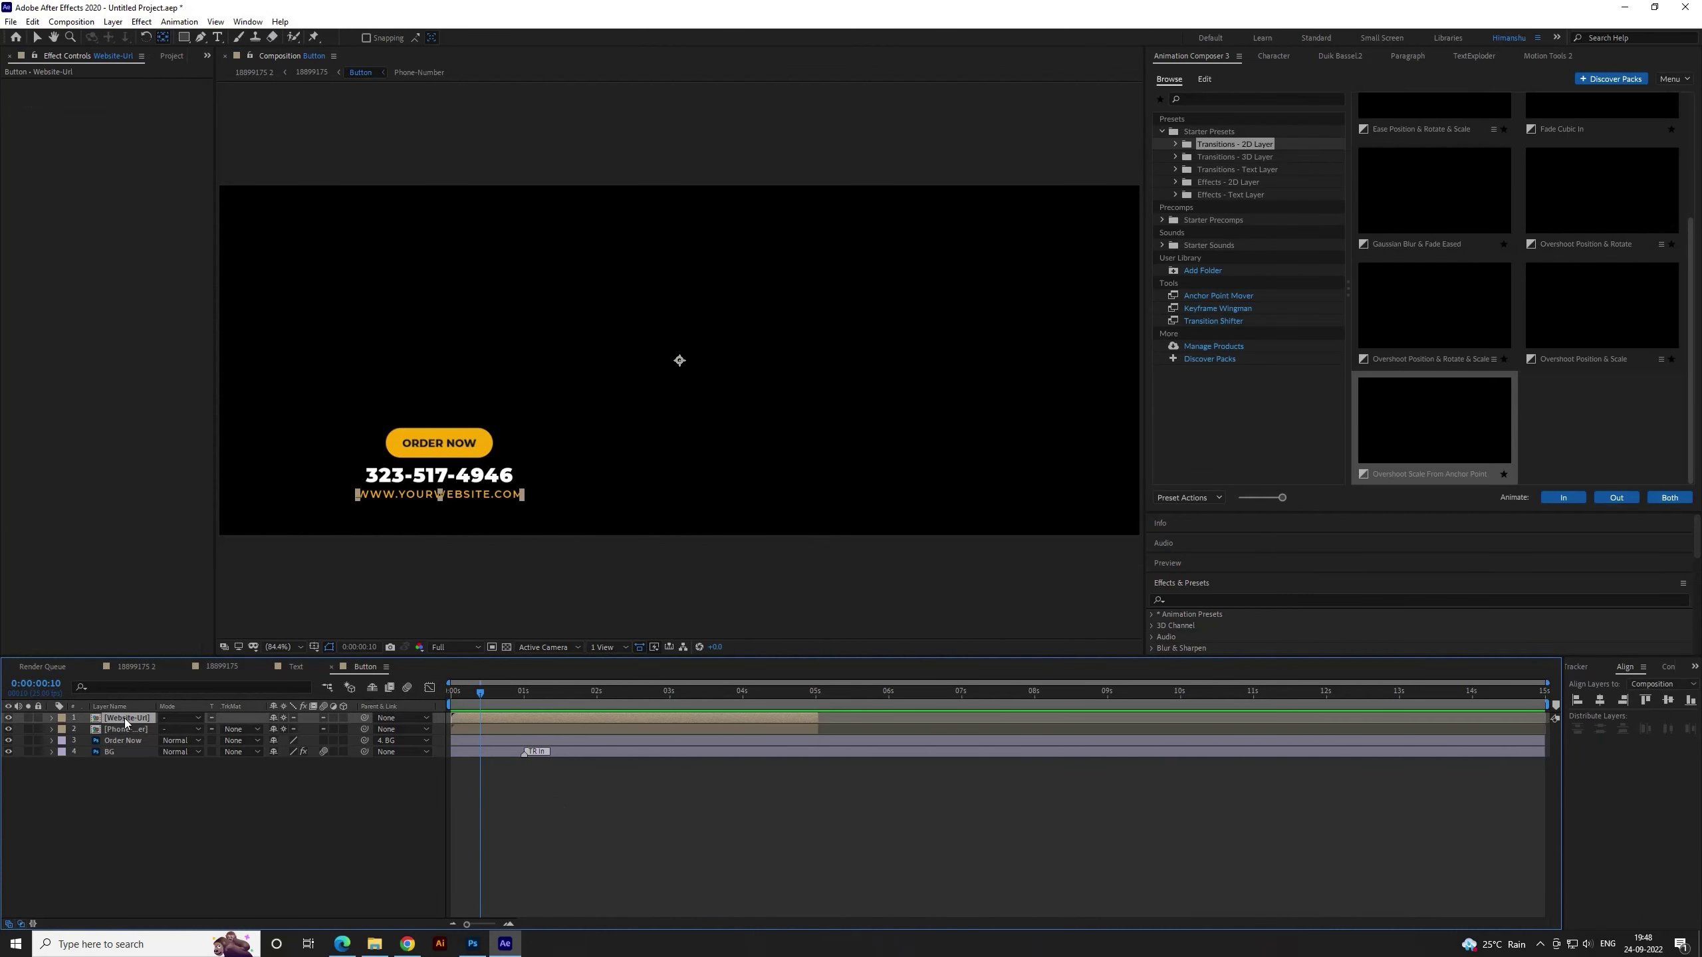
pyautogui.doubleClick(125, 719)
pyautogui.click(125, 717)
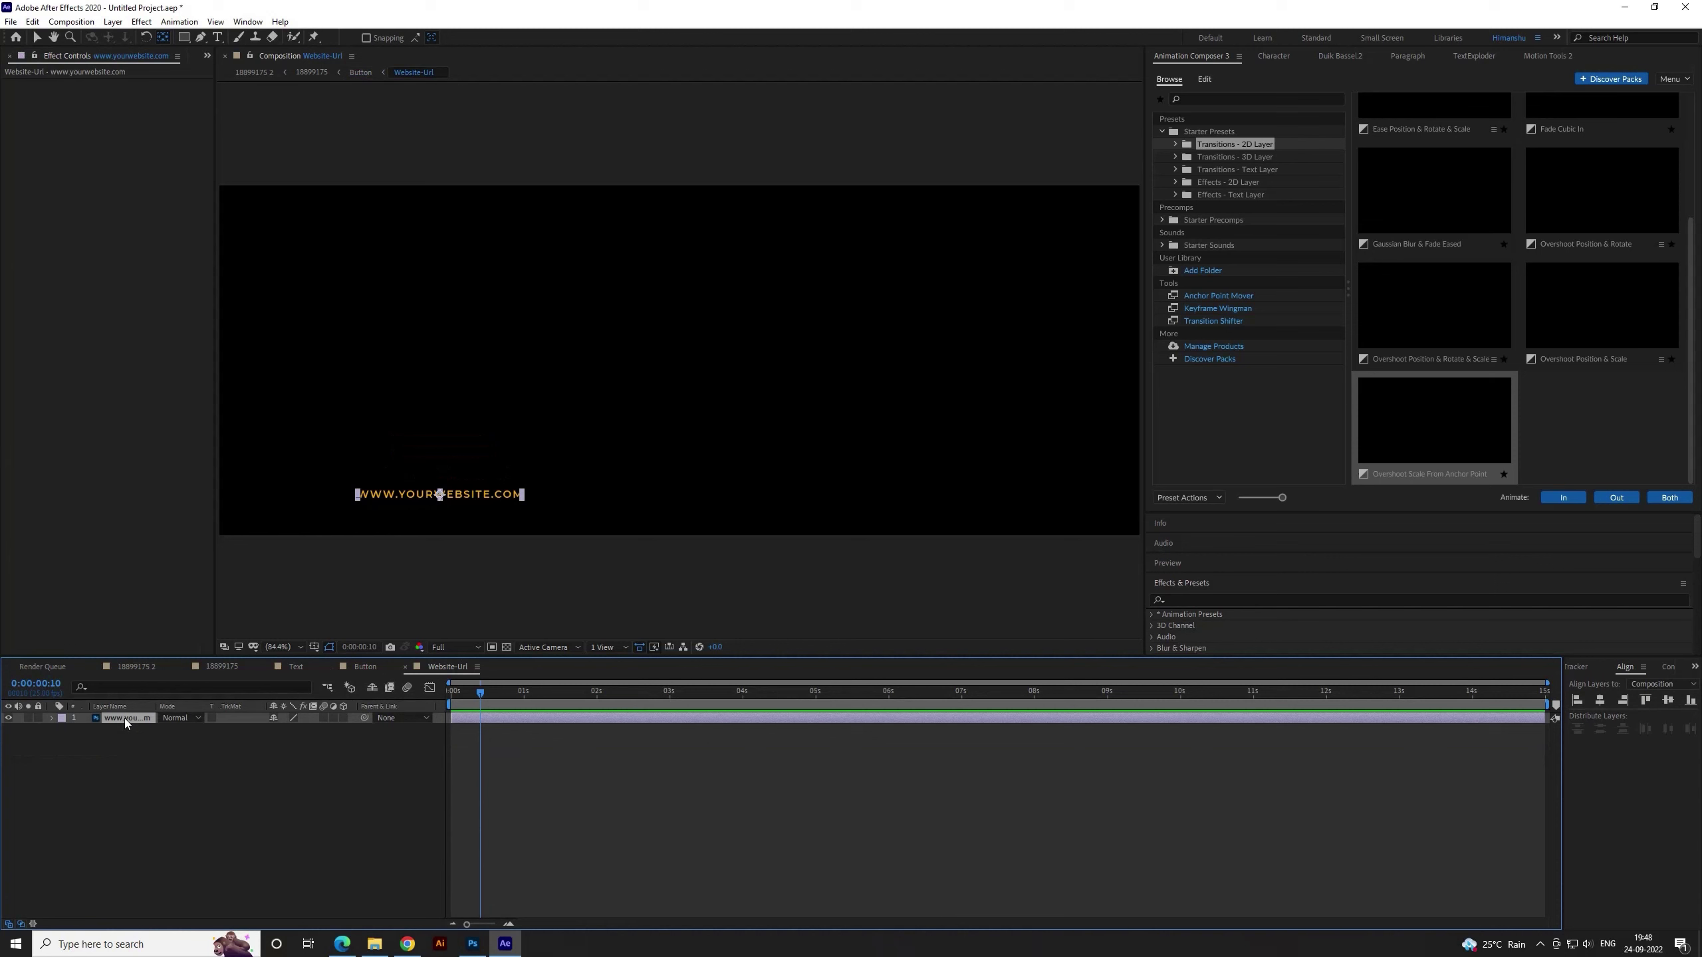
pyautogui.rightClick(125, 717)
pyautogui.moveTo(202, 616)
pyautogui.click(315, 612)
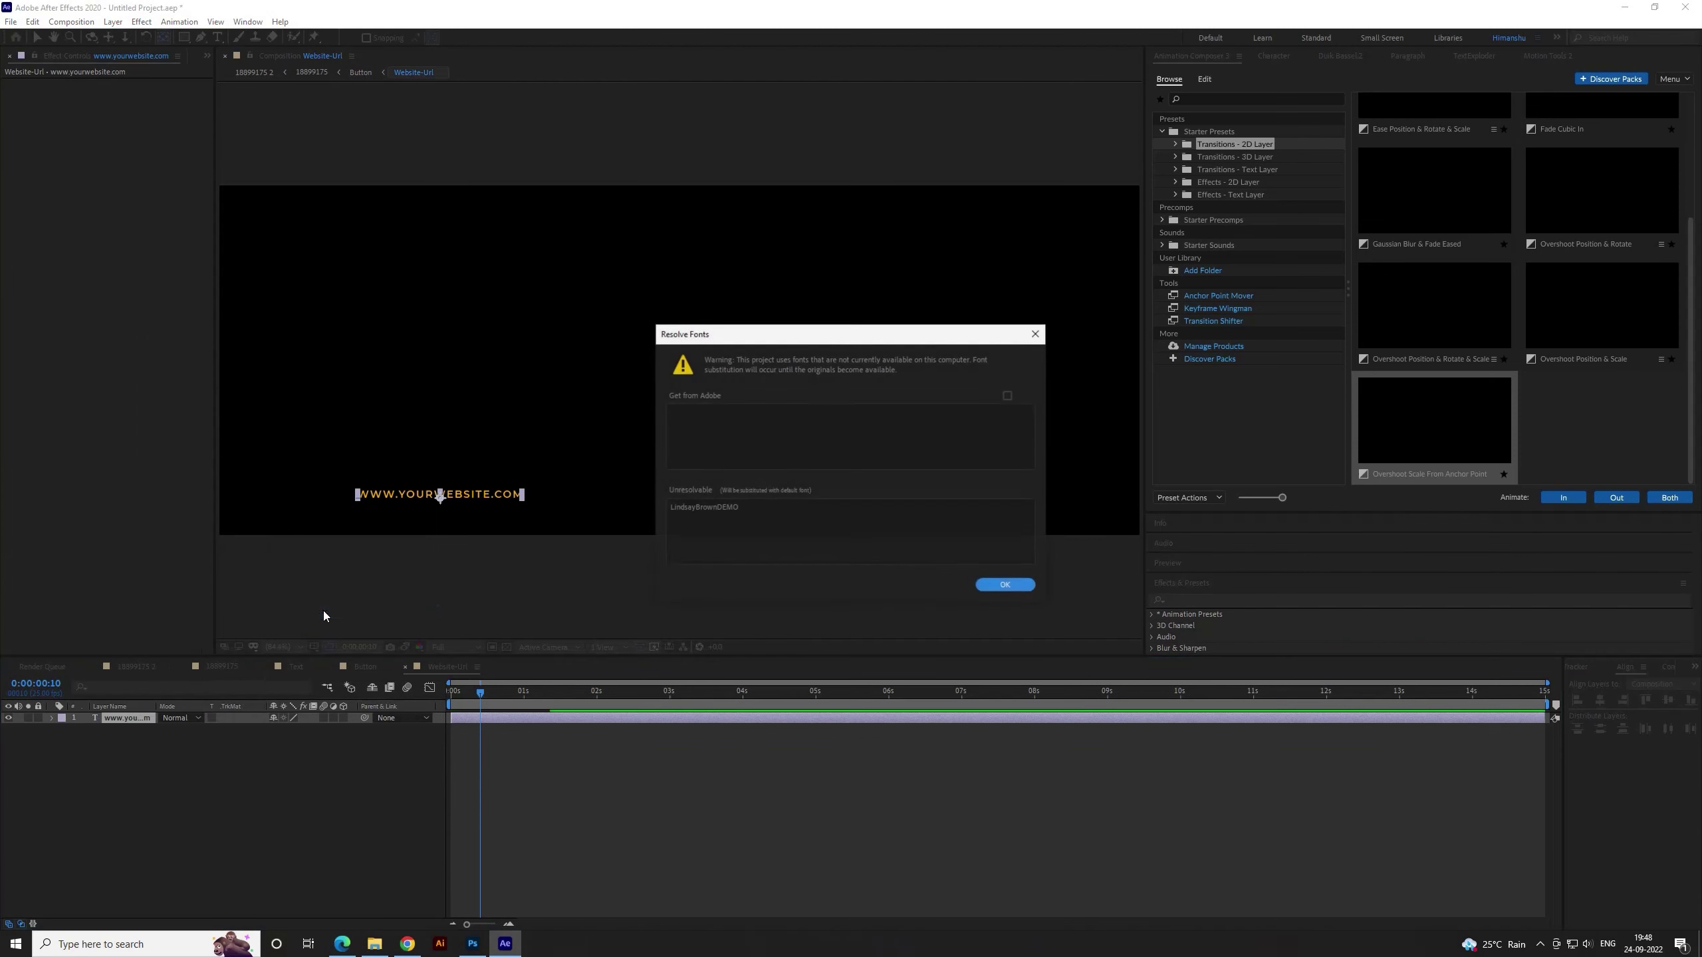
pyautogui.click(987, 587)
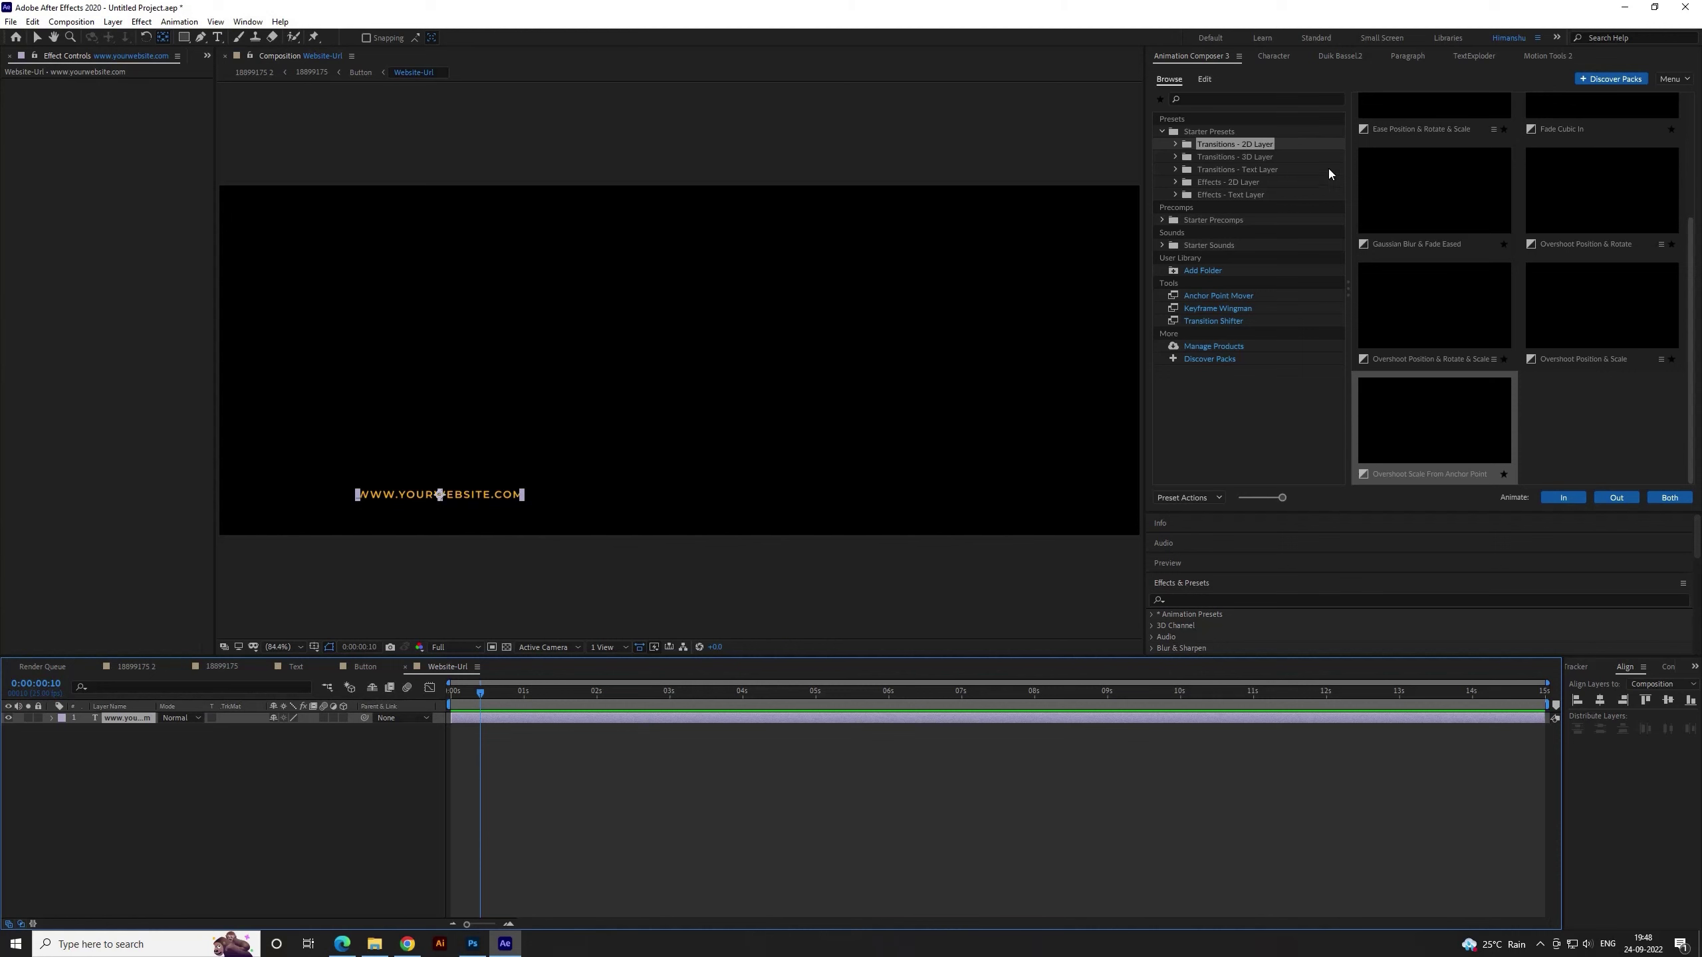
# Apply Fade Characters Together (From Start) In to the URL and delay its start slightly
pyautogui.click(1238, 170)
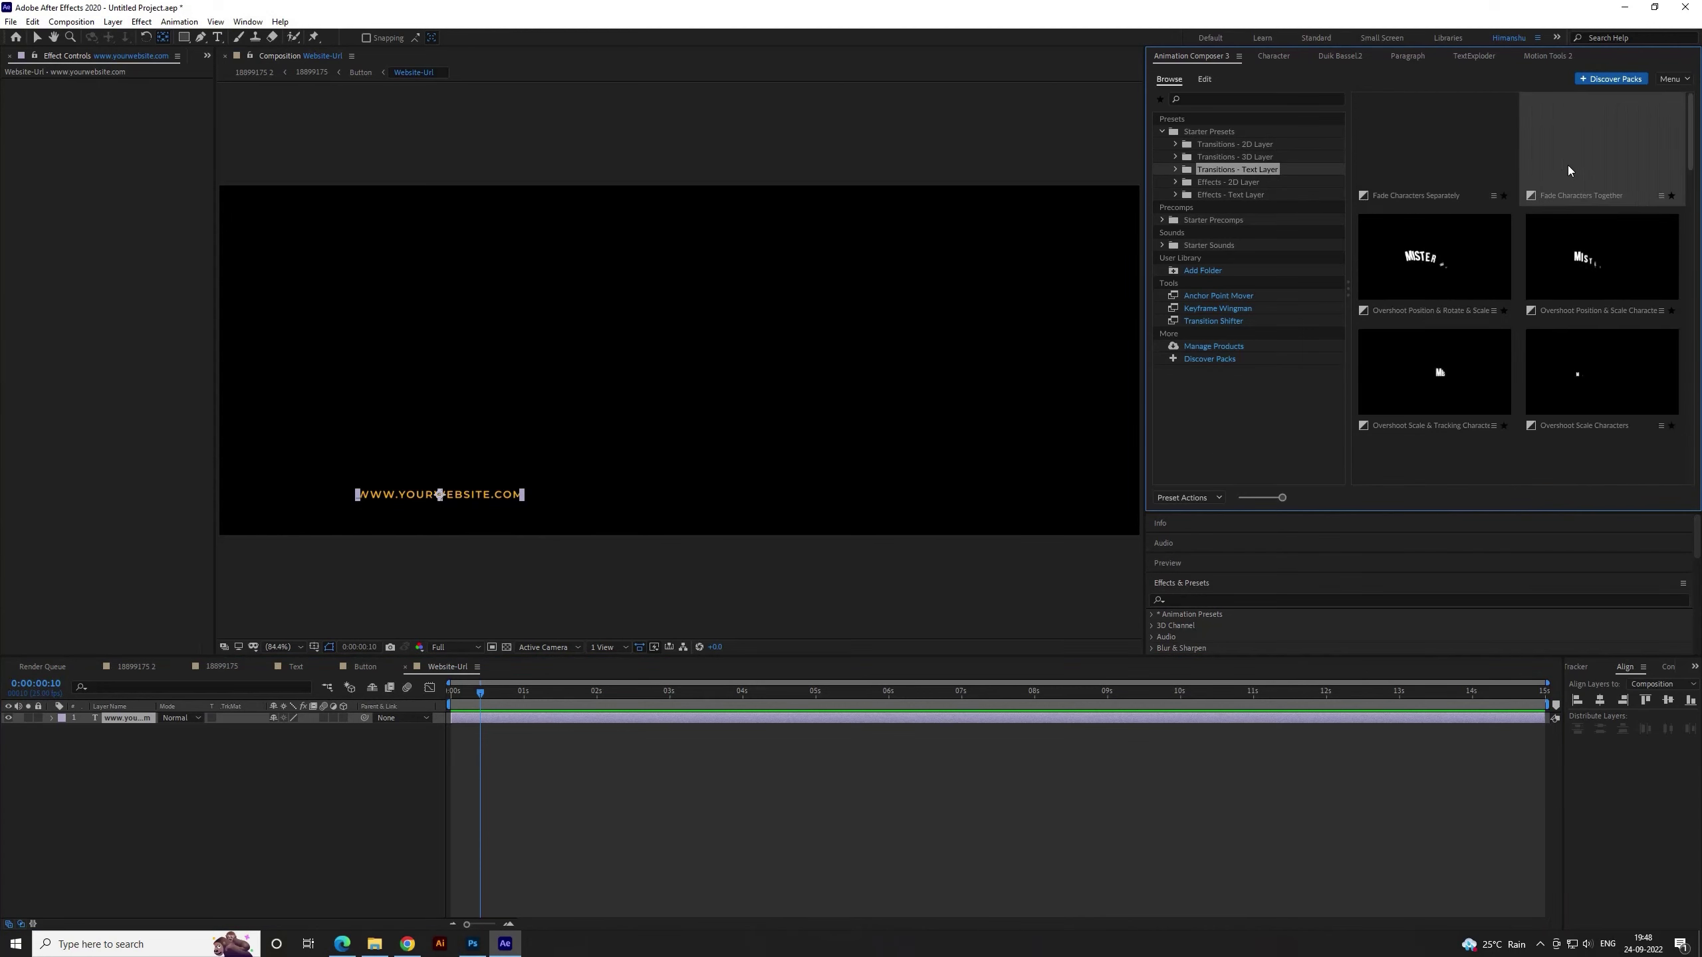
pyautogui.moveTo(1568, 165)
pyautogui.click(1561, 234)
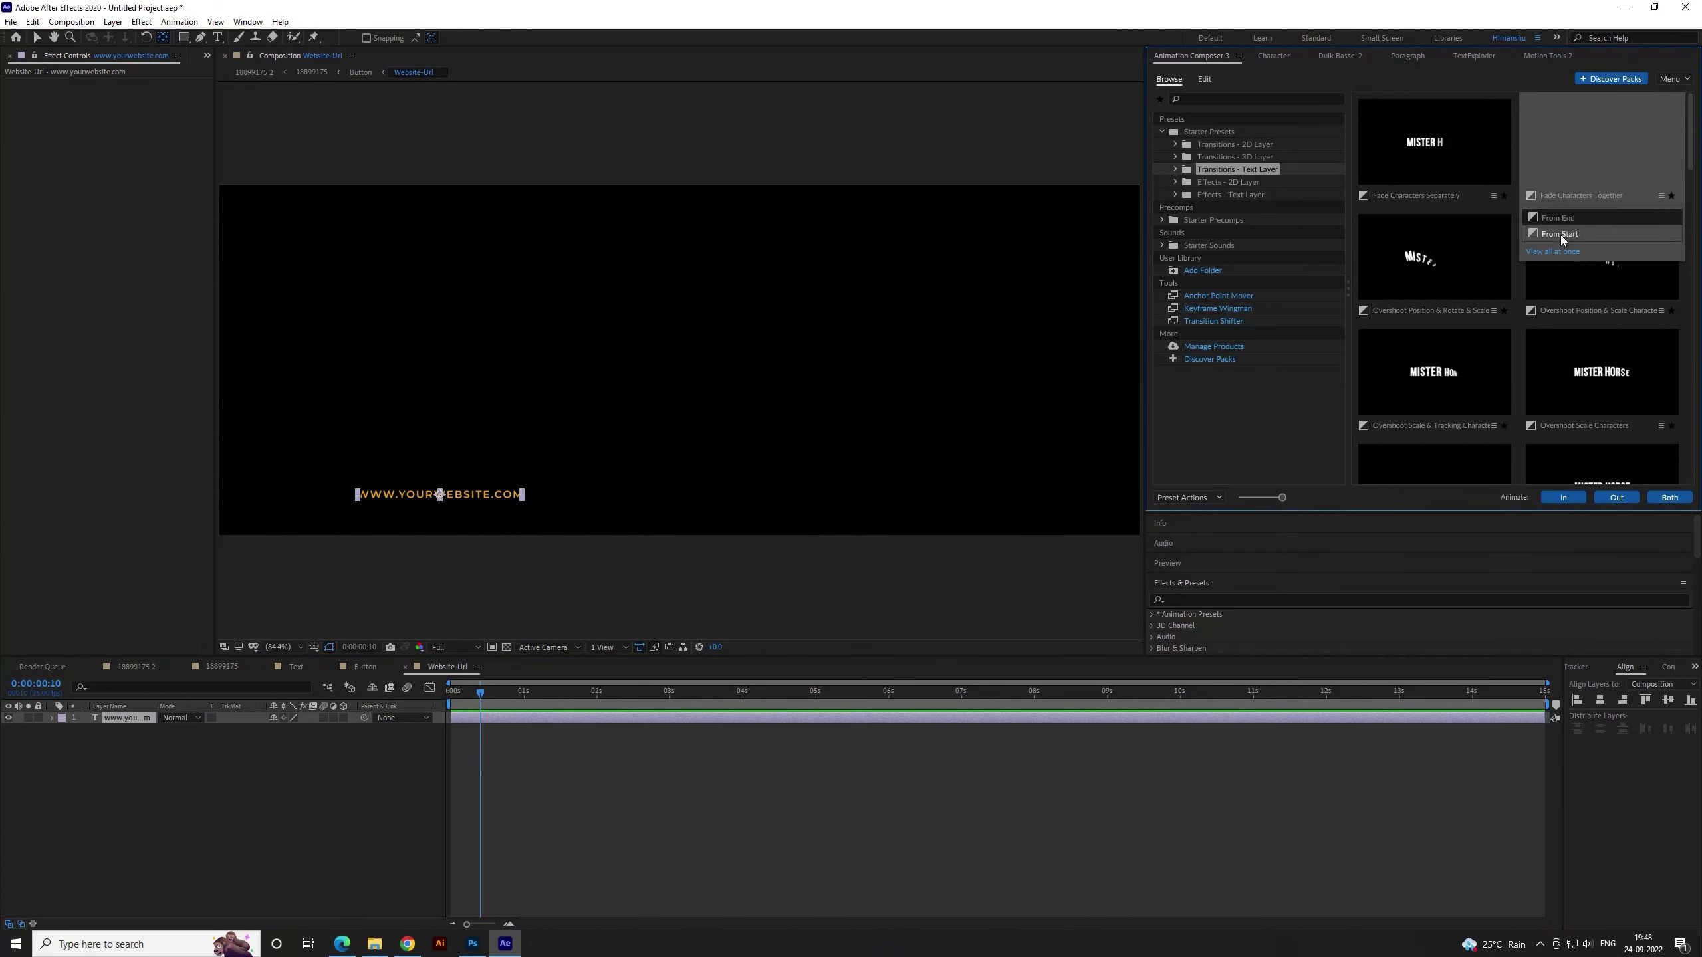
pyautogui.click(1570, 498)
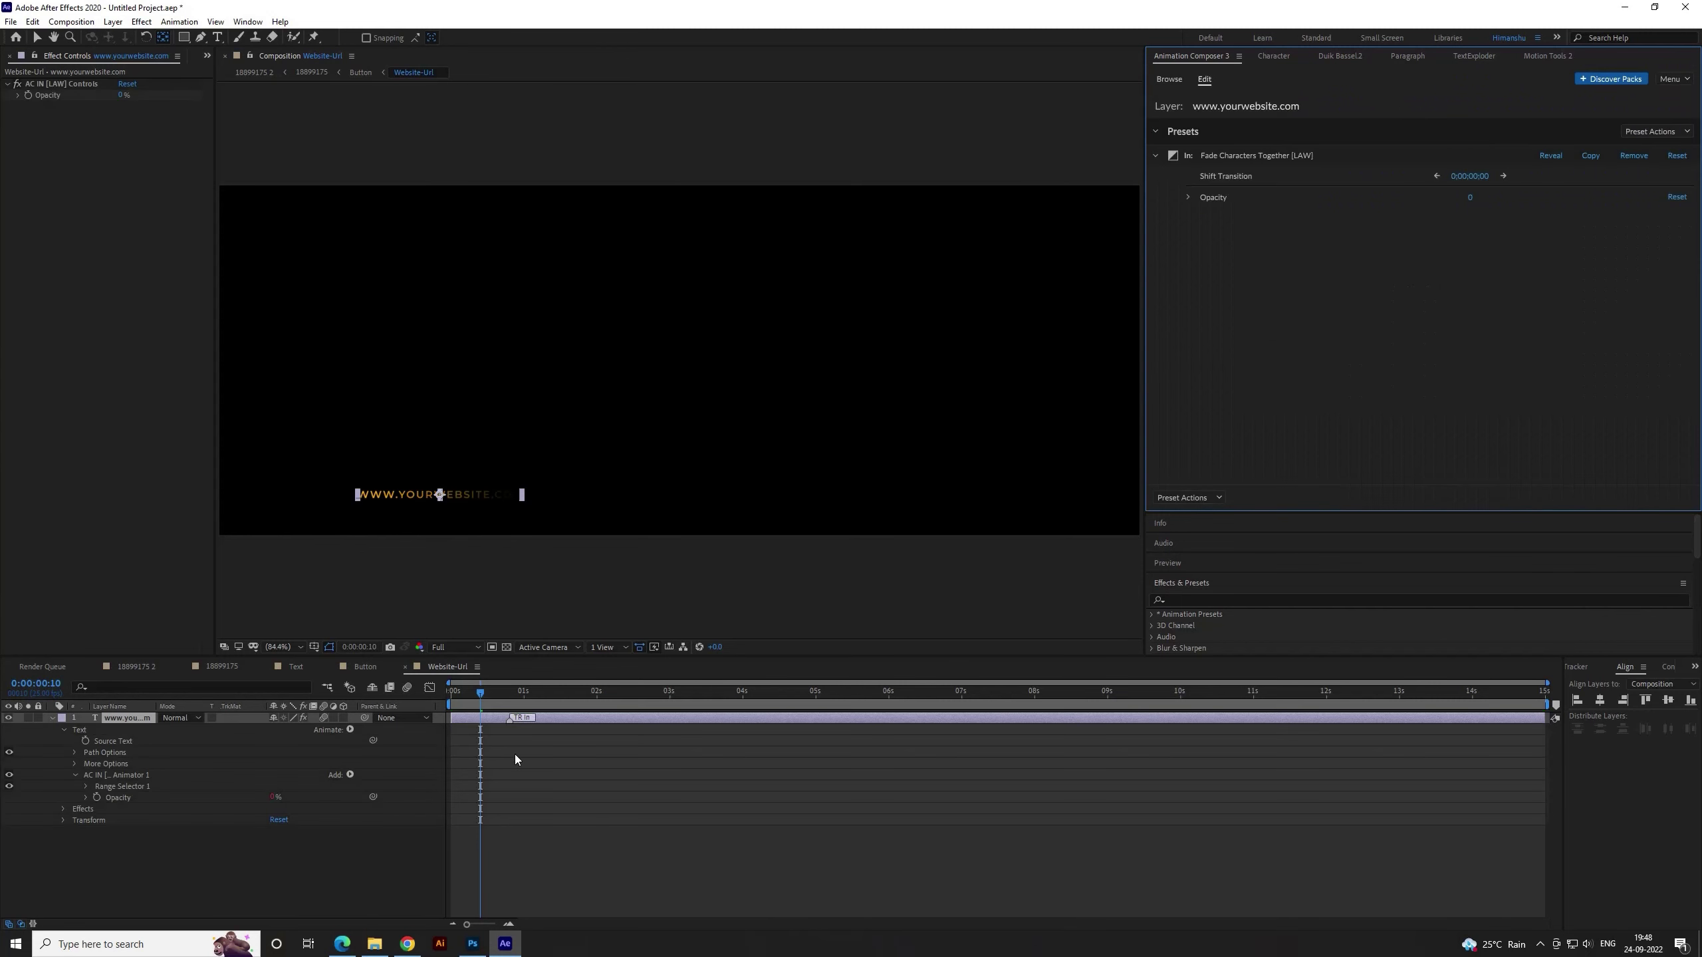
pyautogui.moveTo(509, 720); pyautogui.dragTo(523, 721)
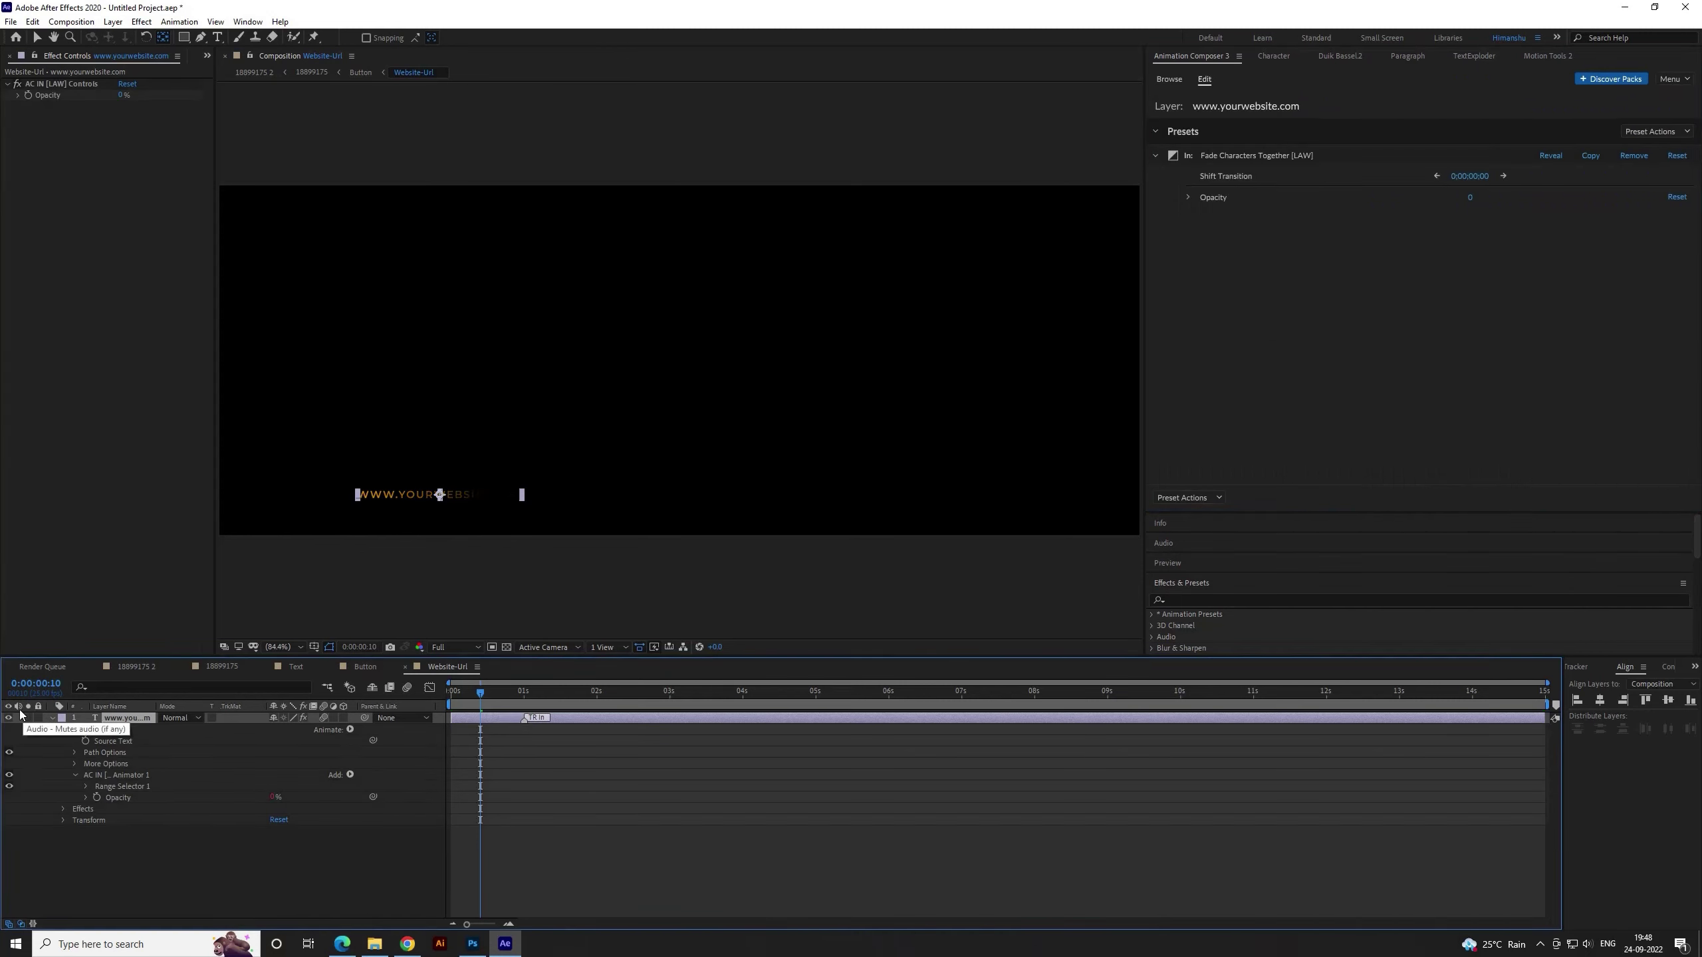
pyautogui.click(53, 719)
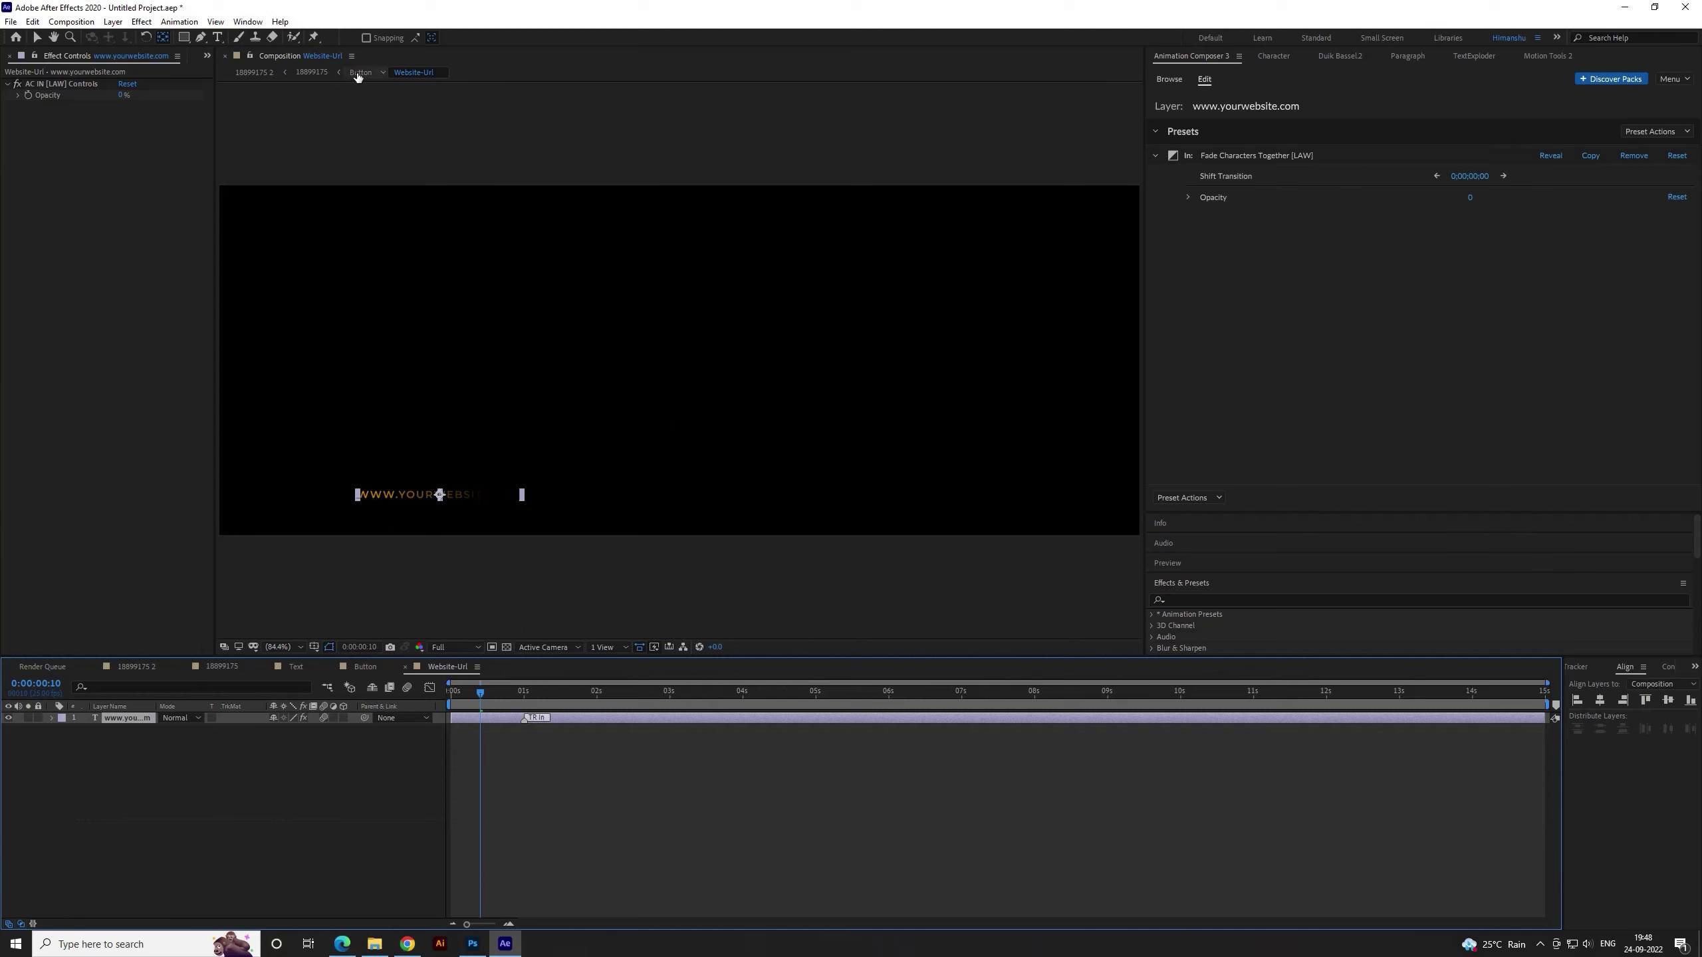
# Open the Phone-Number precomp and convert the phone number to editable text
pyautogui.click(359, 76)
pyautogui.doubleClick(442, 727)
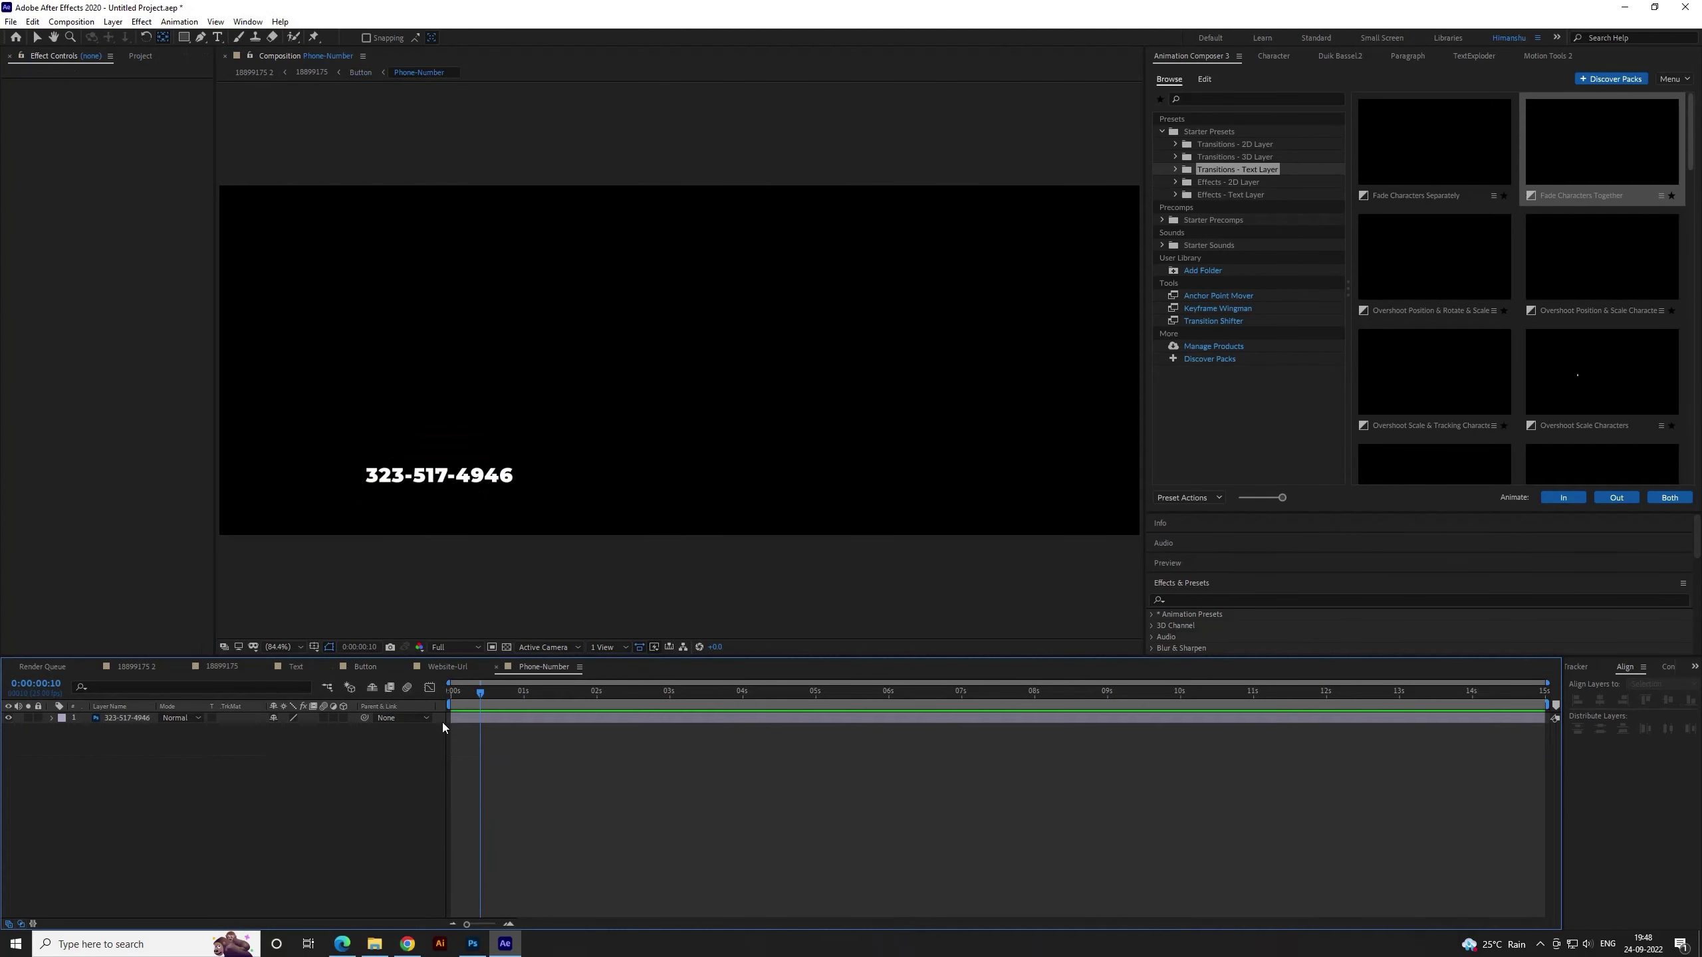
pyautogui.rightClick(114, 716)
pyautogui.moveTo(201, 614)
pyautogui.click(340, 612)
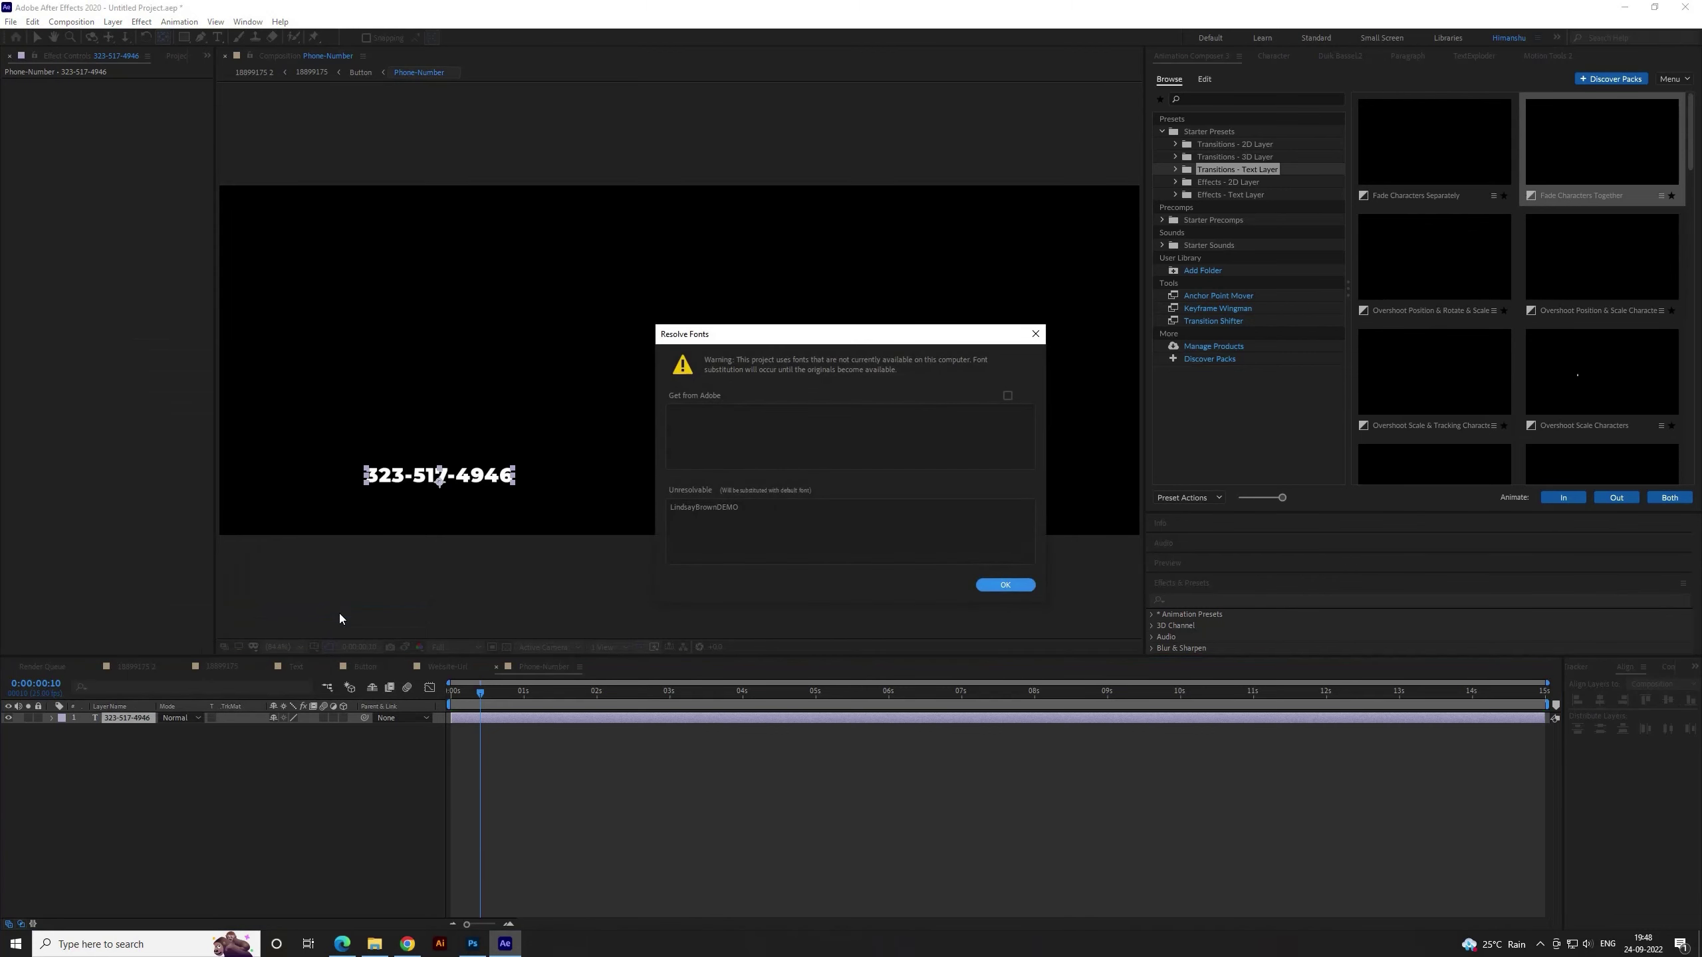
pyautogui.click(1011, 586)
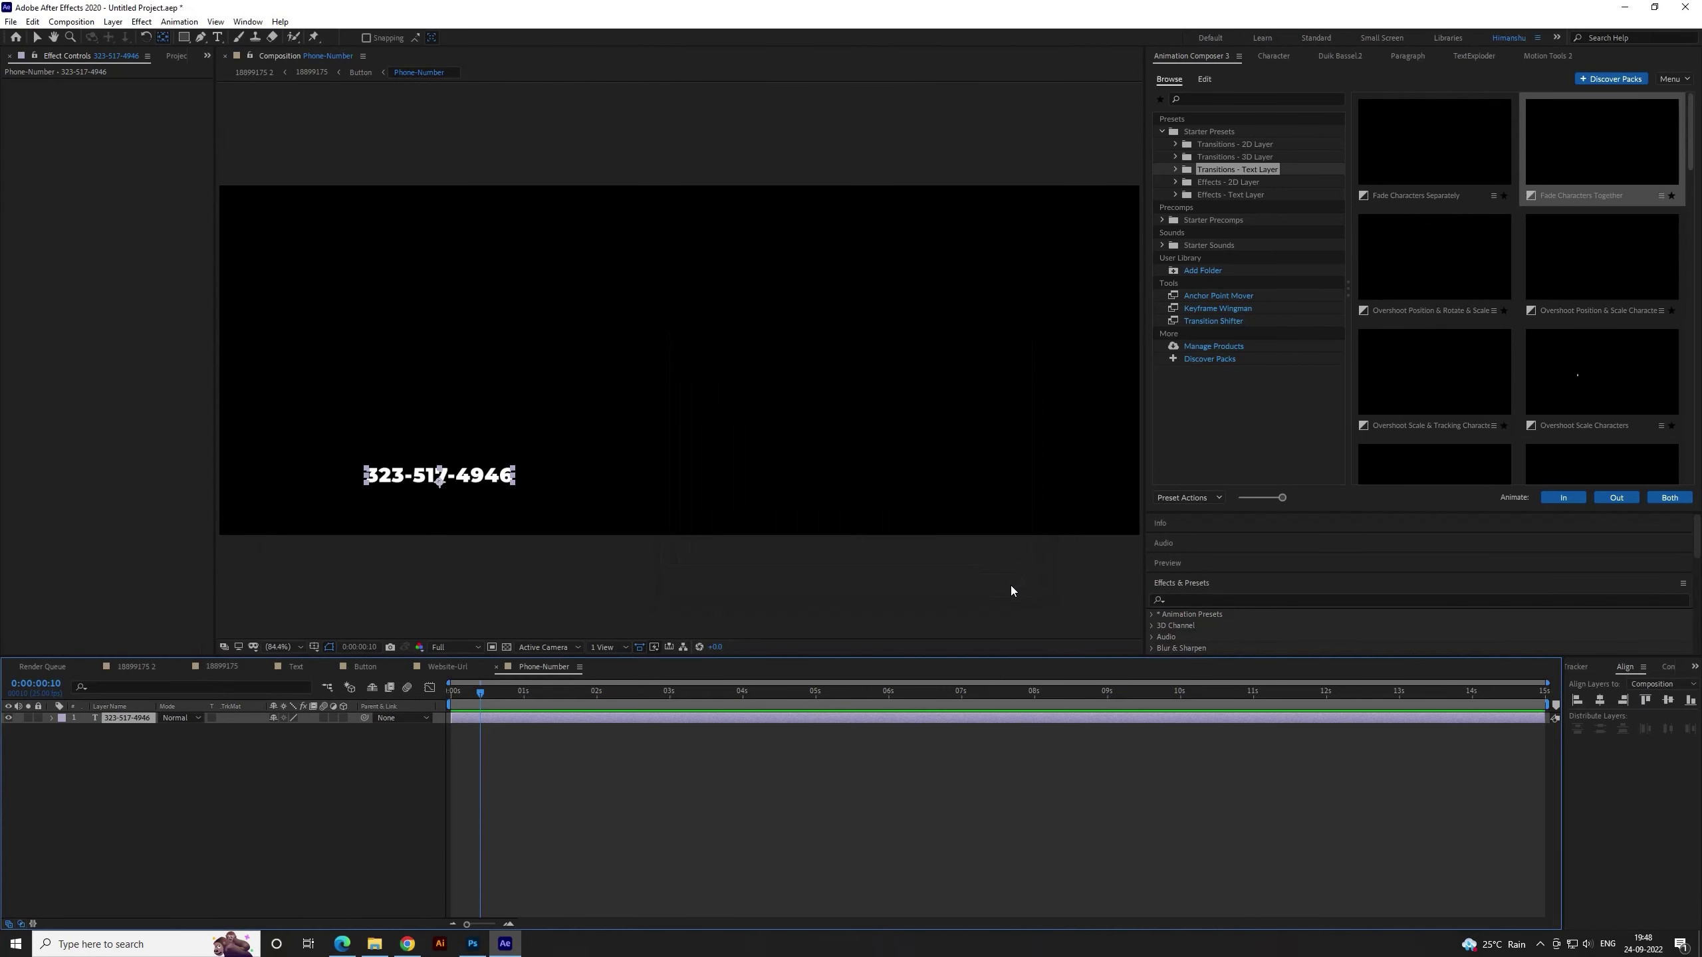
# Apply Fade Characters Separately In to the phone number, starting slightly later
pyautogui.click(1604, 156)
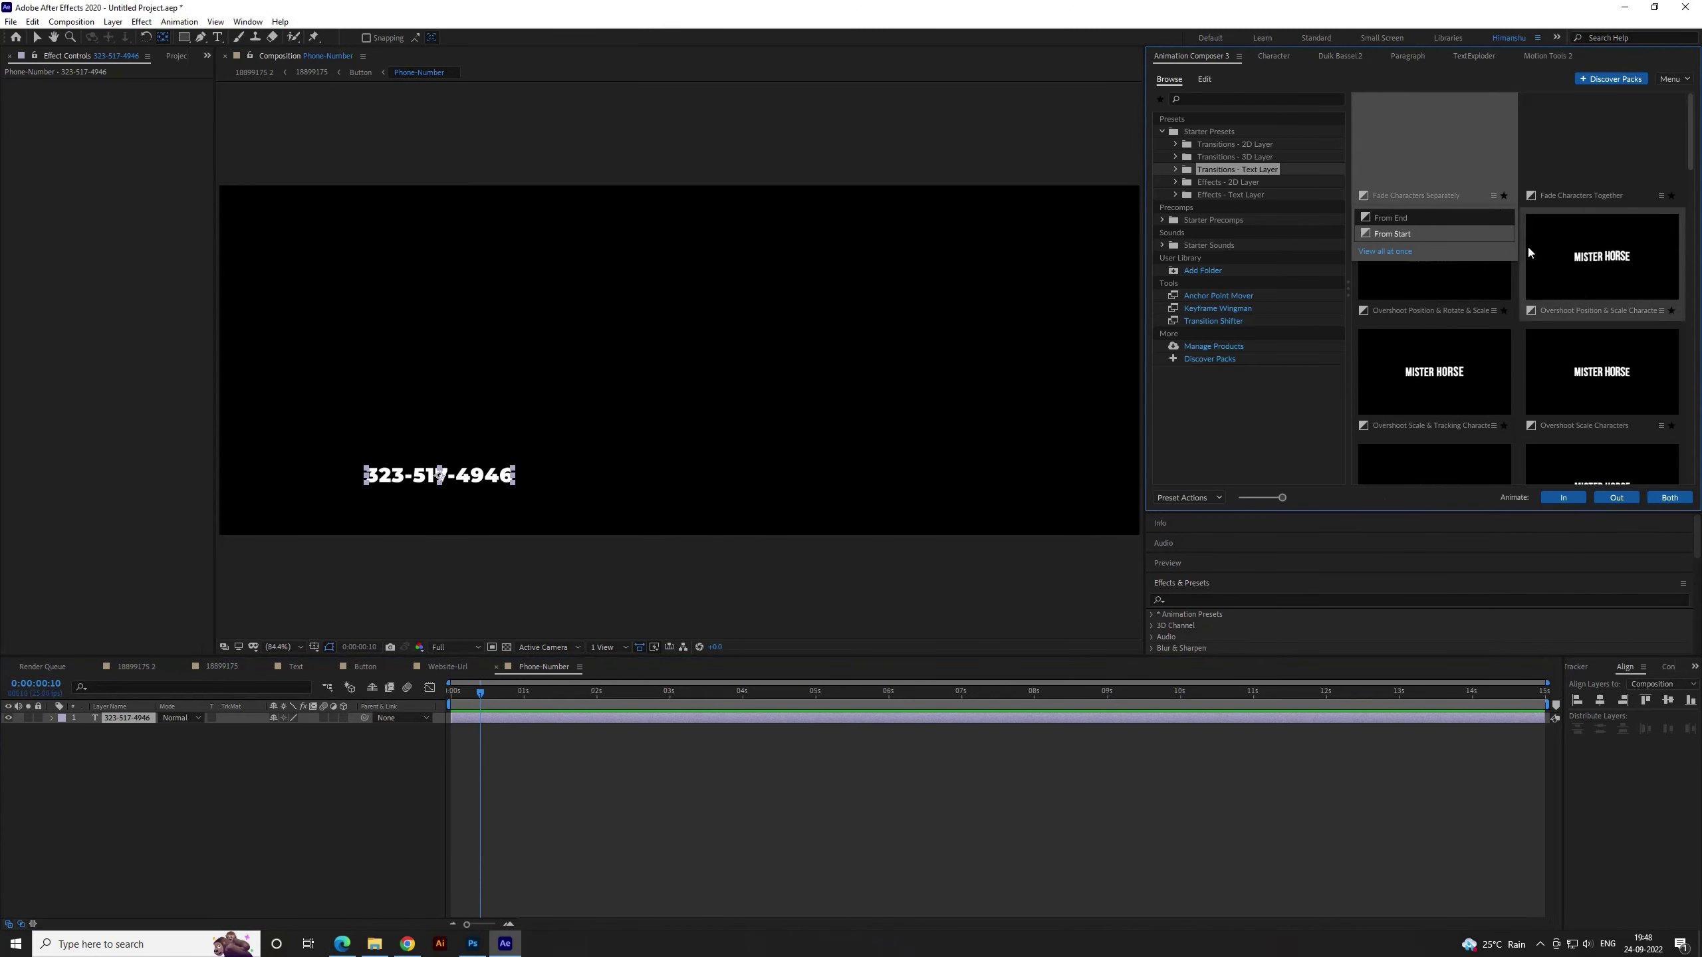
pyautogui.click(1550, 498)
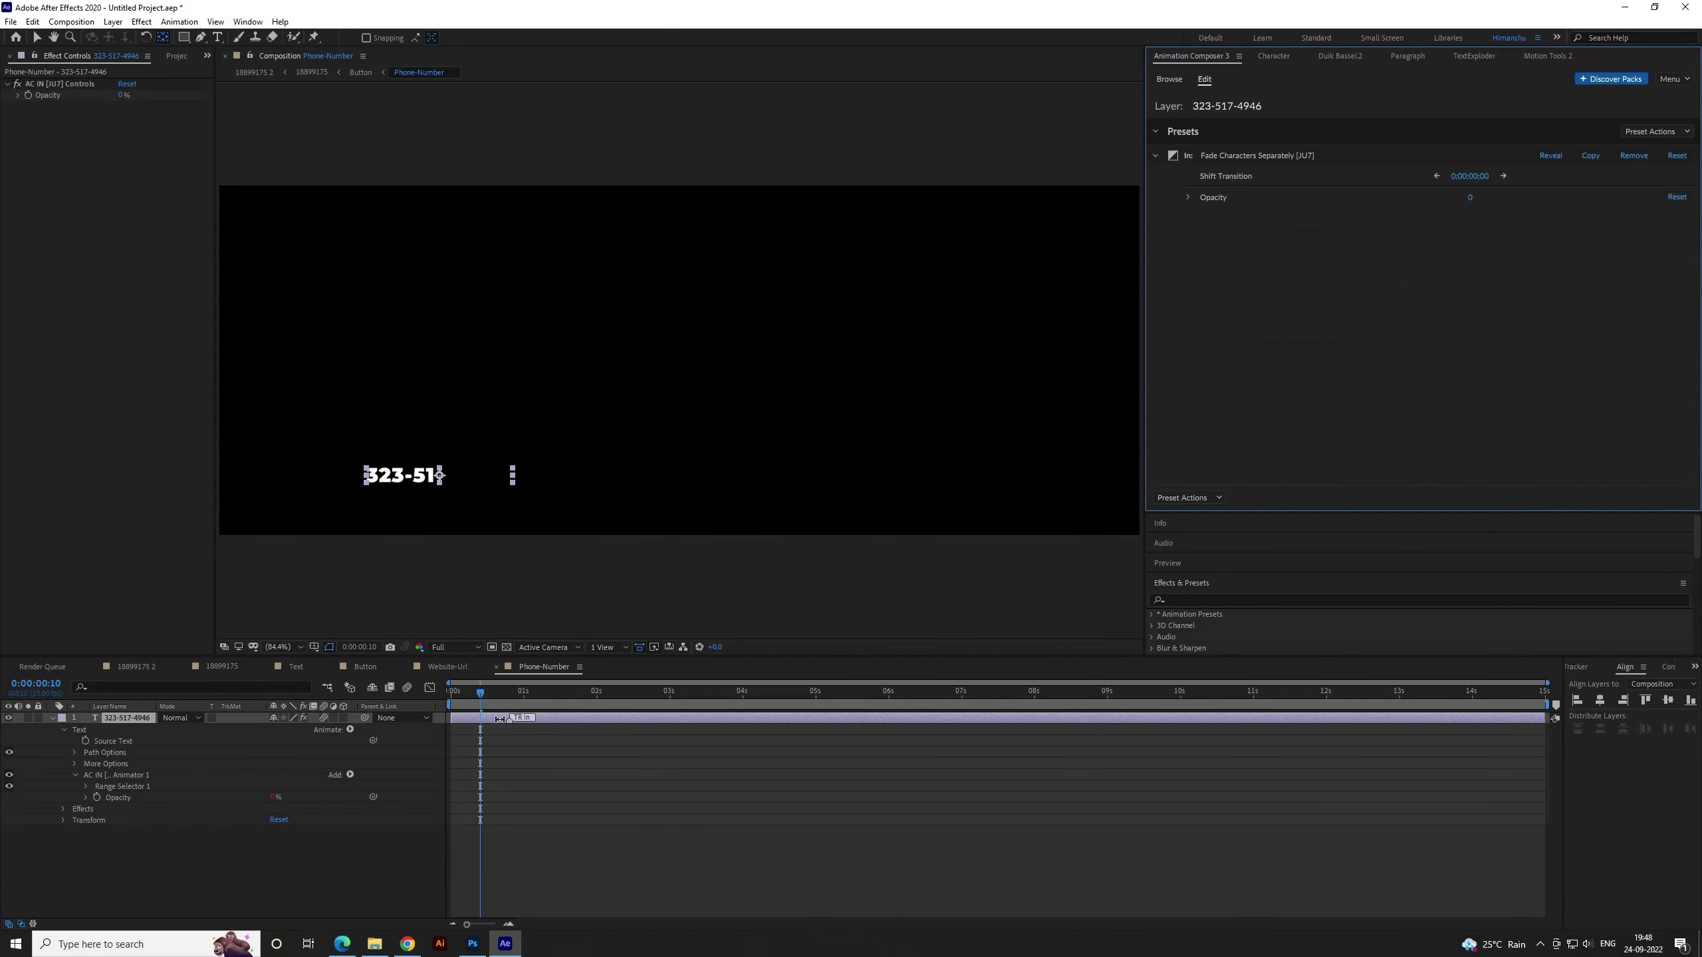
pyautogui.moveTo(511, 720); pyautogui.dragTo(525, 720)
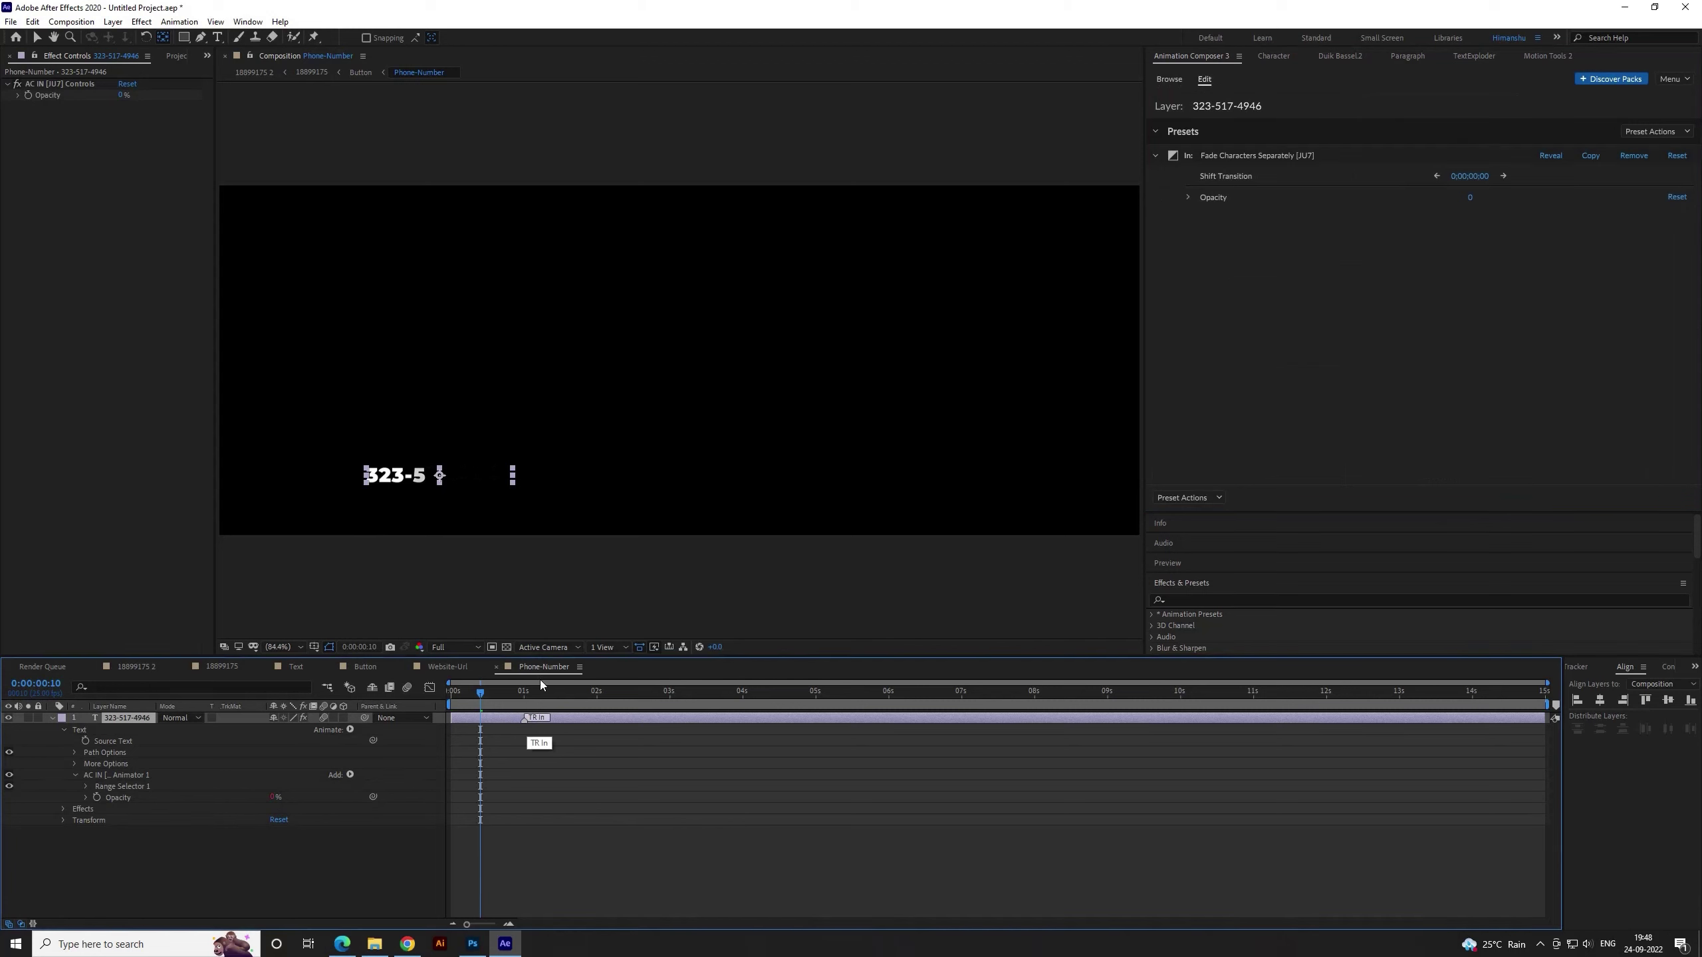
# In the Button comp, make the Phone-Number layer start at 1 second and preview
pyautogui.click(361, 72)
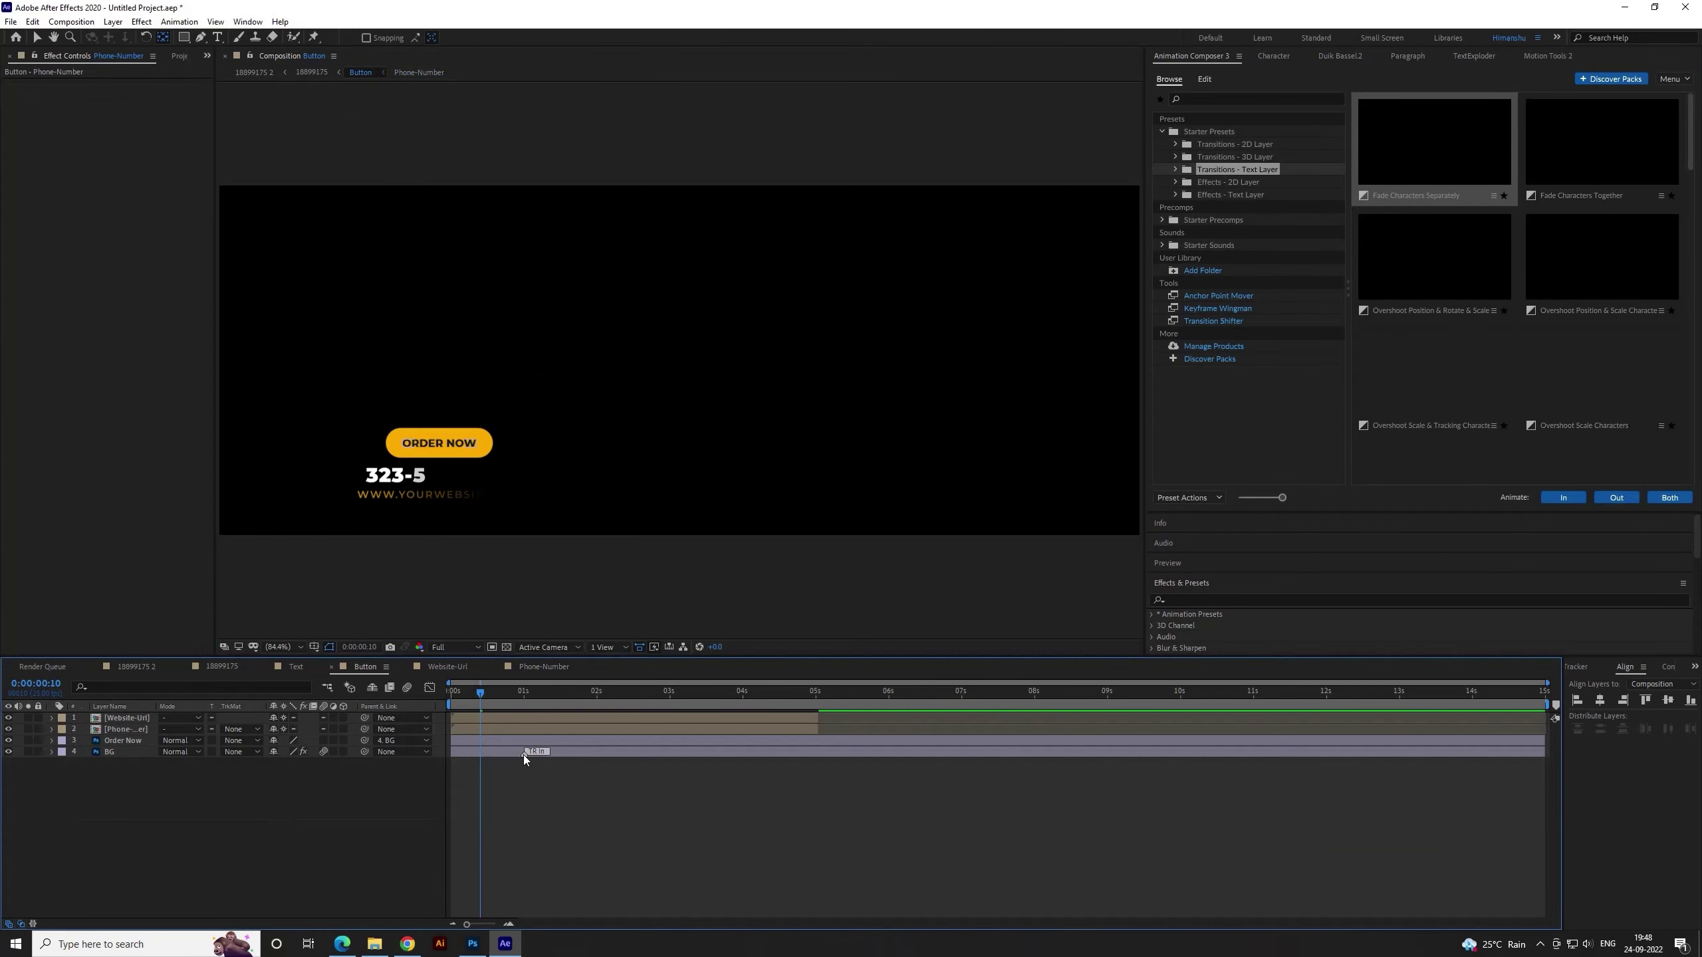
pyautogui.moveTo(472, 697); pyautogui.dragTo(523, 695)
pyautogui.click(518, 732)
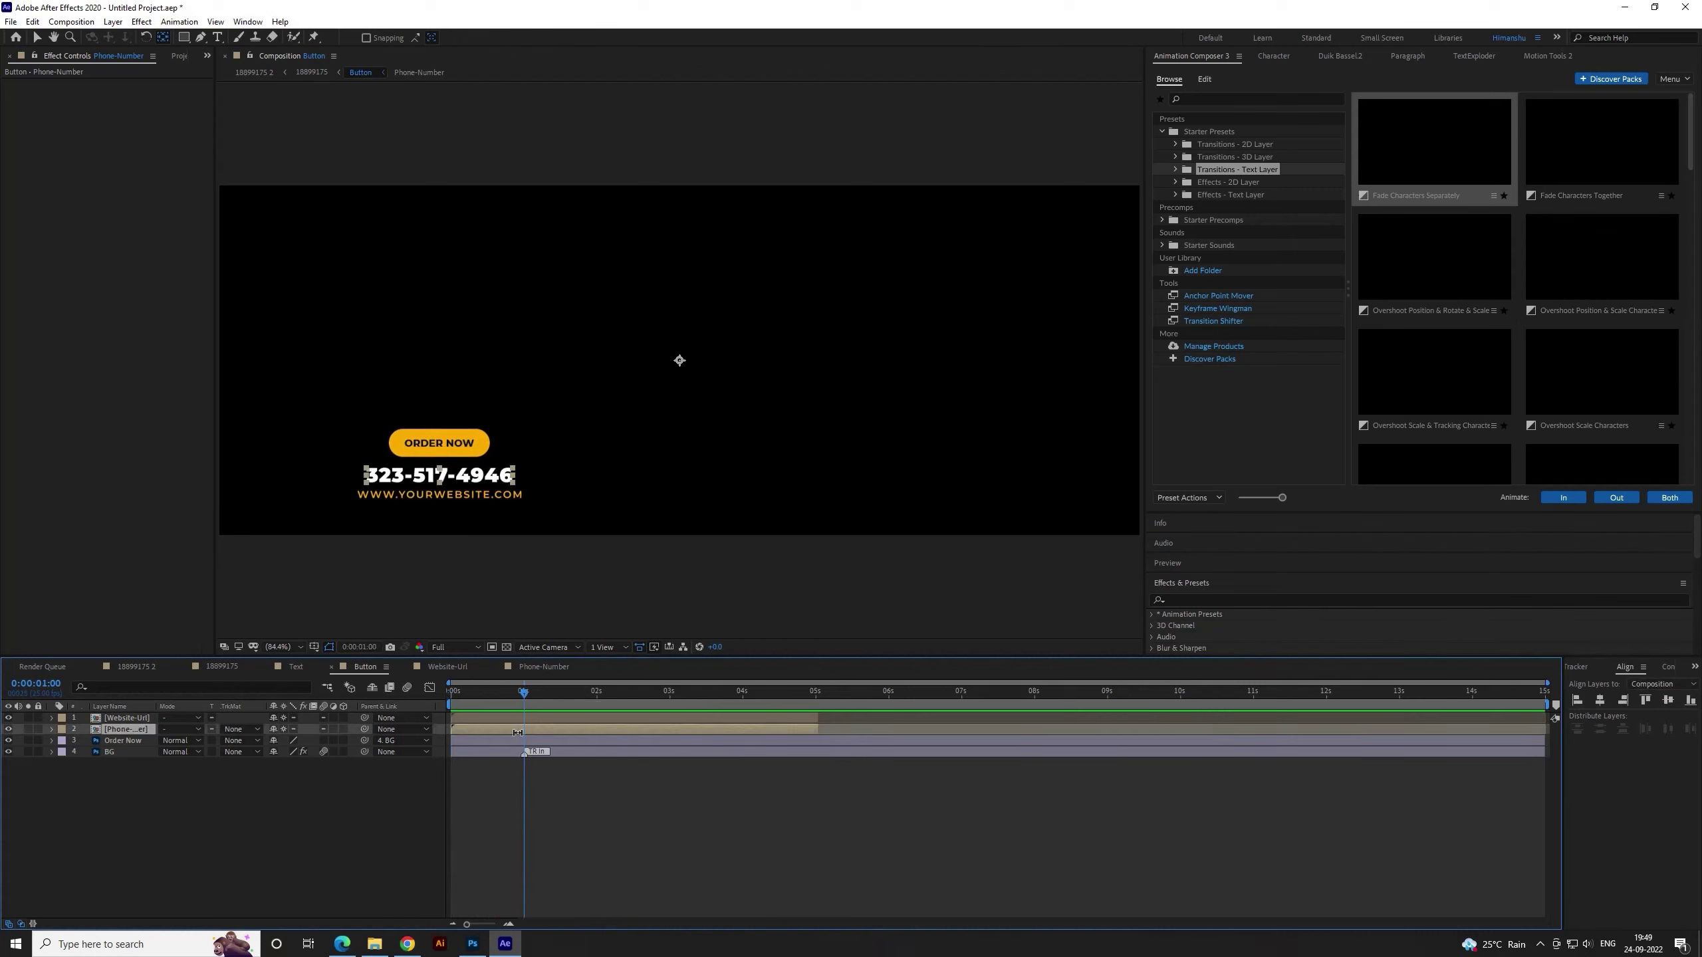
pyautogui.press('Delete')
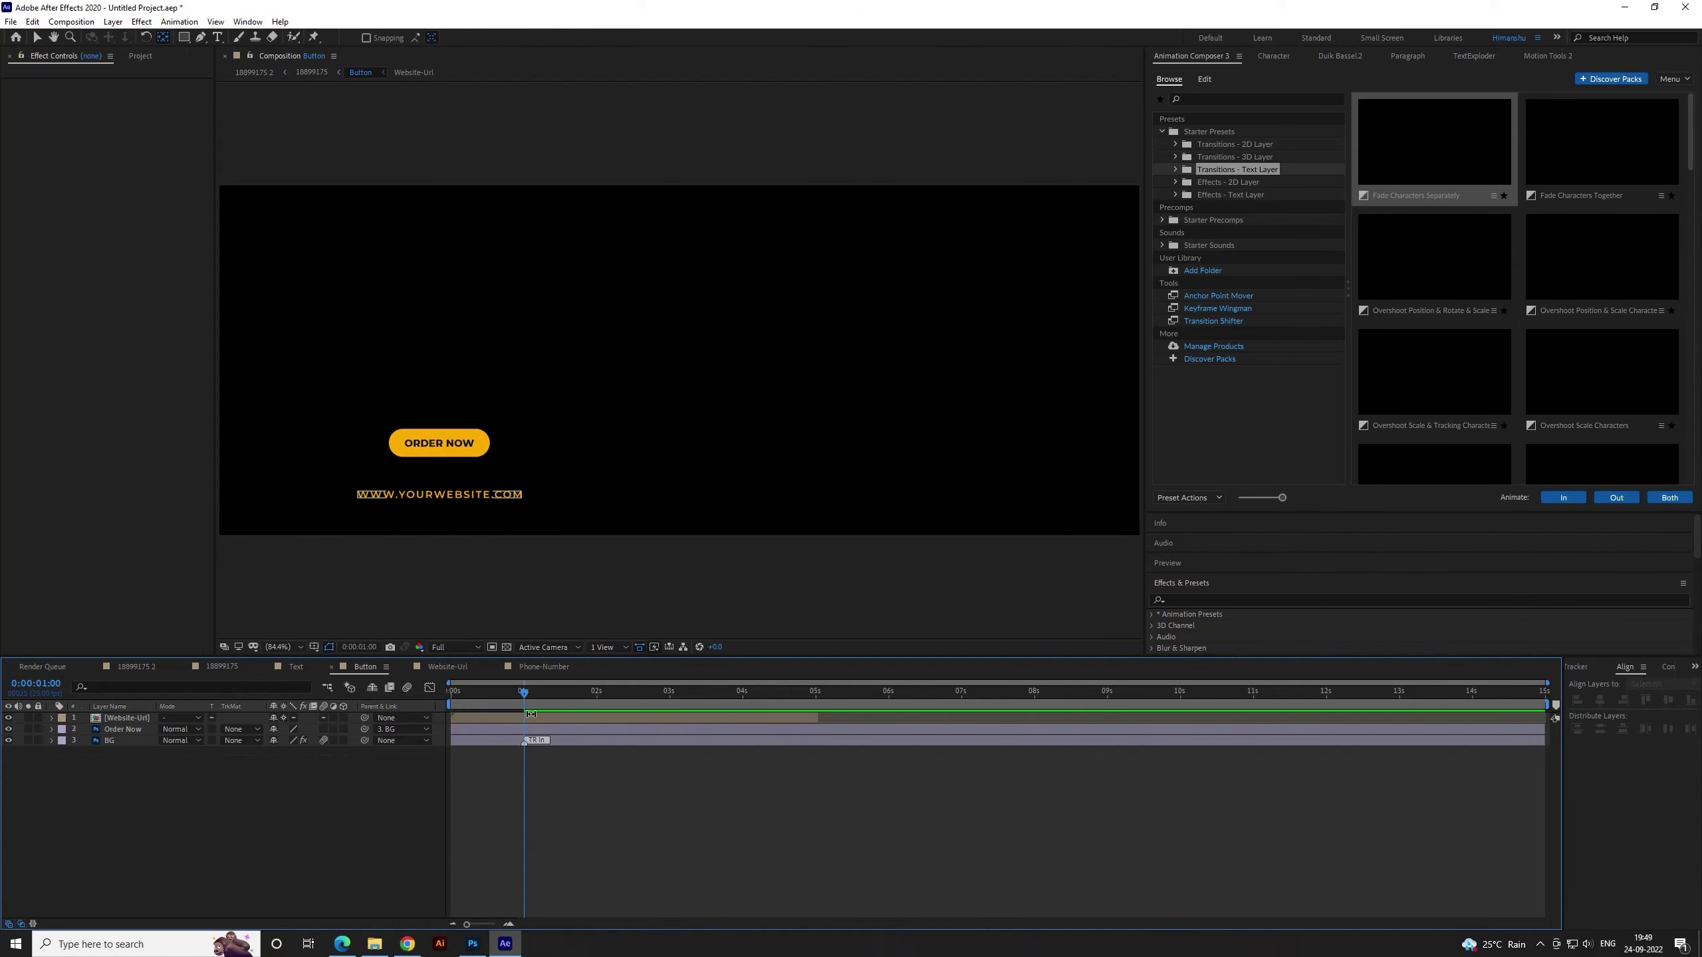
pyautogui.hotkey('ctrl', 'z')
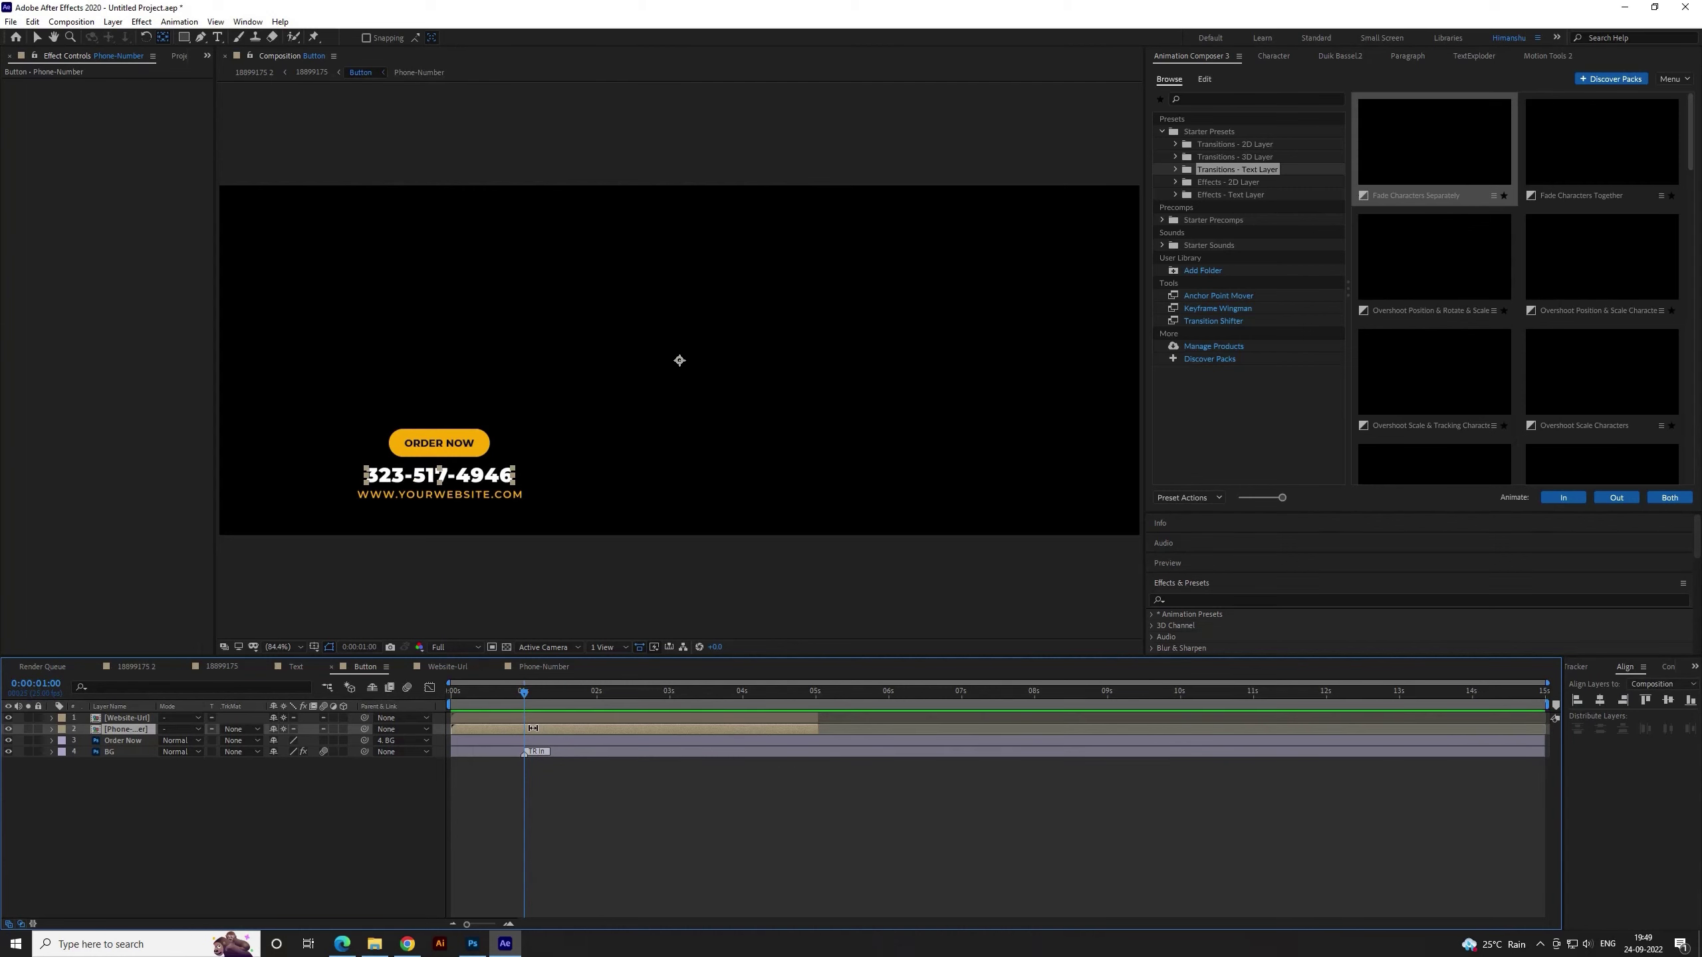
pyautogui.moveTo(477, 726)
pyautogui.mouseDown()
pyautogui.moveTo(660, 724)
pyautogui.moveTo(450, 691)
pyautogui.mouseUp()
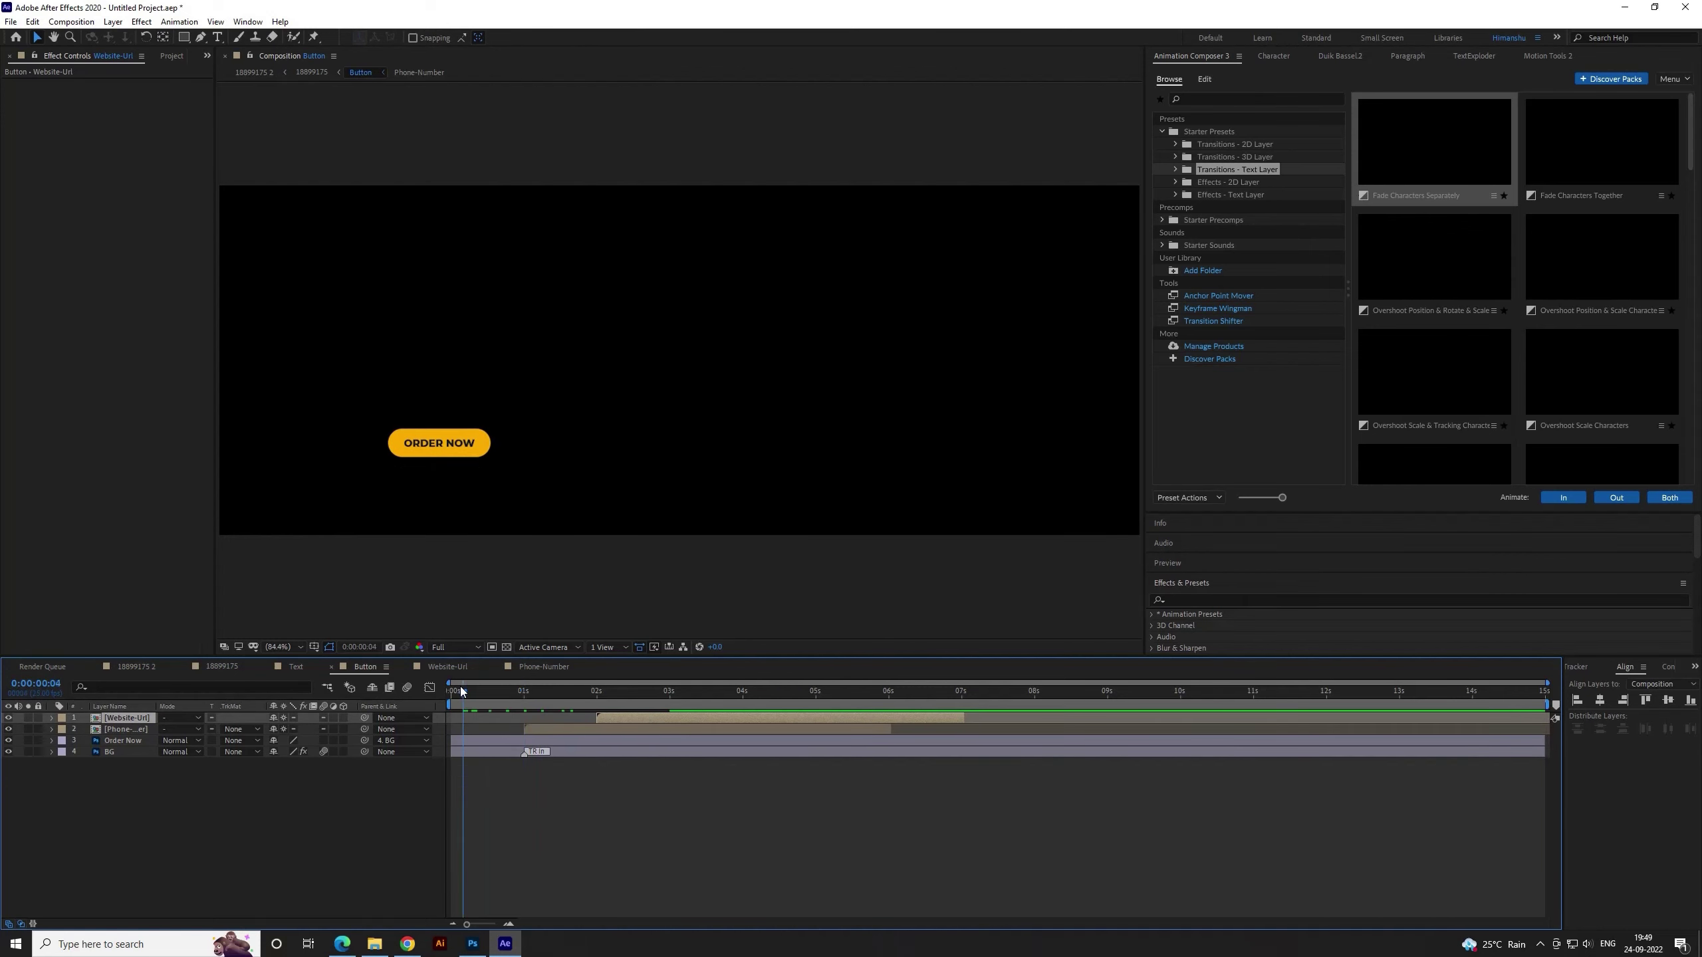
pyautogui.press('space')
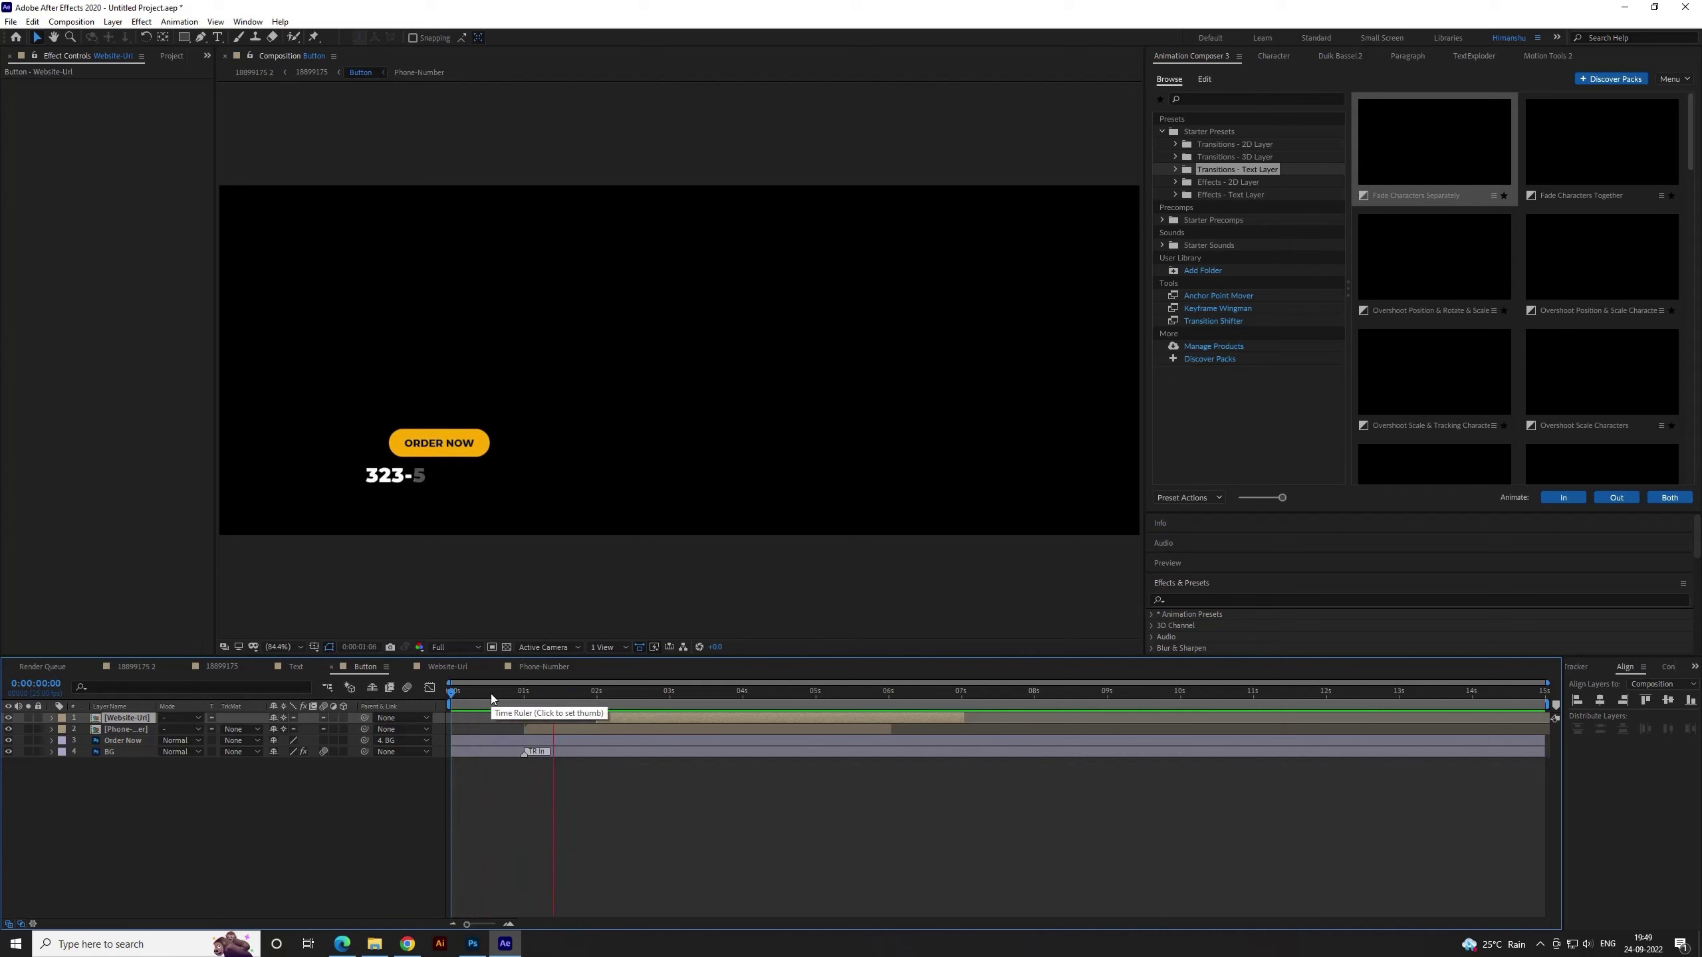
pyautogui.press('space')
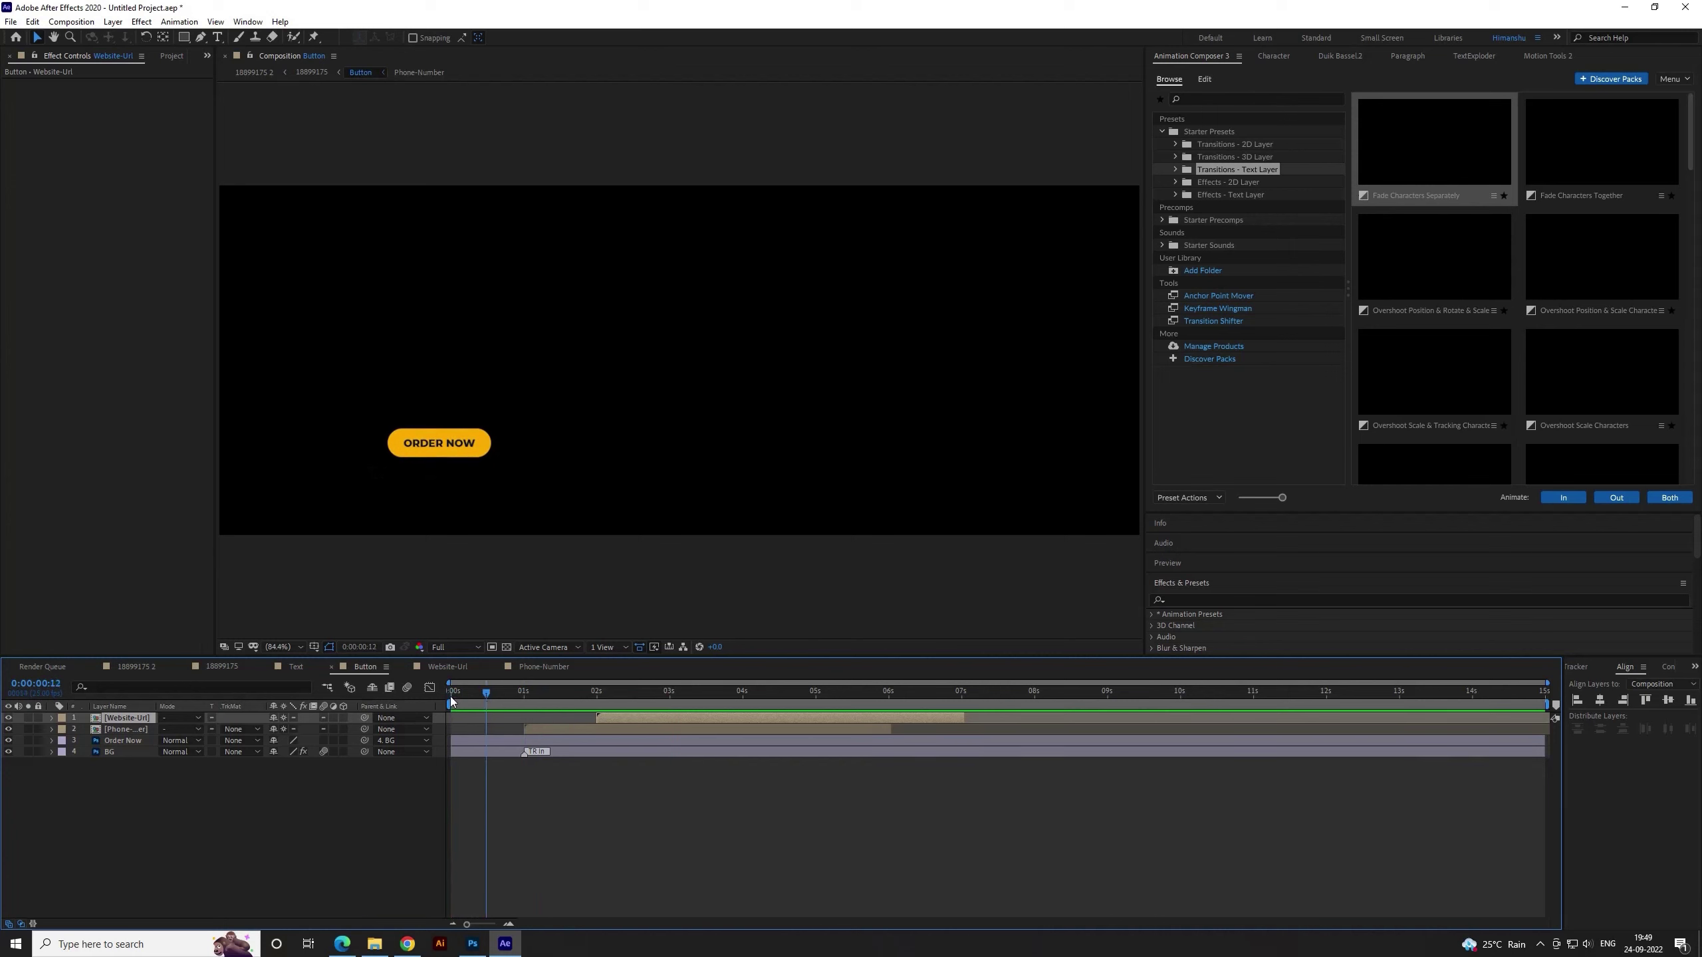
# Shift the Phone-Number and Website-Url layers earlier together and preview the result
pyautogui.hotkey('shift', 'pagedown')
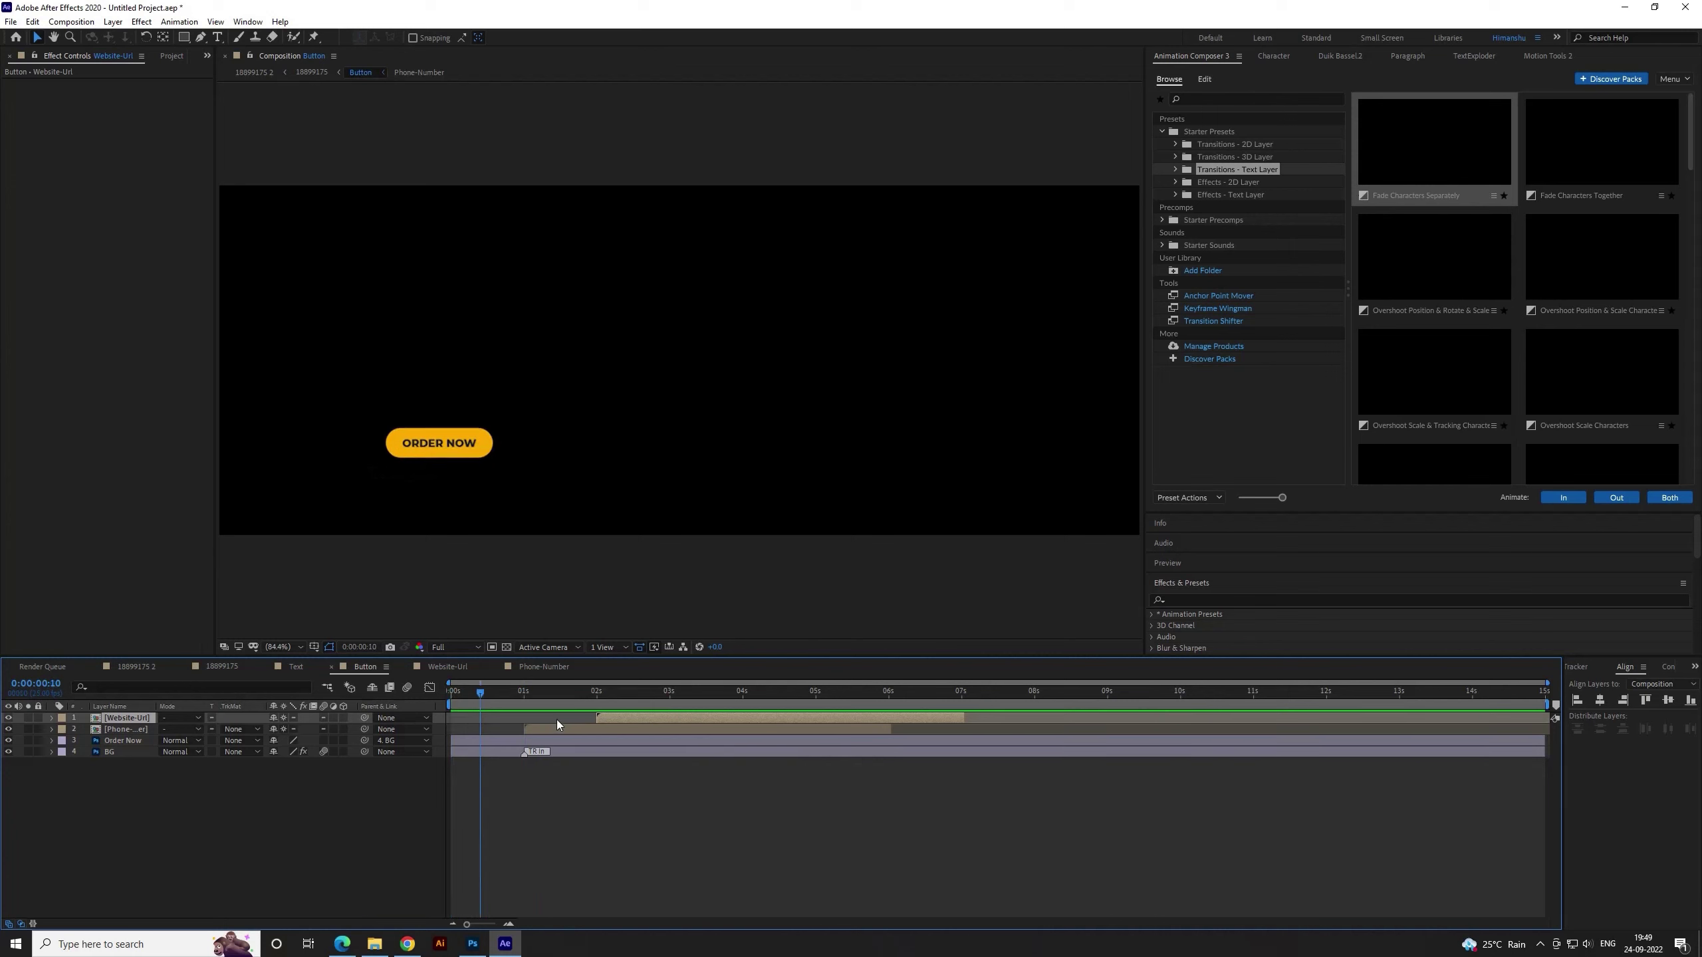
pyautogui.click(574, 731)
pyautogui.keyDown('shift'); pyautogui.click(633, 721); pyautogui.keyUp('shift')
pyautogui.moveTo(580, 729); pyautogui.dragTo(540, 733)
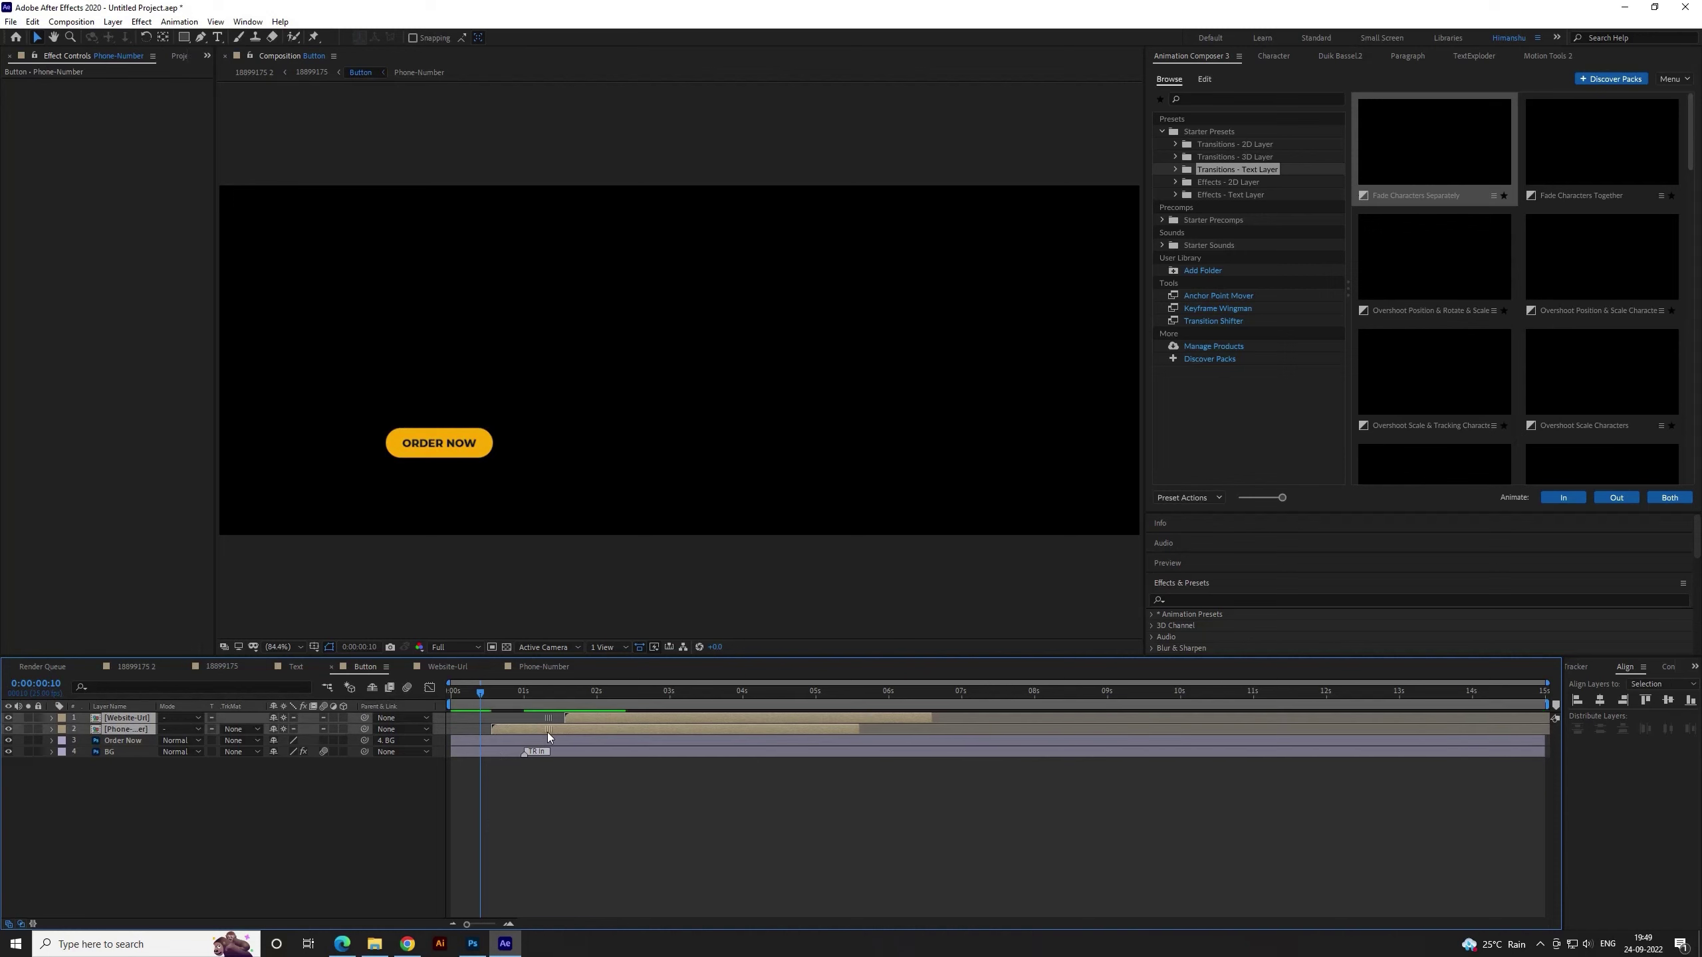
pyautogui.click(498, 715)
pyautogui.press('space')
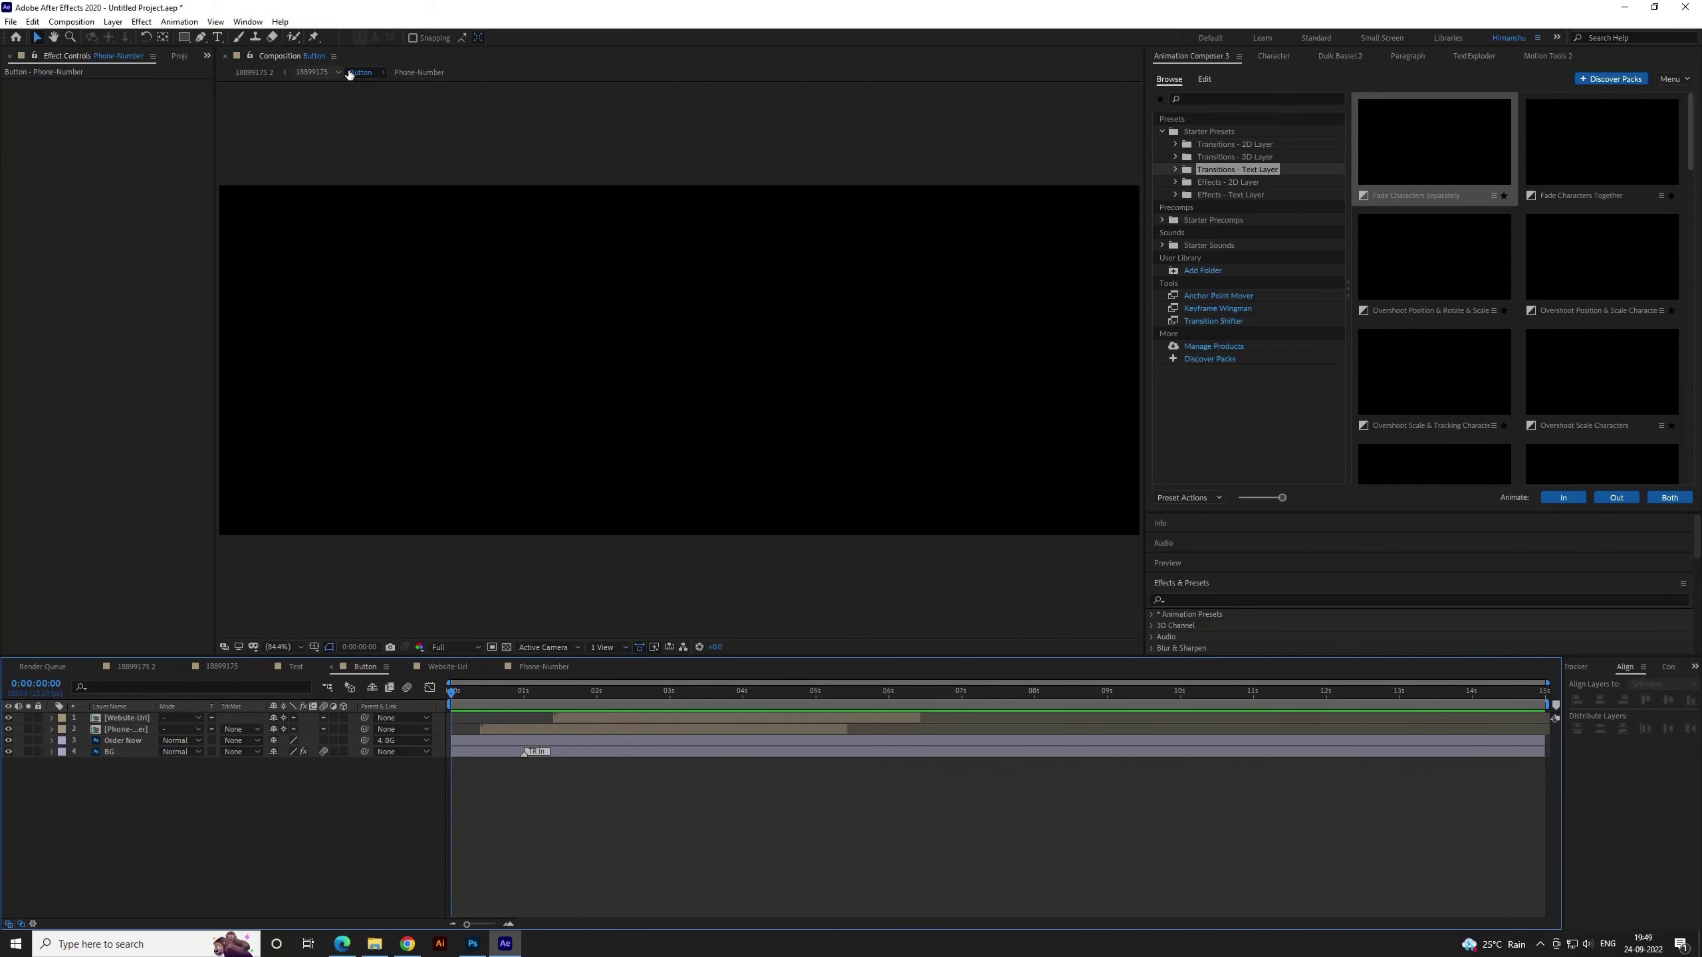
pyautogui.click(314, 71)
# Preview the banner, unhide the Discount-Tag layer and open its precomp
pyautogui.press('space')
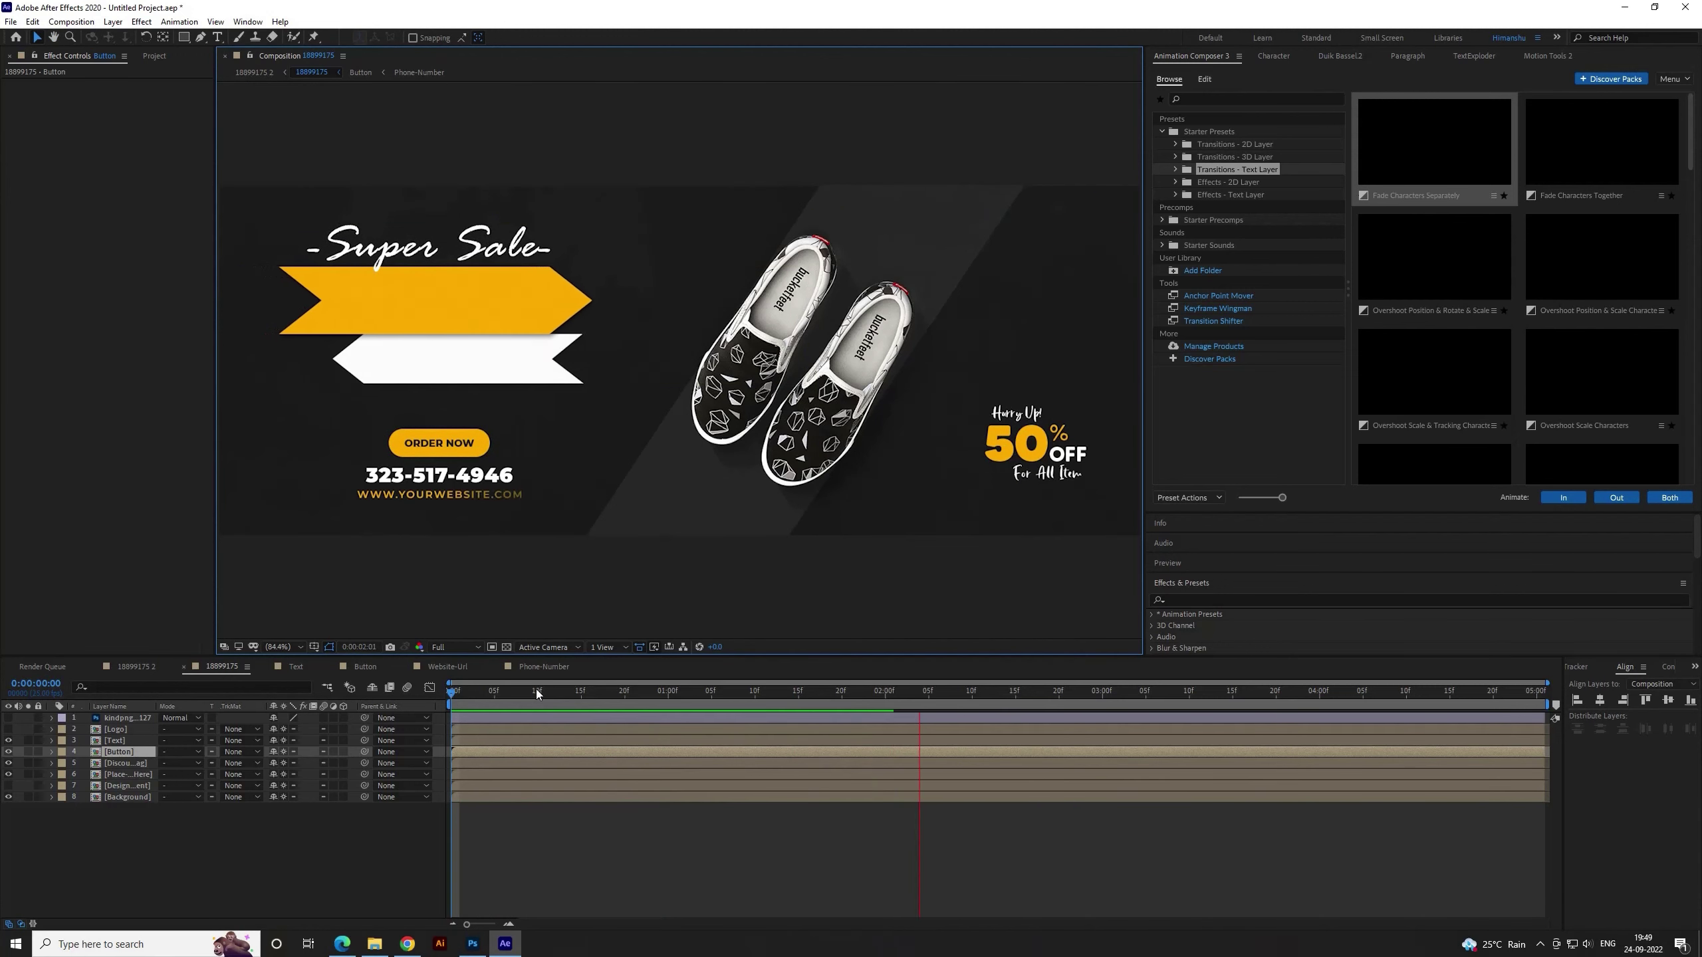
pyautogui.press('space')
pyautogui.click(79, 763)
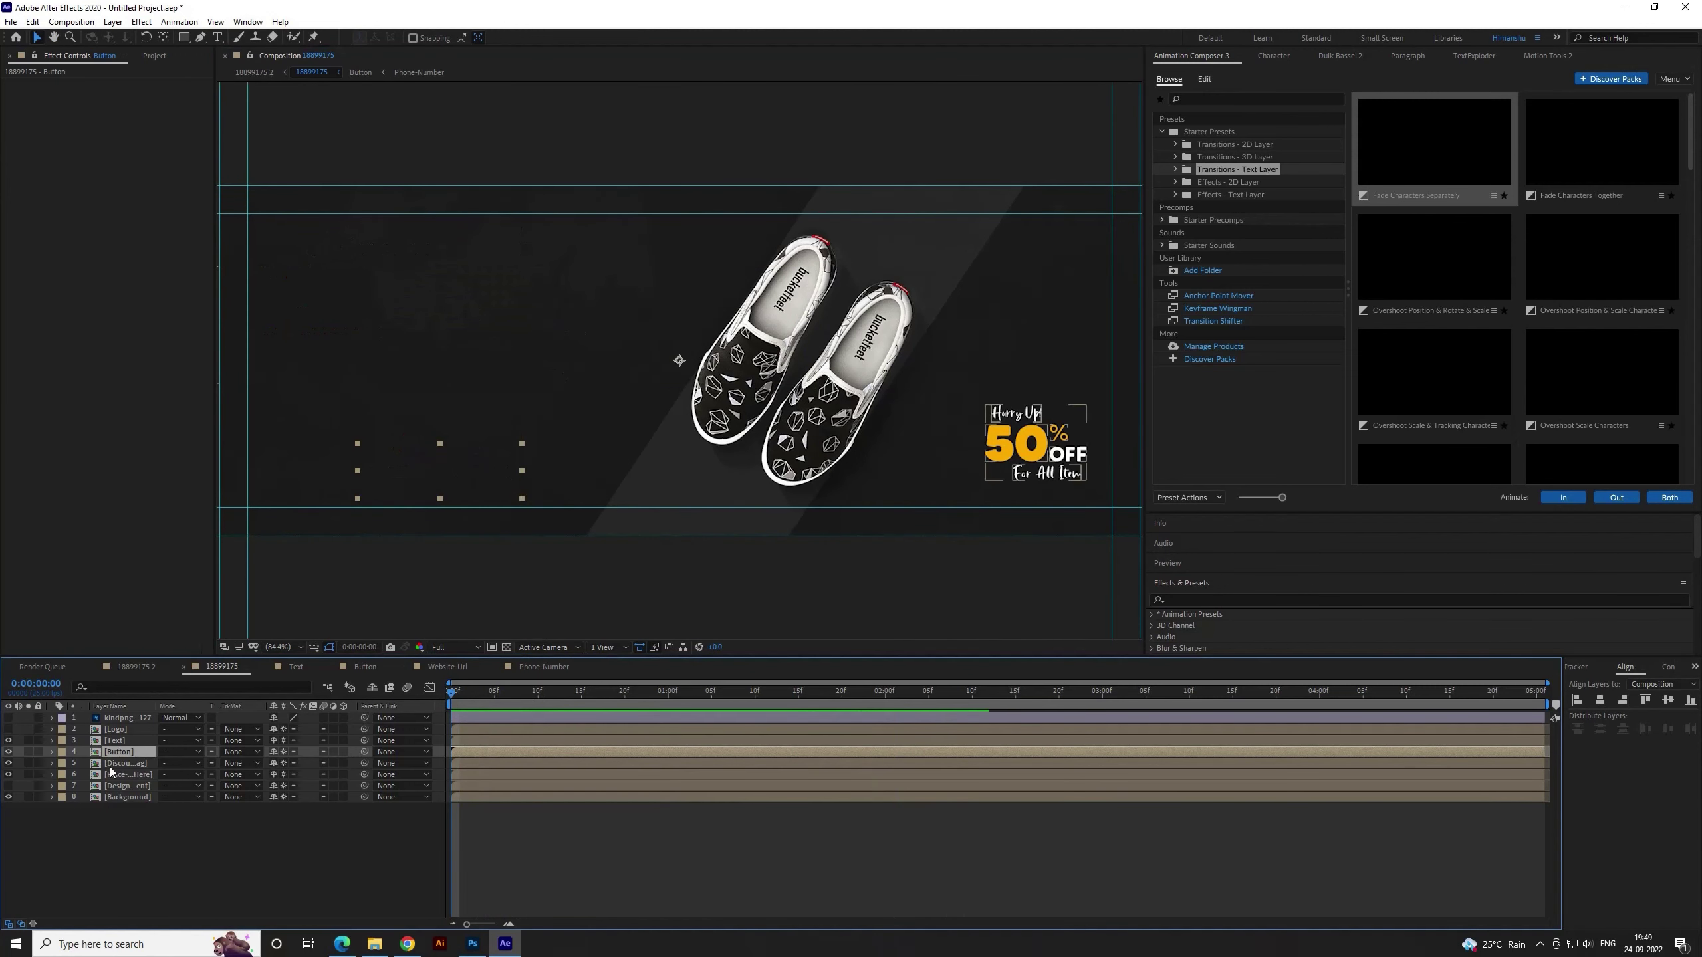
pyautogui.click(8, 764)
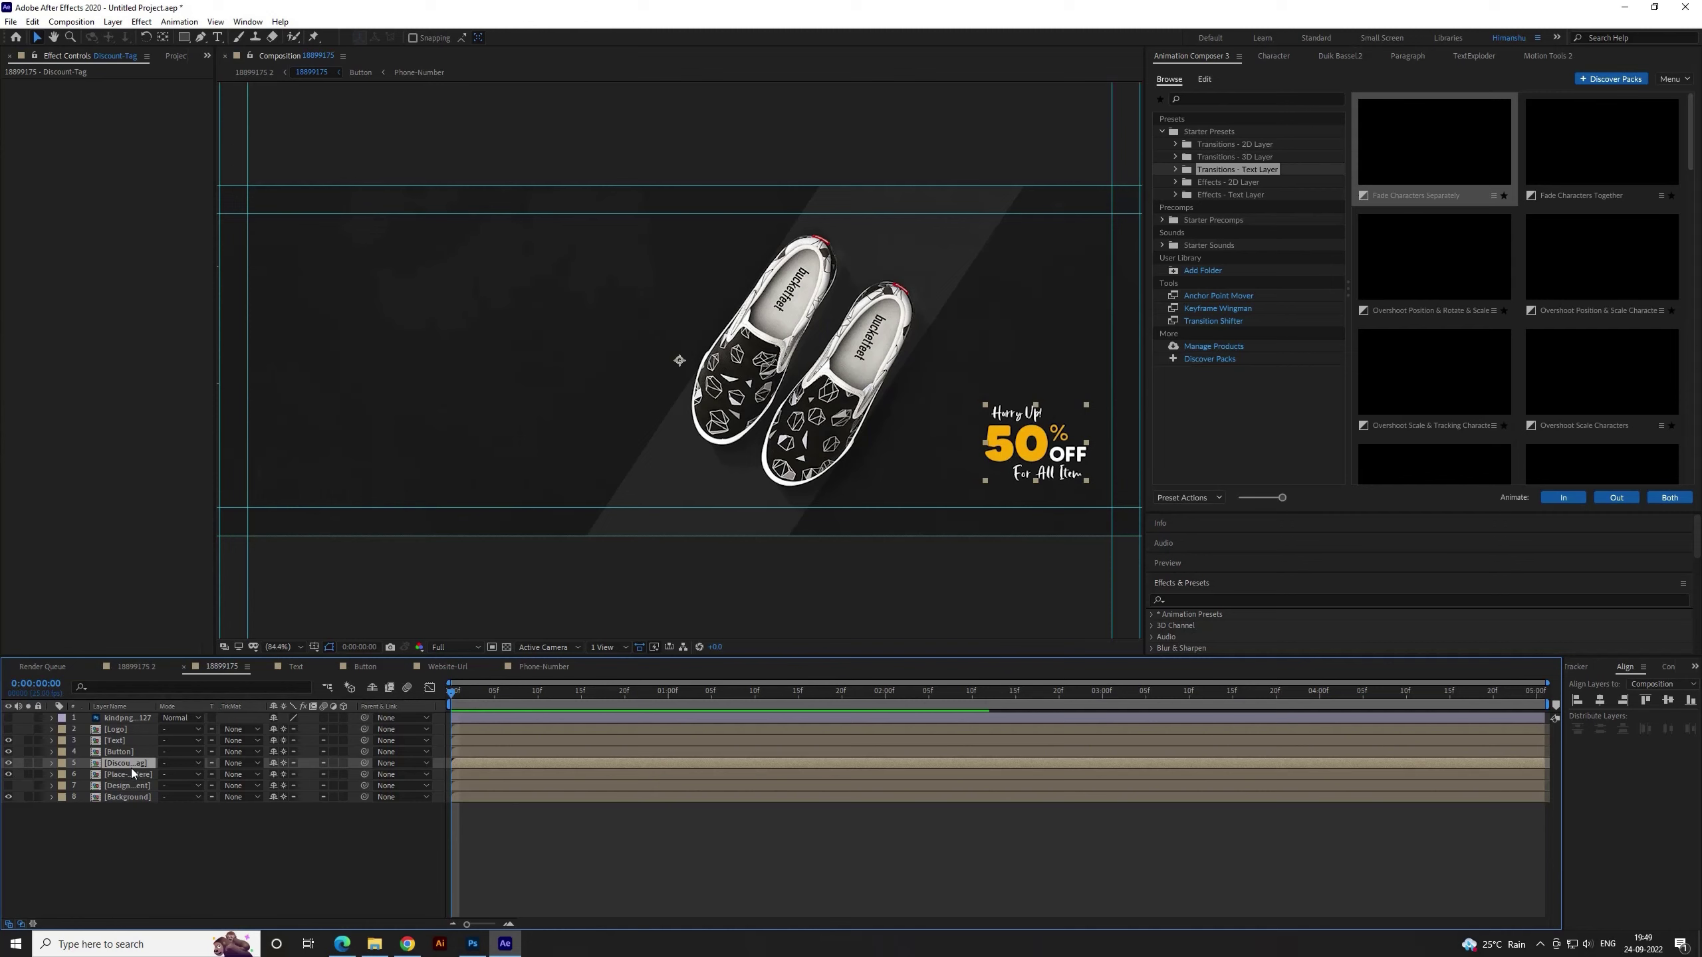
pyautogui.doubleClick(129, 764)
pyautogui.click(1098, 469)
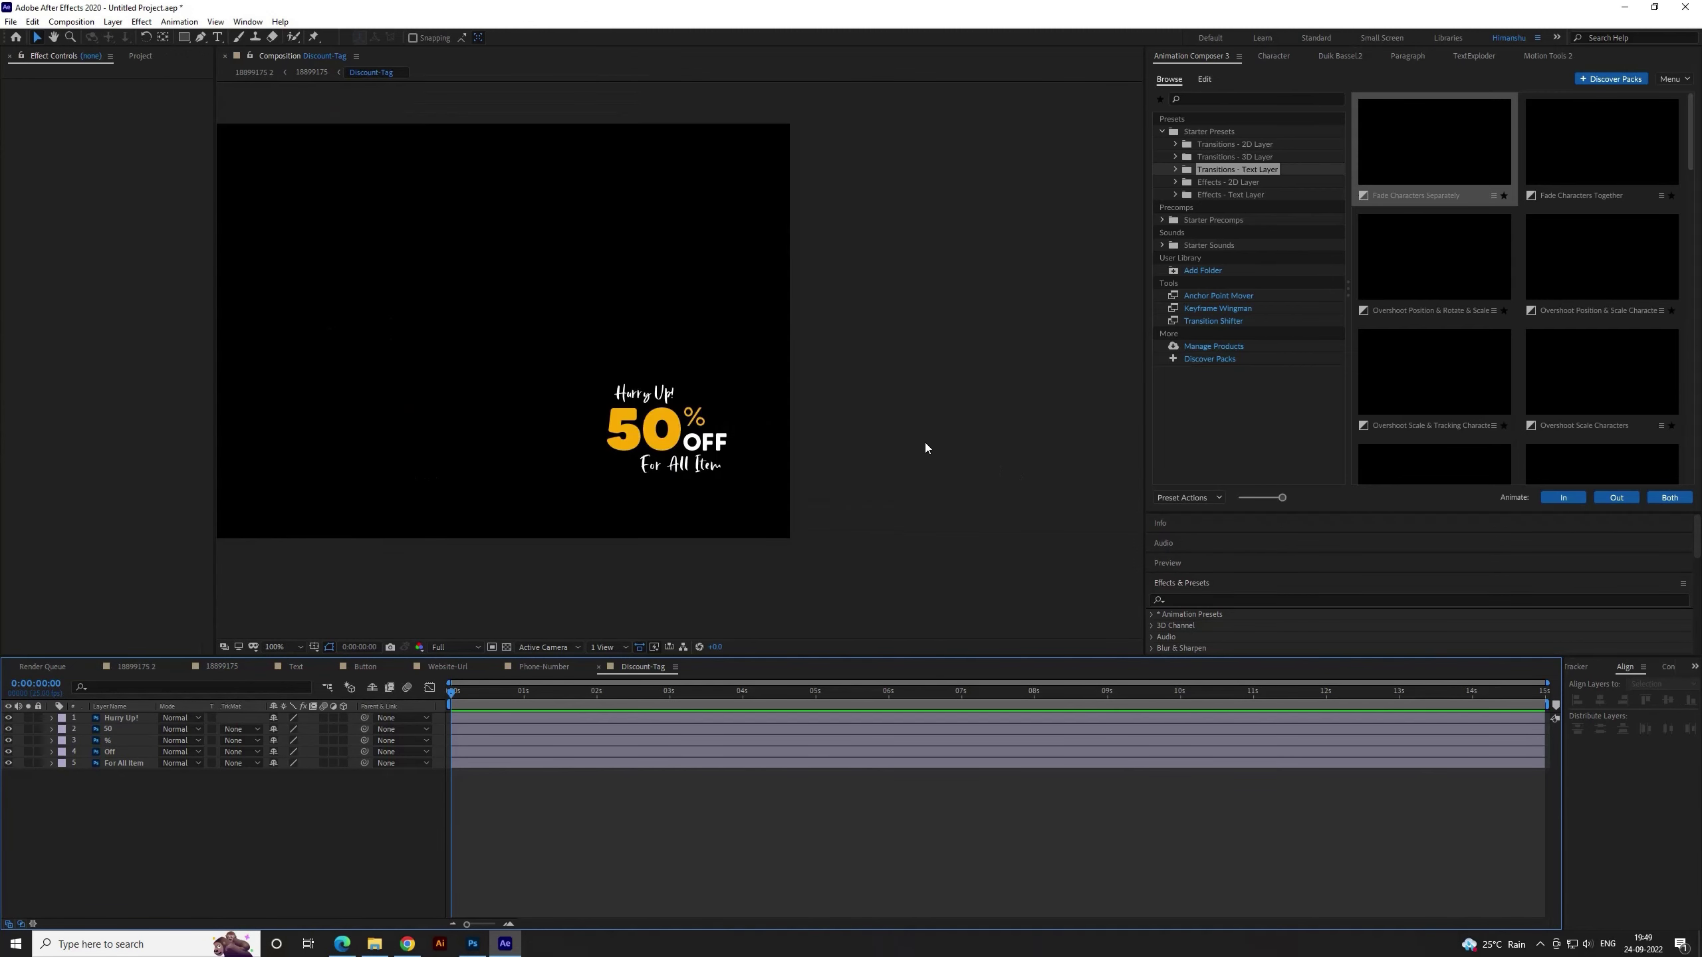
pyautogui.scroll(2, 682, 429)
# Keyframe Hurry Up! opacity from 0% at frame 0 to 100% at frame 10
pyautogui.click(608, 366)
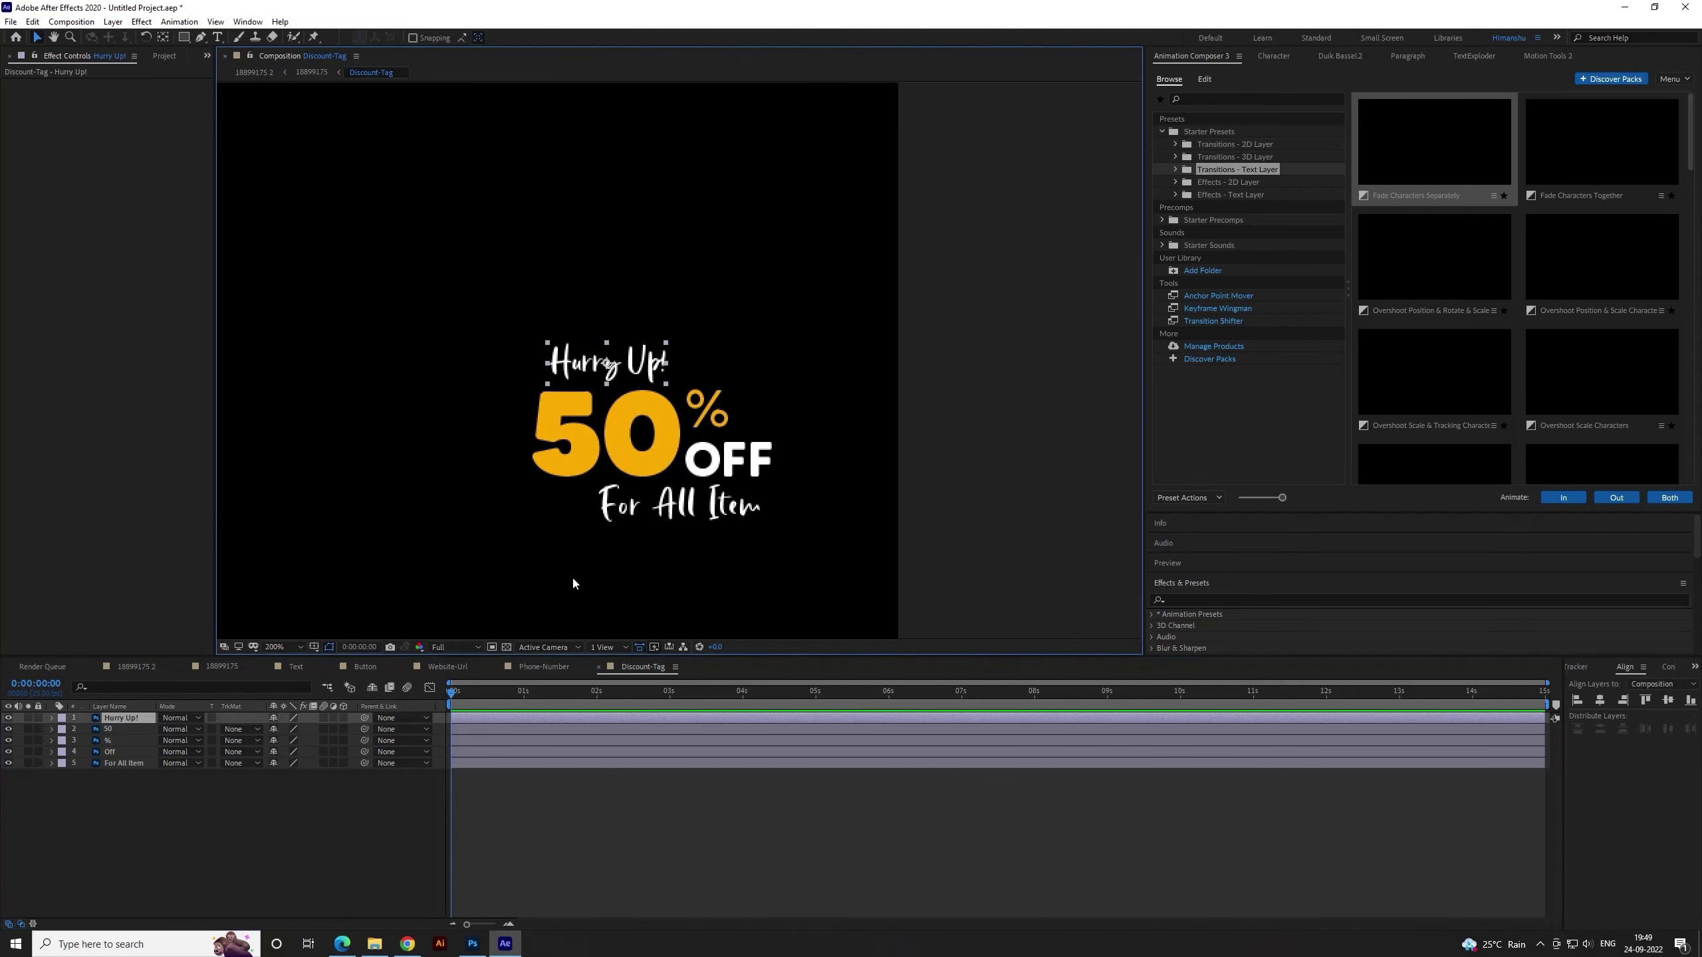
pyautogui.click(52, 718)
pyautogui.click(64, 730)
pyautogui.click(86, 786)
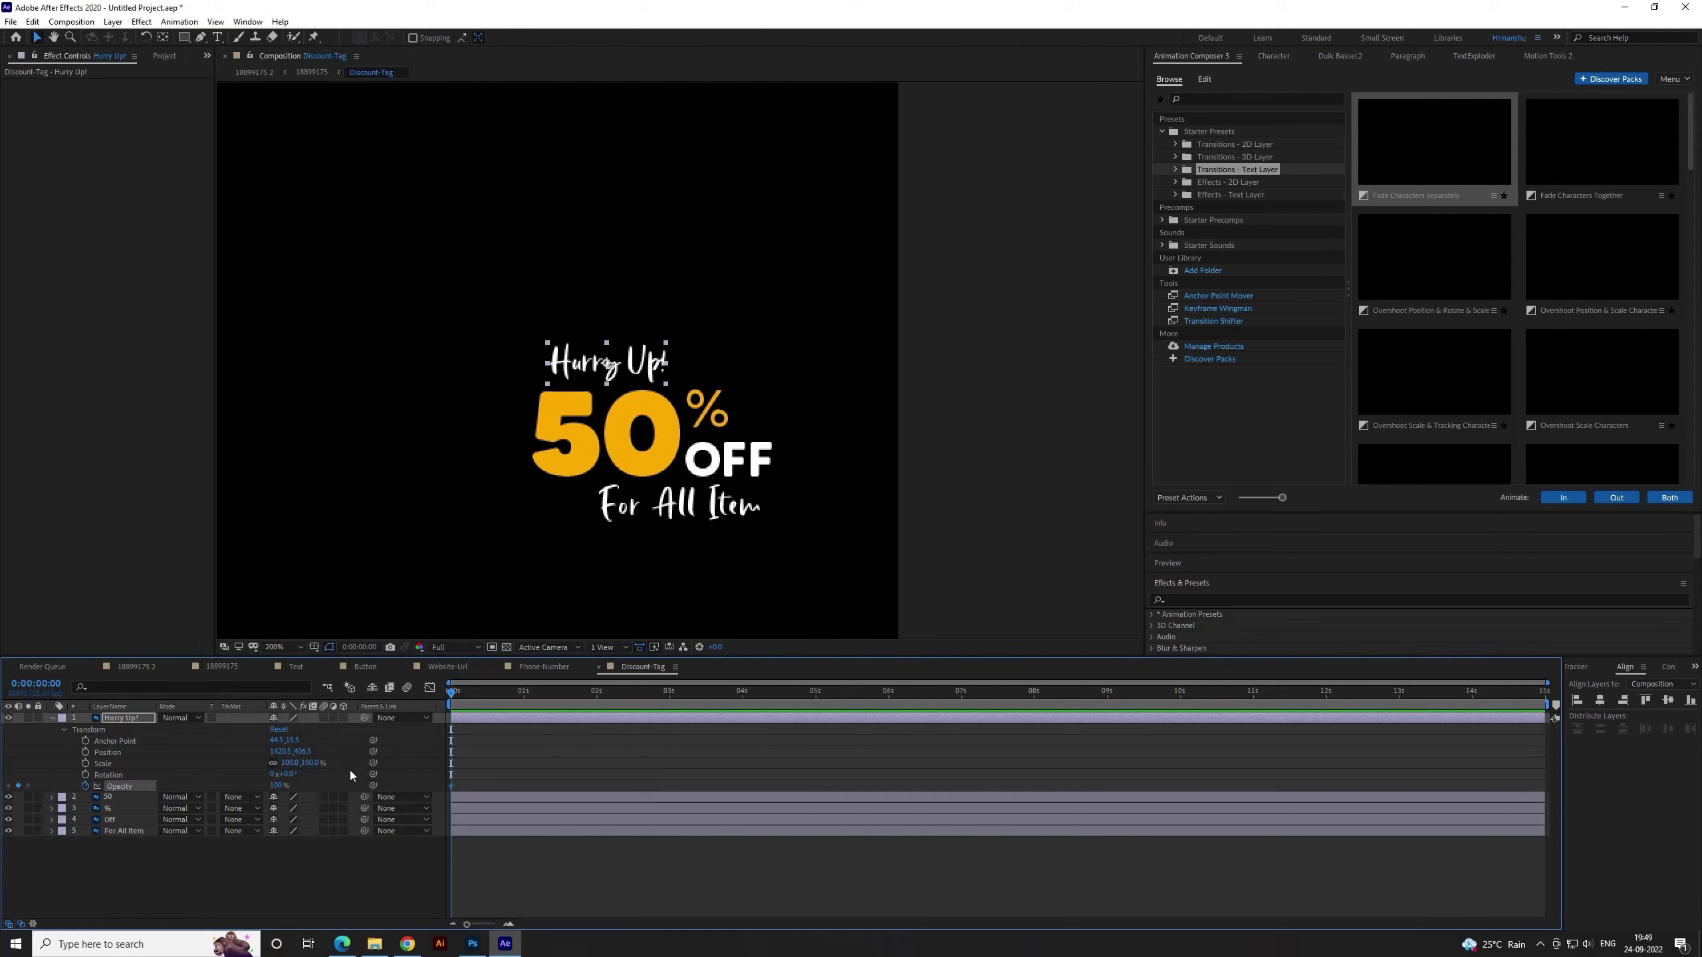
pyautogui.hotkey('shift', 'pagedown')
pyautogui.click(18, 786)
pyautogui.press('Home')
pyautogui.click(275, 786)
pyautogui.write('0')
pyautogui.press('Return')
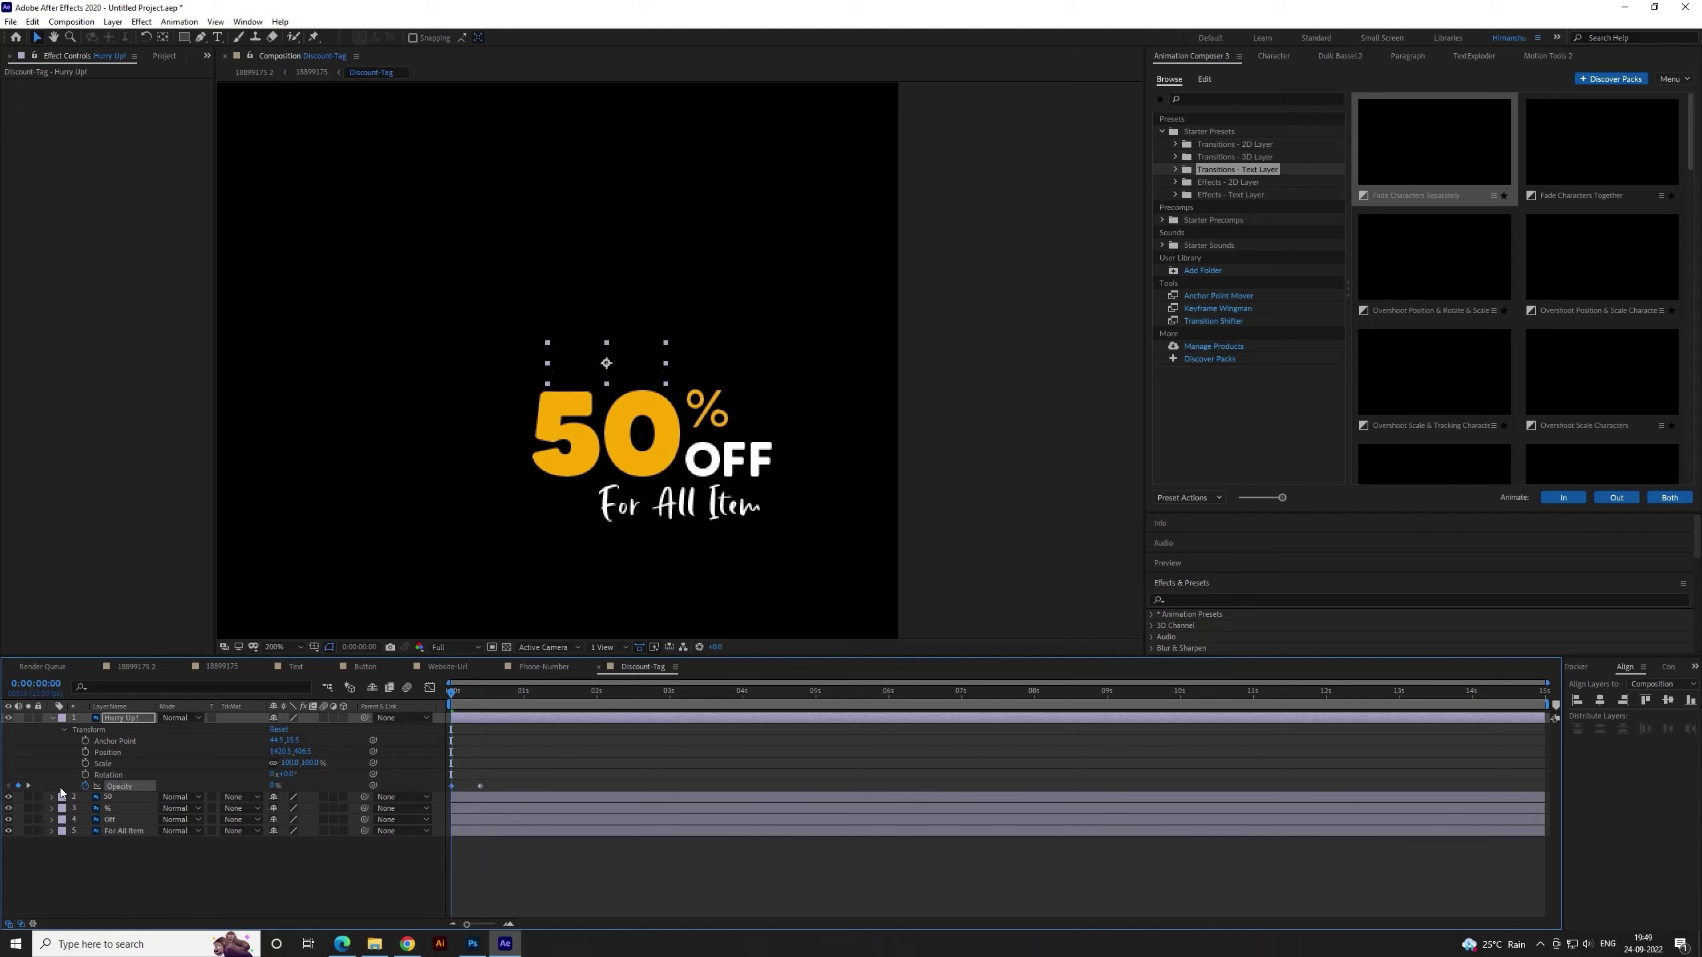
# Collapse Hurry Up! and select the 50 layer
pyautogui.click(51, 717)
pyautogui.click(139, 750)
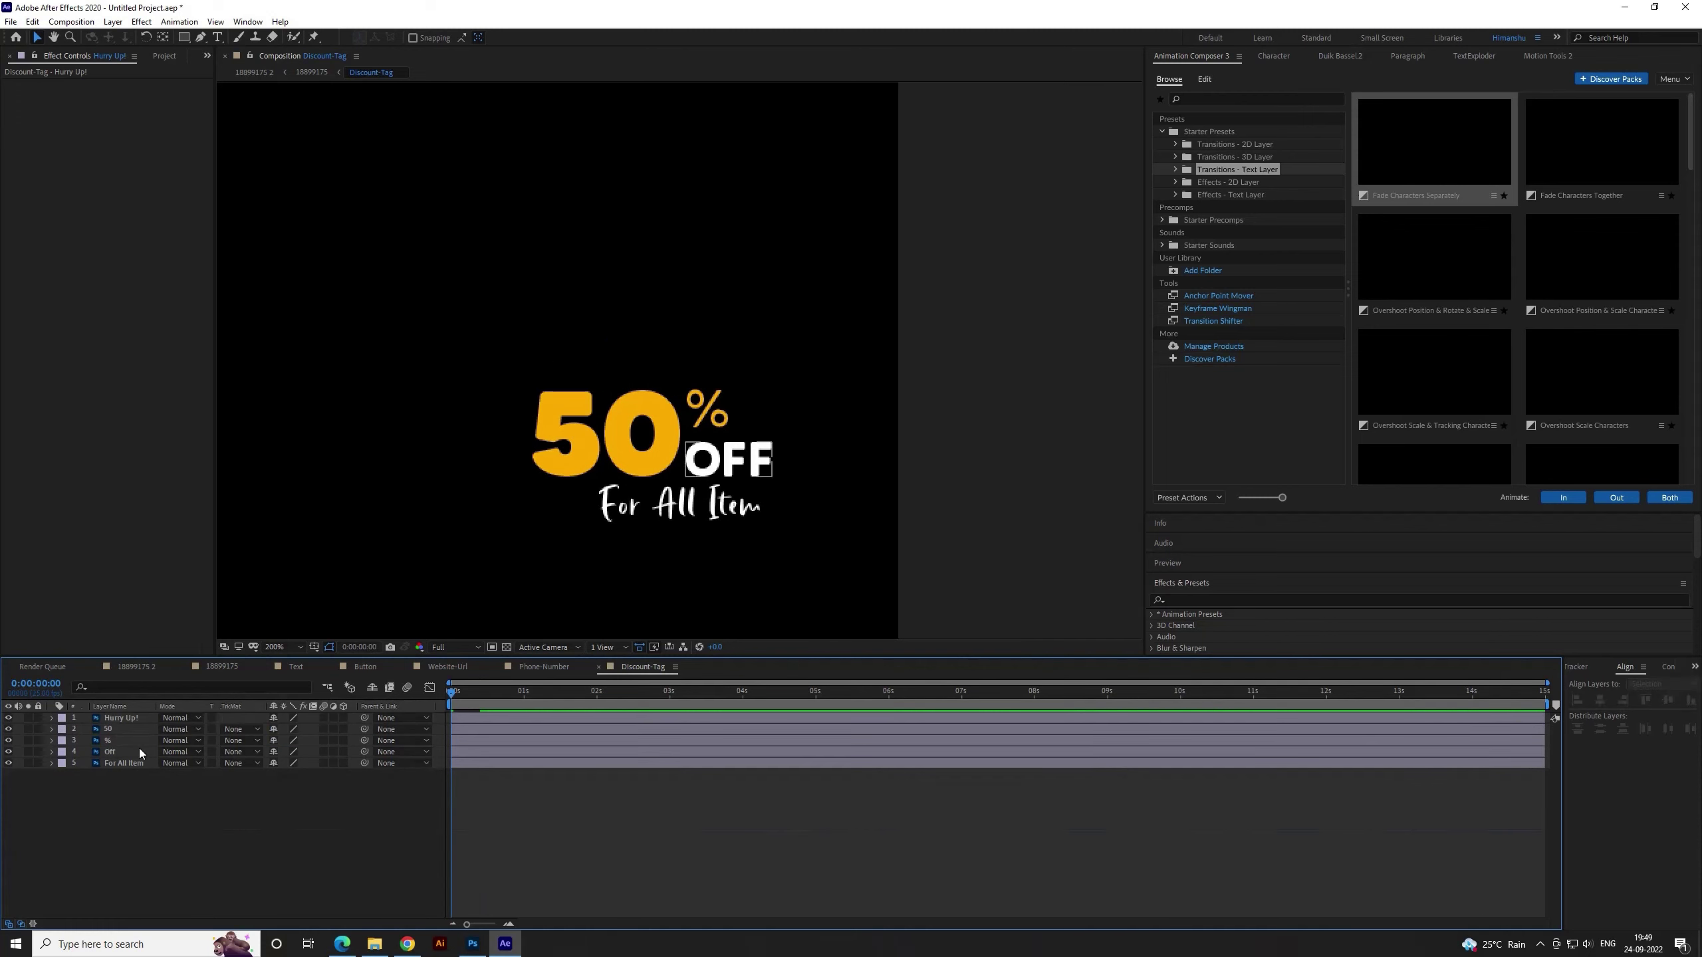
pyautogui.click(109, 729)
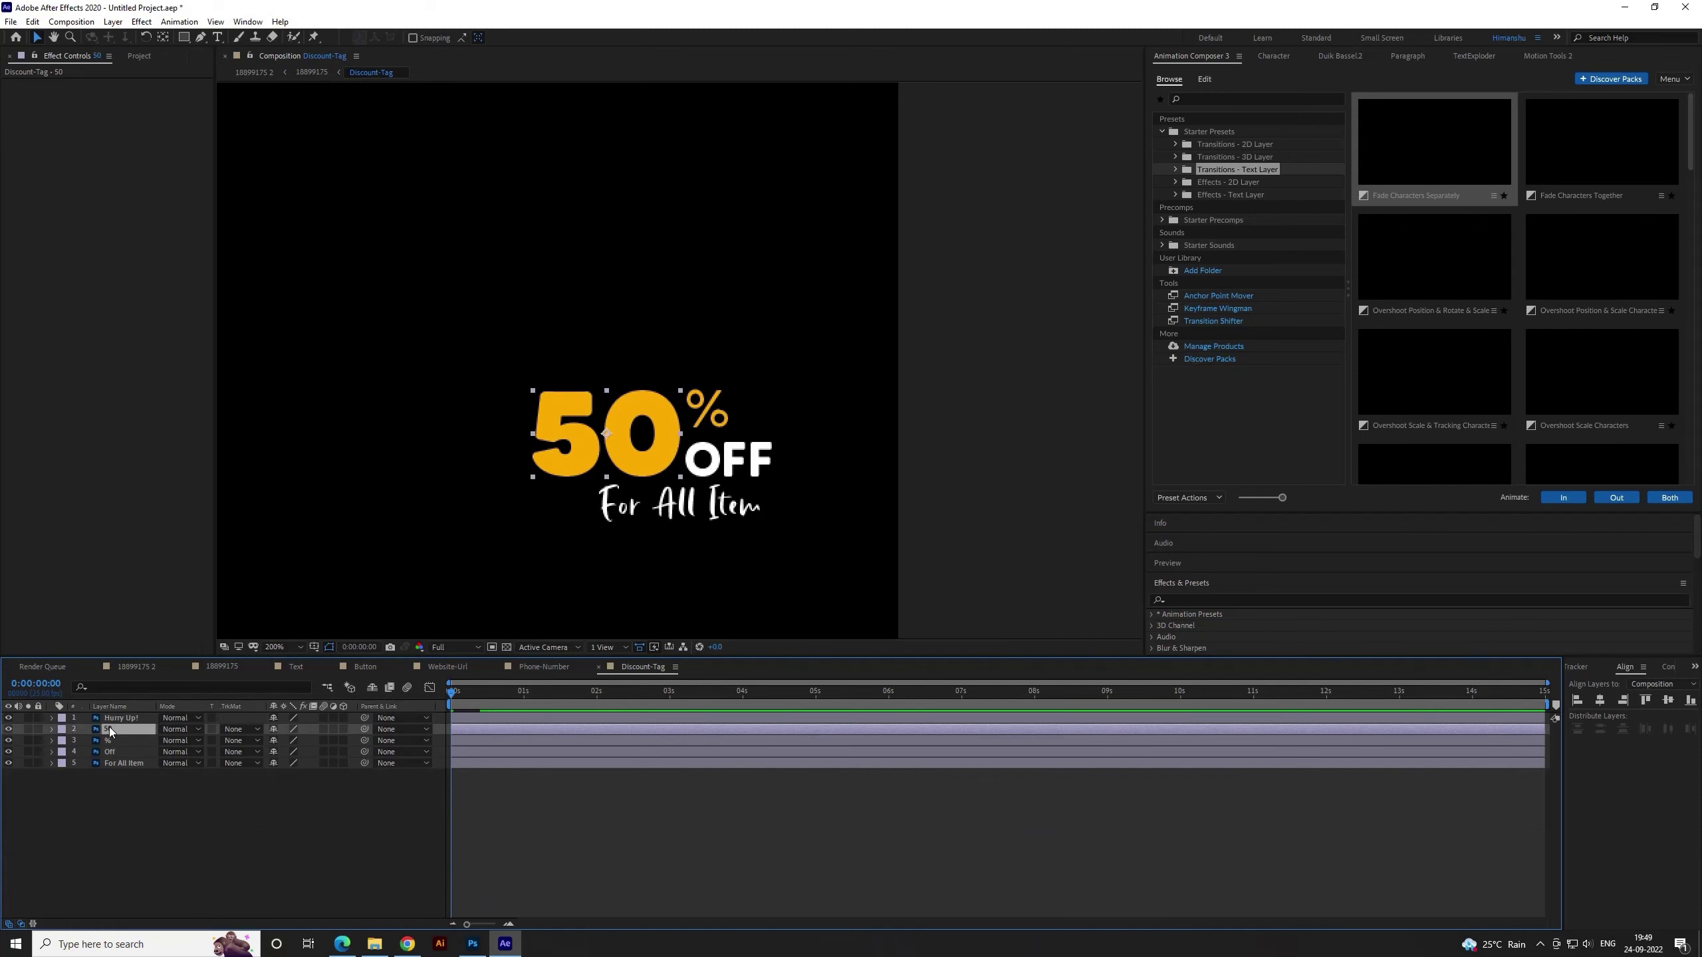
# Add Scale and Opacity keyframes on the 50 layer at frame 0 and frame 10
pyautogui.press('t')
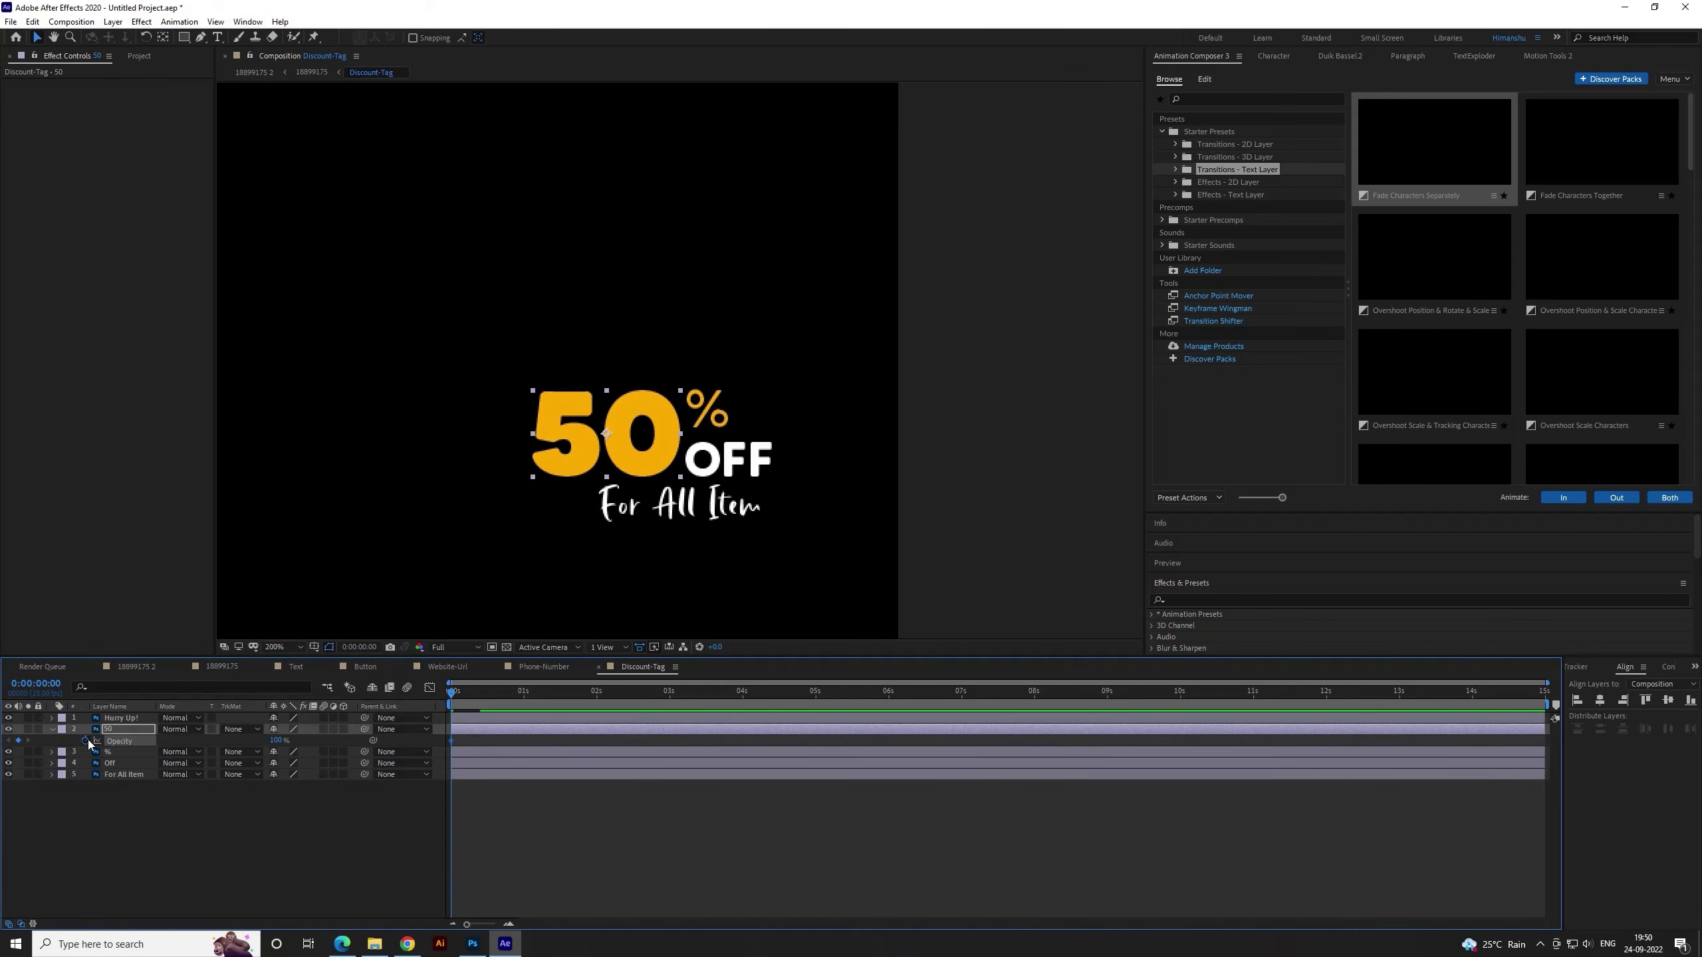
pyautogui.click(88, 739)
pyautogui.hotkey('alt', 'shift', 's')
pyautogui.hotkey('shift', 'pagedown')
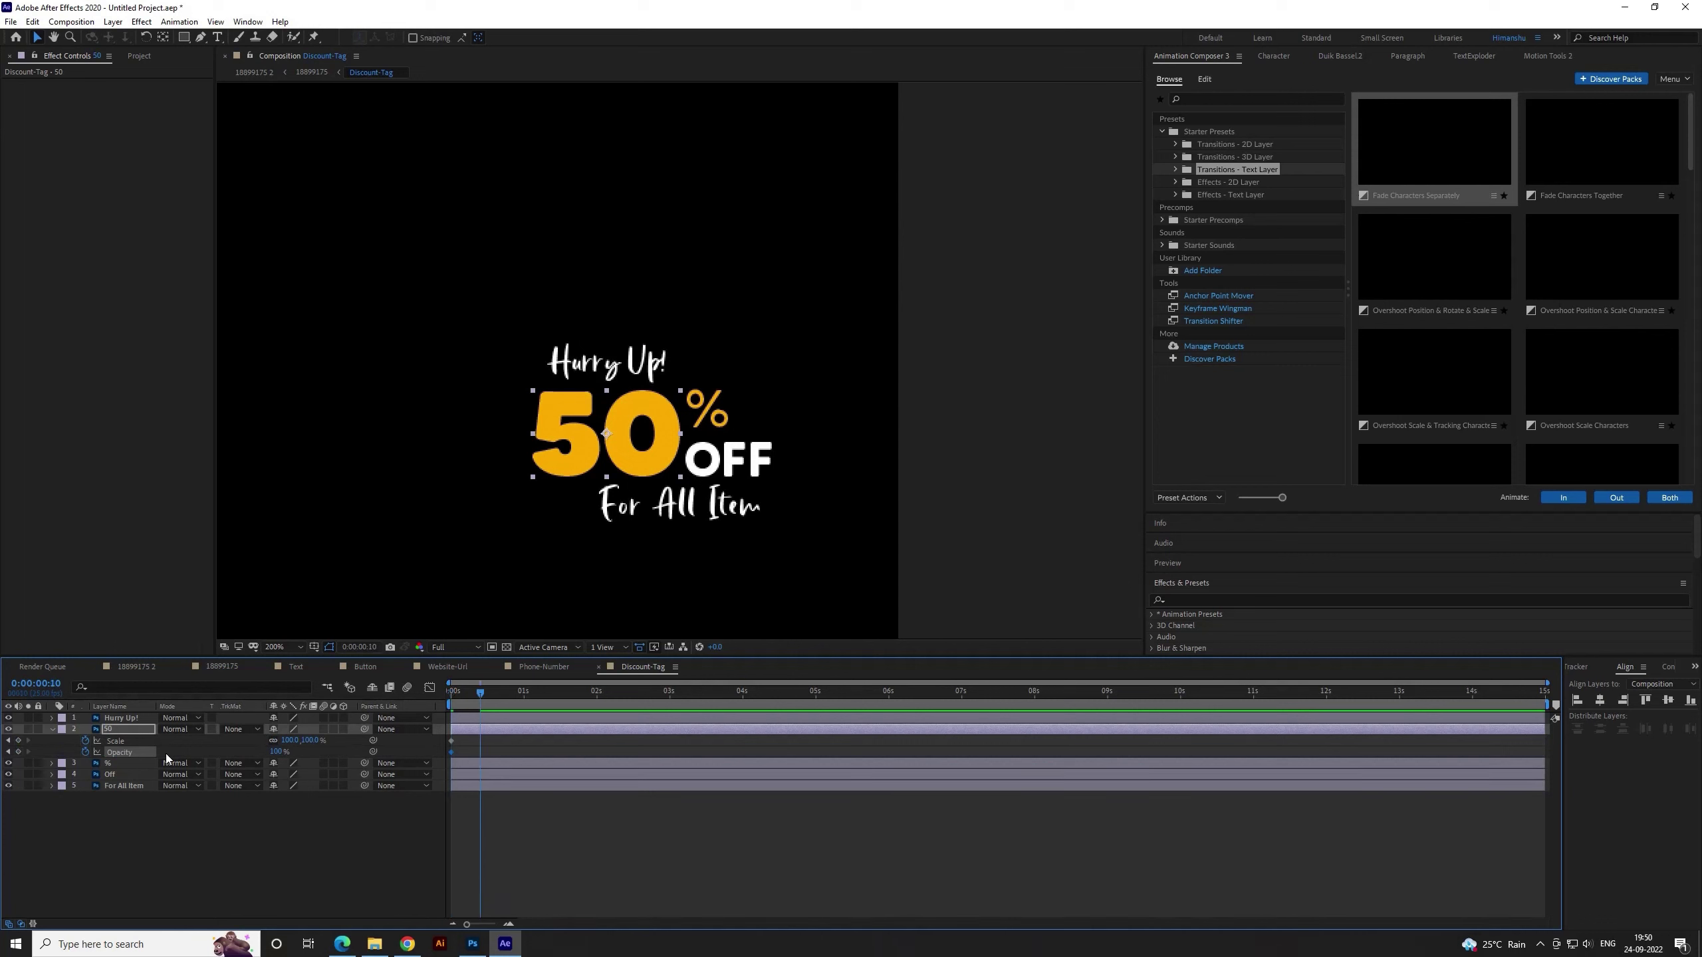
pyautogui.hotkey('shift', 'pagedown')
pyautogui.hotkey('shift', 'pageup')
pyautogui.click(19, 740)
# Set the 50's starting scale to 700% at frame 0
pyautogui.click(8, 740)
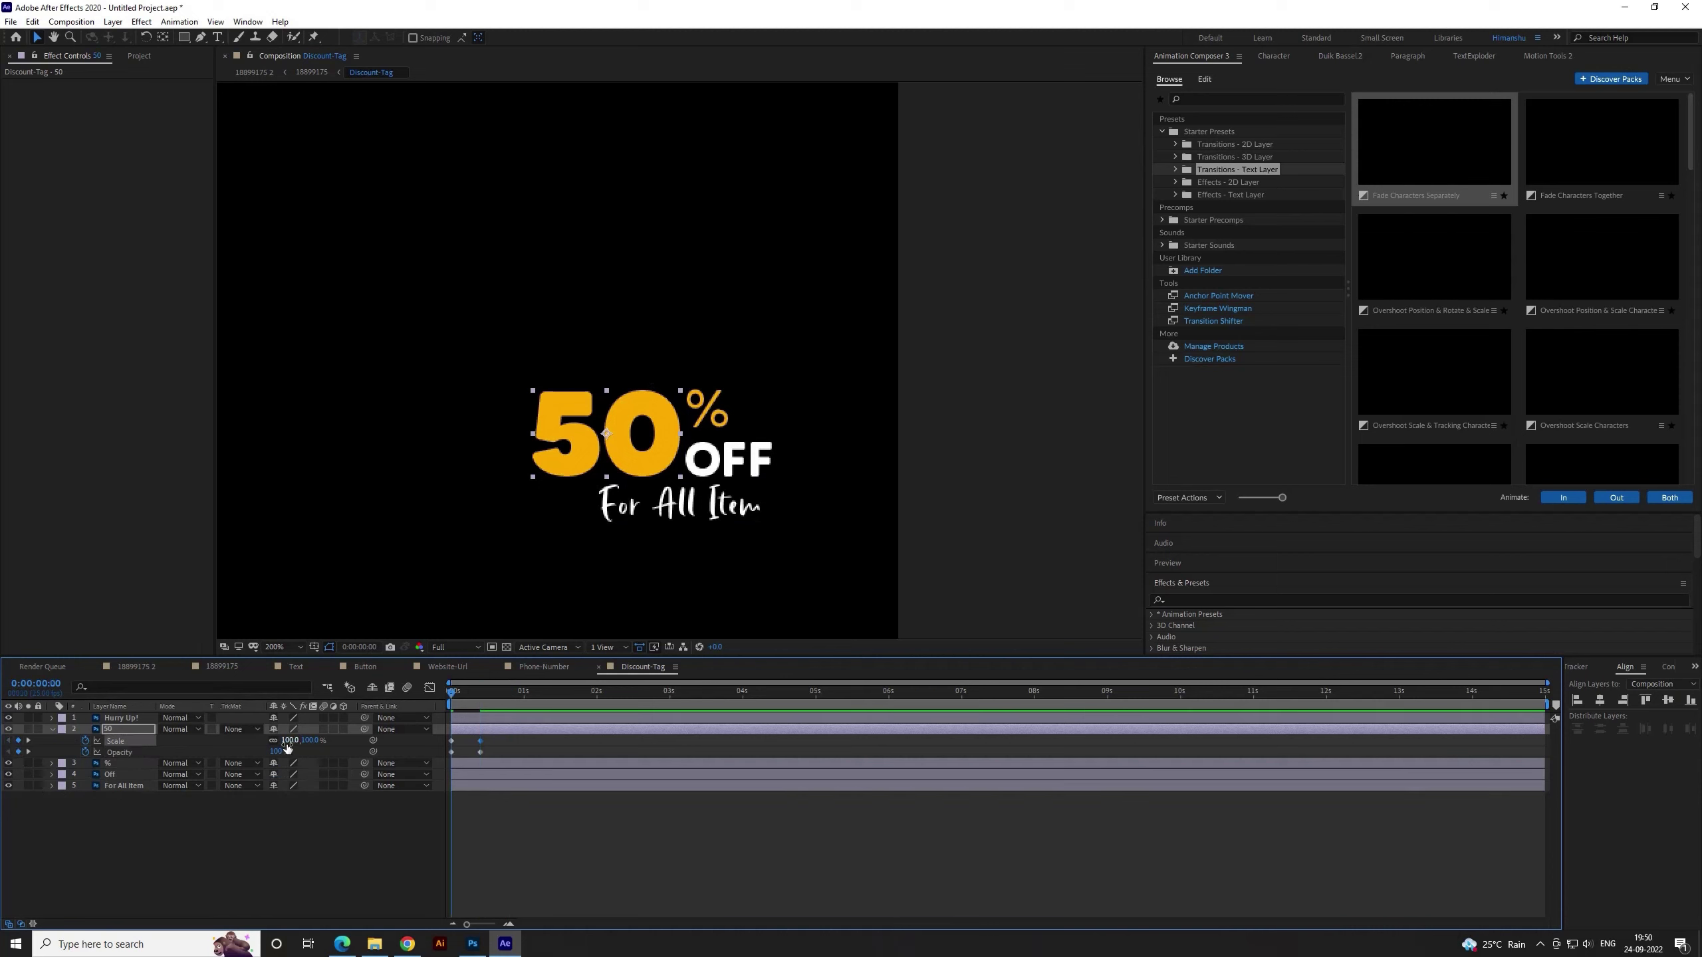
pyautogui.moveTo(289, 740); pyautogui.dragTo(312, 742)
pyautogui.click(290, 741)
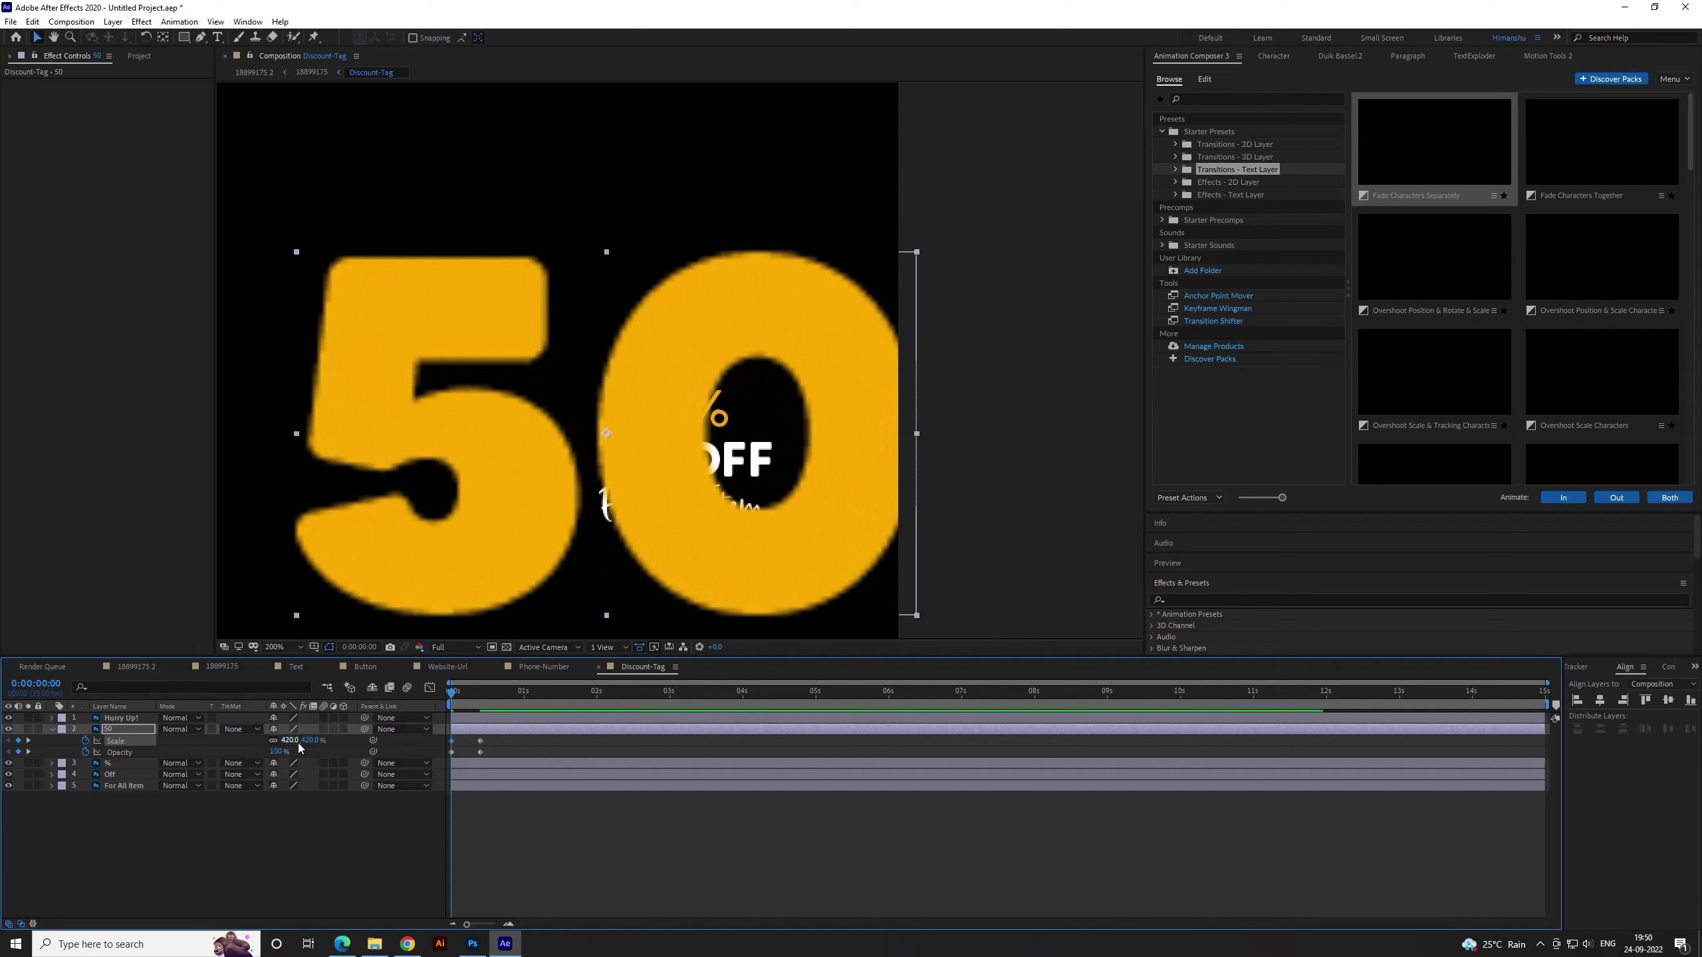
pyautogui.click(273, 867)
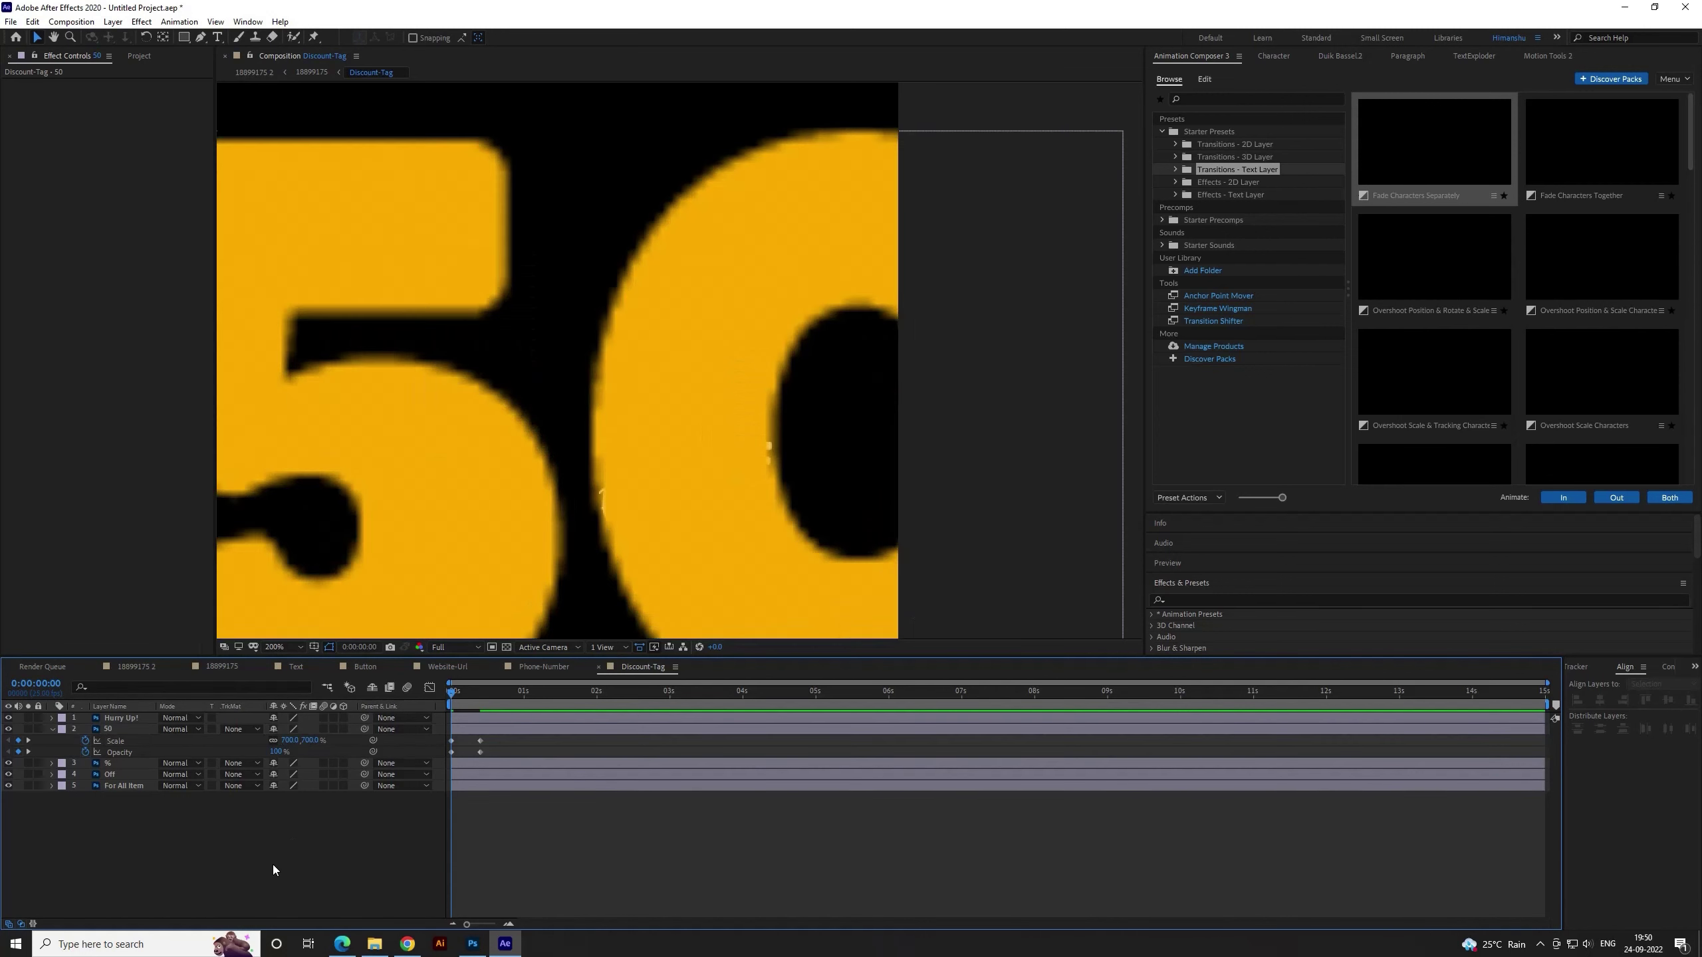
pyautogui.scroll(-2, 633, 477)
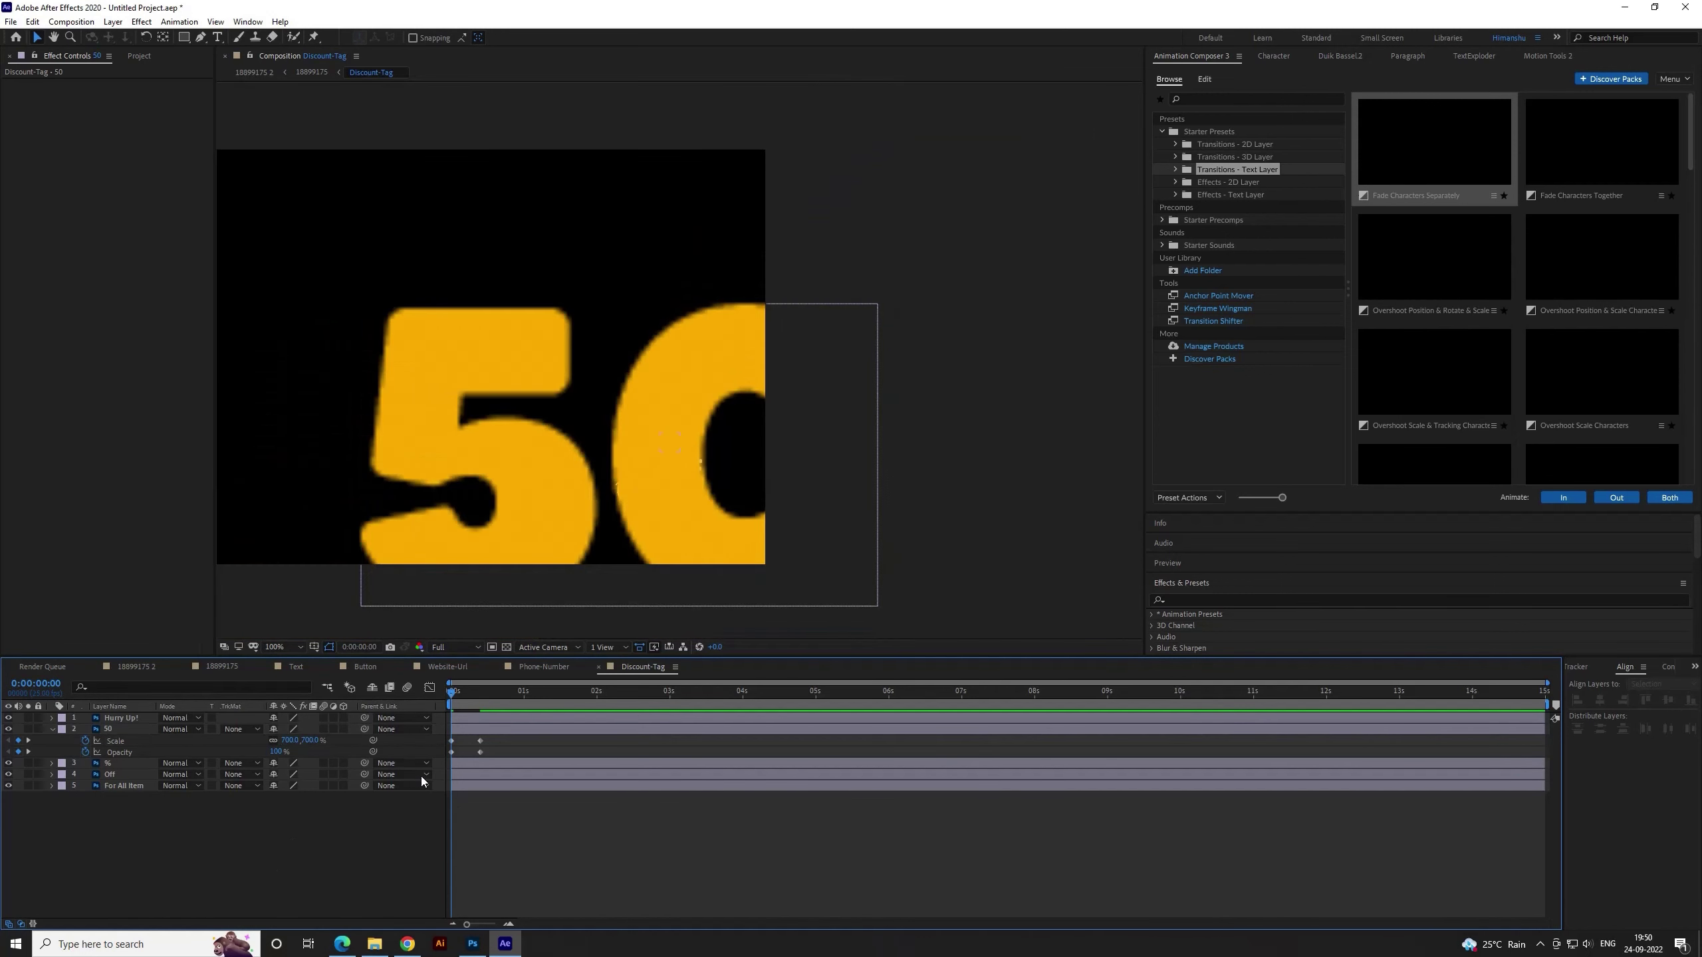
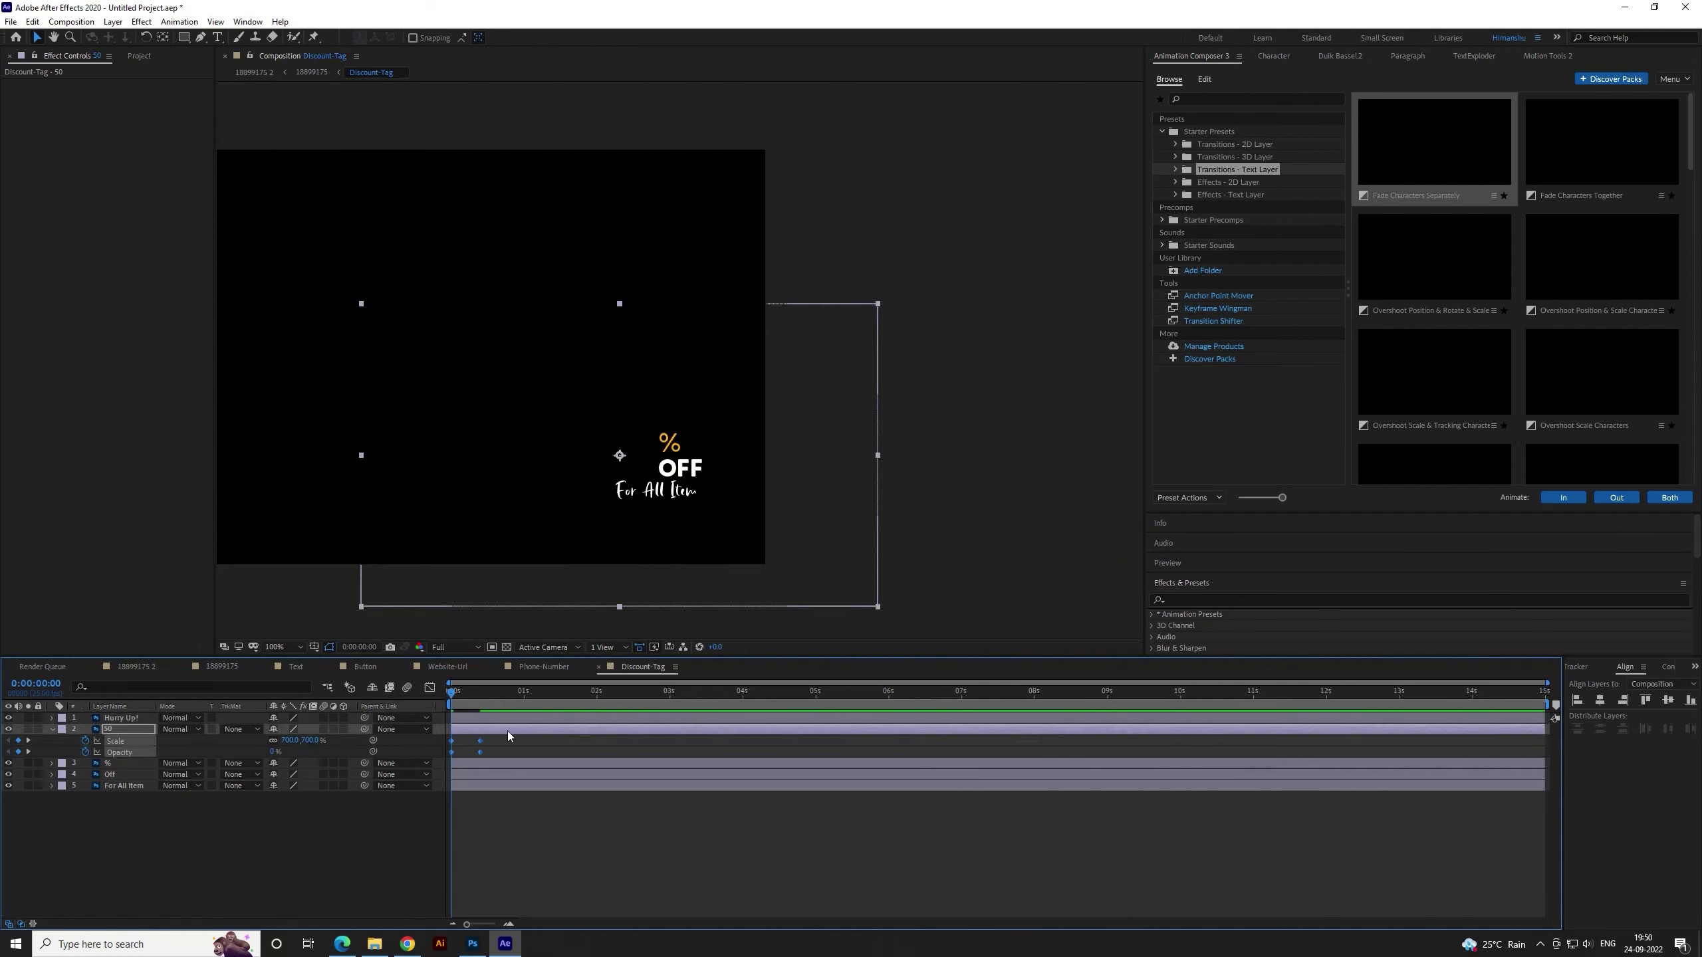
# Easy Ease the 50 layer's Scale and Opacity keyframes, then strengthen the ease into the end keyframe
pyautogui.rightClick(480, 740)
pyautogui.moveTo(562, 907)
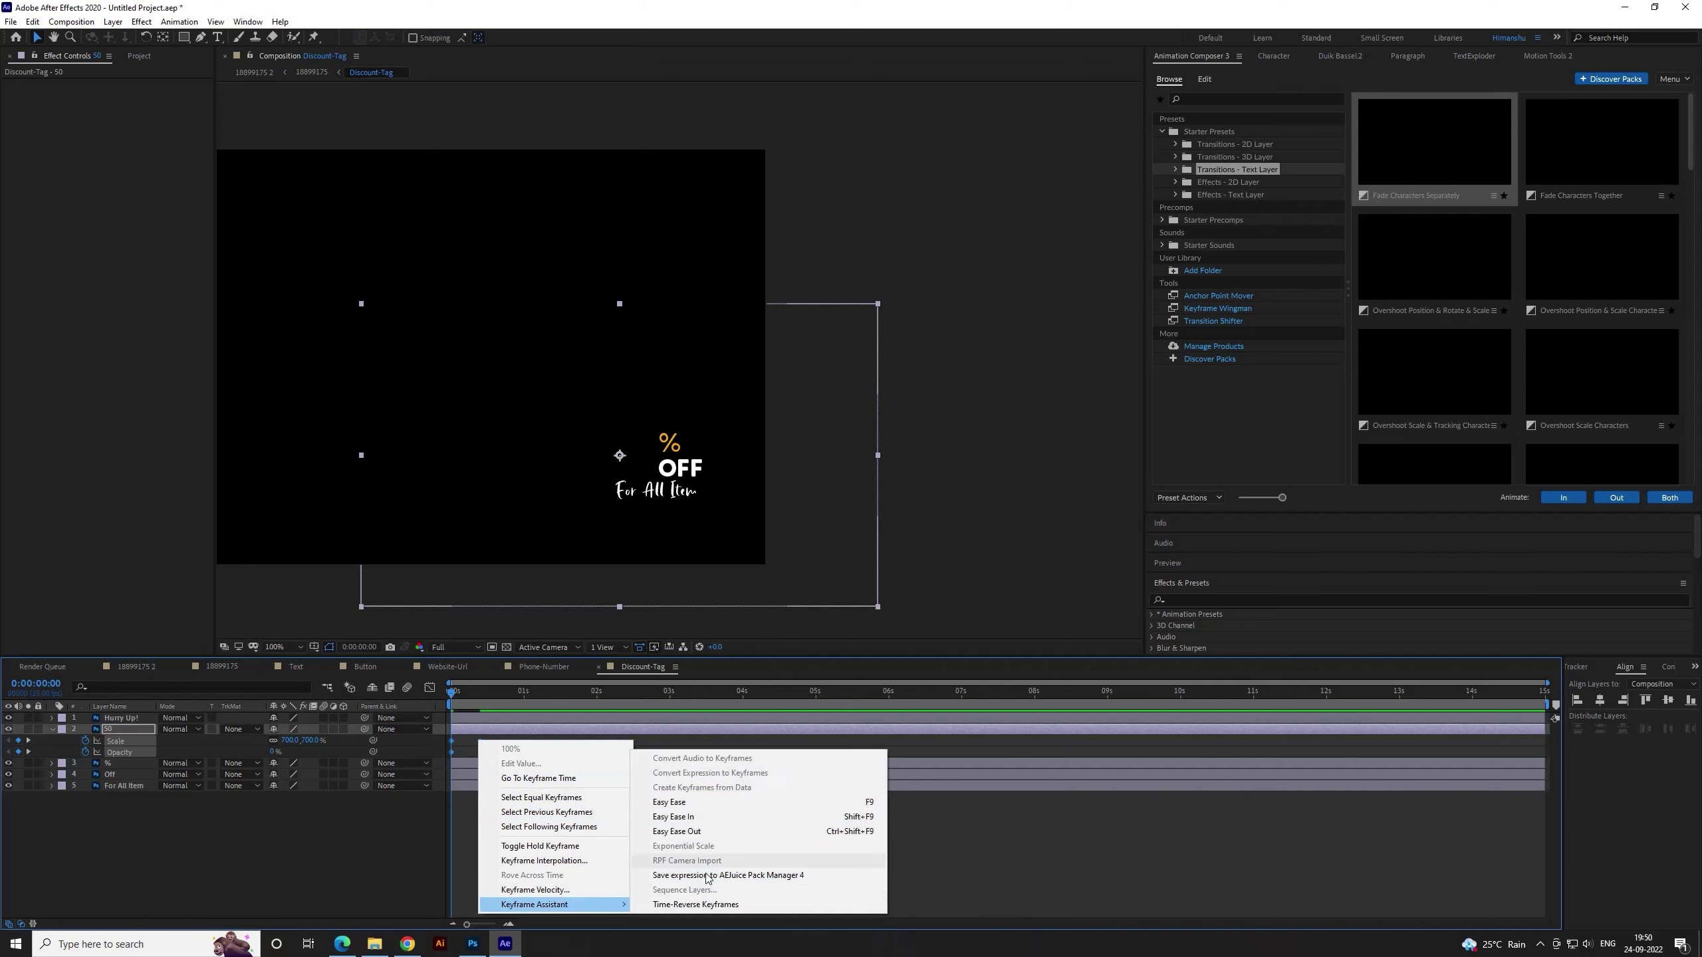
pyautogui.click(716, 805)
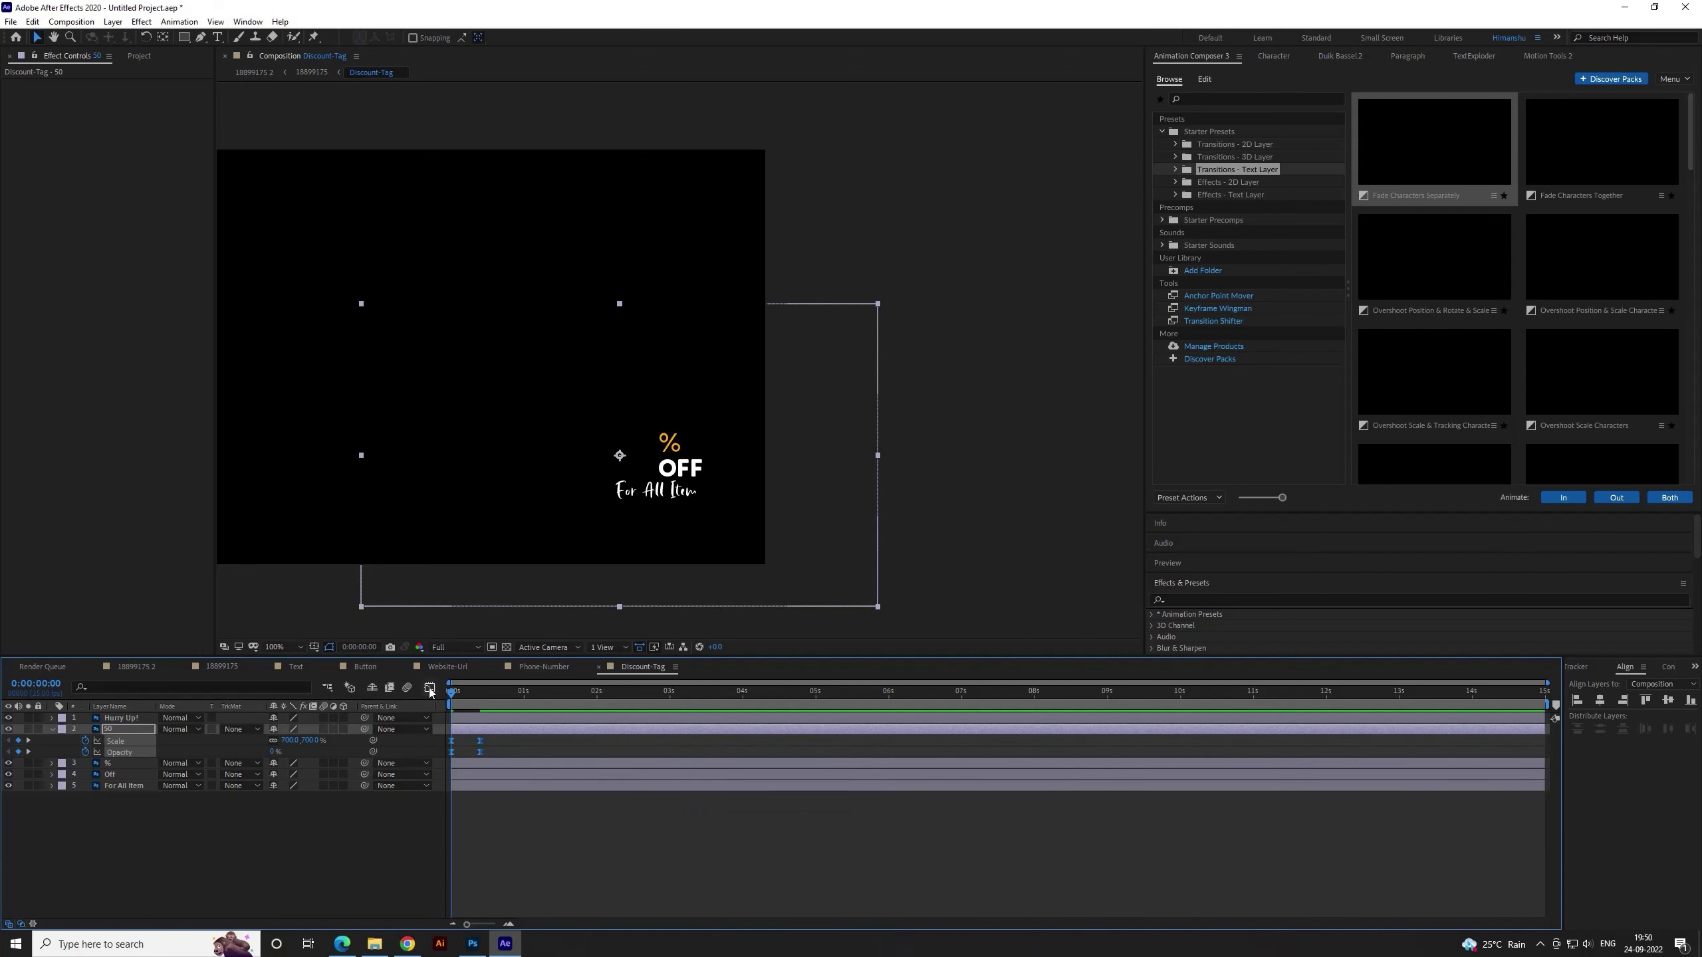
pyautogui.click(430, 689)
pyautogui.moveTo(514, 776); pyautogui.dragTo(466, 737)
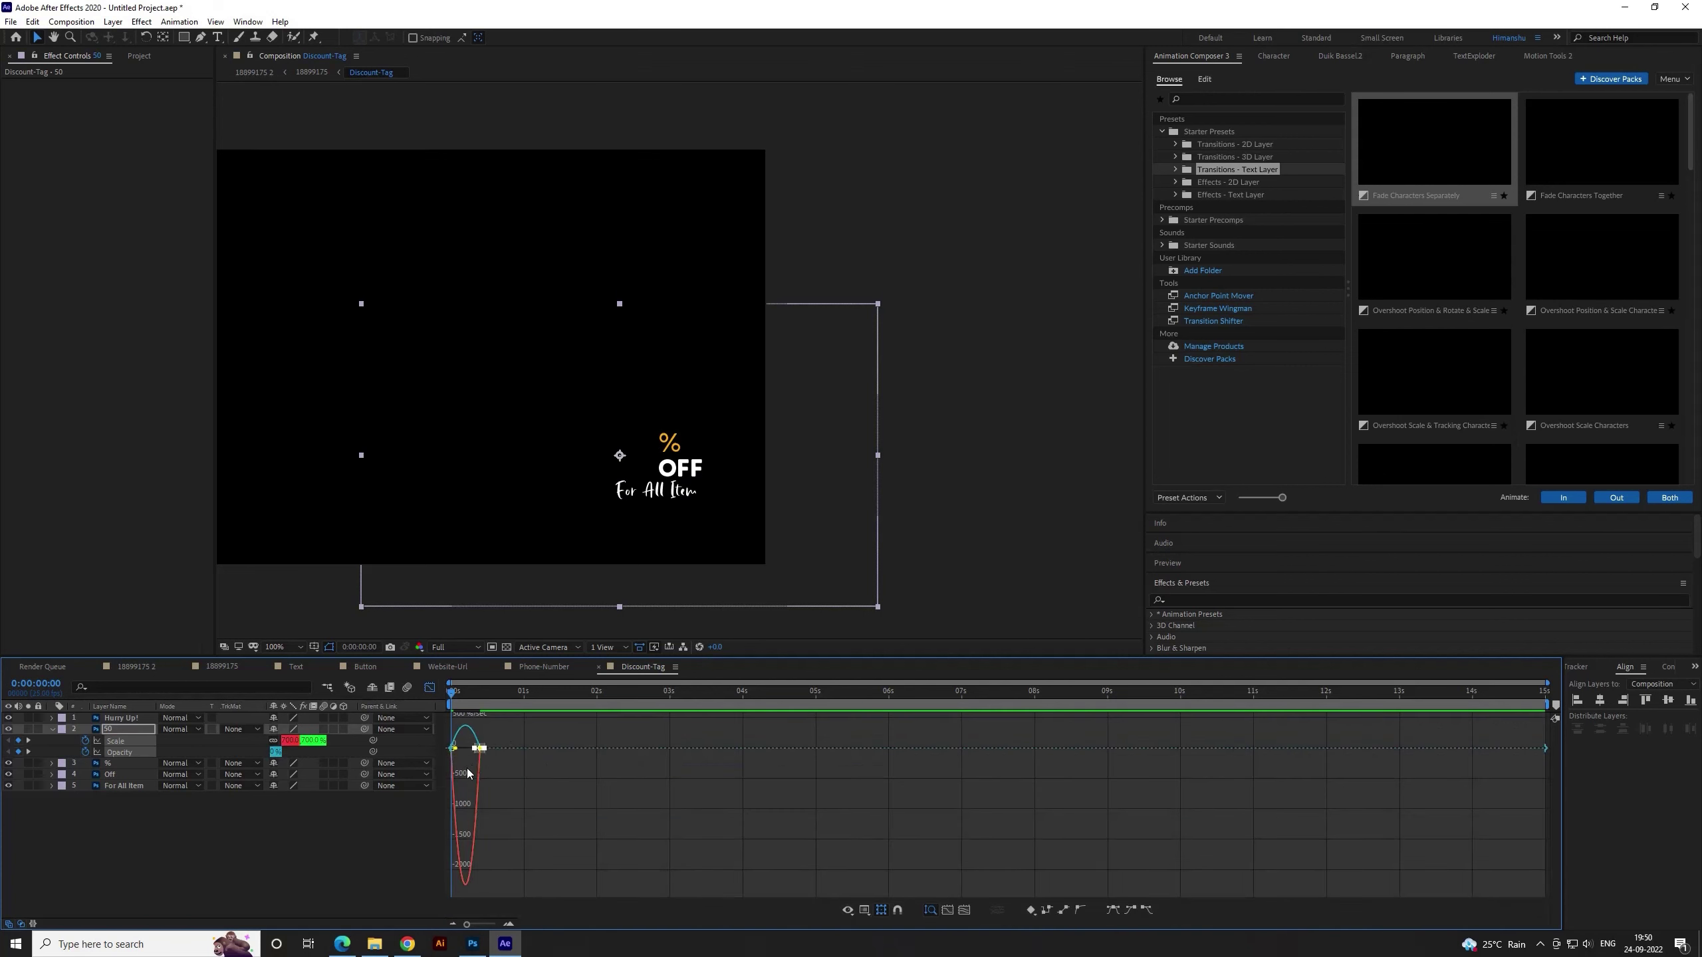
pyautogui.scroll(5, 570, 872)
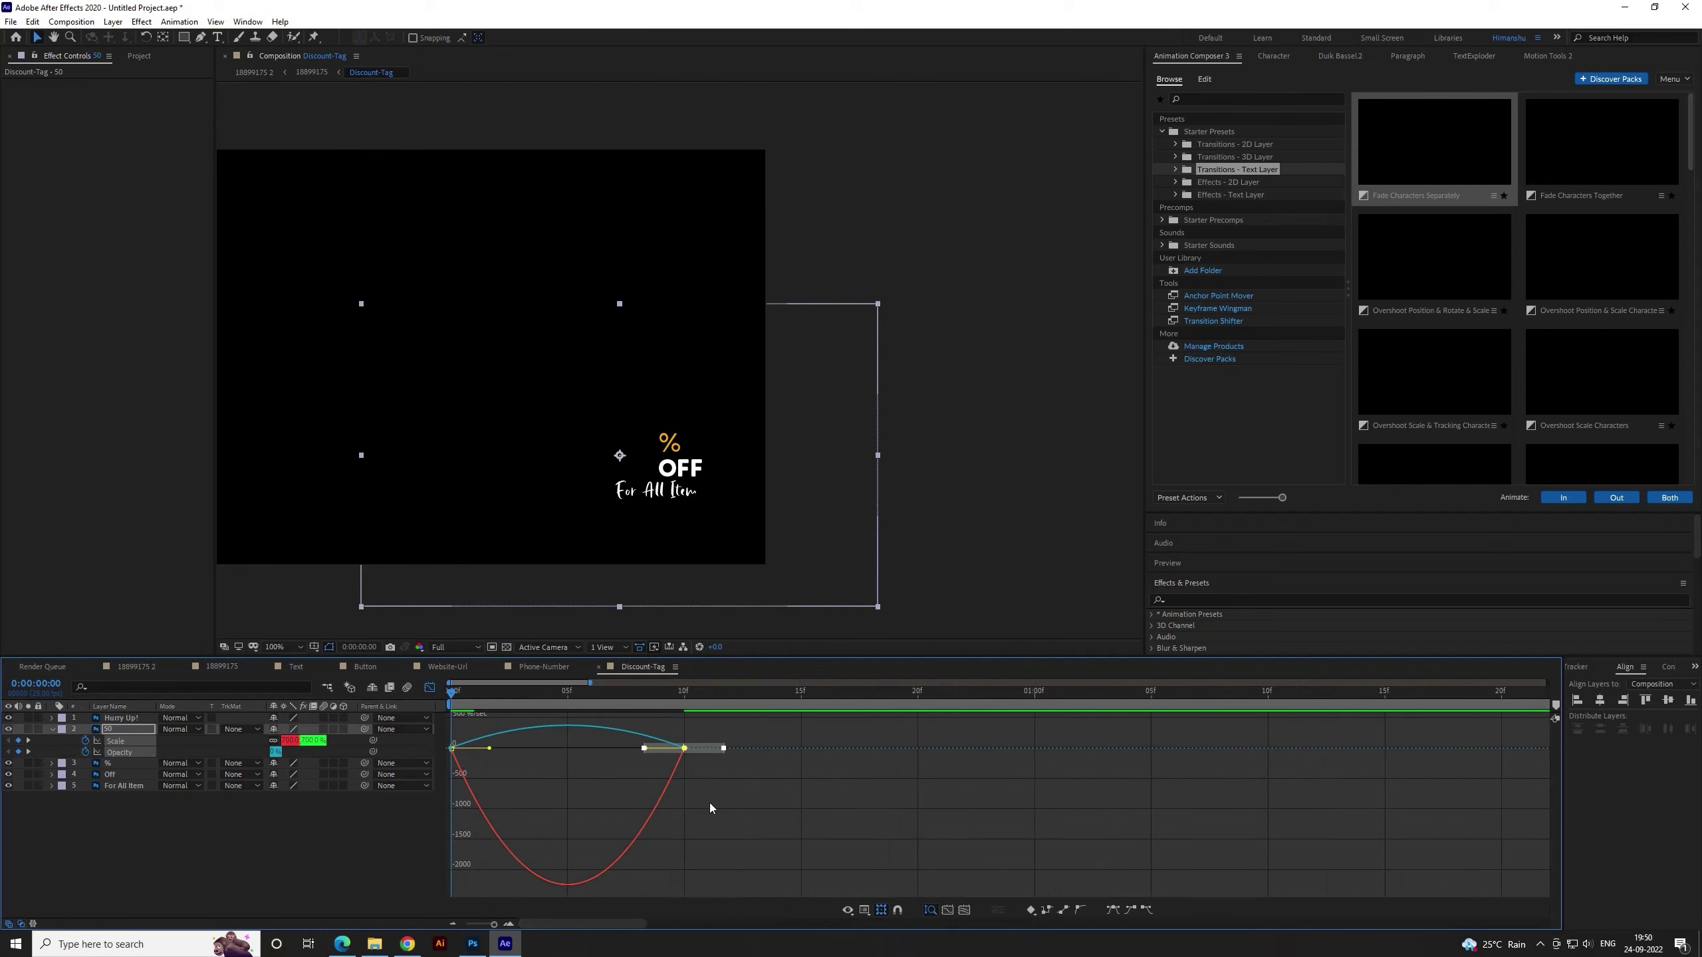
pyautogui.moveTo(642, 749); pyautogui.dragTo(552, 747)
# Preview the pop-in and turn on motion blur for every layer
pyautogui.press('space')
pyautogui.press('space')
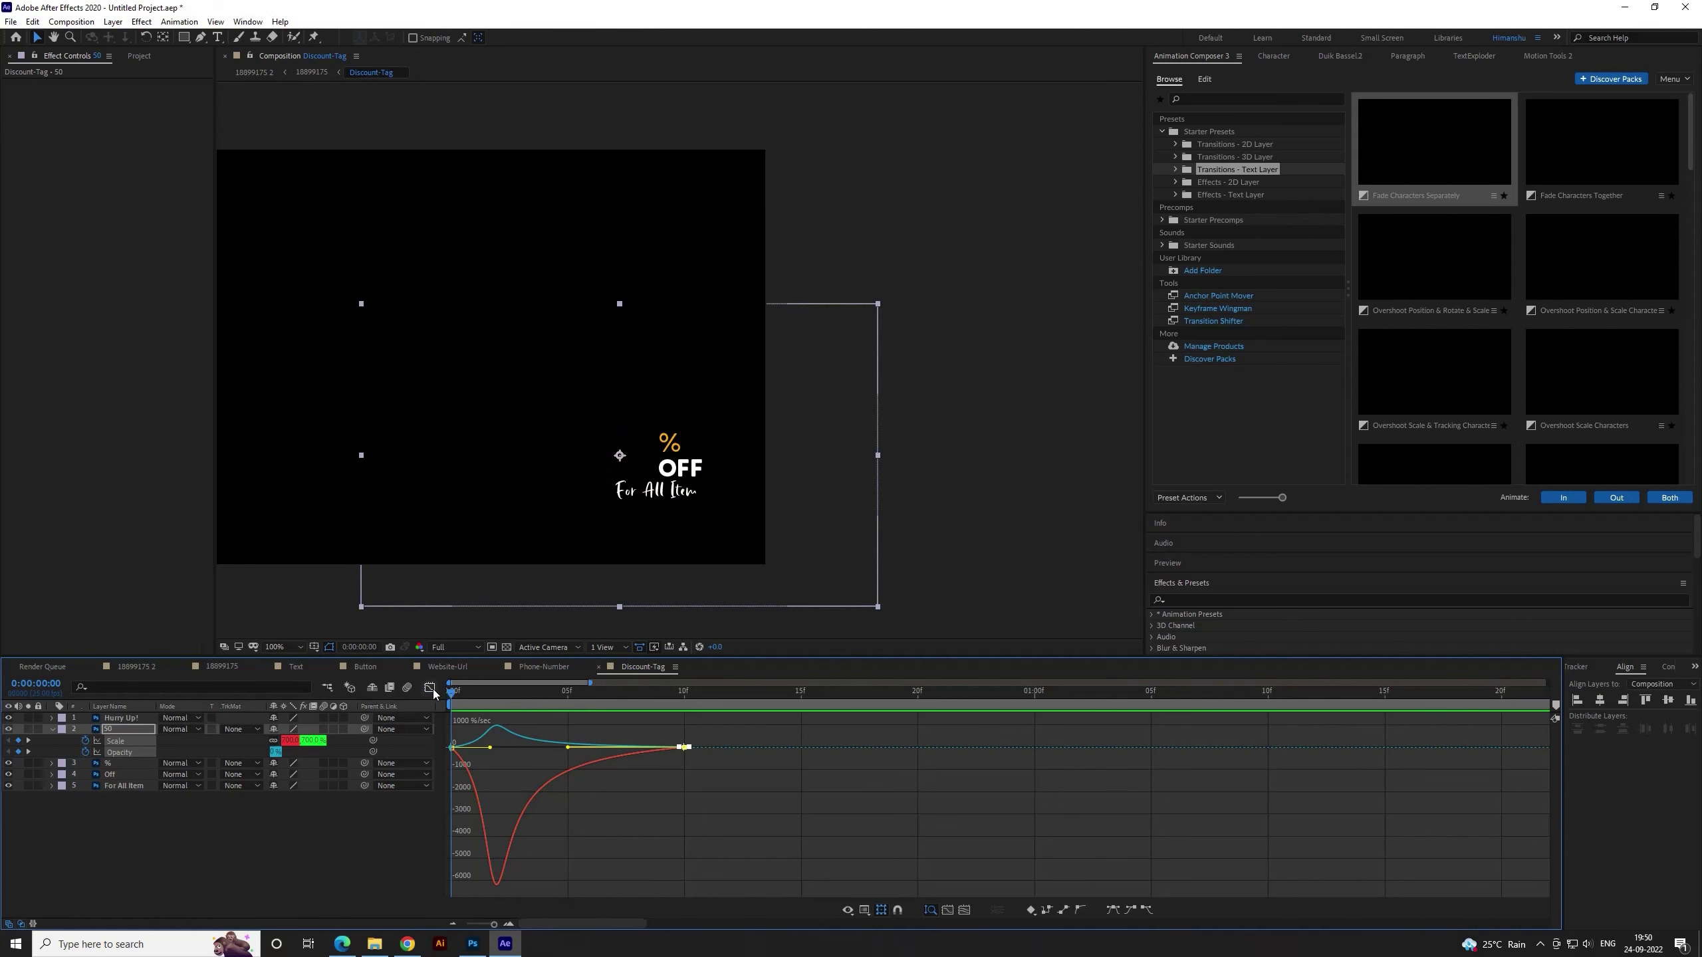
pyautogui.click(429, 687)
pyautogui.click(532, 886)
pyautogui.moveTo(325, 716); pyautogui.dragTo(325, 786)
pyautogui.press('space')
pyautogui.press('space')
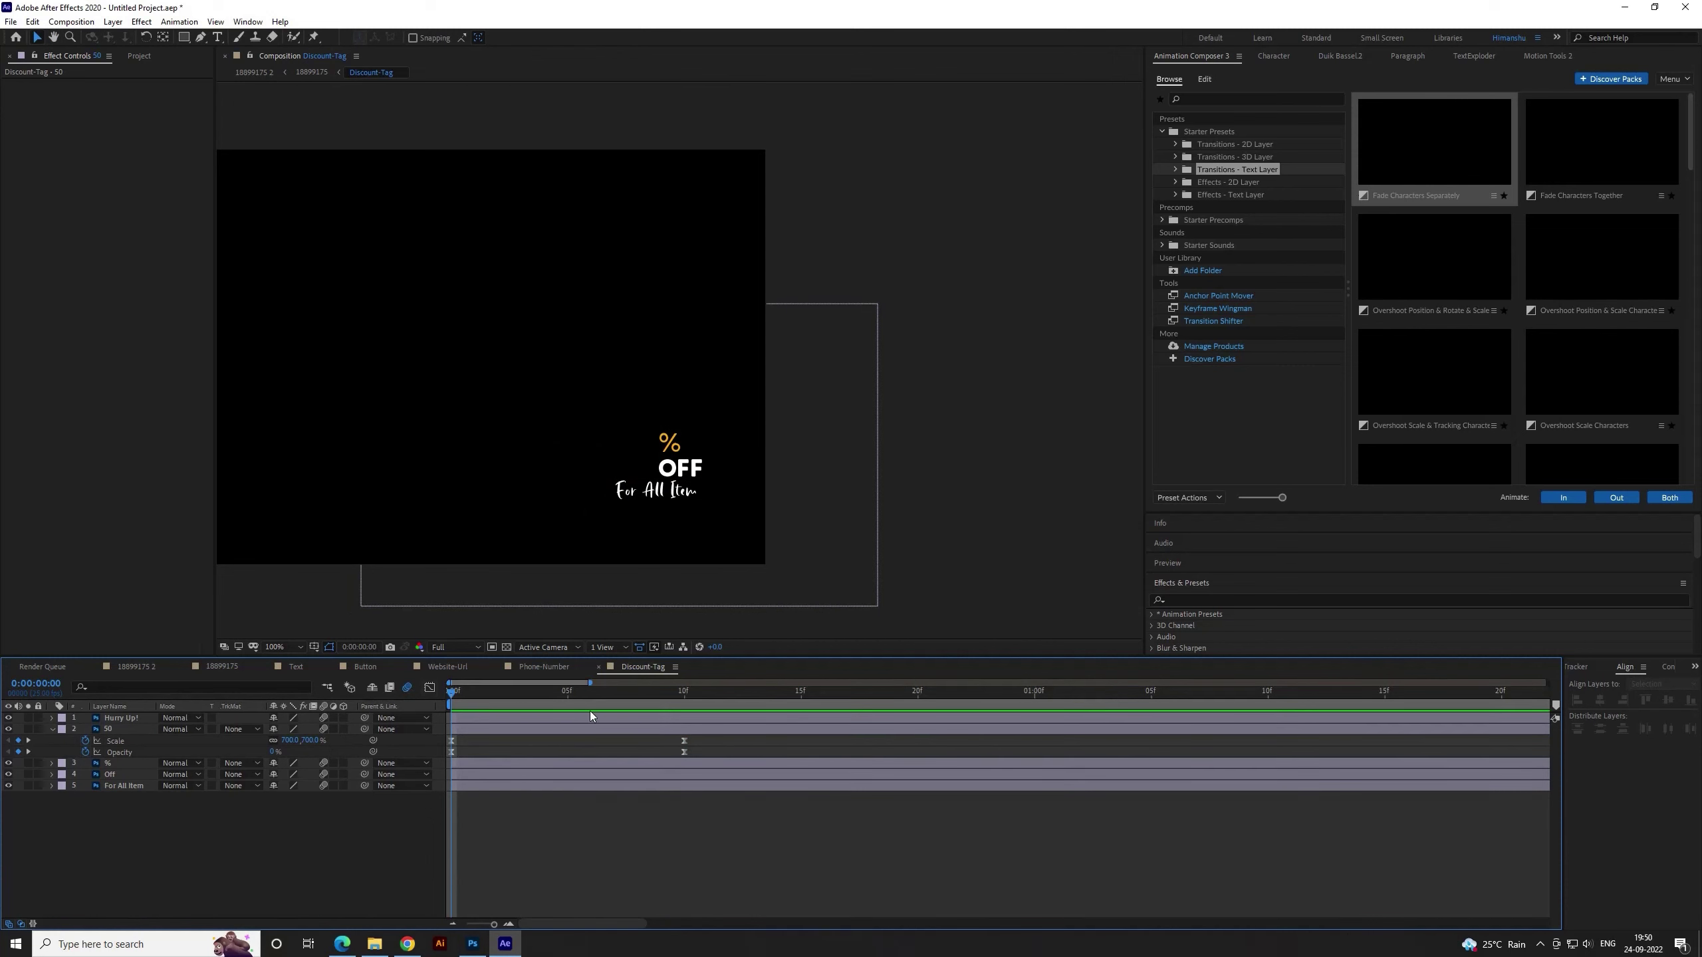
# Move the 50 layer's end keyframes to 20 frames and preview the scale-in
pyautogui.moveTo(709, 694); pyautogui.dragTo(917, 724)
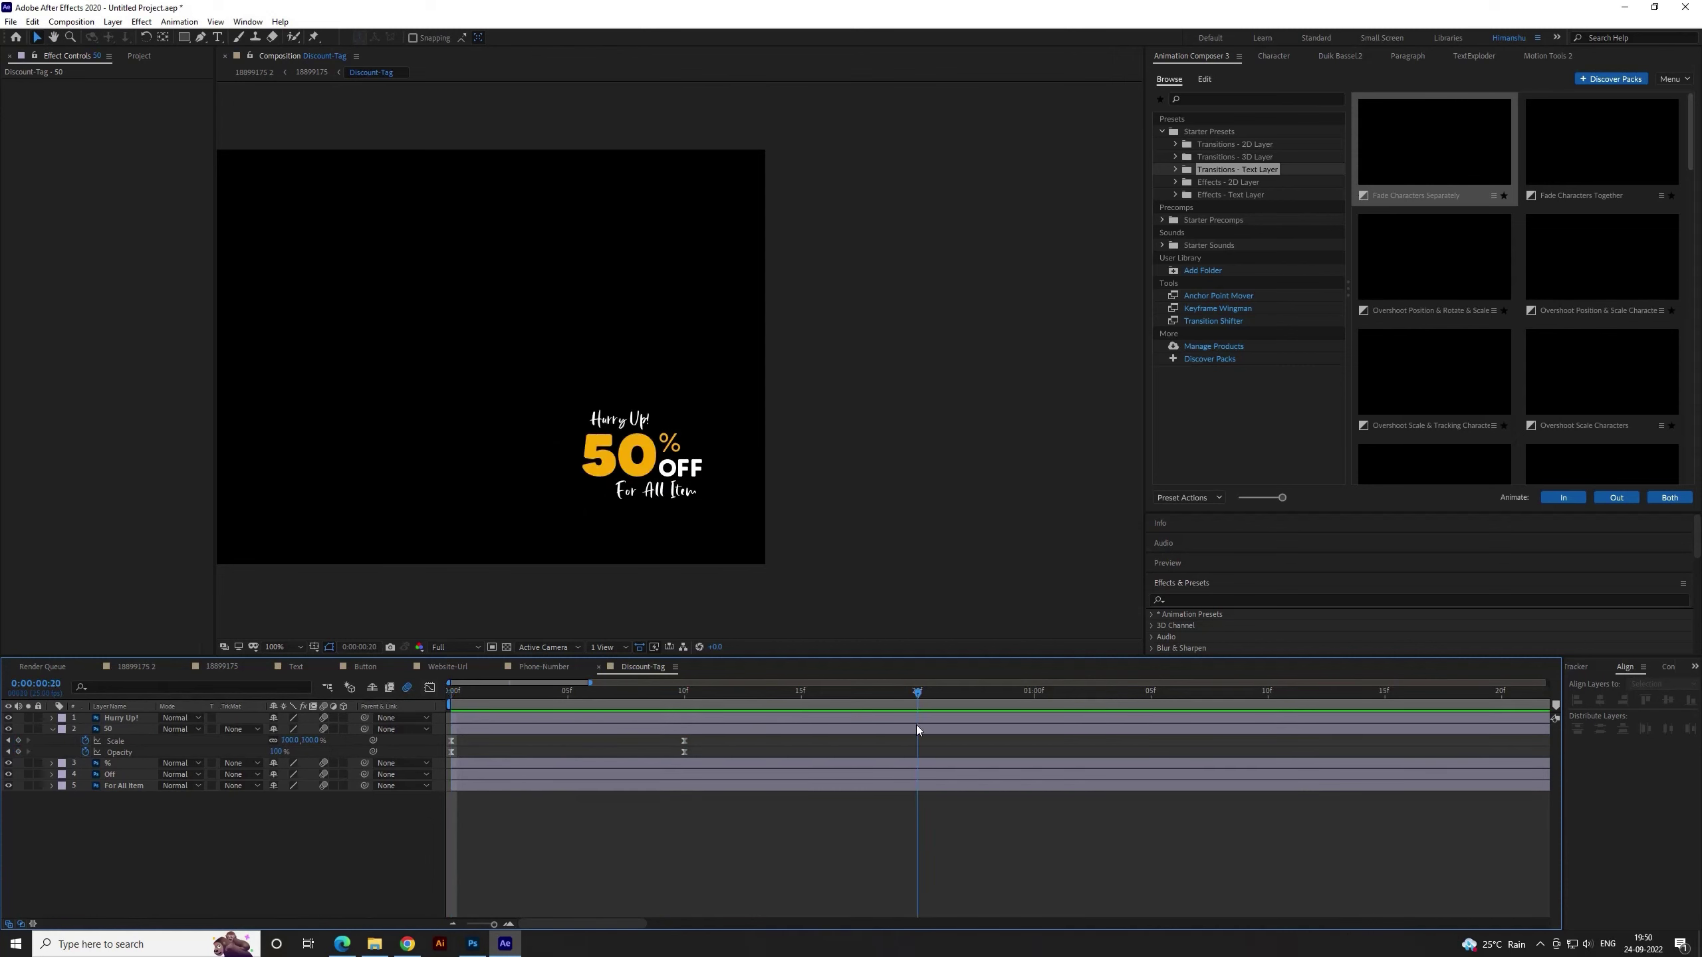
pyautogui.moveTo(785, 742)
pyautogui.mouseDown()
pyautogui.moveTo(664, 759)
pyautogui.moveTo(918, 752)
pyautogui.mouseUp()
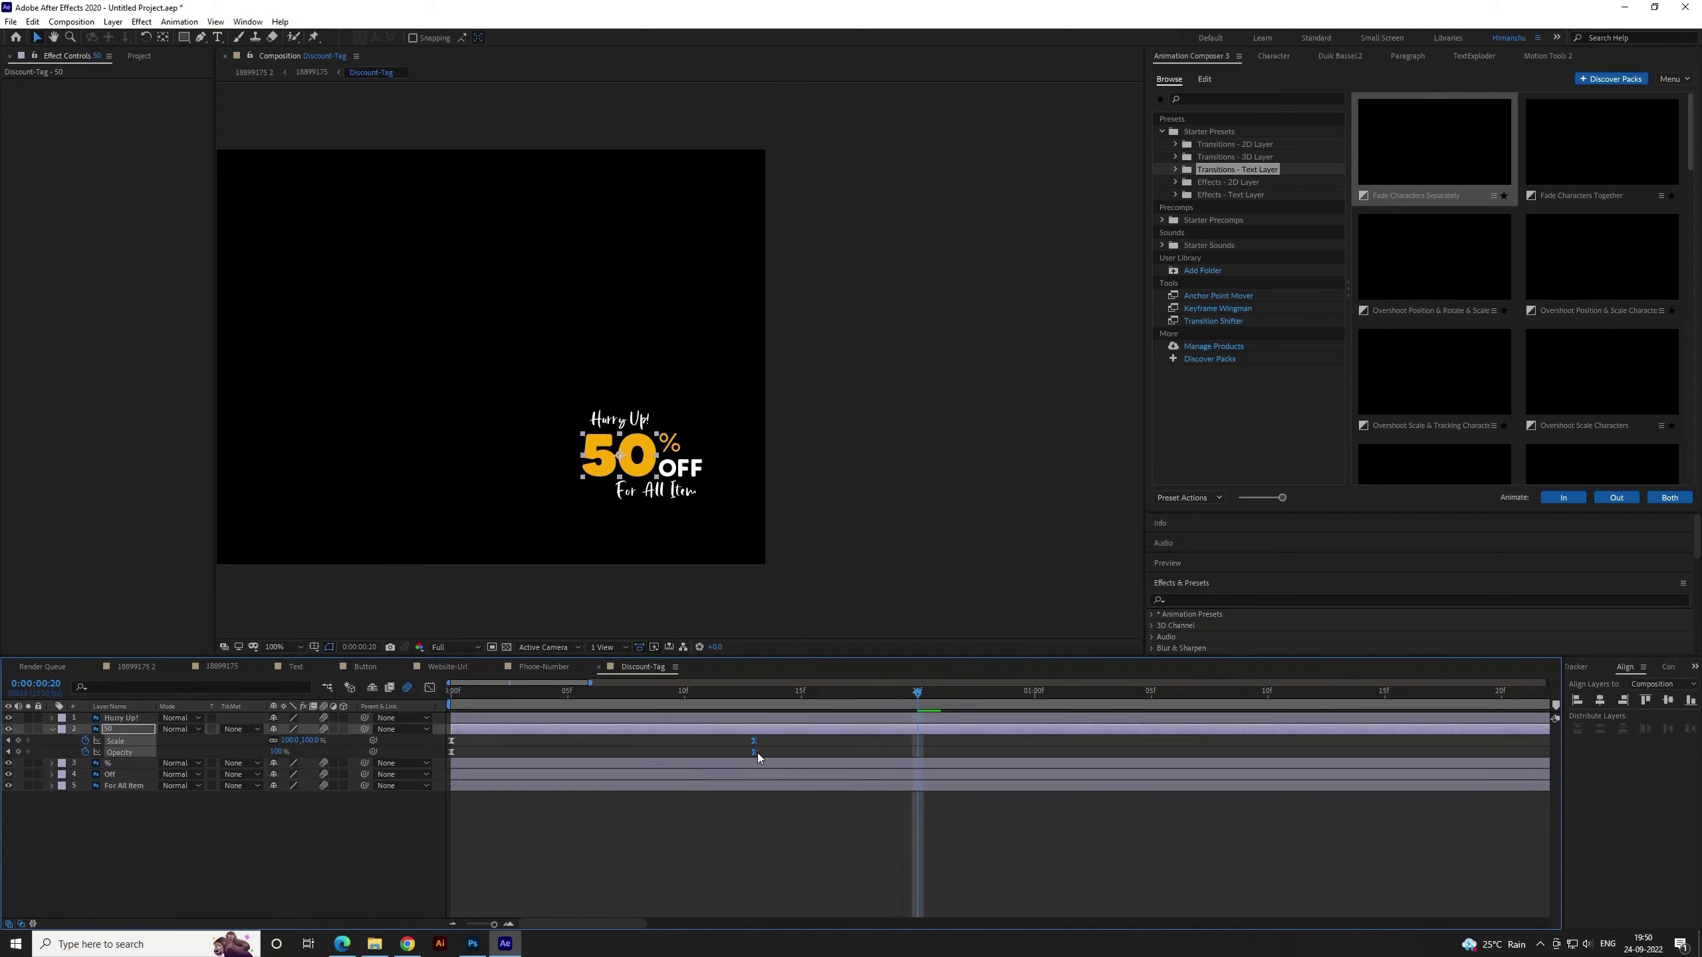
pyautogui.press('-')
pyautogui.press('-')
pyautogui.press('-')
pyautogui.press('space')
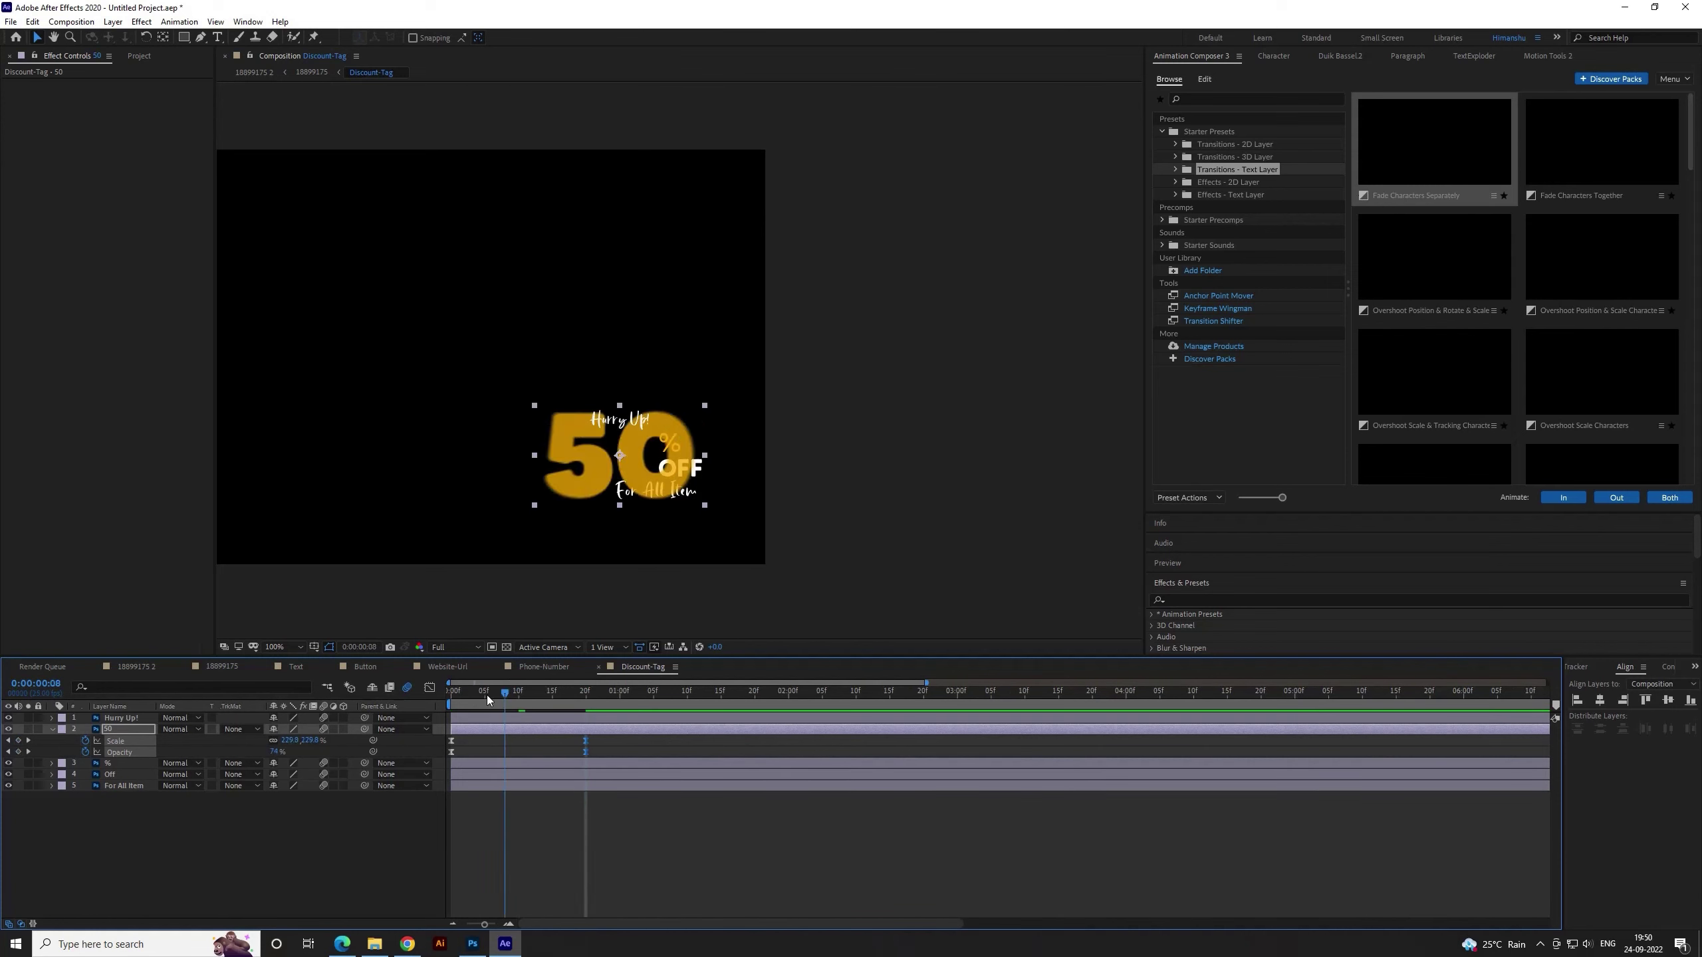
pyautogui.press('space')
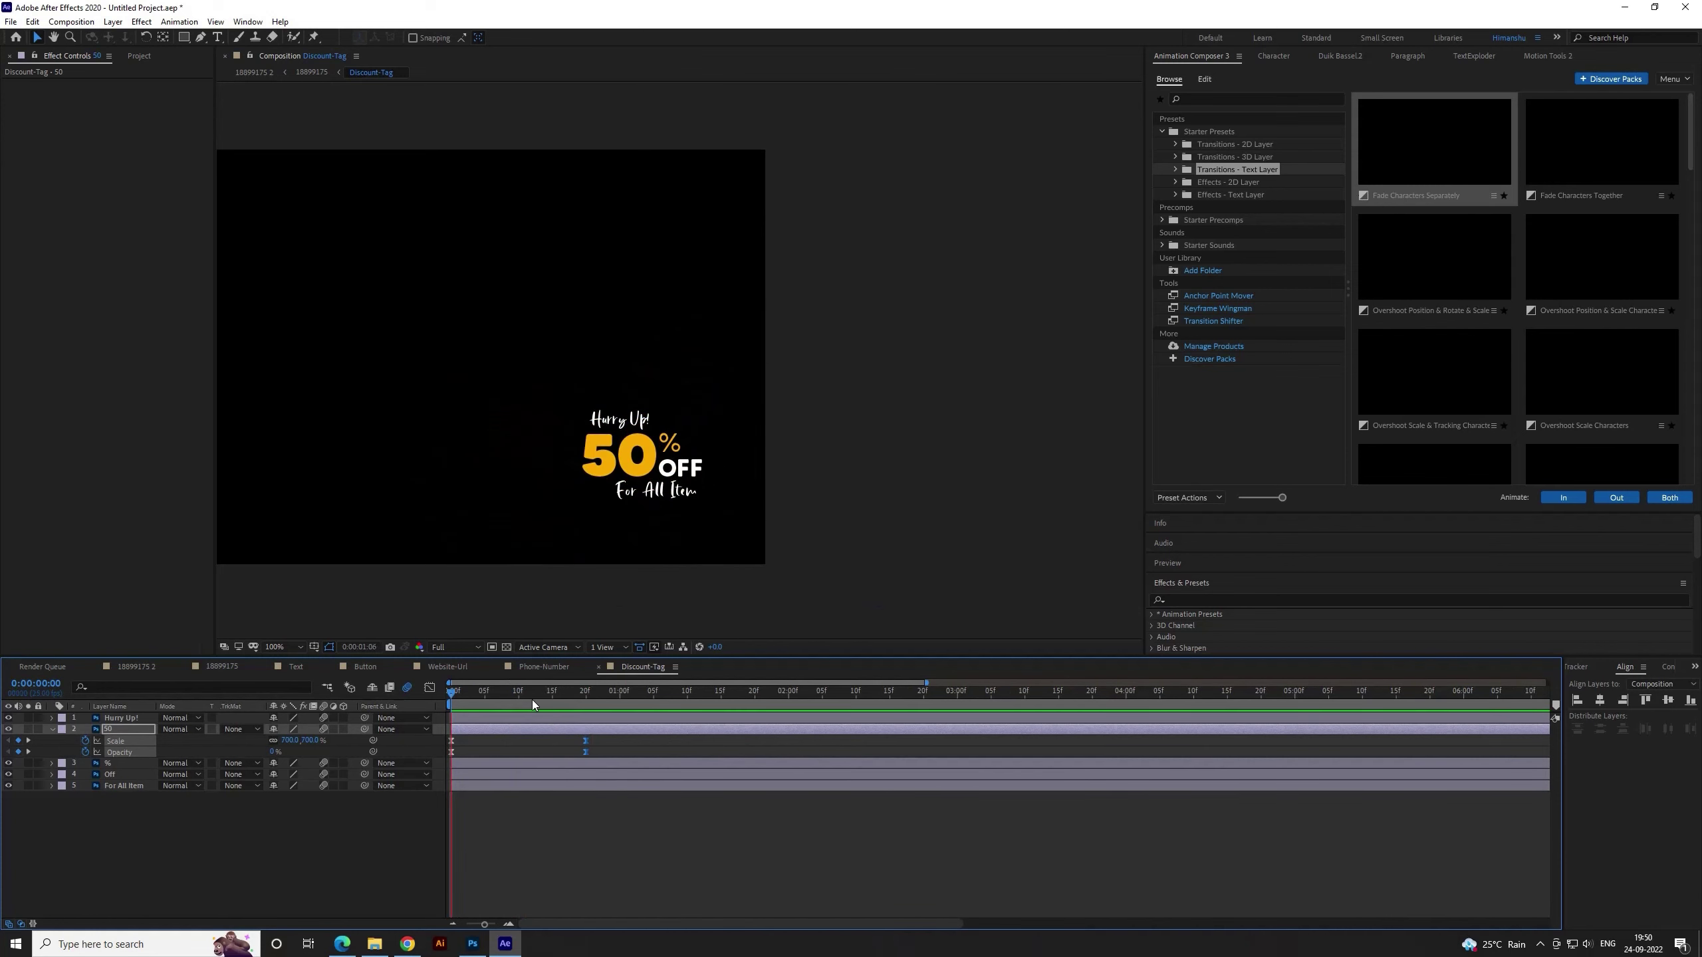
# Shift the end Scale and Opacity keyframes to 15 frames and preview from the start
pyautogui.moveTo(511, 692); pyautogui.dragTo(552, 698)
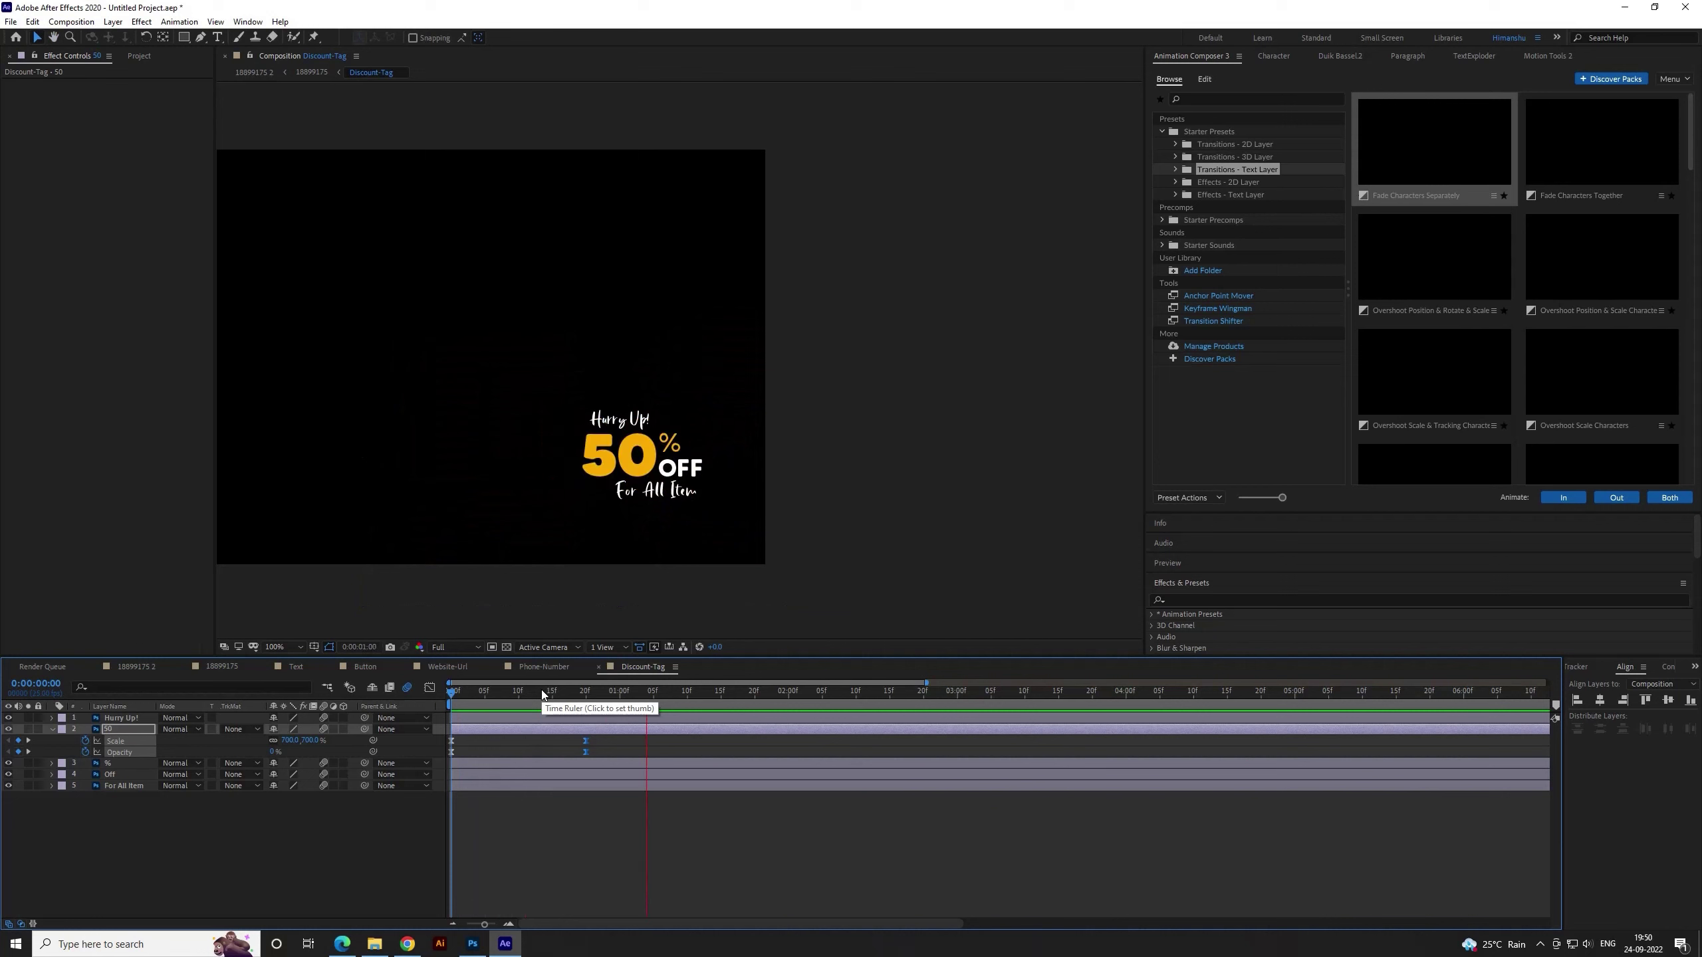
pyautogui.moveTo(586, 739); pyautogui.dragTo(550, 731)
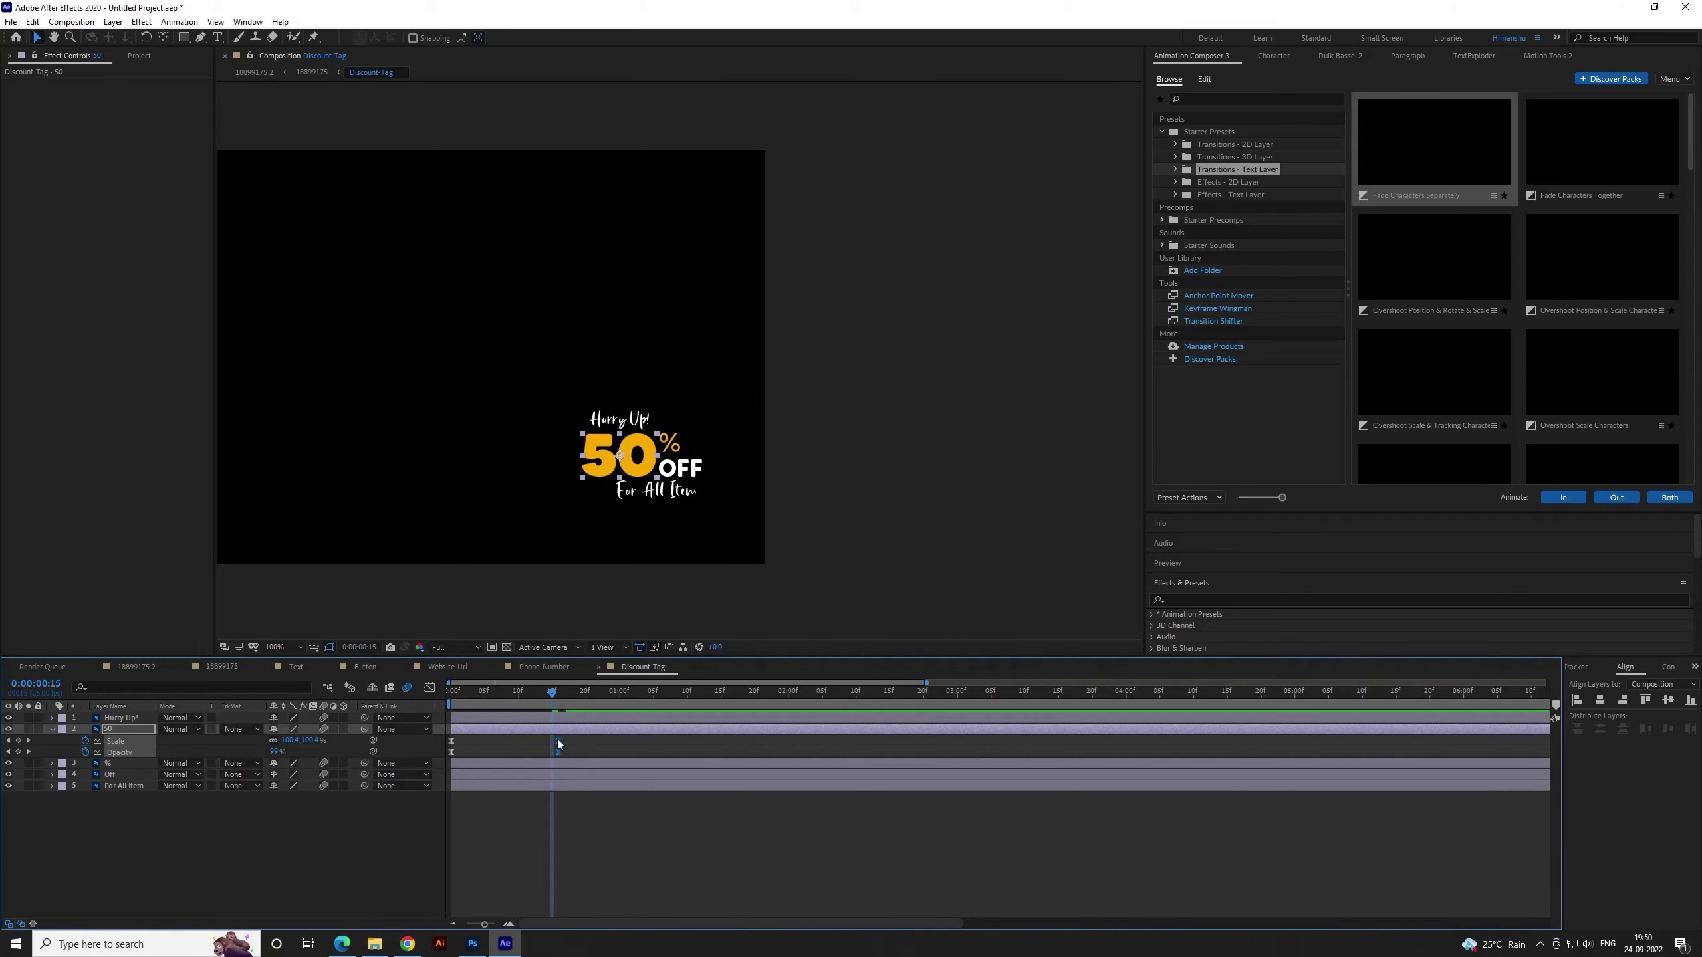
pyautogui.press('space')
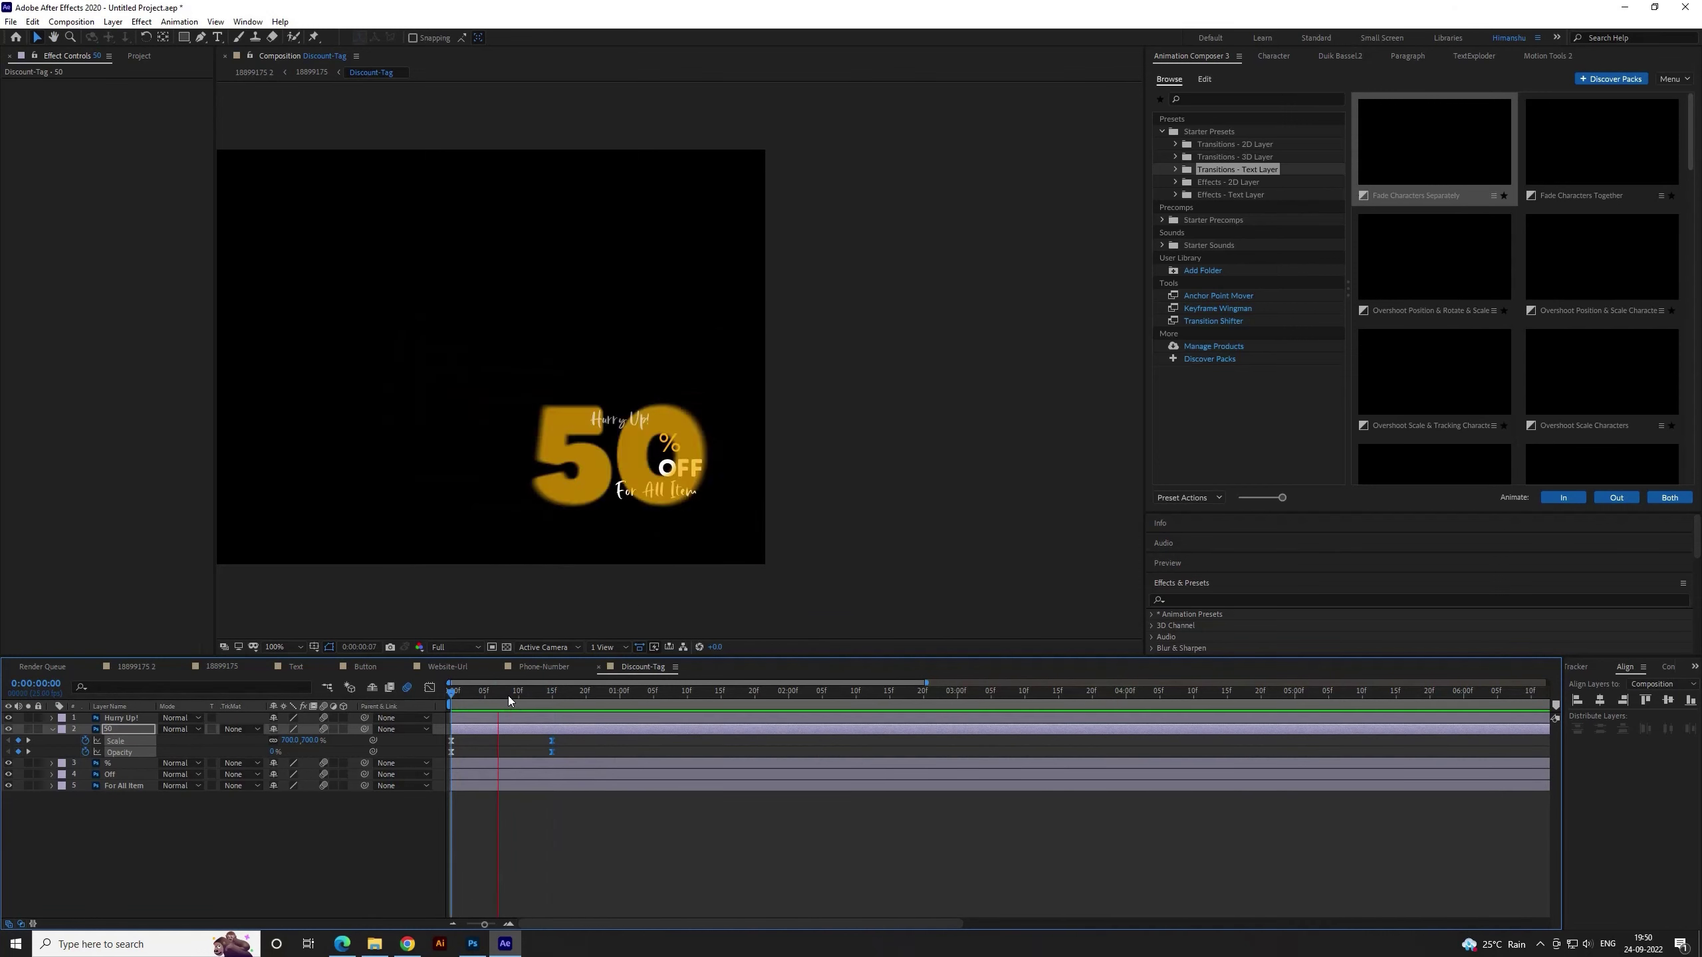
pyautogui.click(452, 697)
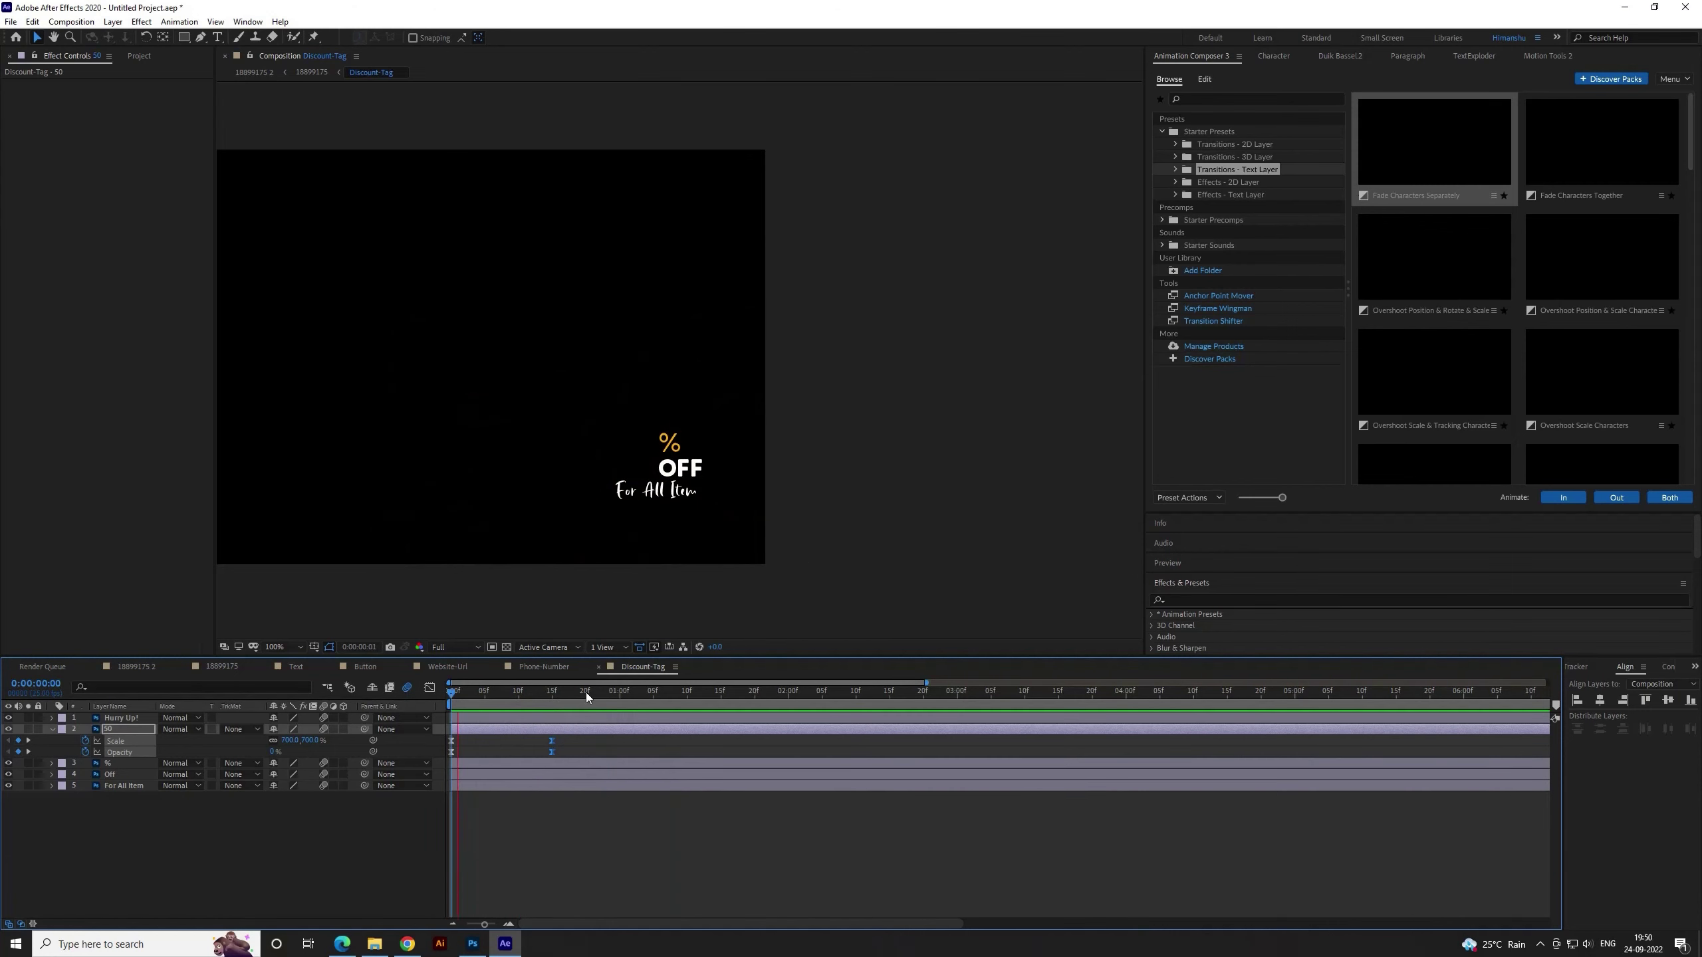
pyautogui.click(551, 692)
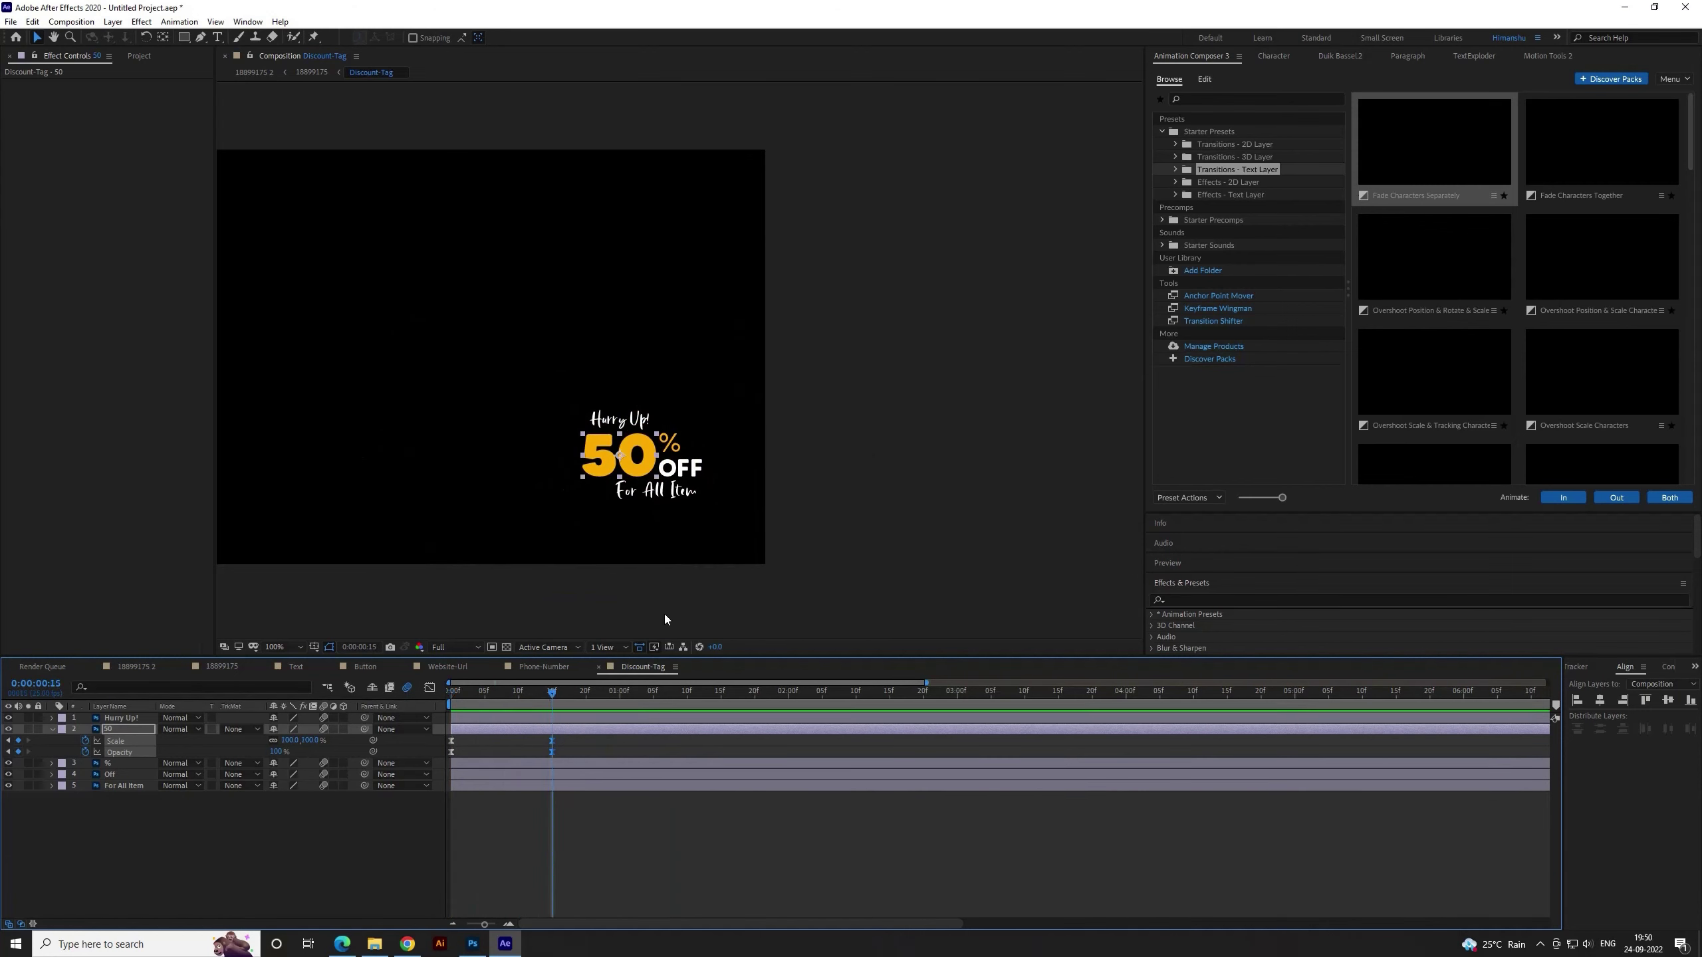
# Copy the 50 layer's Scale and Opacity keyframes onto the % layer and preview
pyautogui.click(671, 448)
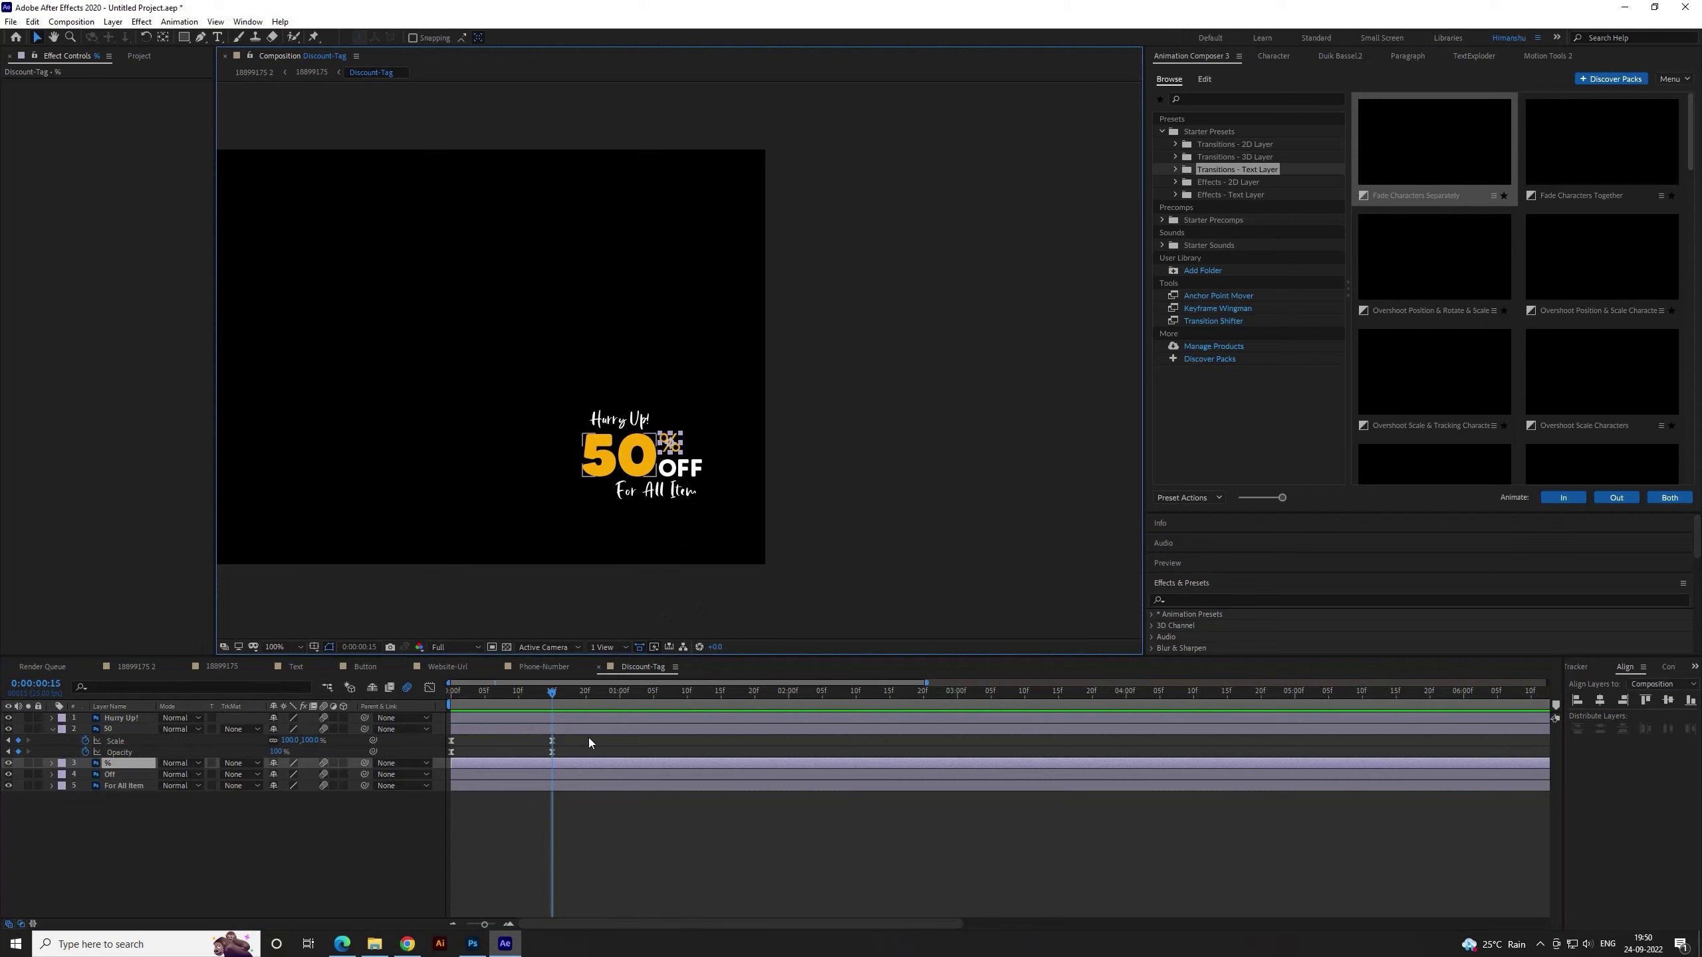
pyautogui.moveTo(587, 735); pyautogui.dragTo(432, 753)
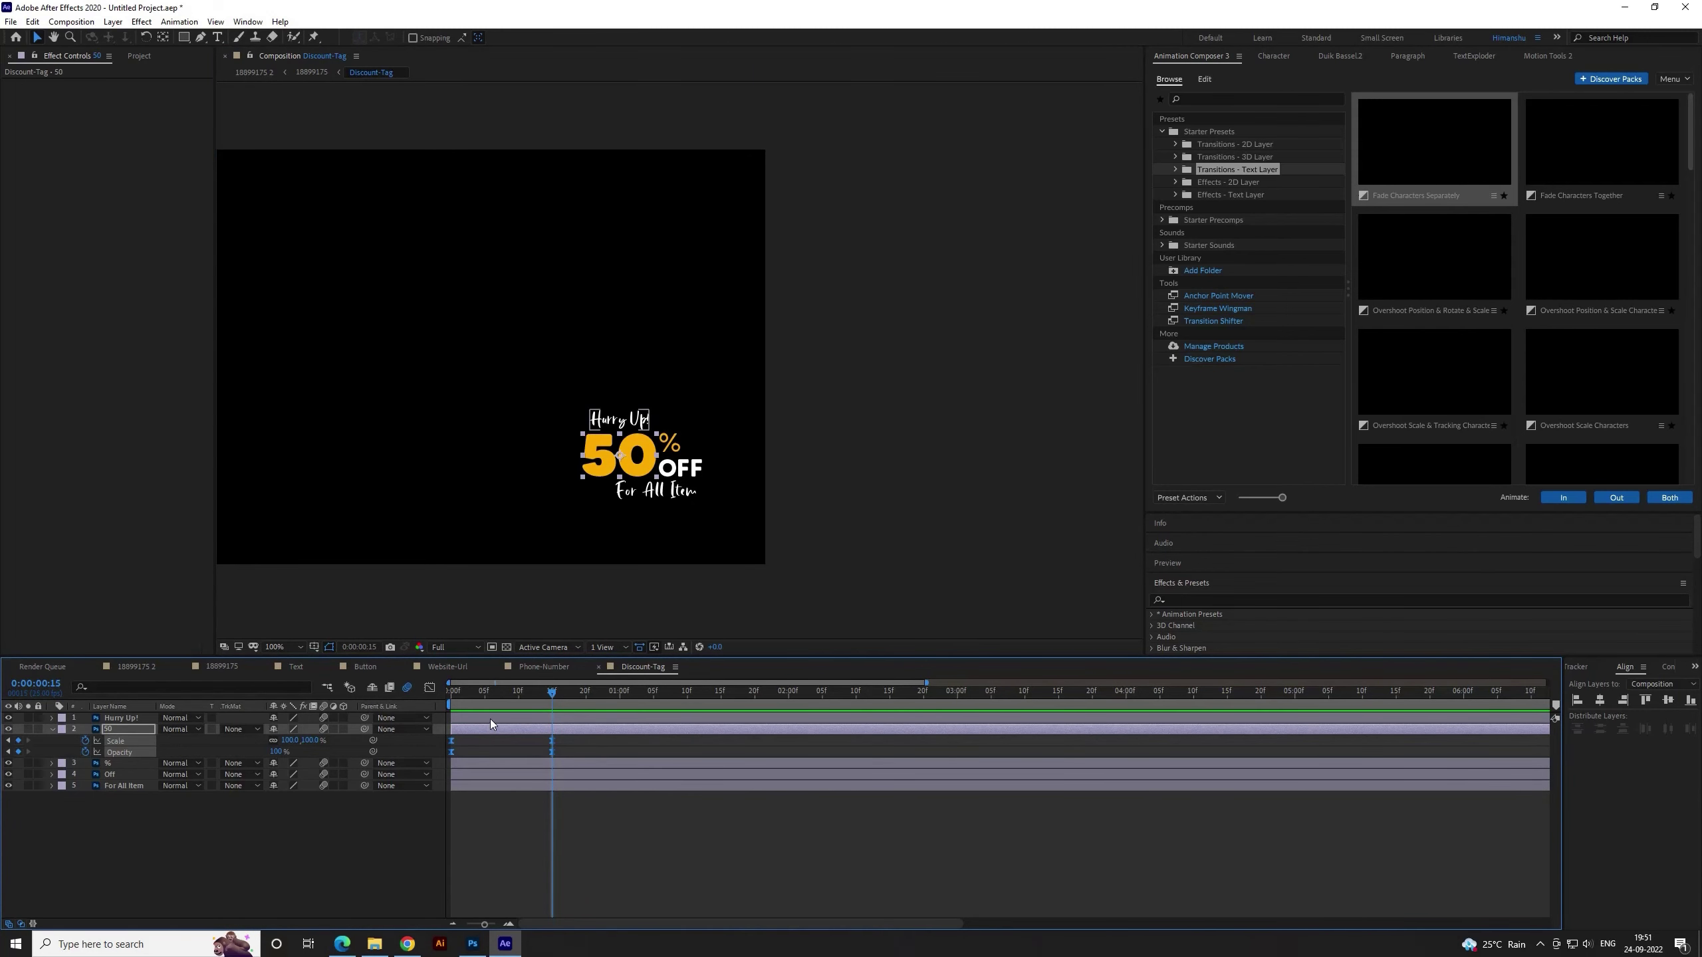
pyautogui.click(479, 762)
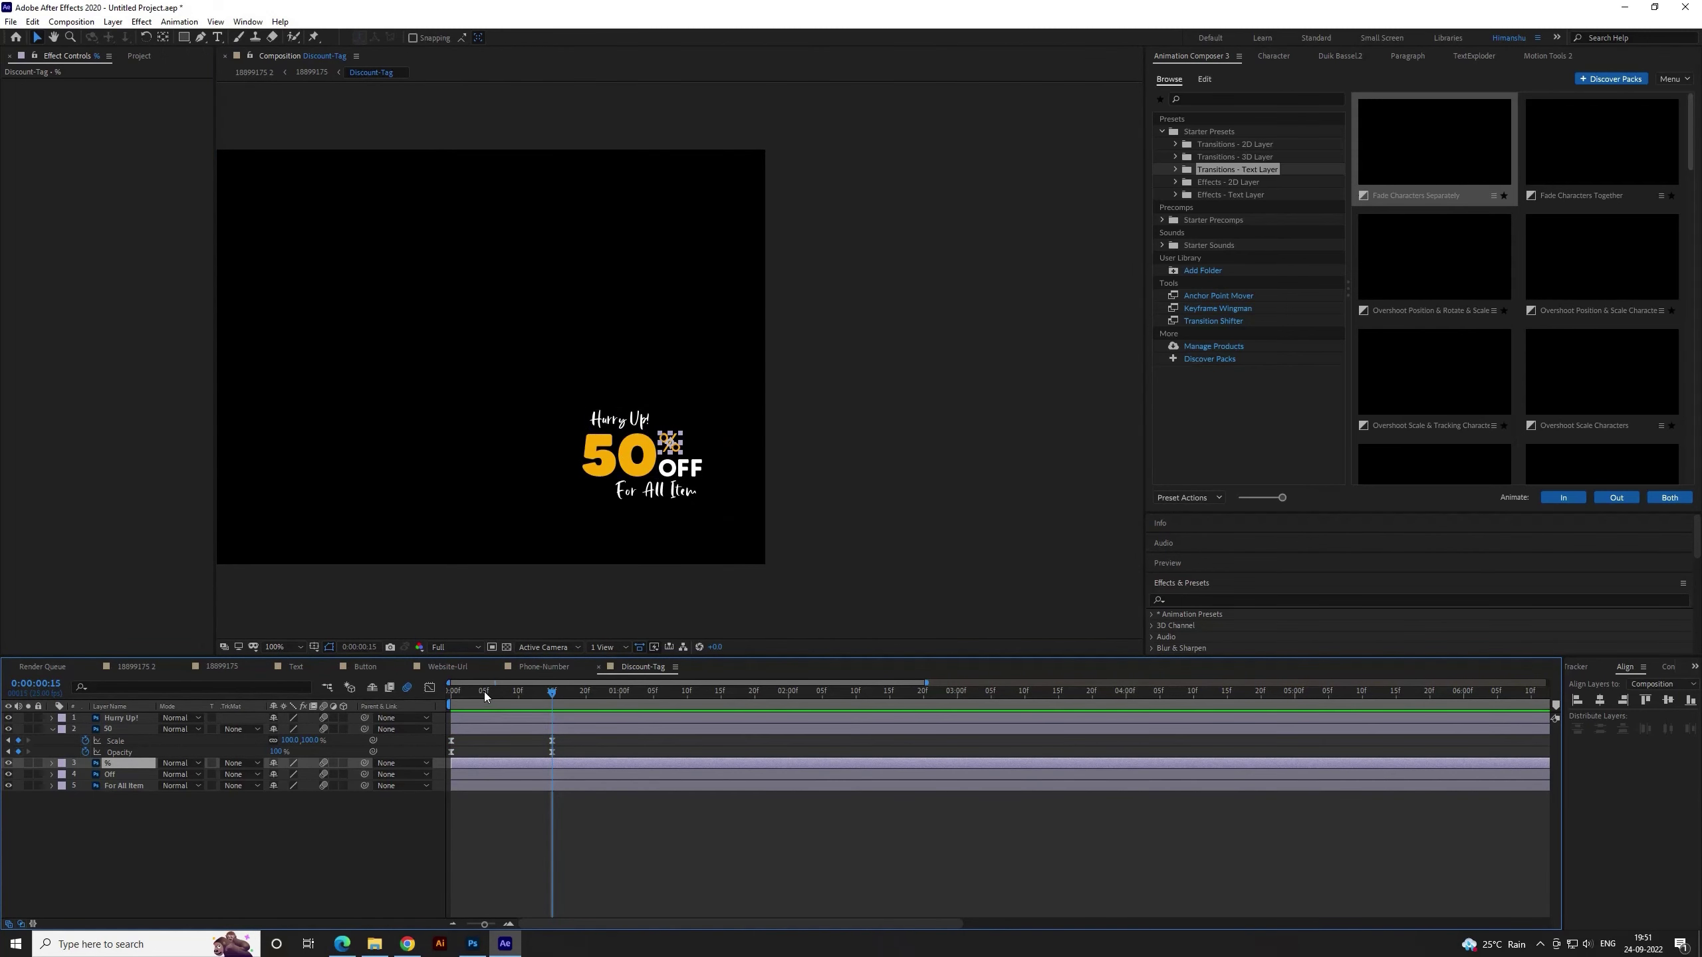
pyautogui.moveTo(484, 692); pyautogui.dragTo(423, 692)
pyautogui.click(593, 868)
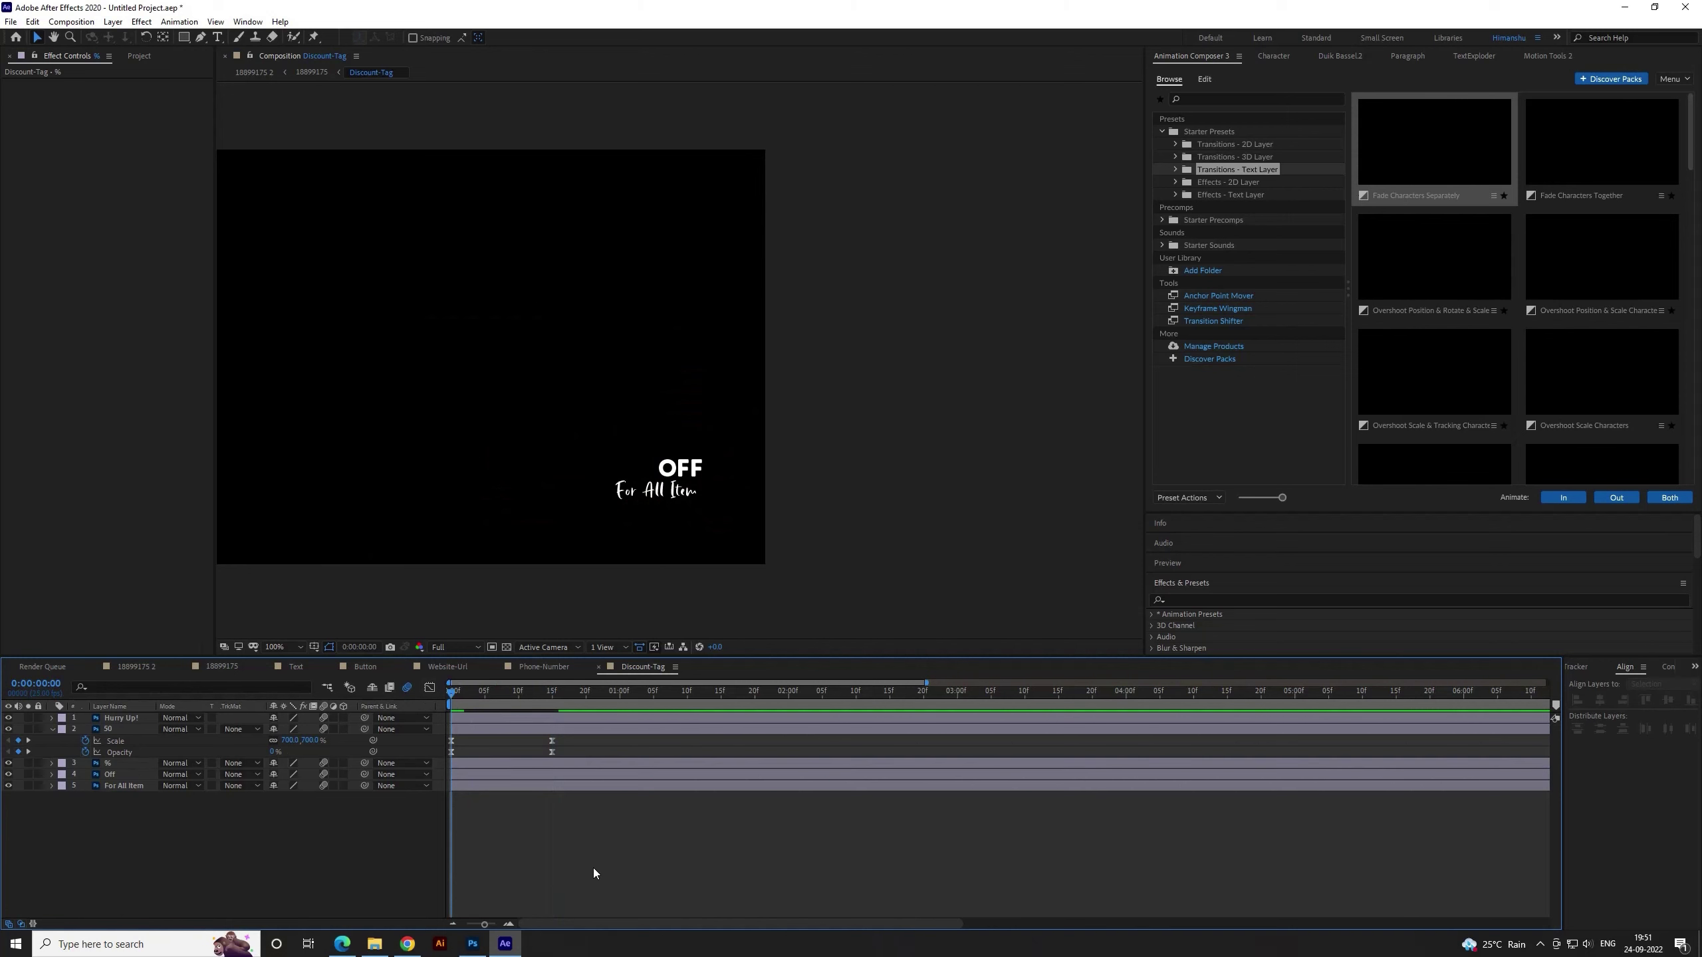
pyautogui.press('space')
pyautogui.click(447, 694)
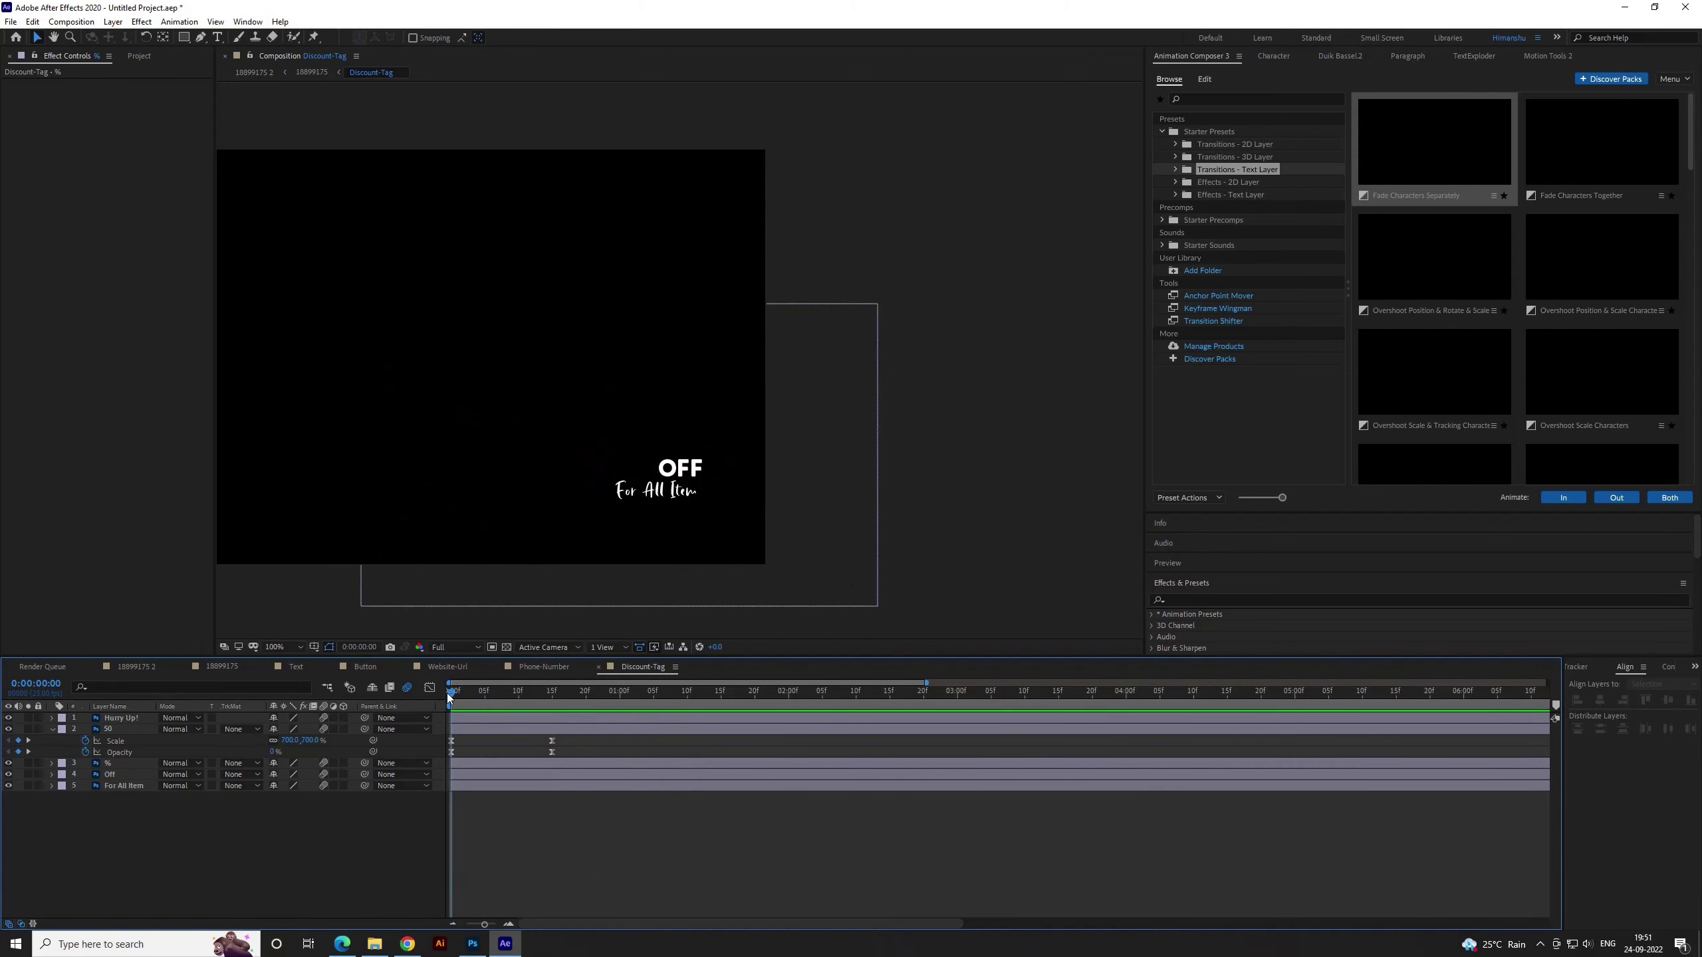
# Reveal the % layer's animated properties and start the layer at frame 15
pyautogui.click(468, 765)
pyautogui.press('u')
pyautogui.click(532, 844)
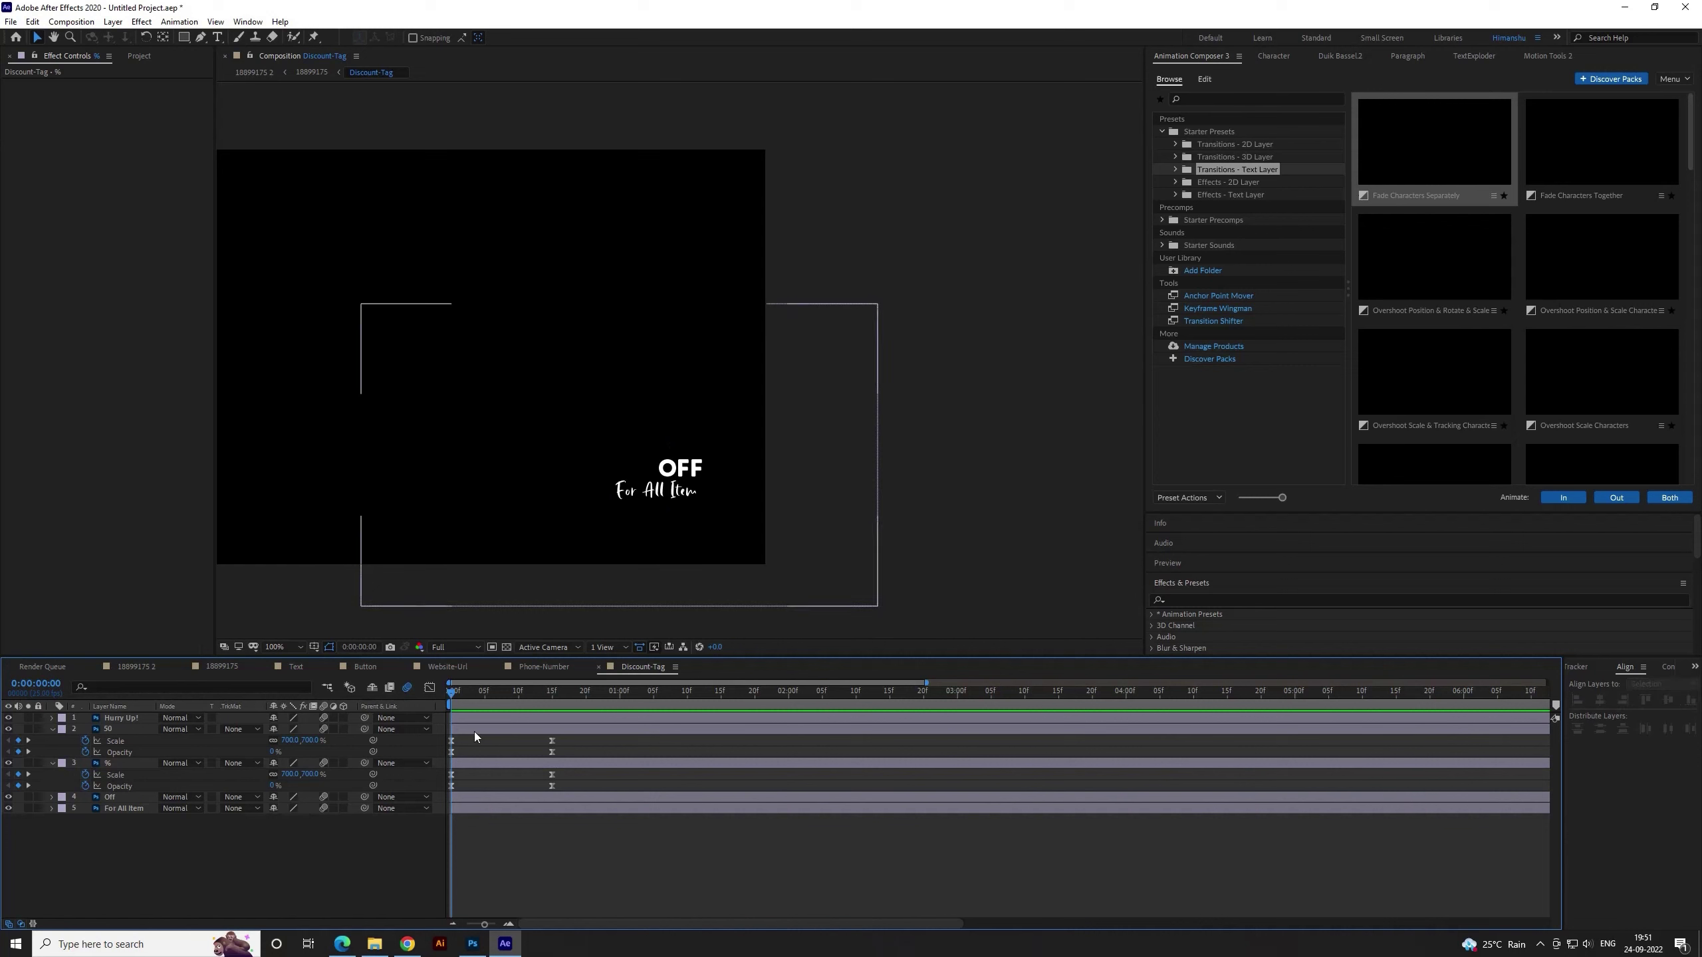
pyautogui.moveTo(458, 691)
pyautogui.mouseDown()
pyautogui.moveTo(555, 712)
pyautogui.moveTo(621, 775)
pyautogui.mouseUp()
pyautogui.click(555, 709)
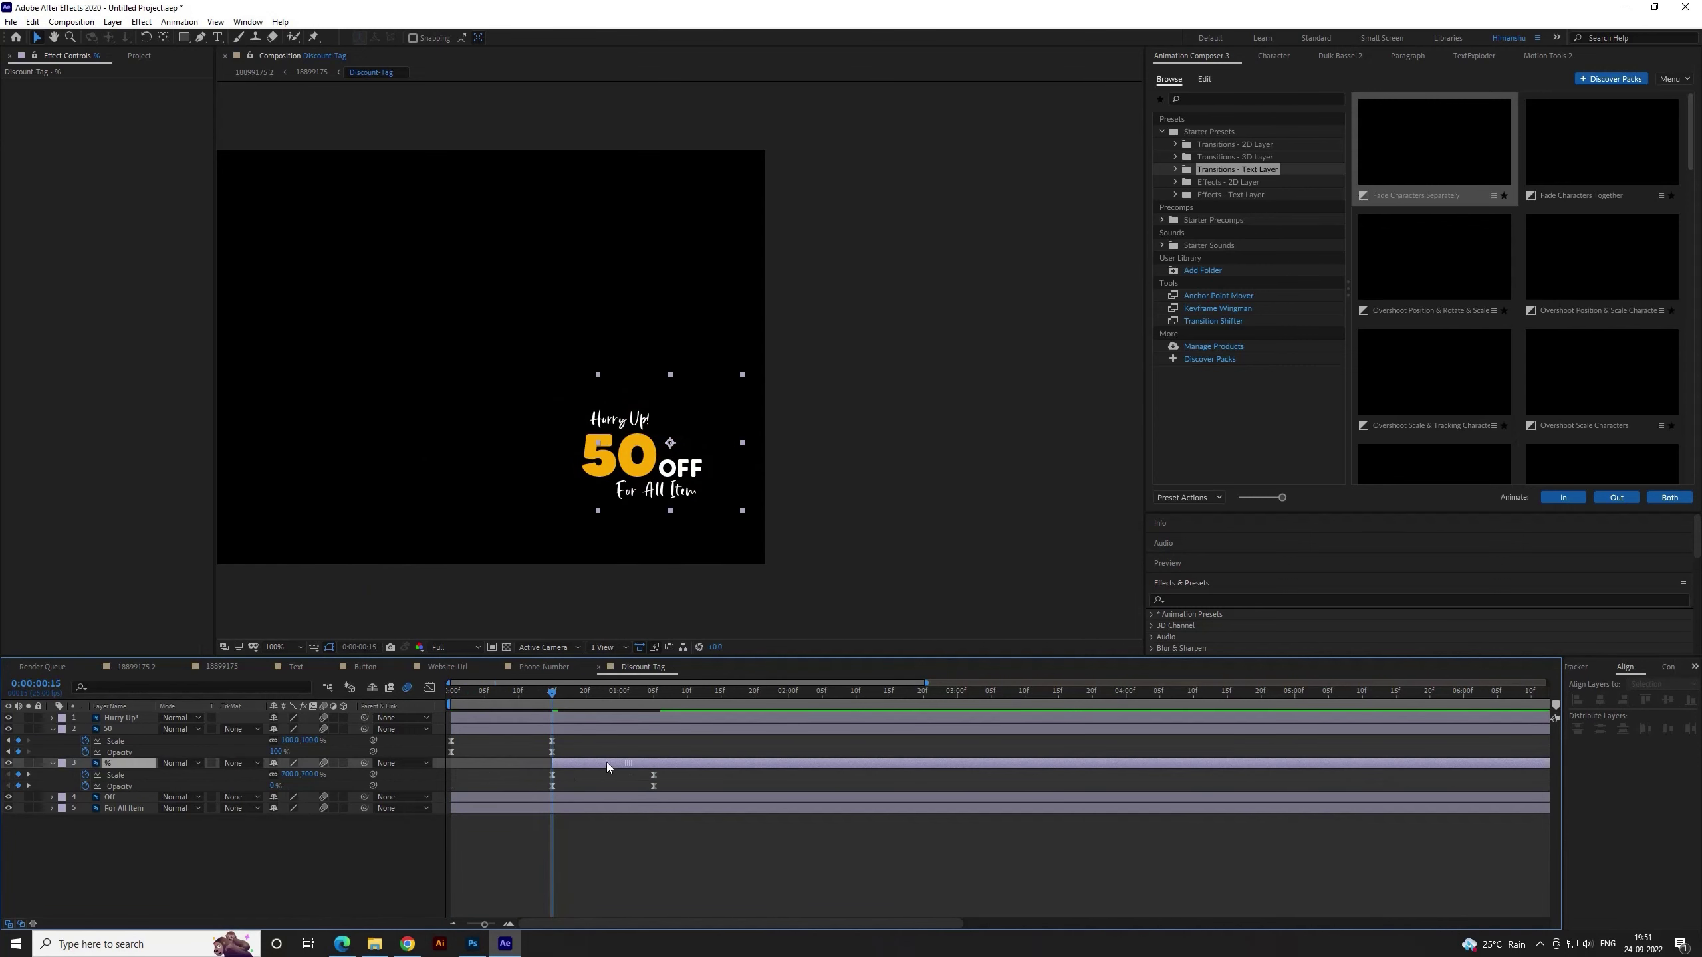
# Return to the start and reveal the Off layer's Position and Opacity properties
pyautogui.press('Home')
pyautogui.click(110, 797)
pyautogui.press('p')
pyautogui.hotkey('shift', 't')
# Trim the Off layer to start at 15f, keyframing Position below and Opacity at 0%
pyautogui.moveTo(582, 689); pyautogui.dragTo(554, 692)
pyautogui.hotkey('alt', '[')
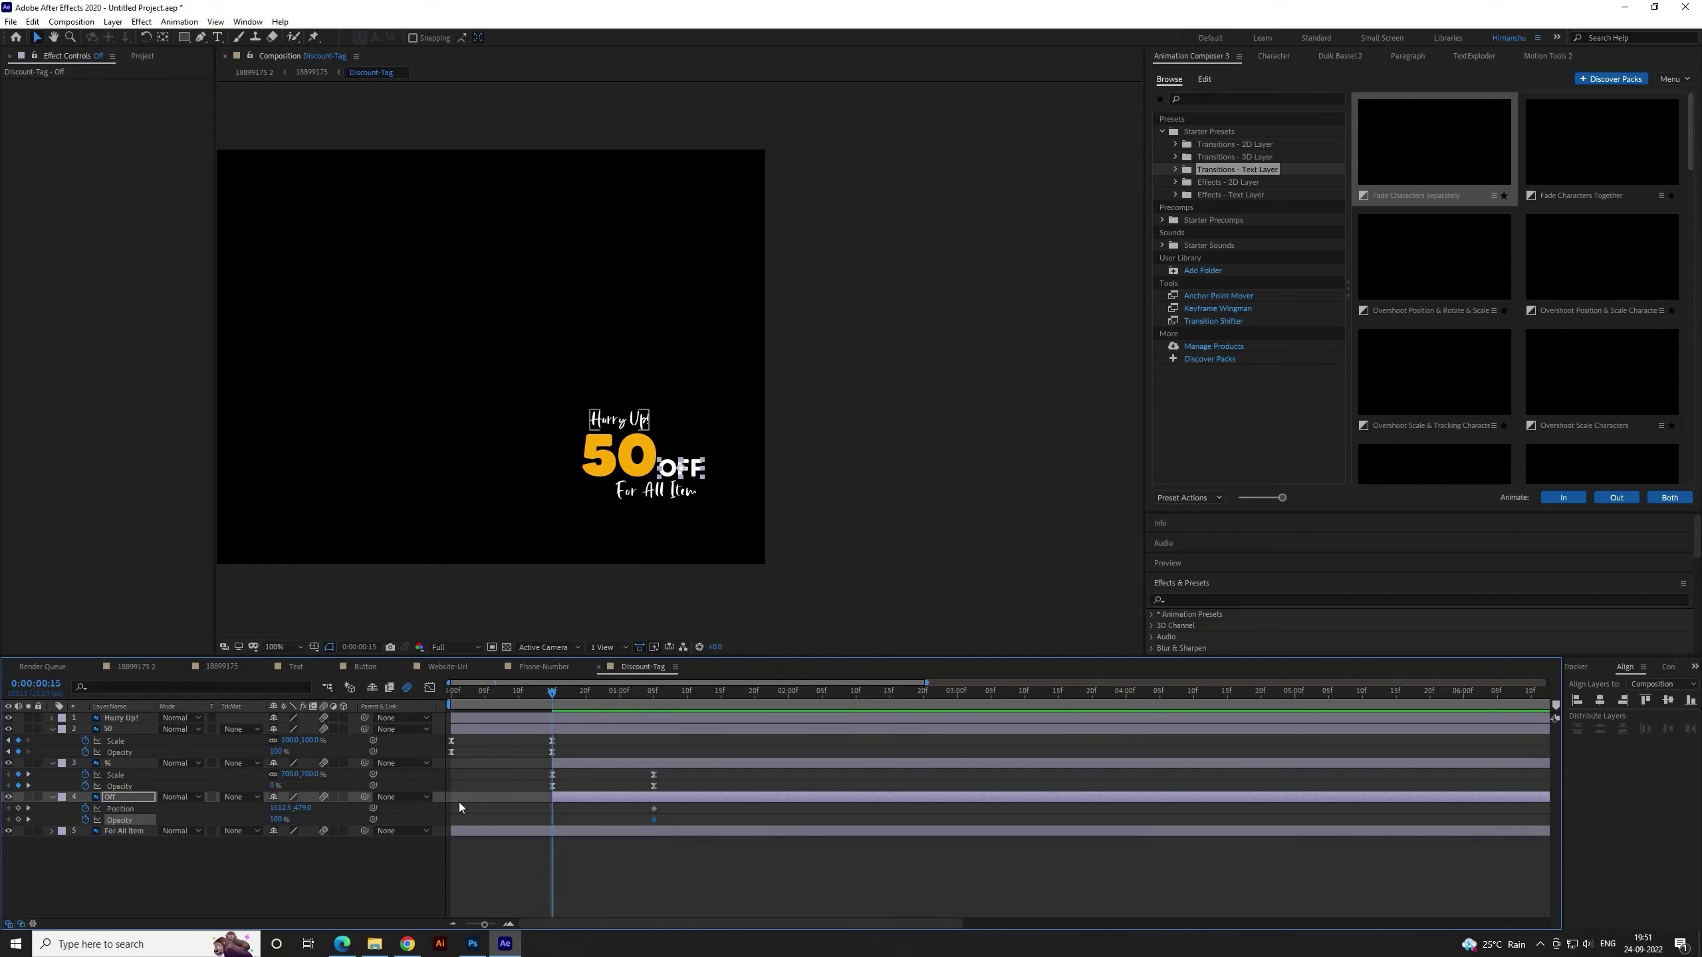
pyautogui.click(18, 808)
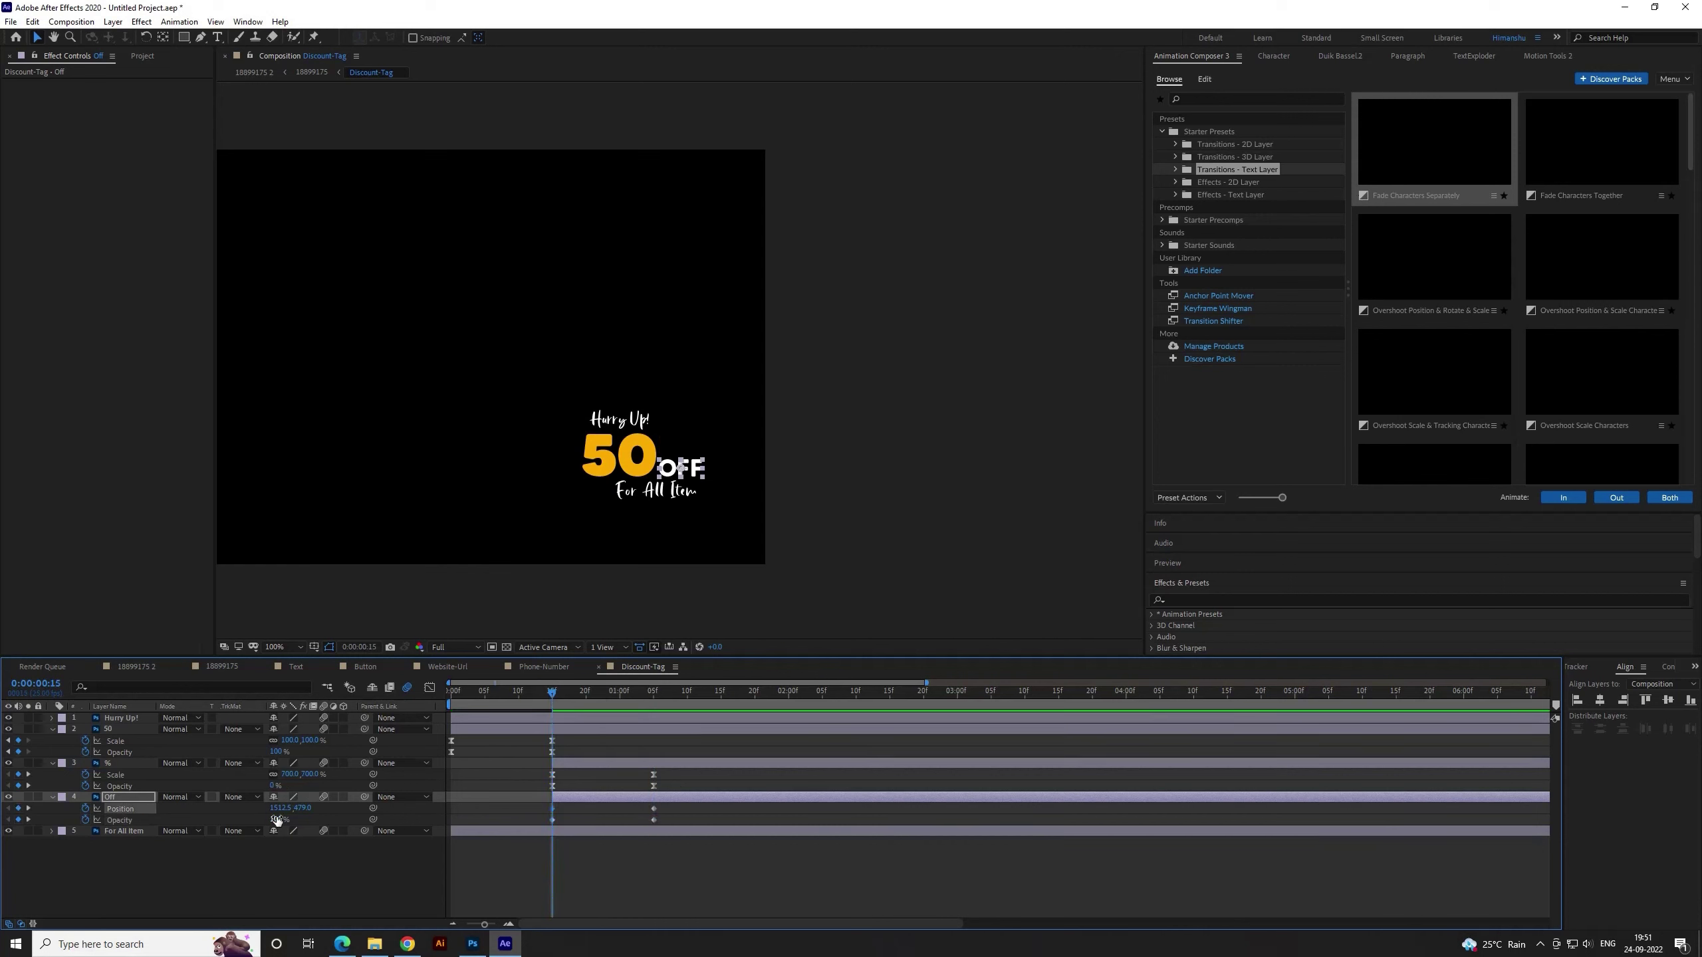
pyautogui.moveTo(302, 813); pyautogui.dragTo(289, 824)
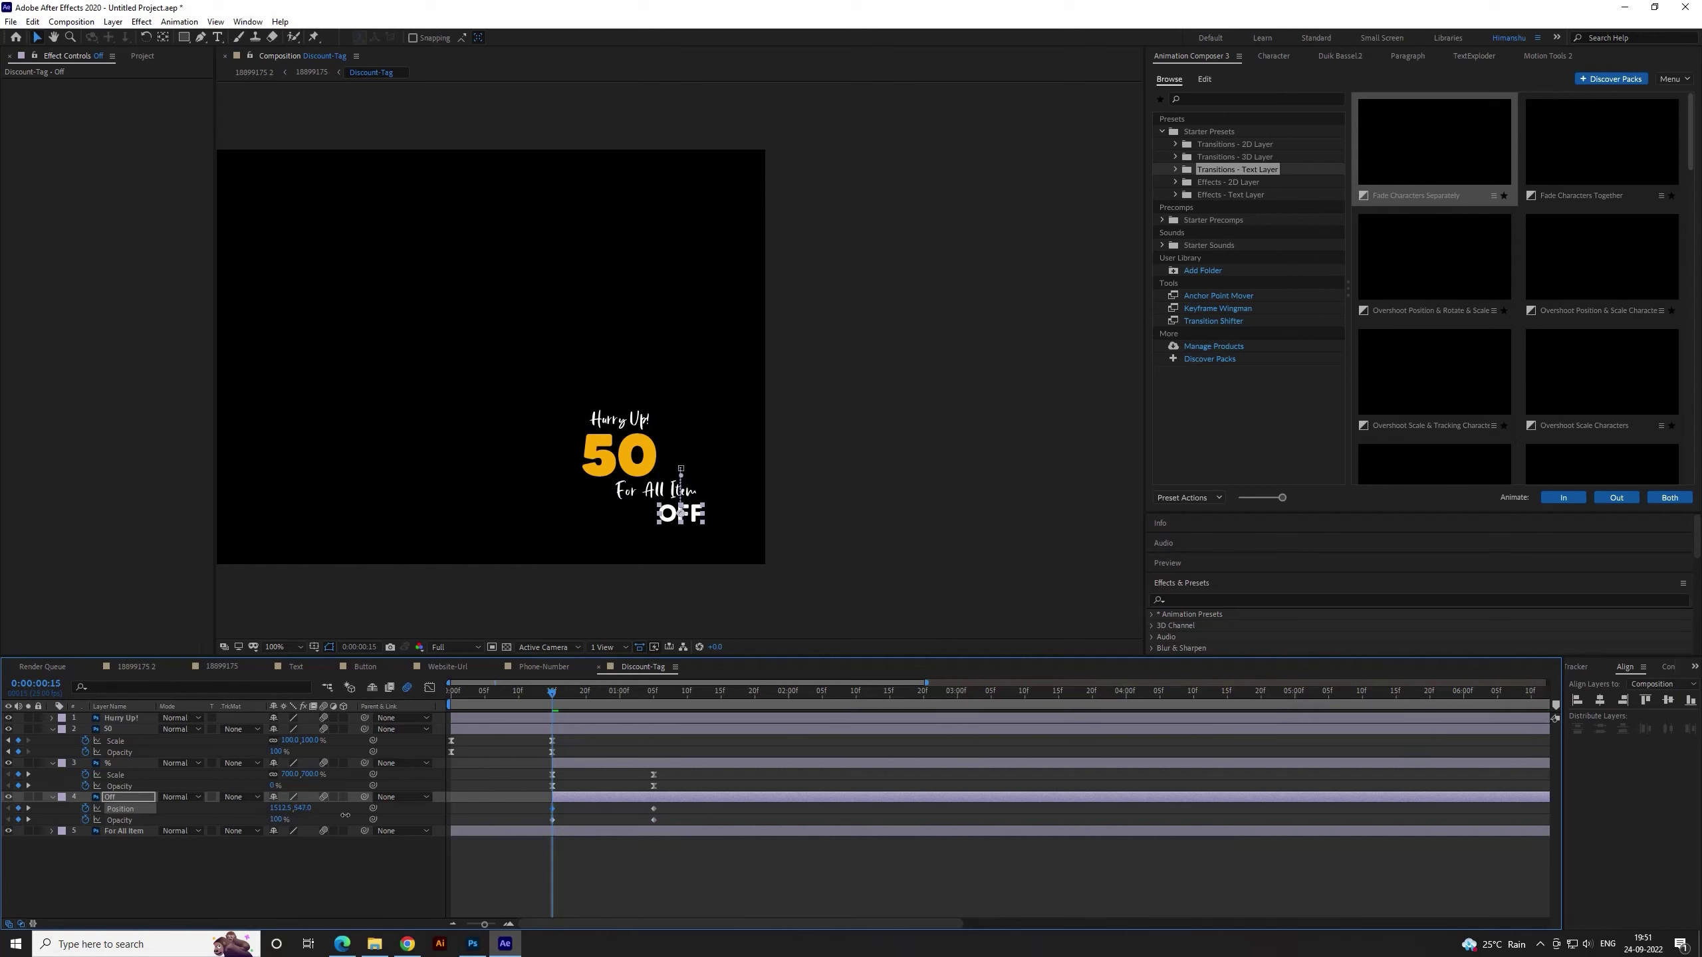
pyautogui.click(276, 819)
pyautogui.write('0')
pyautogui.press('Return')
# Time-reverse the Off layer's keyframes and apply Easy Ease to them
pyautogui.moveTo(674, 815); pyautogui.dragTo(516, 822)
pyautogui.rightClick(554, 821)
pyautogui.moveTo(628, 811)
pyautogui.click(756, 811)
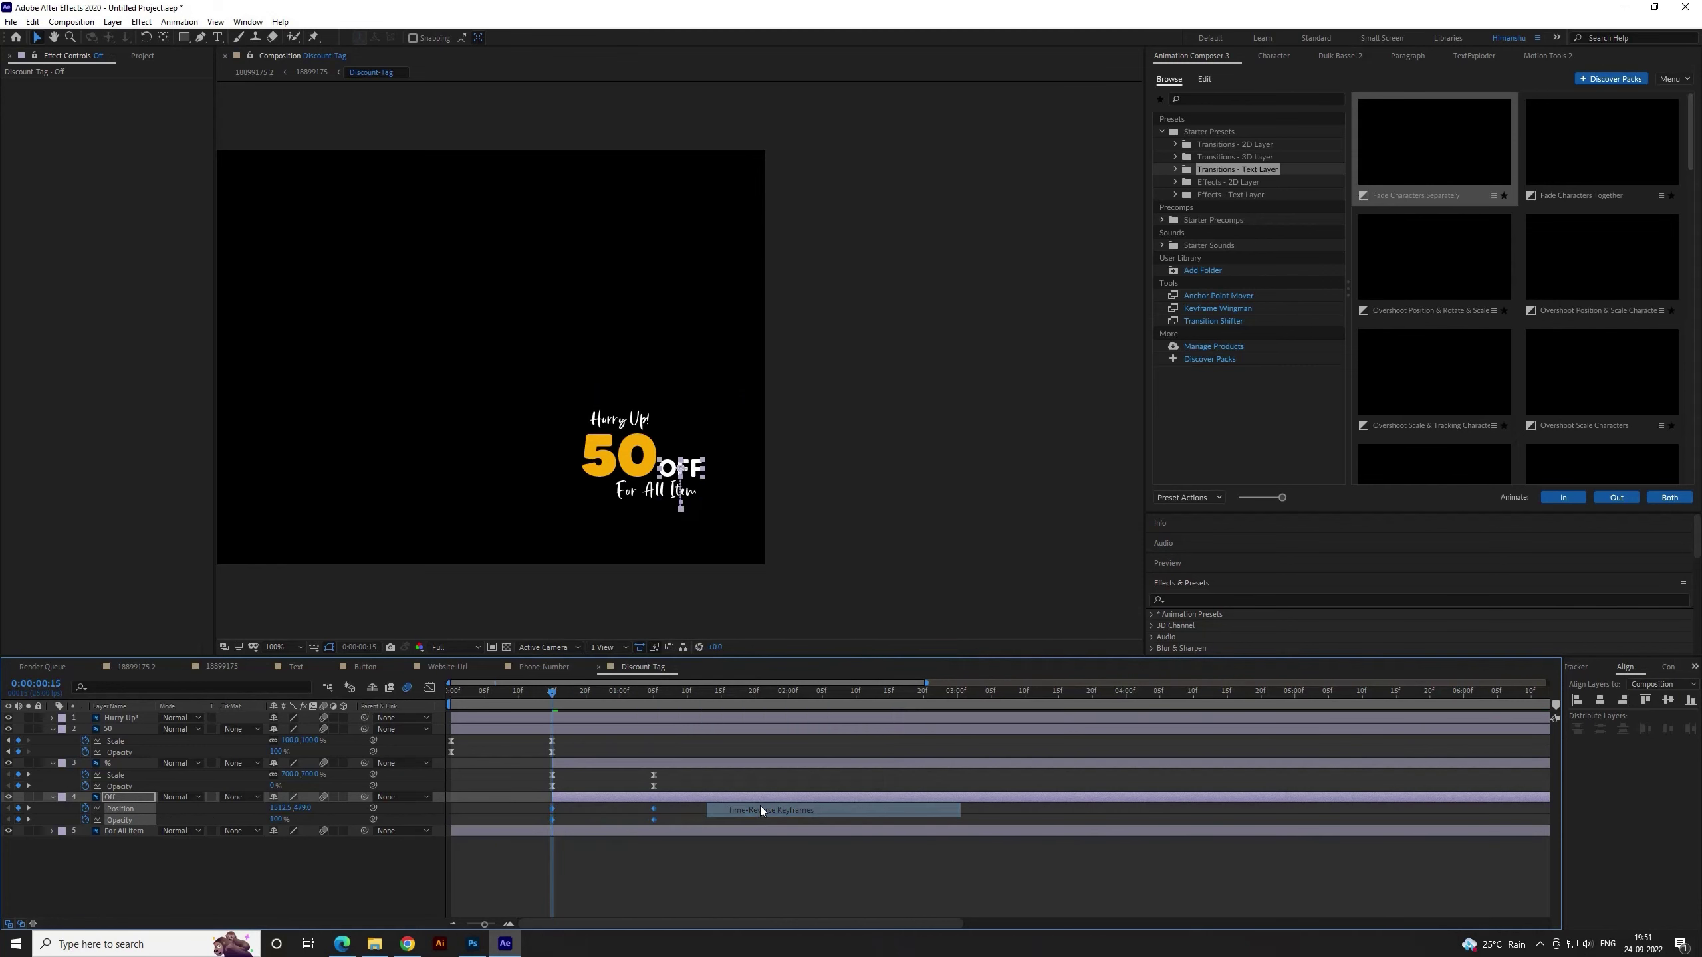
pyautogui.rightClick(551, 808)
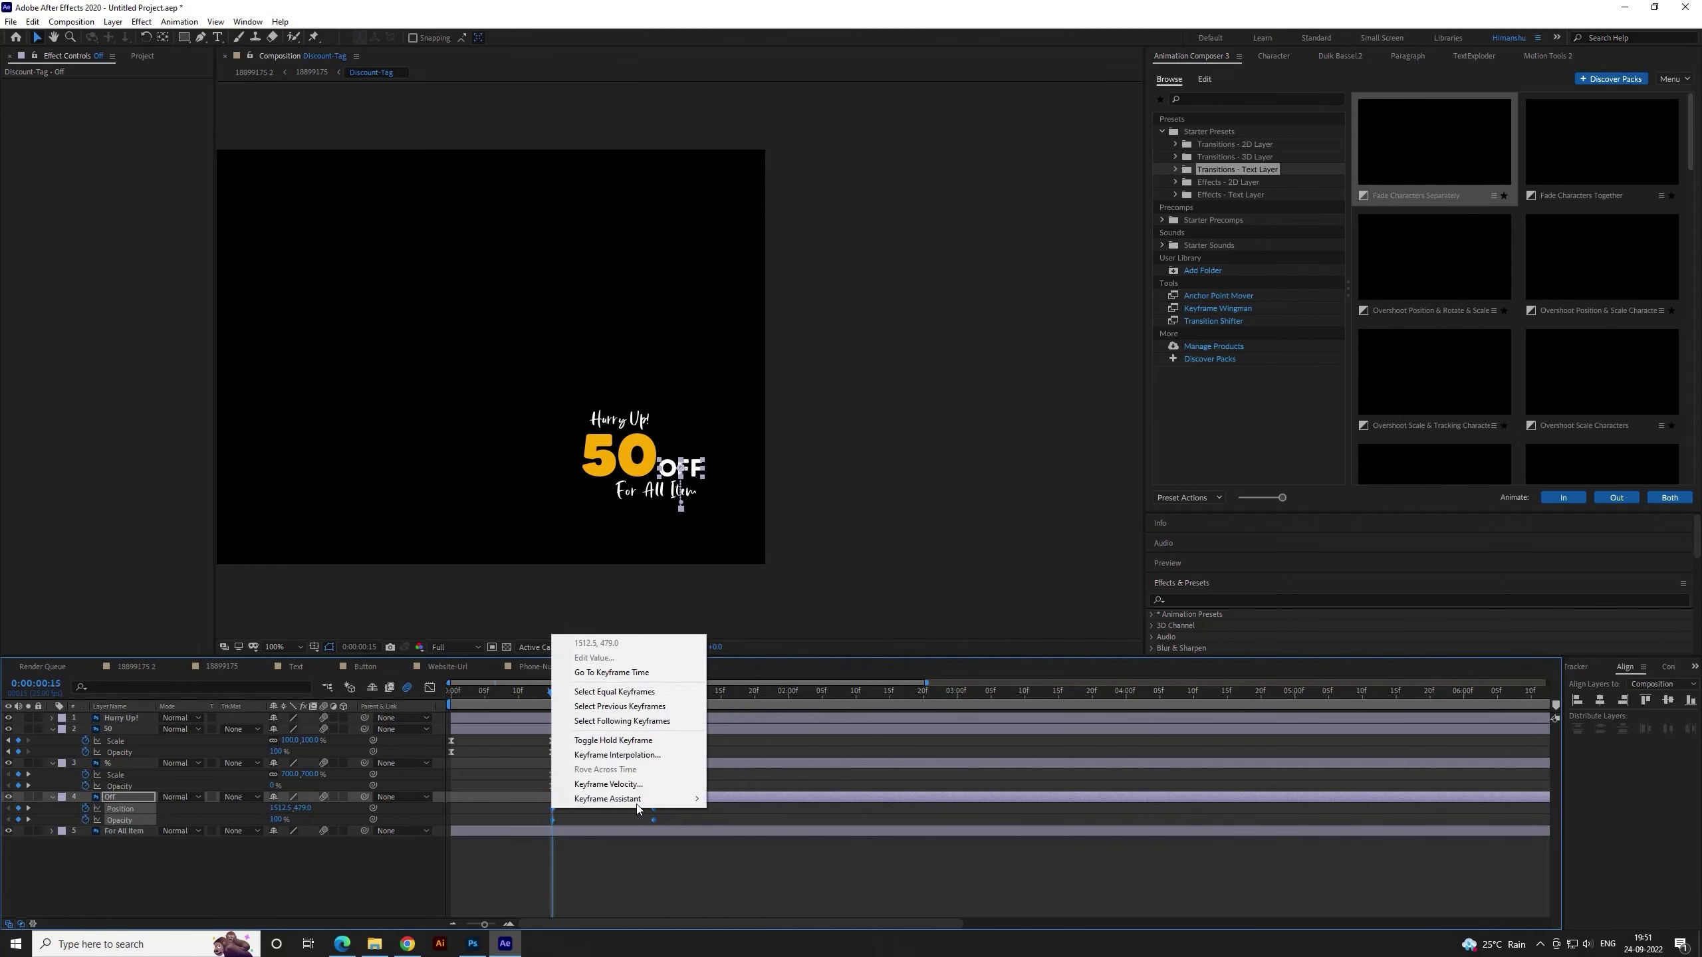
pyautogui.moveTo(636, 797)
pyautogui.click(788, 872)
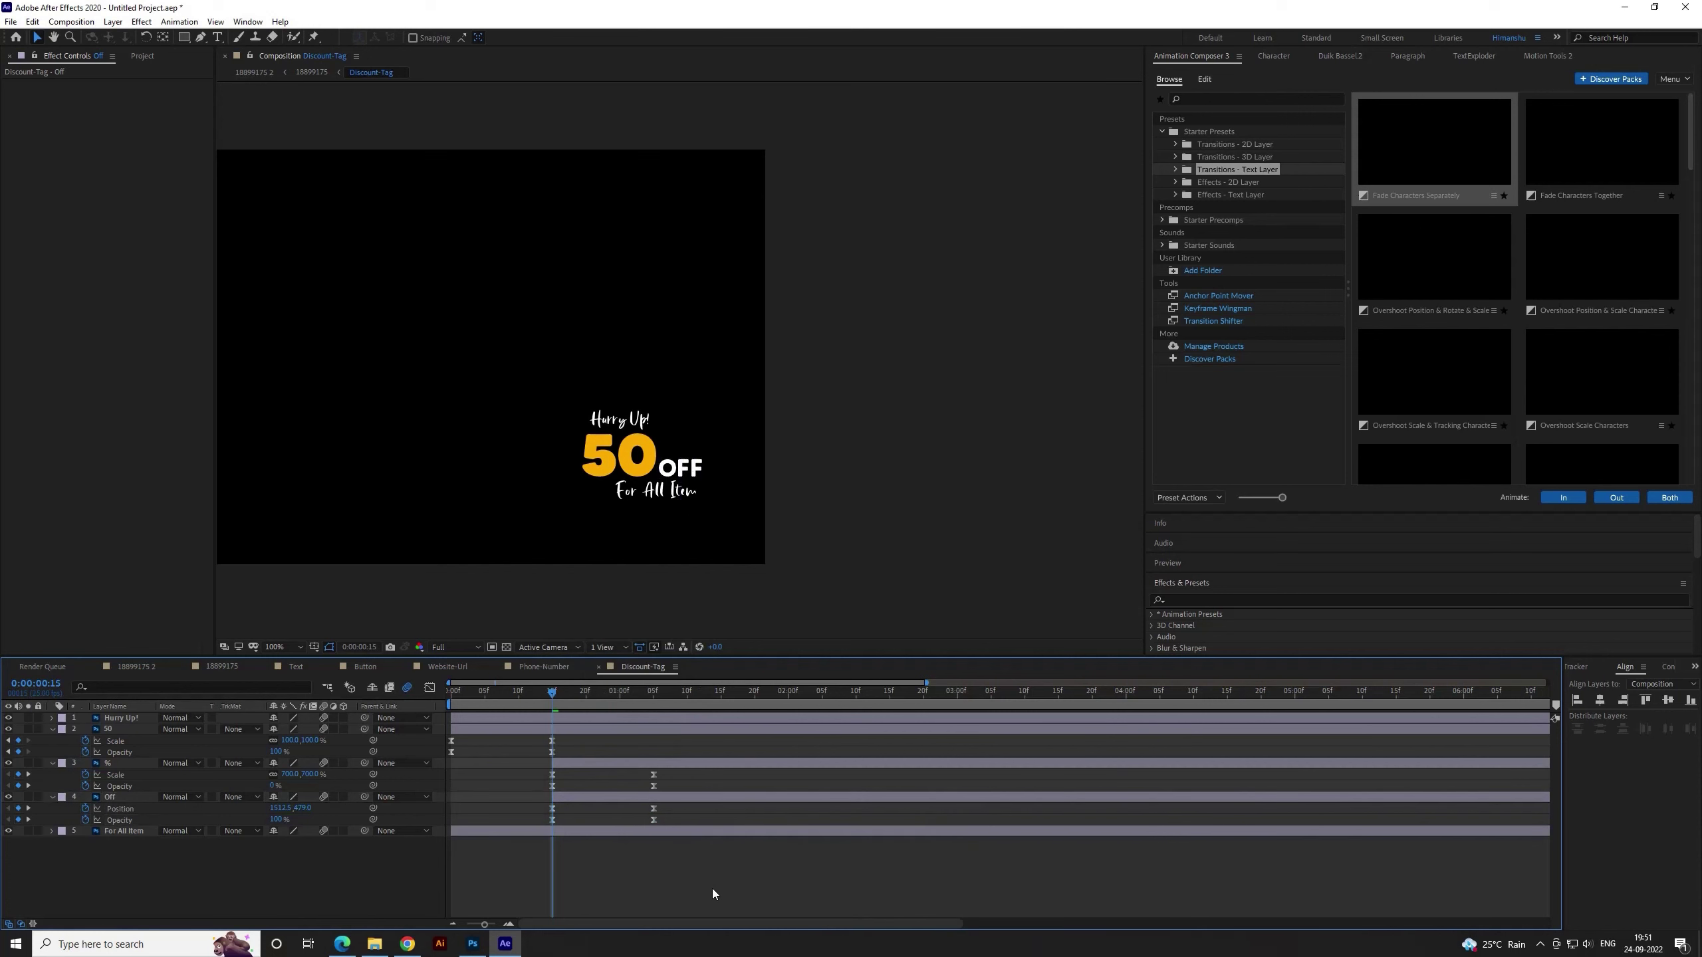
# Apply Easy Ease (F9) to the Off Position and Opacity keyframes and preview
pyautogui.click(429, 689)
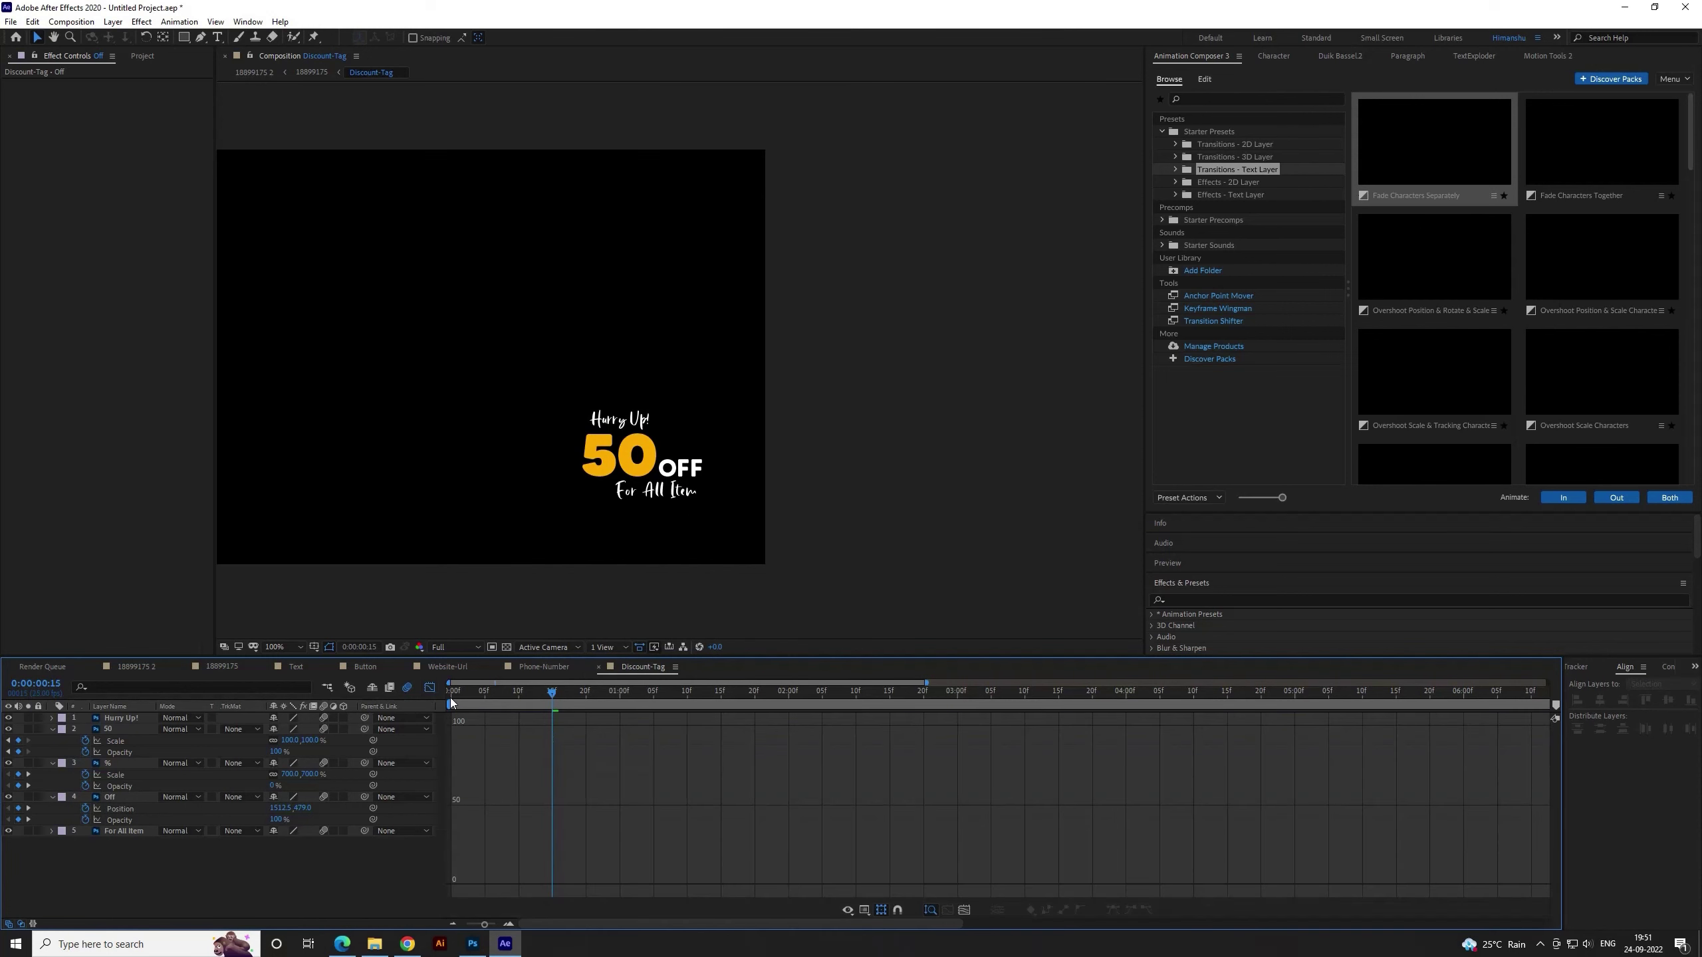
pyautogui.click(430, 688)
pyautogui.moveTo(535, 807); pyautogui.dragTo(651, 834)
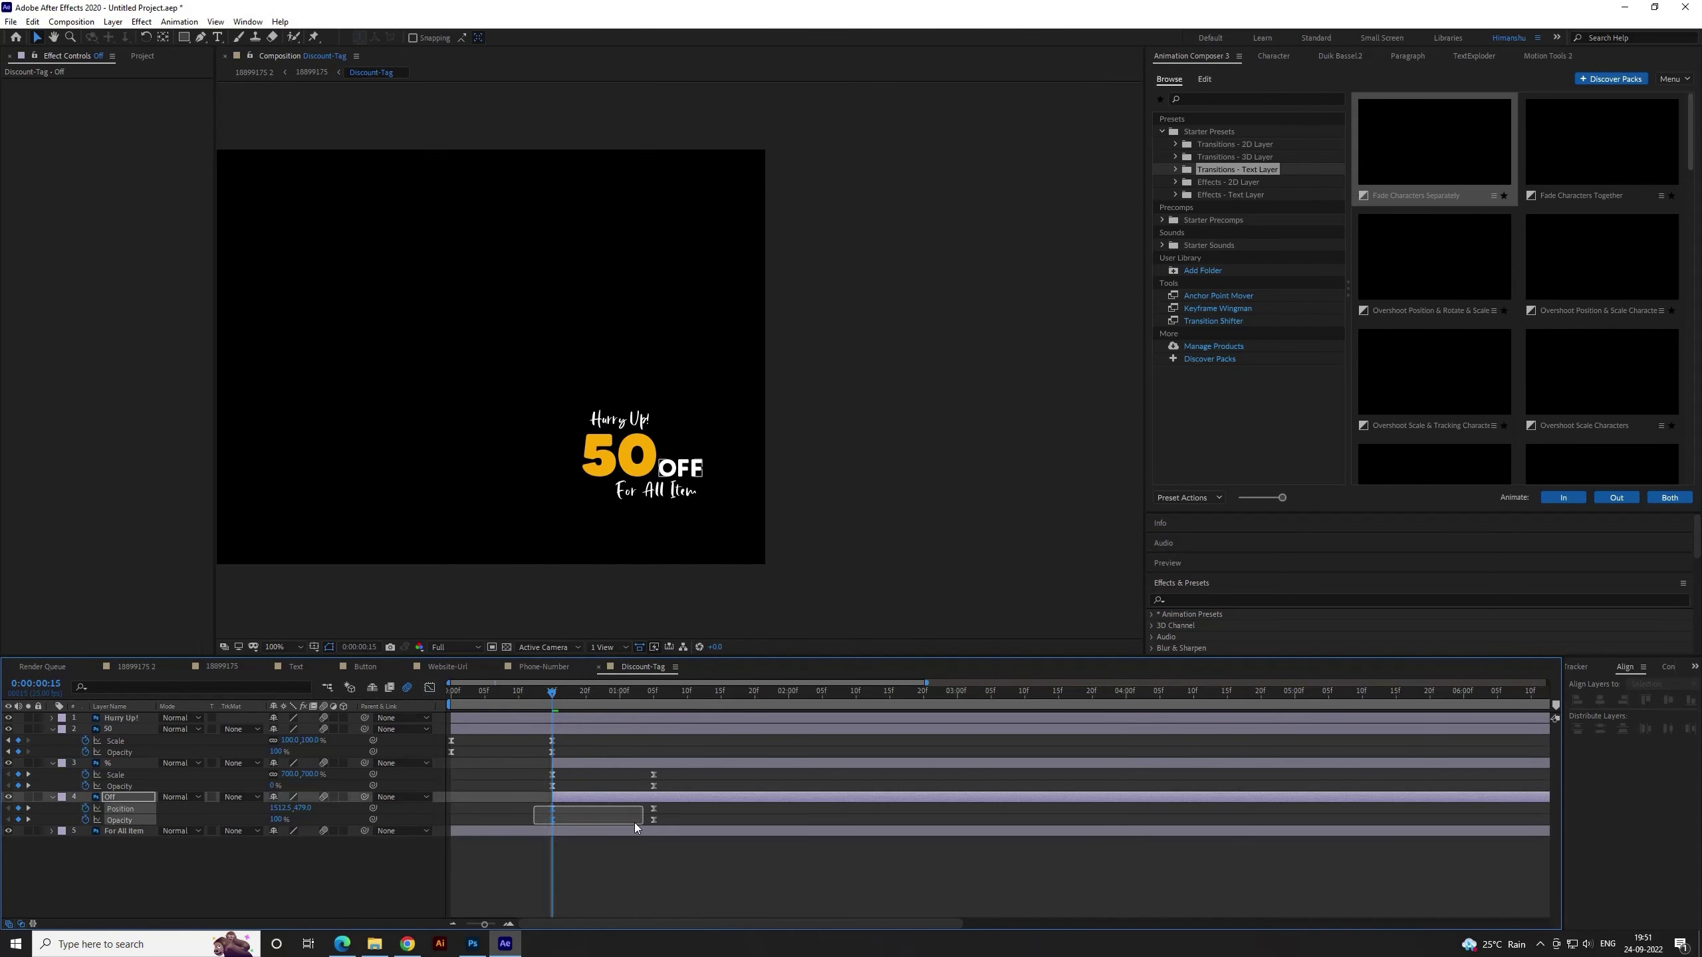
pyautogui.click(430, 689)
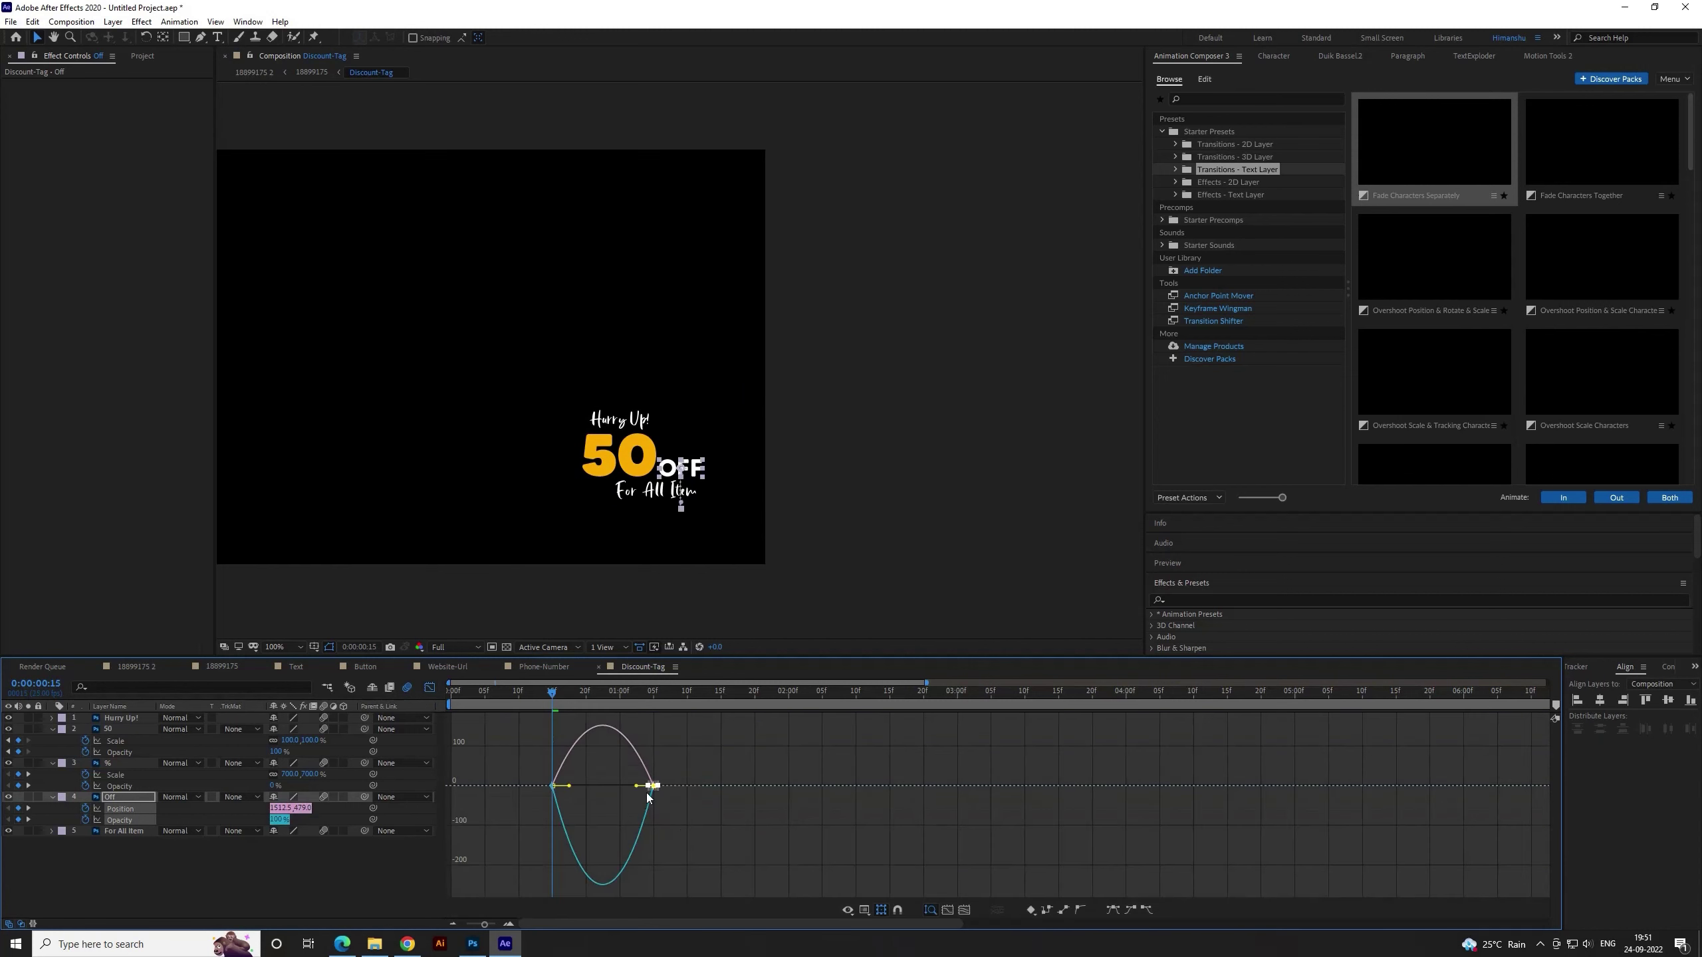
pyautogui.press('F9')
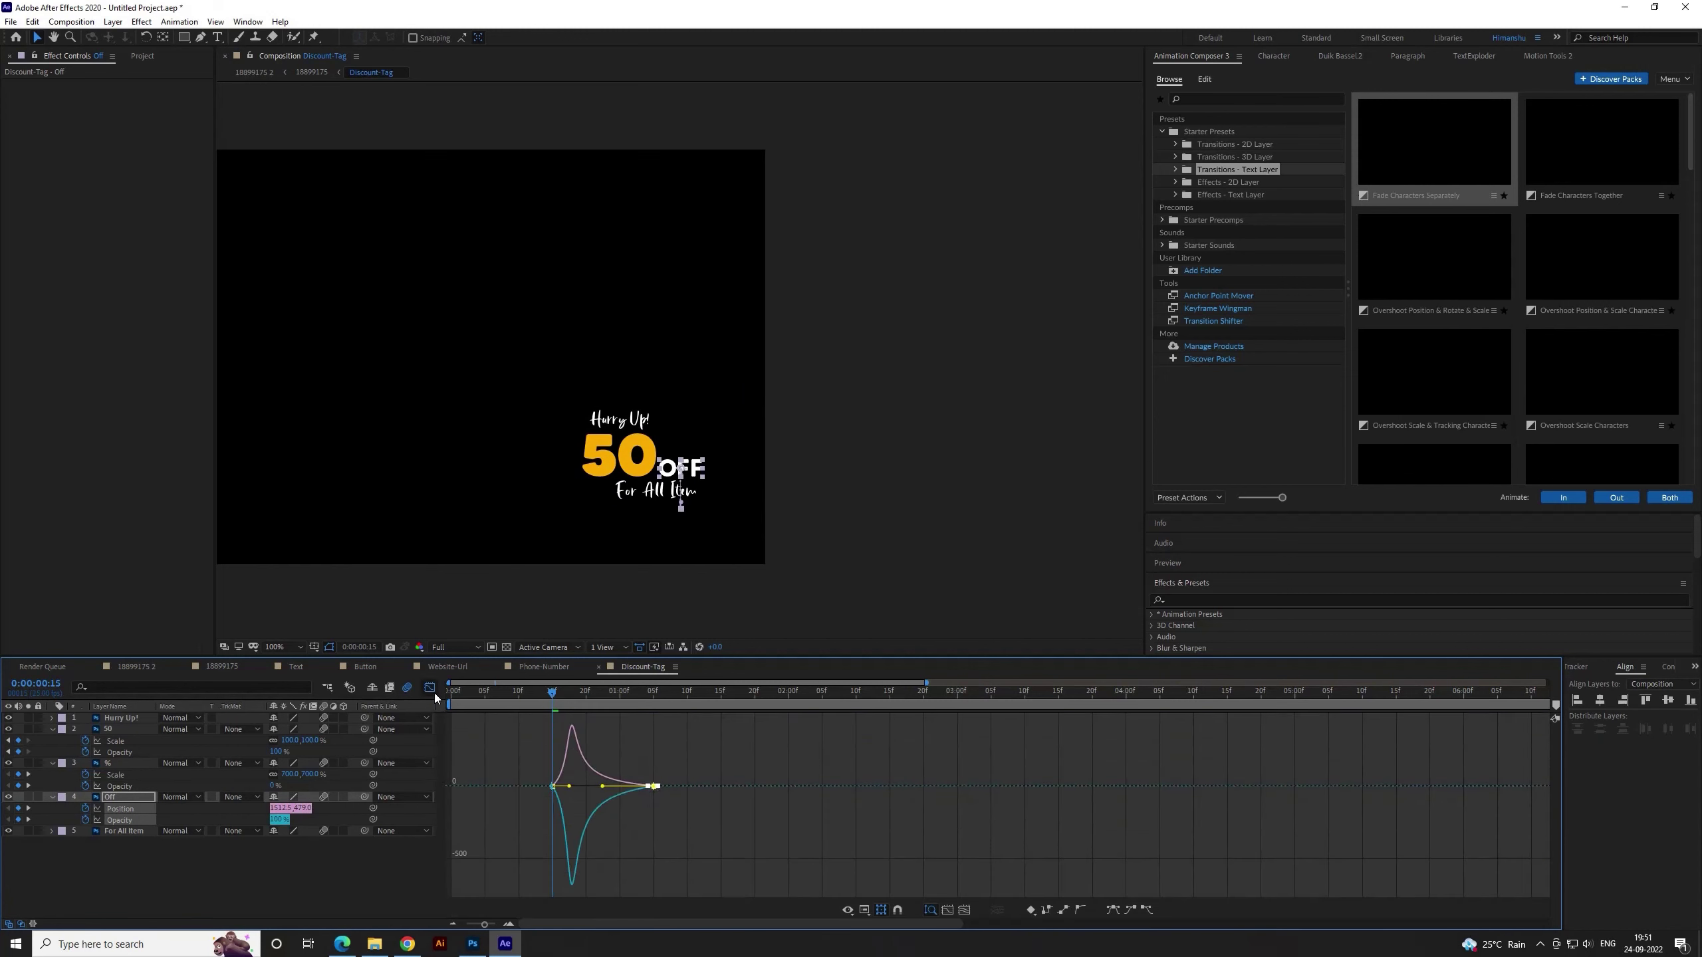
pyautogui.click(429, 688)
pyautogui.click(591, 852)
pyautogui.press('space')
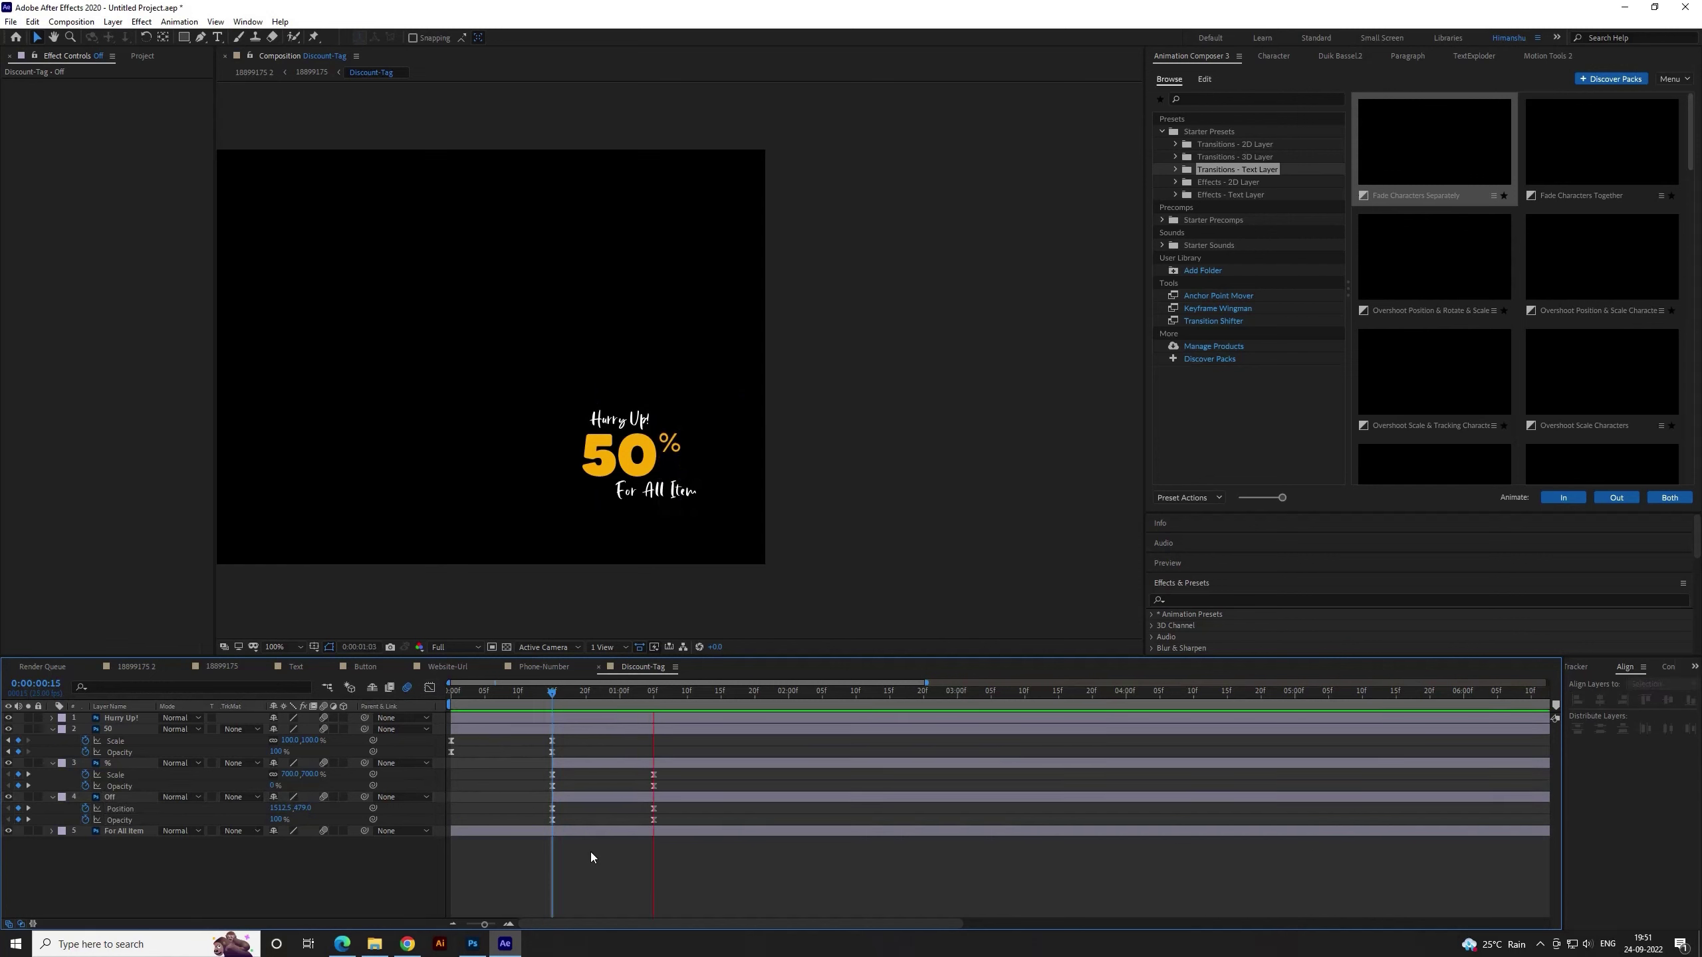
# Reverse the Off keyframes' timing again and preview from frame 5
pyautogui.moveTo(537, 807); pyautogui.dragTo(654, 813)
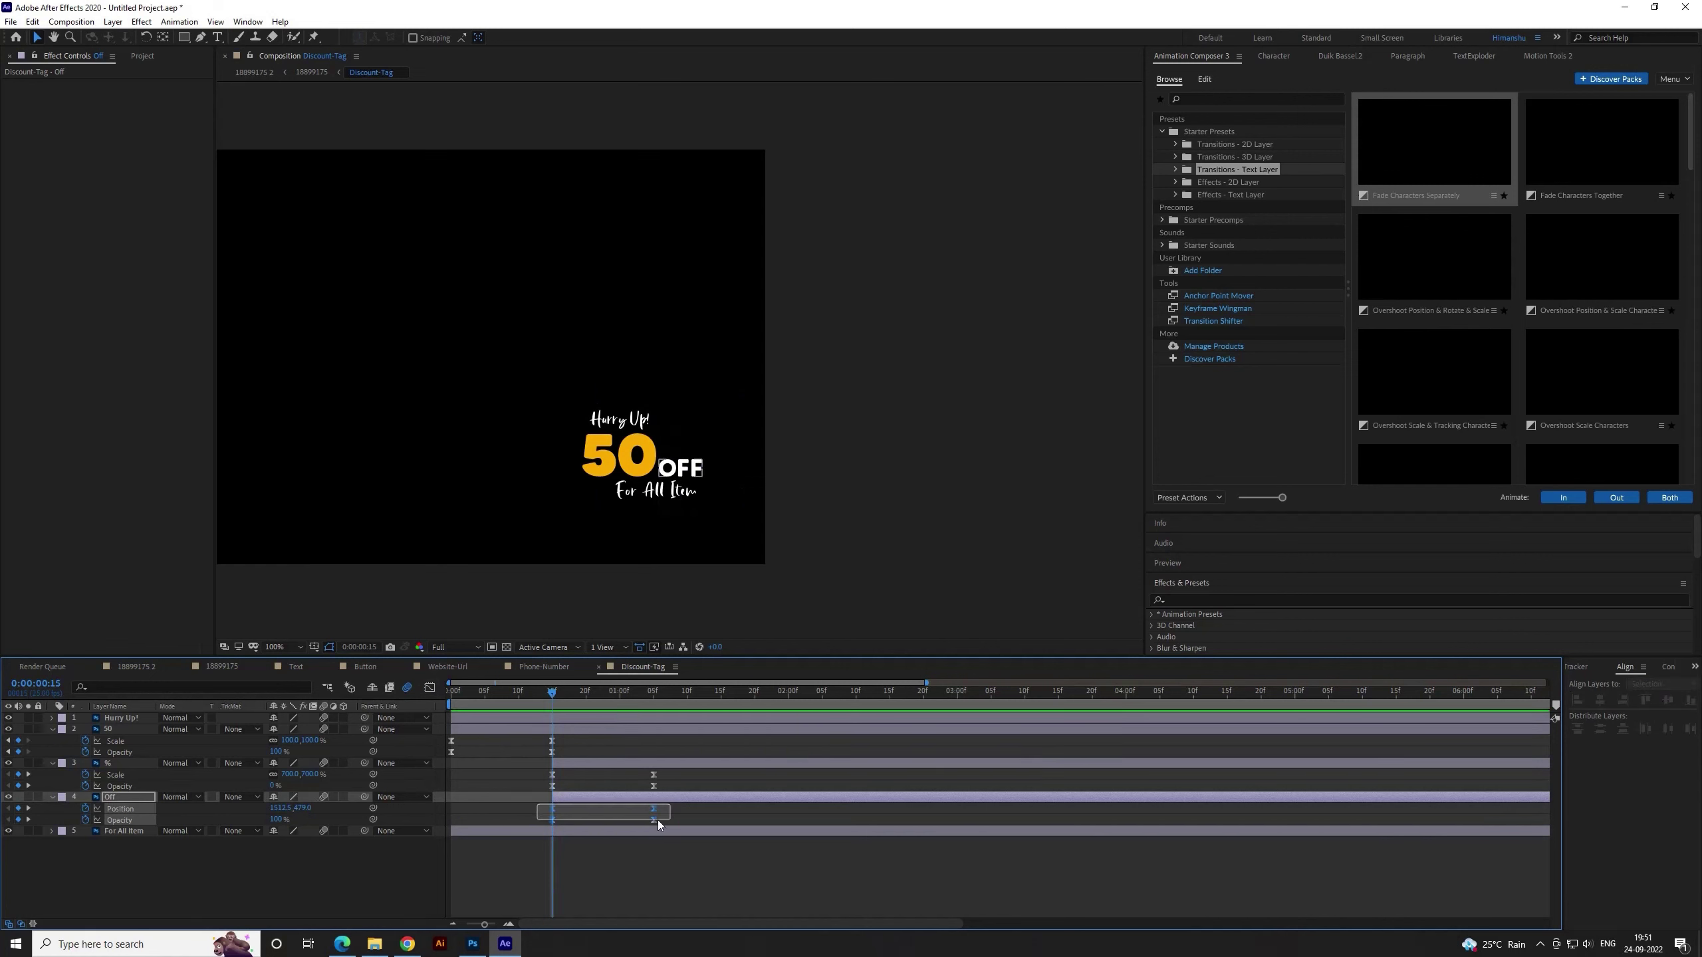
pyautogui.rightClick(655, 813)
pyautogui.moveTo(705, 803)
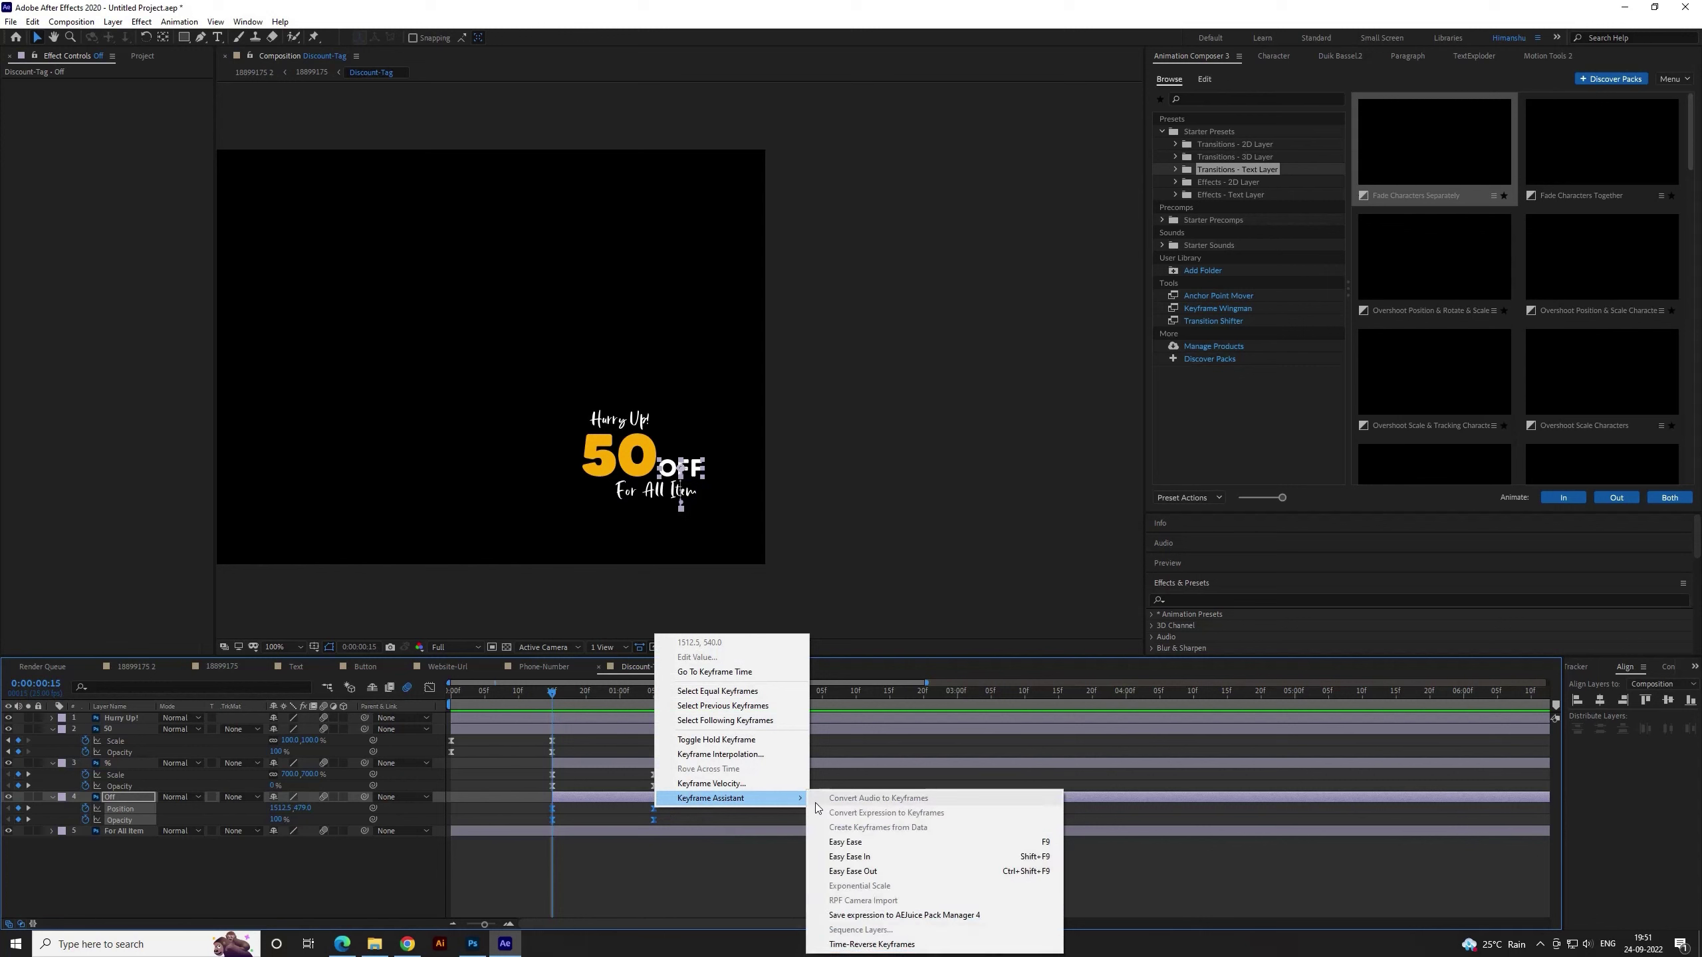
pyautogui.click(865, 946)
pyautogui.click(667, 903)
pyautogui.click(485, 693)
pyautogui.press('space')
pyautogui.moveTo(537, 692); pyautogui.dragTo(550, 695)
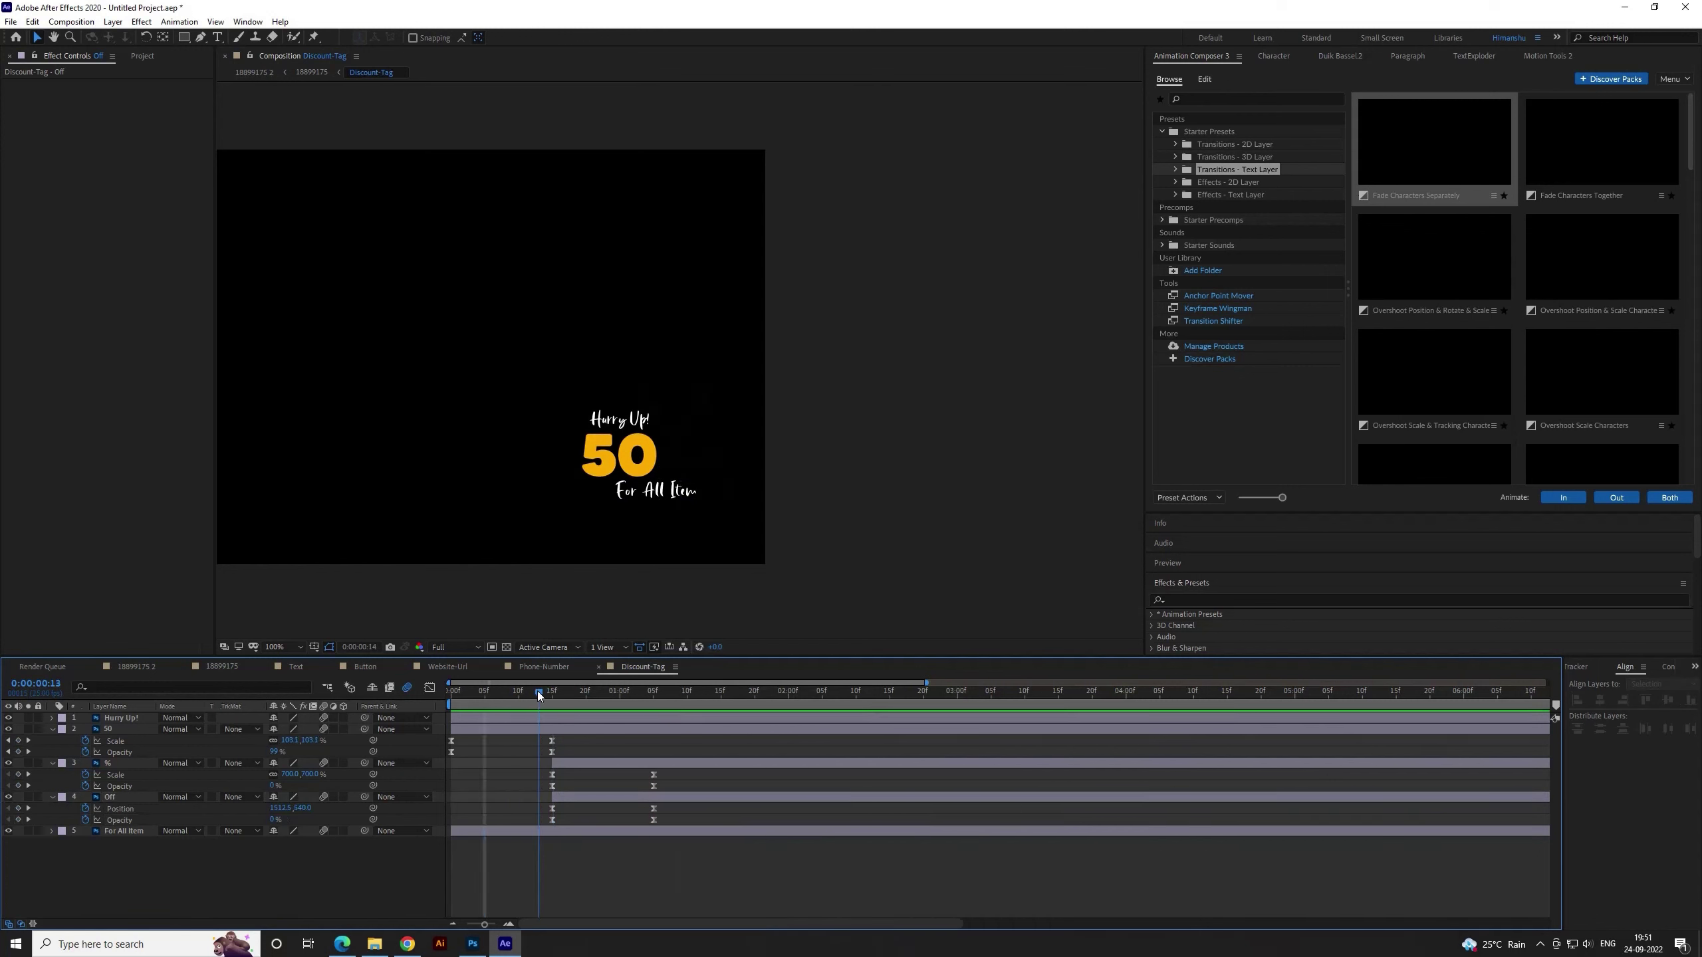
# In the speed graph, lengthen the first Off keyframe's easing influence
pyautogui.moveTo(538, 803)
pyautogui.mouseDown()
pyautogui.moveTo(697, 832)
pyautogui.moveTo(641, 896)
pyautogui.moveTo(603, 886)
pyautogui.mouseUp()
pyautogui.click(429, 688)
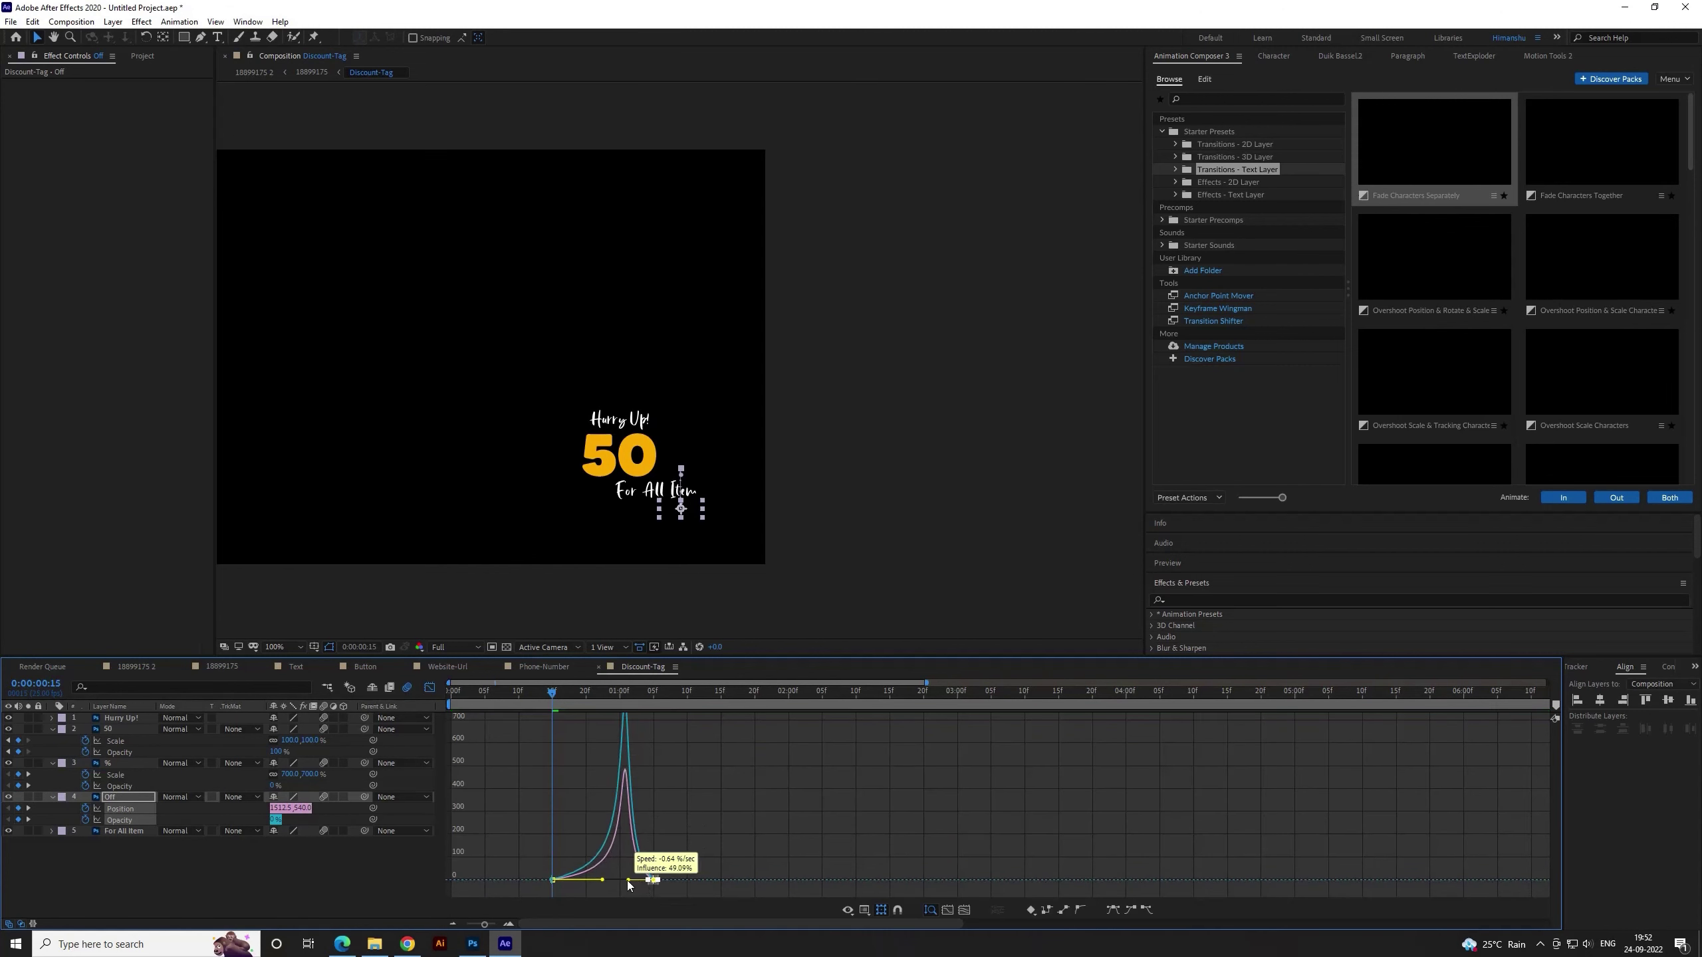
pyautogui.click(552, 883)
pyautogui.moveTo(605, 882); pyautogui.dragTo(610, 884)
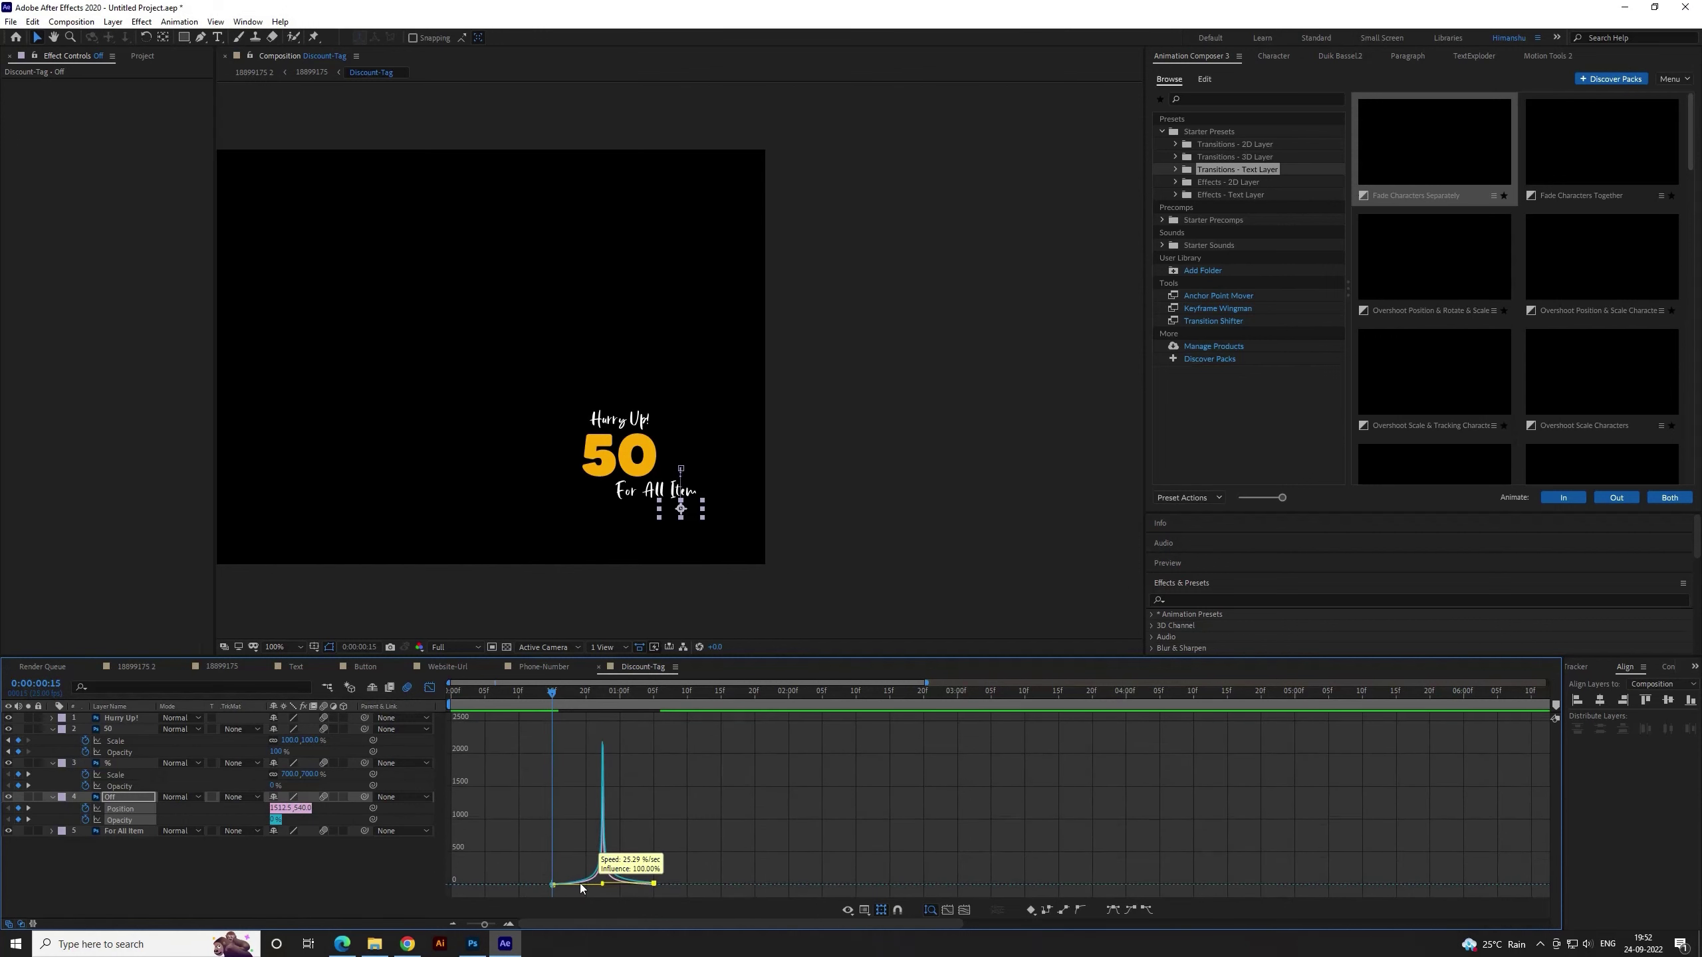
pyautogui.click(601, 891)
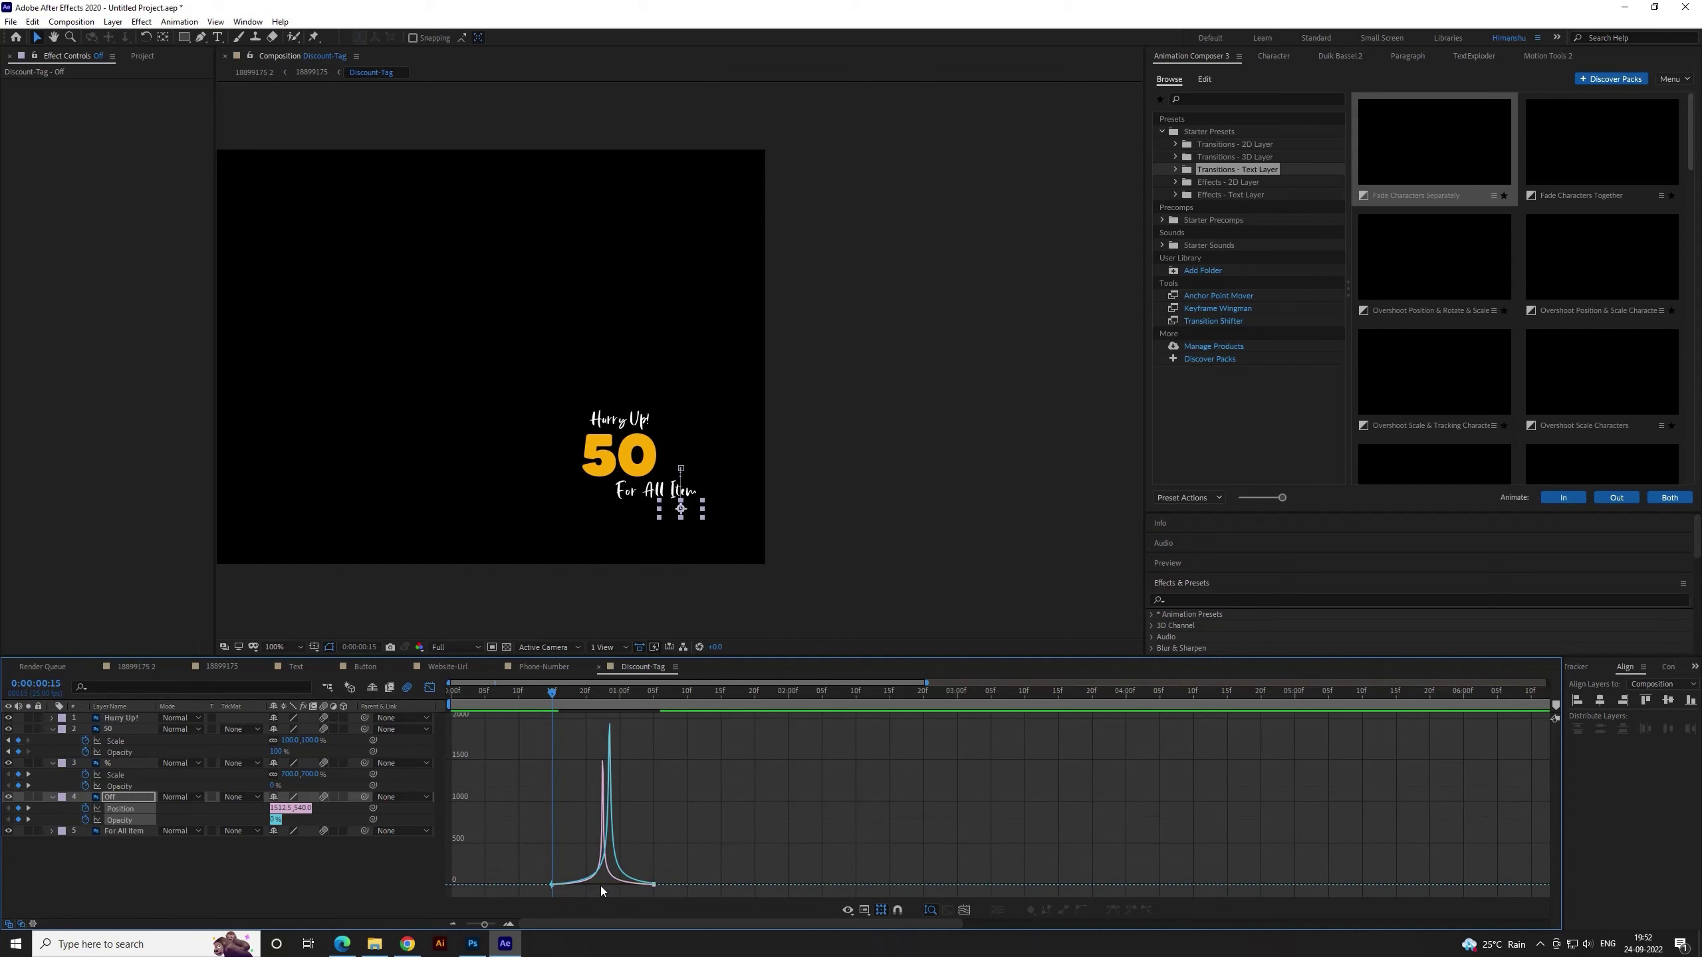
pyautogui.moveTo(562, 895)
pyautogui.mouseDown()
pyautogui.moveTo(546, 894)
pyautogui.moveTo(579, 873)
pyautogui.mouseUp()
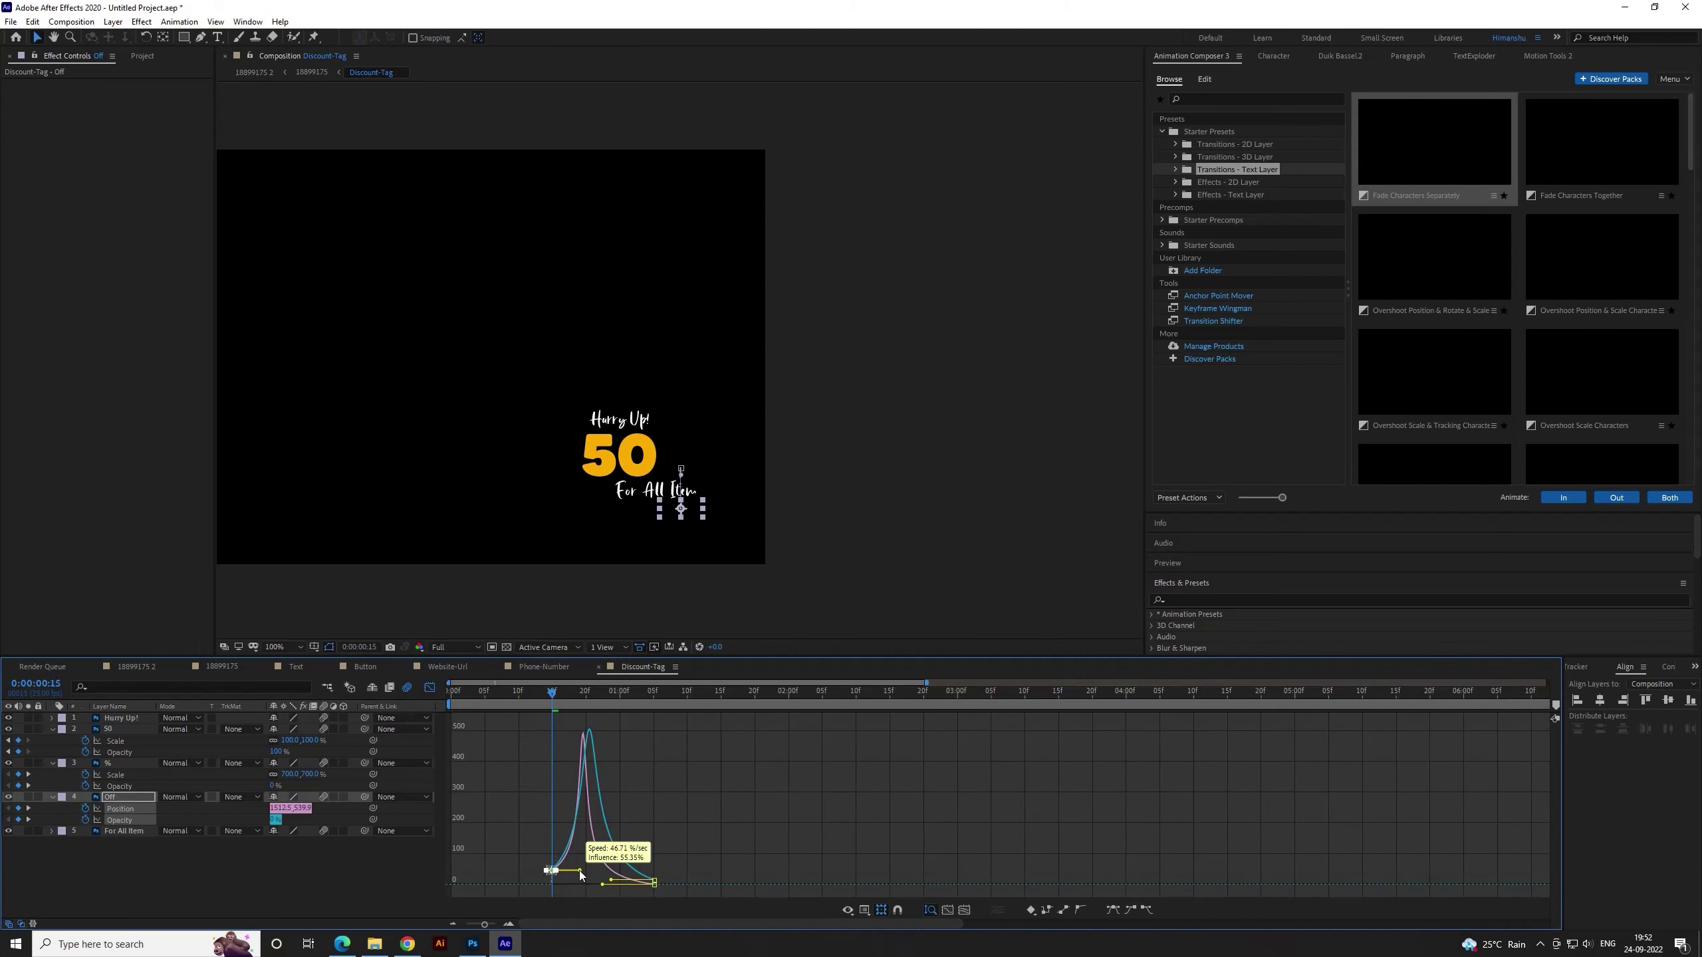
# Increase the end keyframe's influence so the speed curve peaks higher, then preview
pyautogui.click(653, 880)
pyautogui.moveTo(611, 882); pyautogui.dragTo(612, 888)
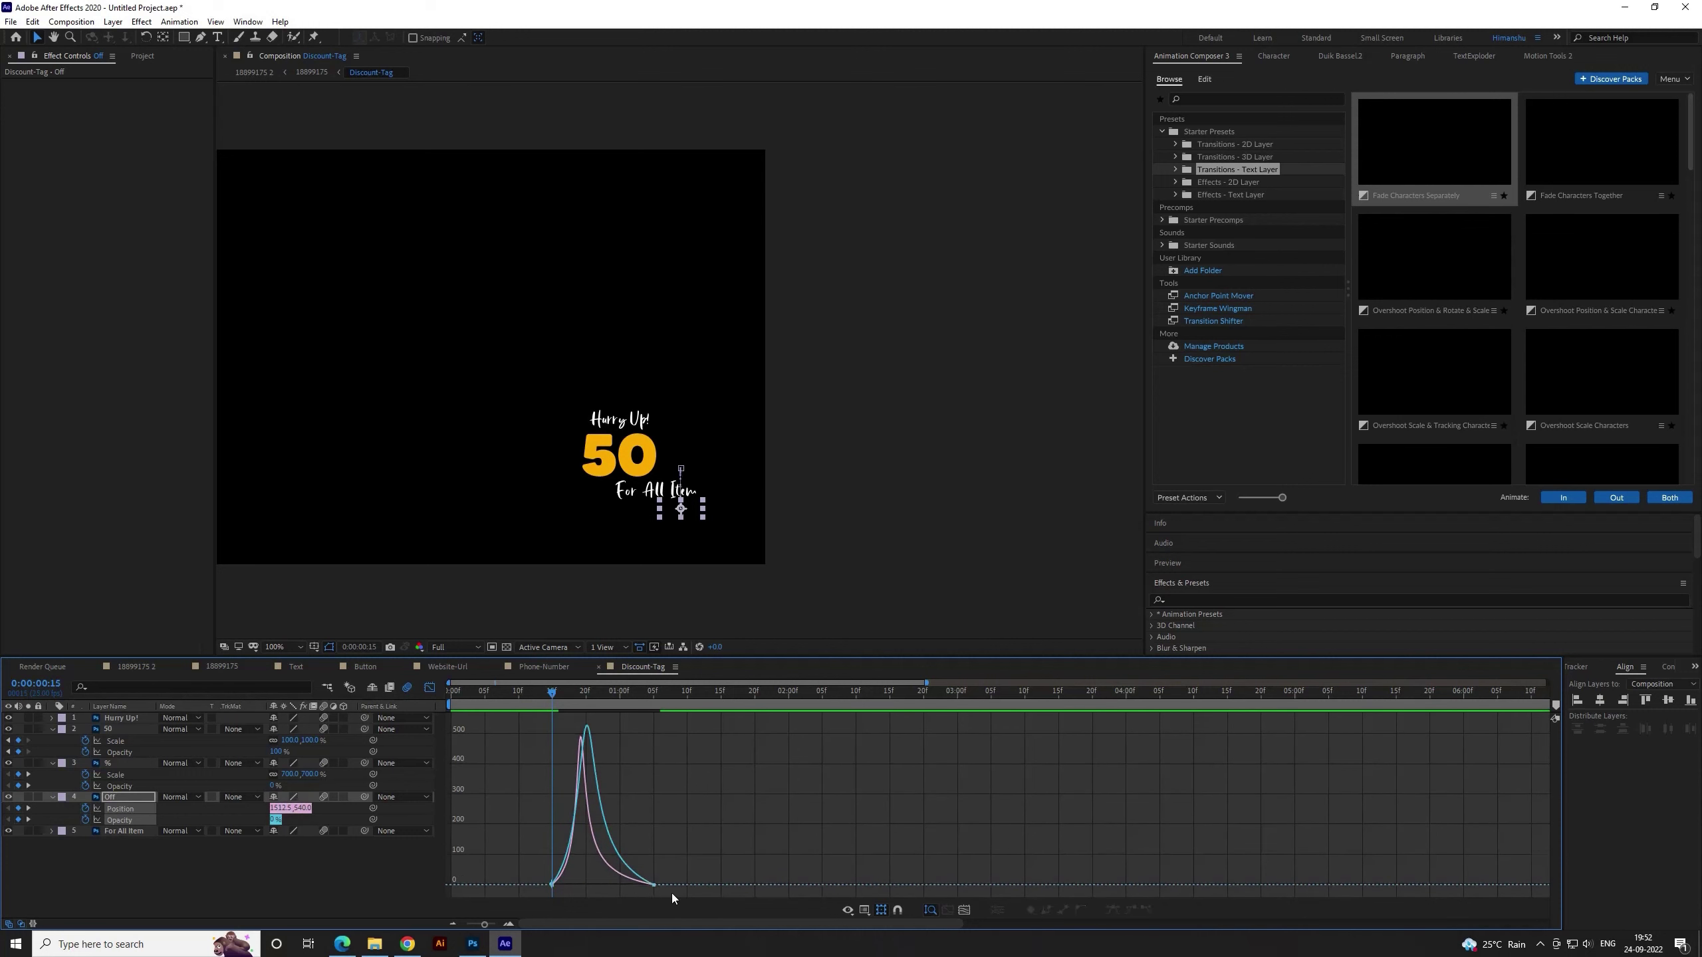
pyautogui.moveTo(612, 882); pyautogui.dragTo(603, 885)
pyautogui.moveTo(544, 692); pyautogui.dragTo(511, 693)
pyautogui.press('space')
pyautogui.press('space')
pyautogui.press('space')
pyautogui.moveTo(586, 698); pyautogui.dragTo(555, 695)
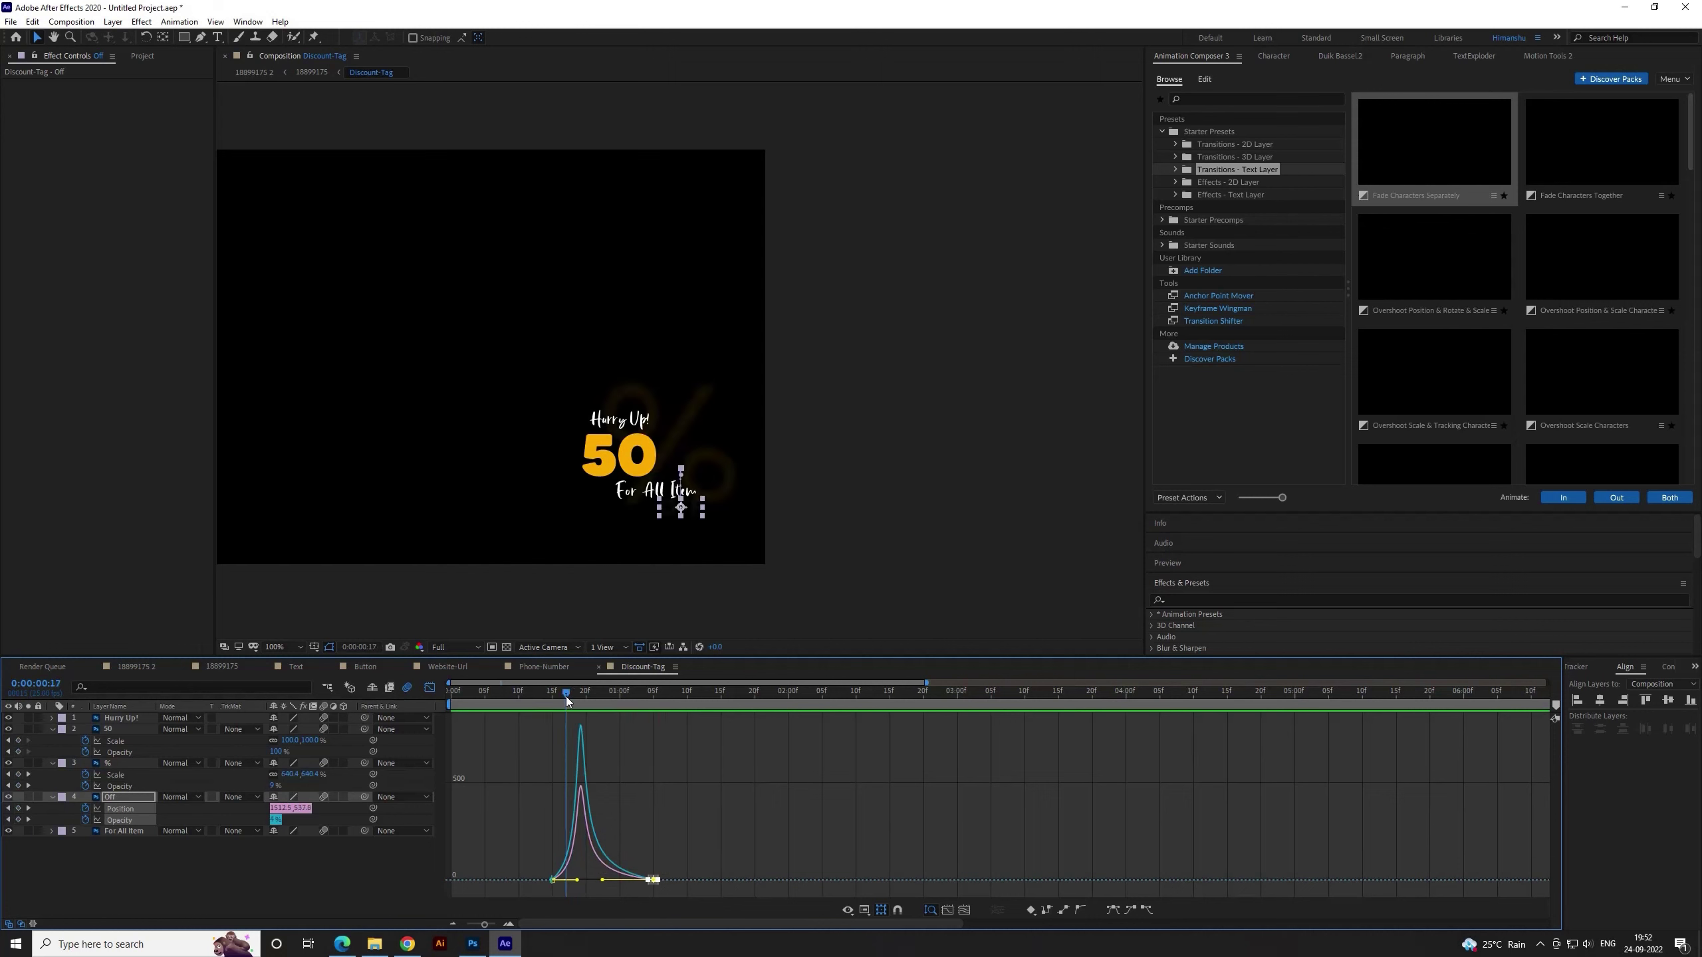
# Shift the Off layer's animation later to stagger it and preview
pyautogui.click(430, 687)
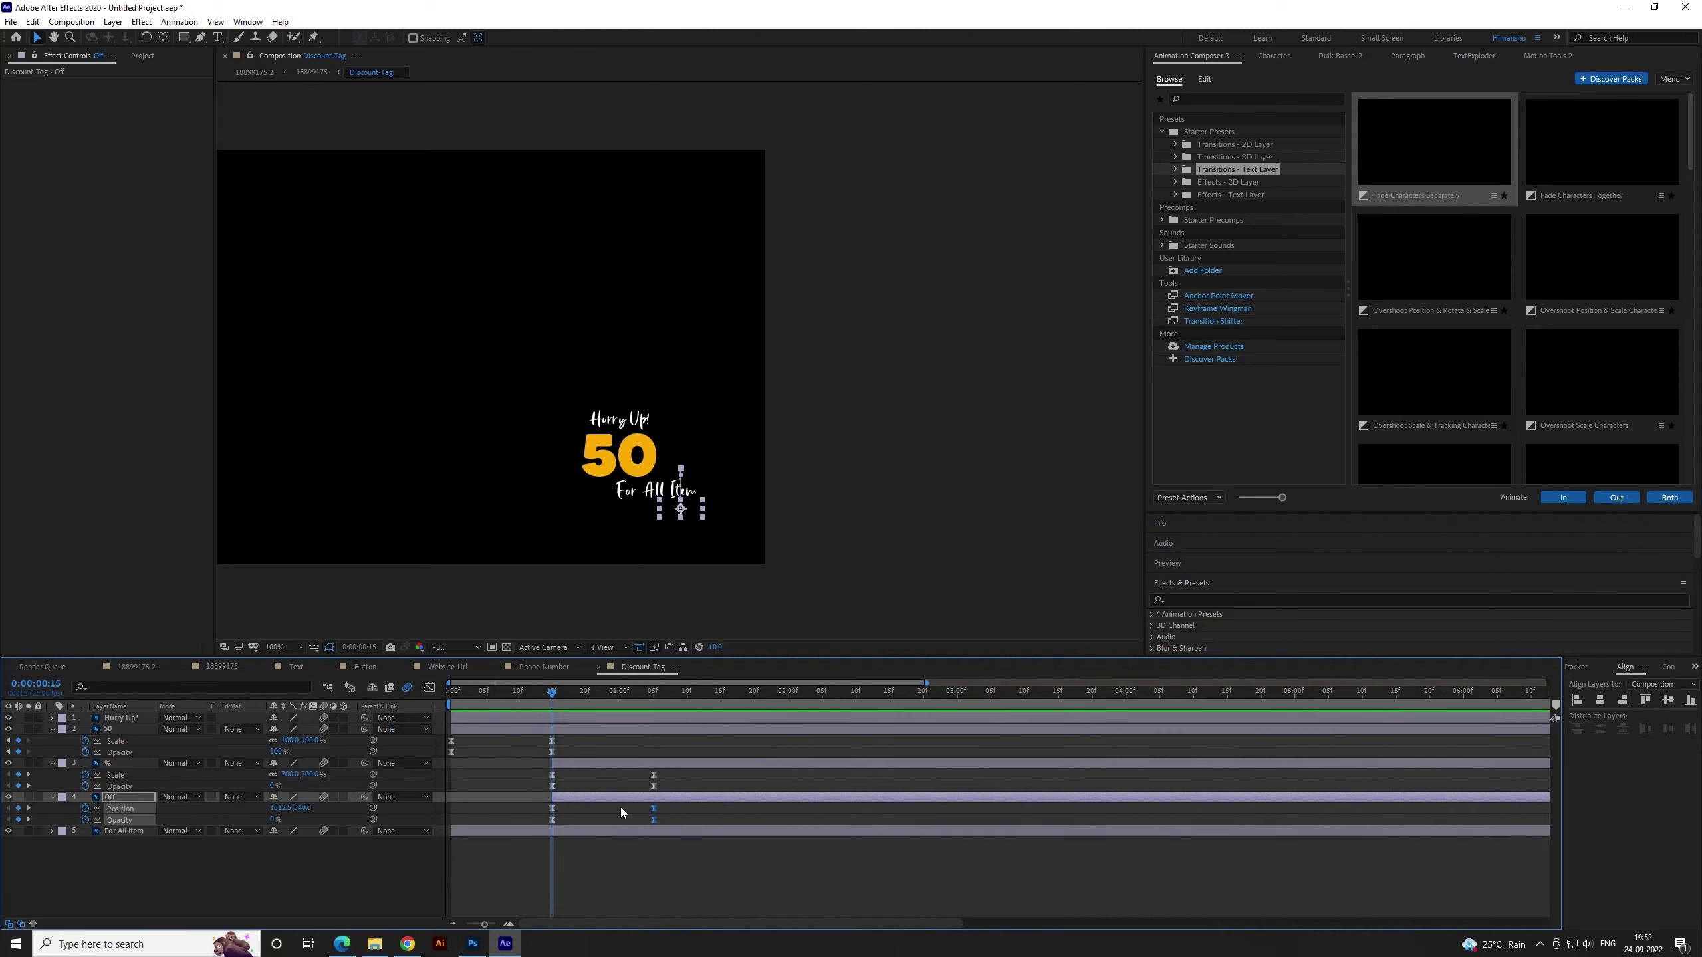
pyautogui.moveTo(644, 801); pyautogui.dragTo(731, 801)
pyautogui.moveTo(535, 695); pyautogui.dragTo(442, 690)
pyautogui.press('space')
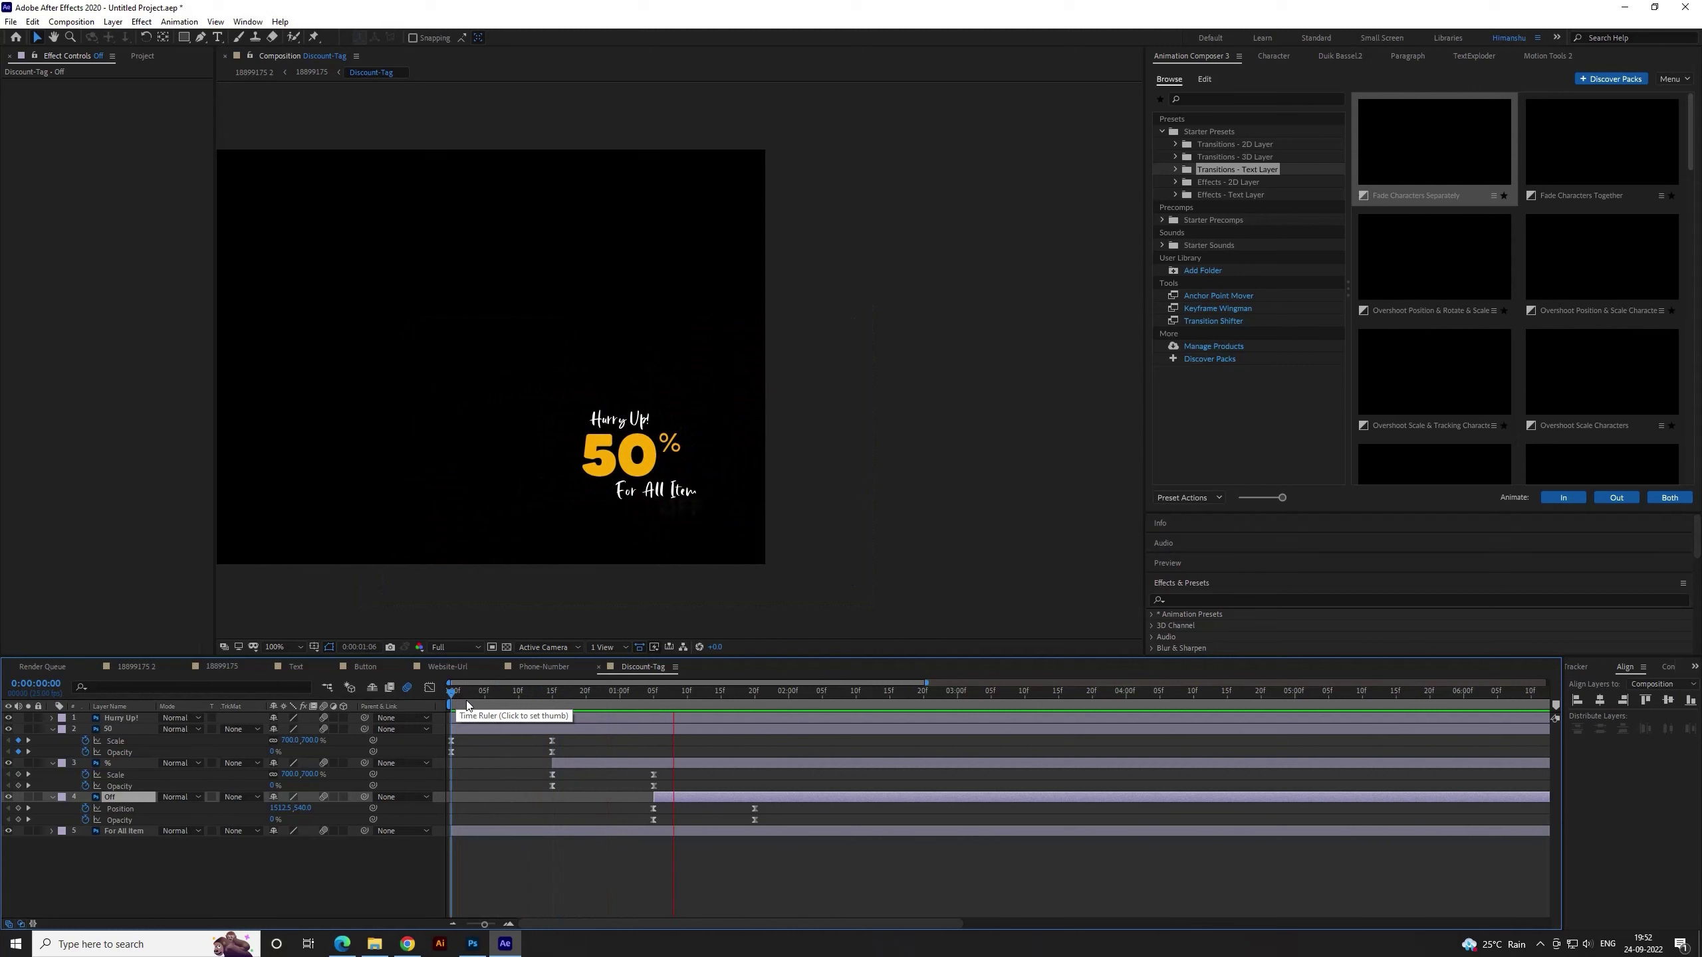
pyautogui.moveTo(532, 703)
pyautogui.mouseDown()
pyautogui.moveTo(473, 698)
pyautogui.moveTo(522, 703)
pyautogui.mouseUp()
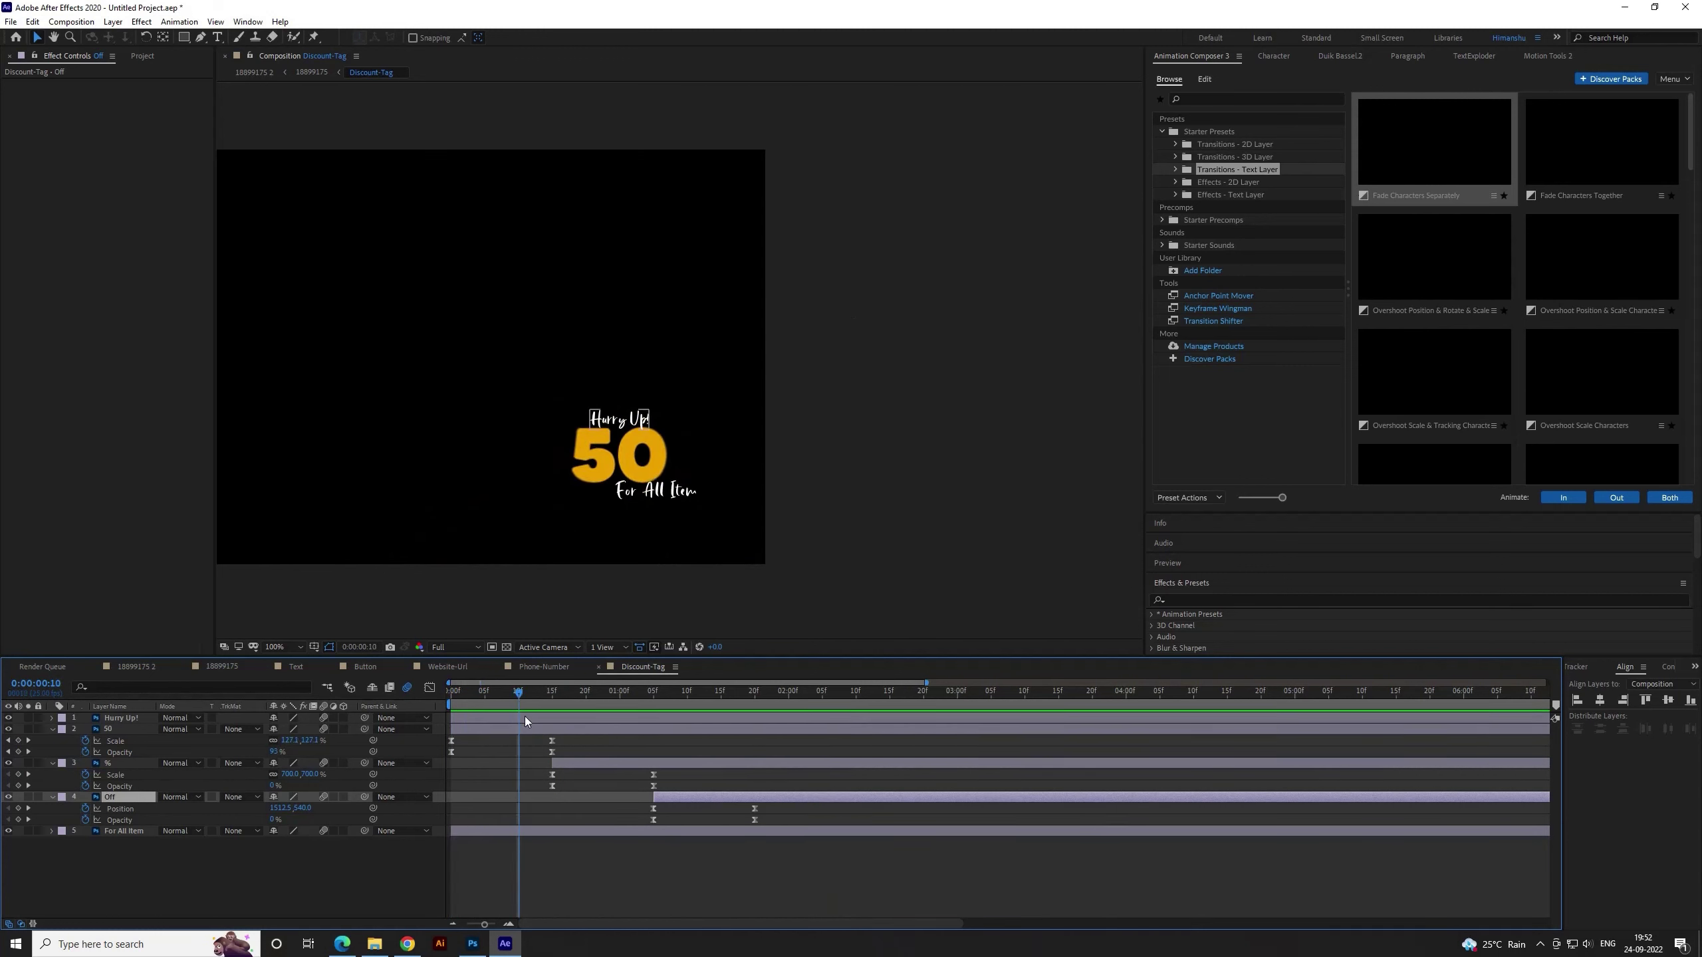
# Shift the 50, % and Off layers about 10 frames later and preview from the start
pyautogui.click(525, 728)
pyautogui.keyDown('shift'); pyautogui.click(690, 797); pyautogui.keyUp('shift')
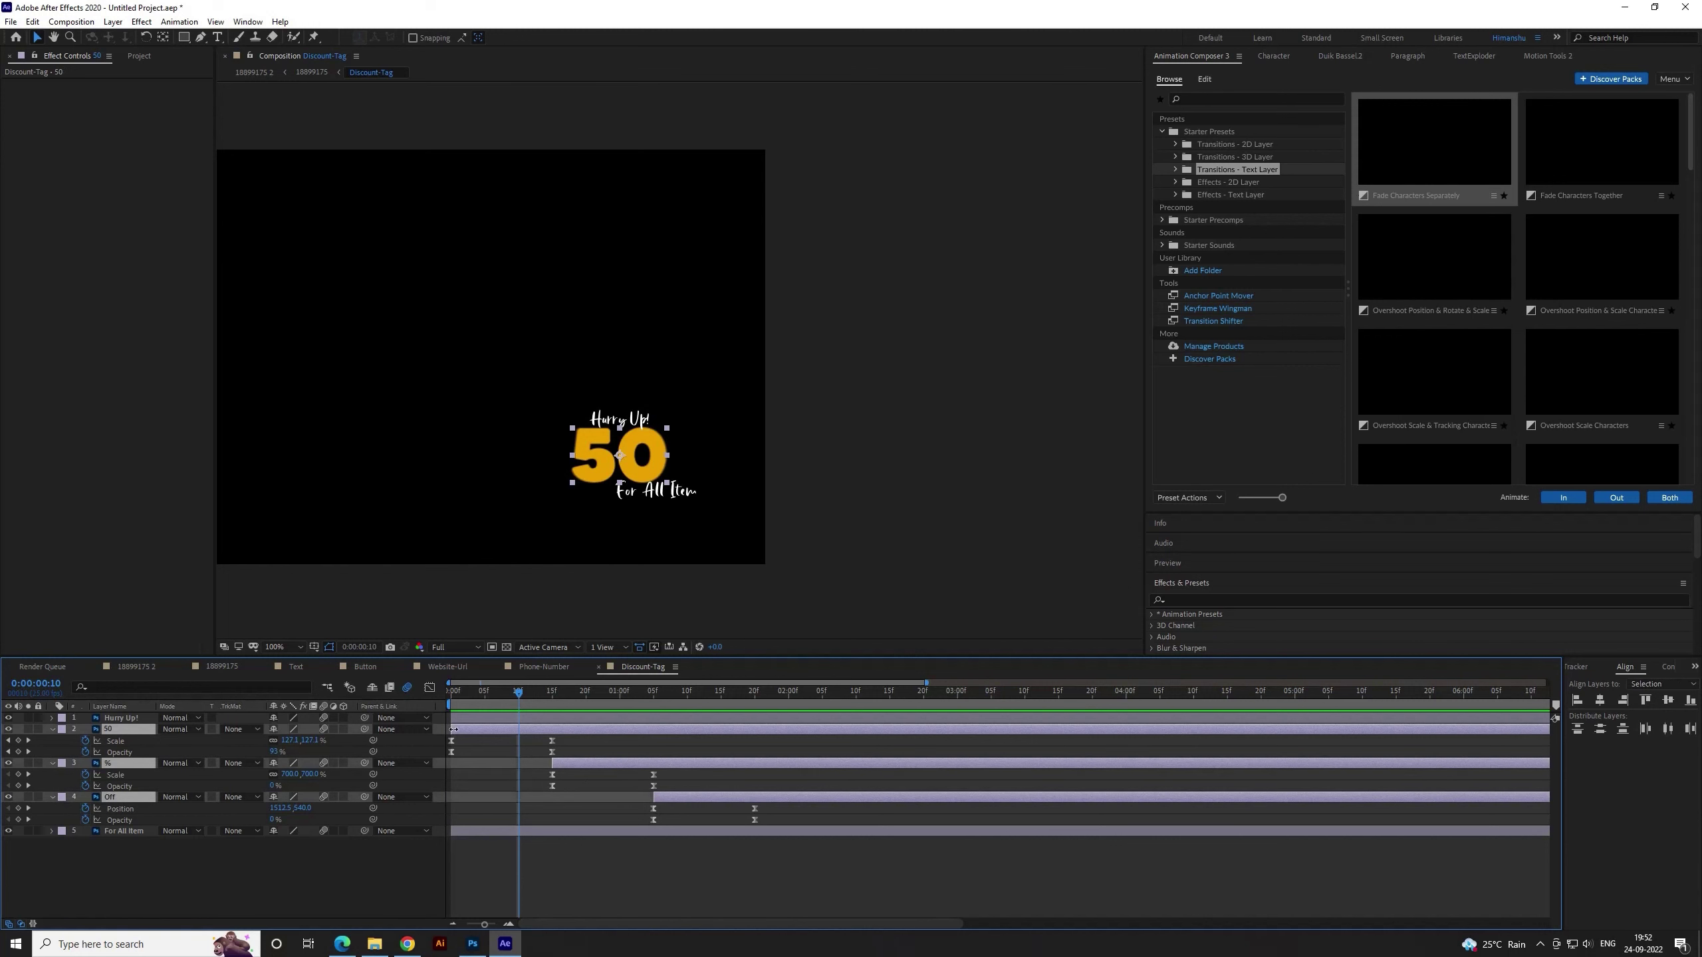
pyautogui.moveTo(454, 729); pyautogui.dragTo(518, 734)
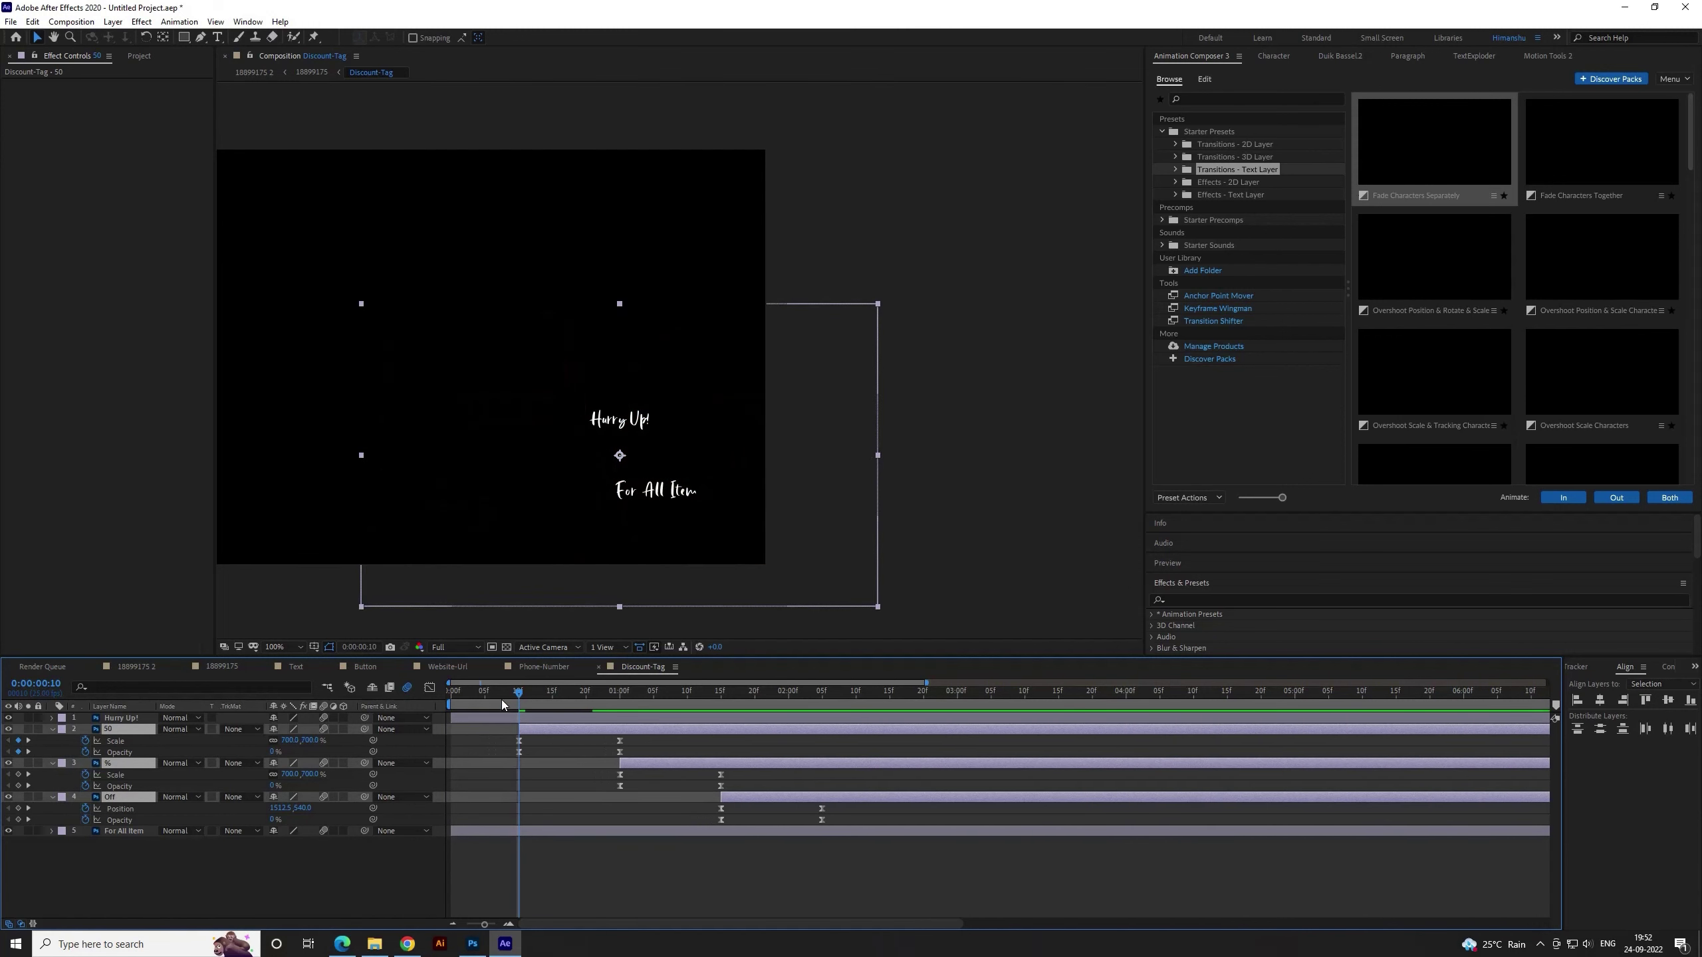
pyautogui.press('Home')
pyautogui.press('space')
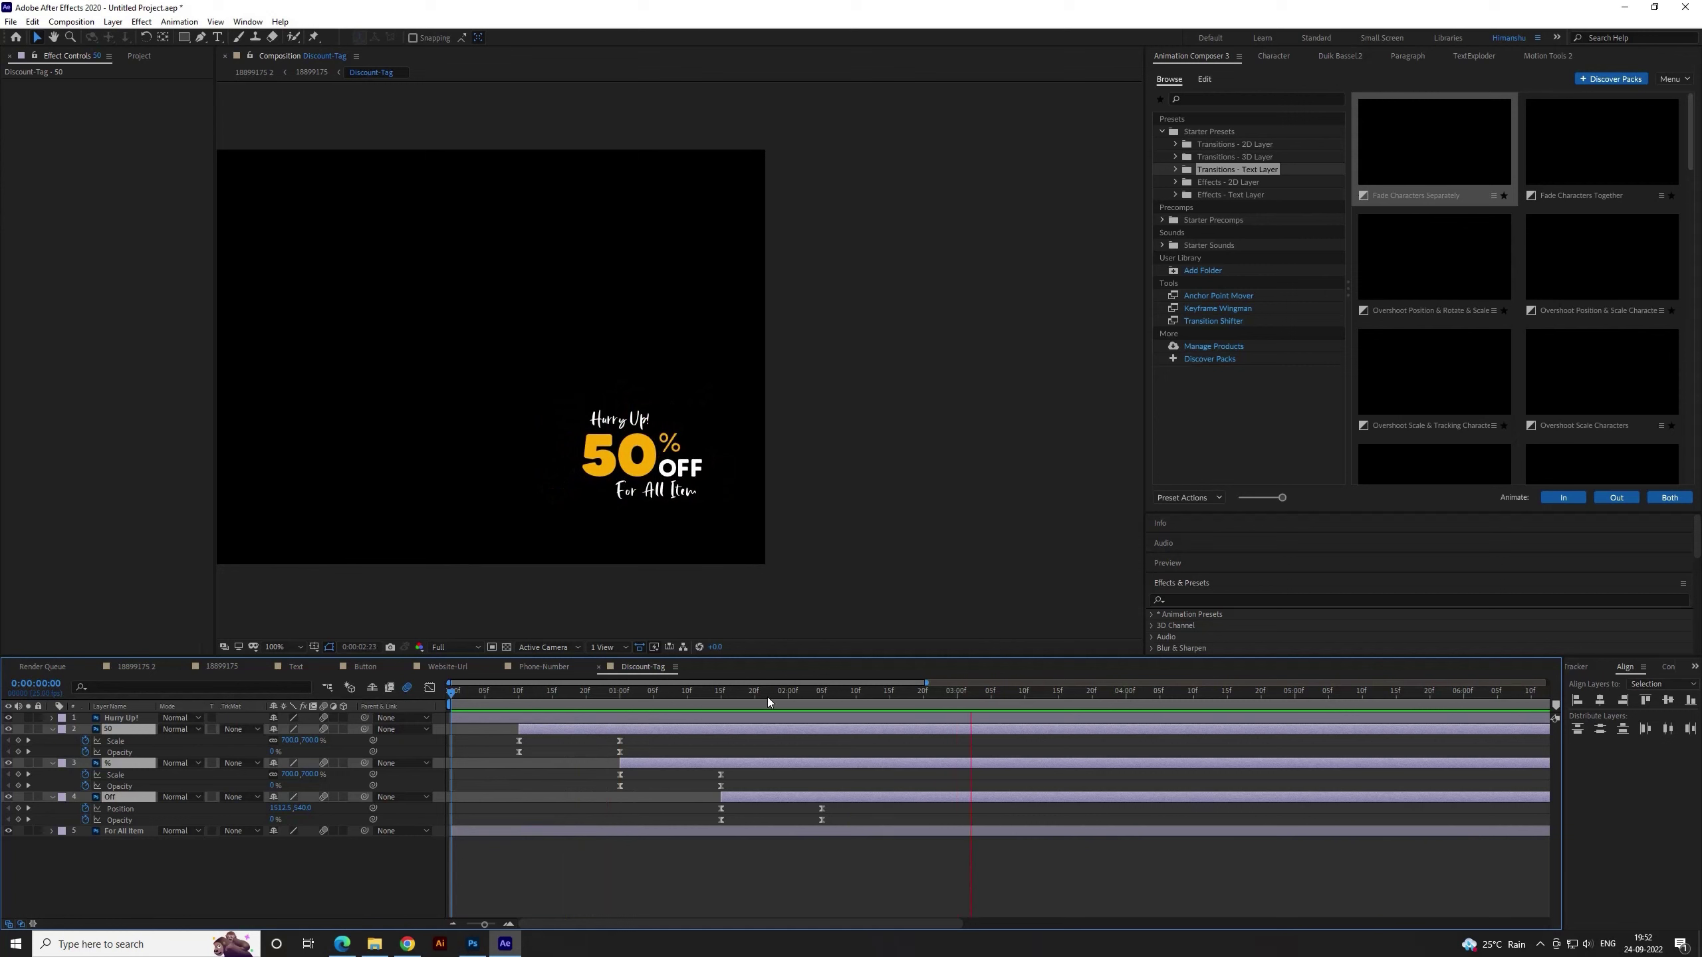
# Trim the For All Item layer to begin at 2:05
pyautogui.click(822, 700)
pyautogui.click(777, 830)
pyautogui.hotkey('alt', '[')
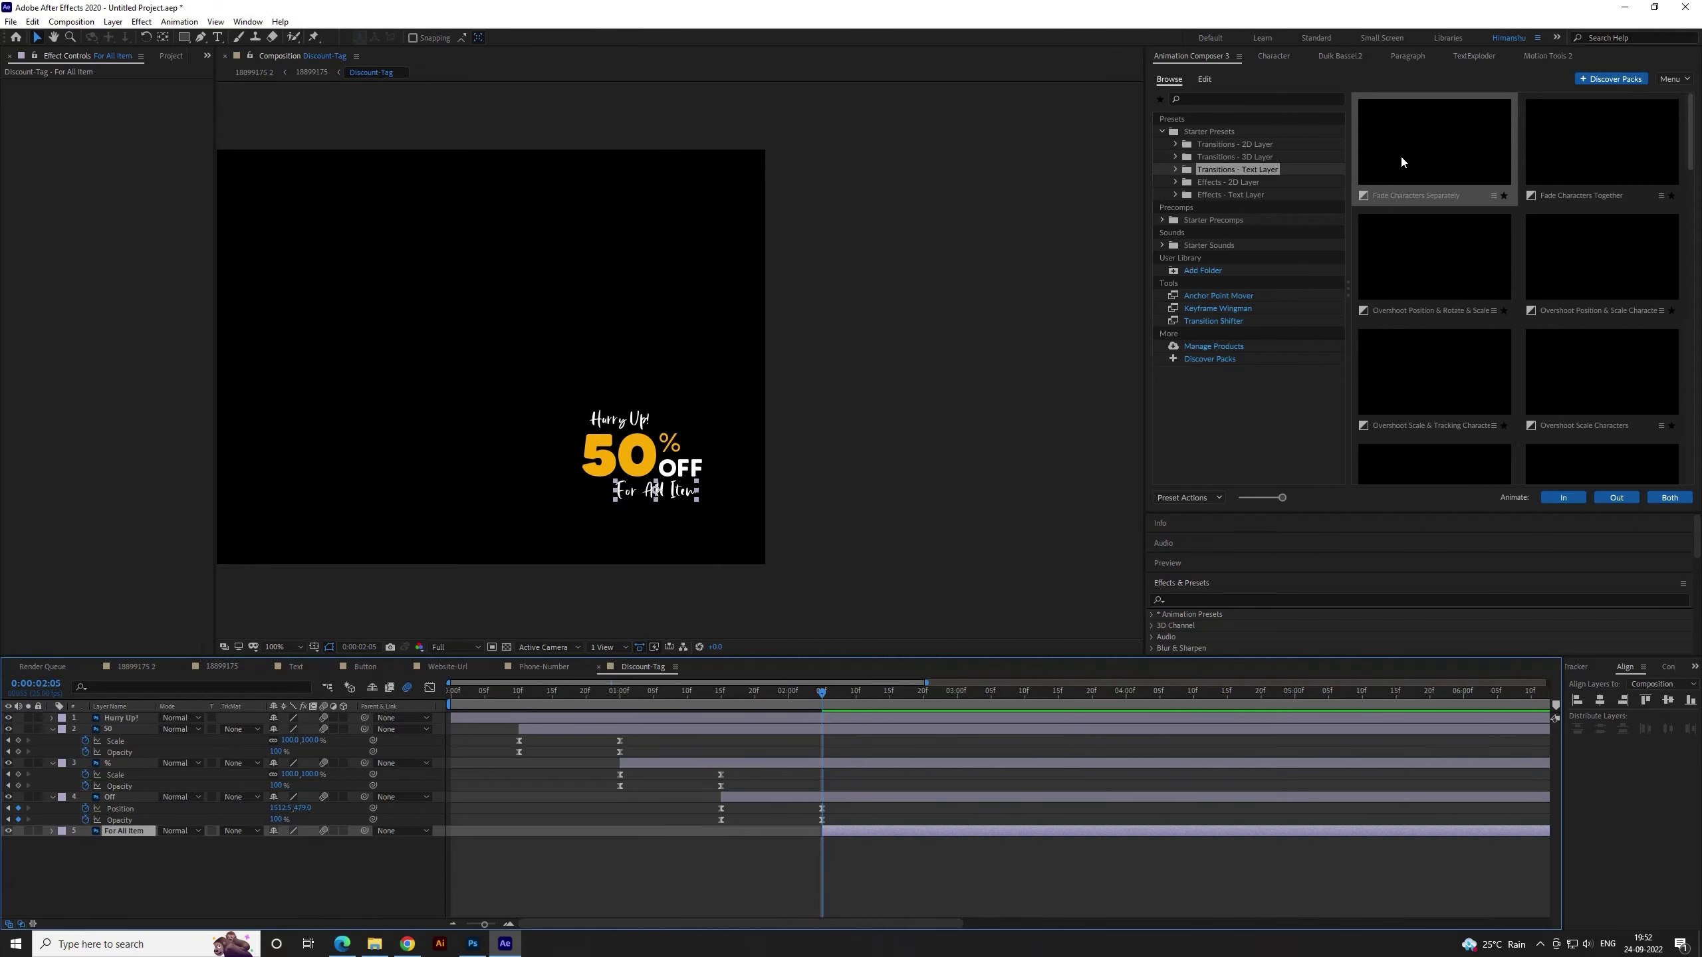
# Apply the Gaussian Blur & Fade Eased 2D Layer transition to For All Item
pyautogui.click(1221, 144)
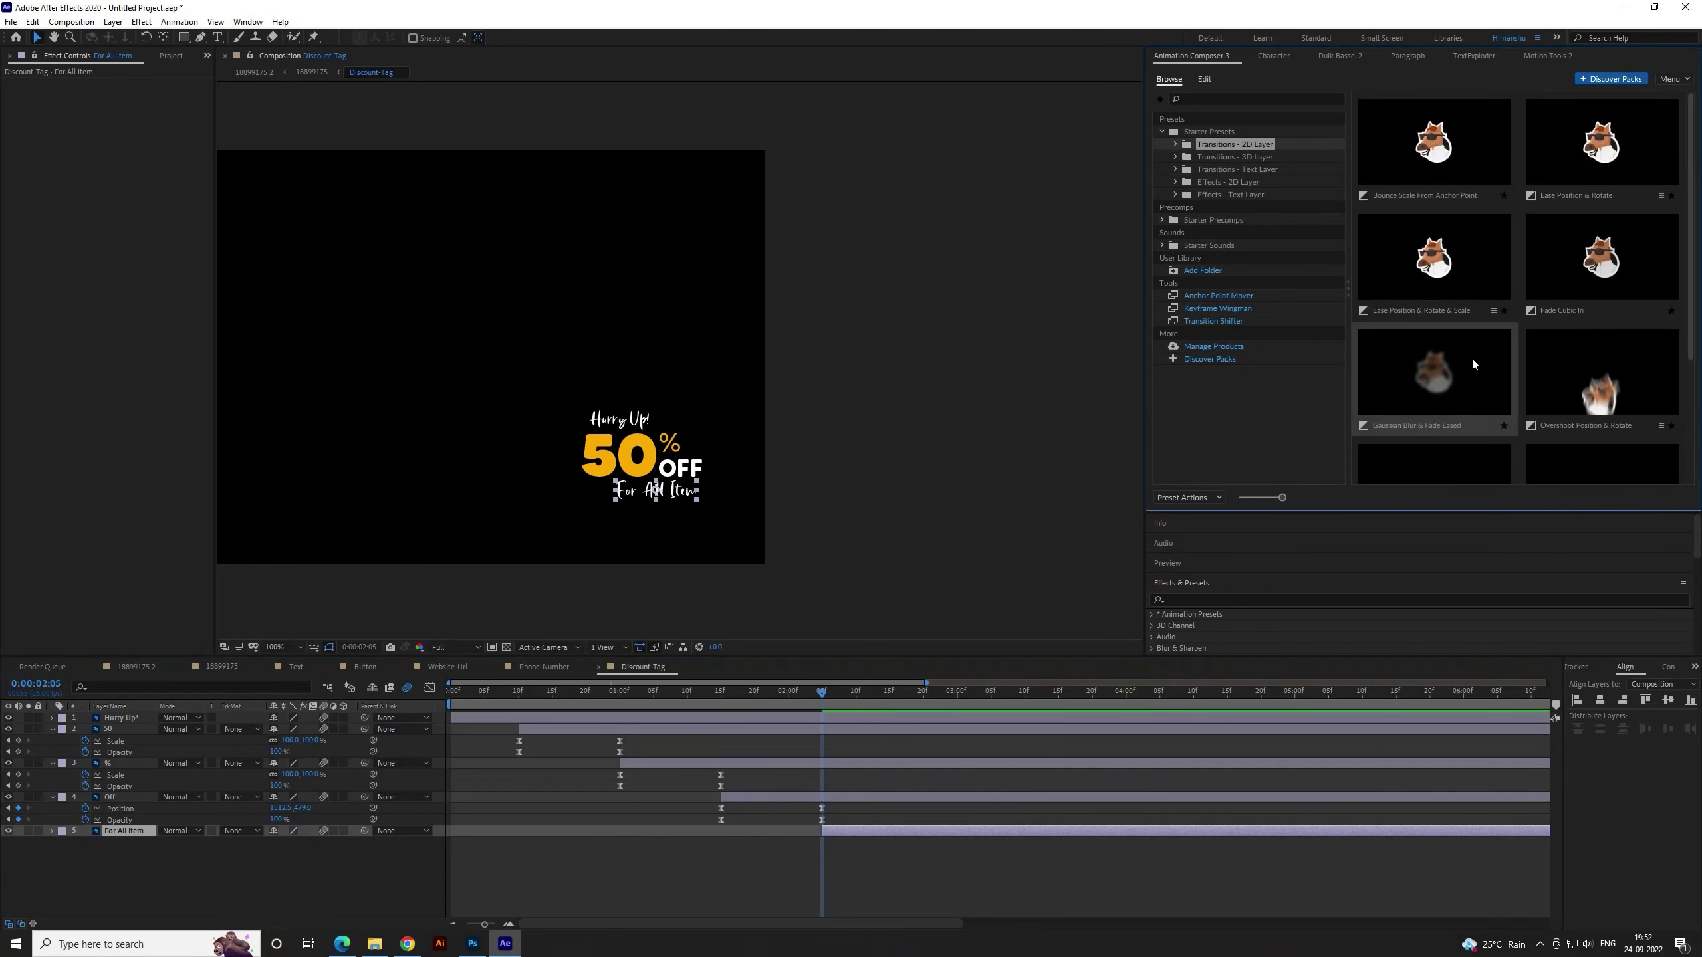
pyautogui.scroll(-1, 1476, 359)
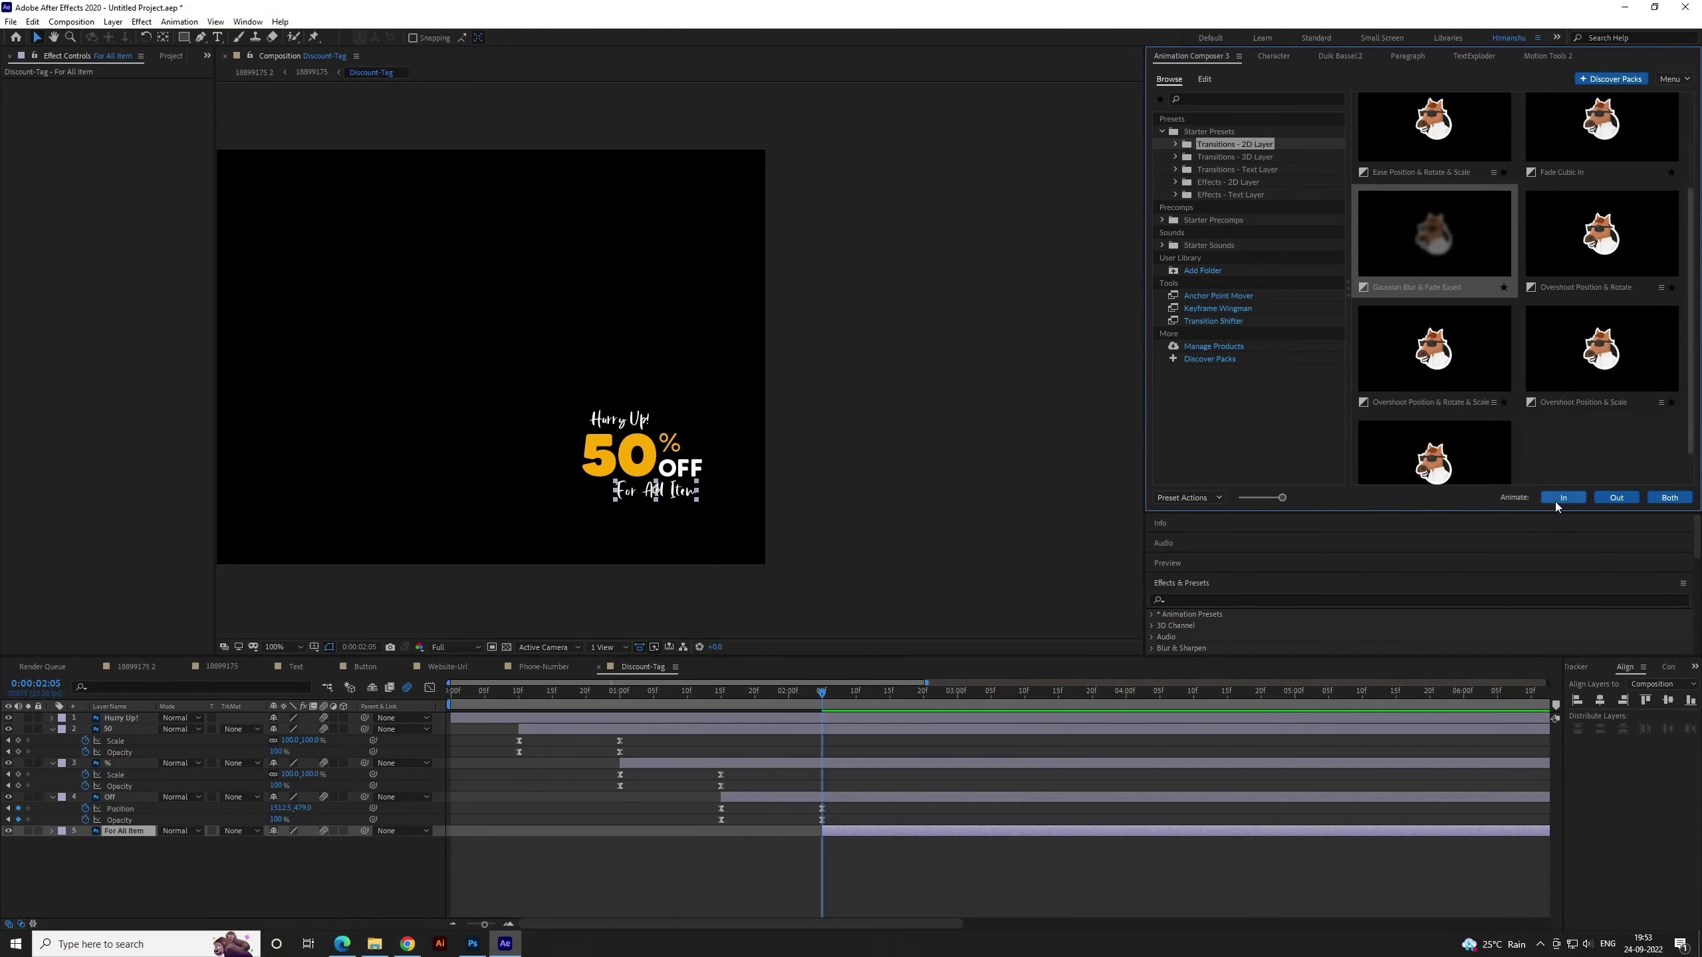
pyautogui.click(1556, 500)
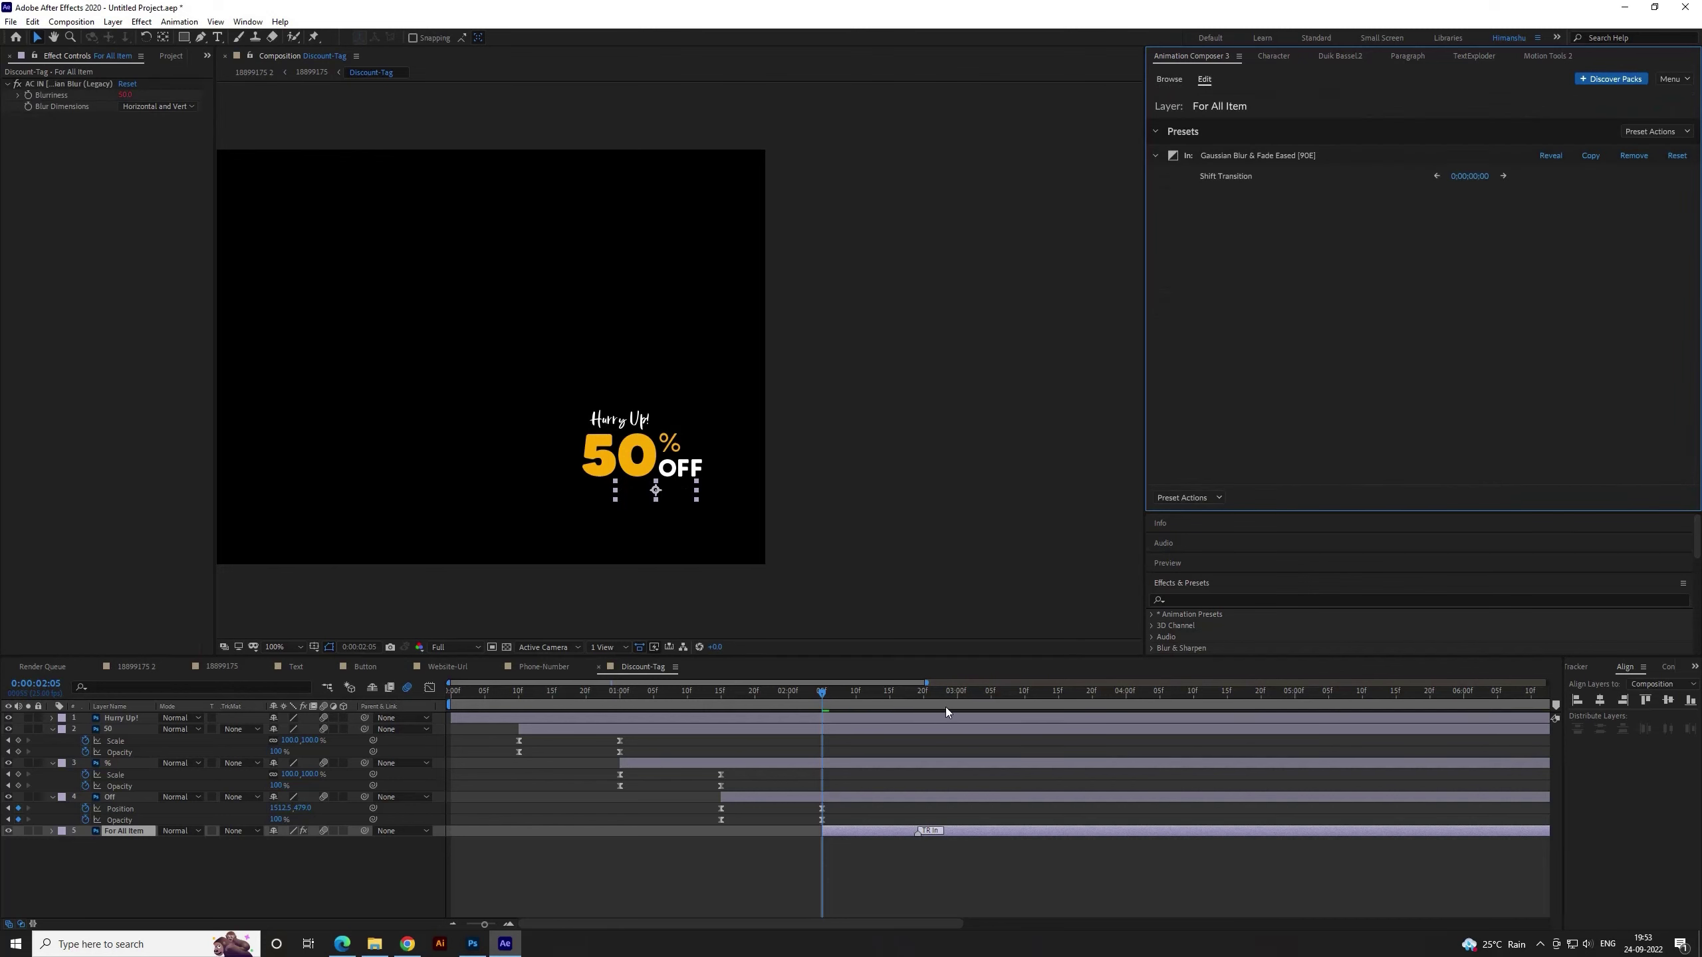
# Make the blur-fade transition finish at 3:00 and preview it
pyautogui.click(958, 693)
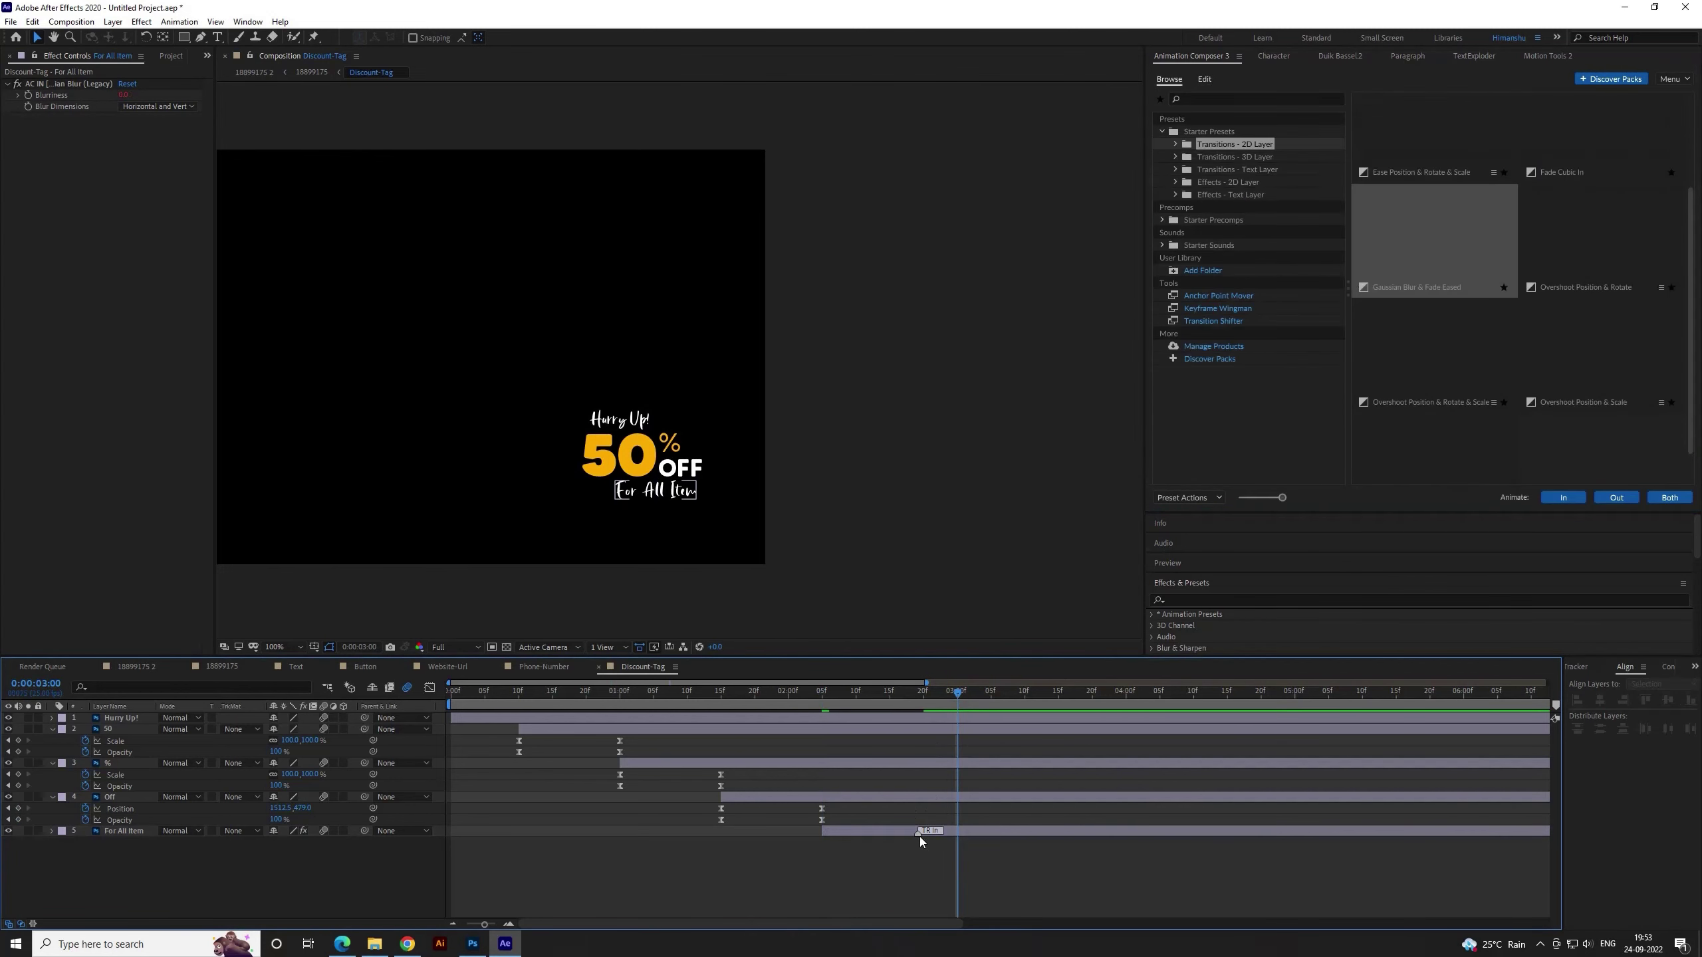
pyautogui.moveTo(919, 836); pyautogui.dragTo(958, 837)
pyautogui.click(768, 692)
pyautogui.press('space')
pyautogui.moveTo(817, 694); pyautogui.dragTo(957, 708)
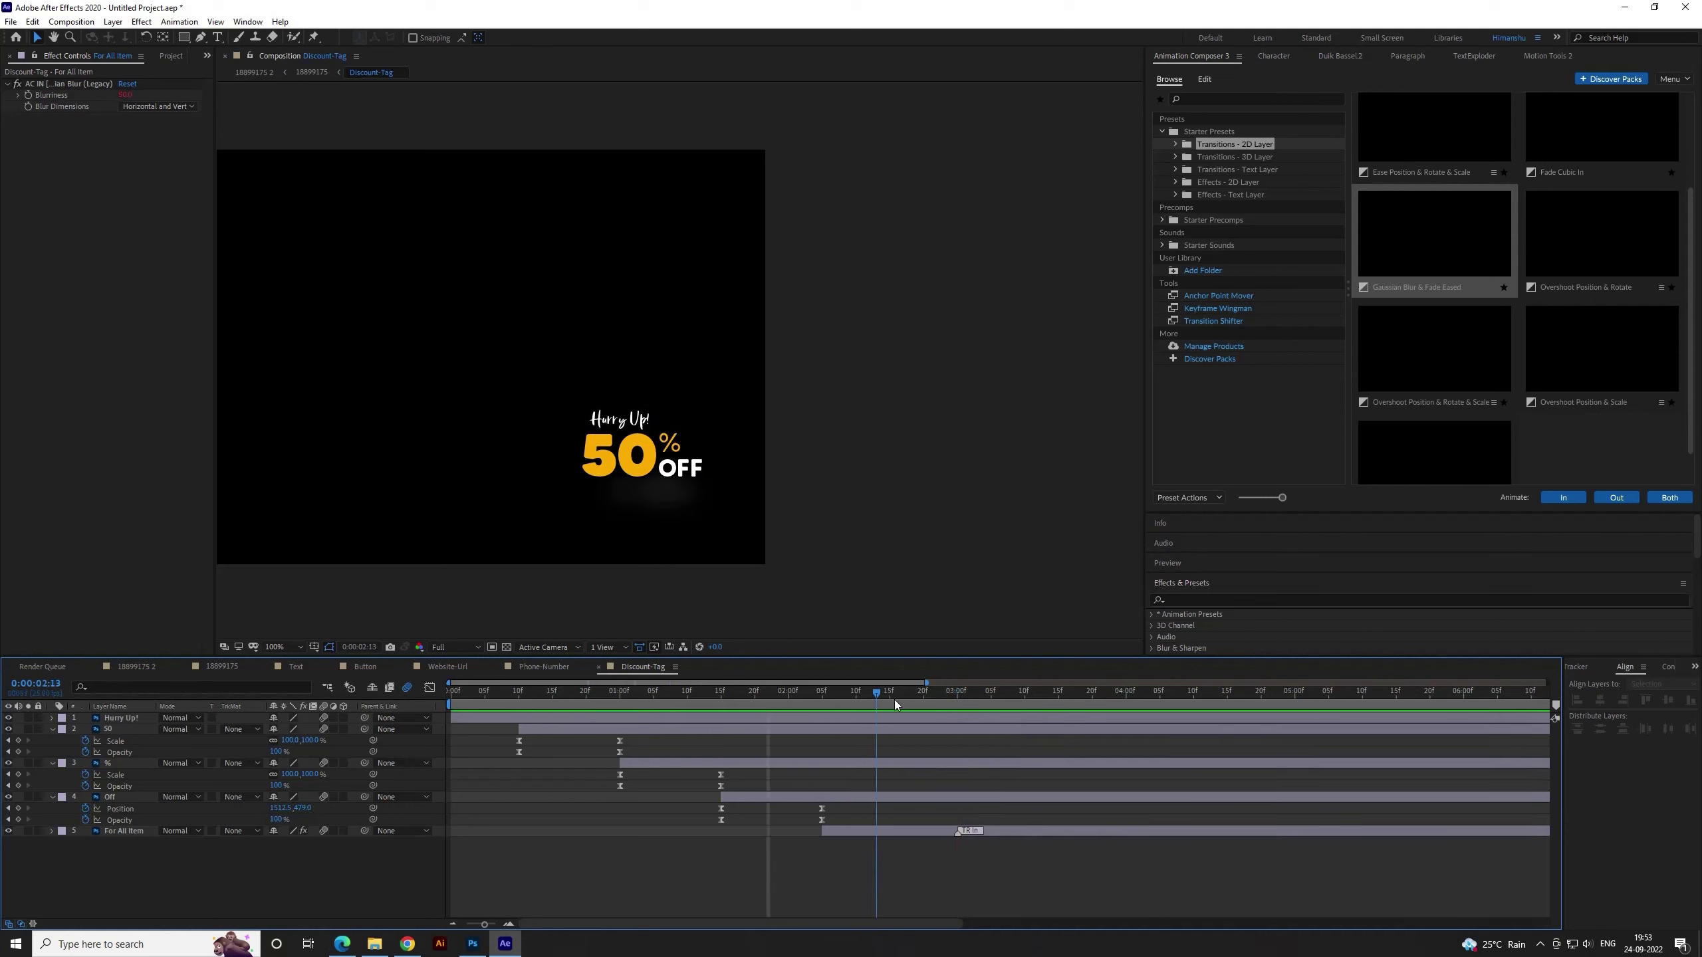
# Set the For All Item blur to Horizontal only and scrub it up to 3:00
pyautogui.click(906, 831)
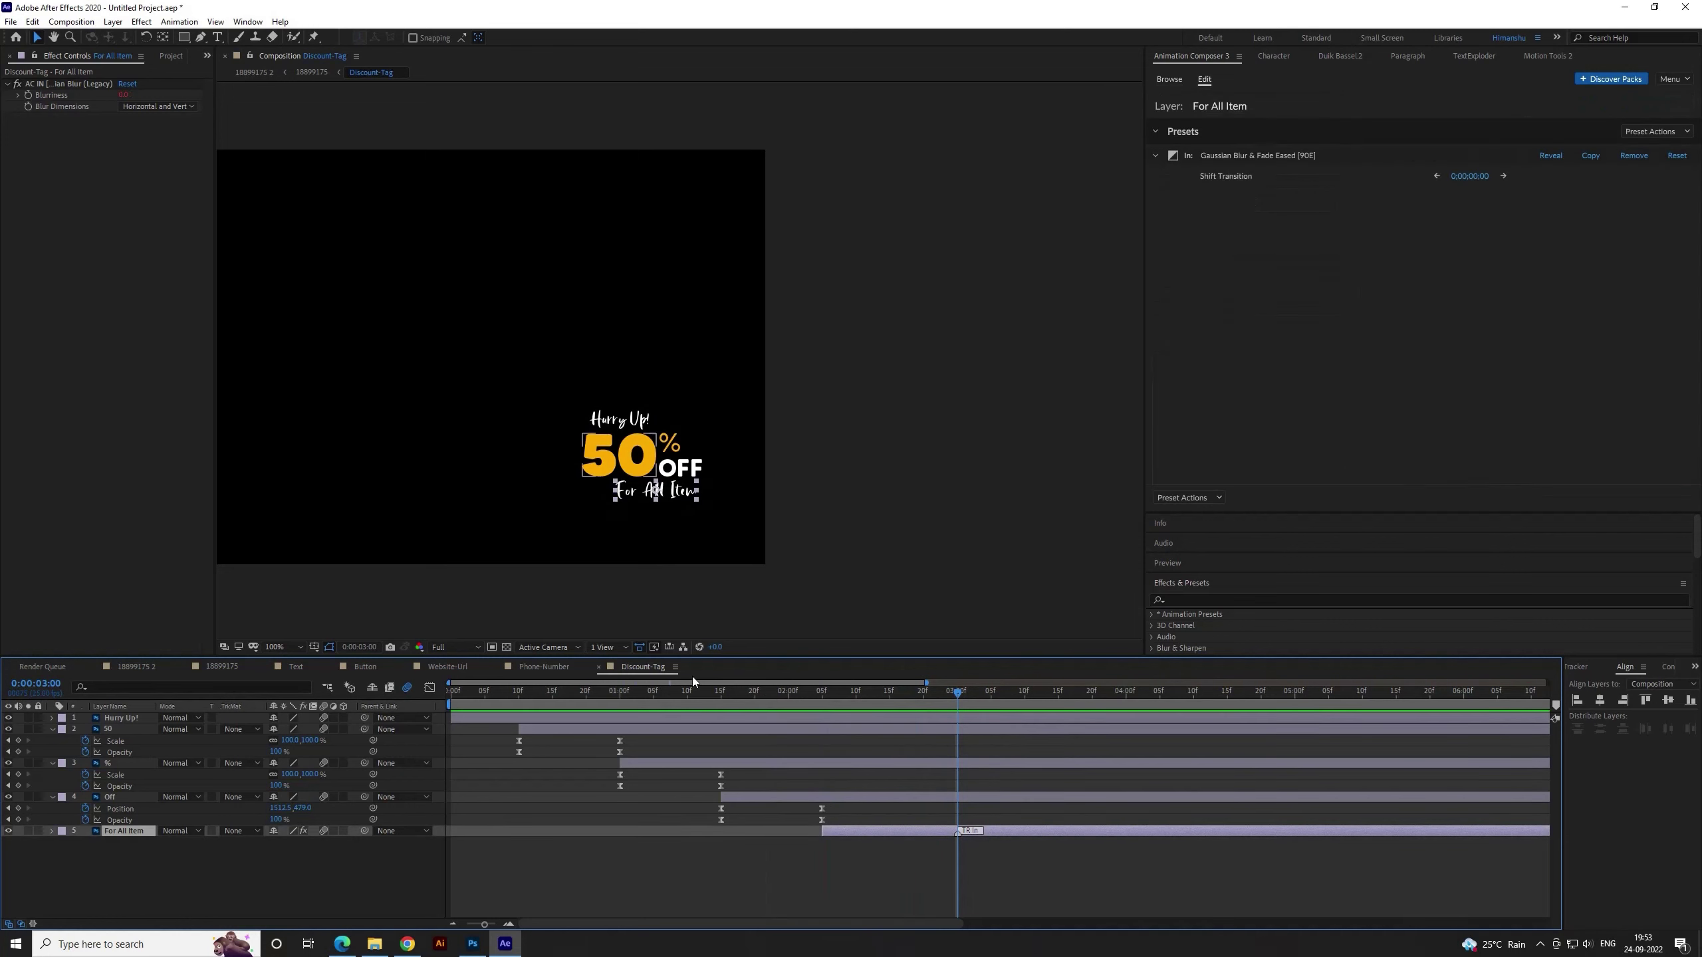
pyautogui.click(125, 95)
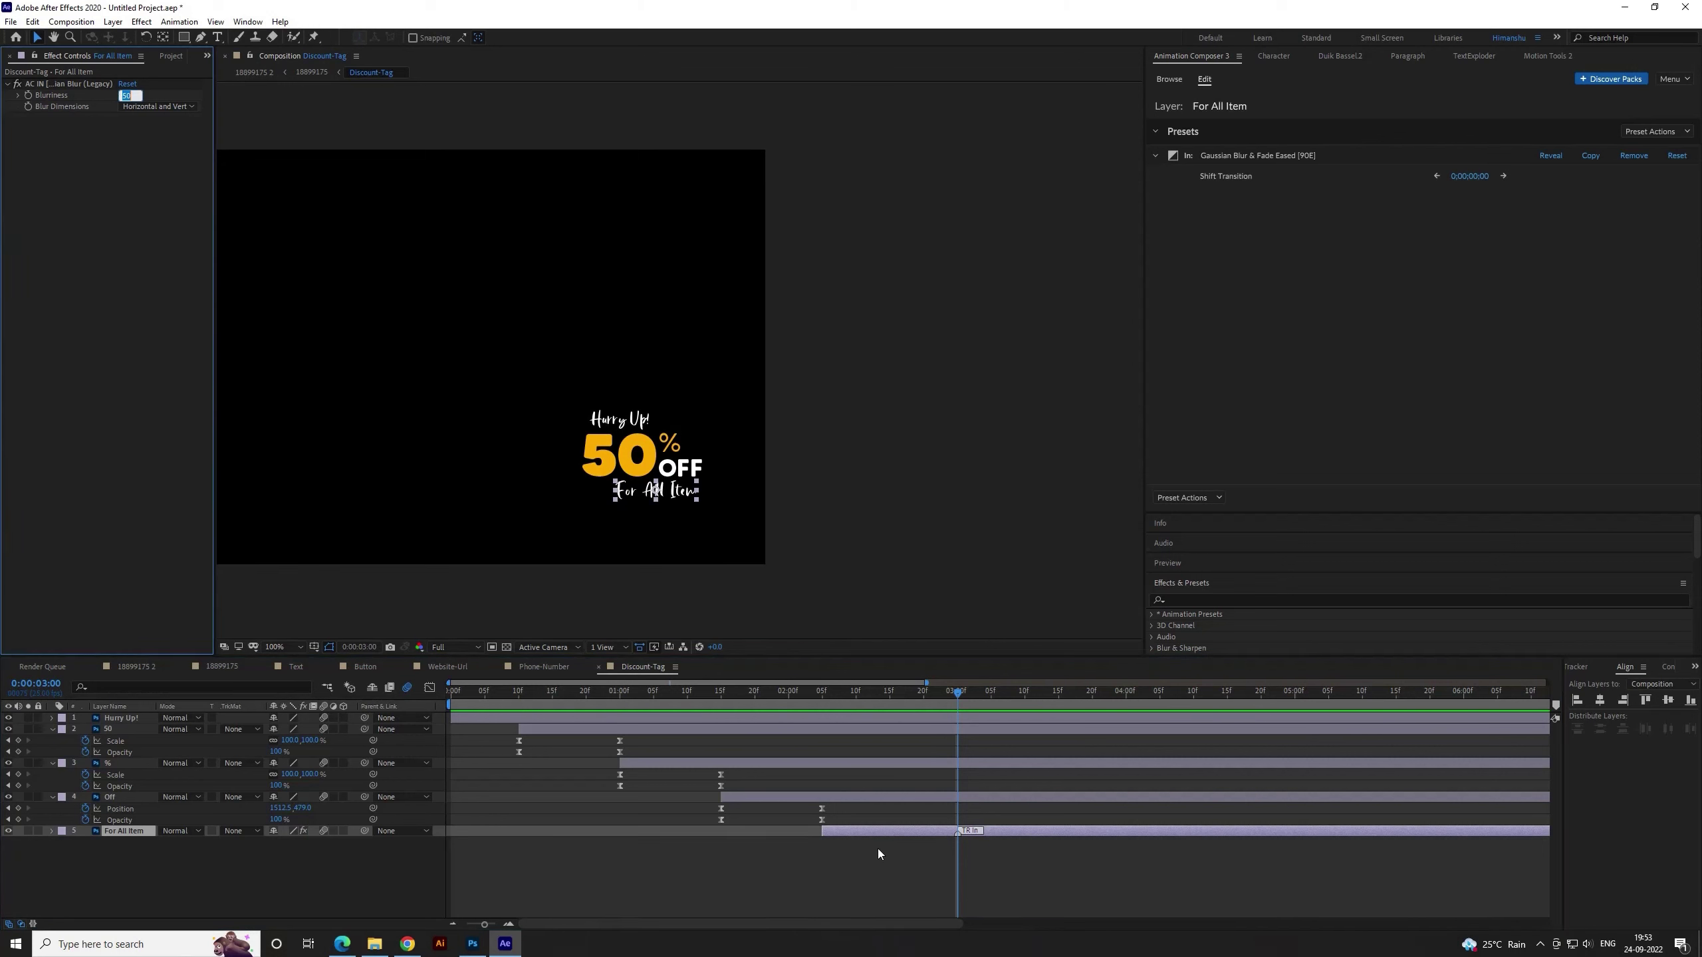
pyautogui.click(159, 105)
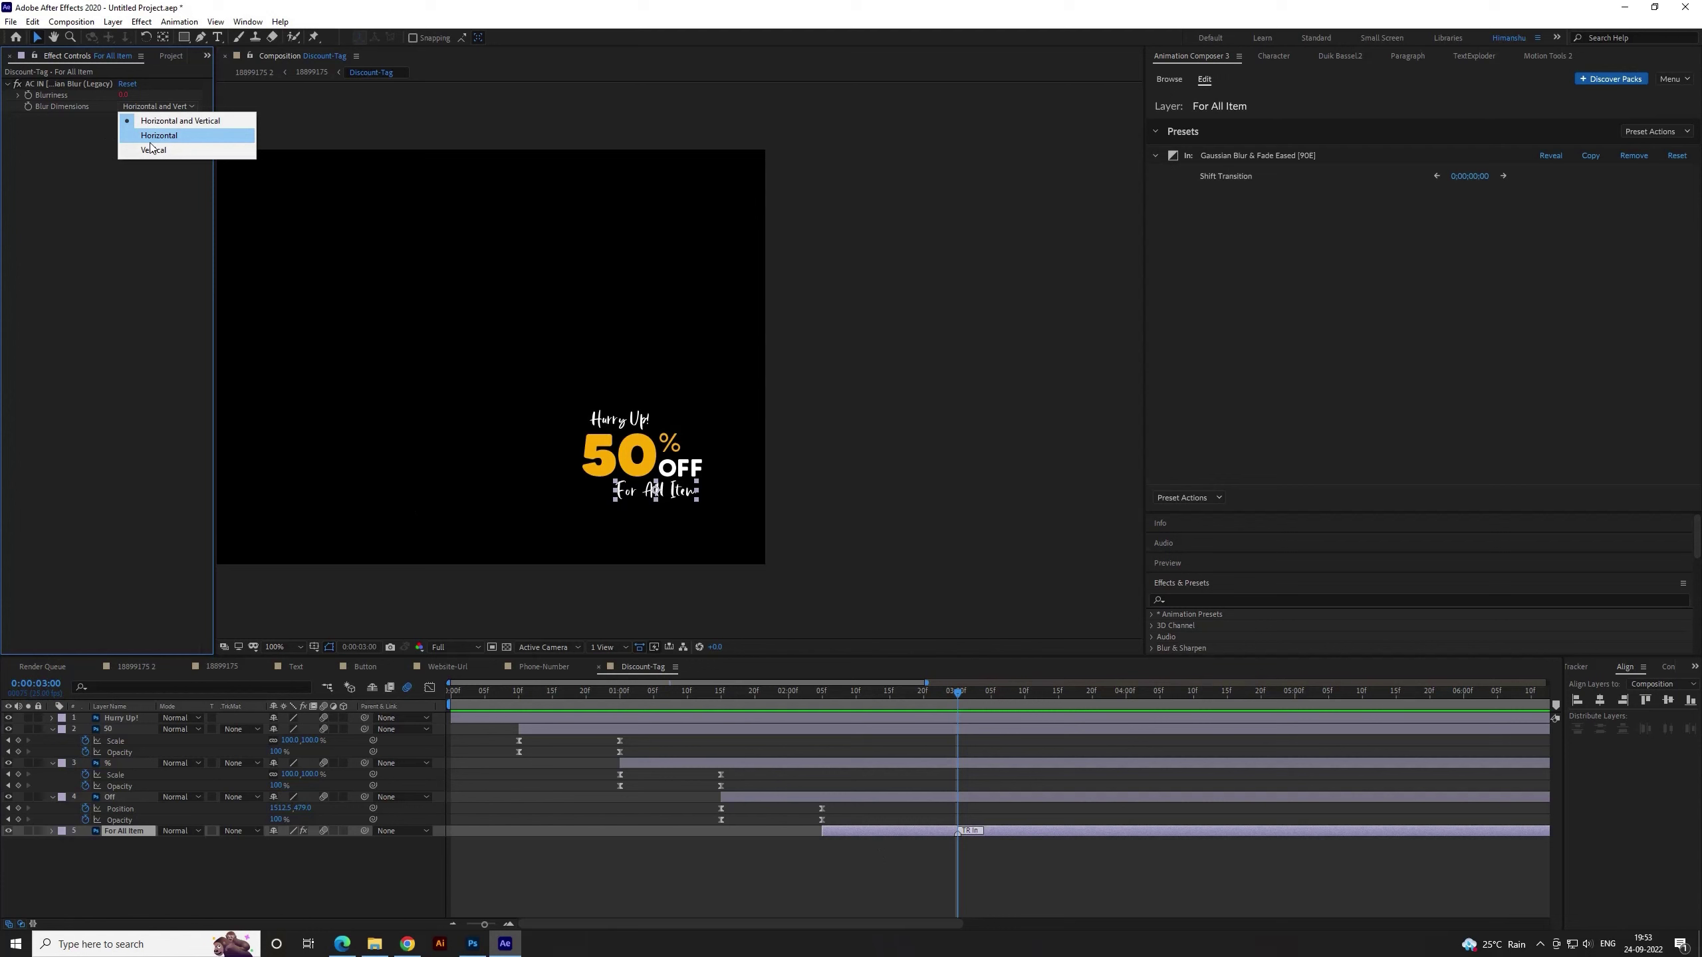
pyautogui.click(156, 136)
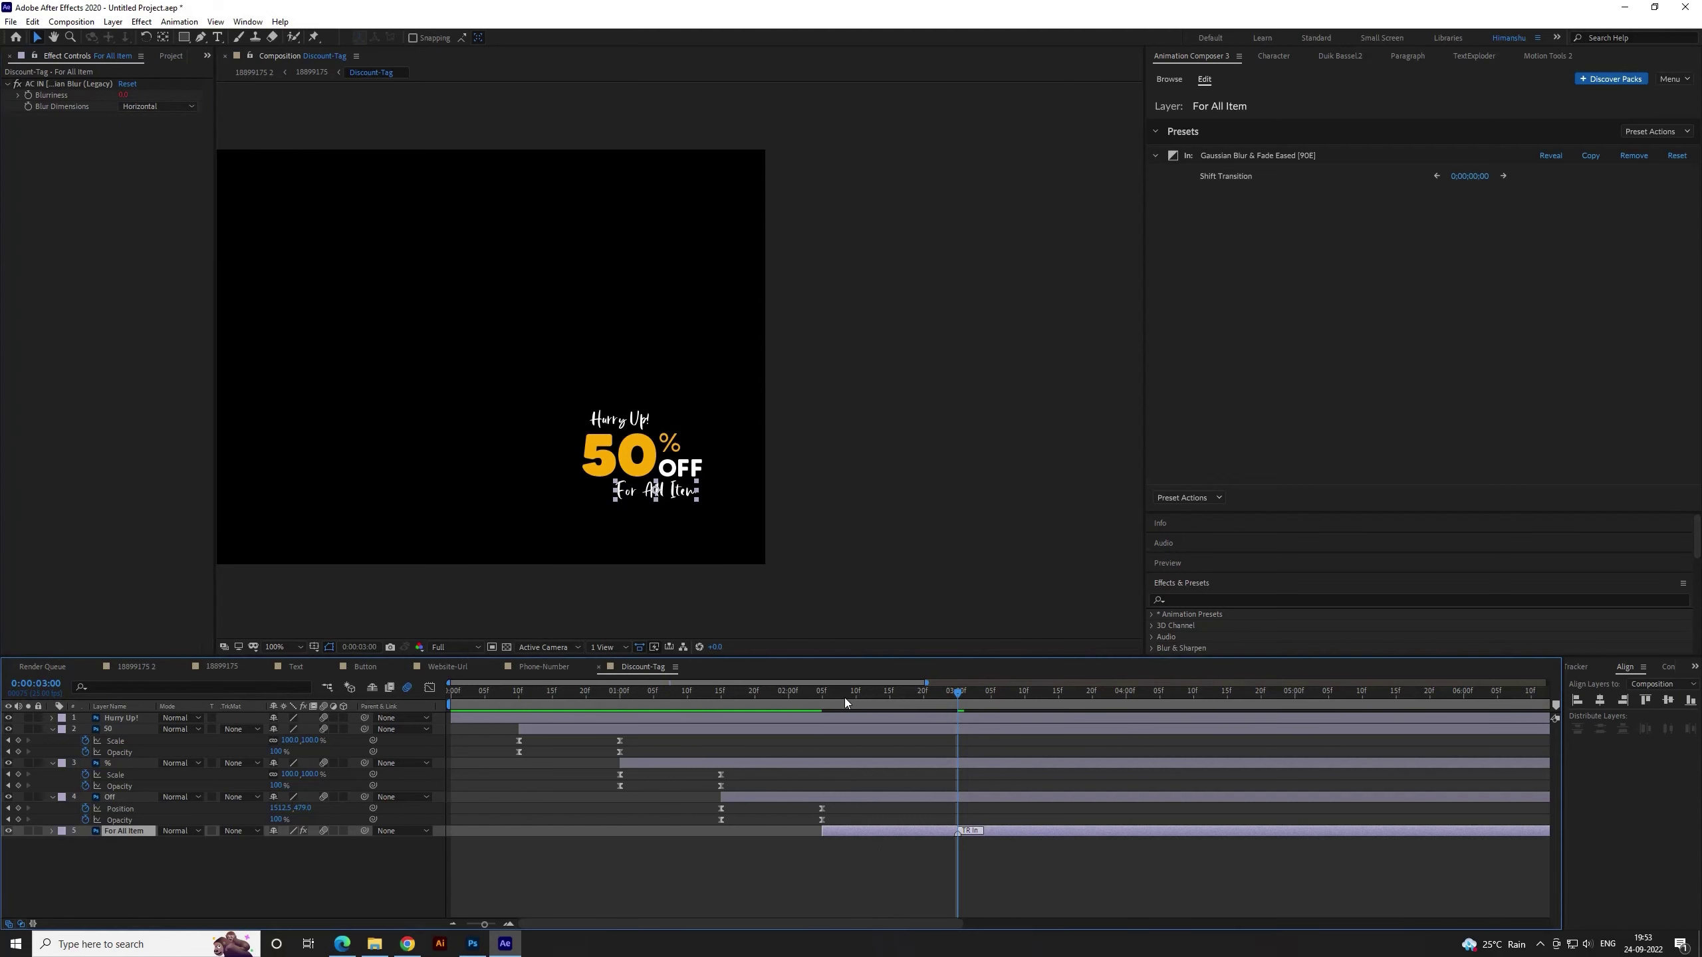
pyautogui.click(797, 691)
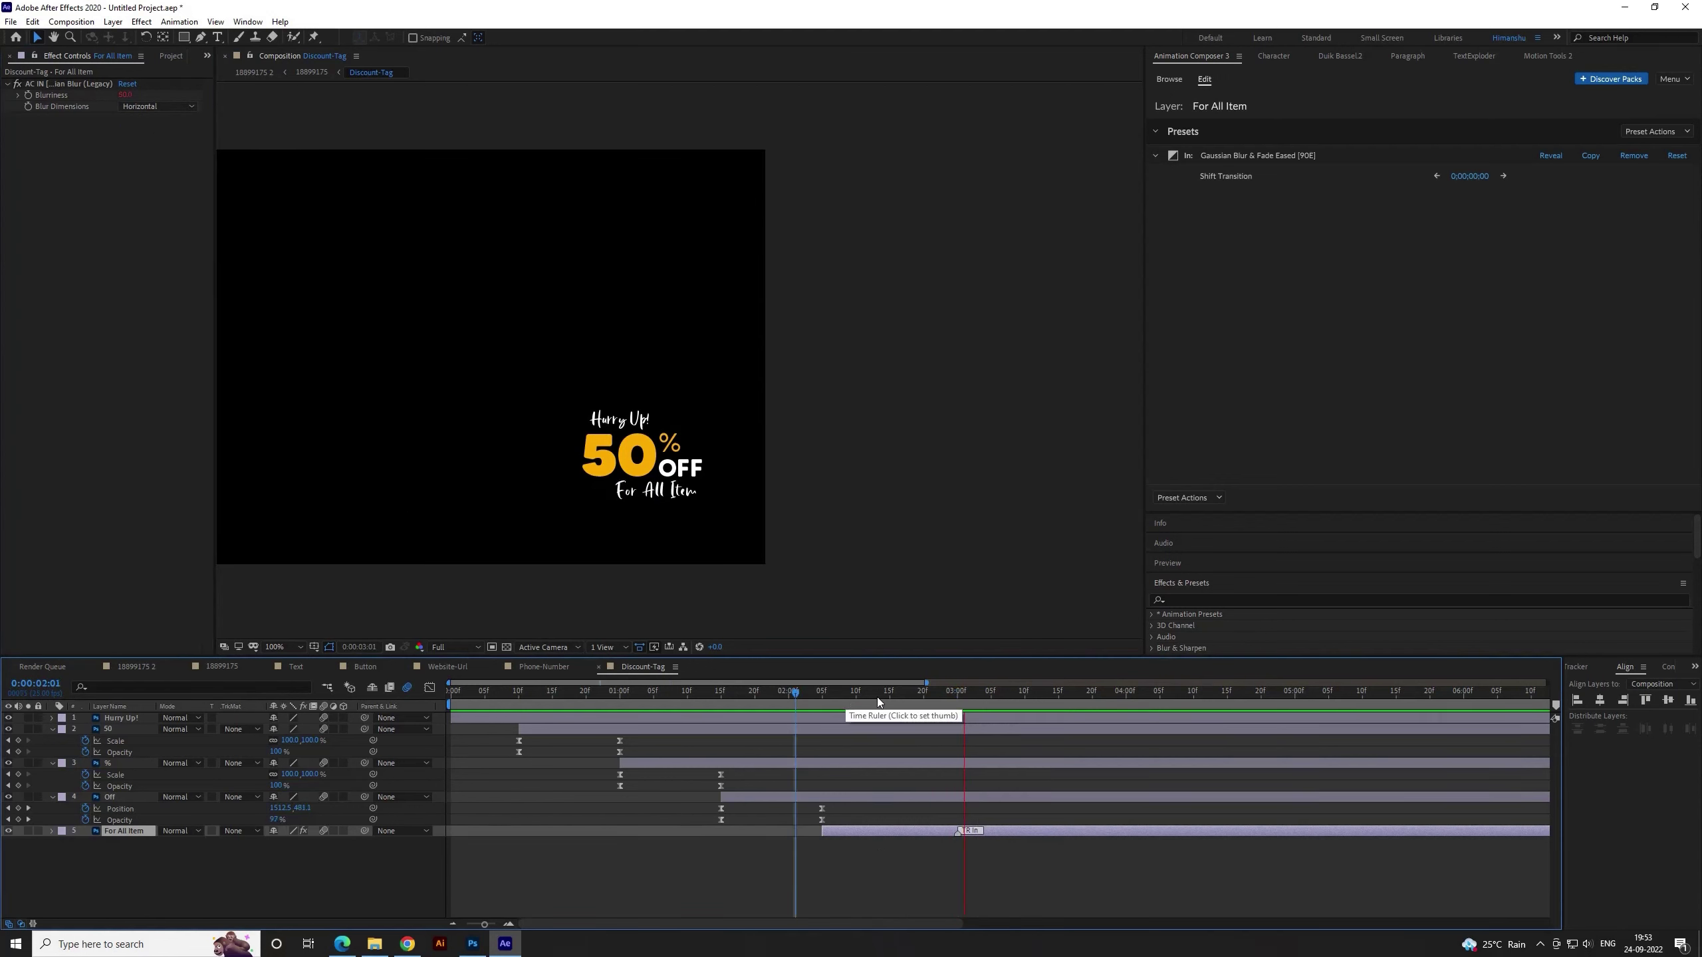
pyautogui.moveTo(925, 700); pyautogui.dragTo(959, 698)
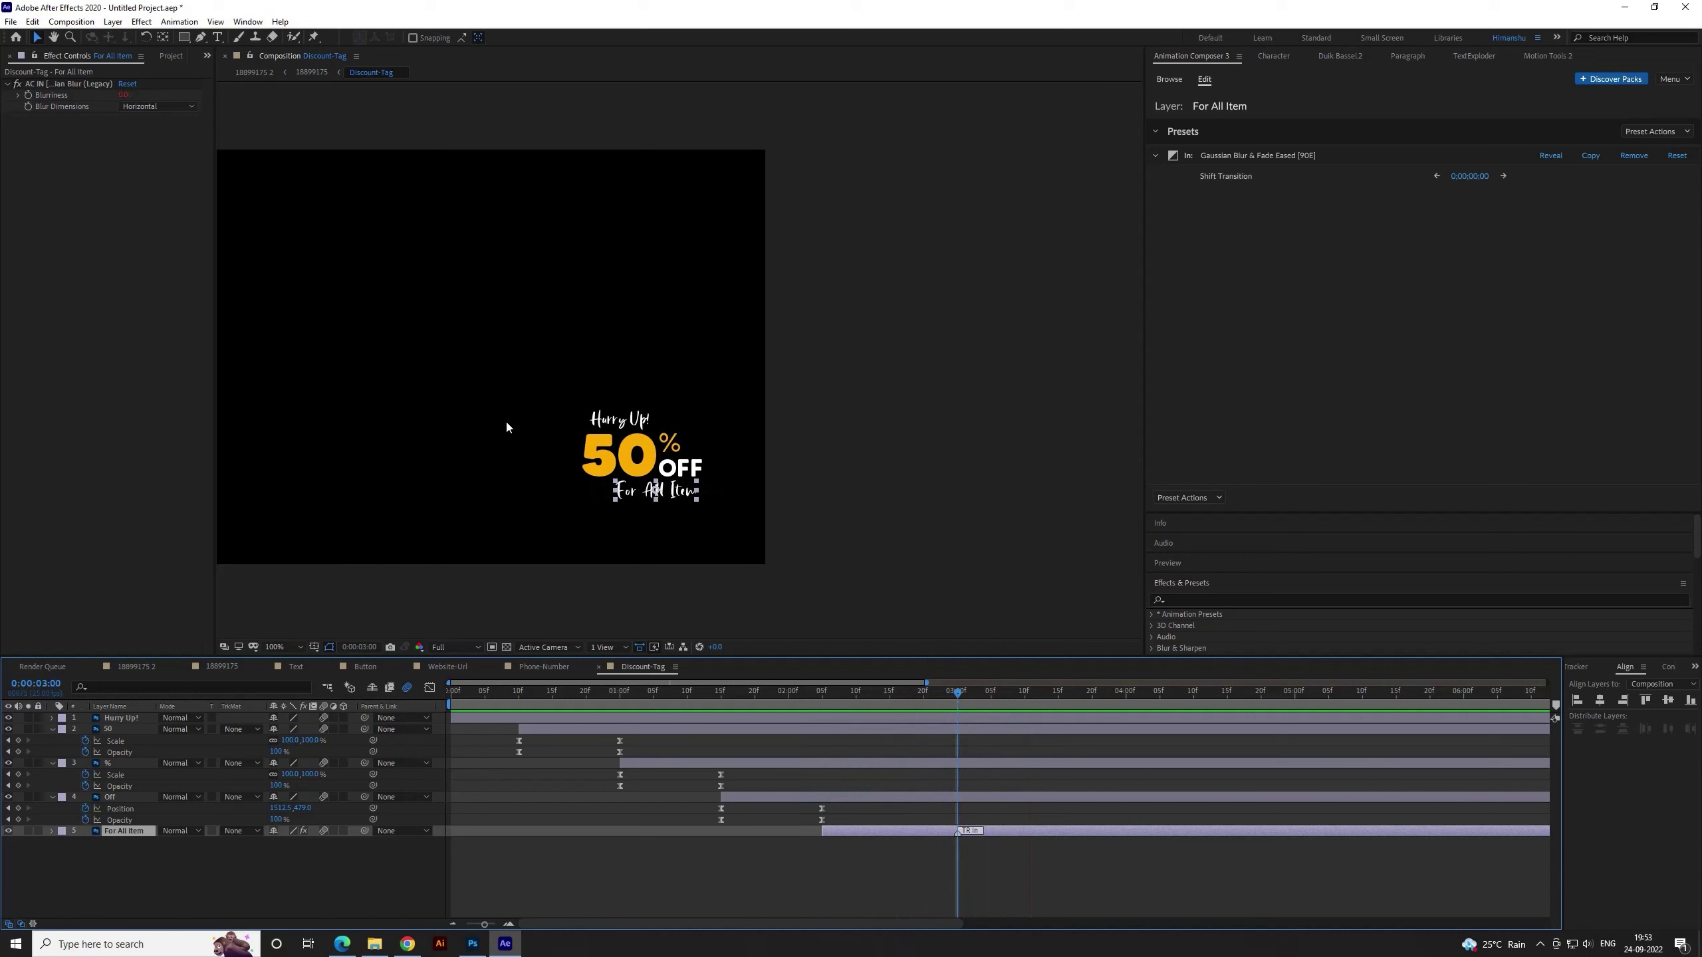
# Switch the blur to Vertical only and preview it from 2:00
pyautogui.click(161, 106)
pyautogui.click(152, 149)
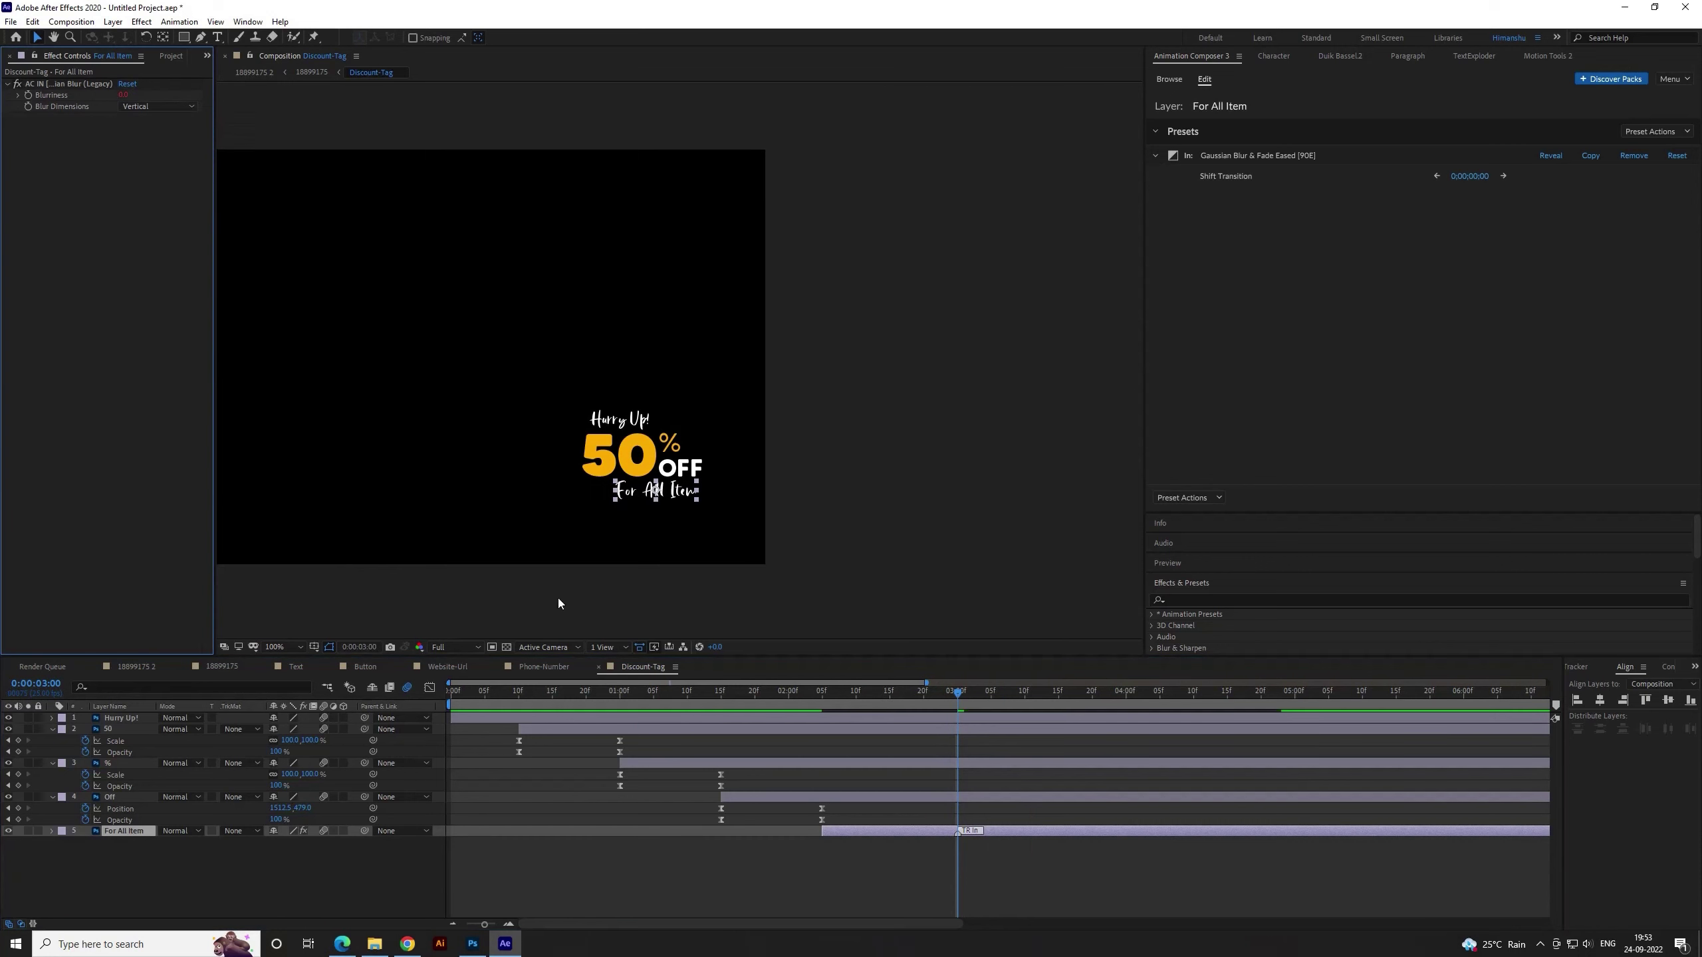
pyautogui.click(788, 695)
pyautogui.press('space')
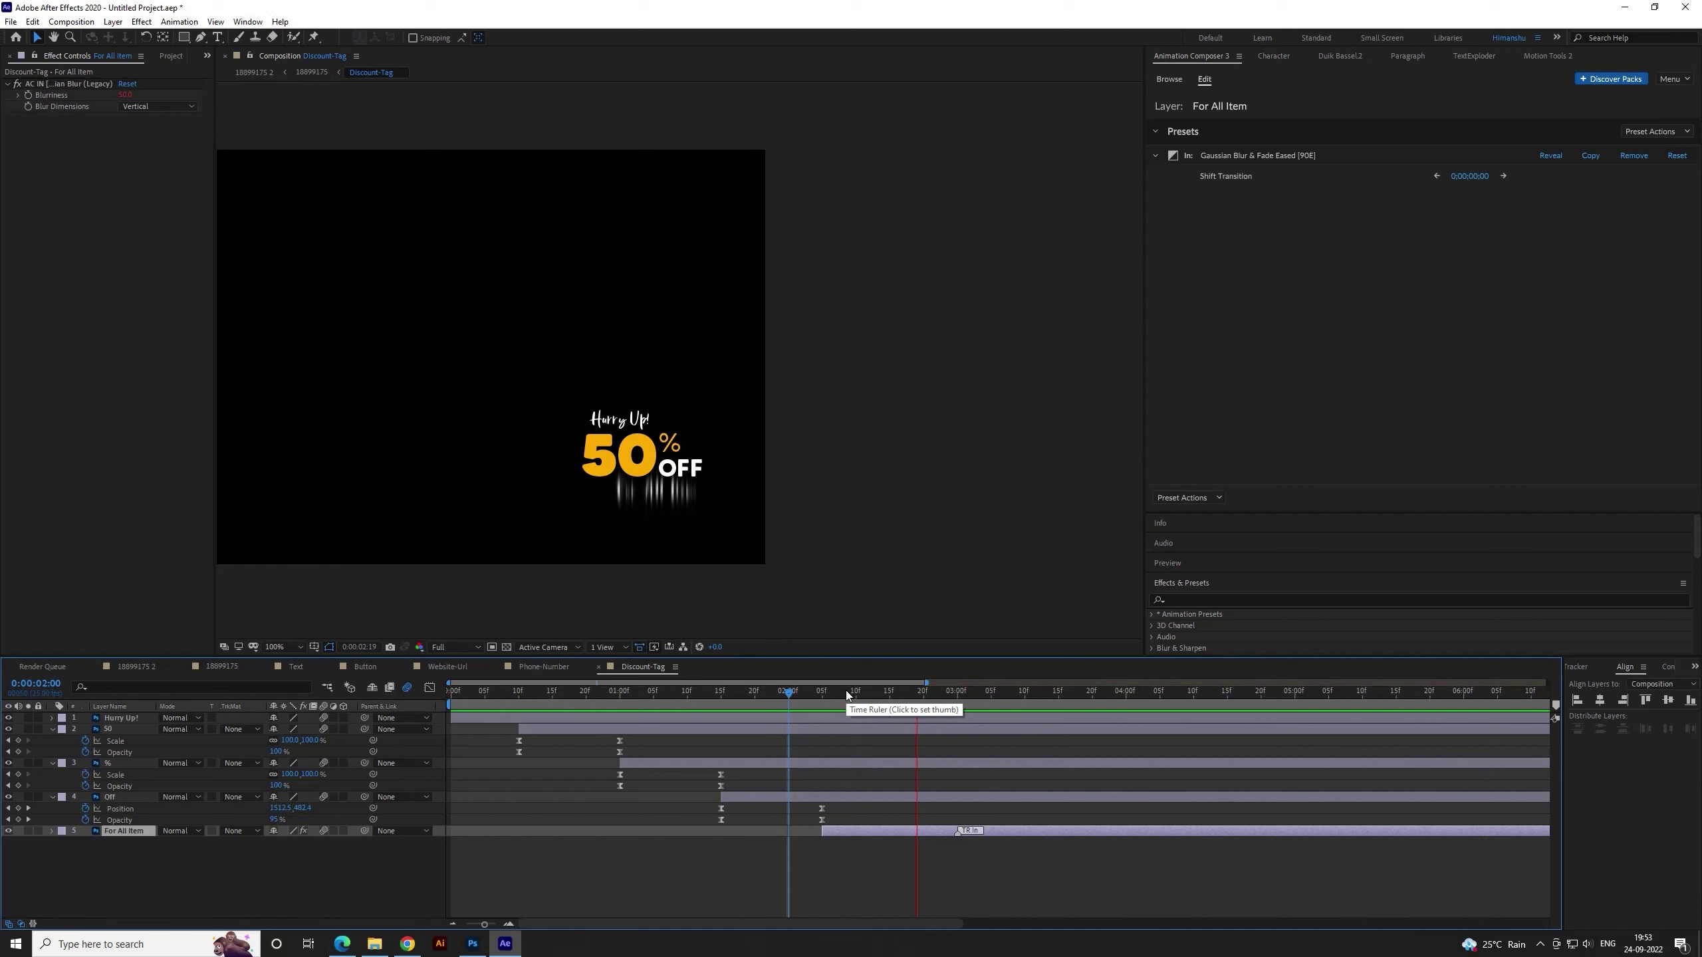
pyautogui.click(957, 696)
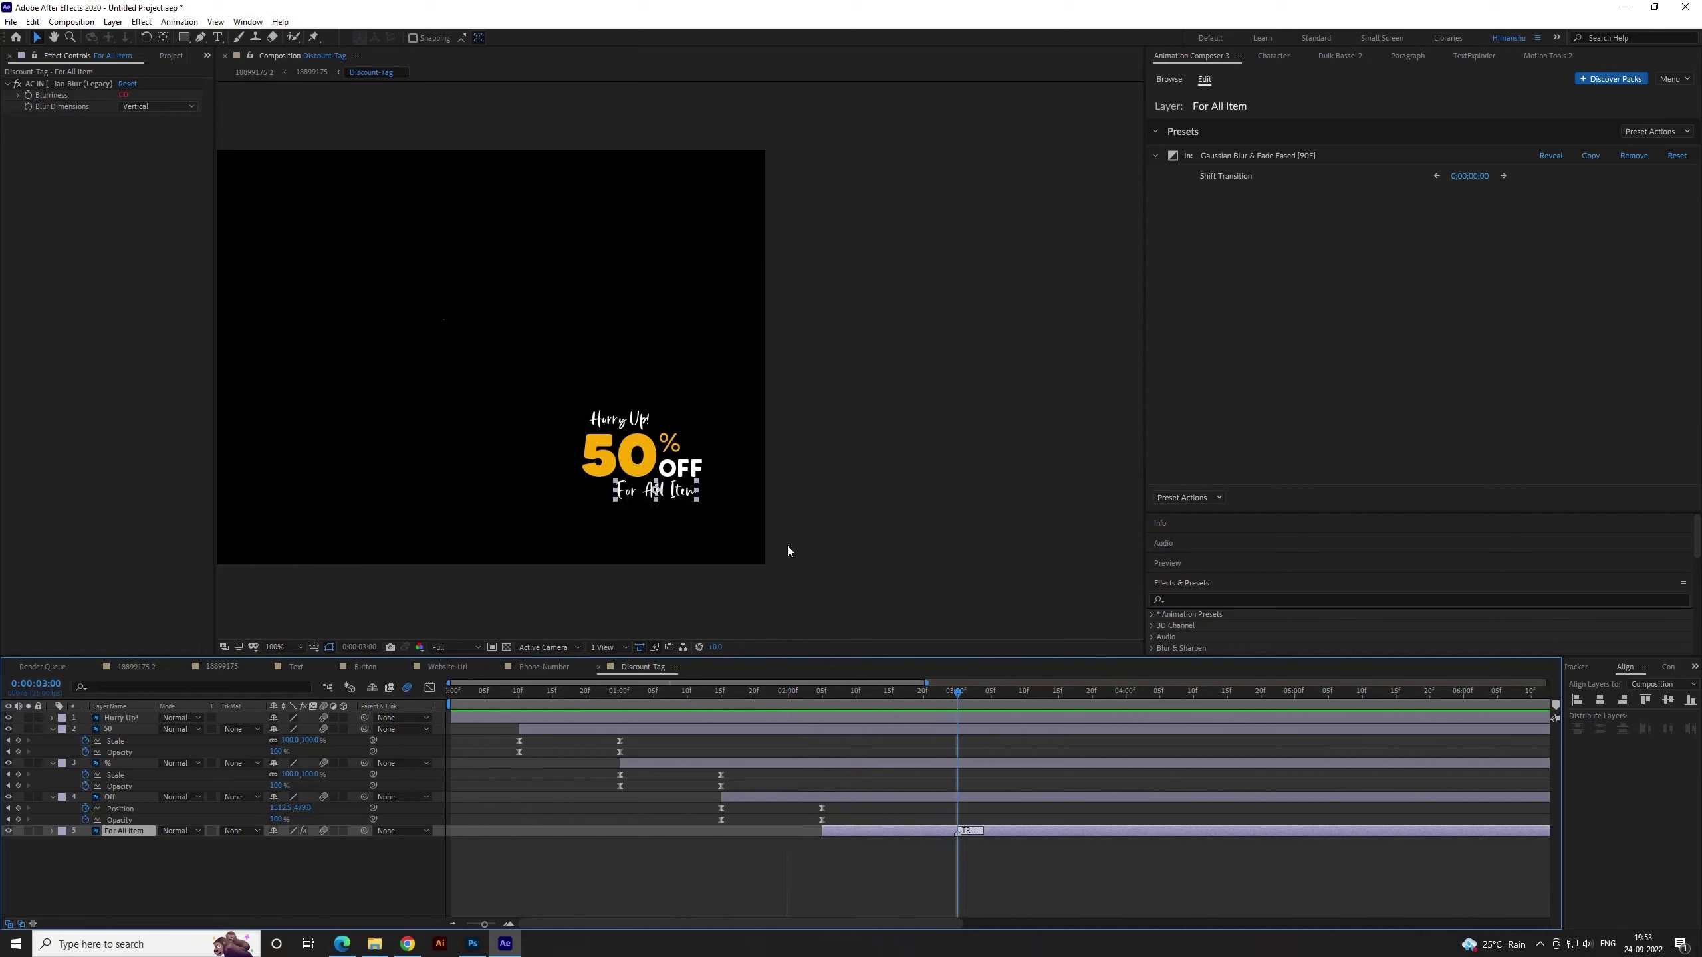
# Restore Horizontal and Vertical blur, extend the transition to about 3:13, and preview
pyautogui.click(161, 106)
pyautogui.click(157, 115)
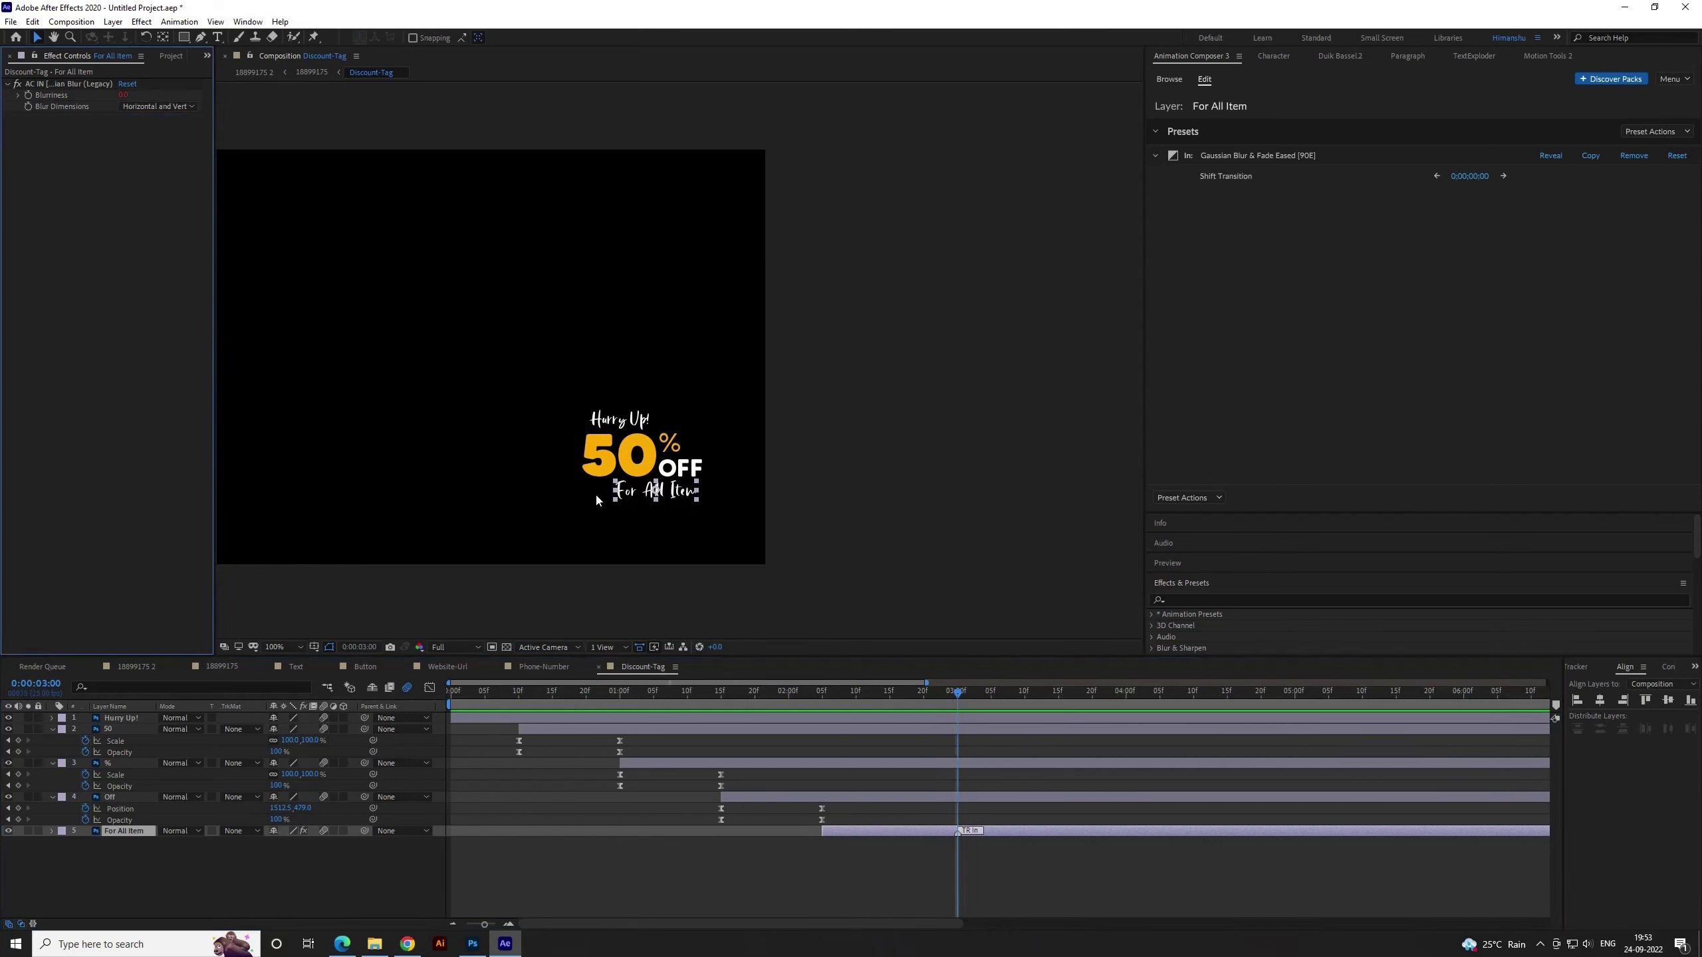
pyautogui.click(896, 829)
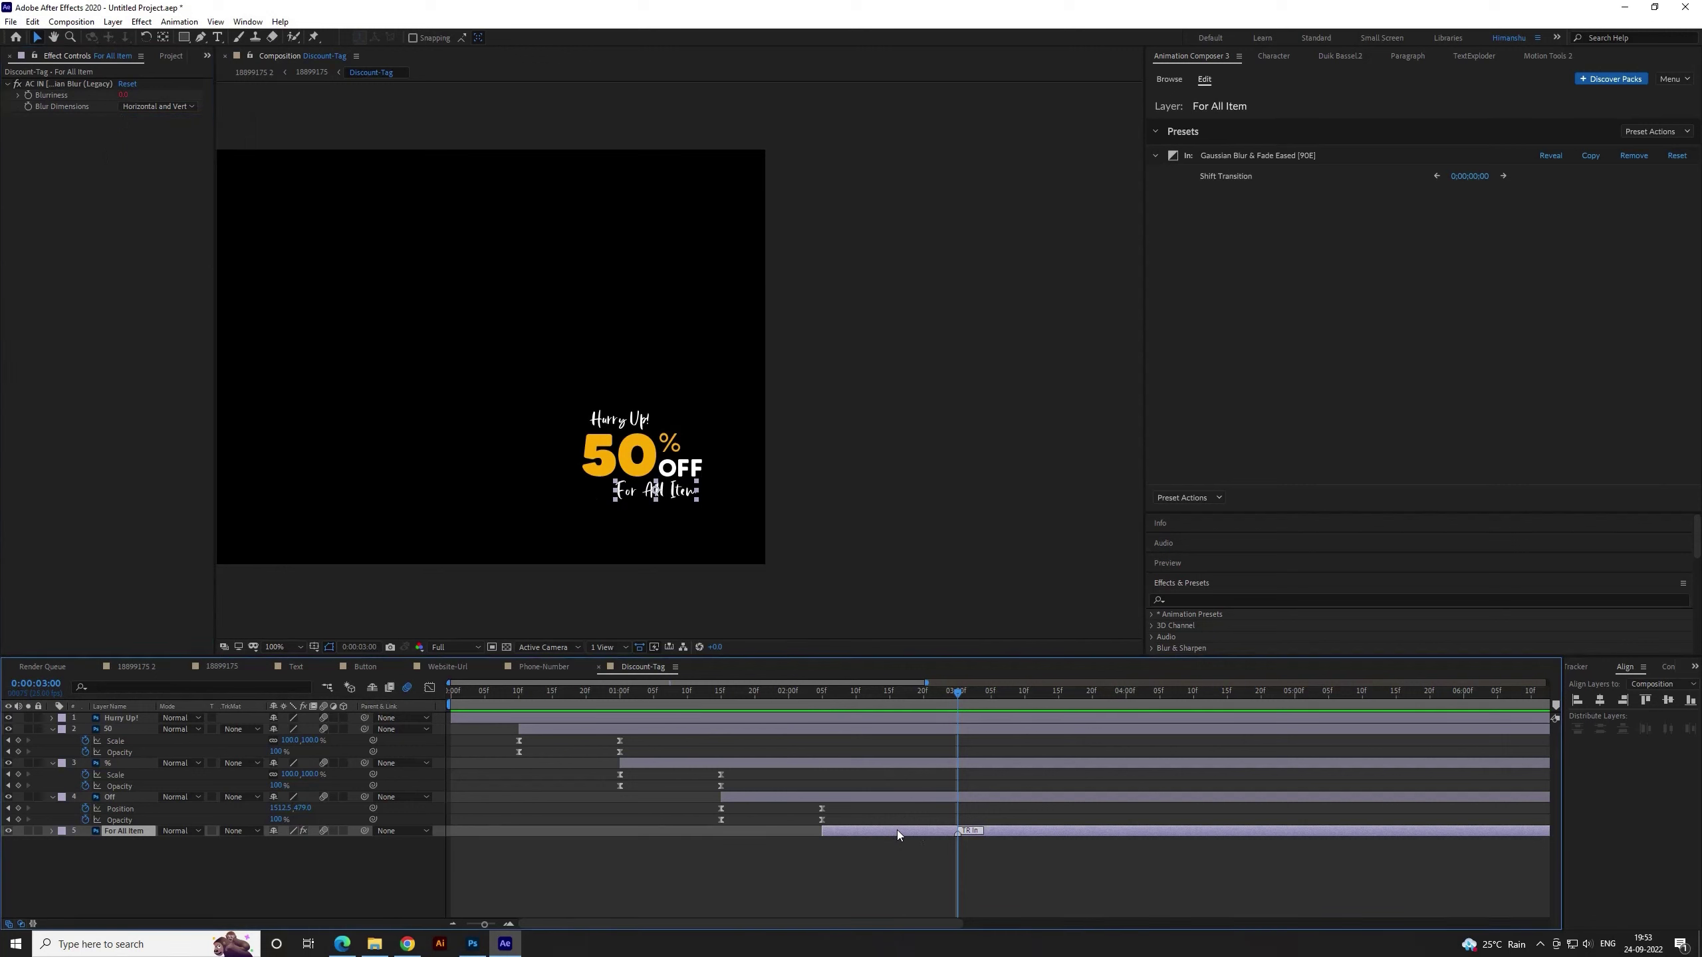
pyautogui.moveTo(968, 834); pyautogui.dragTo(1056, 834)
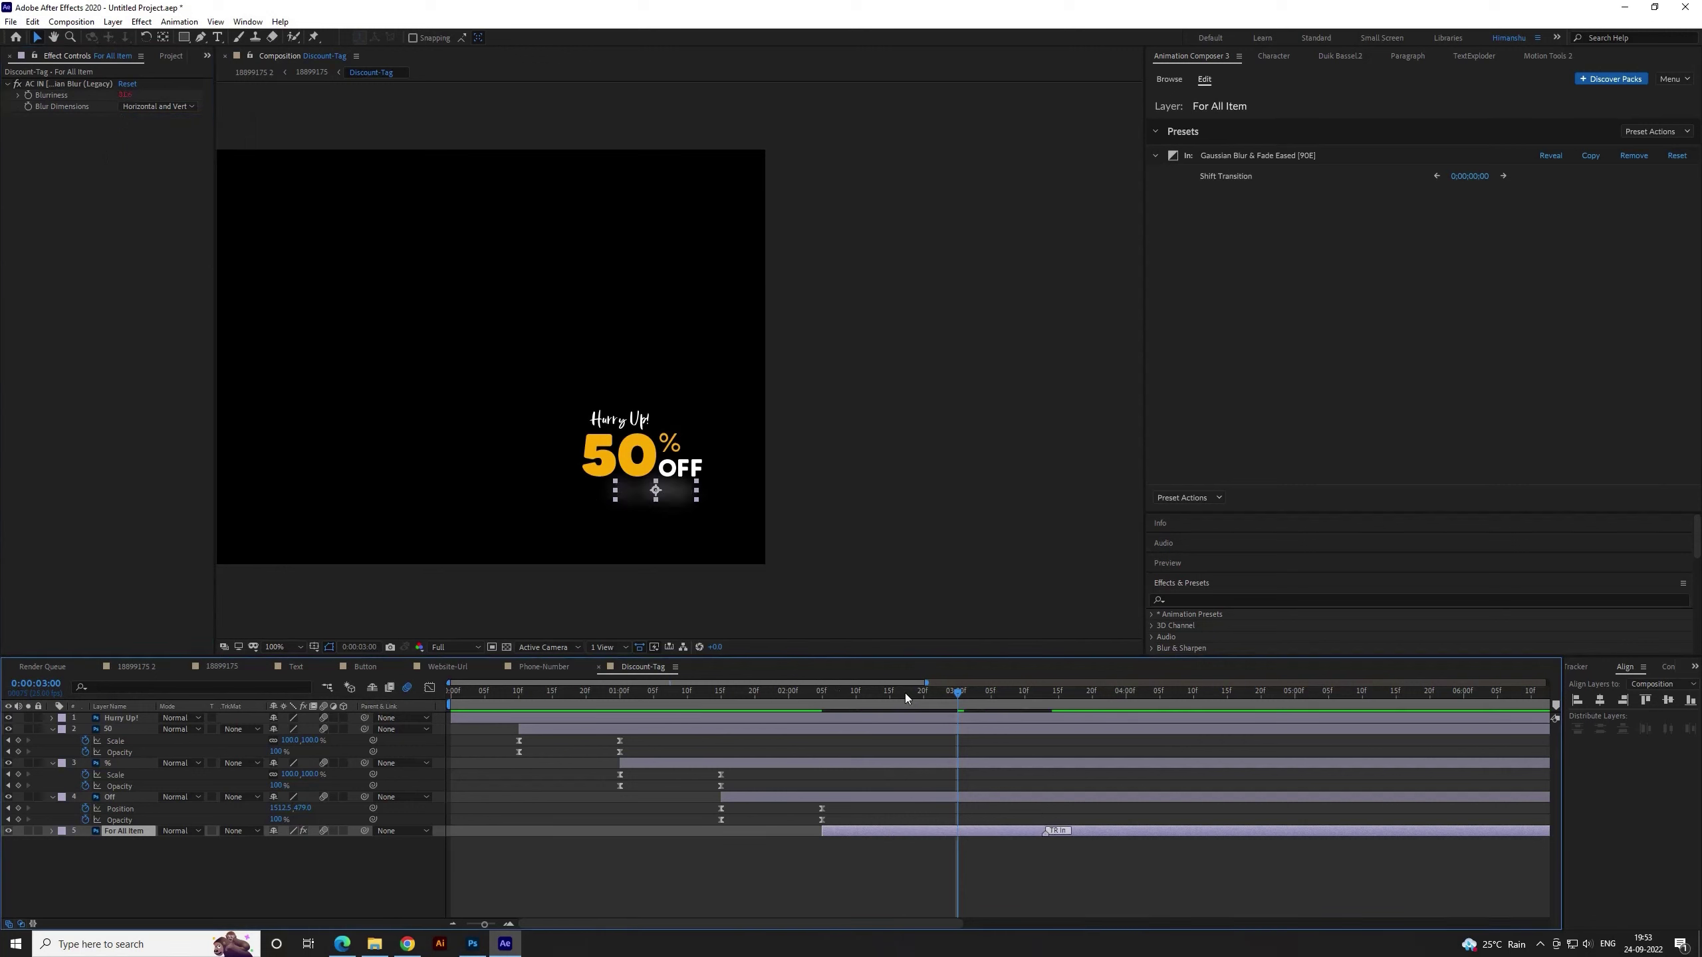
pyautogui.click(784, 689)
pyautogui.press('space')
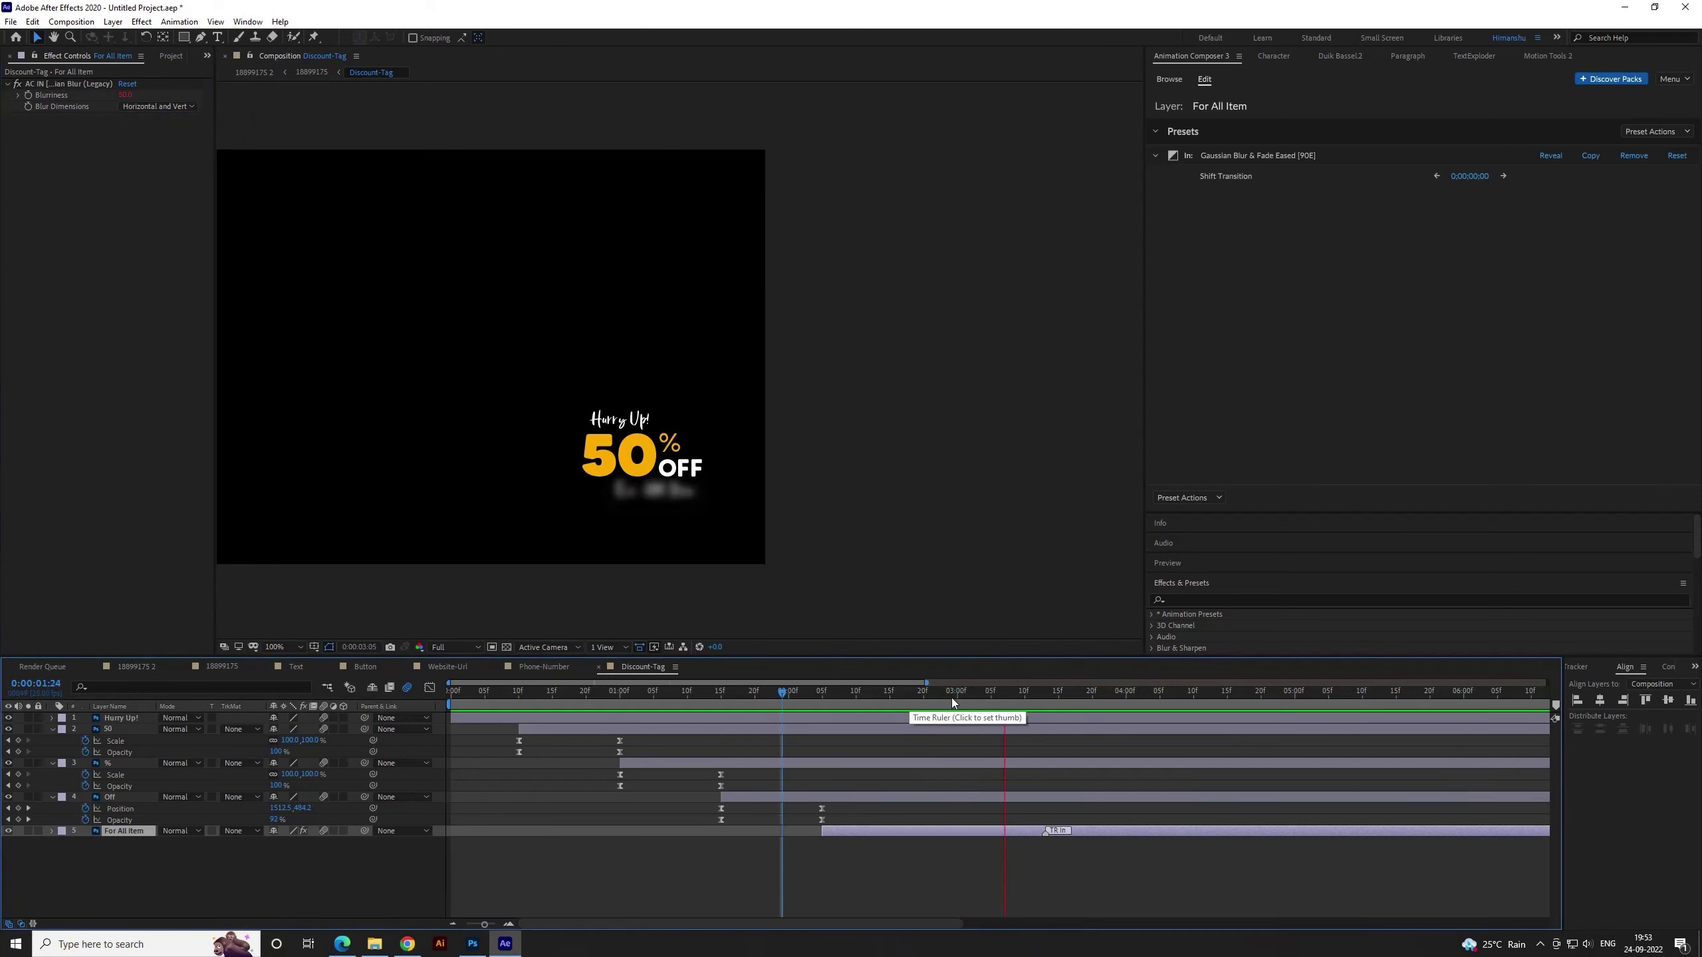
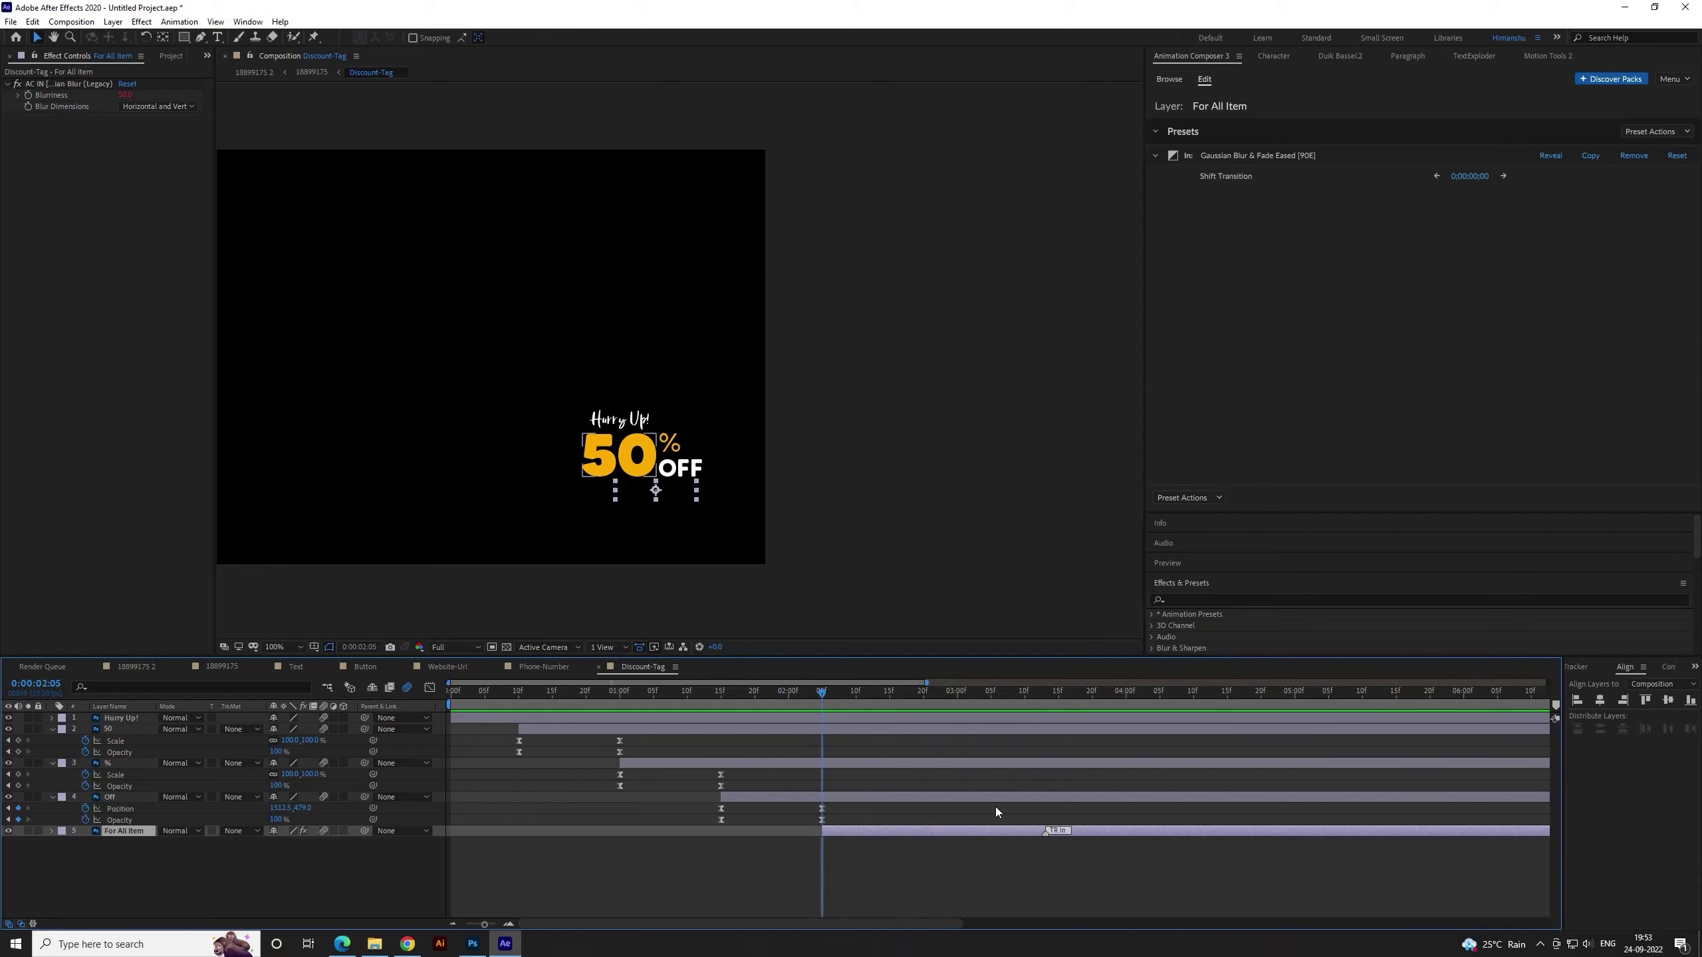
# Delay the For All Item text layer in Discount-Tag, previewing the tag animation before and after
pyautogui.press('space')
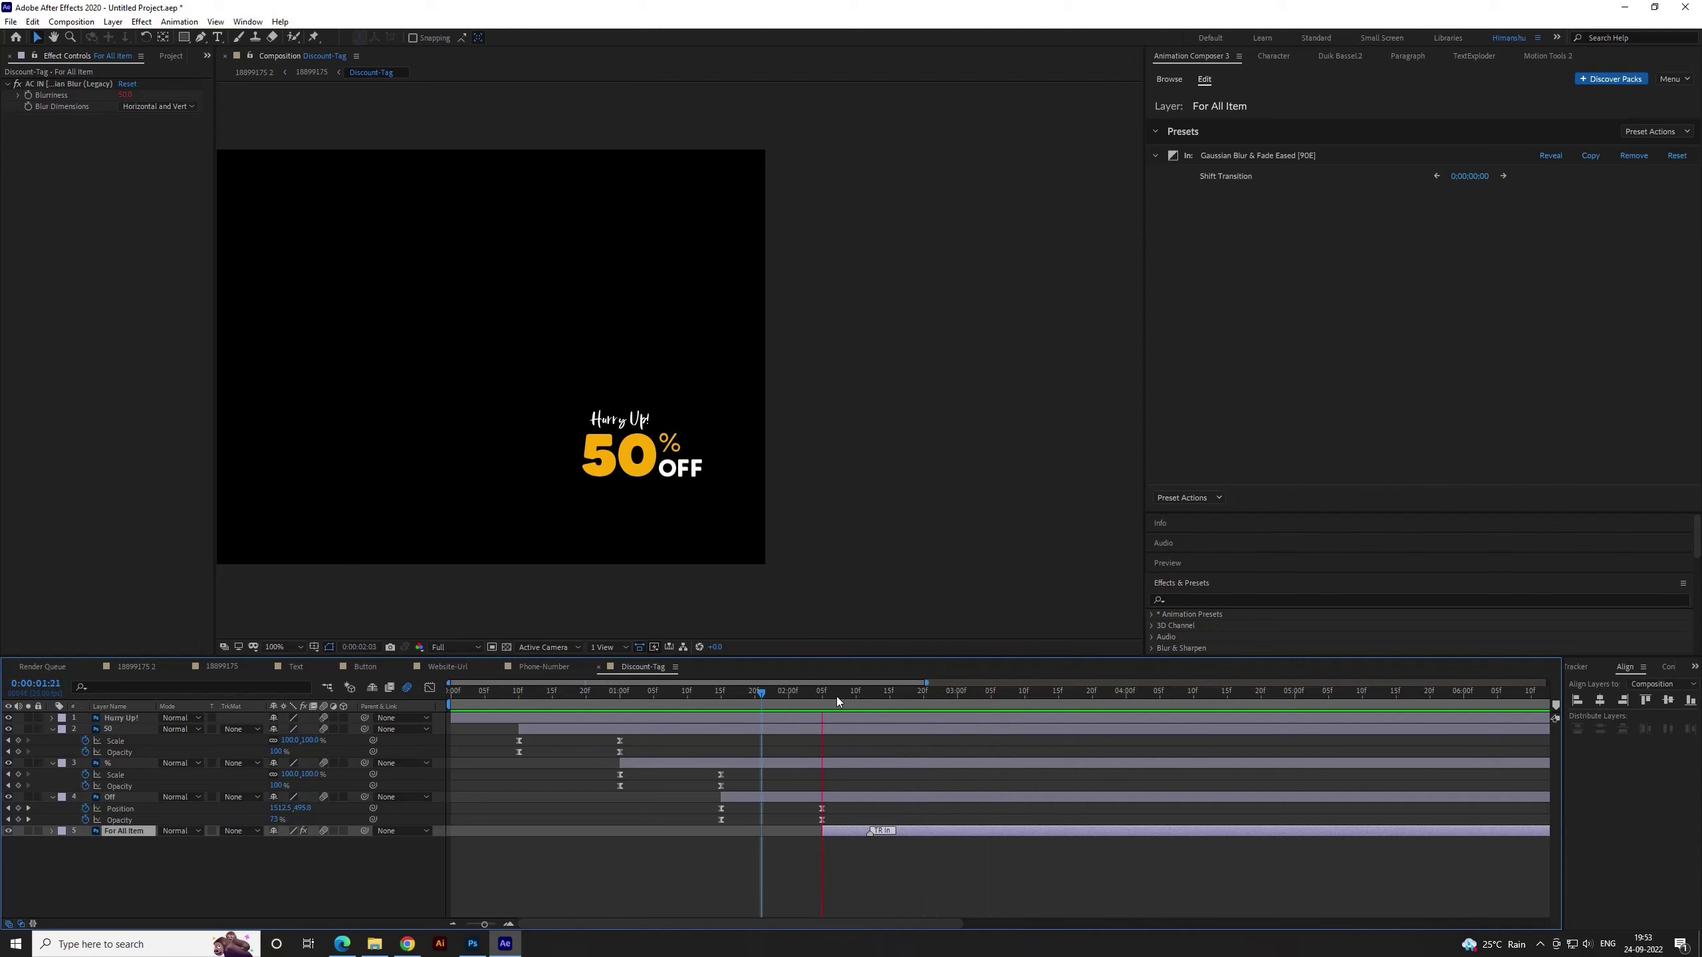
pyautogui.press('space')
pyautogui.moveTo(871, 833); pyautogui.dragTo(911, 834)
pyautogui.press('space')
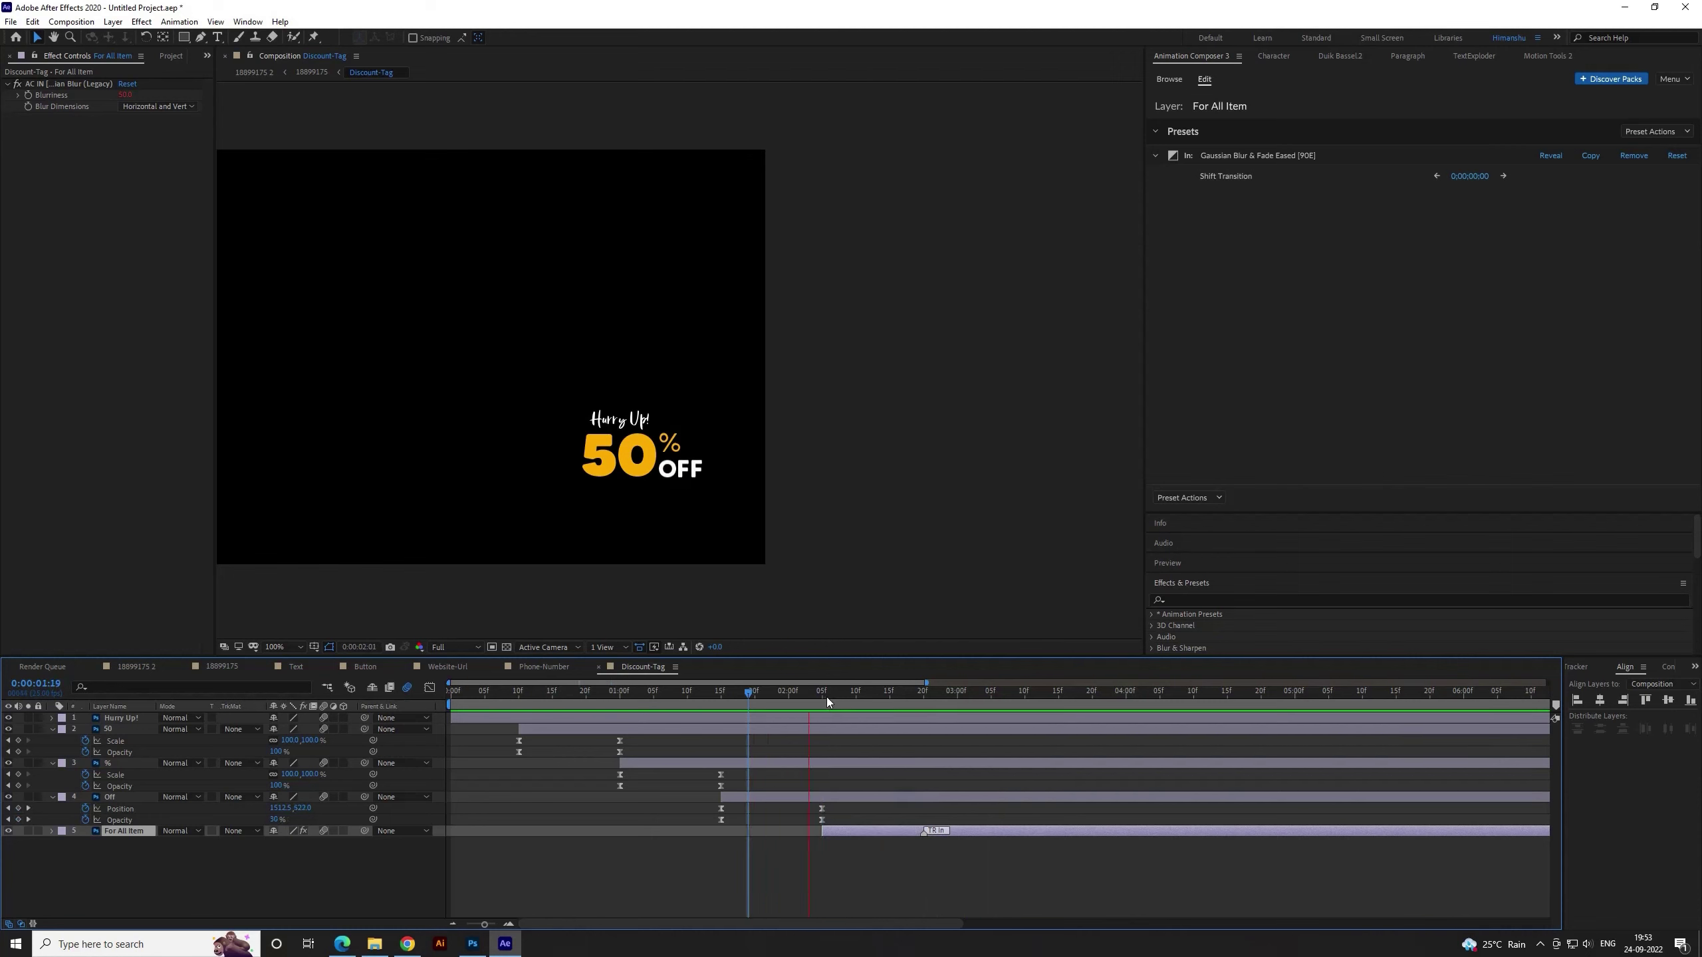
pyautogui.moveTo(827, 697); pyautogui.dragTo(450, 697)
pyautogui.click(318, 75)
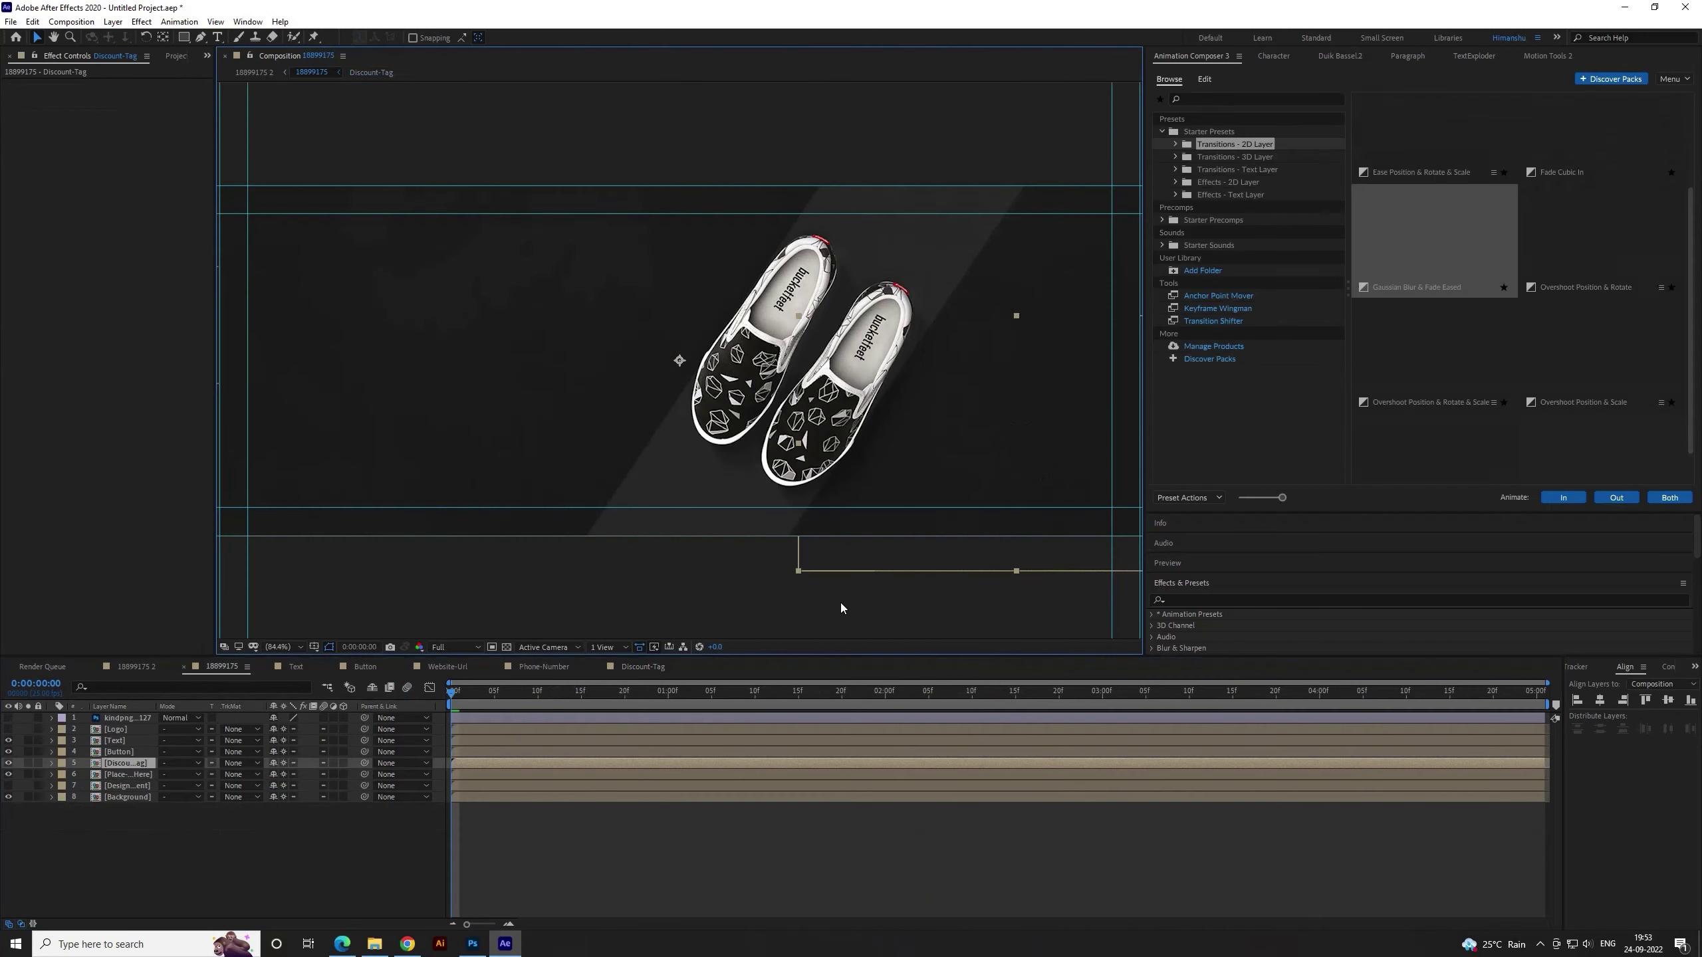
pyautogui.press('space')
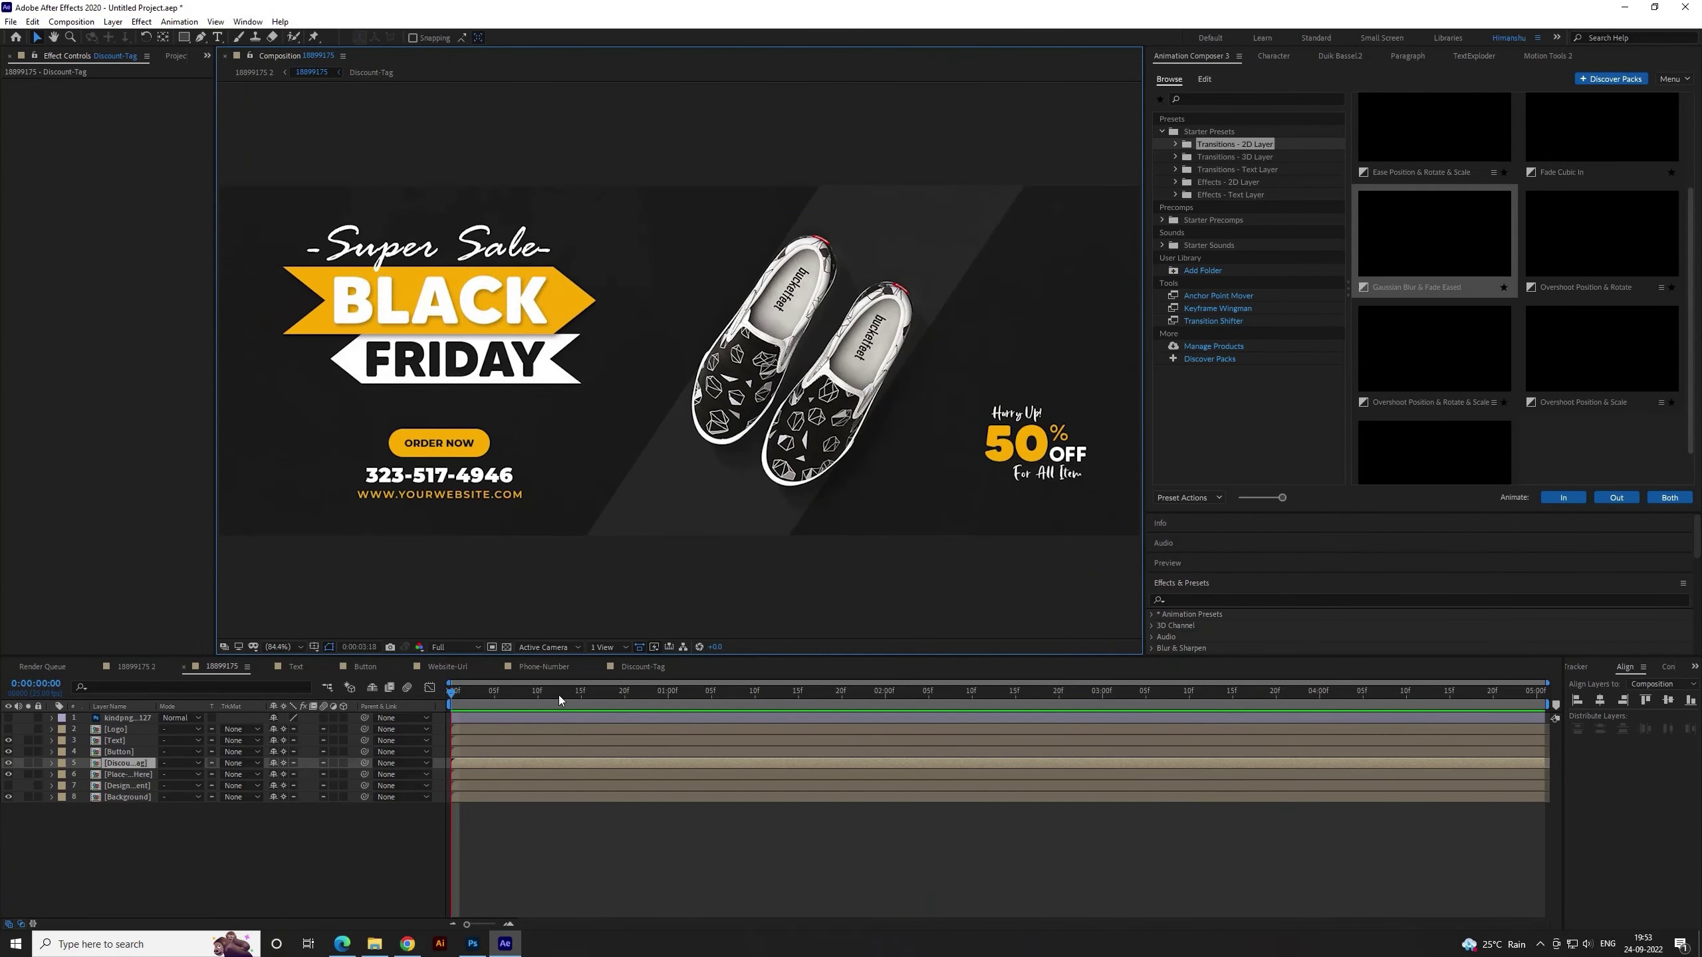
pyautogui.press('space')
pyautogui.press('space')
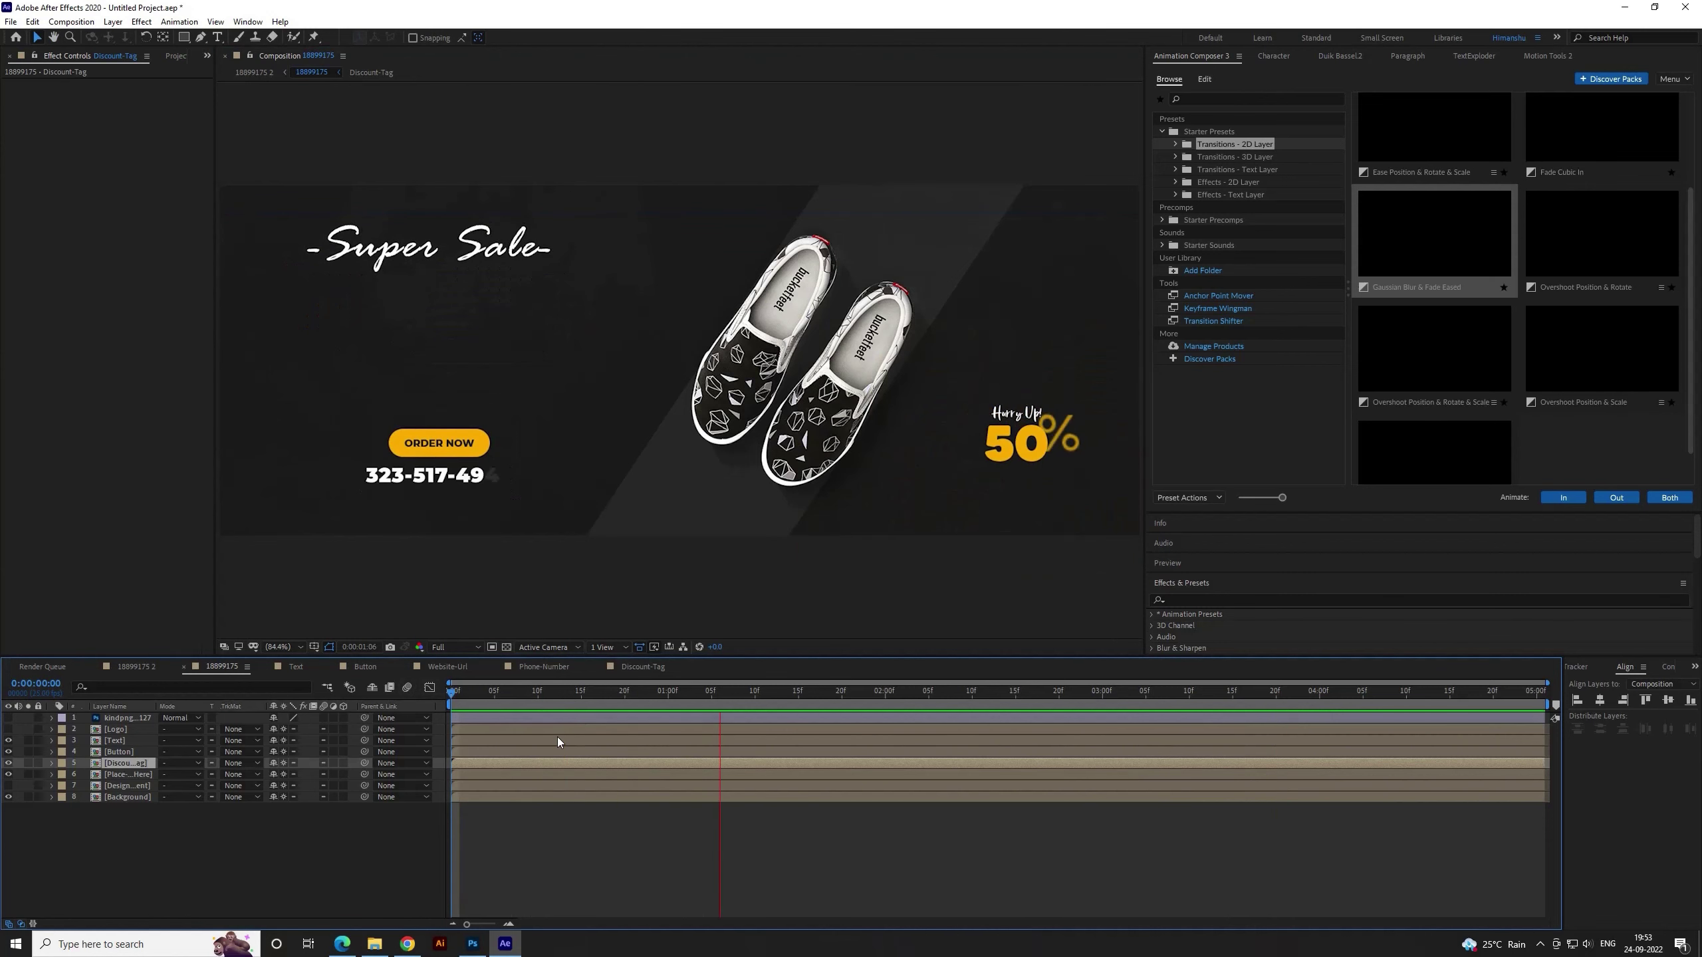
pyautogui.press('space')
pyautogui.doubleClick(117, 775)
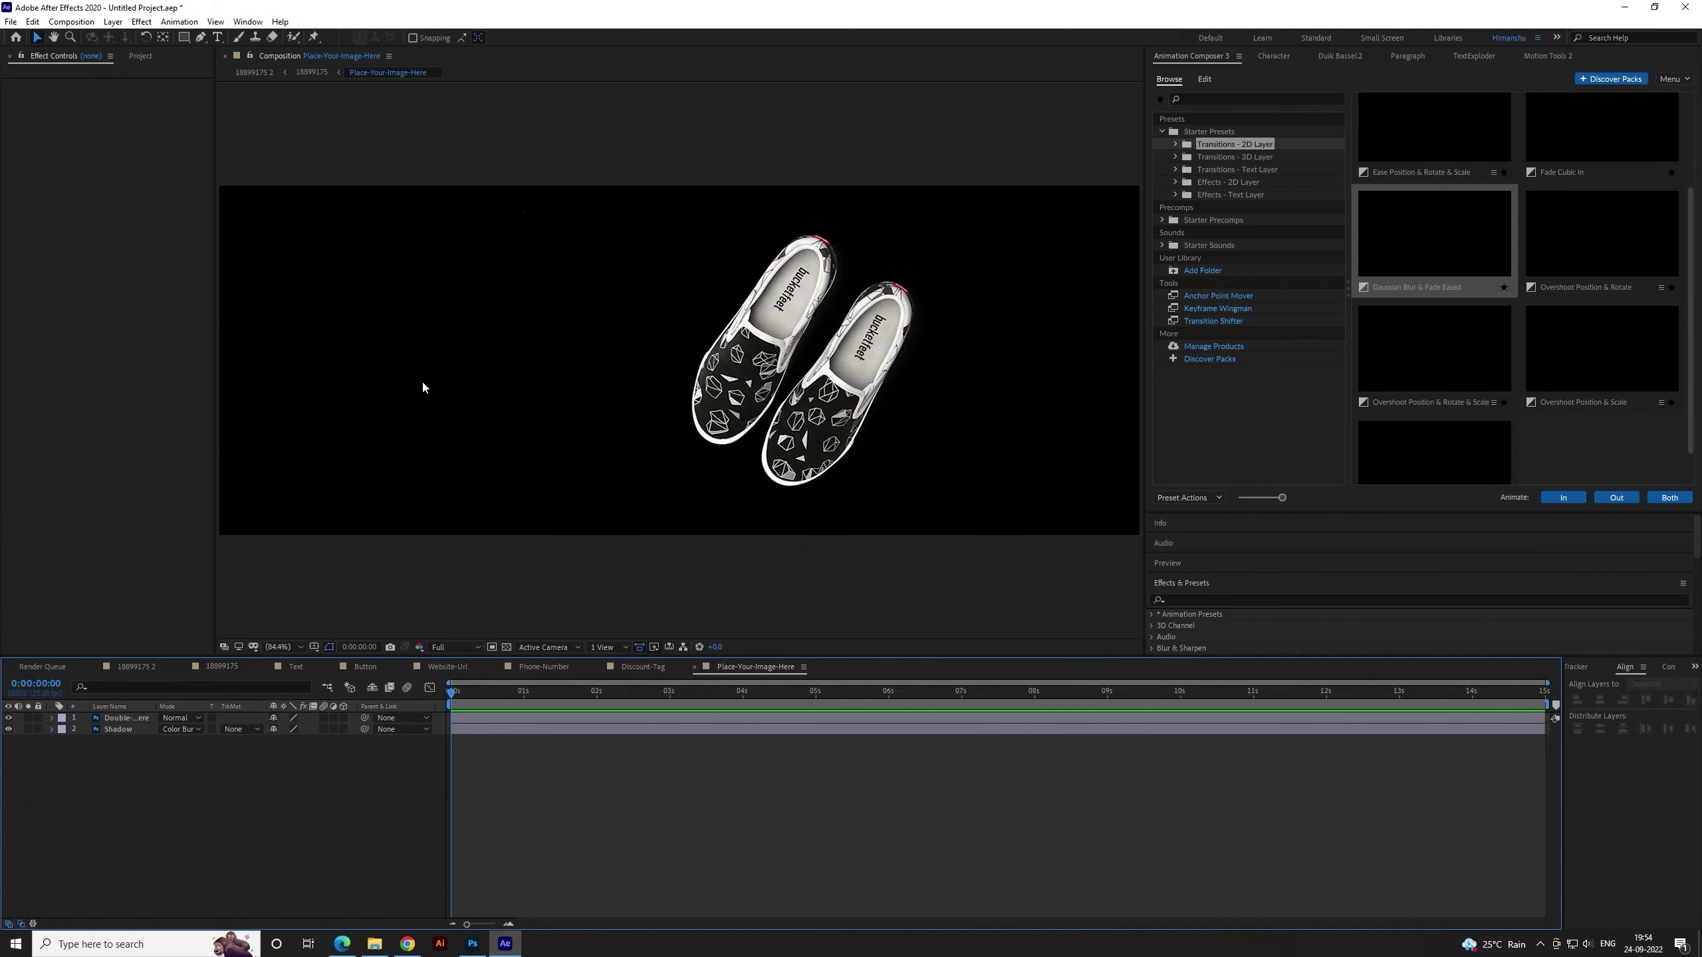
pyautogui.click(326, 77)
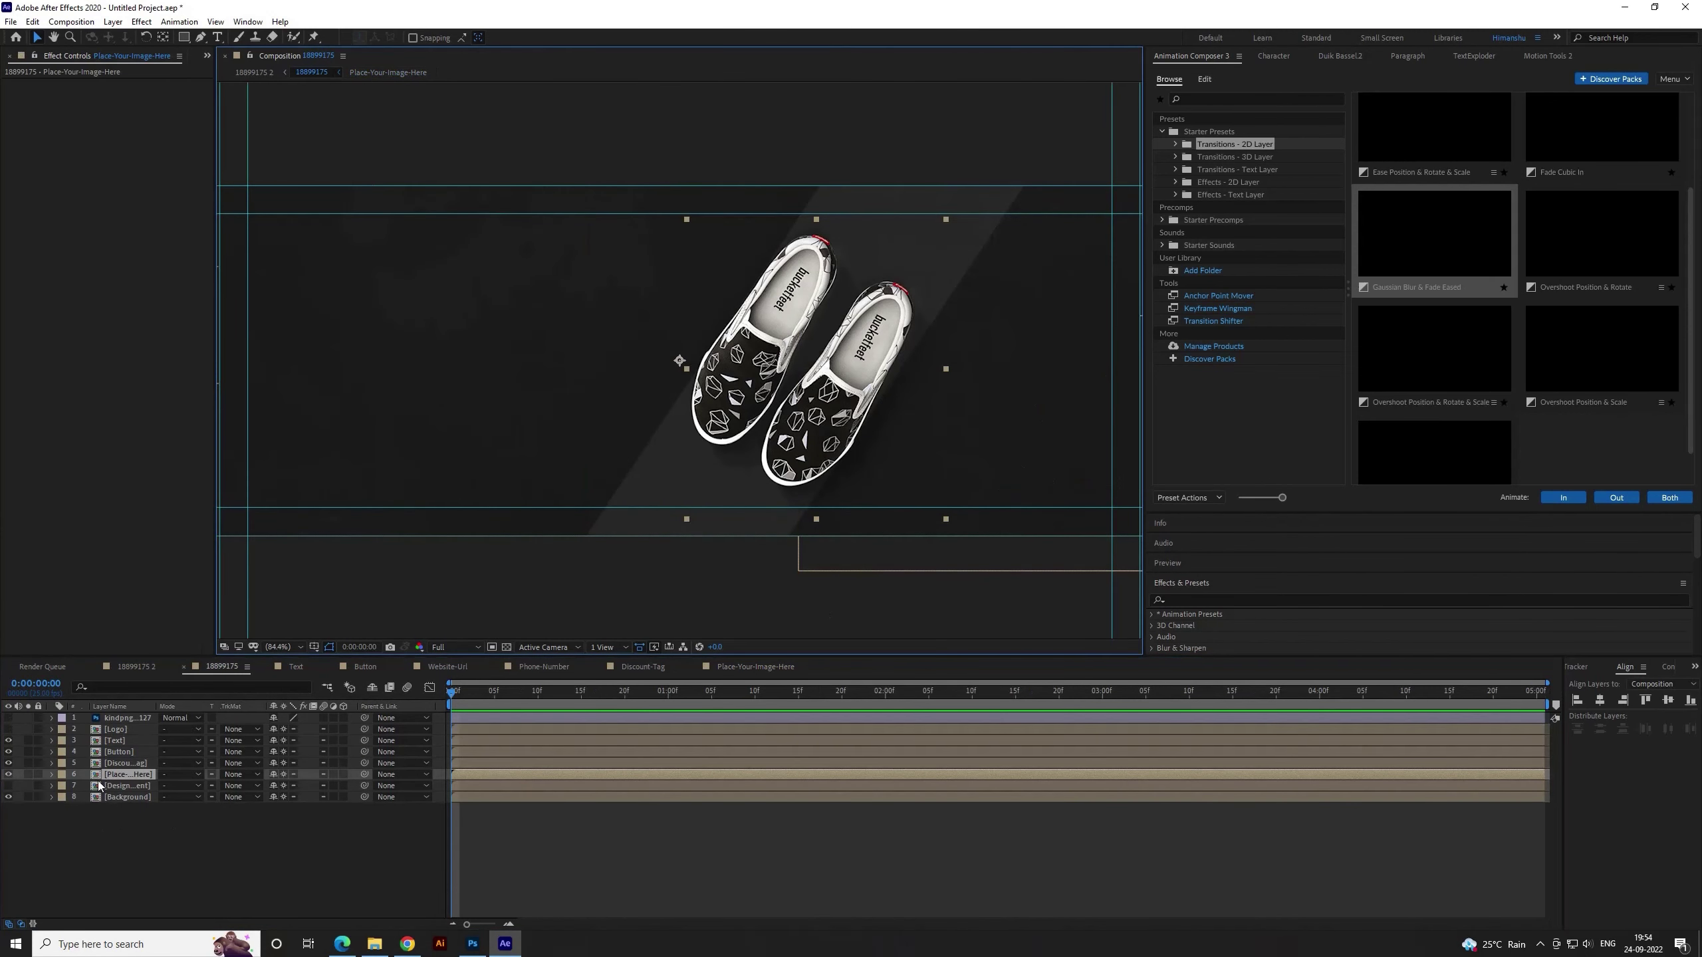
# Add Position keyframes on the shoe layer at 1 second and 4 seconds
pyautogui.press('p')
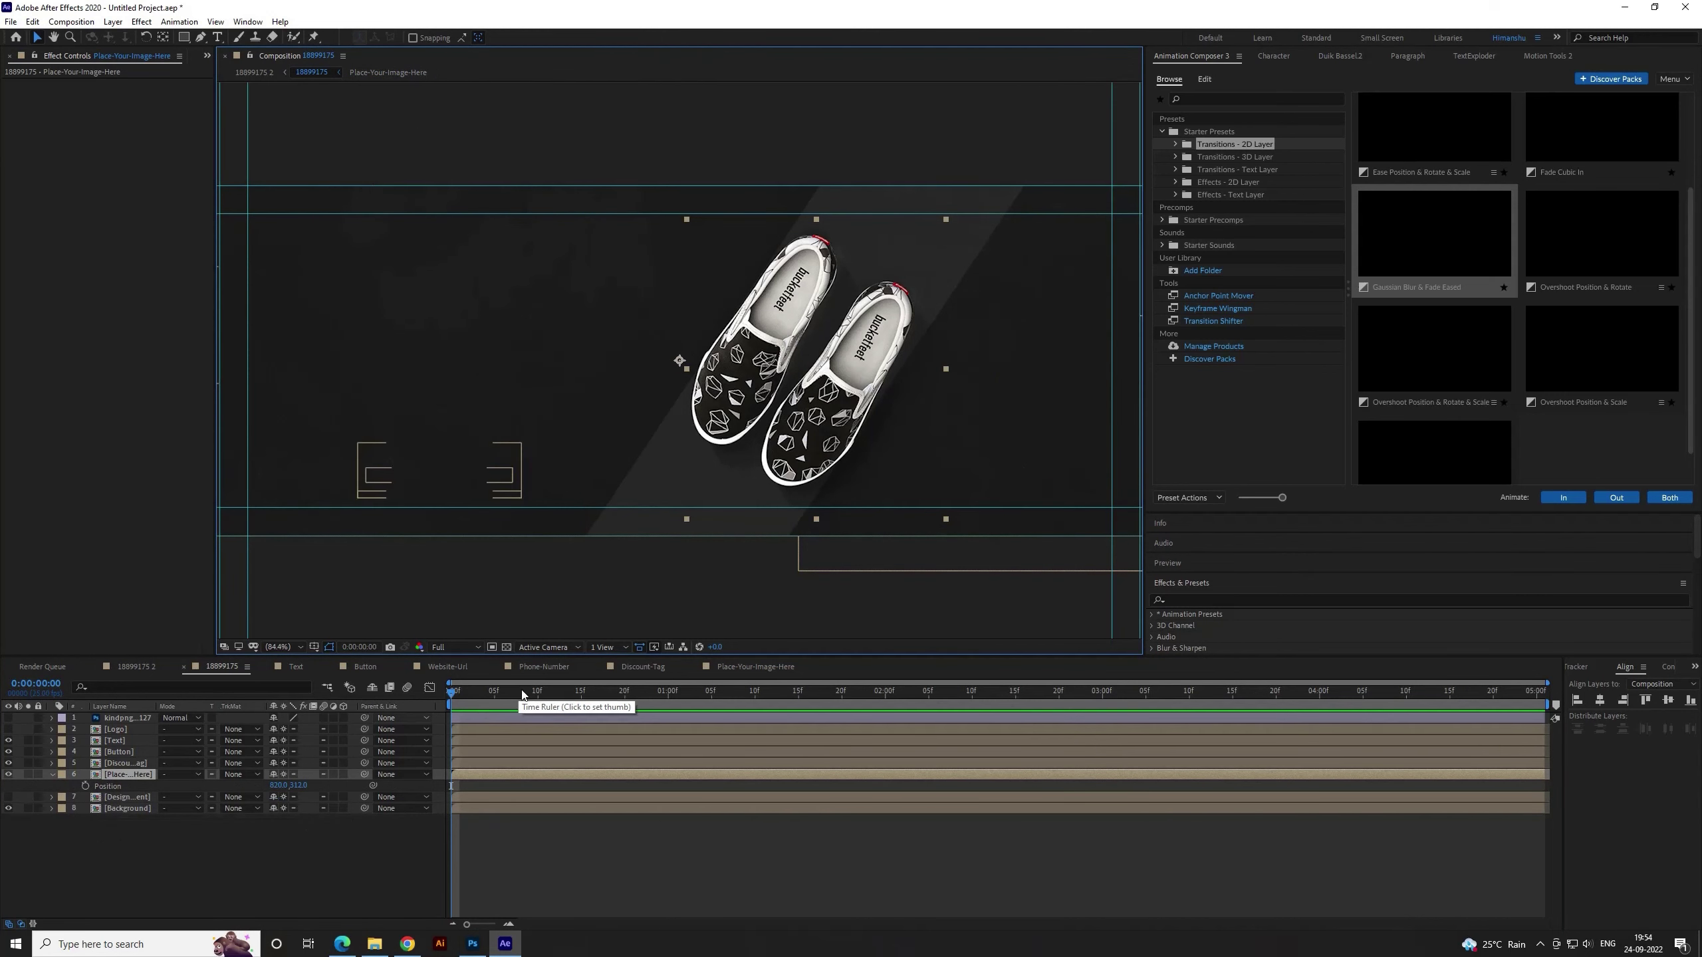
pyautogui.click(670, 706)
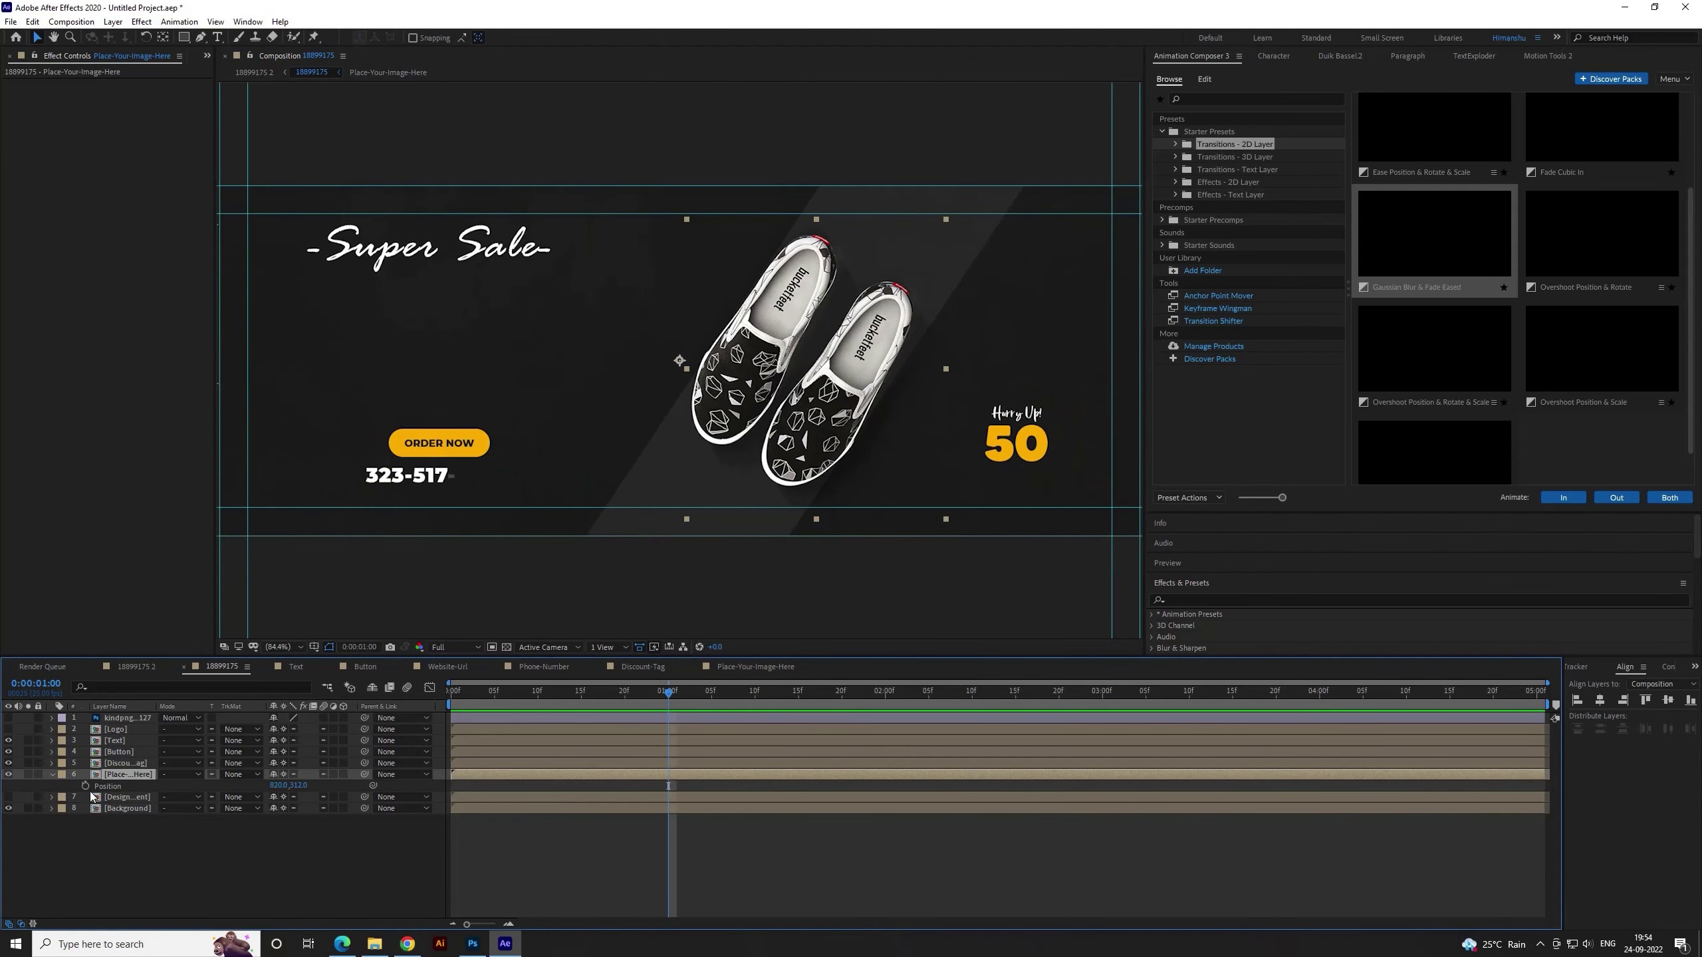
pyautogui.moveTo(846, 695); pyautogui.dragTo(1321, 695)
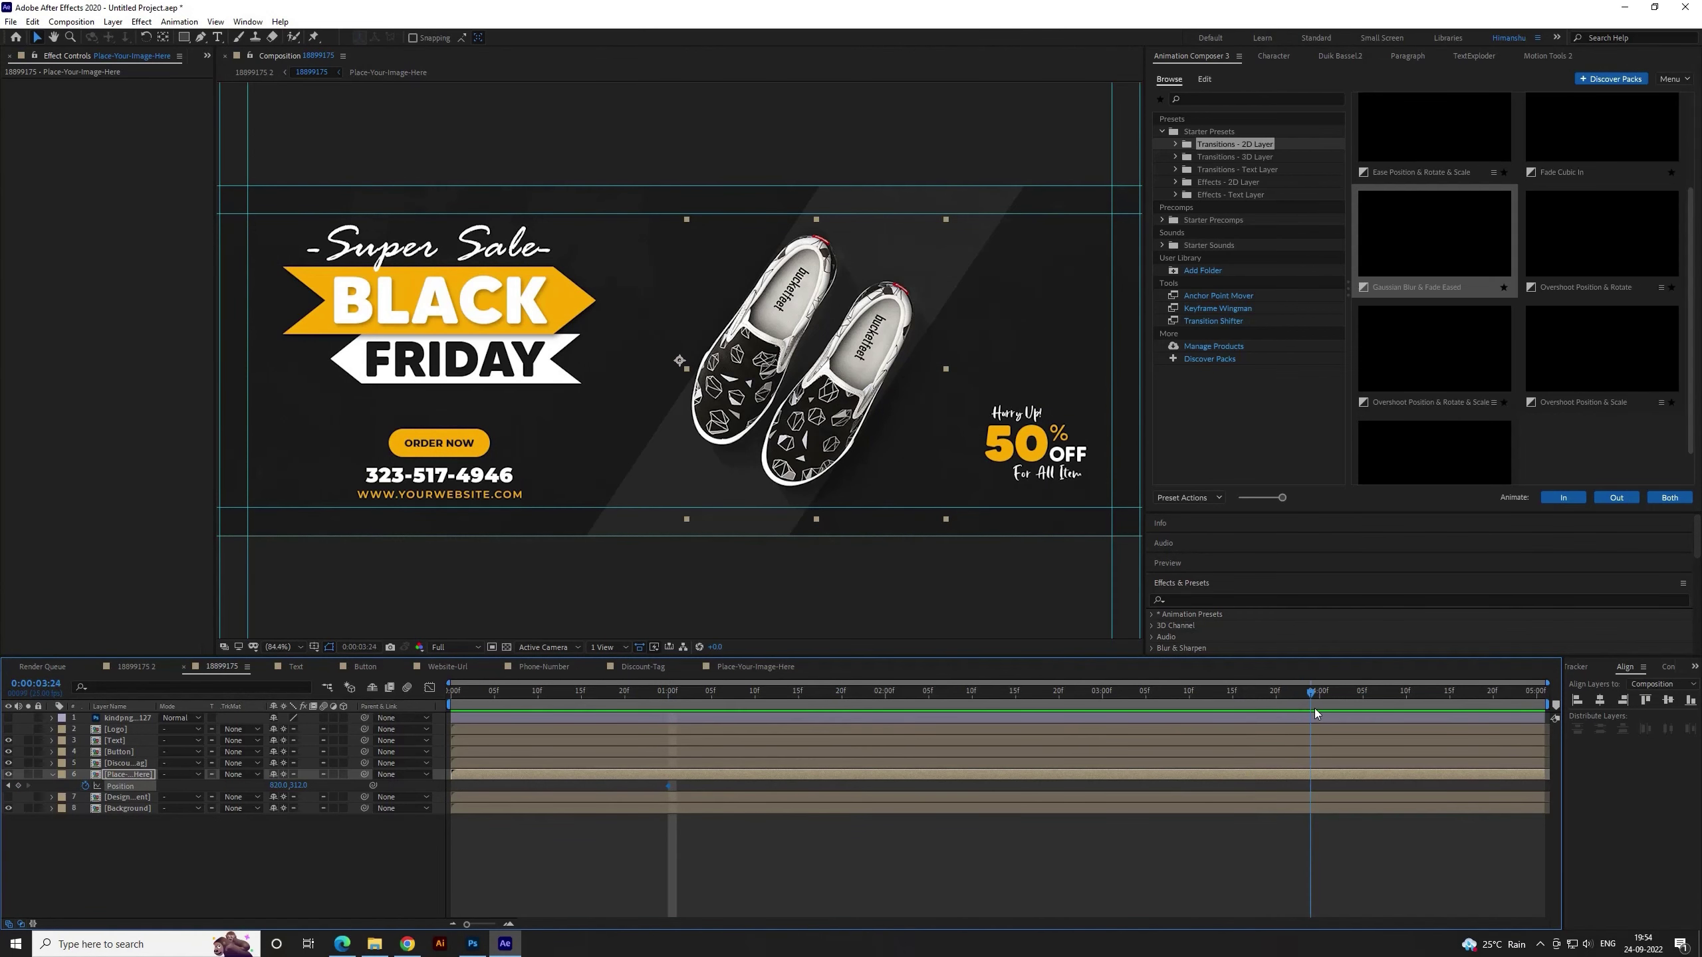
pyautogui.click(8, 787)
# At 1 second, move the shoe up and right off the frame, then select both keyframes
pyautogui.scroll(-2, 766, 407)
pyautogui.moveTo(792, 405); pyautogui.dragTo(898, 248)
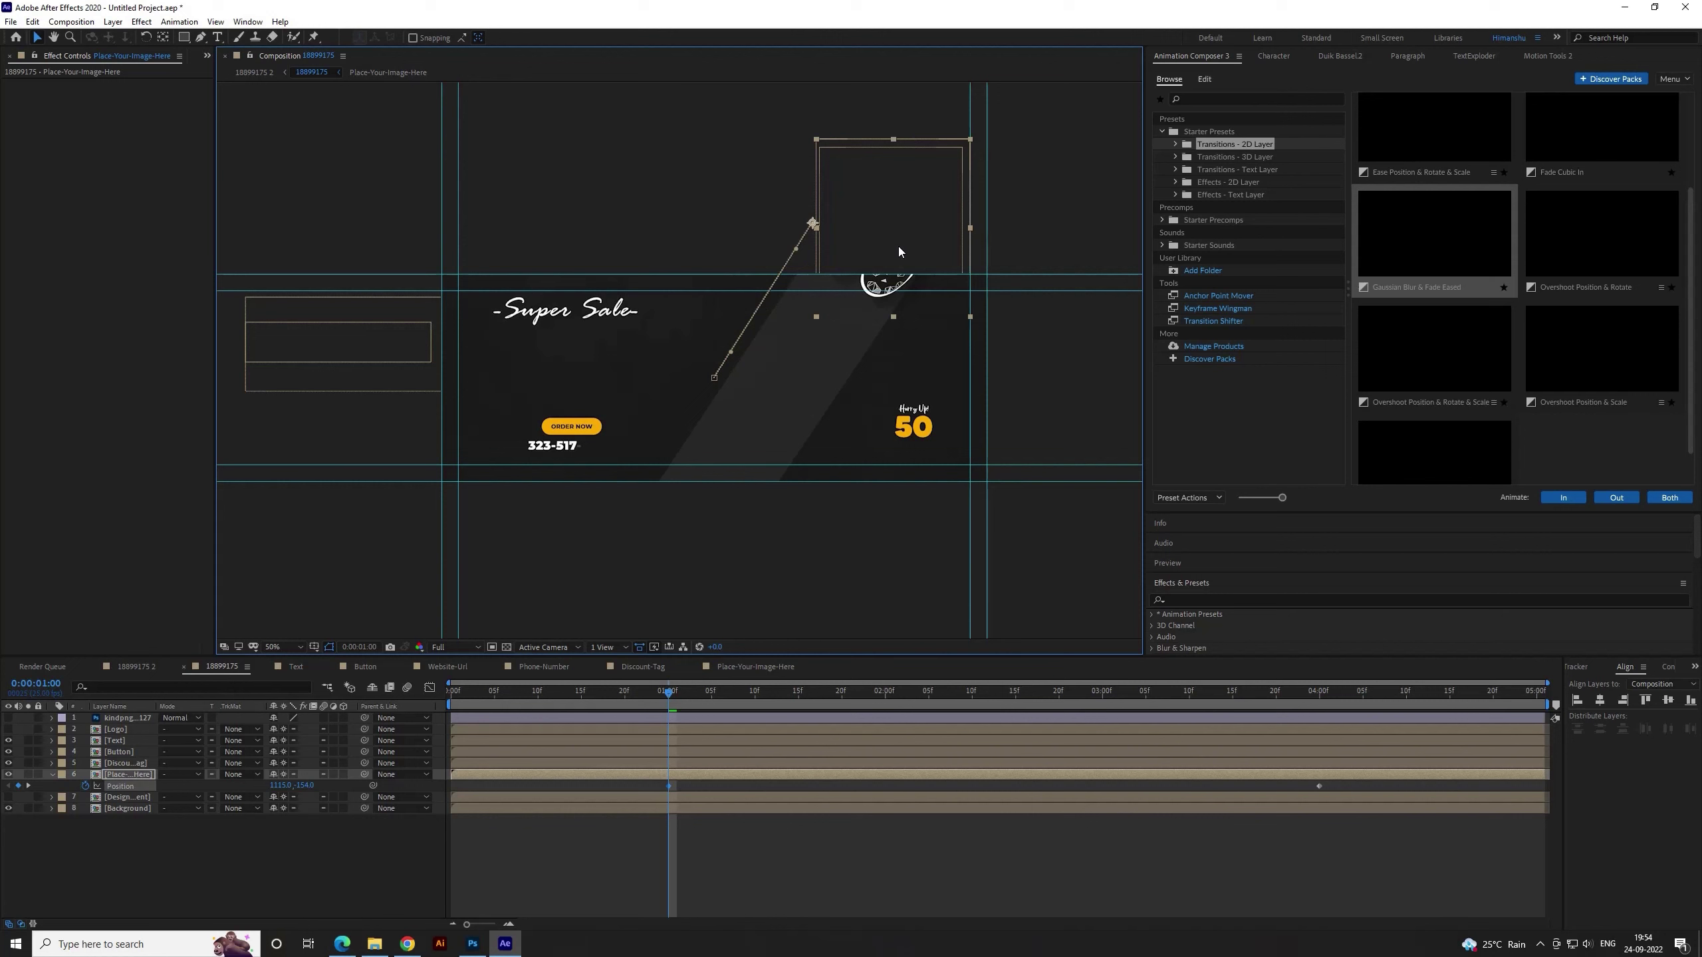
pyautogui.press('Right')
pyautogui.press('Right')
pyautogui.press('Right')
pyautogui.hotkey('shift', 'Up')
pyautogui.hotkey('shift', 'Up')
pyautogui.hotkey('shift', 'Up')
pyautogui.hotkey('shift', 'Up')
pyautogui.hotkey('shift', 'Right')
pyautogui.hotkey('shift', 'Right')
pyautogui.hotkey('shift', 'Right')
pyautogui.hotkey('shift', 'Up')
pyautogui.hotkey('shift', 'Up')
pyautogui.hotkey('shift', 'Right')
pyautogui.hotkey('shift', 'Right')
pyautogui.hotkey('shift', 'Up')
pyautogui.hotkey('shift', 'Up')
pyautogui.hotkey('shift', 'Right')
pyautogui.hotkey('shift', 'Right')
pyautogui.hotkey('shift', 'Up')
pyautogui.hotkey('shift', 'Up')
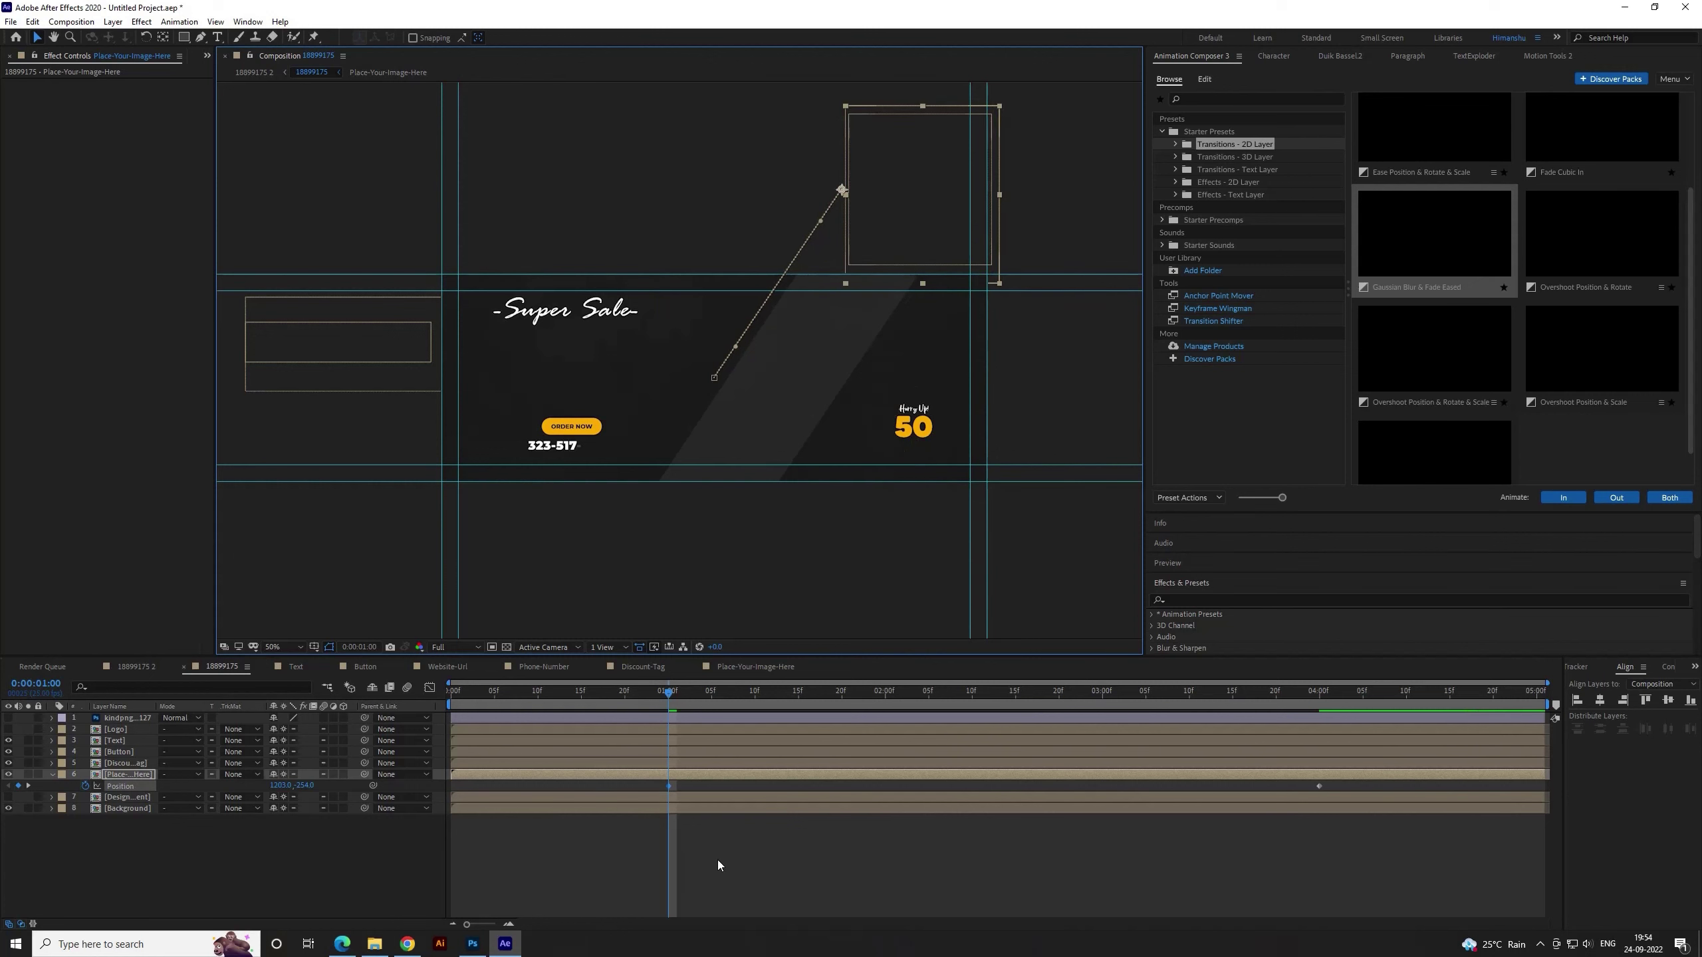
pyautogui.moveTo(642, 782); pyautogui.dragTo(1420, 803)
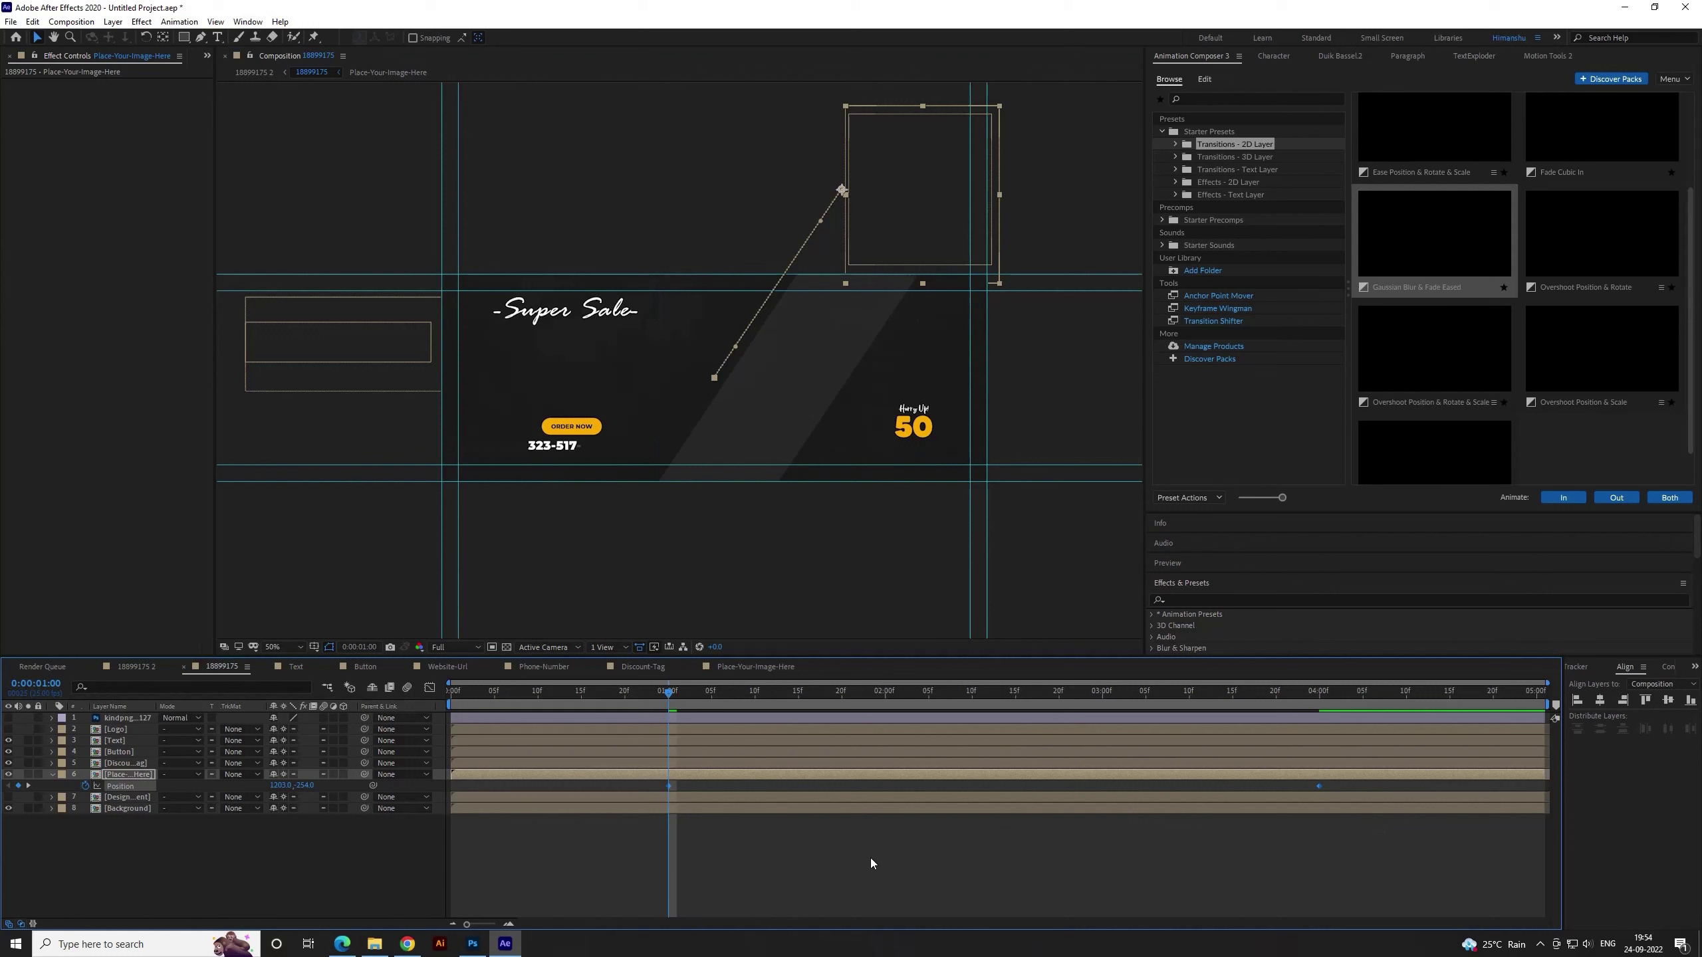
# Apply Keyframe Assistant > Easy Ease to both shoe Position keyframes
pyautogui.rightClick(671, 787)
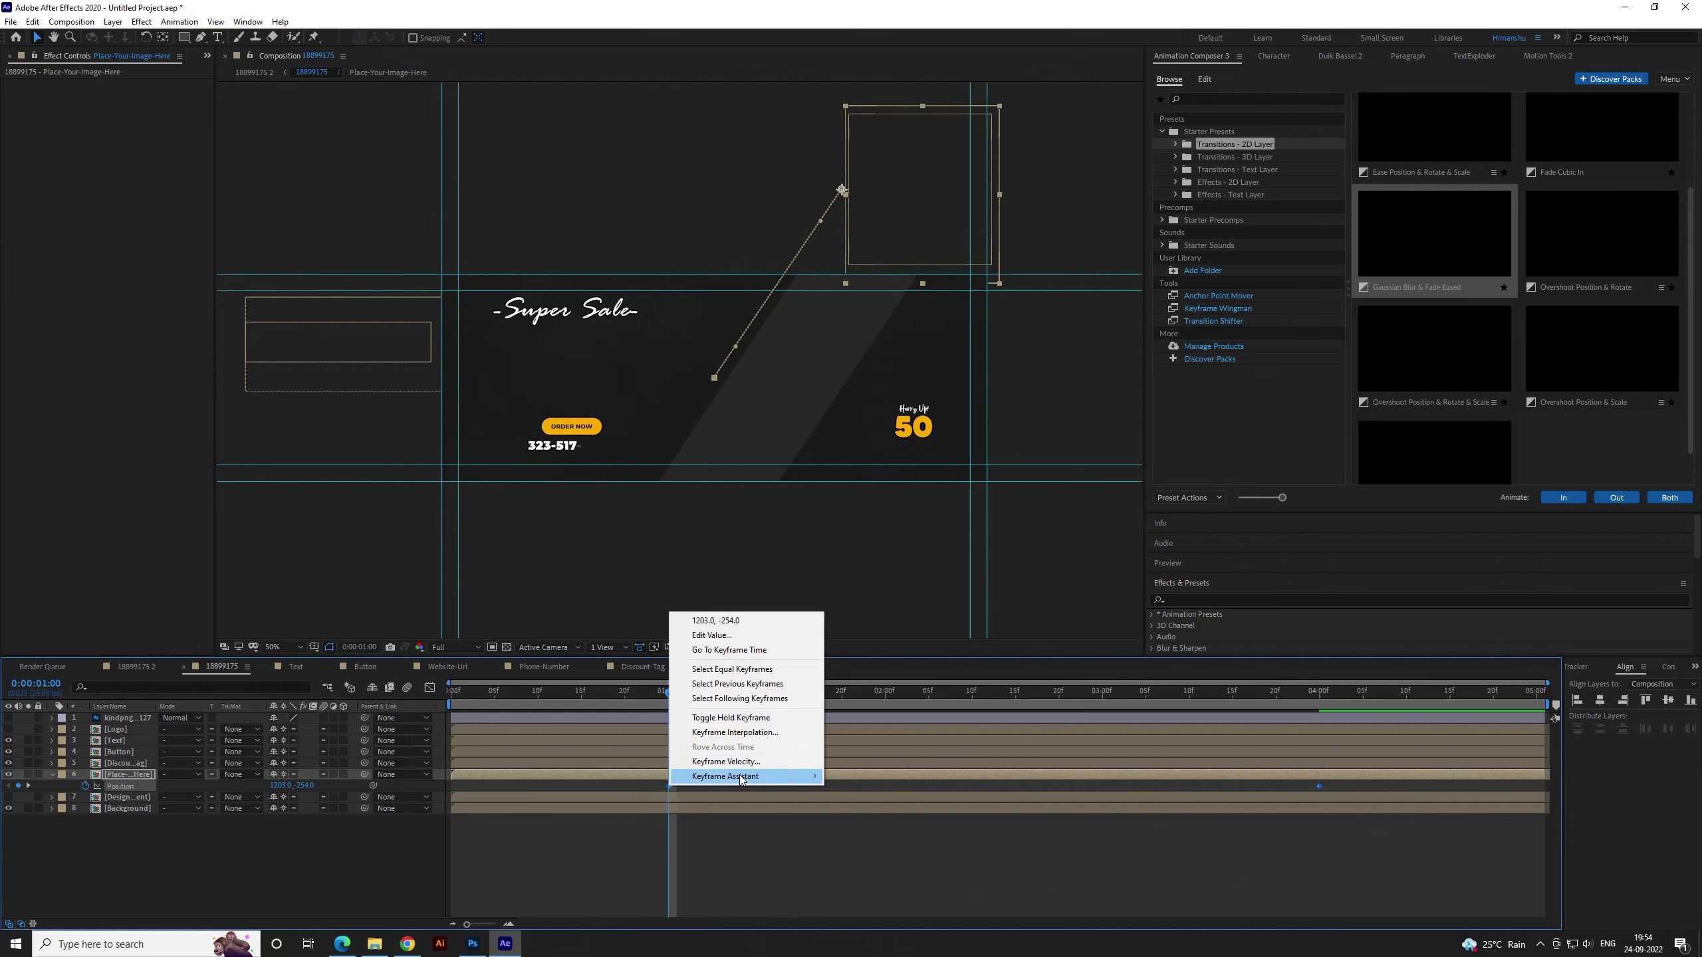
pyautogui.moveTo(740, 776)
pyautogui.click(872, 825)
pyautogui.moveTo(668, 691); pyautogui.dragTo(453, 690)
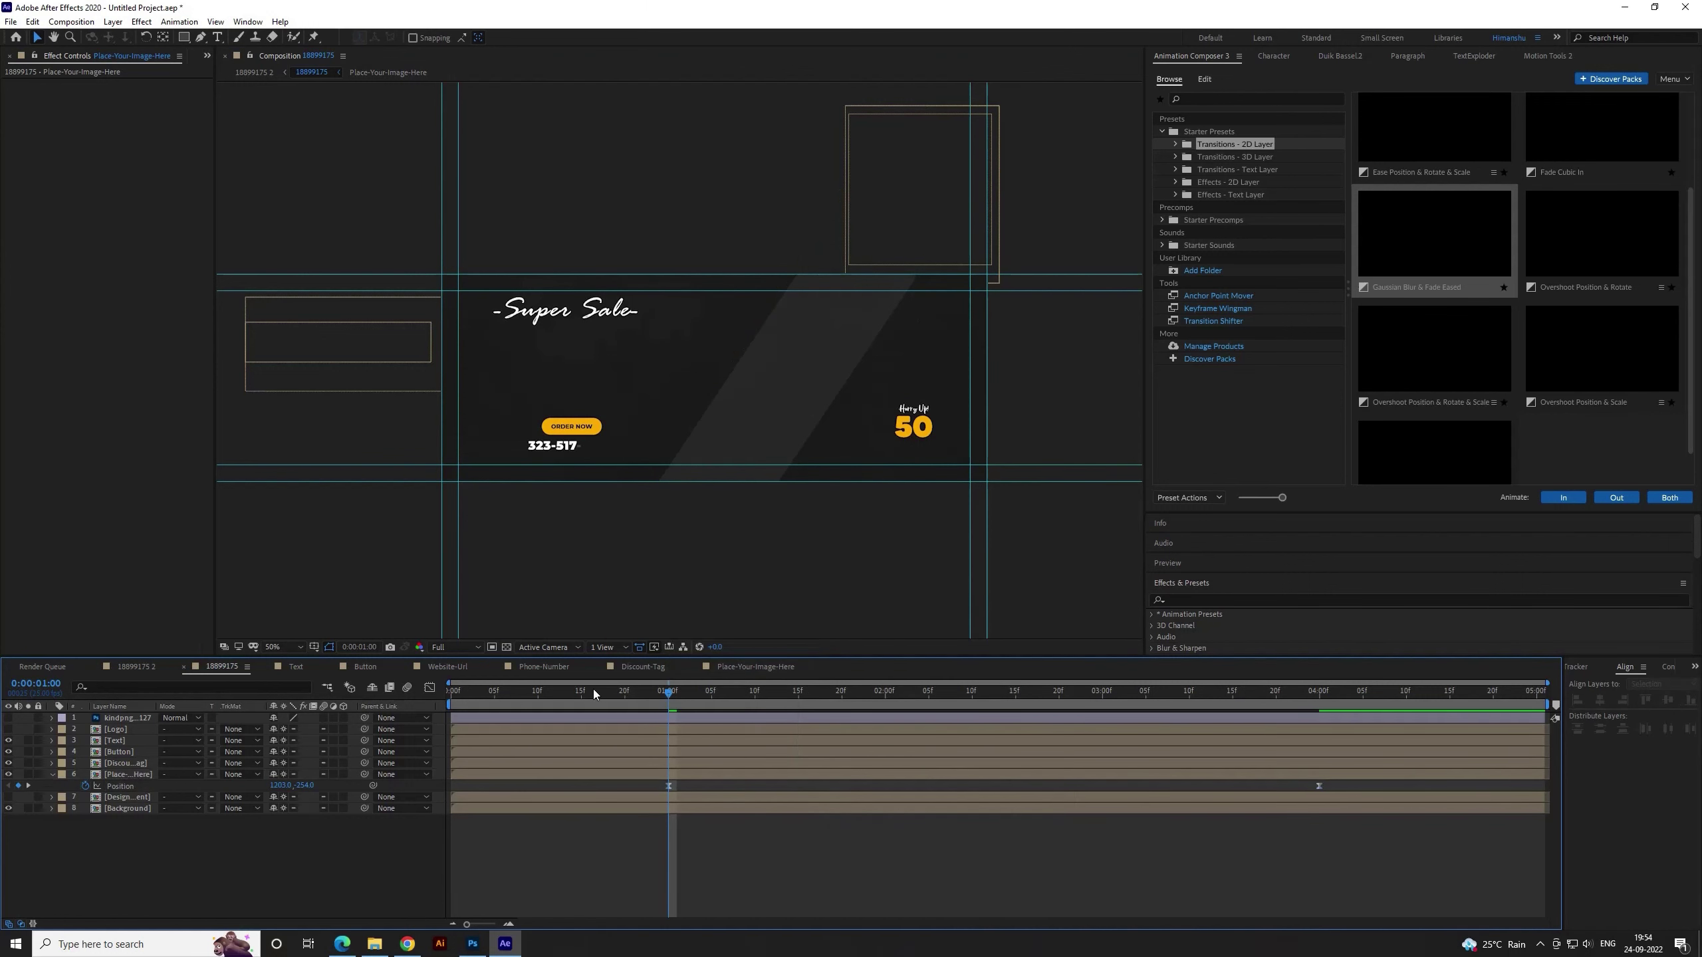
pyautogui.click(668, 695)
pyautogui.moveTo(690, 785); pyautogui.dragTo(1344, 785)
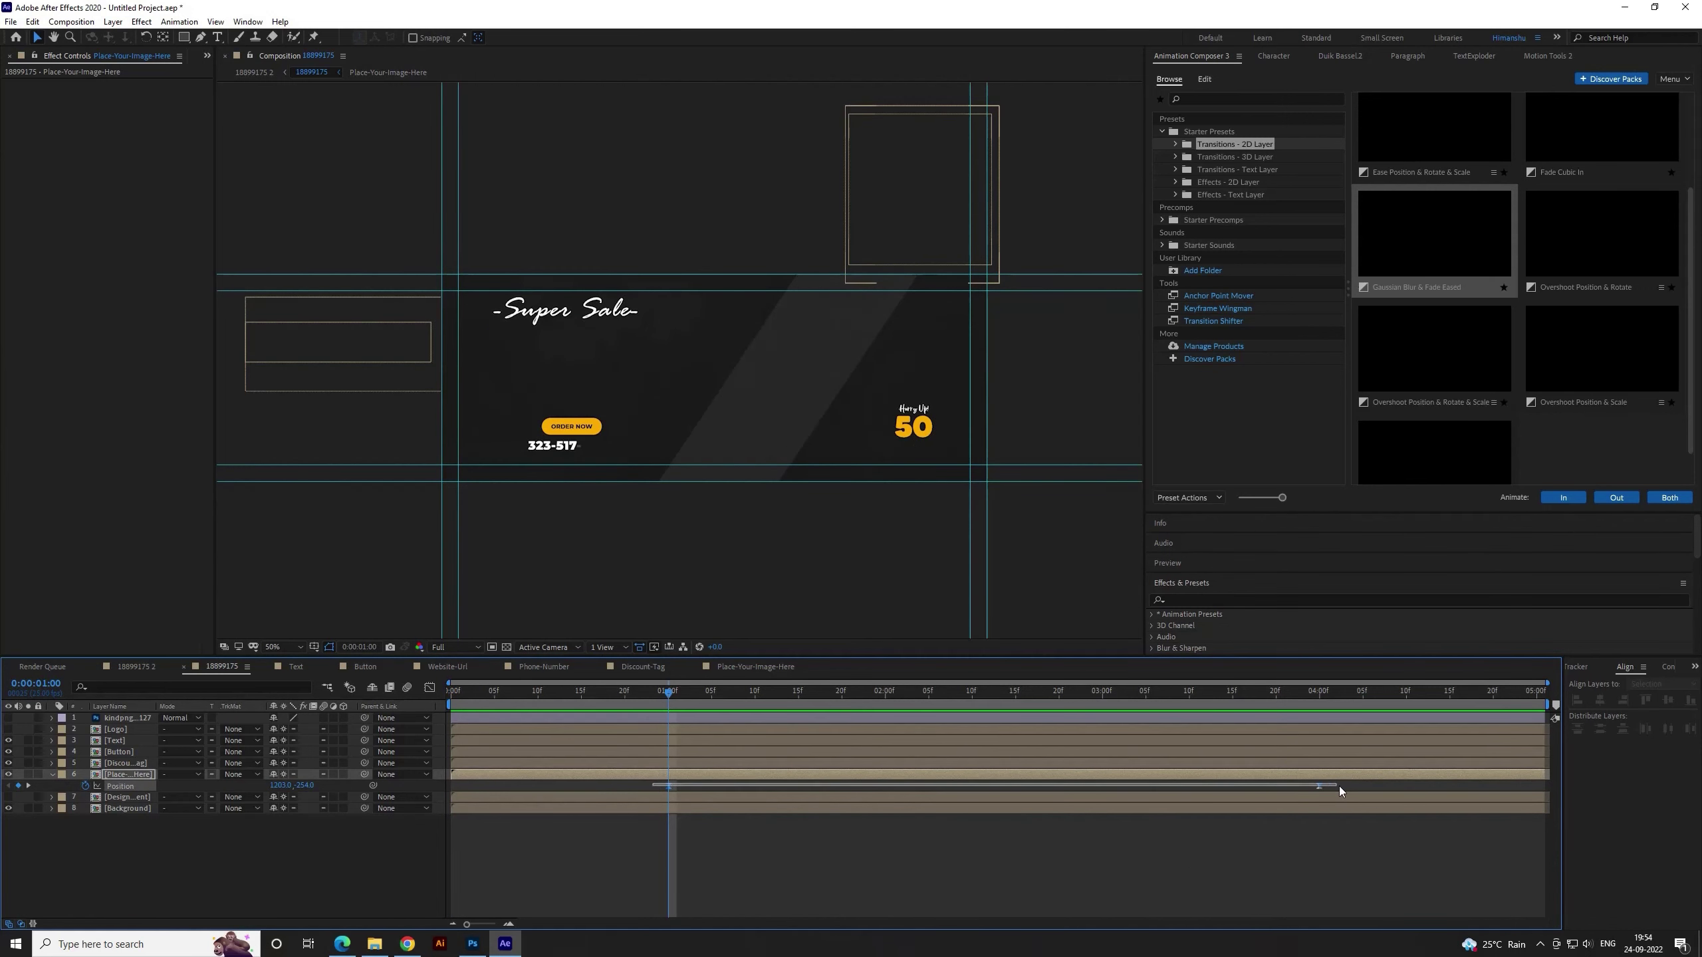
# In the speed graph, drag the final keyframe's influence handle far left, previewing the longer landing
pyautogui.click(429, 687)
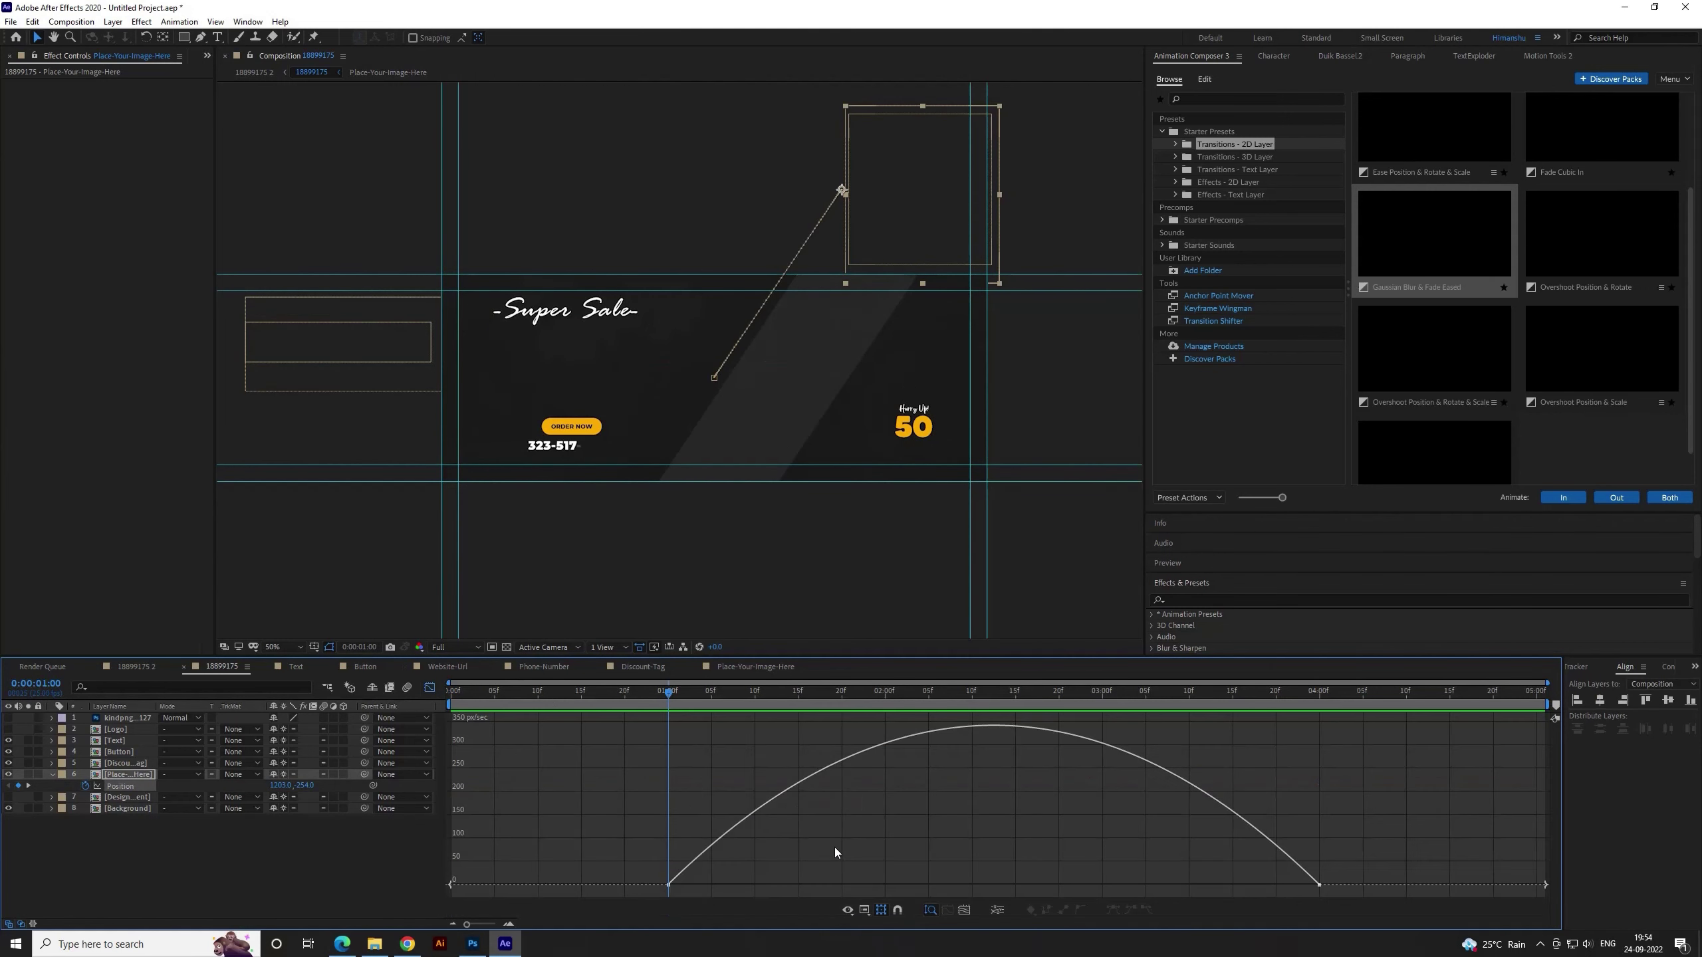
pyautogui.moveTo(1210, 885); pyautogui.dragTo(1016, 887)
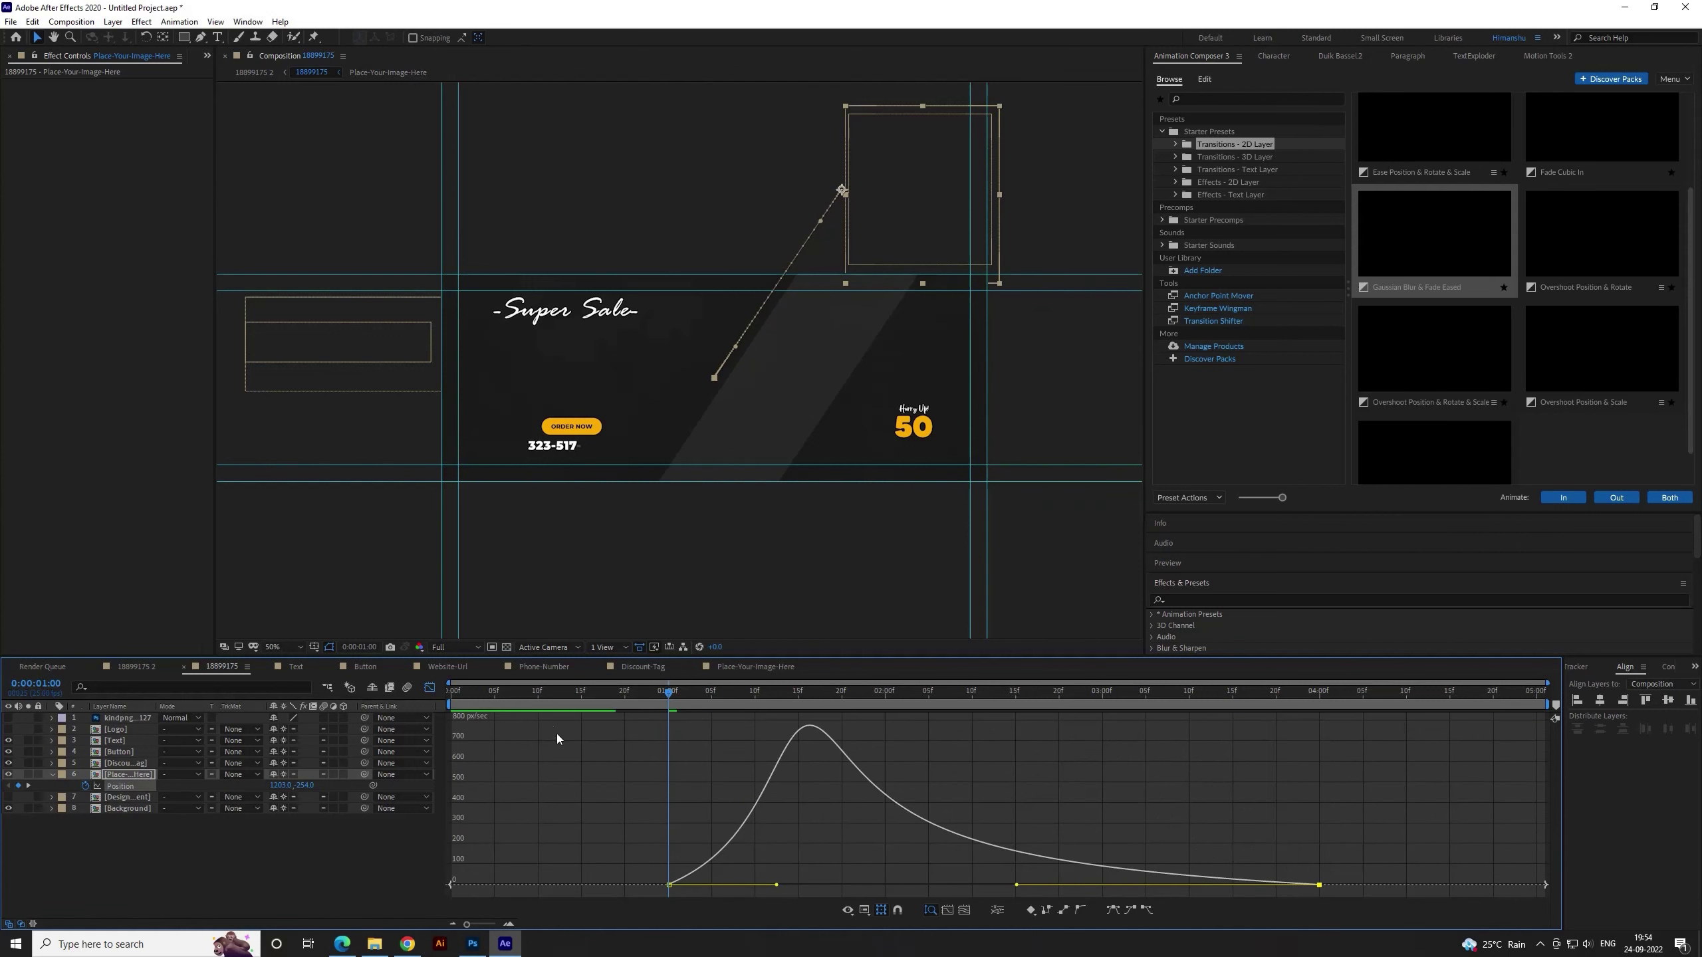
pyautogui.press('space')
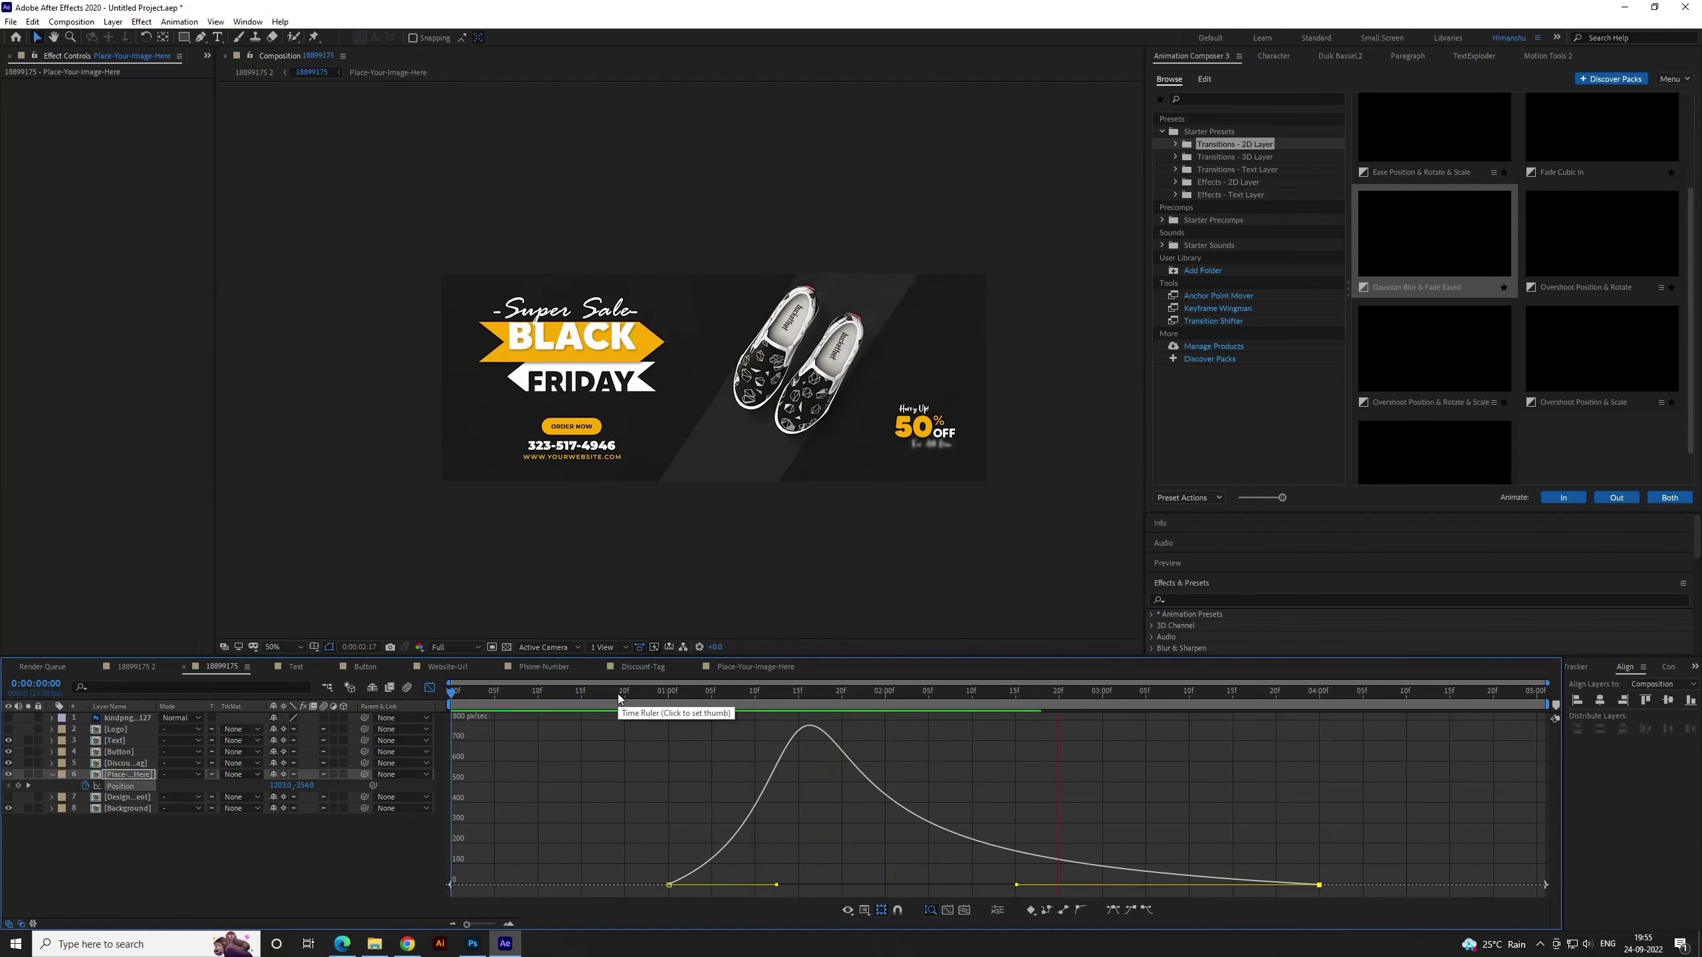
pyautogui.click(617, 695)
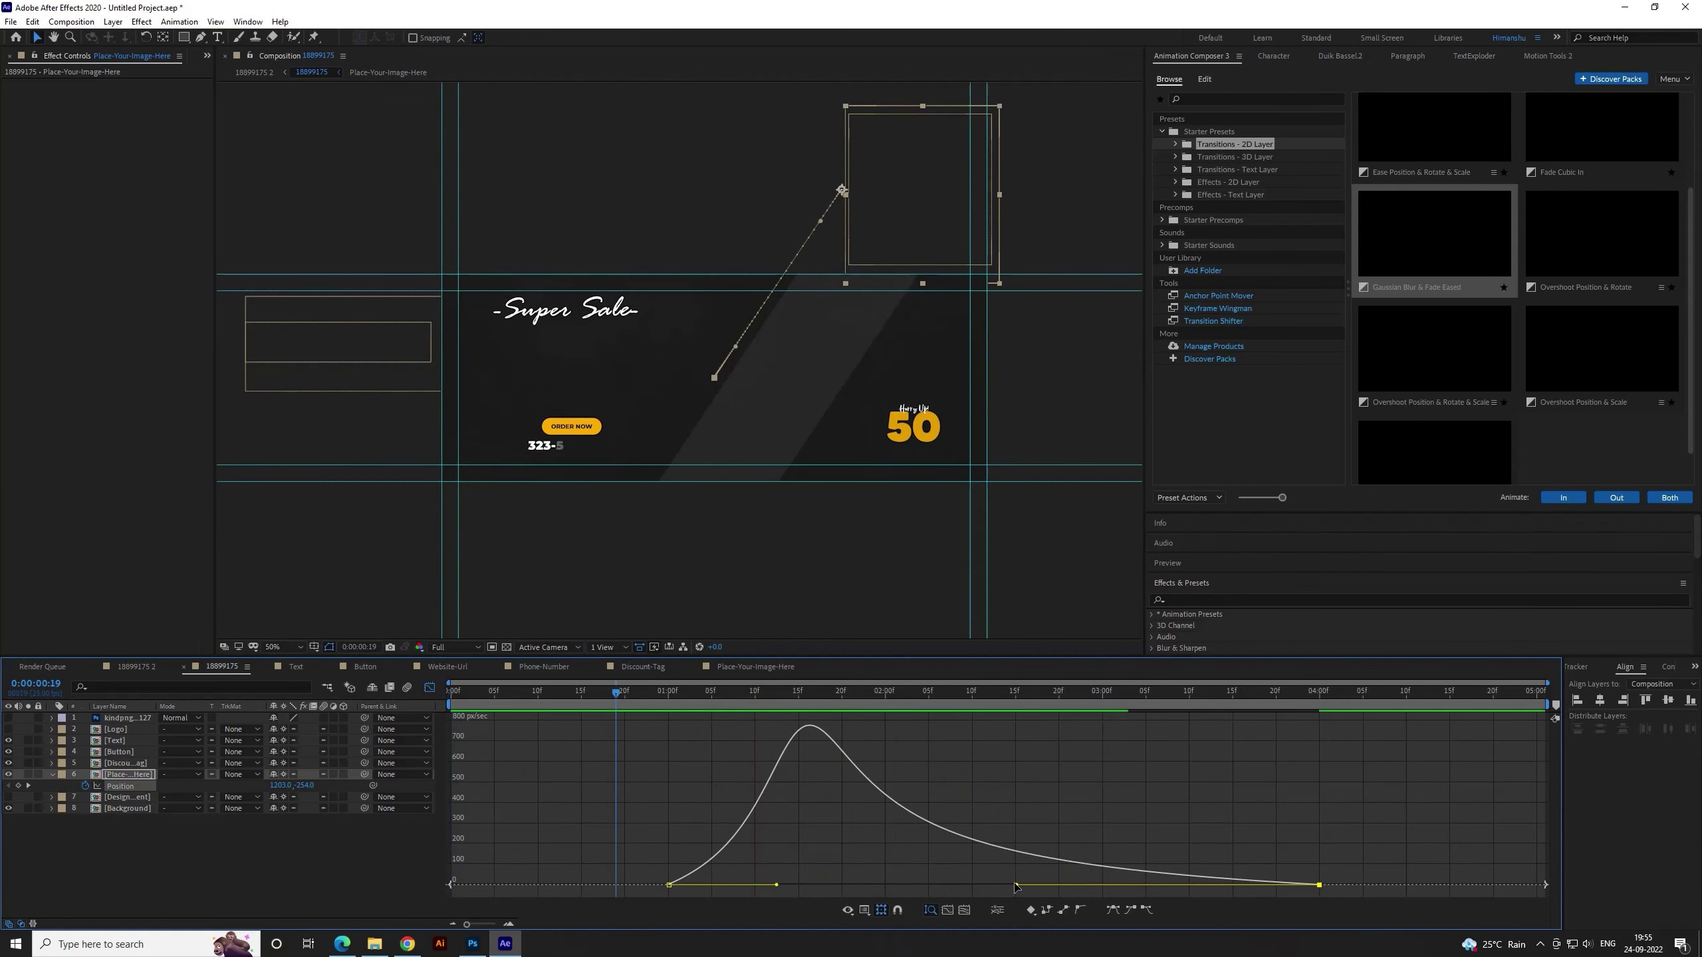
pyautogui.moveTo(1015, 887); pyautogui.dragTo(994, 885)
pyautogui.press('space')
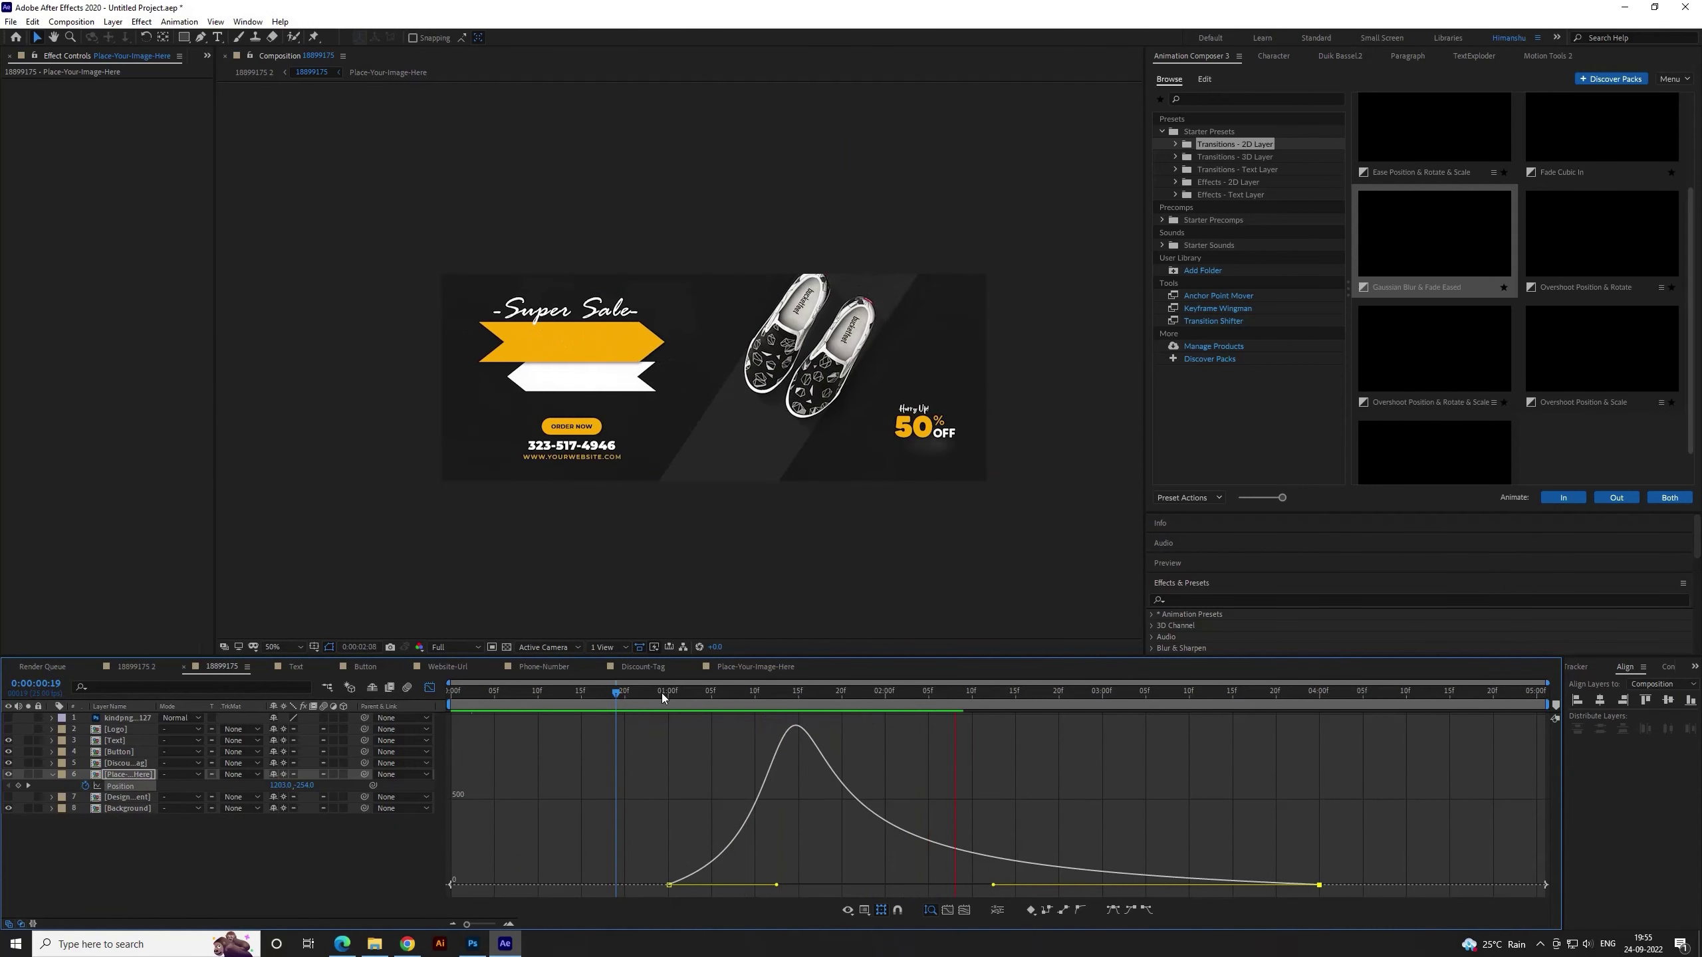
pyautogui.click(448, 695)
pyautogui.press('space')
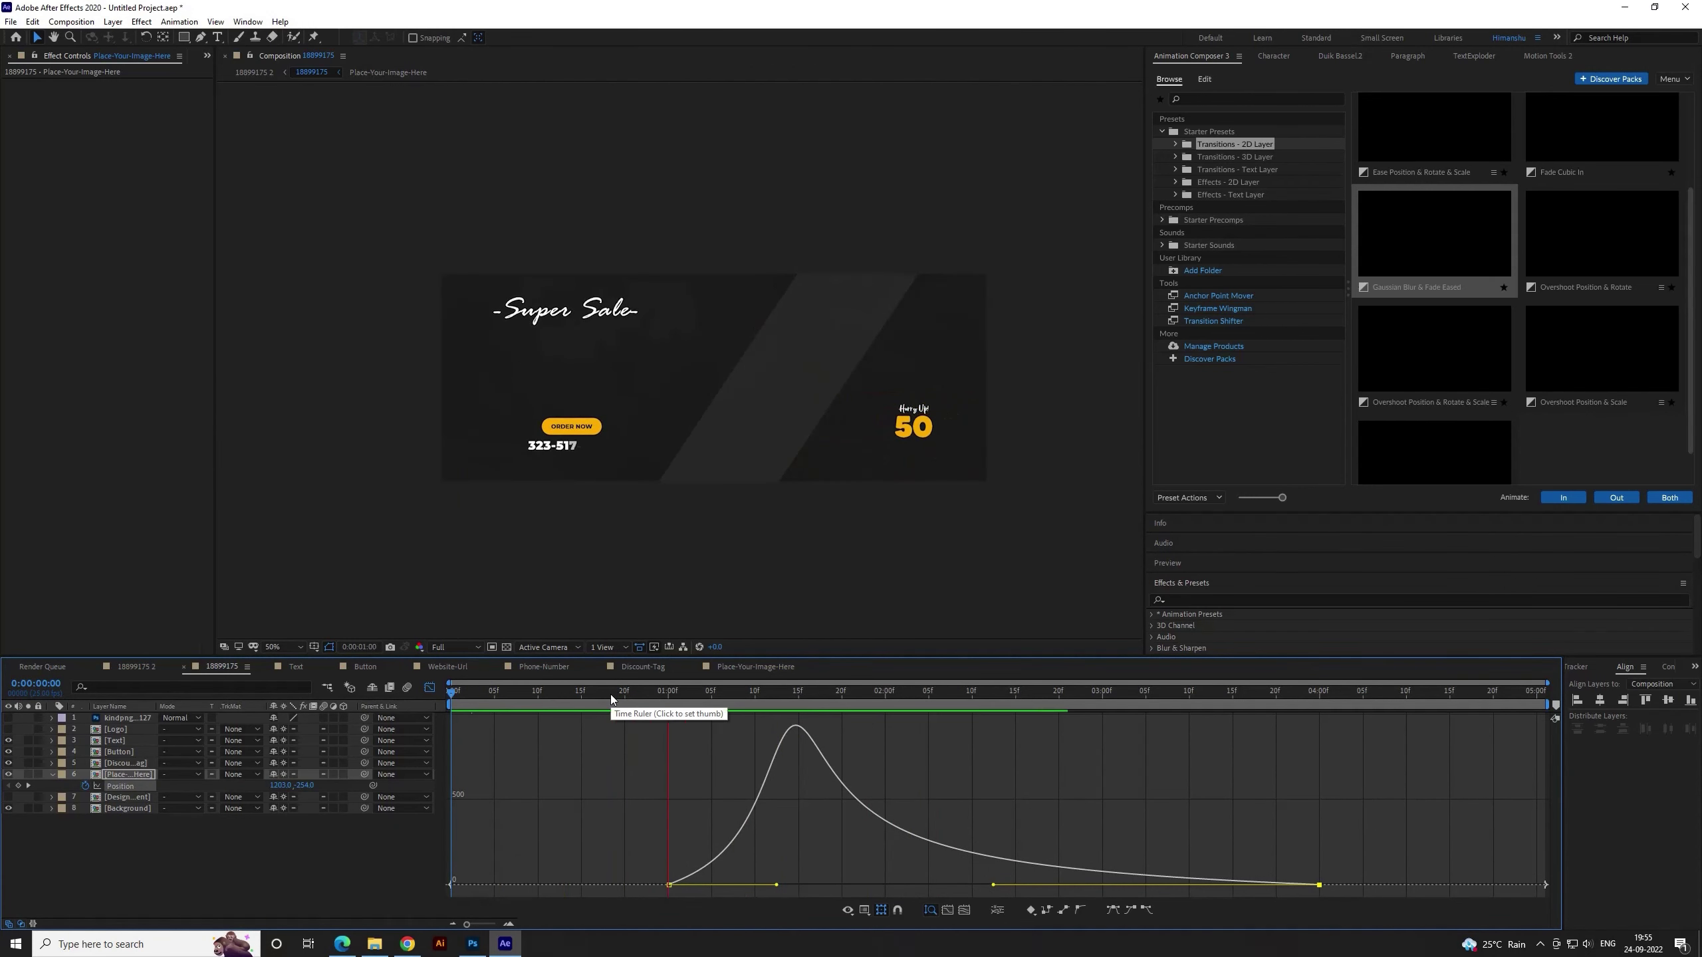
pyautogui.moveTo(610, 695); pyautogui.dragTo(657, 701)
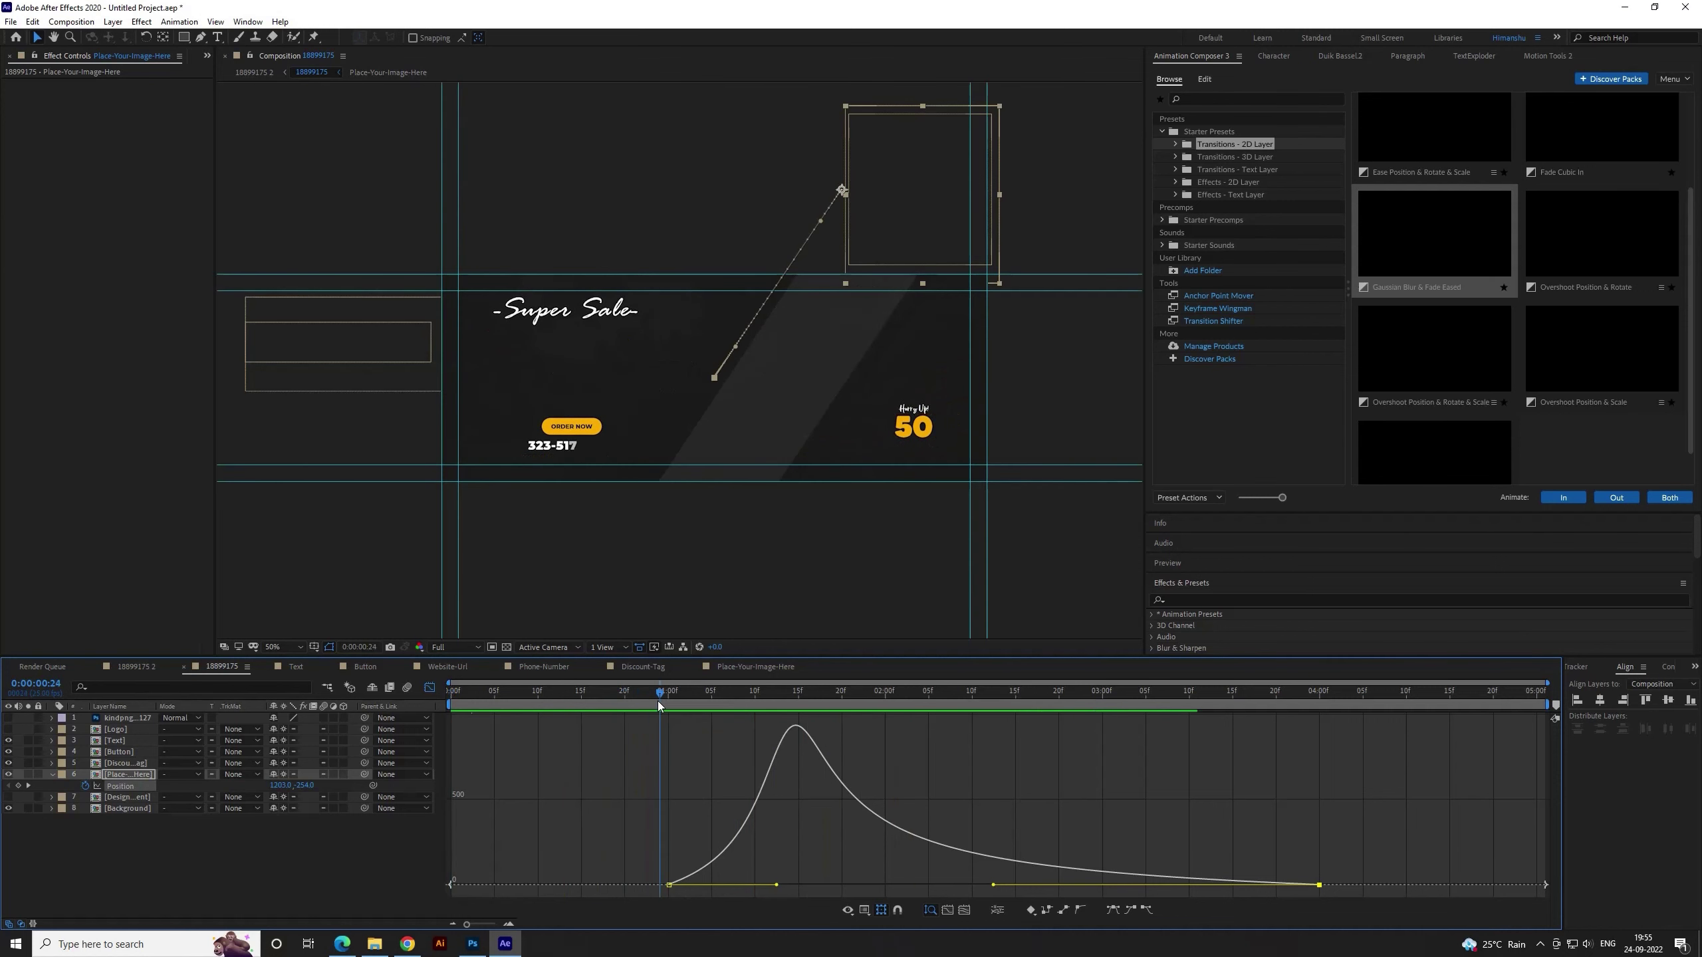
# Drag the influence handle further to sharpen the shoe's speed spike, previewing frames 10 to 20
pyautogui.moveTo(777, 885); pyautogui.dragTo(717, 885)
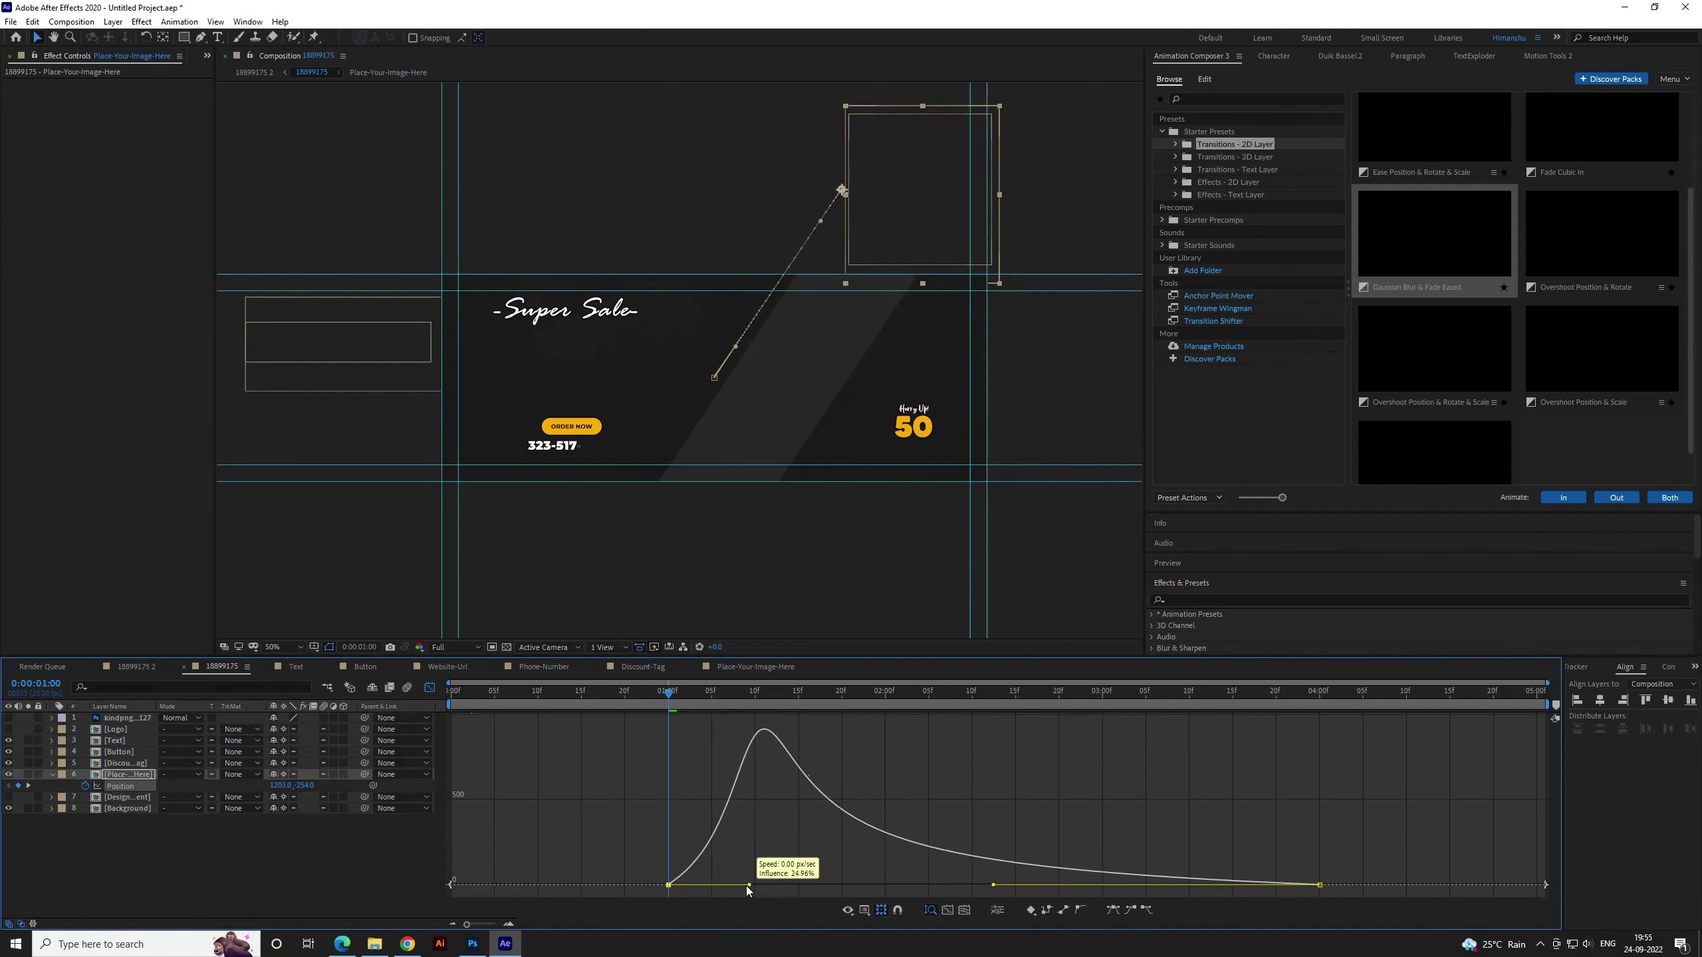
pyautogui.press('space')
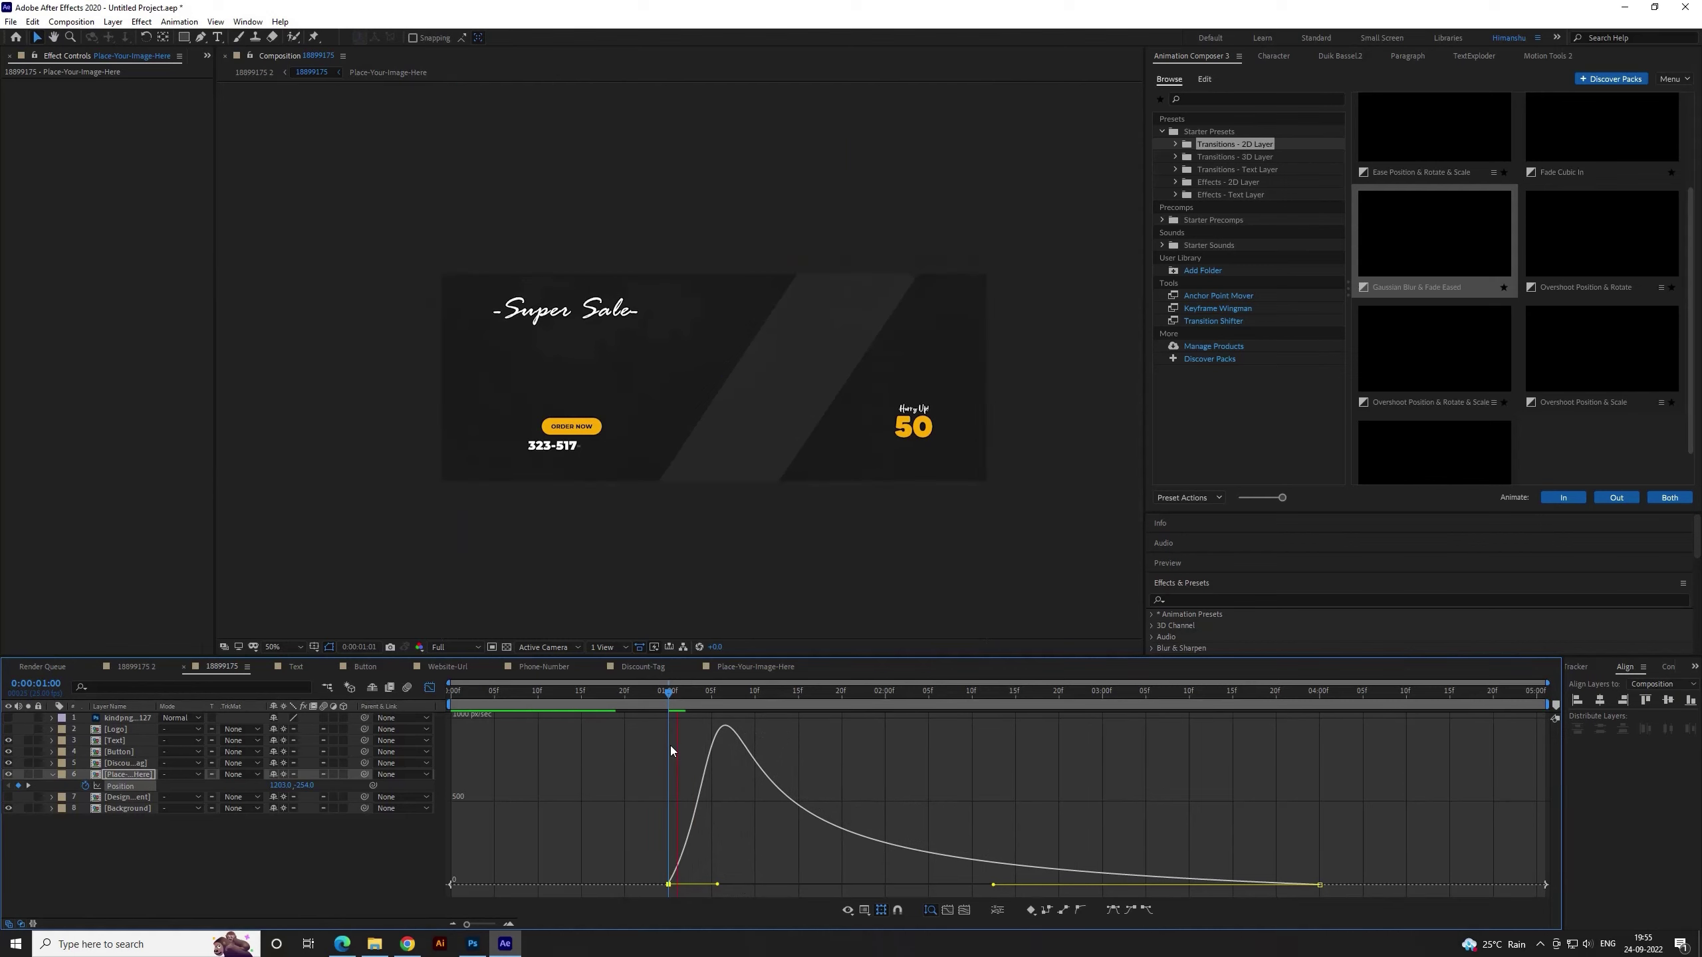
pyautogui.press('space')
pyautogui.press('space')
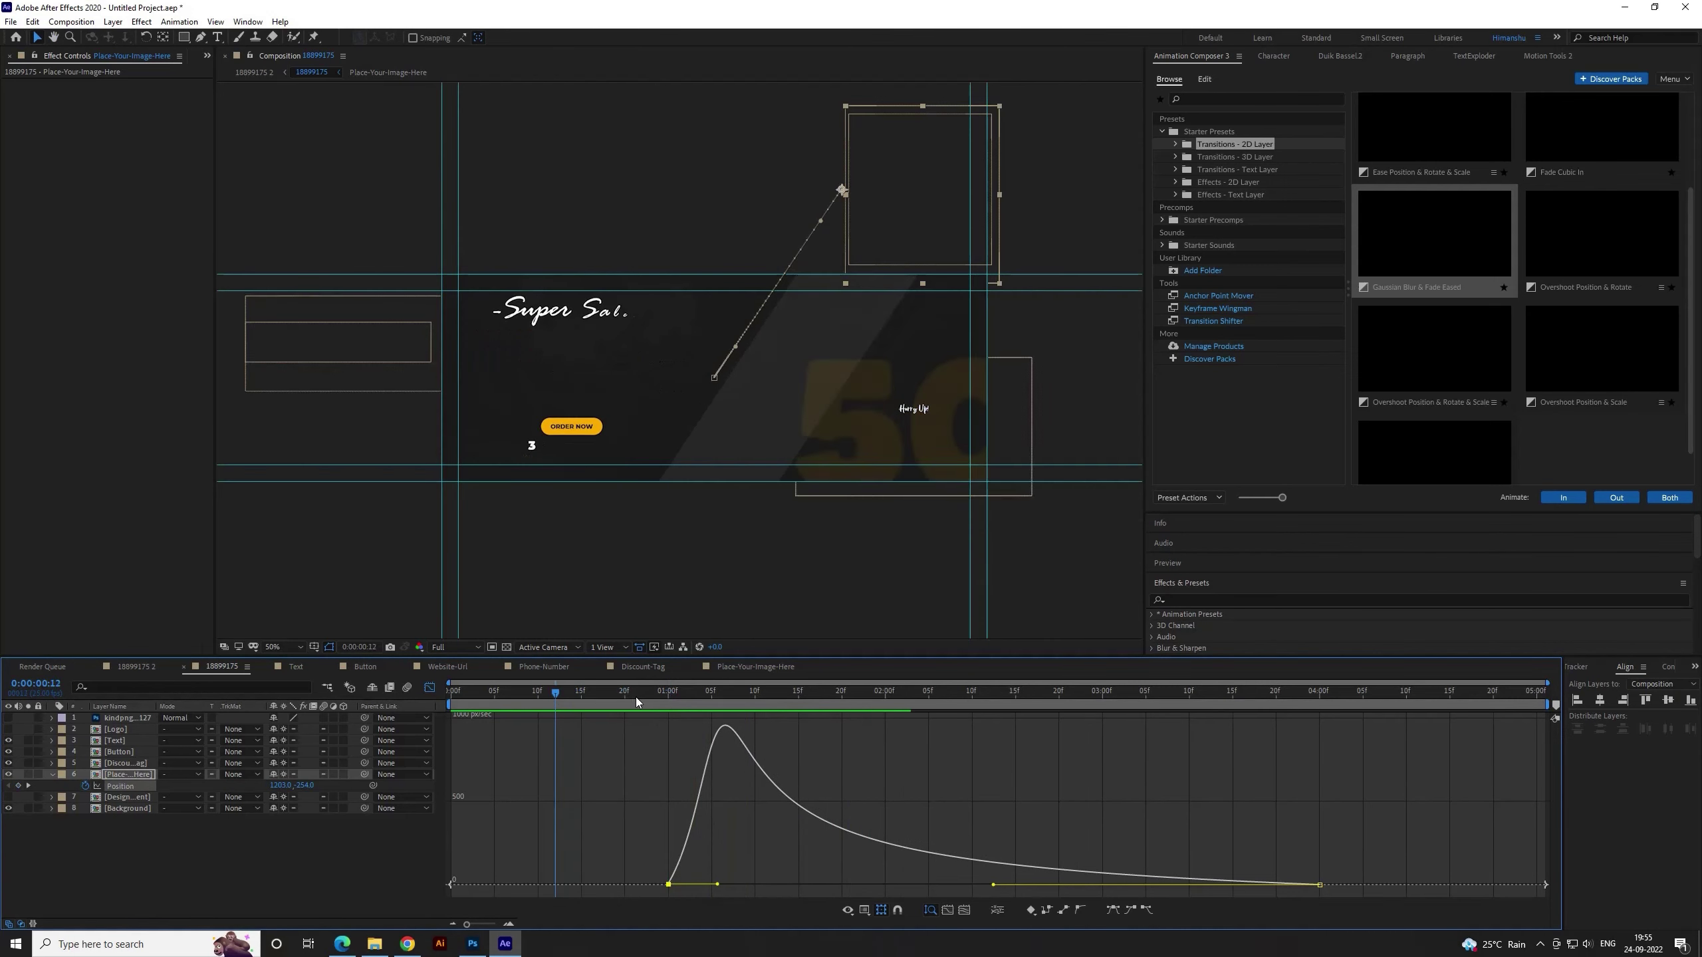
pyautogui.moveTo(643, 699)
pyautogui.mouseDown()
pyautogui.moveTo(625, 707)
pyautogui.moveTo(662, 706)
pyautogui.mouseUp()
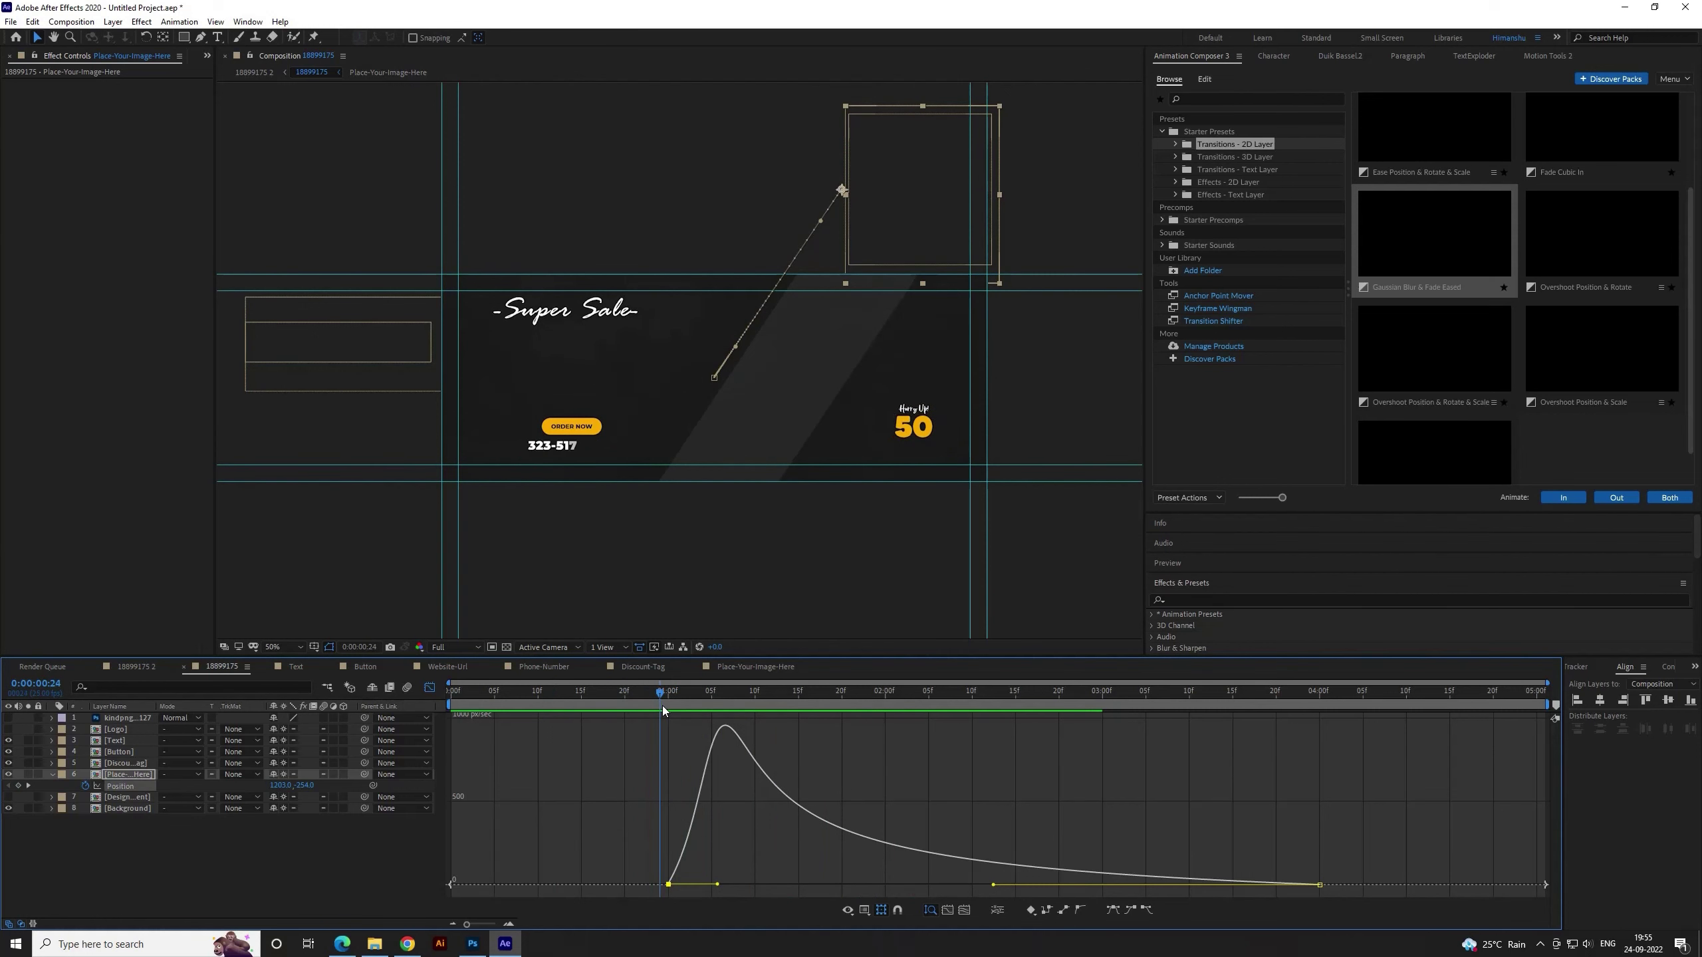
pyautogui.moveTo(718, 886); pyautogui.dragTo(648, 873)
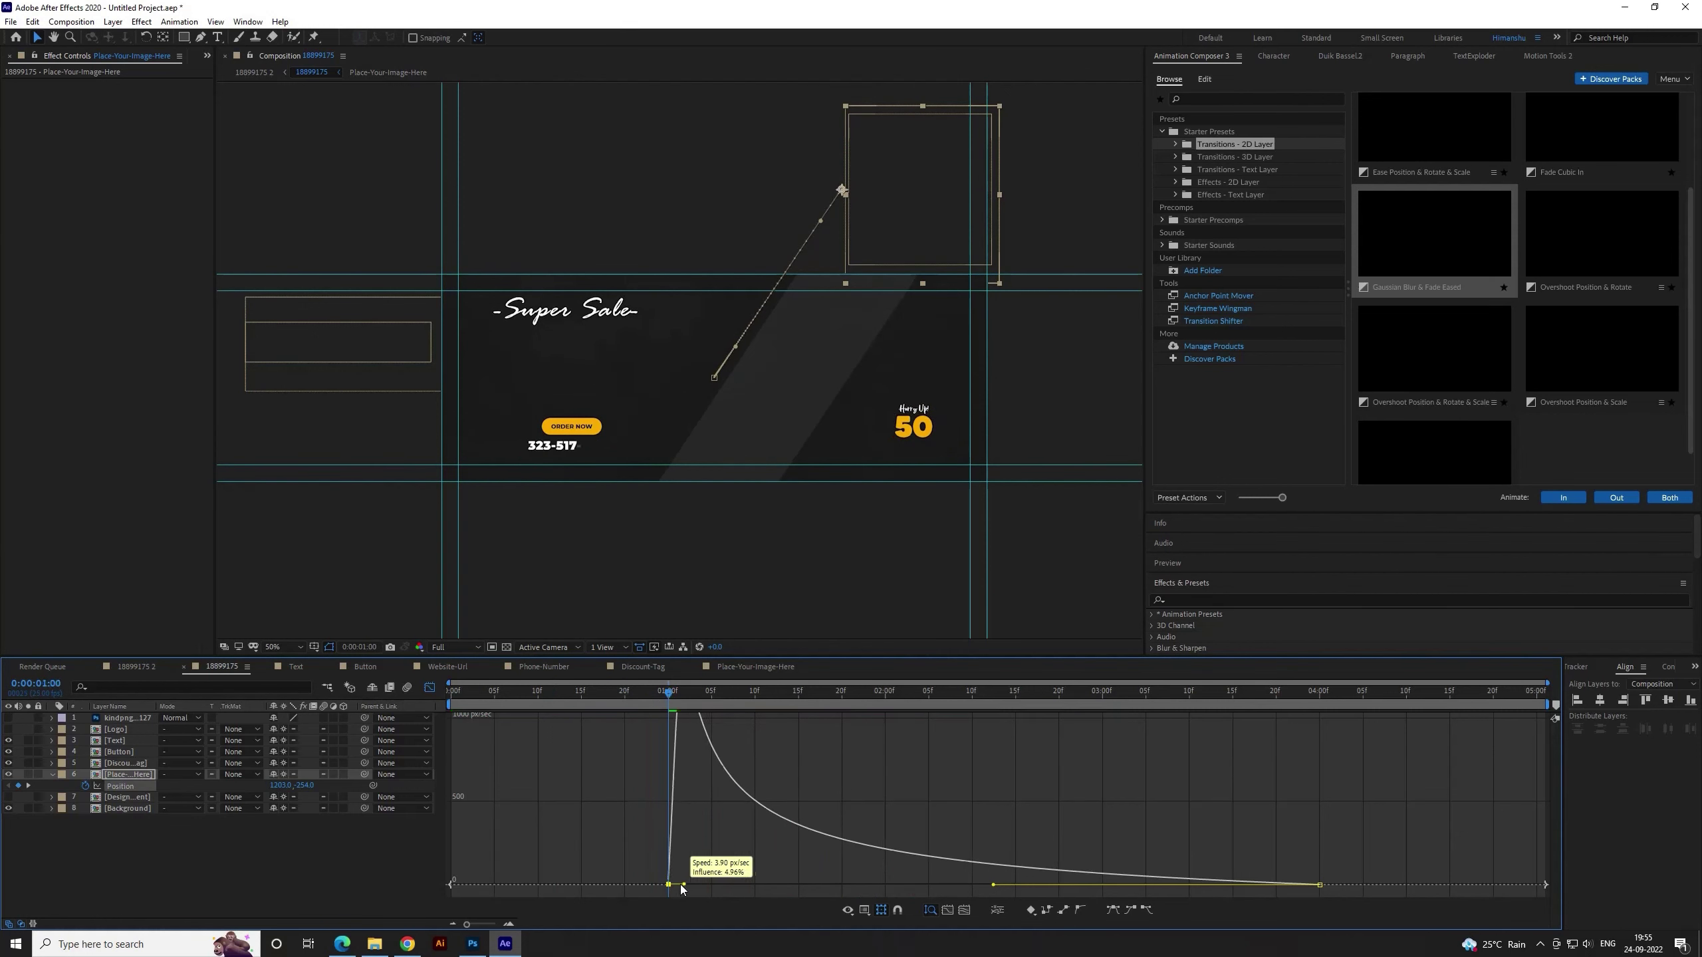
pyautogui.click(535, 701)
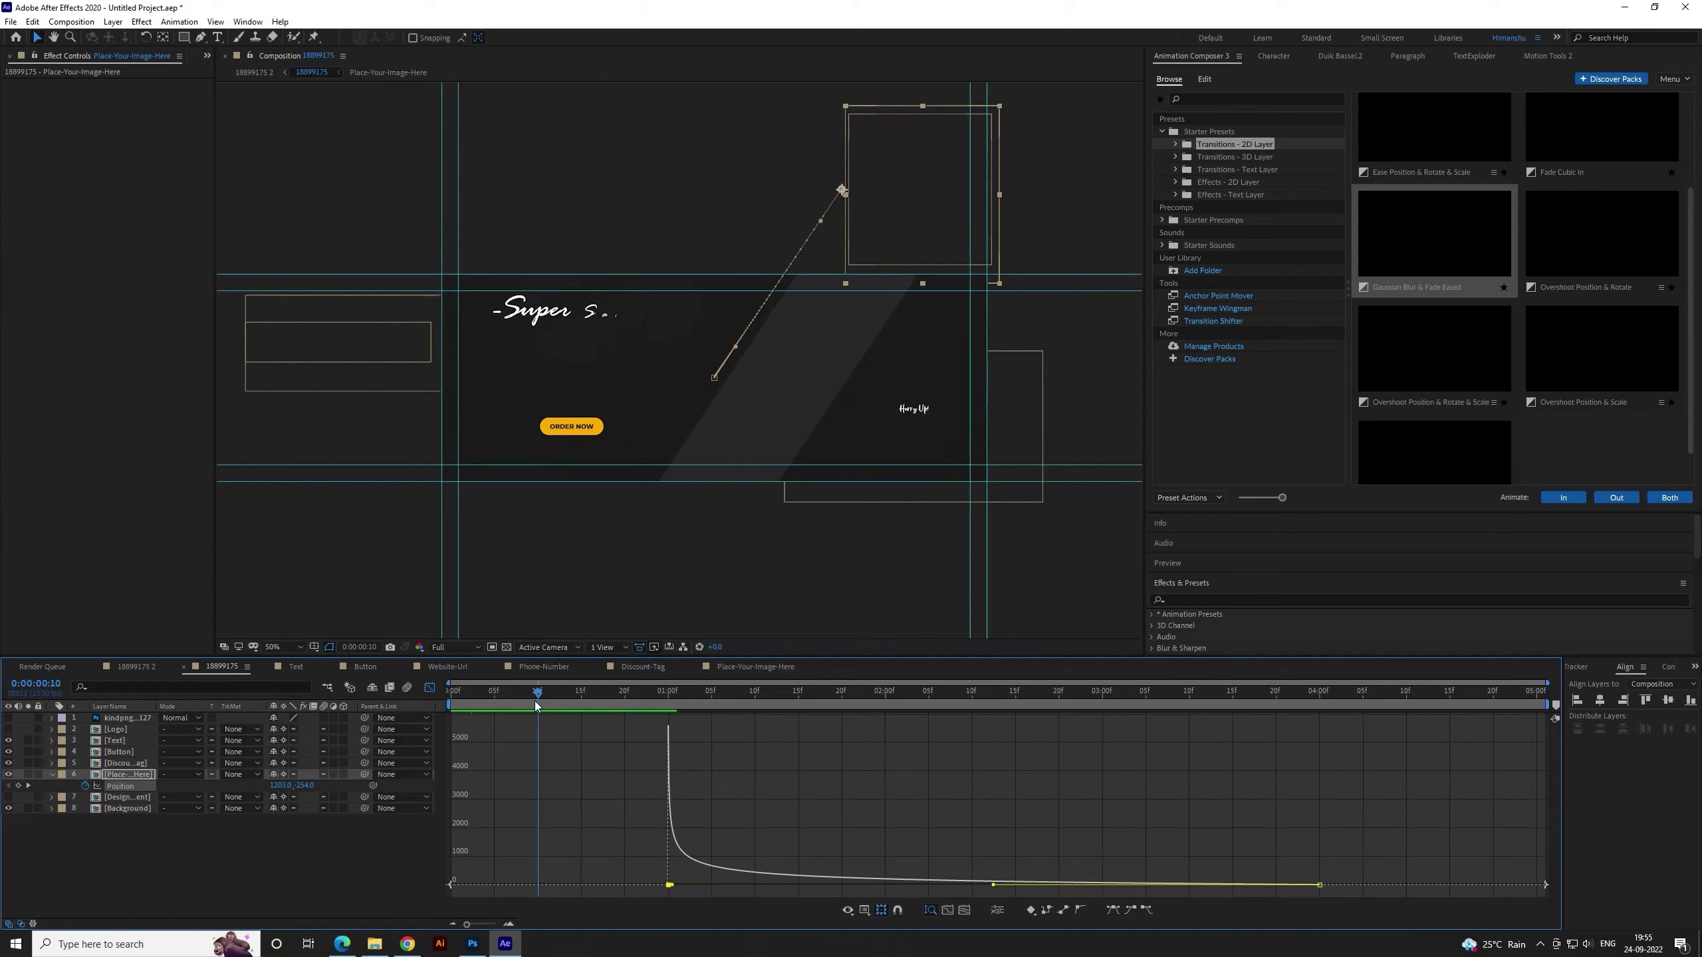
pyautogui.press('space')
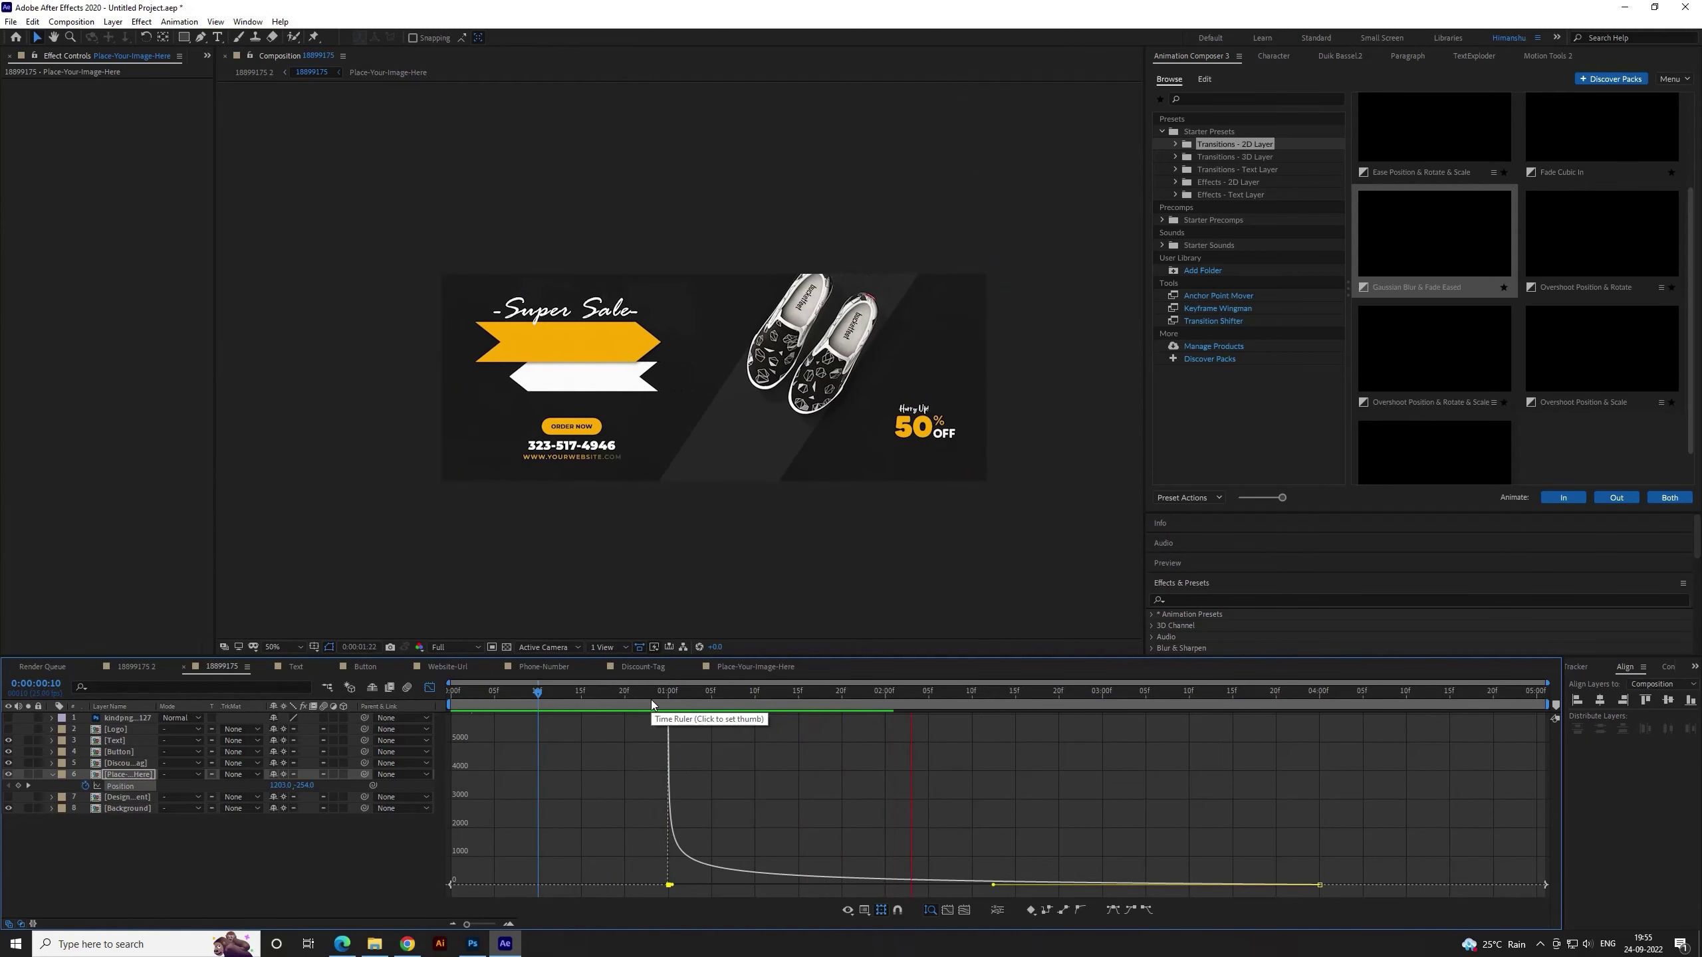
pyautogui.press('space')
pyautogui.press('space')
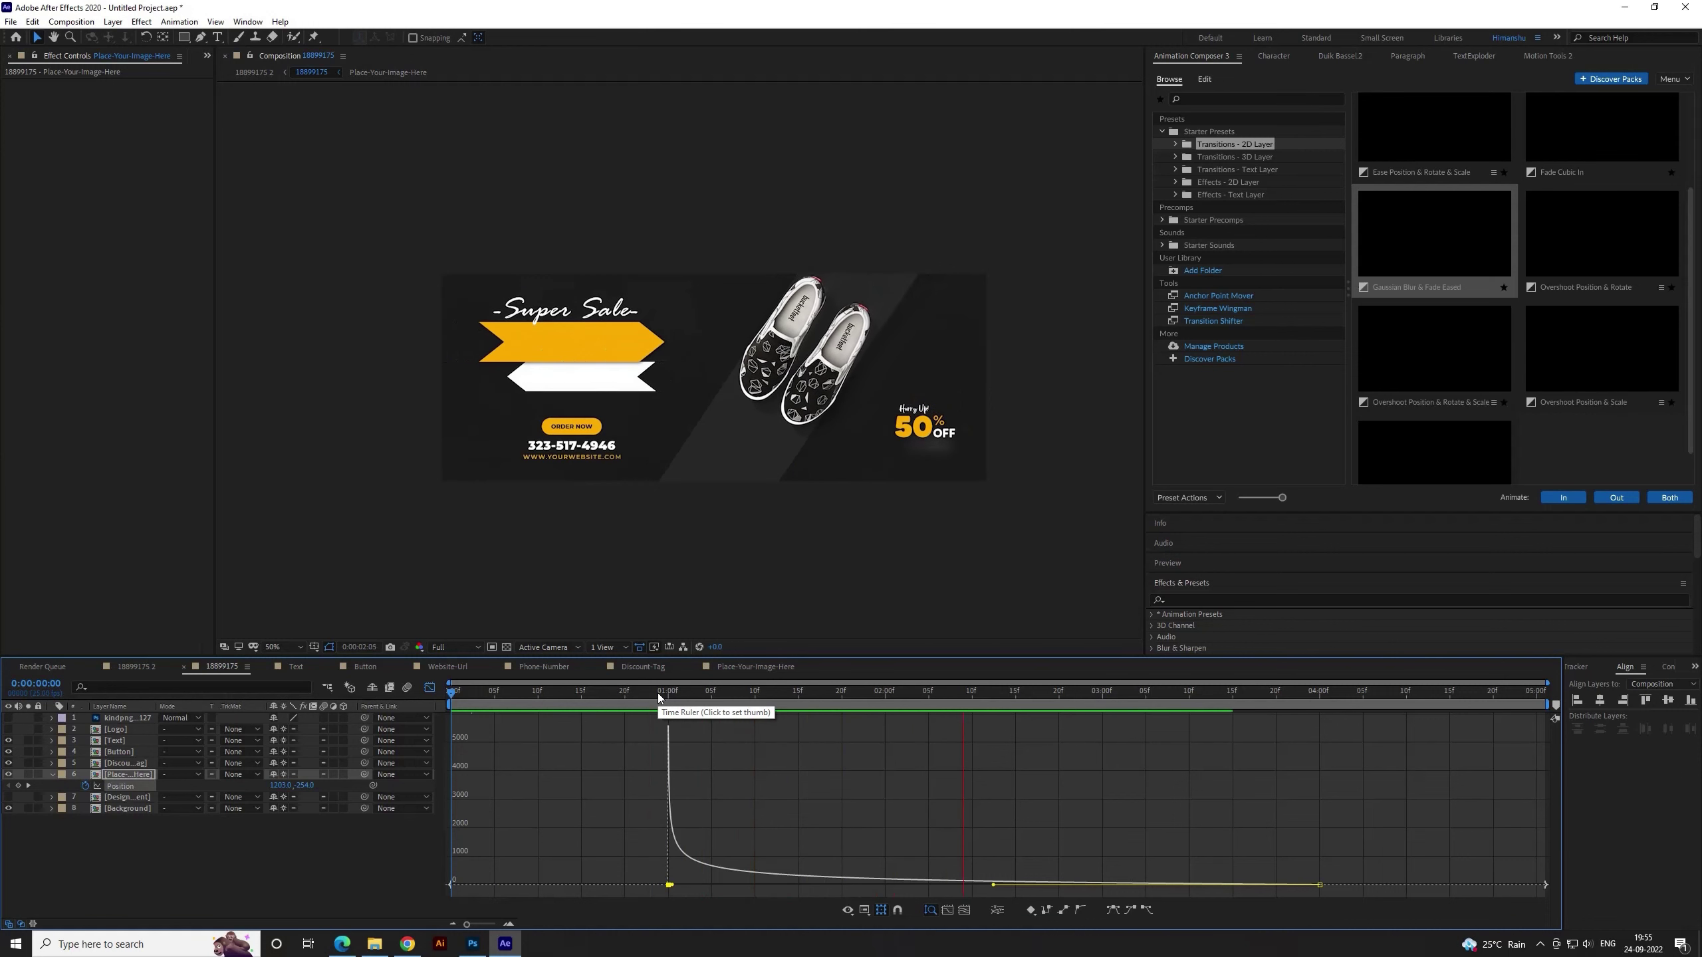
pyautogui.press('space')
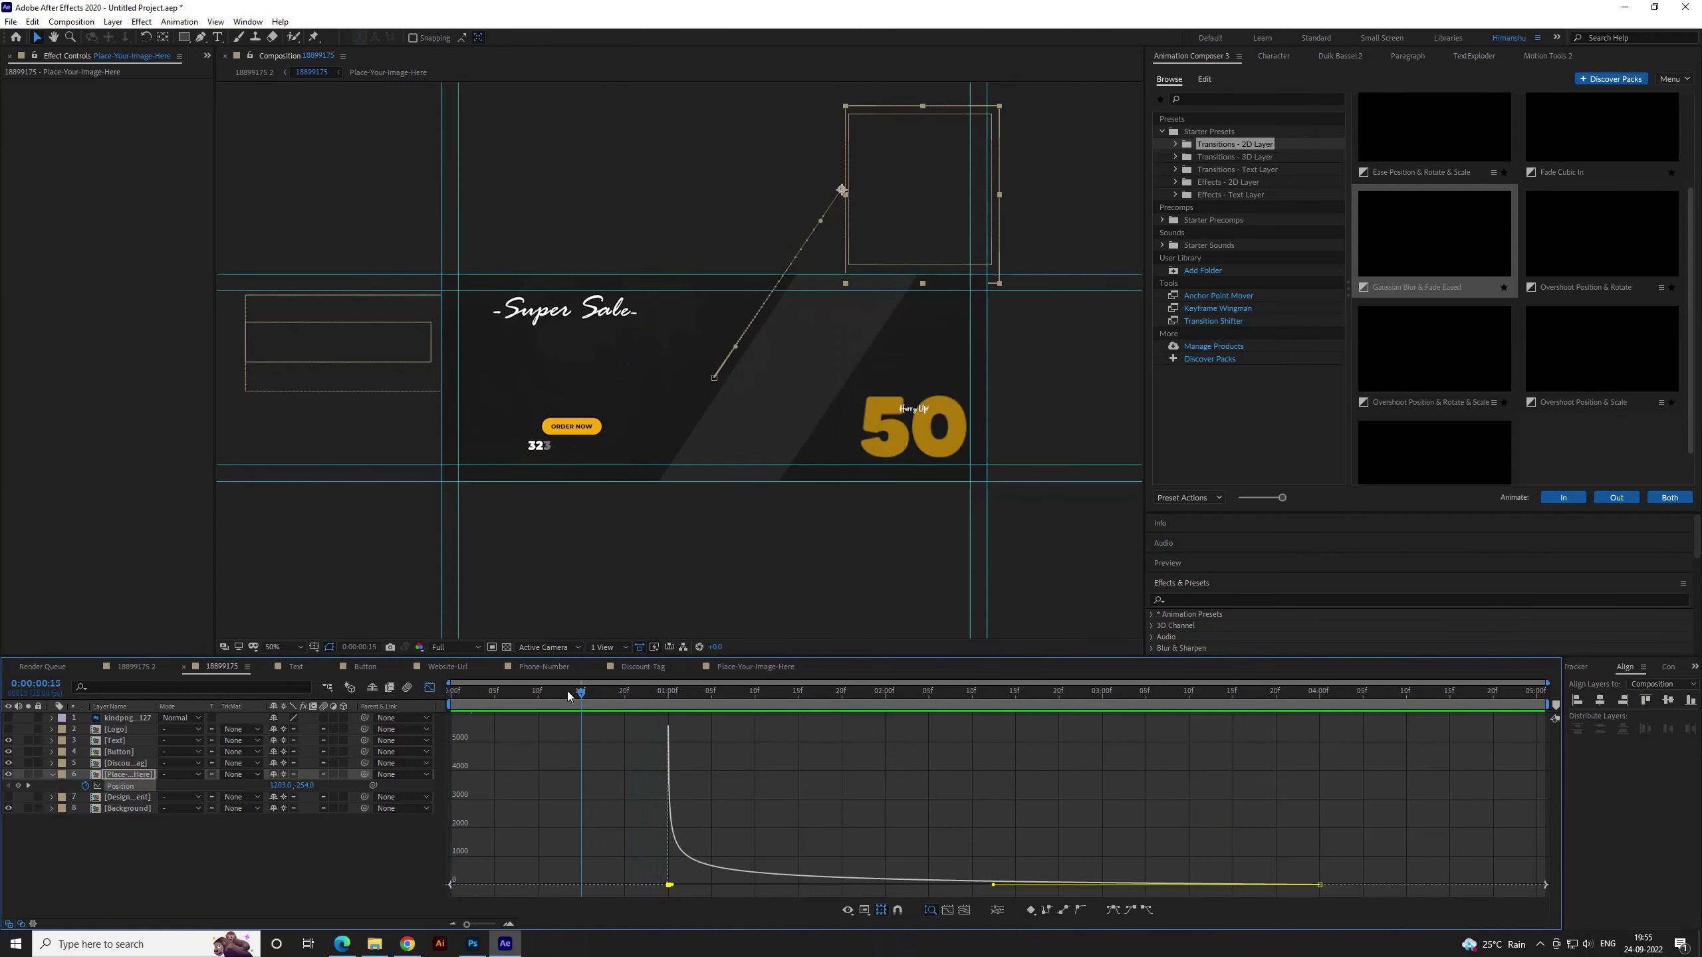
pyautogui.press('space')
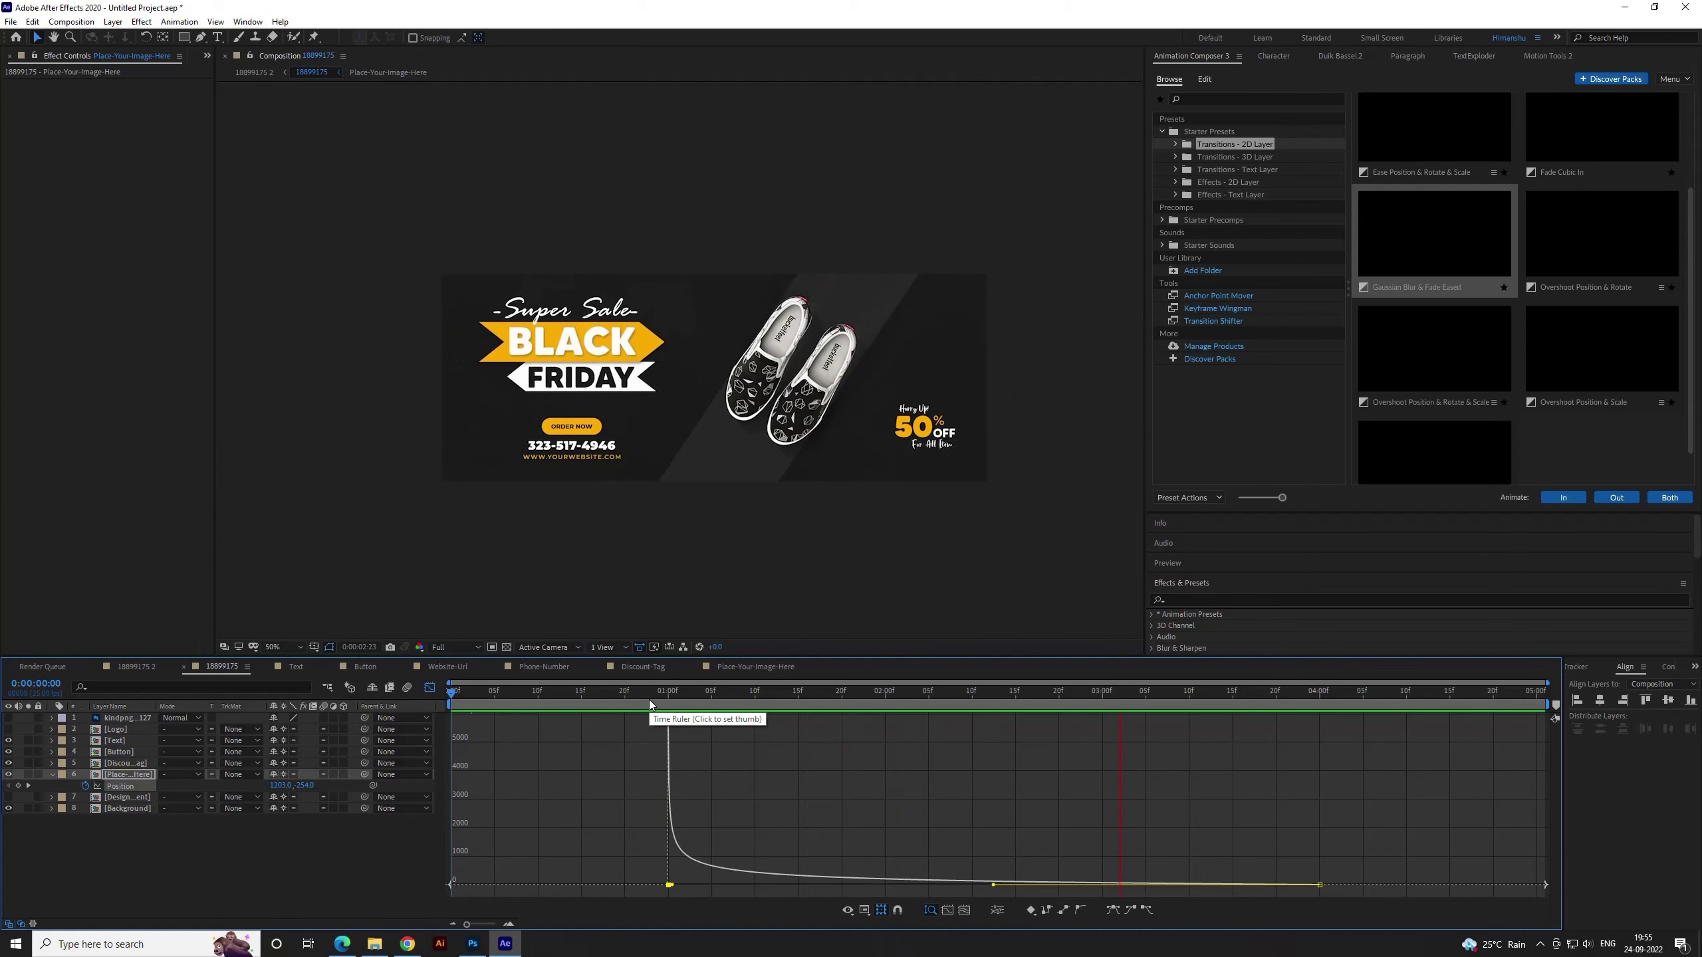
pyautogui.click(625, 698)
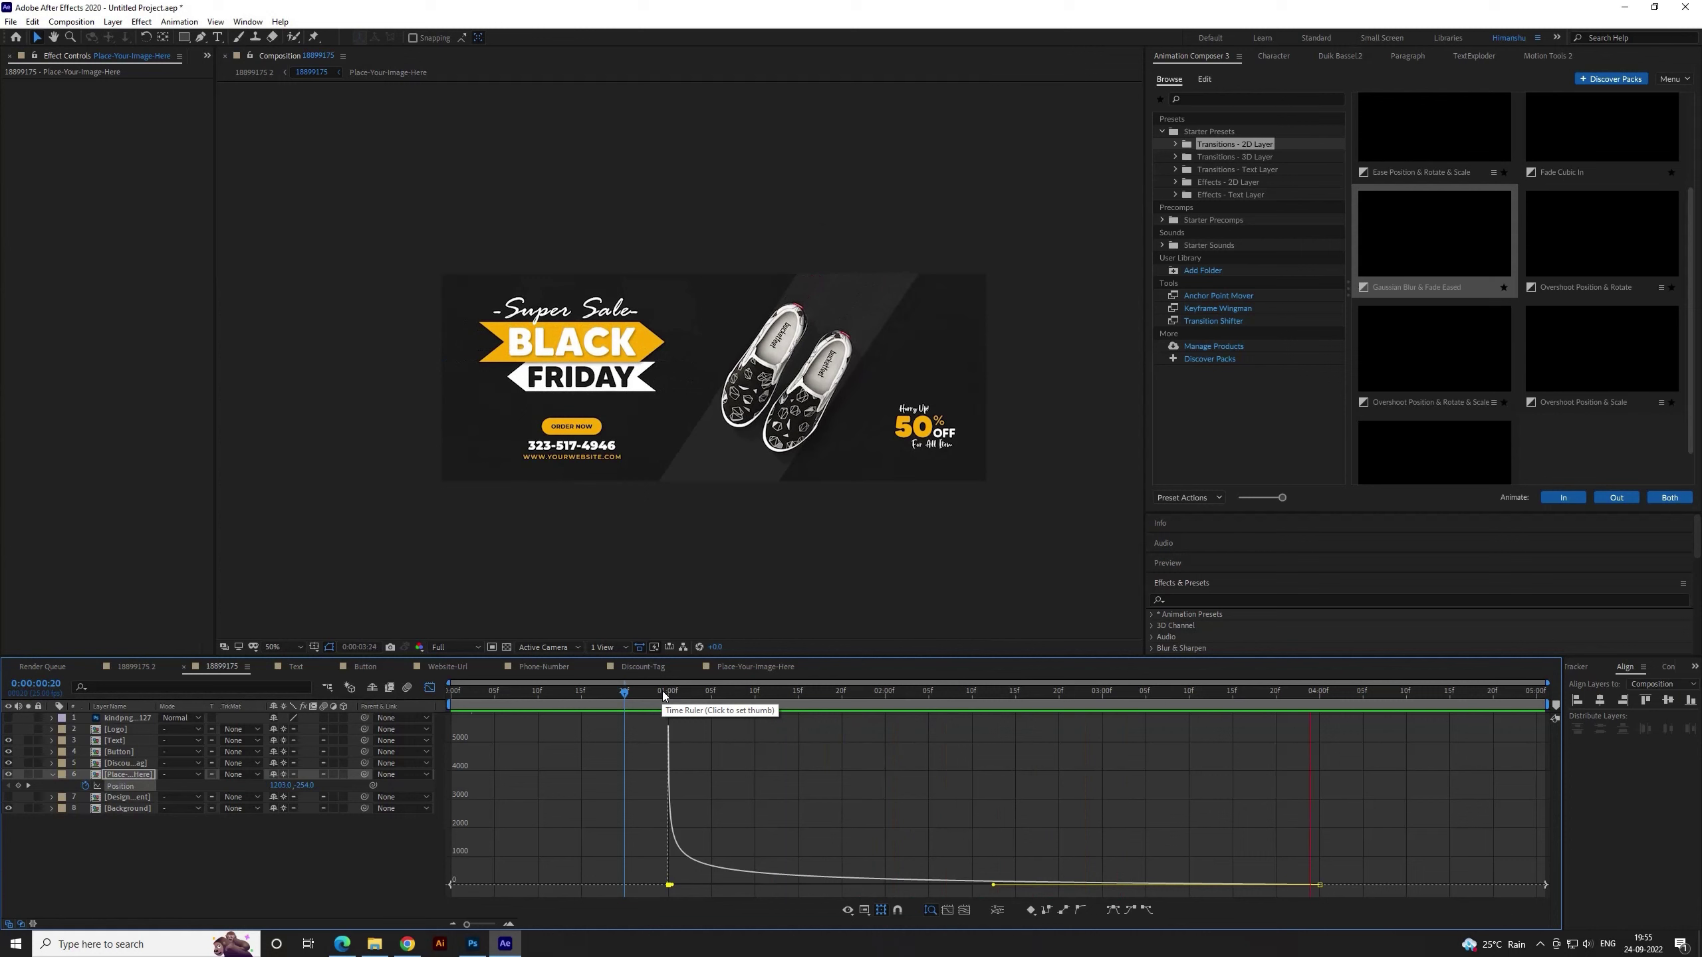
pyautogui.moveTo(662, 692); pyautogui.dragTo(437, 697)
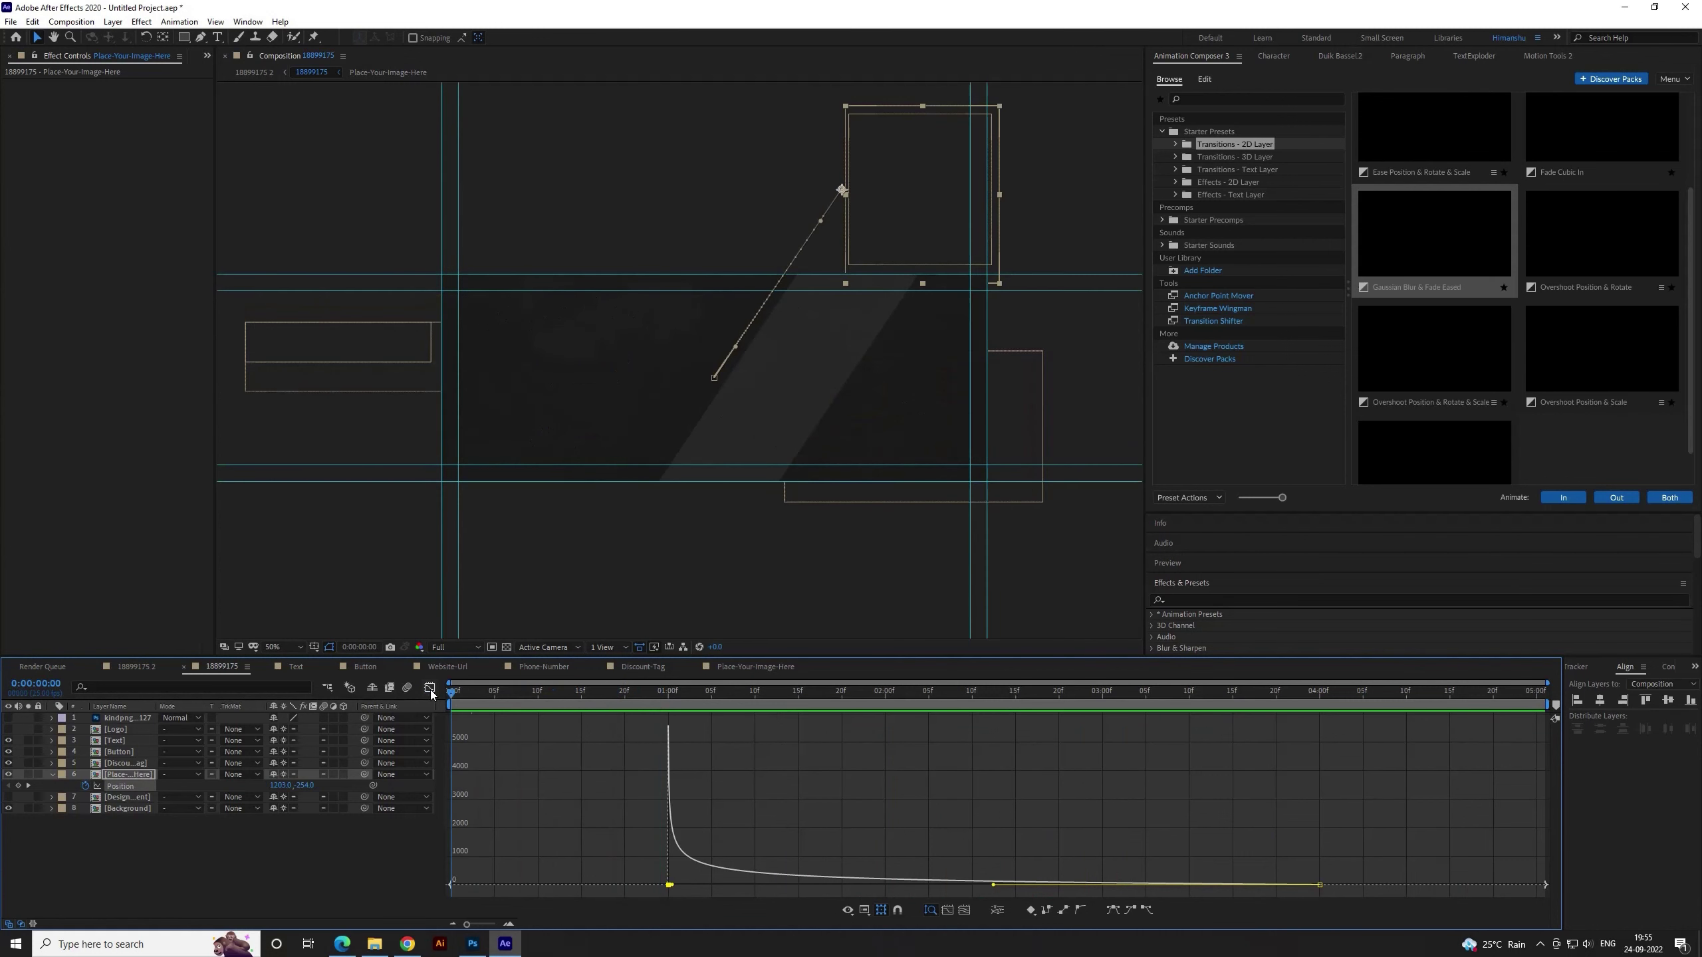
# Switch back to layer bars, preview the banner, and open the Background precomp
pyautogui.click(430, 688)
pyautogui.click(692, 871)
pyautogui.press('space')
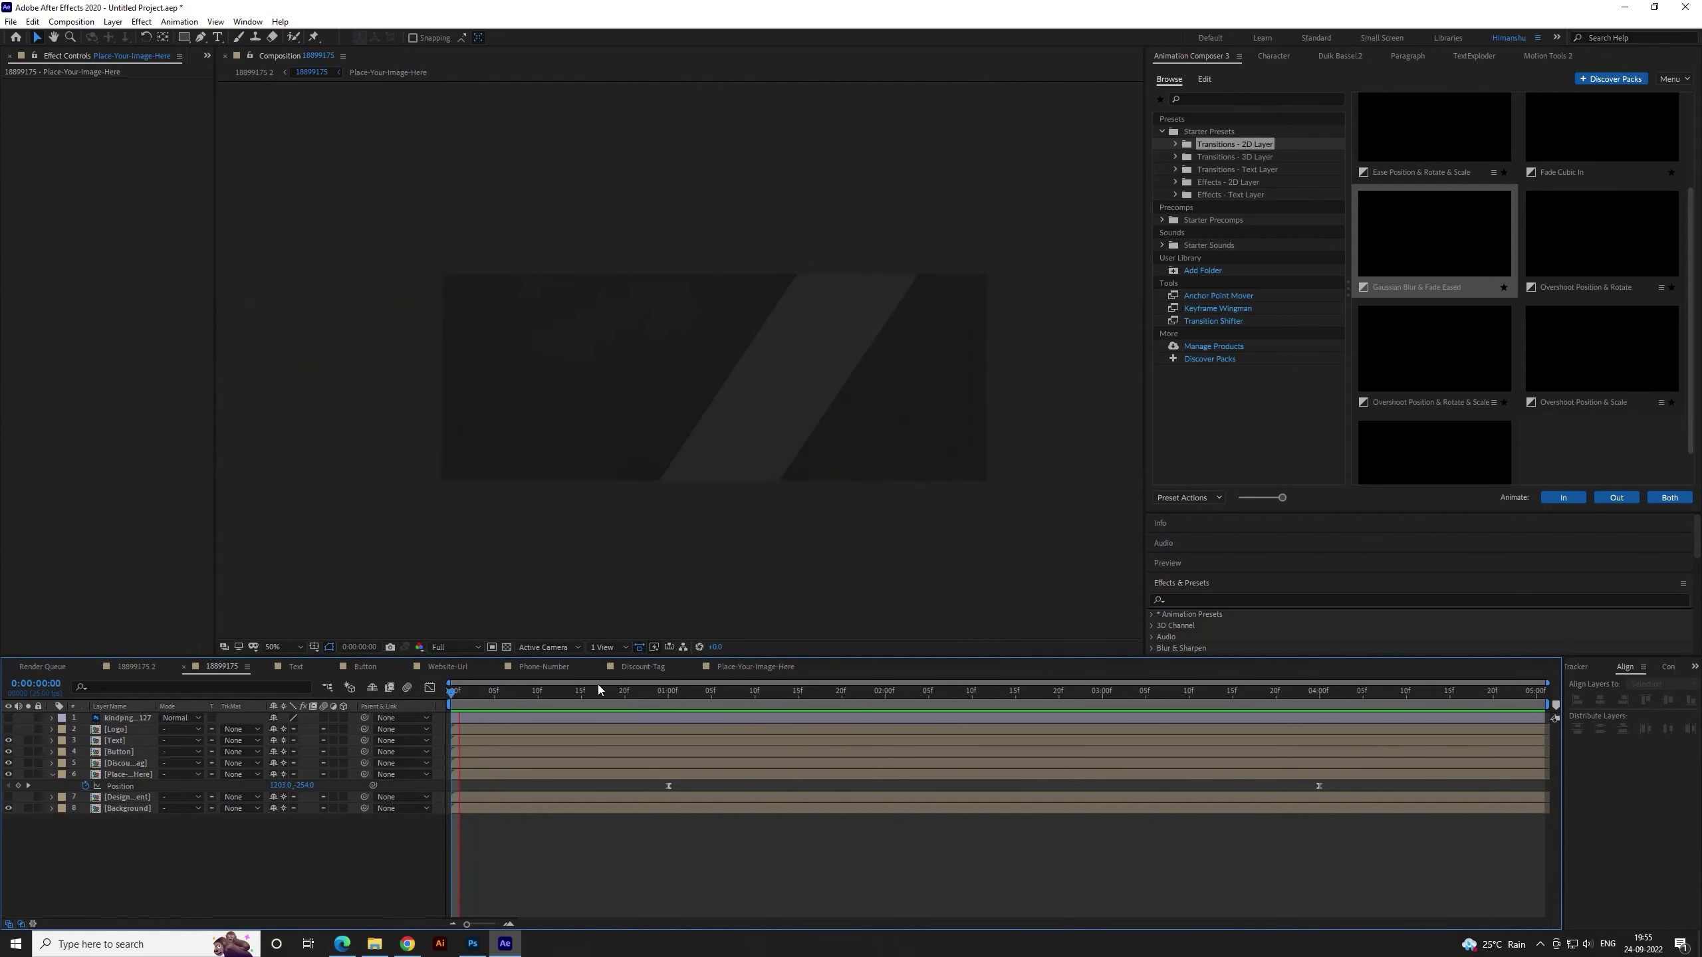
pyautogui.click(669, 692)
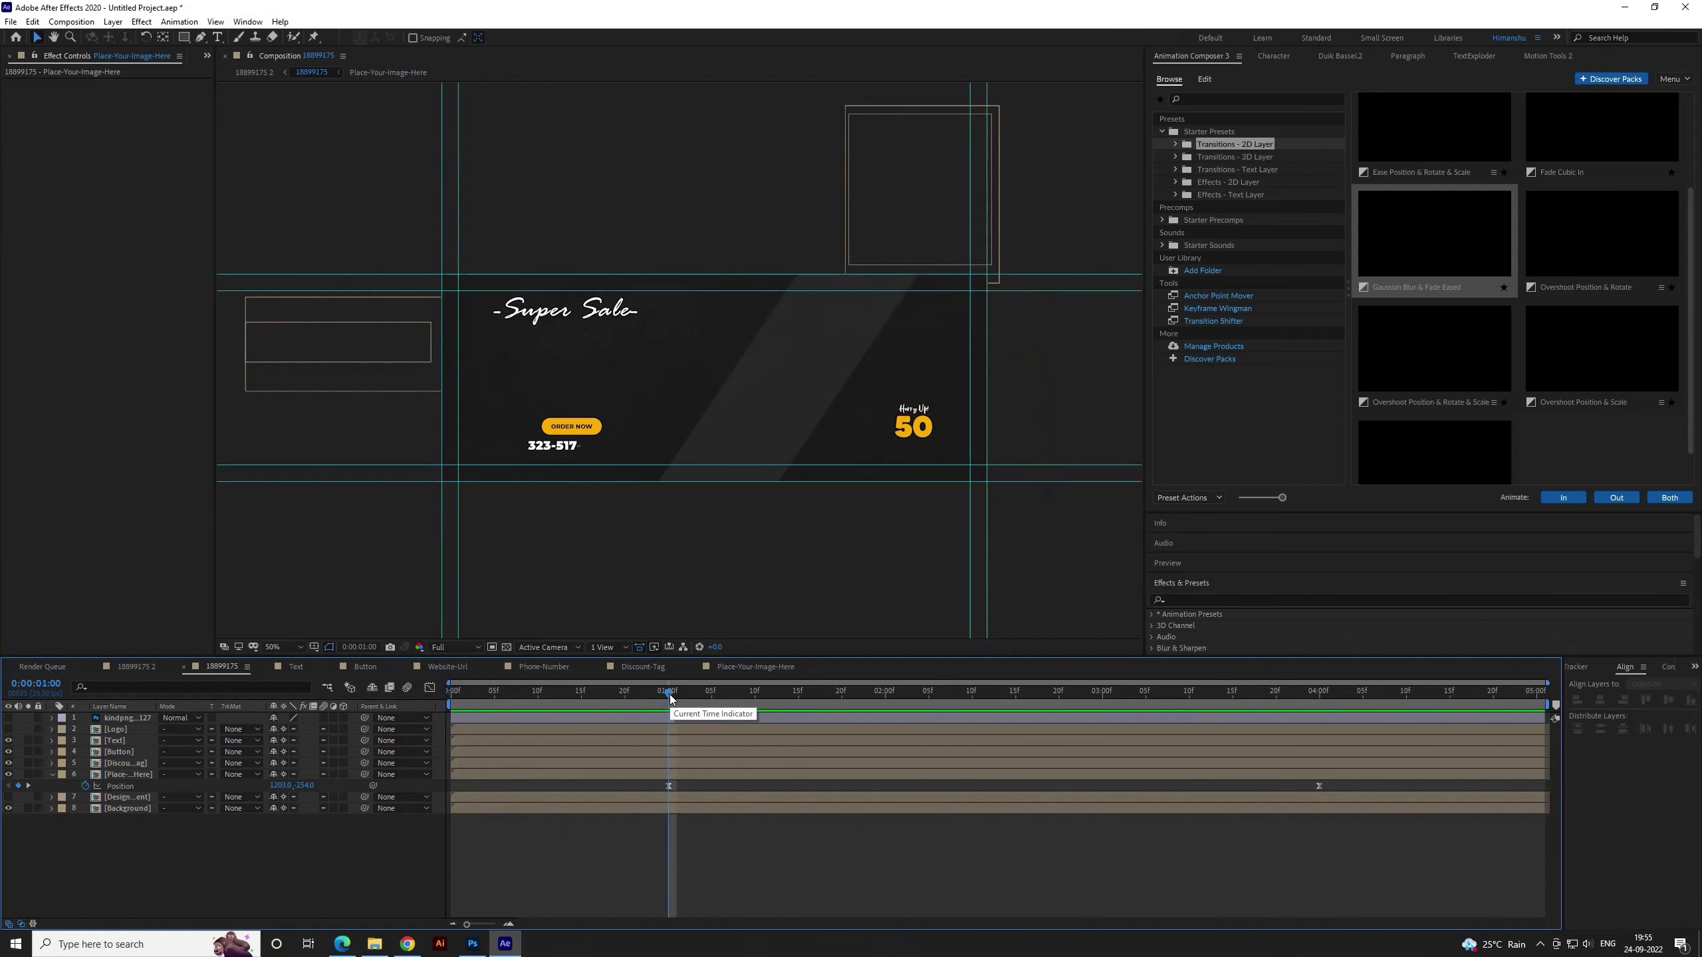
pyautogui.doubleClick(109, 808)
# Centre the BG stripe's anchor point and keyframe its Position starting off-frame right
pyautogui.click(123, 730)
pyautogui.hotkey('ctrl', 'alt', 'Home')
pyautogui.press('p')
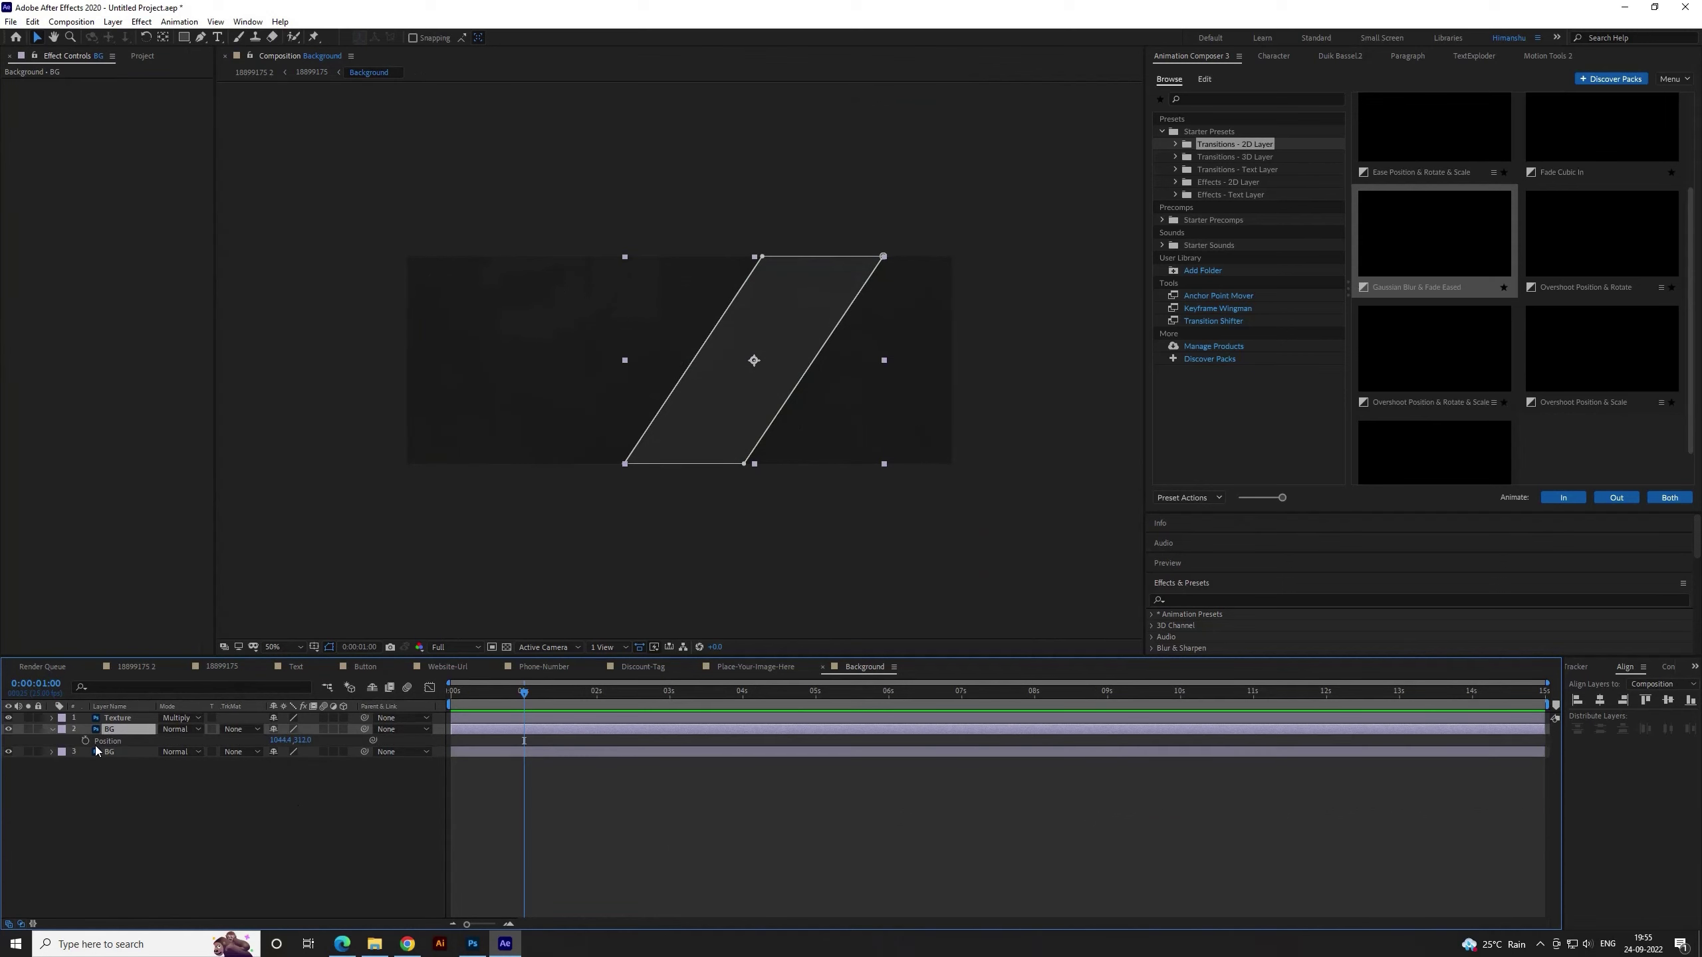
pyautogui.press('Return')
pyautogui.moveTo(279, 740); pyautogui.dragTo(349, 740)
pyautogui.moveTo(607, 819); pyautogui.dragTo(469, 734)
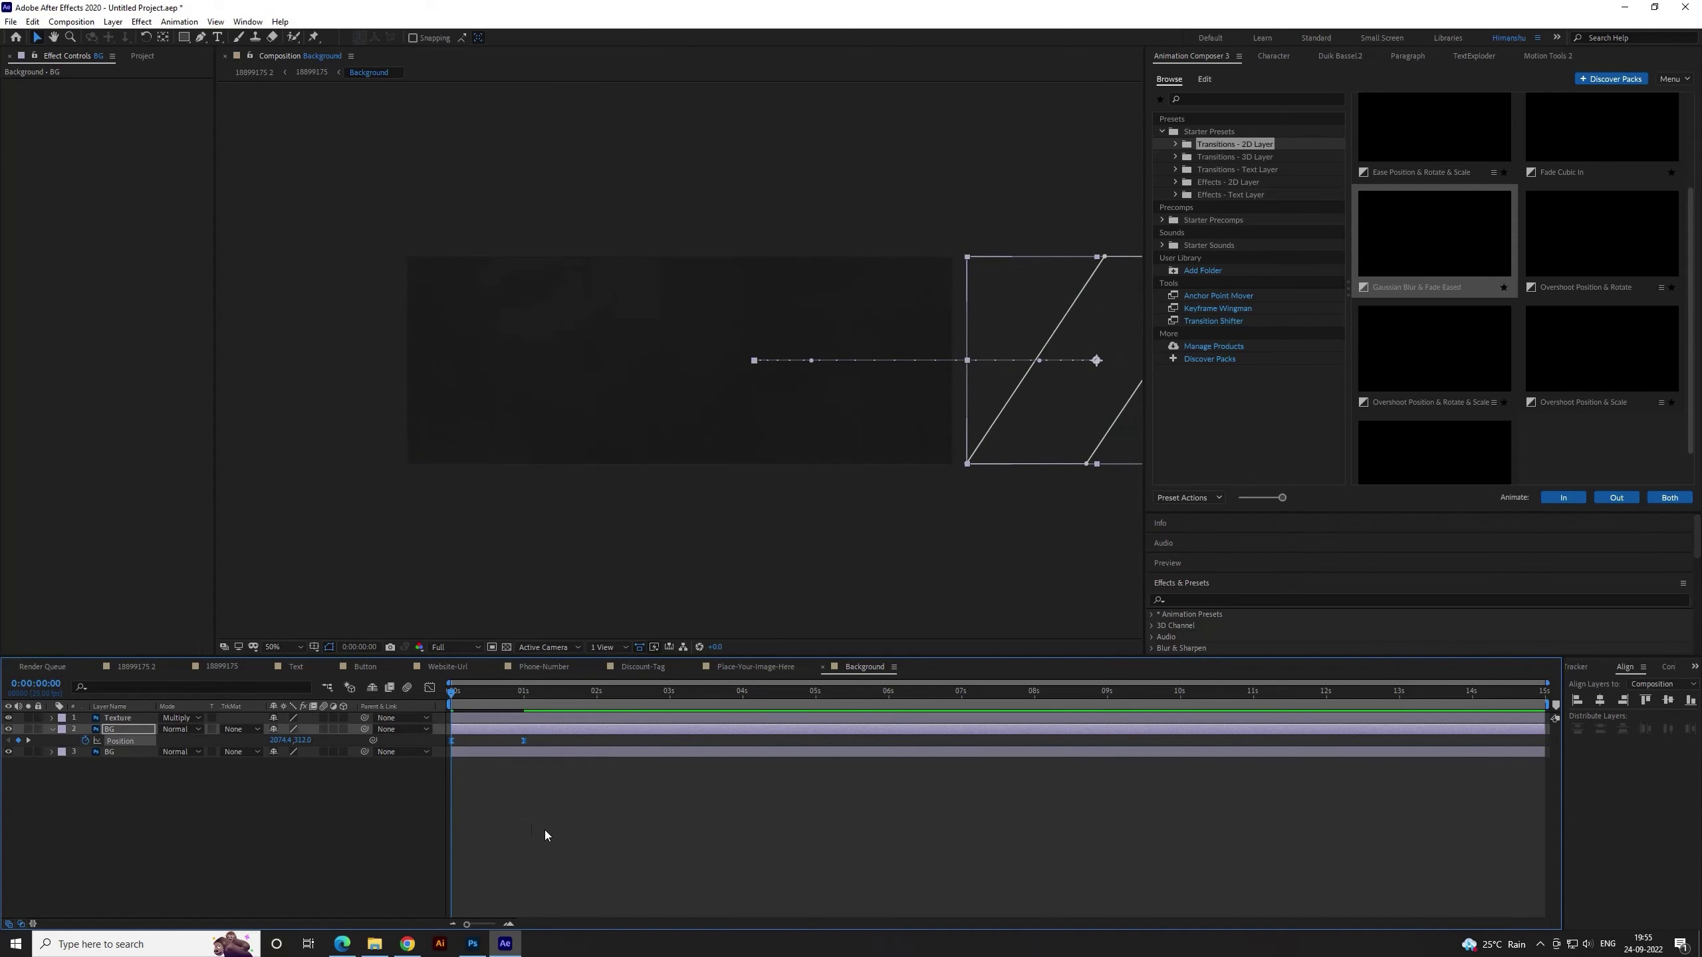
pyautogui.click(510, 812)
pyautogui.press('space')
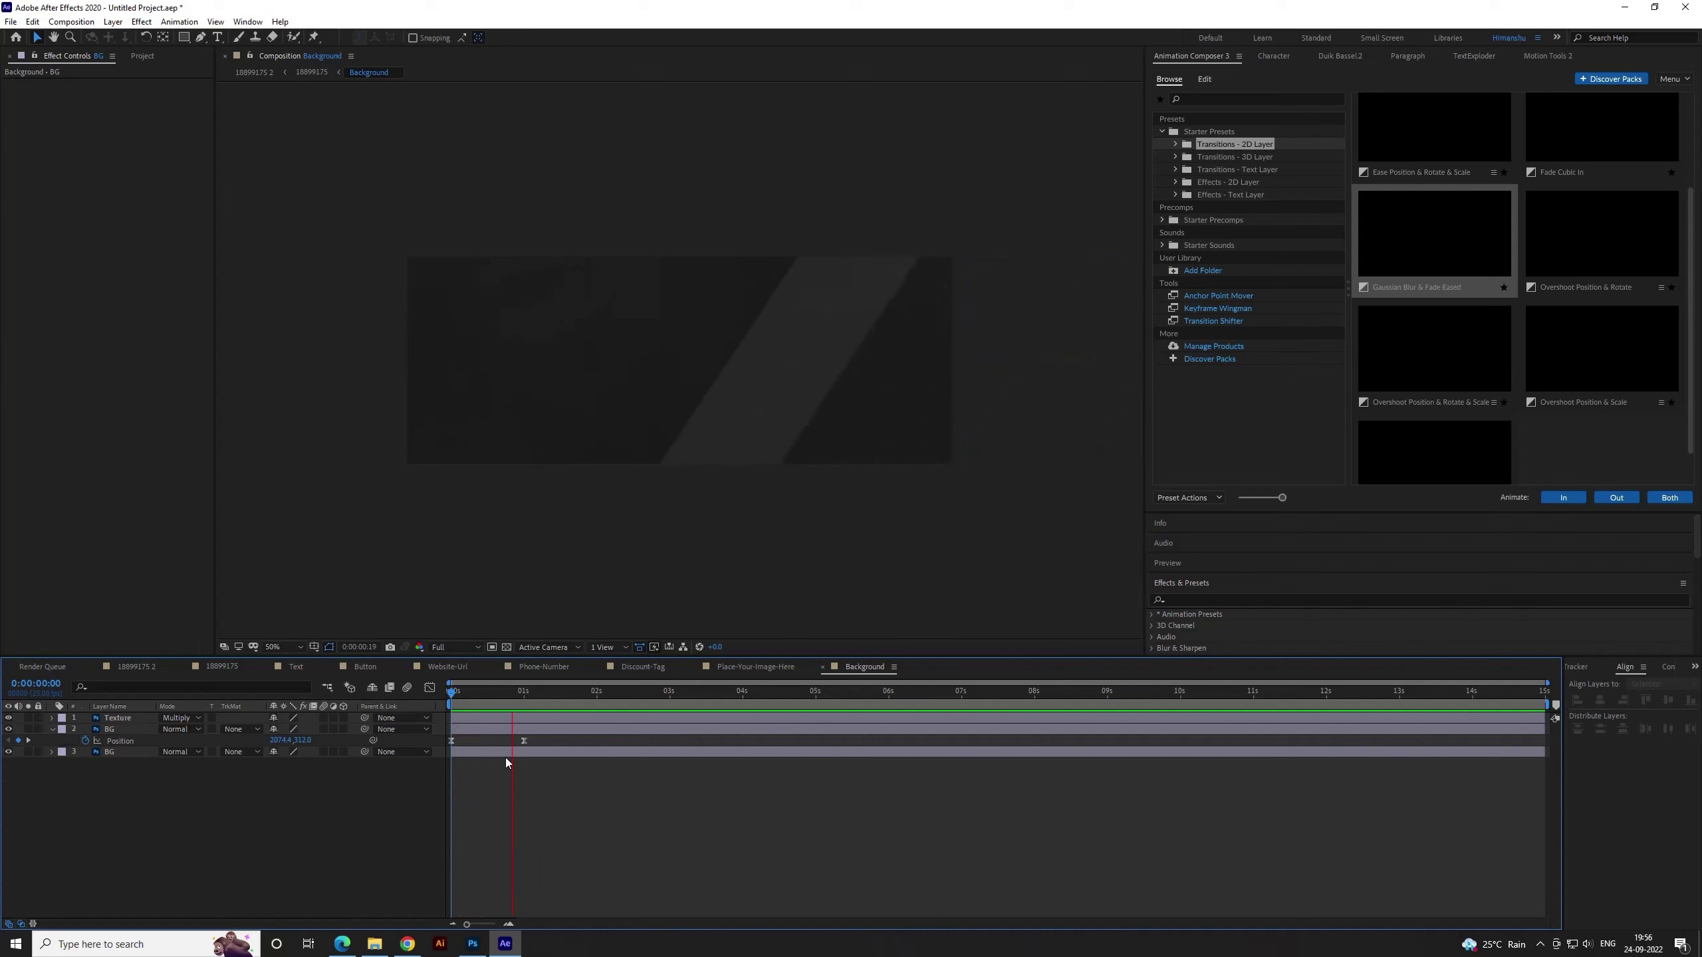
pyautogui.click(524, 695)
pyautogui.click(539, 729)
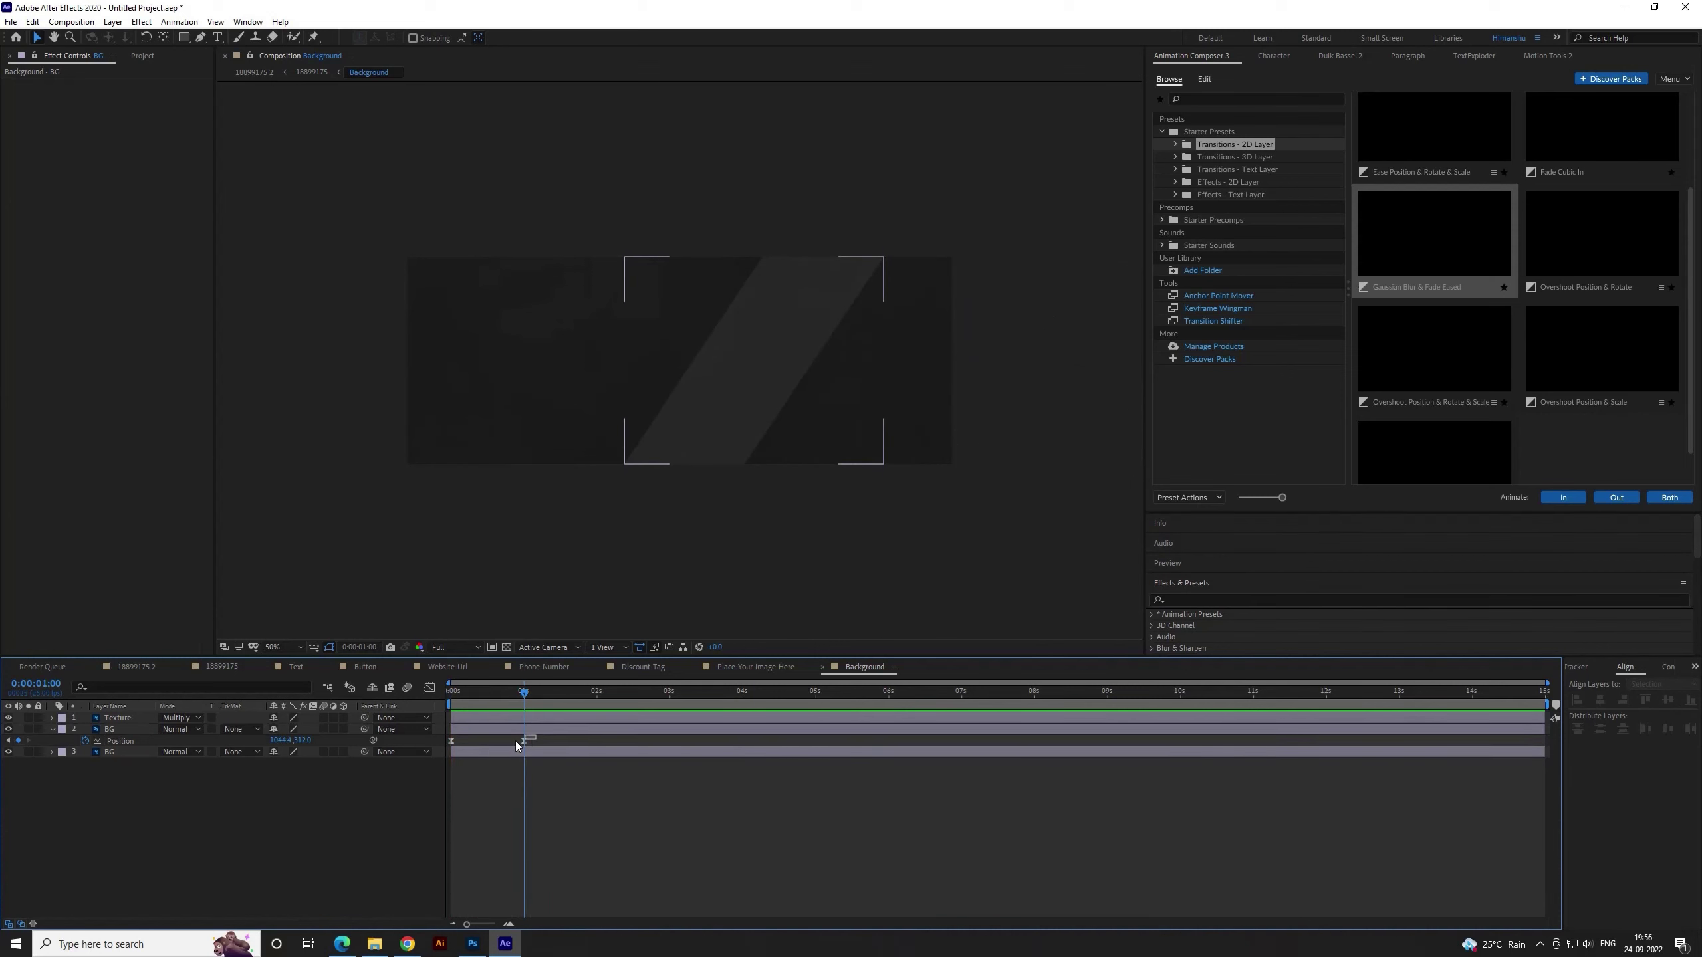
# Easy Ease both BG Position keyframes with F9, enable motion blur, and return to the main comp
pyautogui.click(430, 688)
pyautogui.moveTo(593, 844); pyautogui.dragTo(506, 892)
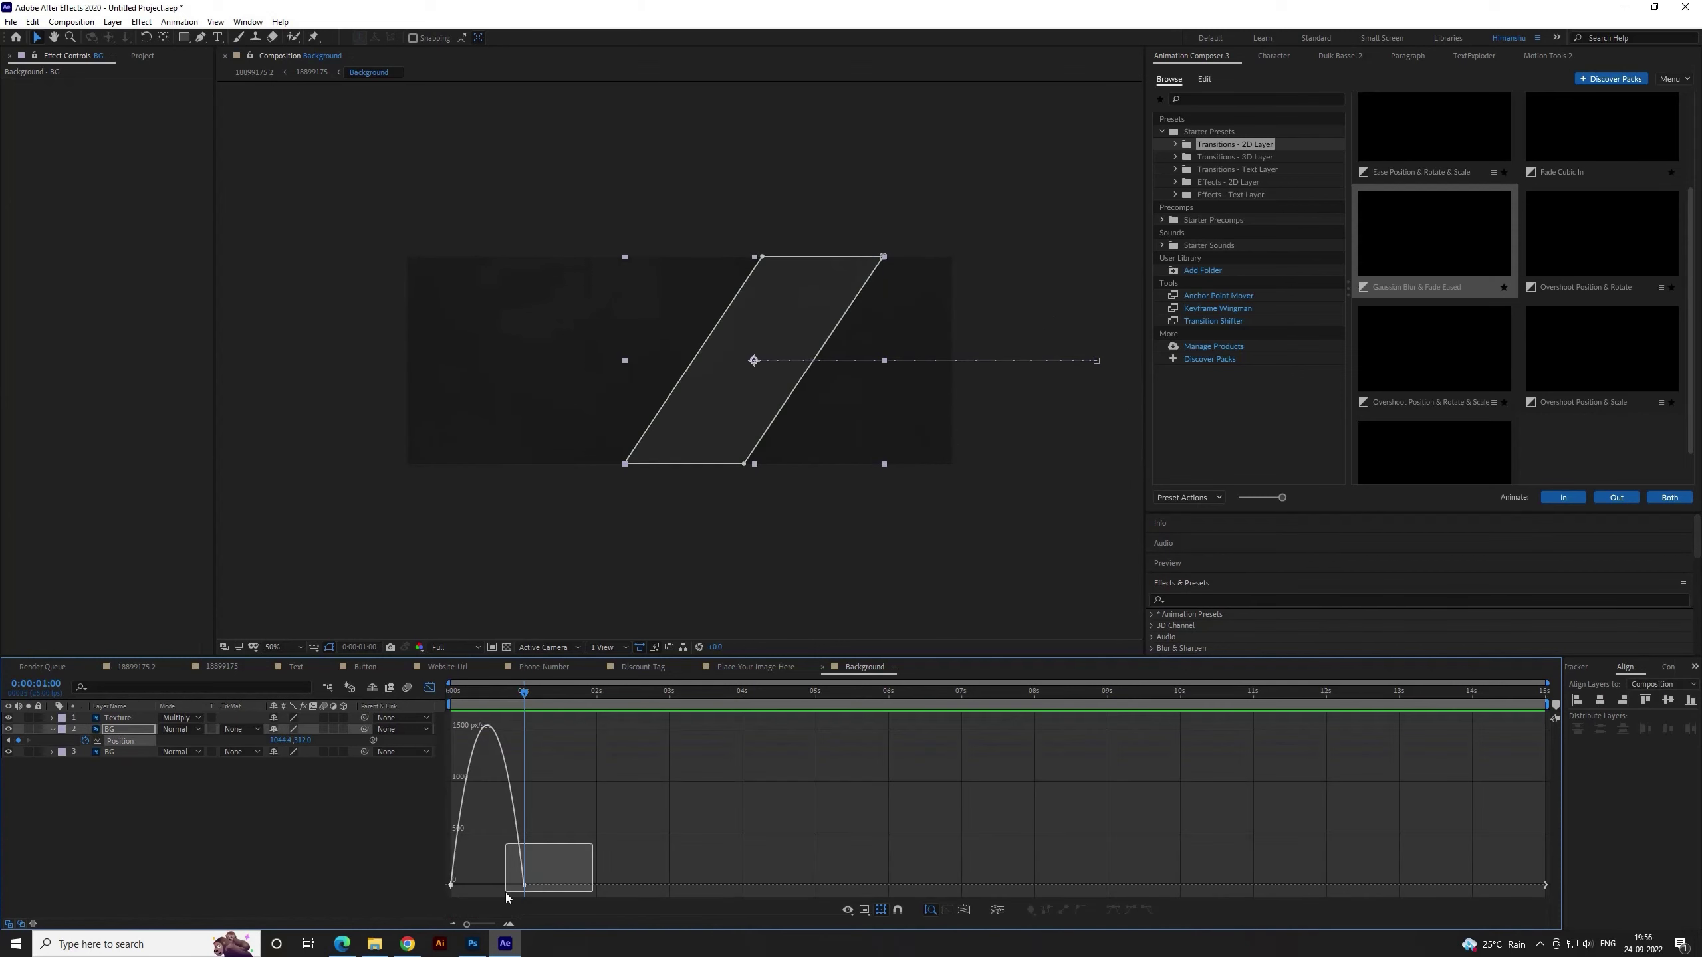
pyautogui.press('F9')
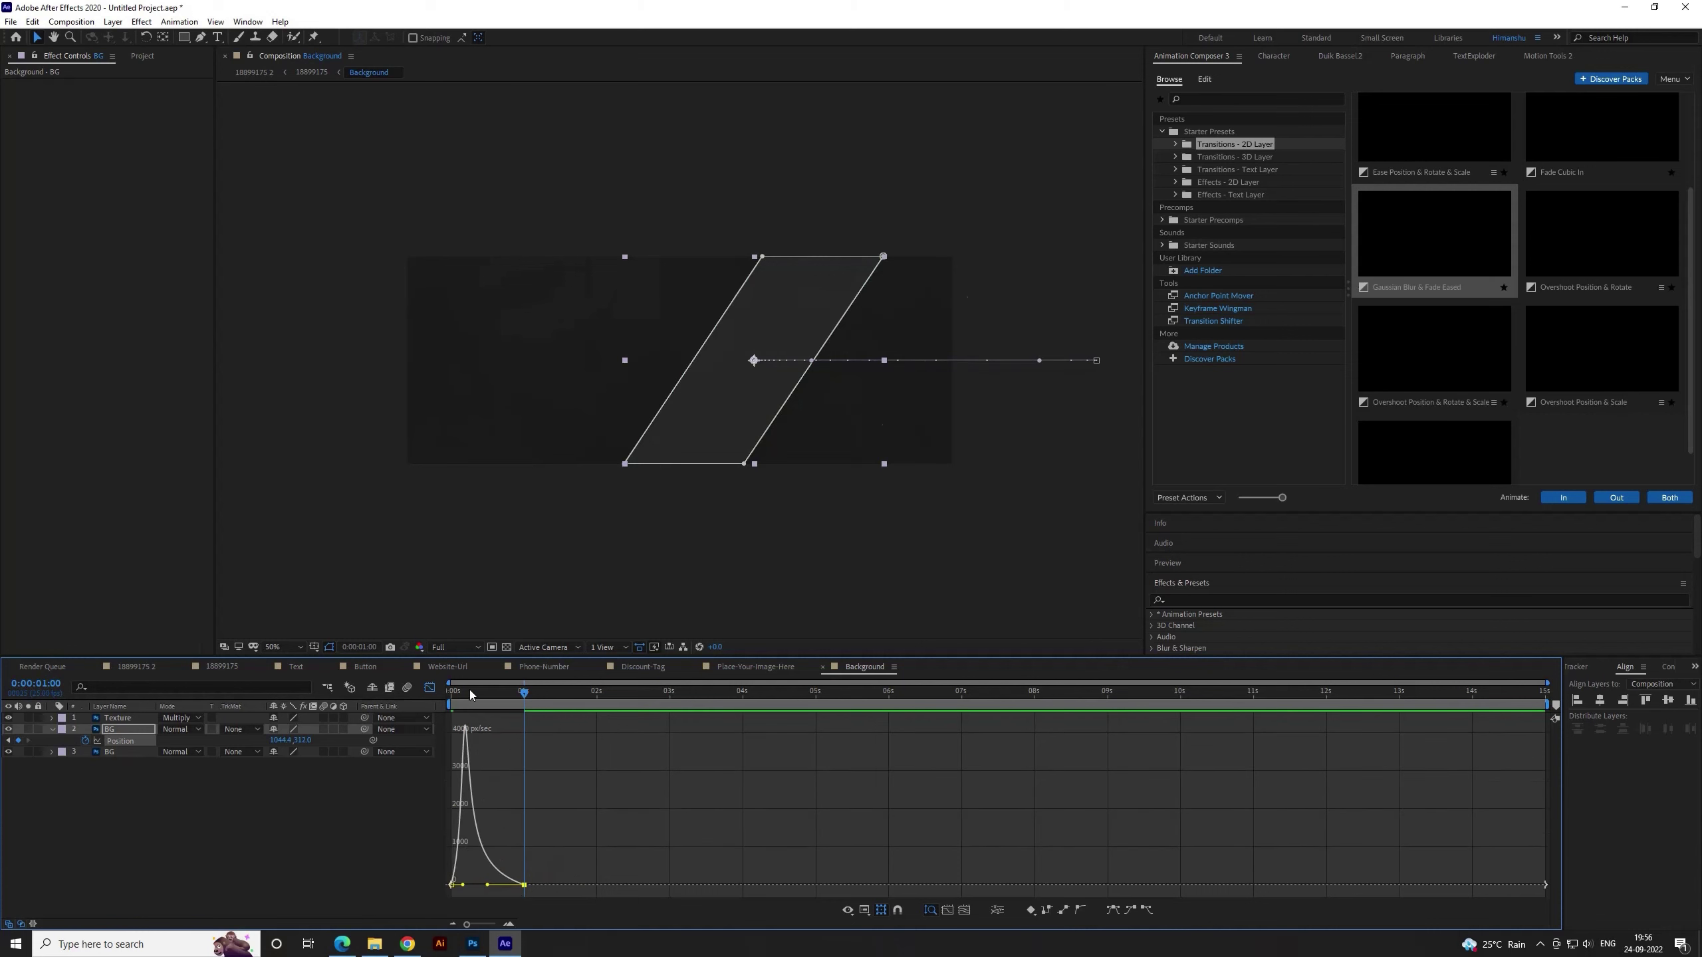
pyautogui.moveTo(469, 690); pyautogui.dragTo(440, 693)
pyautogui.click(406, 688)
pyautogui.moveTo(323, 717); pyautogui.dragTo(324, 752)
pyautogui.press('space')
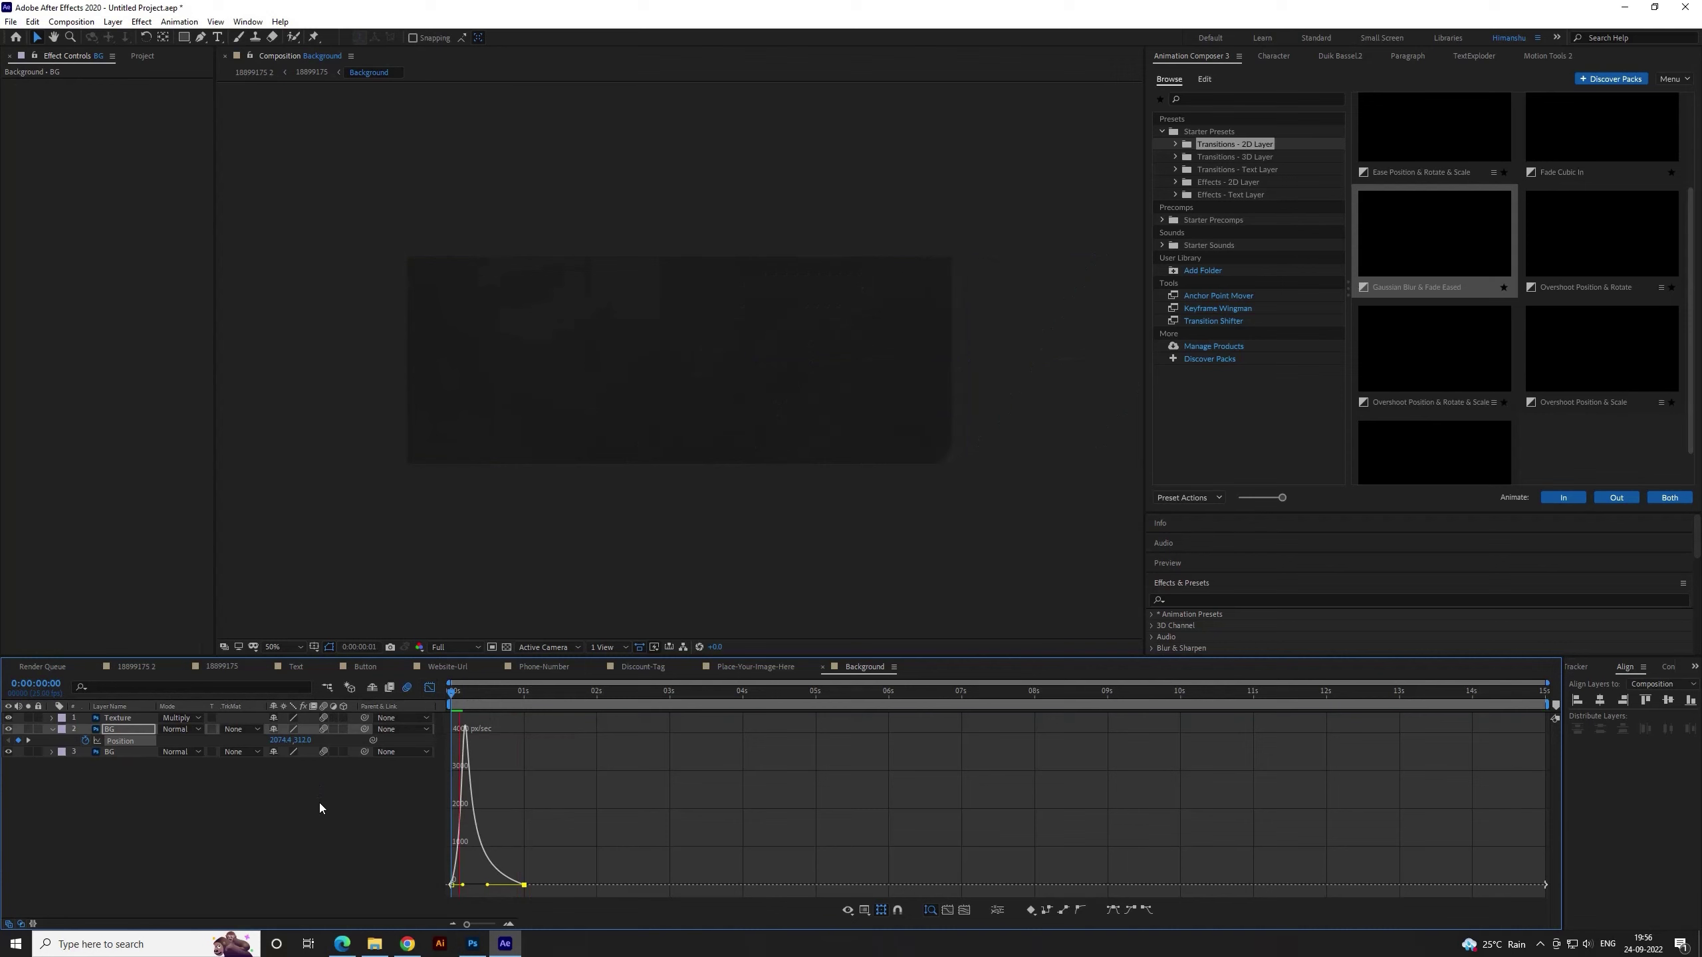
pyautogui.press('space')
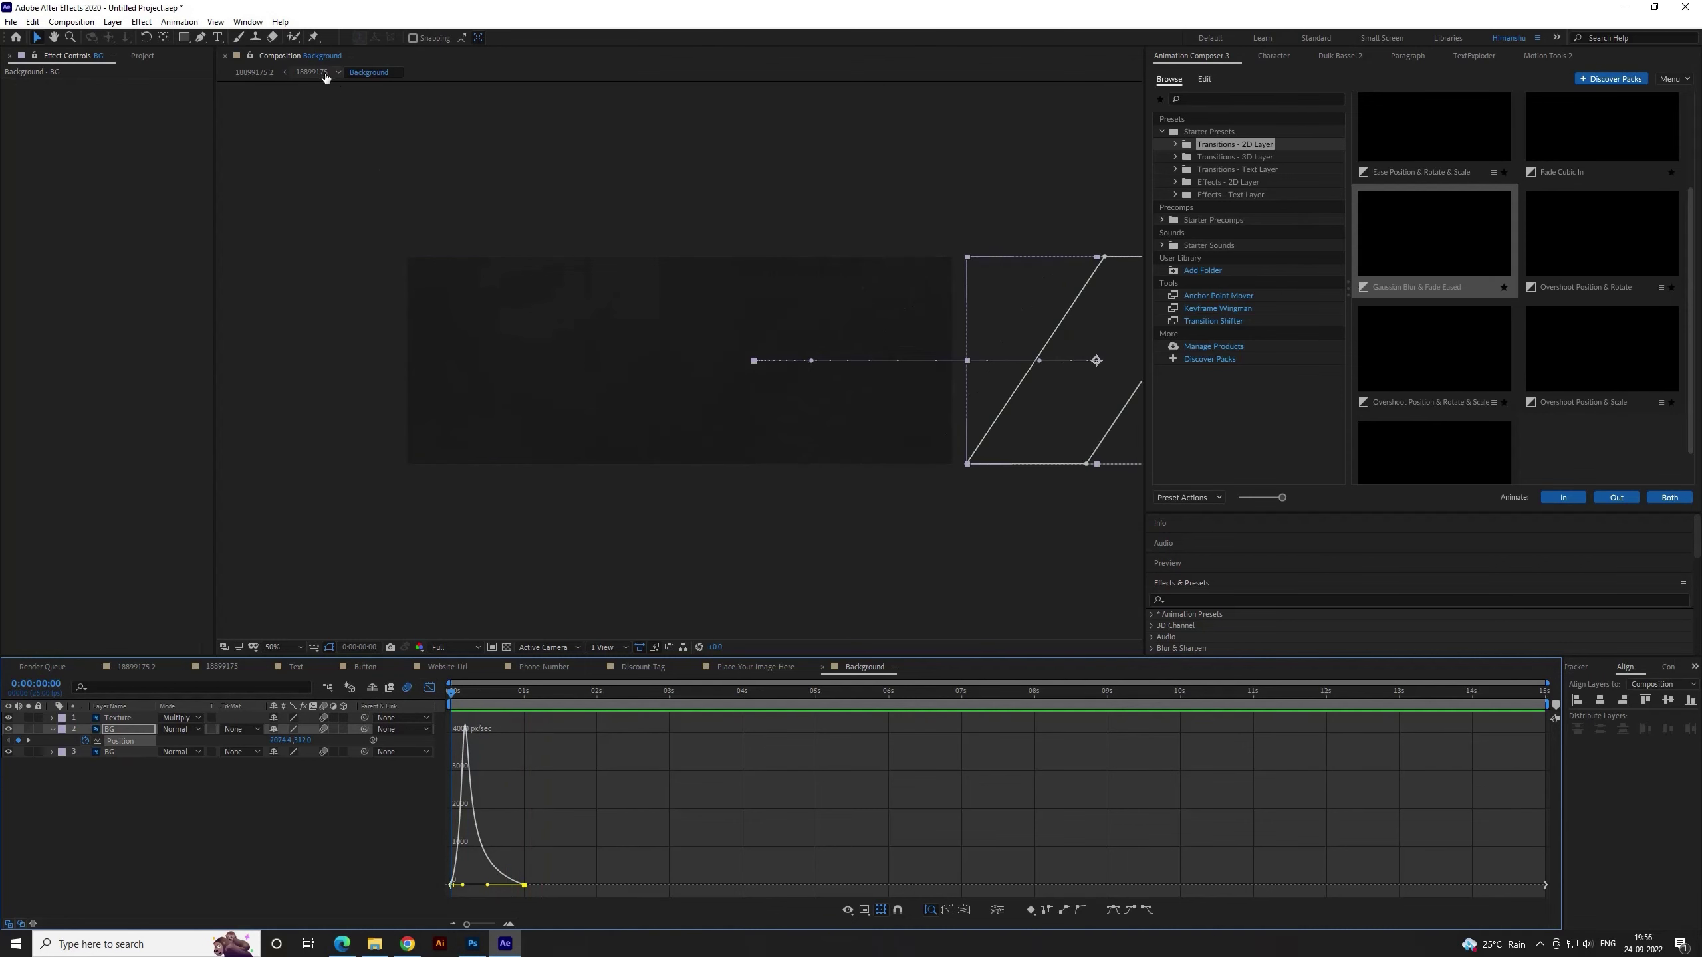
pyautogui.click(325, 74)
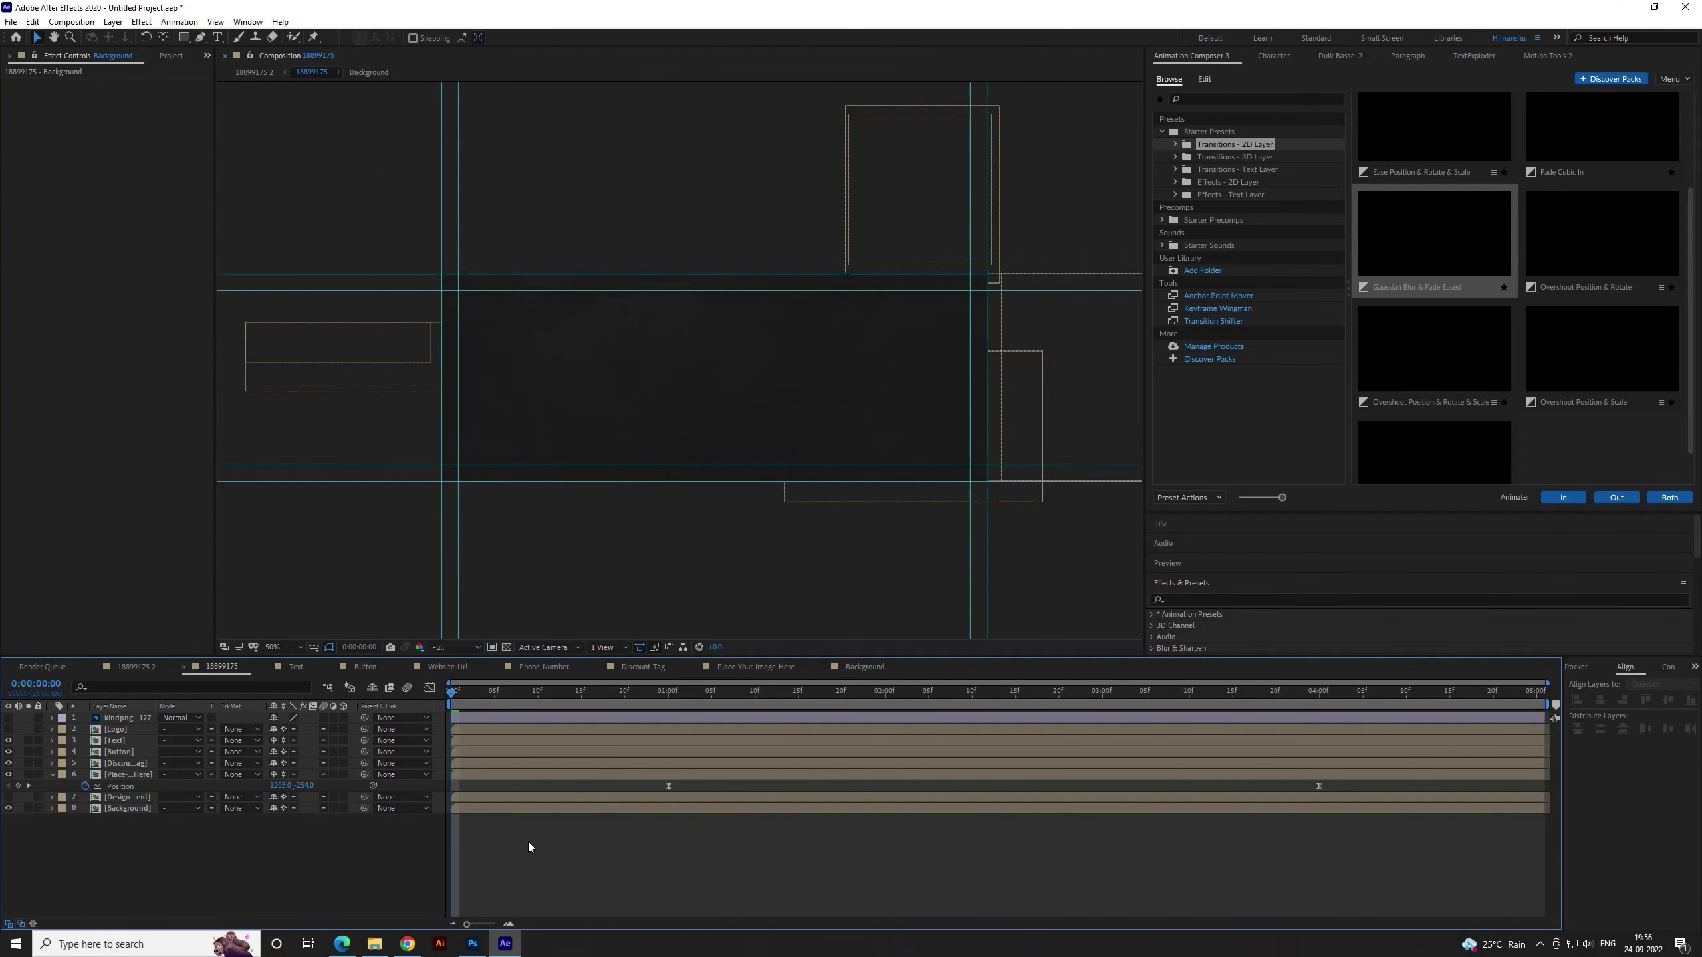
pyautogui.press('space')
pyautogui.click(575, 778)
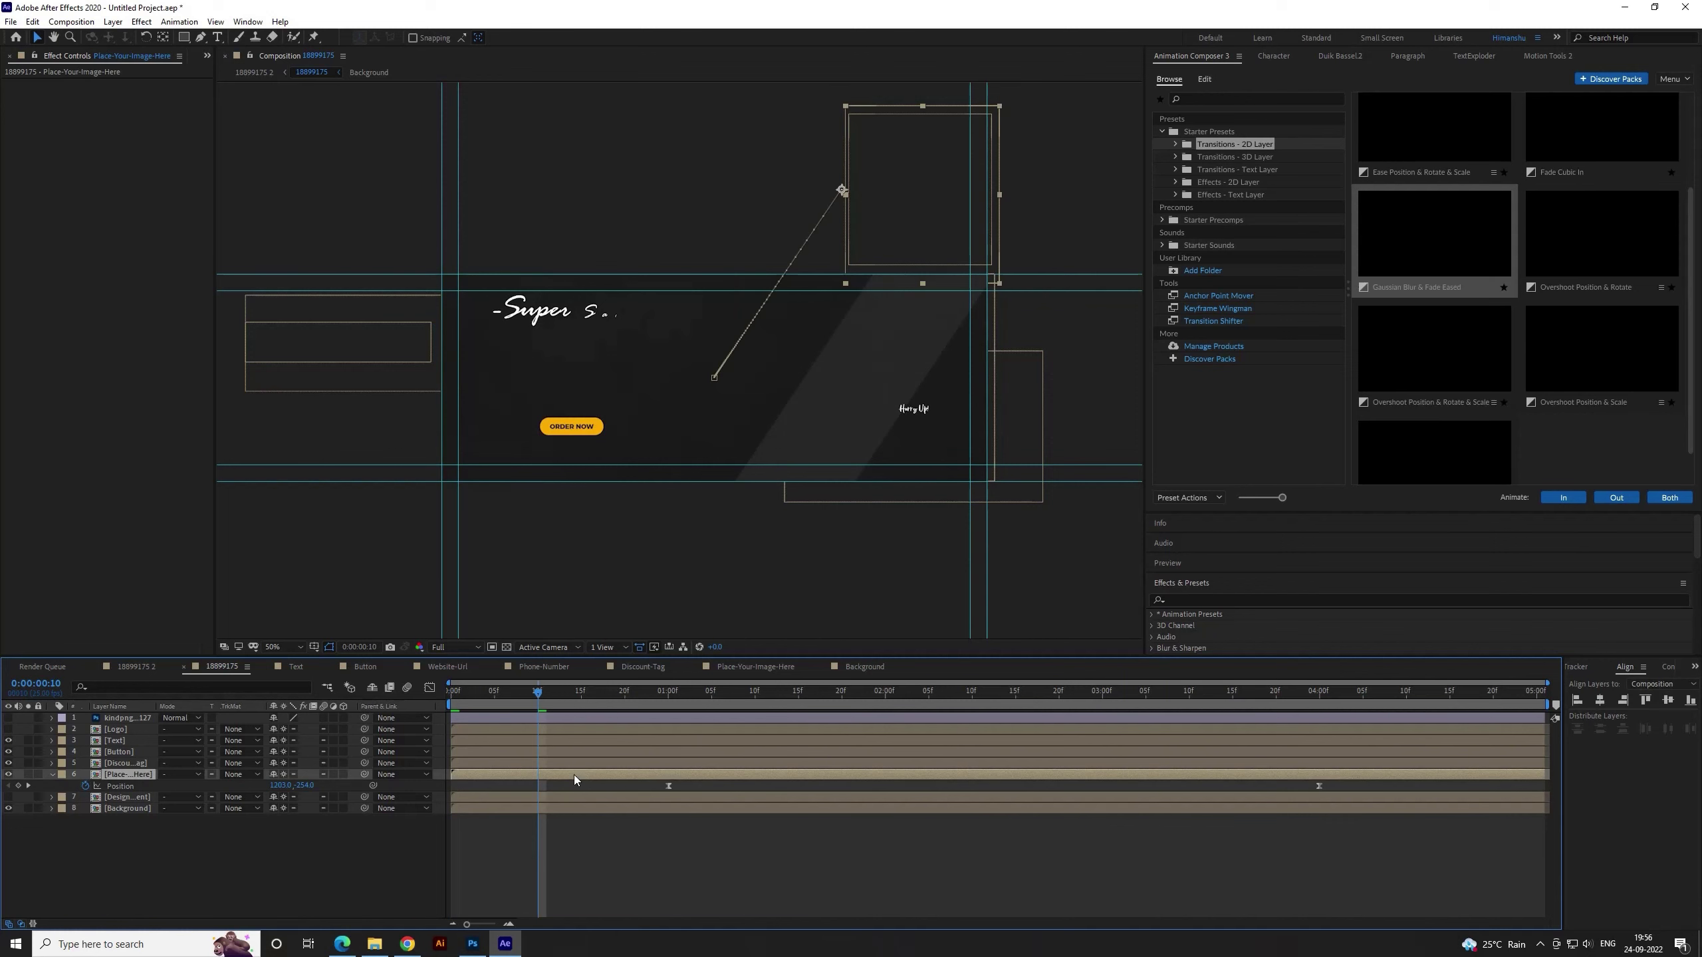
pyautogui.press('space')
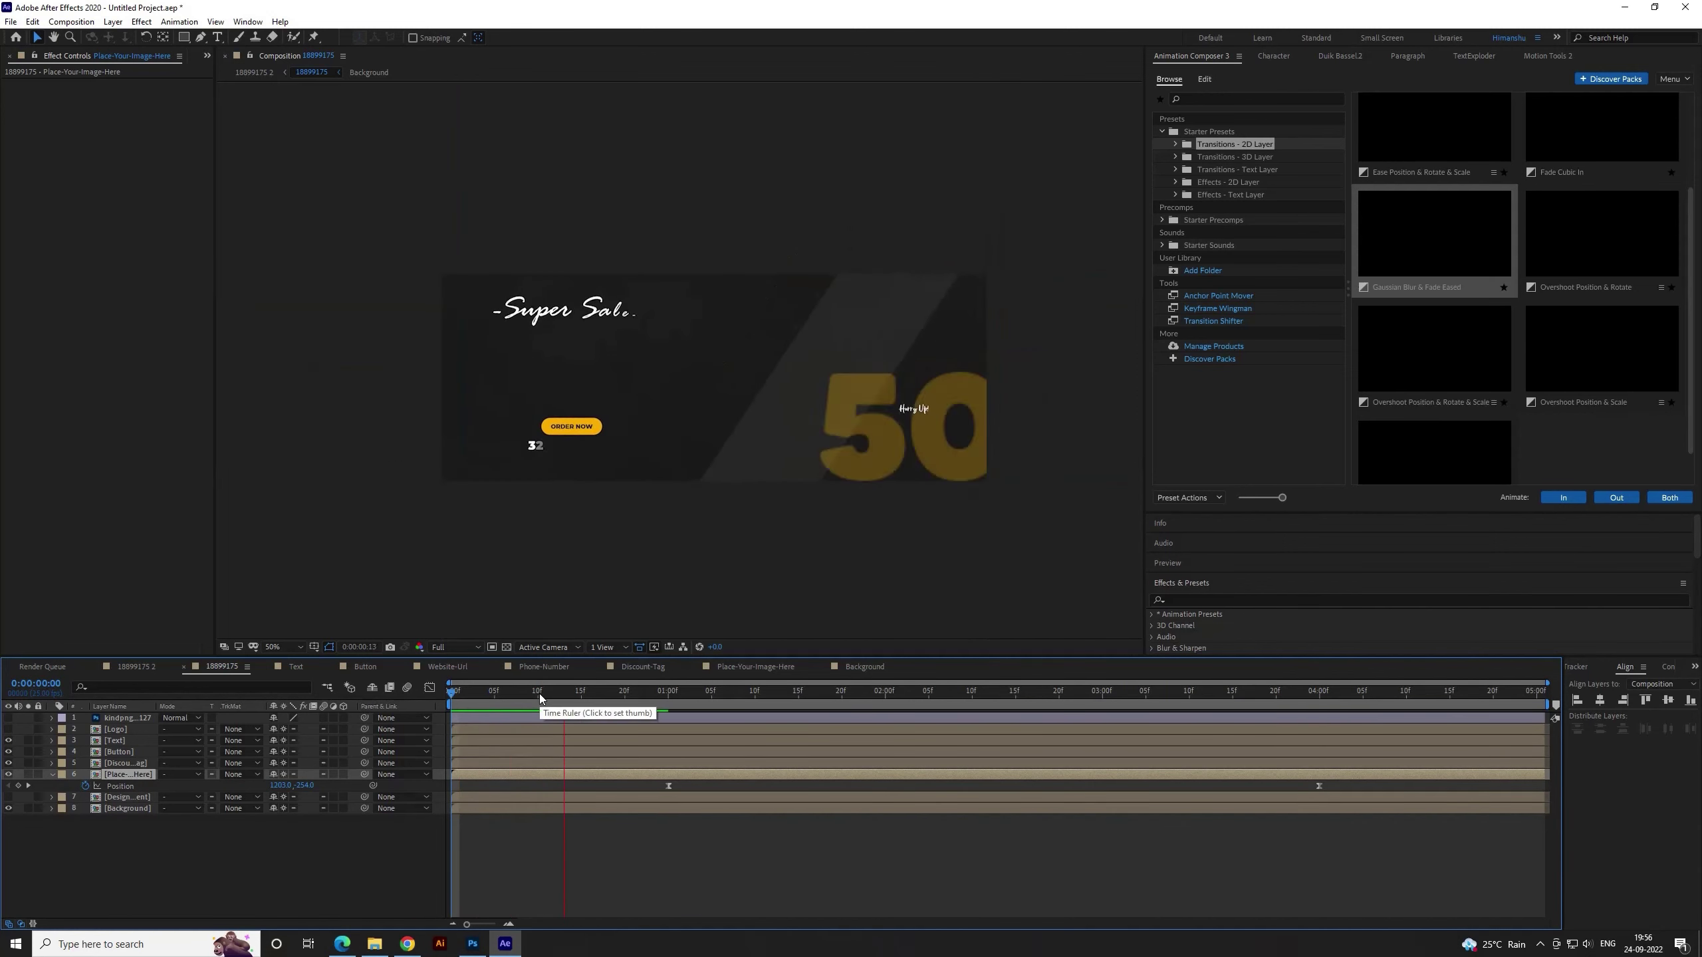
pyautogui.click(539, 695)
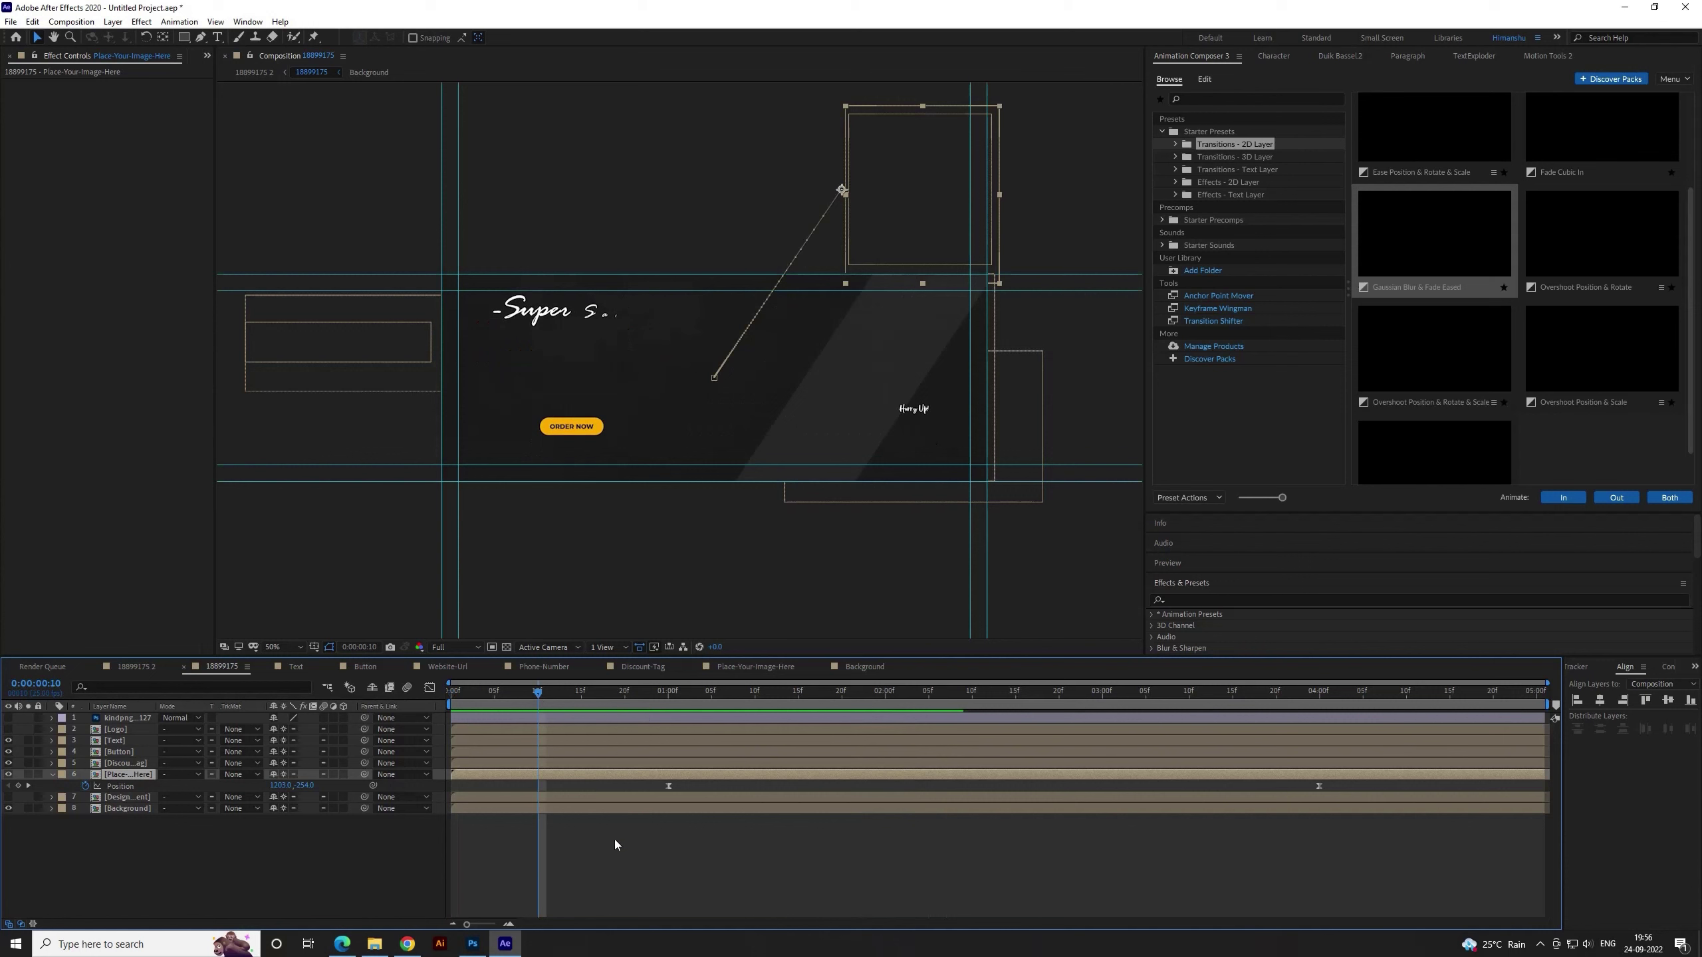
pyautogui.moveTo(504, 694); pyautogui.dragTo(646, 717)
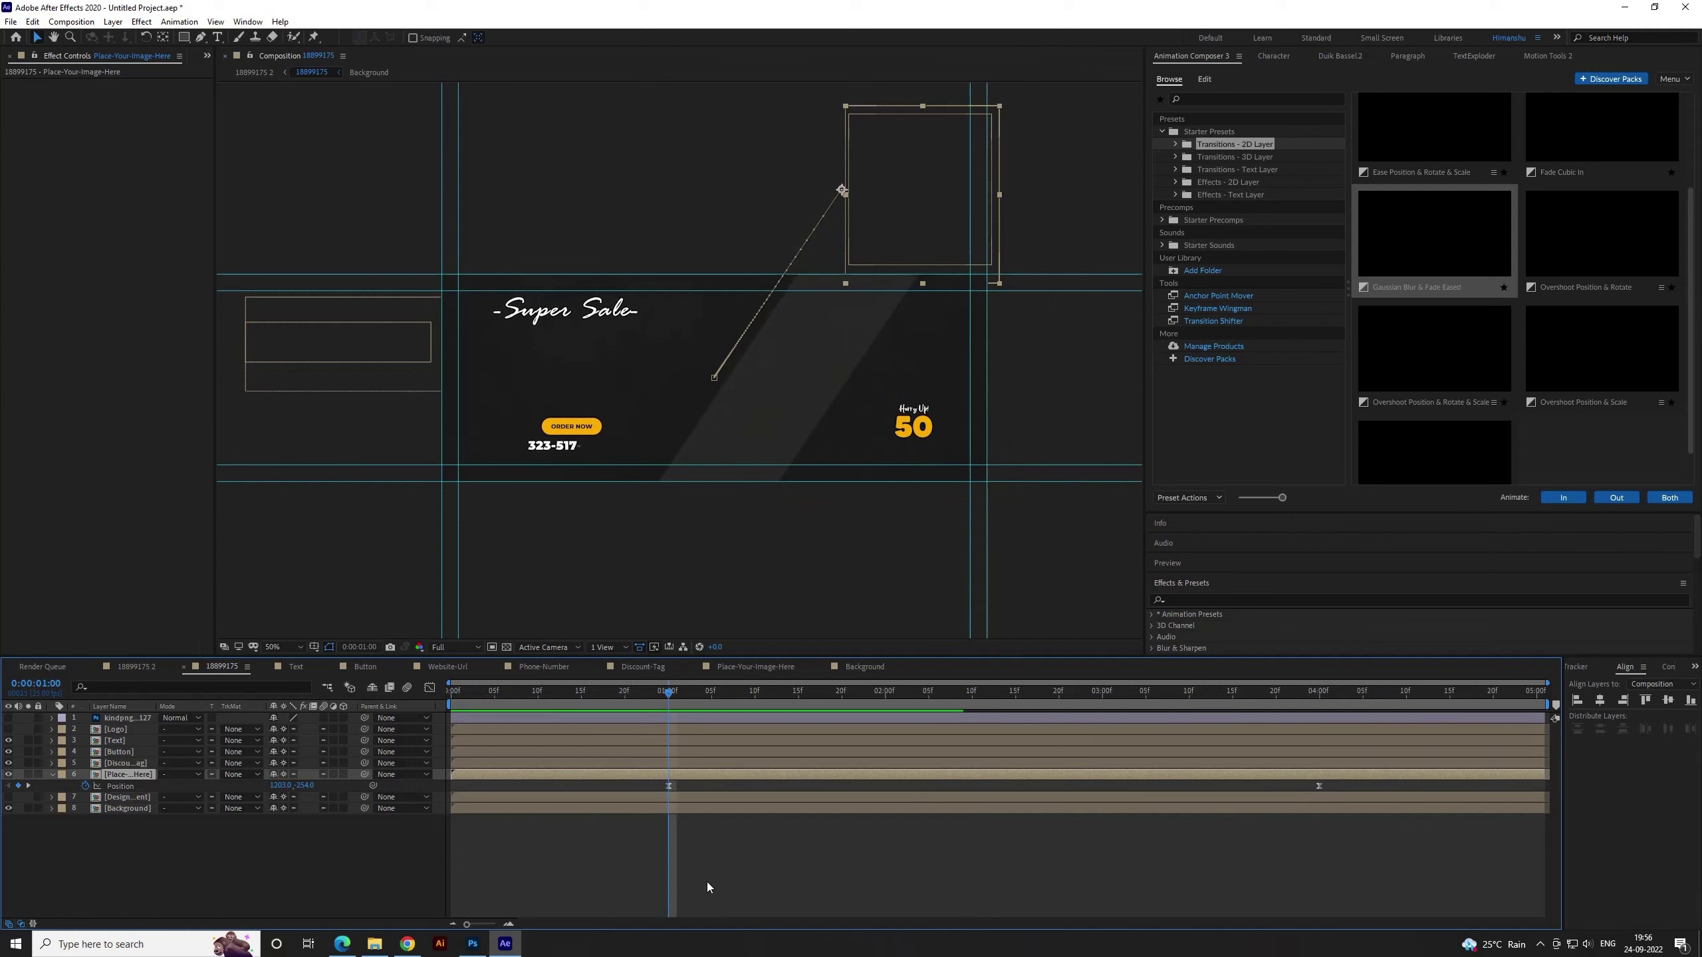
pyautogui.moveTo(570, 693); pyautogui.dragTo(436, 683)
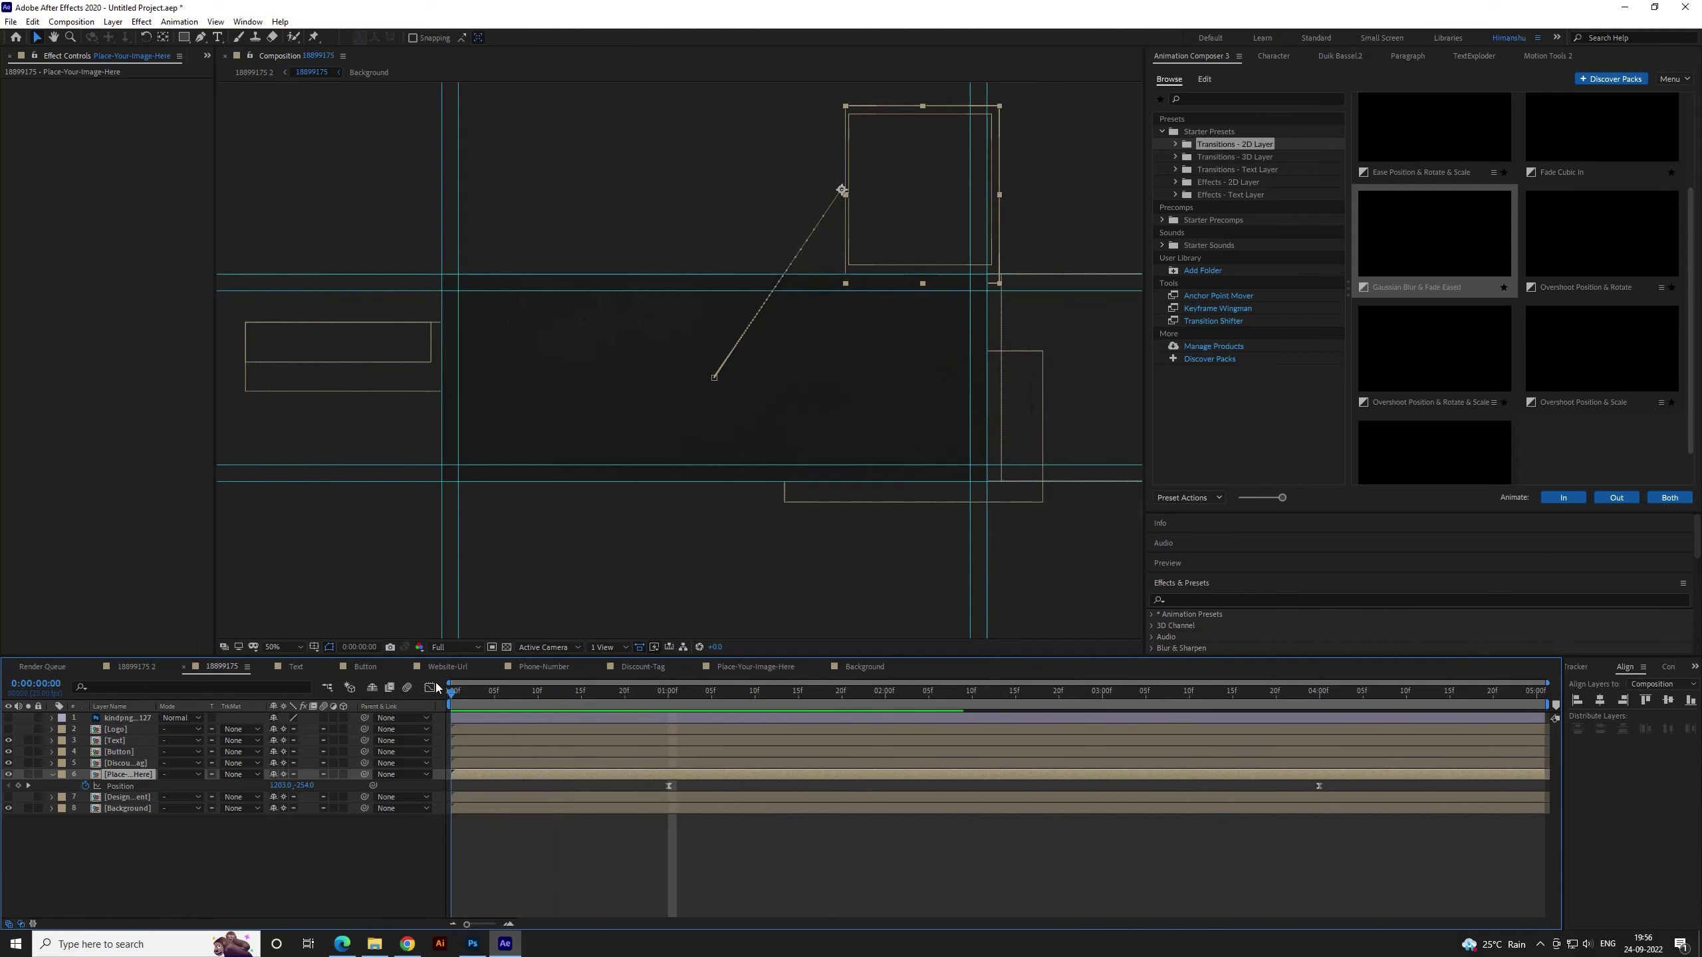
pyautogui.press('space')
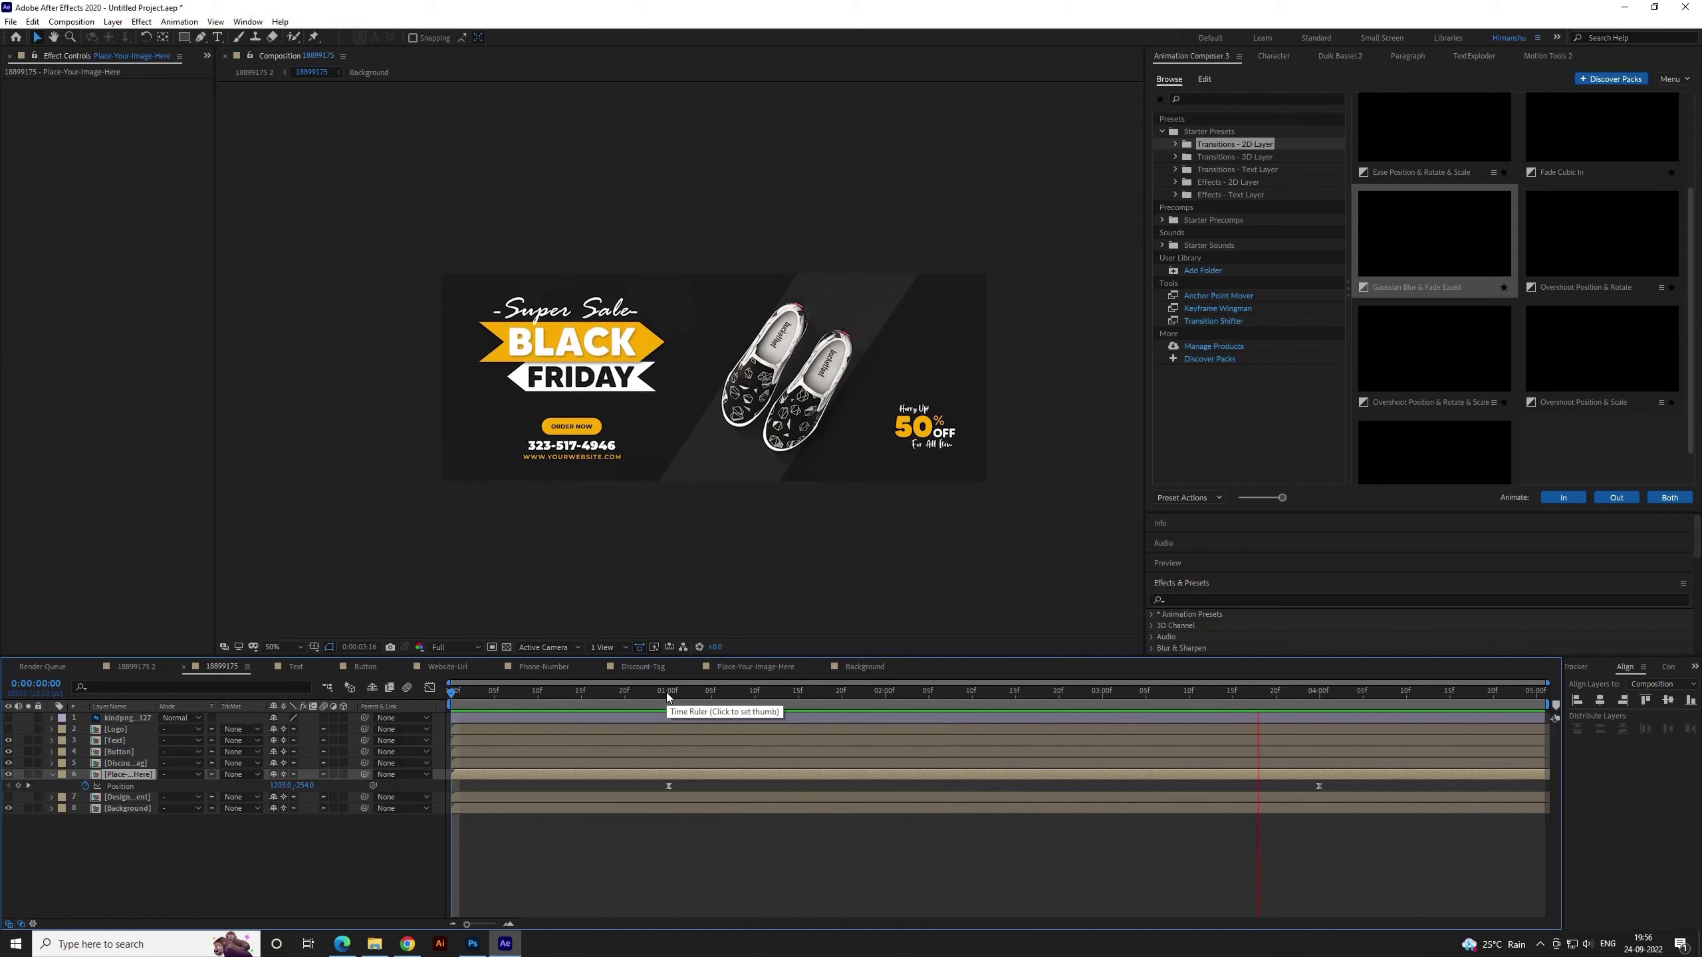
pyautogui.click(668, 692)
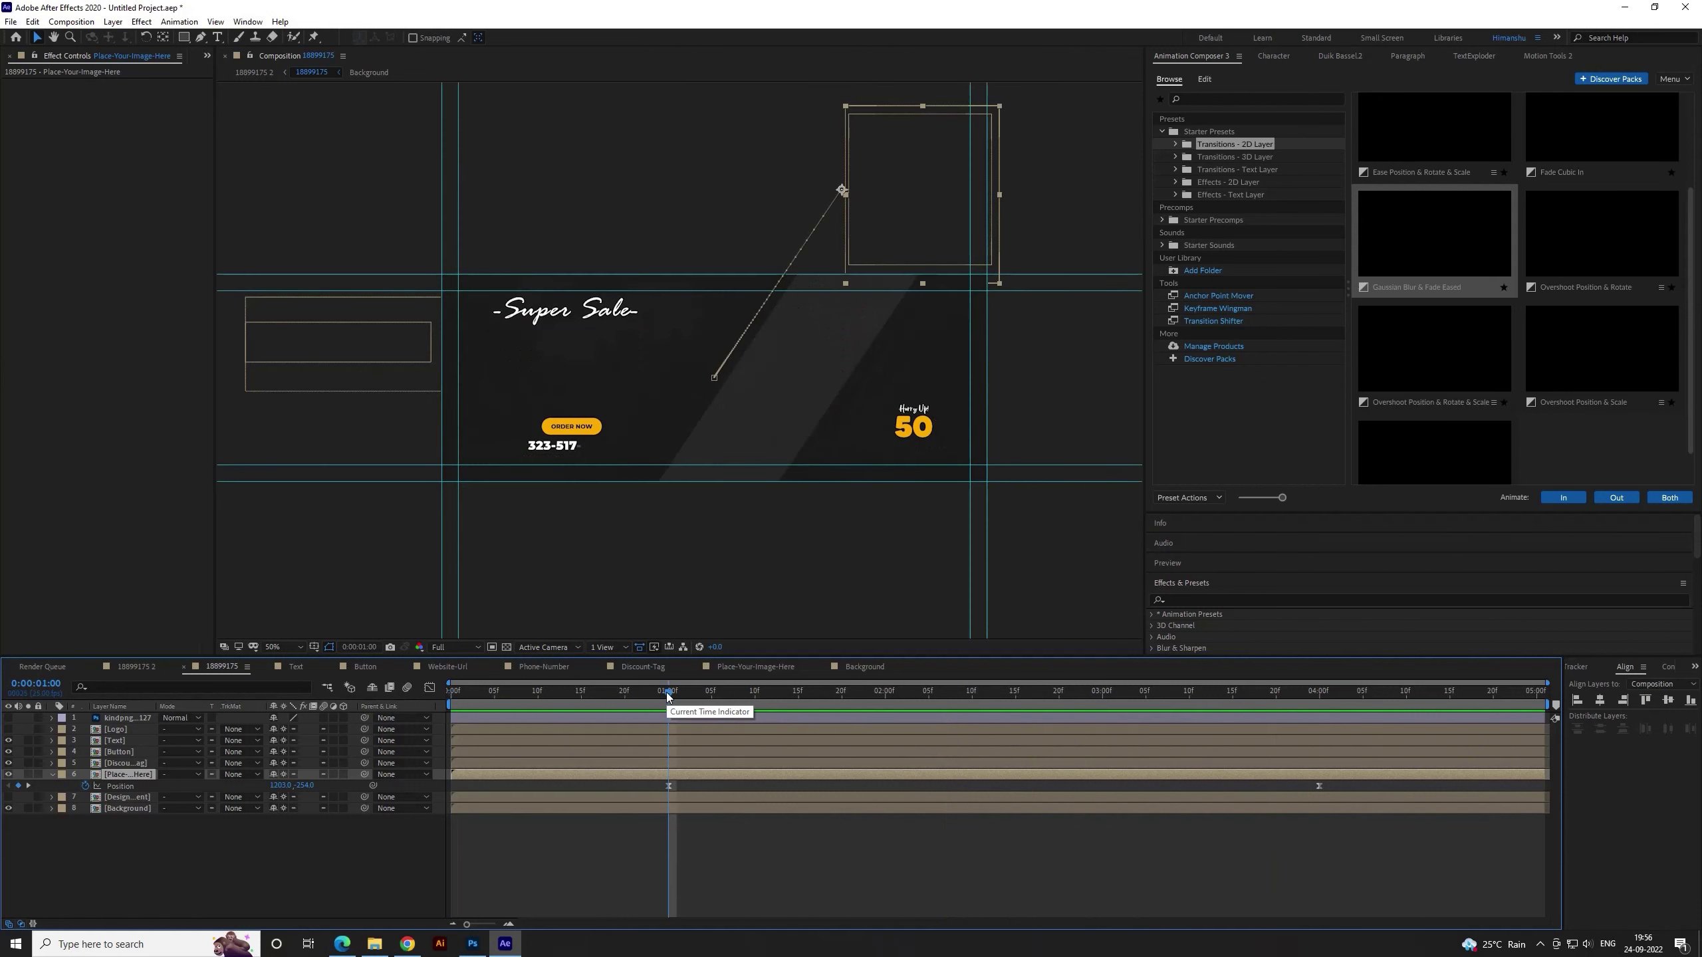
pyautogui.click(575, 356)
# In the Text precomp, shift the Black-through-Bottom banner layers to start at 0:00:01:00
pyautogui.doubleClick(492, 739)
pyautogui.press('space')
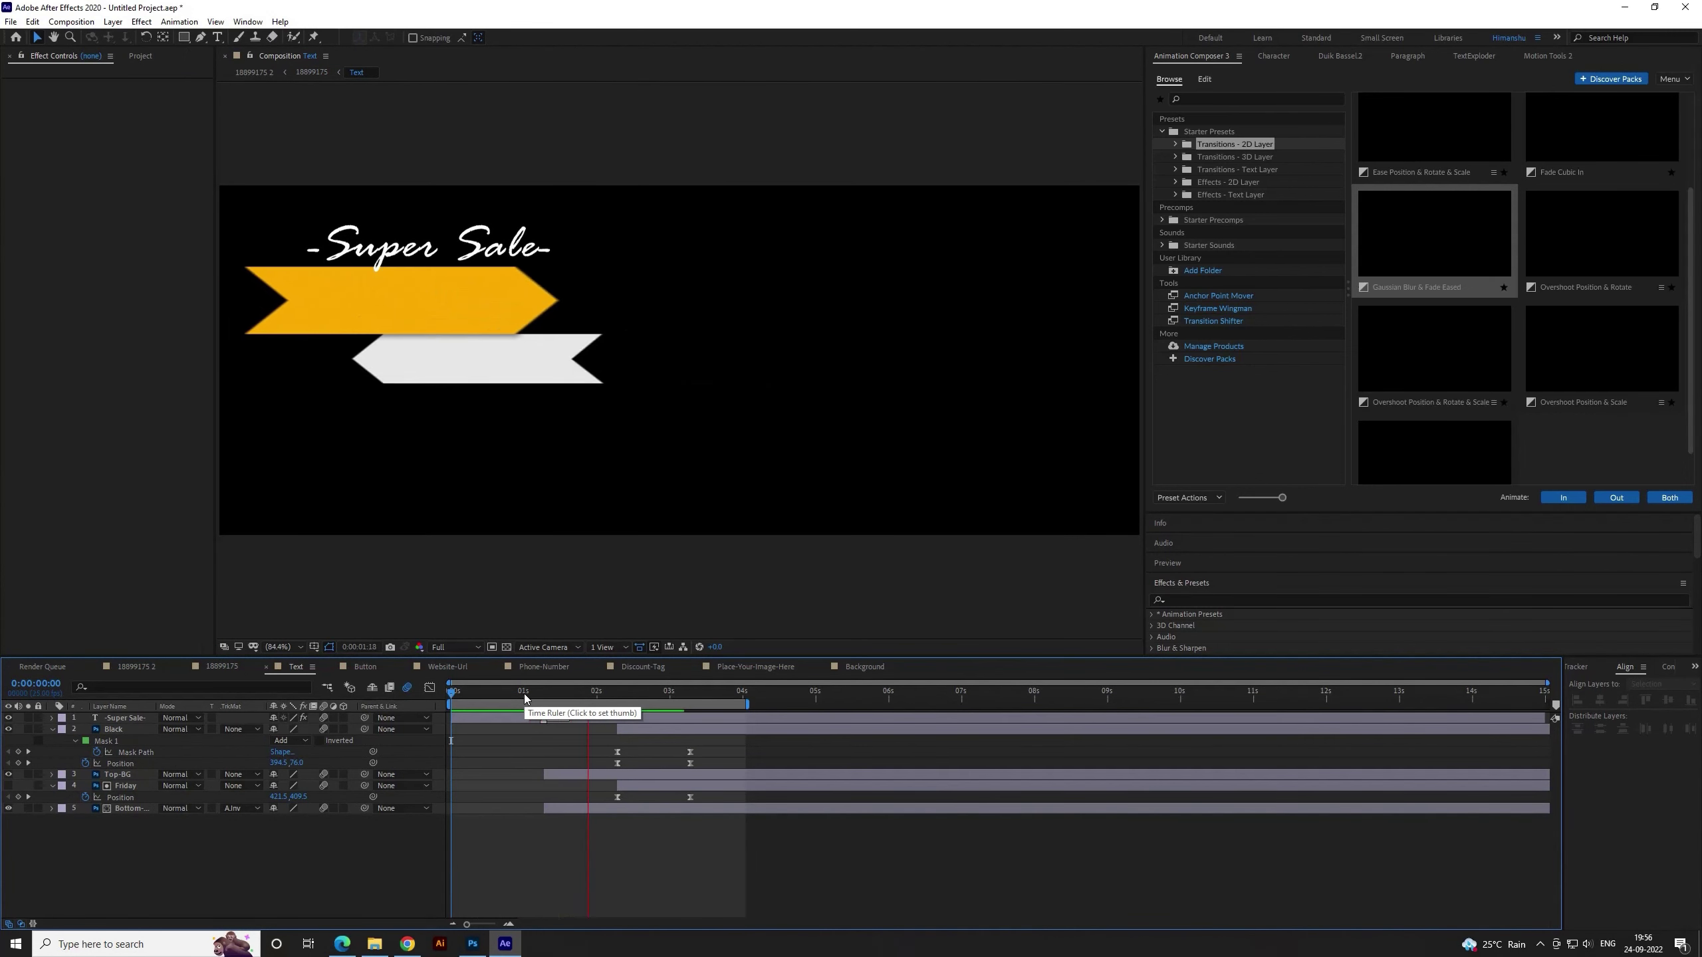
pyautogui.click(524, 695)
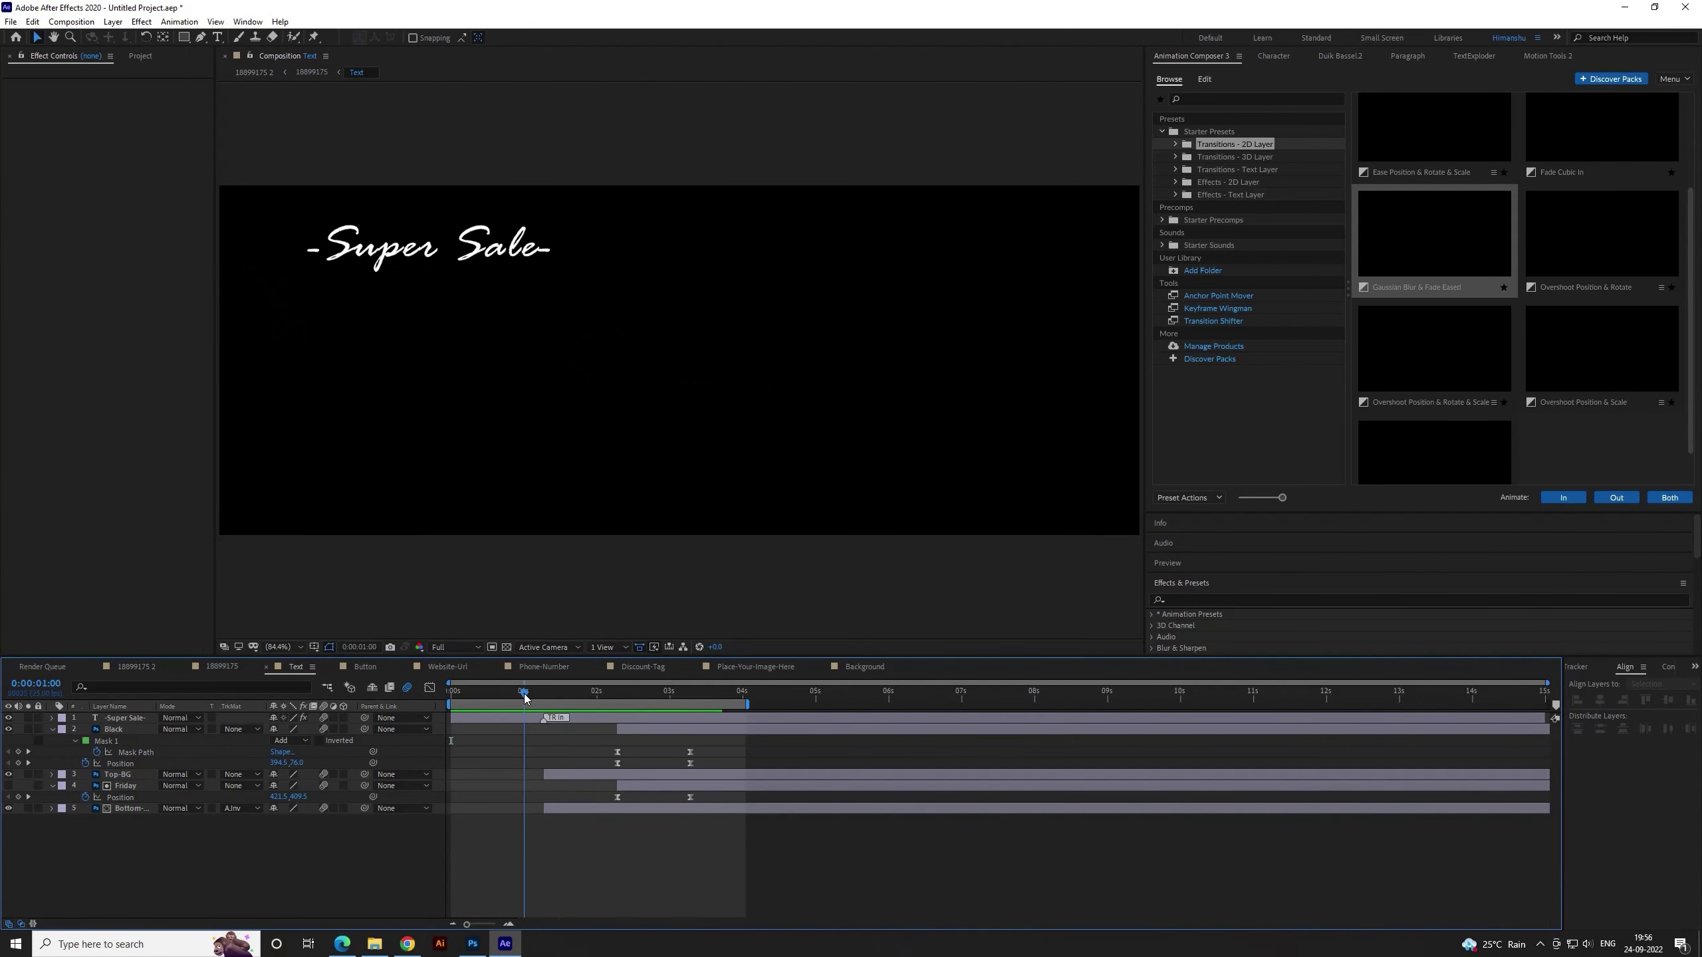
pyautogui.click(641, 733)
pyautogui.keyDown('shift'); pyautogui.click(597, 810); pyautogui.keyUp('shift')
pyautogui.moveTo(567, 777); pyautogui.dragTo(536, 772)
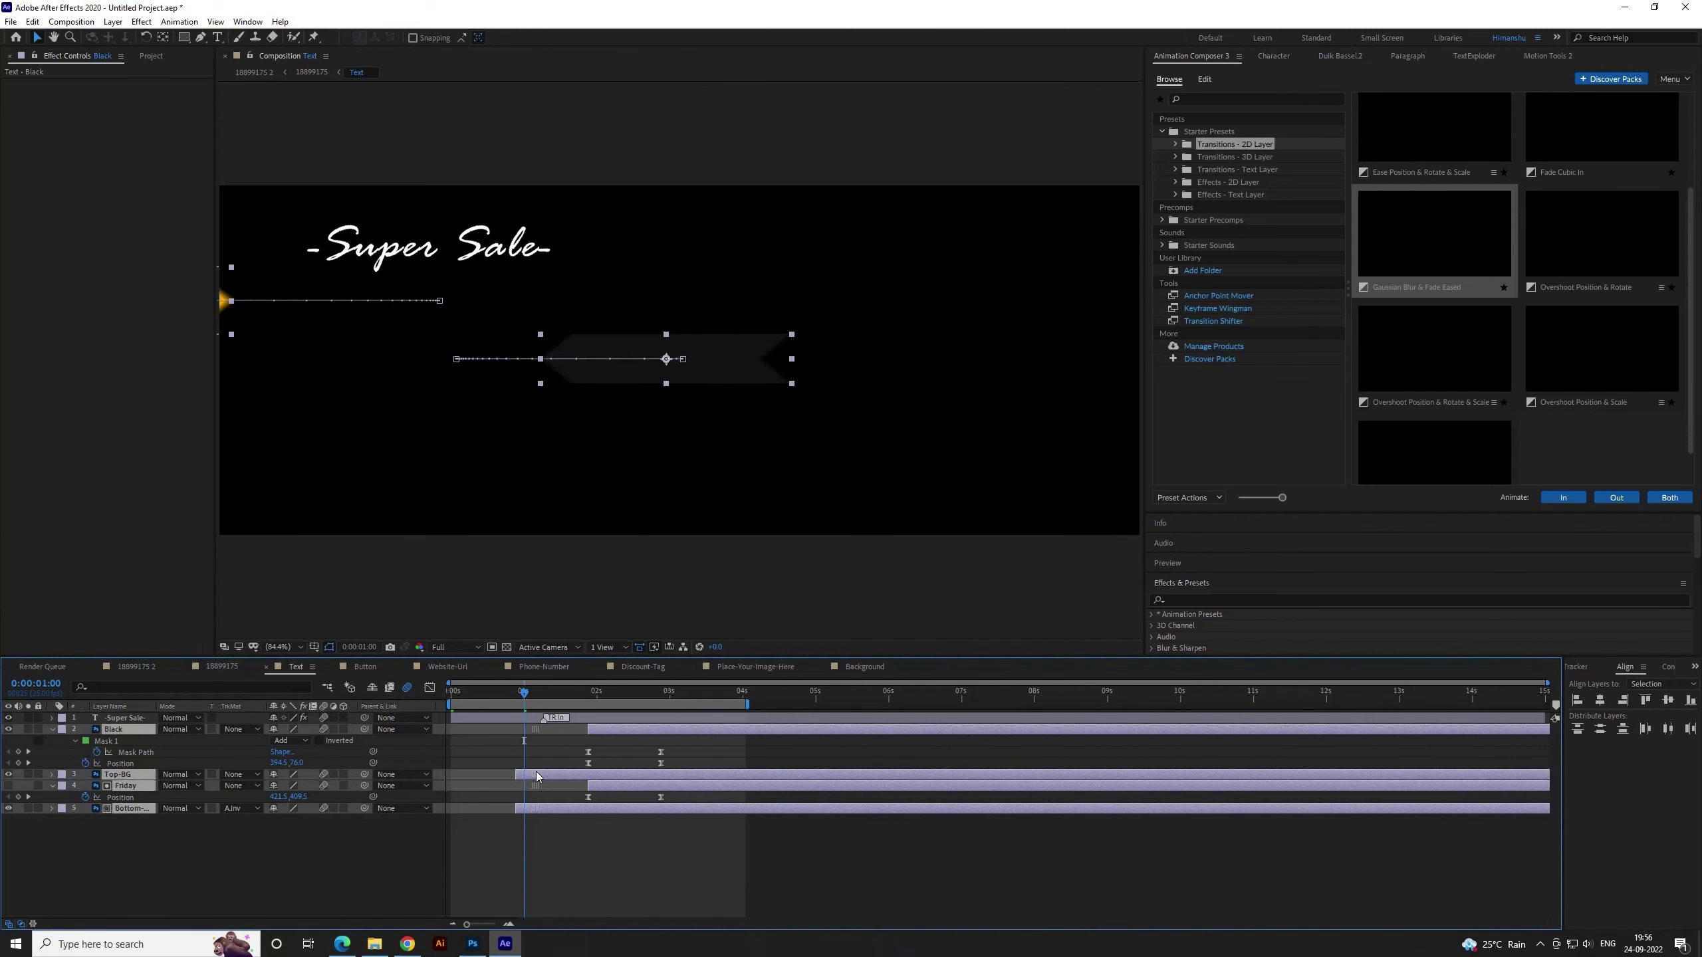
pyautogui.click(532, 733)
pyautogui.moveTo(524, 695); pyautogui.dragTo(453, 698)
pyautogui.press('space')
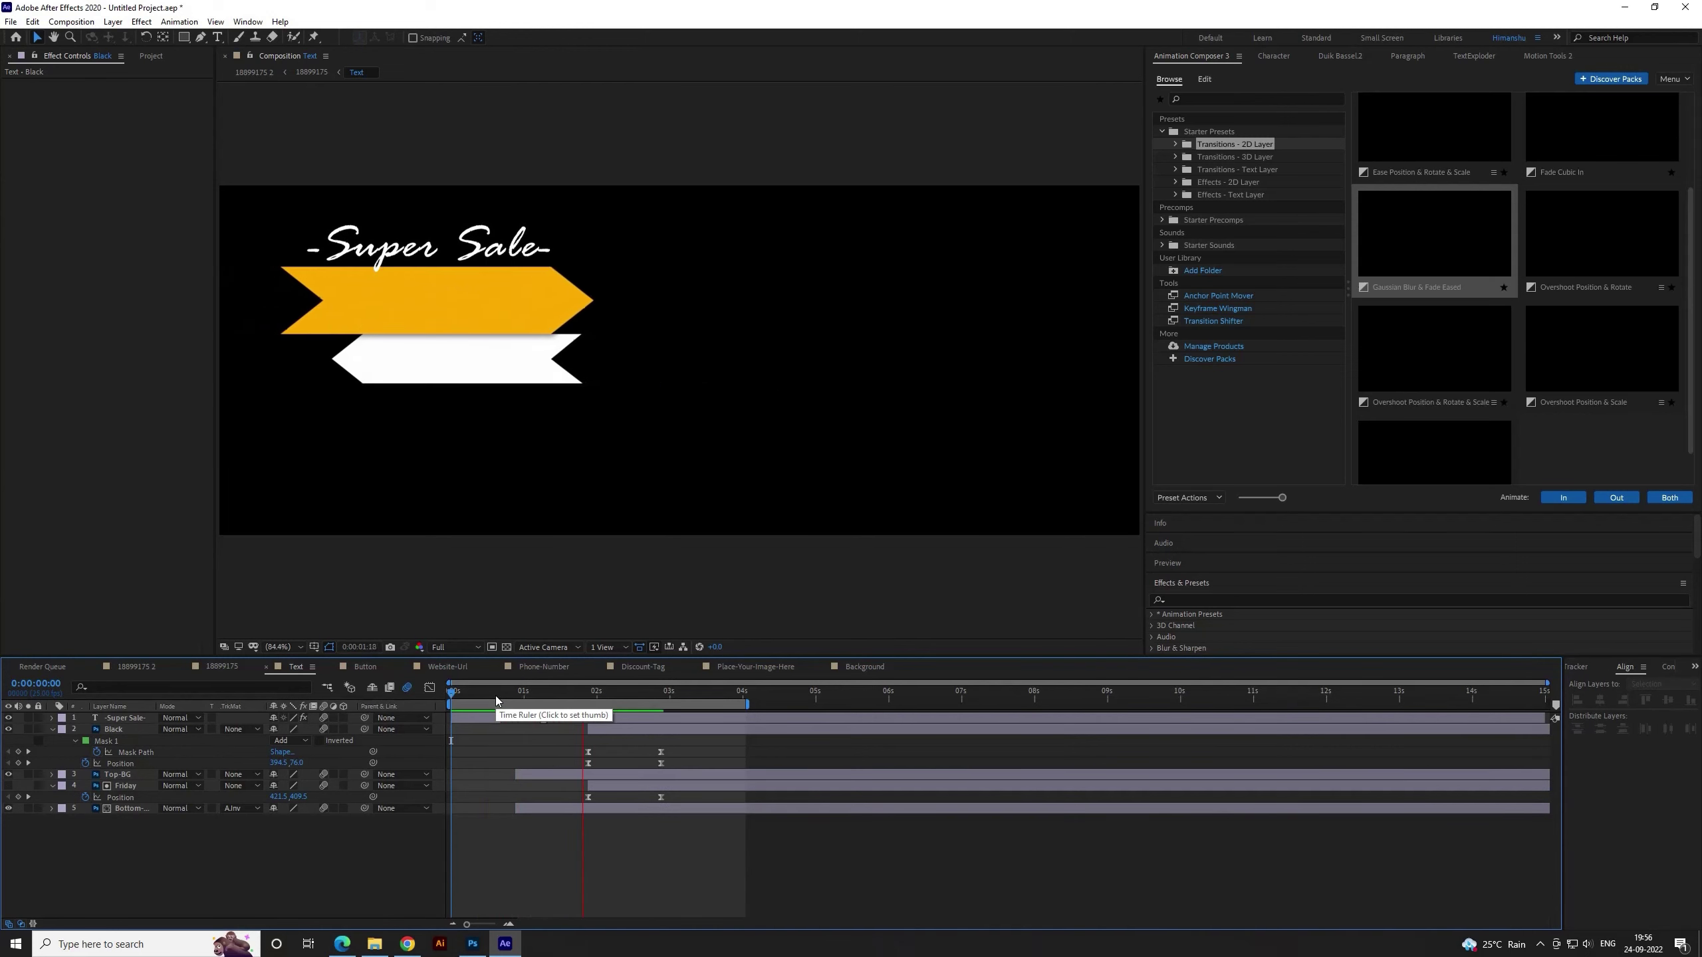
# Check the banner timing around 2 seconds, view the main comp, then replay the Text precomp
pyautogui.moveTo(498, 698); pyautogui.dragTo(632, 716)
pyautogui.moveTo(668, 718); pyautogui.dragTo(660, 715)
pyautogui.click(312, 71)
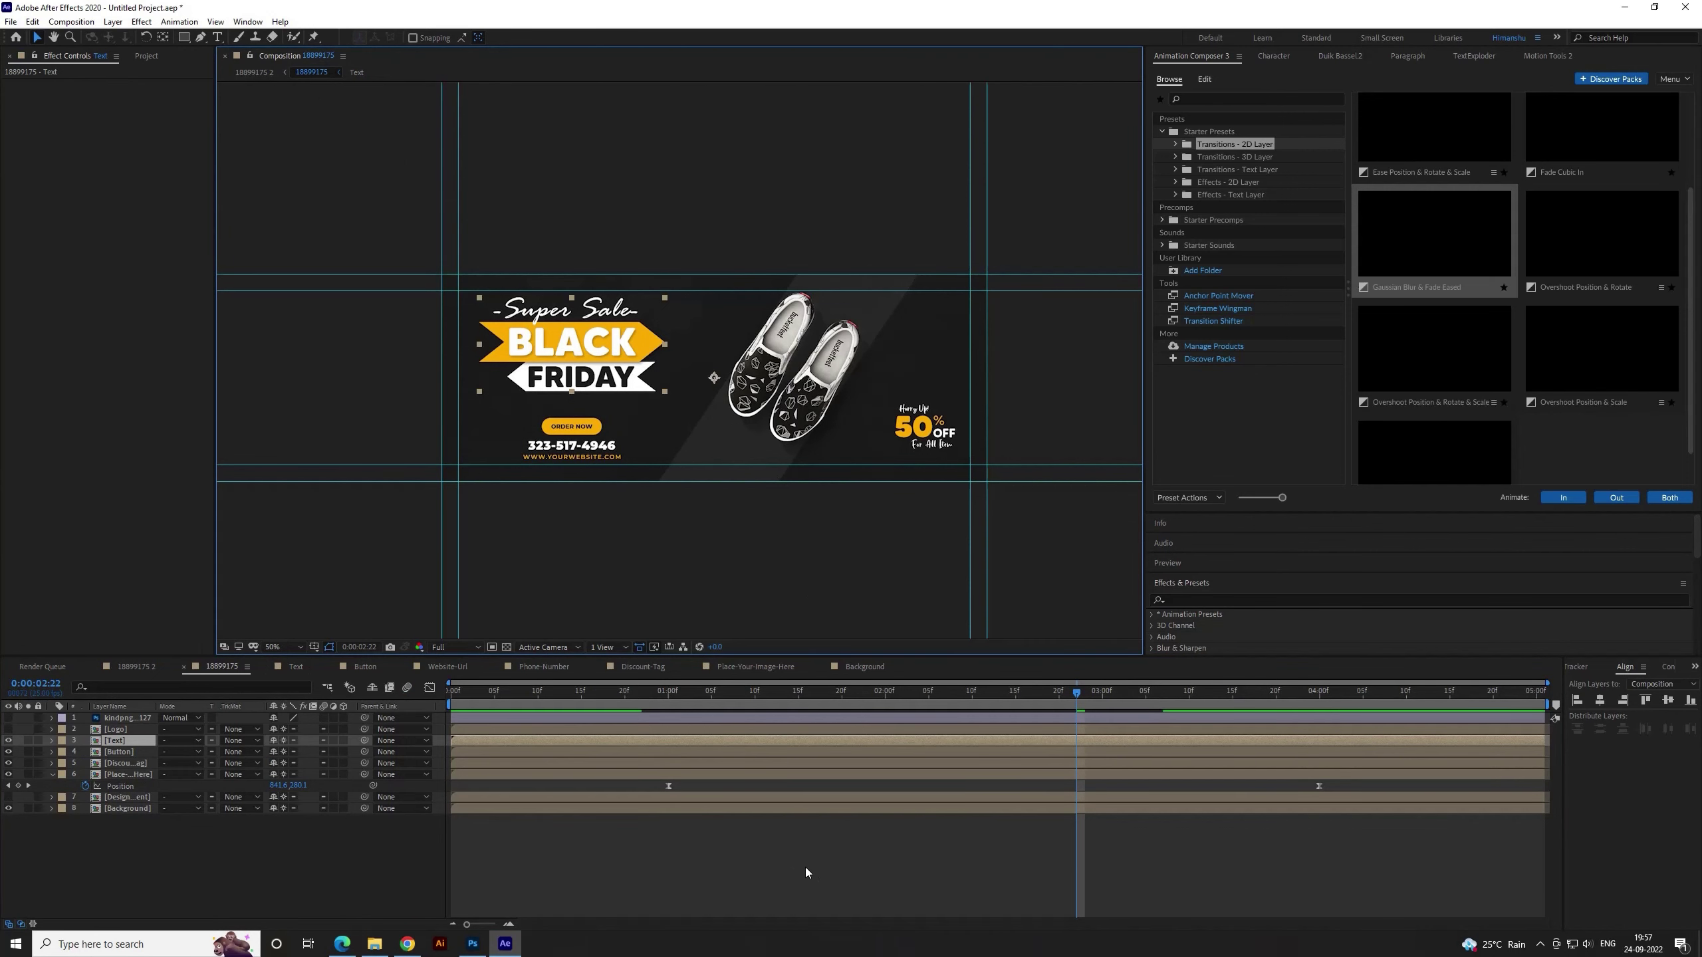
pyautogui.doubleClick(666, 739)
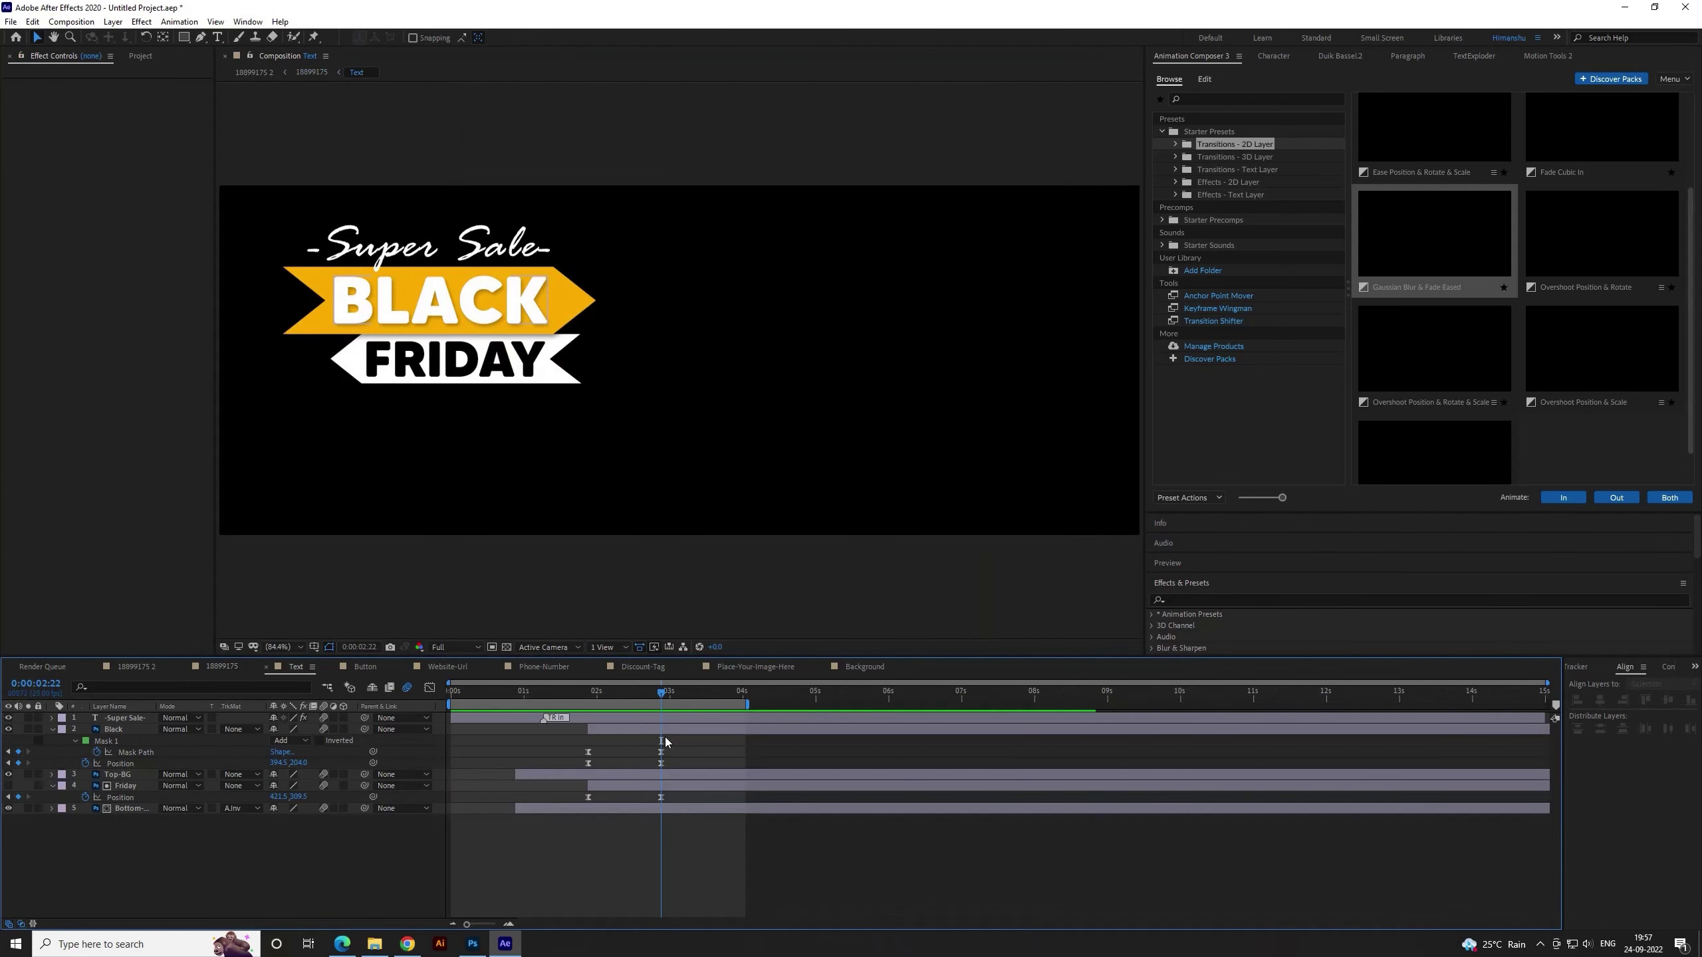
pyautogui.moveTo(659, 696); pyautogui.dragTo(452, 696)
pyautogui.press('space')
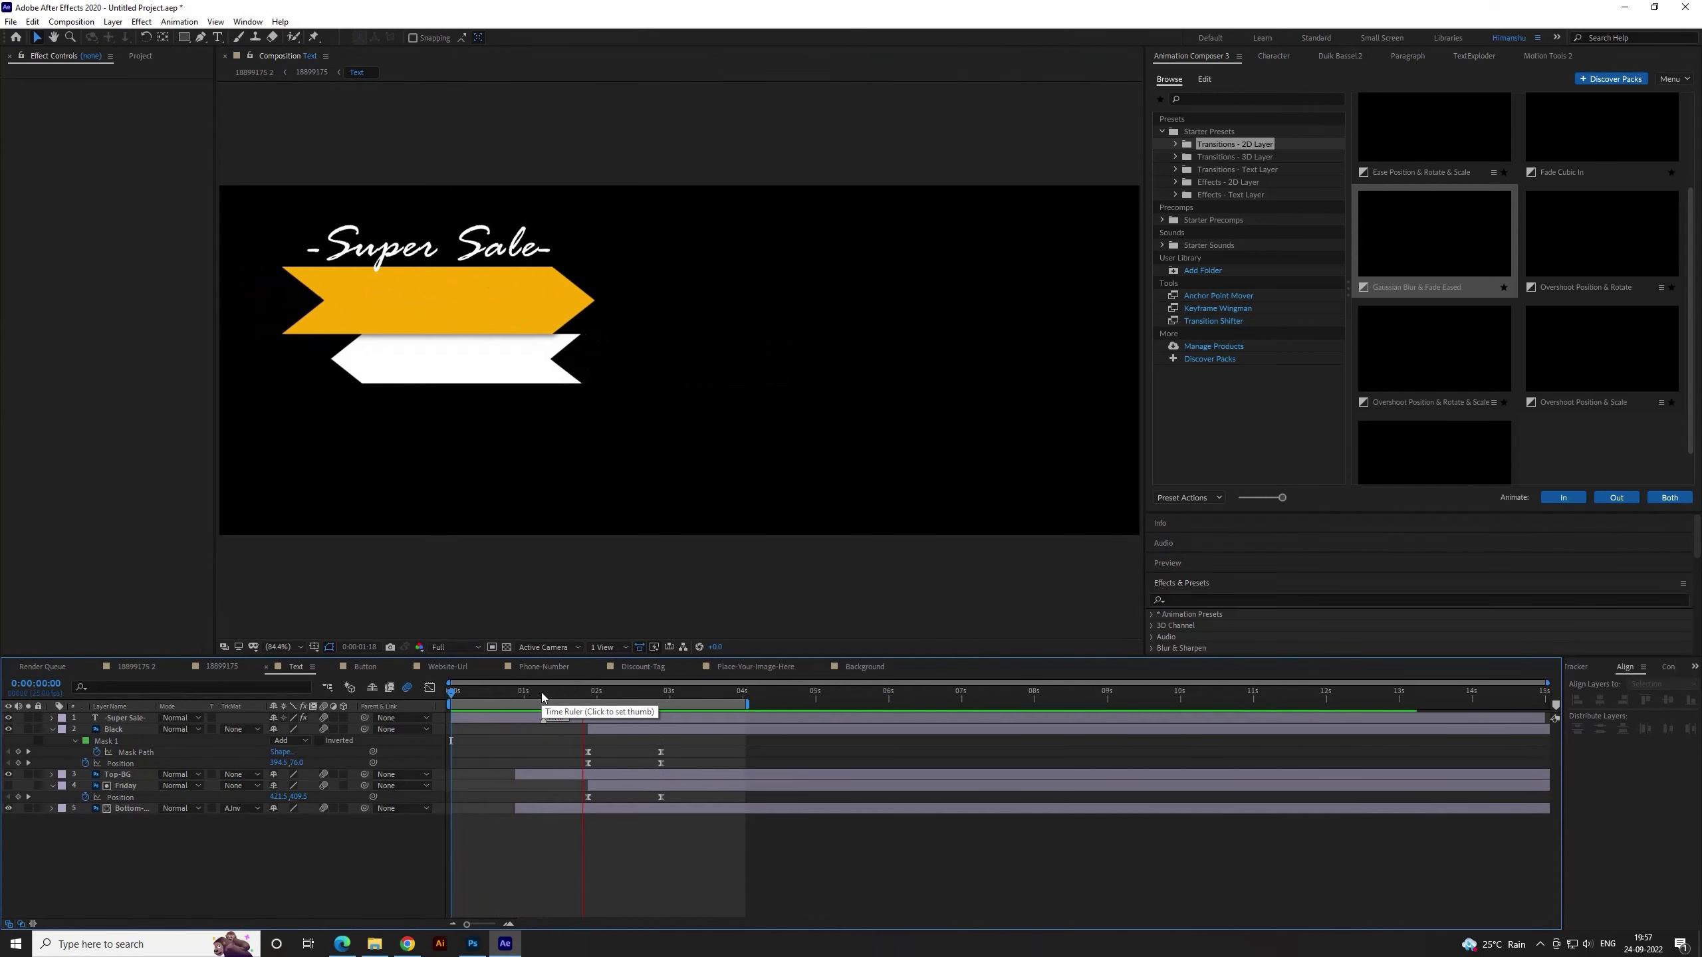
pyautogui.moveTo(663, 696)
pyautogui.mouseDown()
pyautogui.moveTo(481, 698)
pyautogui.moveTo(663, 726)
pyautogui.mouseUp()
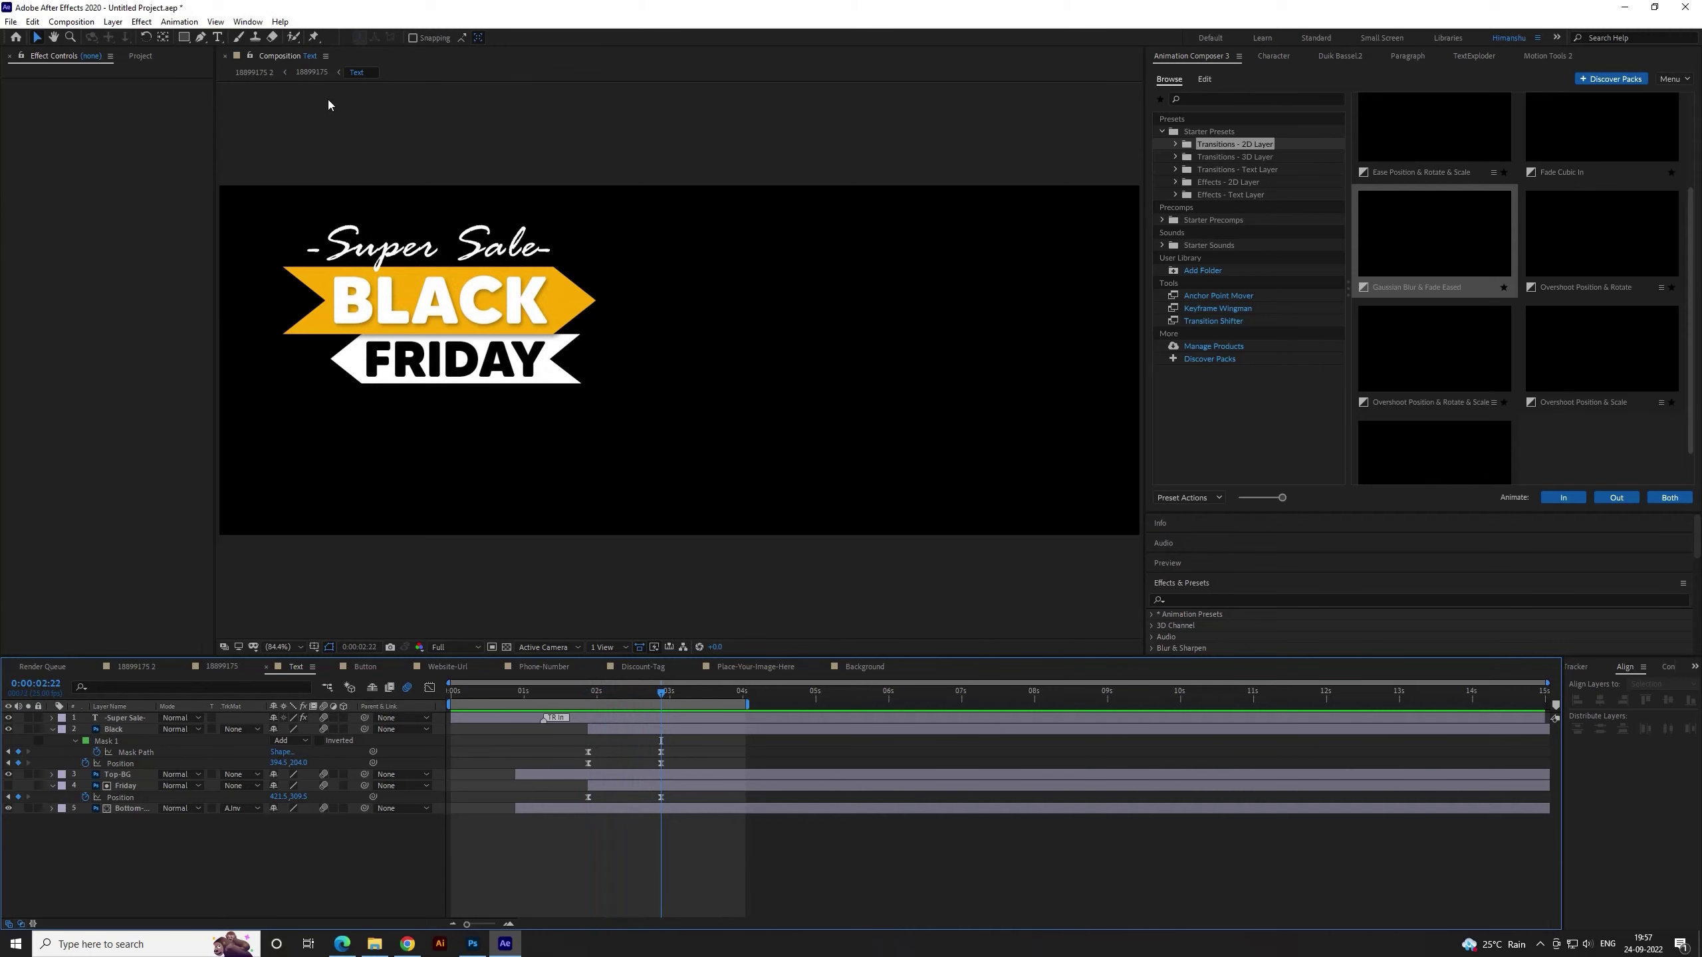
# In the main comp, move the shoe's Position keyframes later and preview the new timing
pyautogui.click(316, 73)
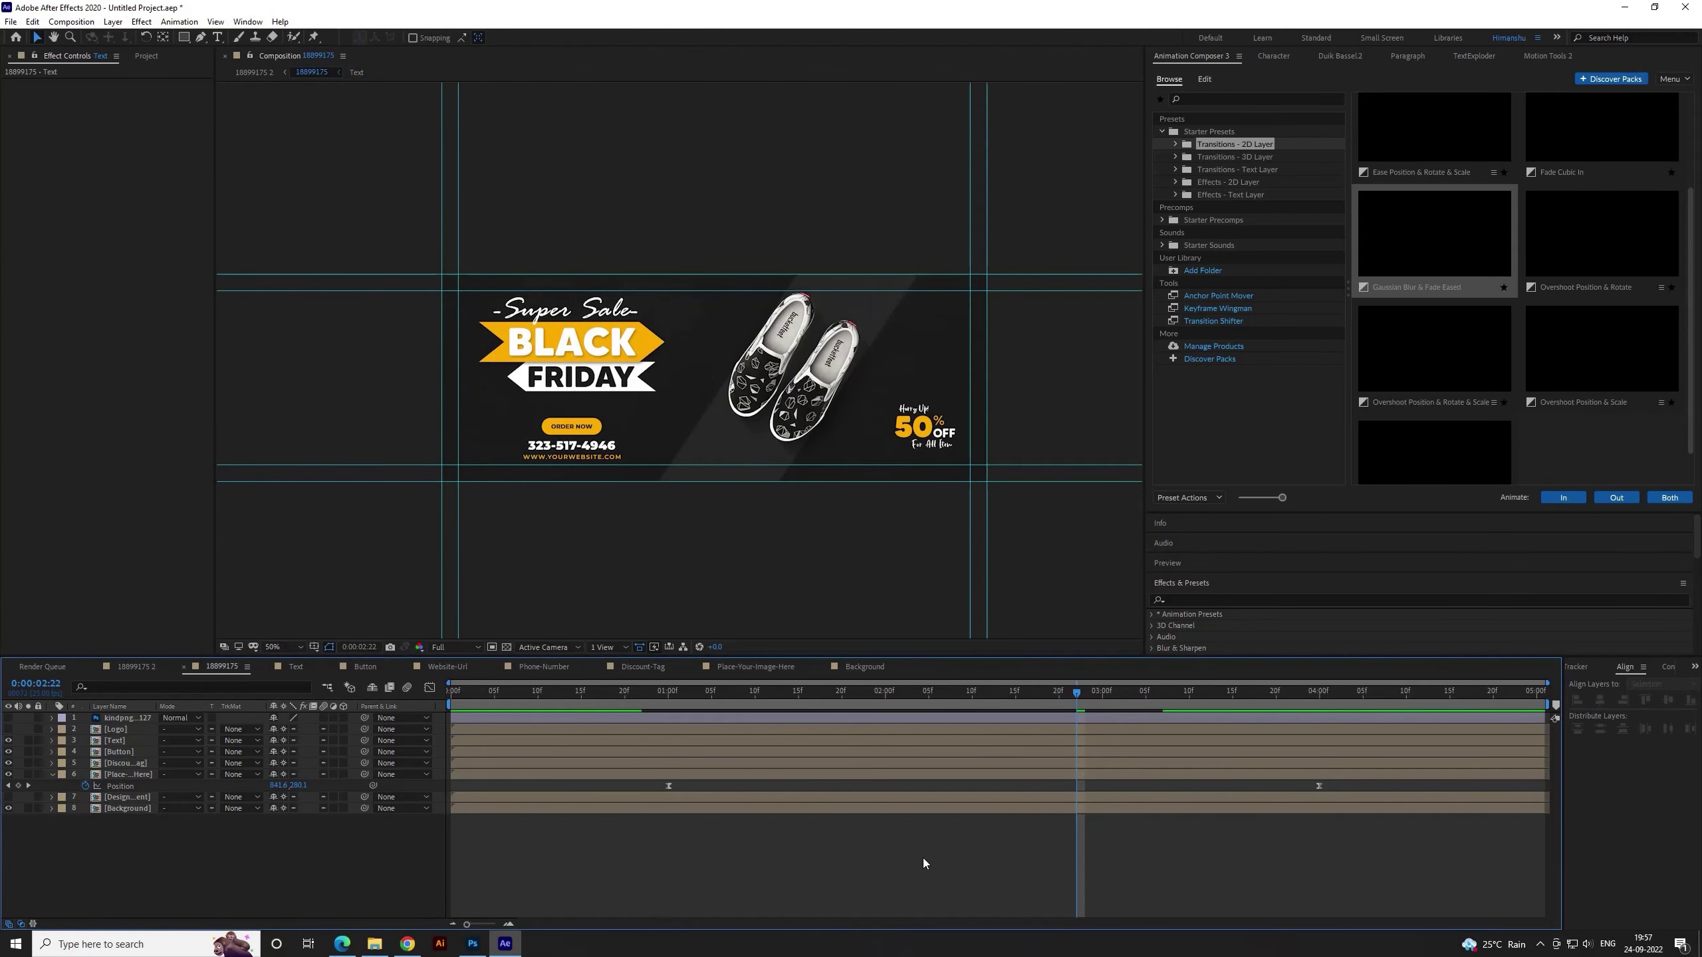
pyautogui.moveTo(583, 688); pyautogui.dragTo(447, 667)
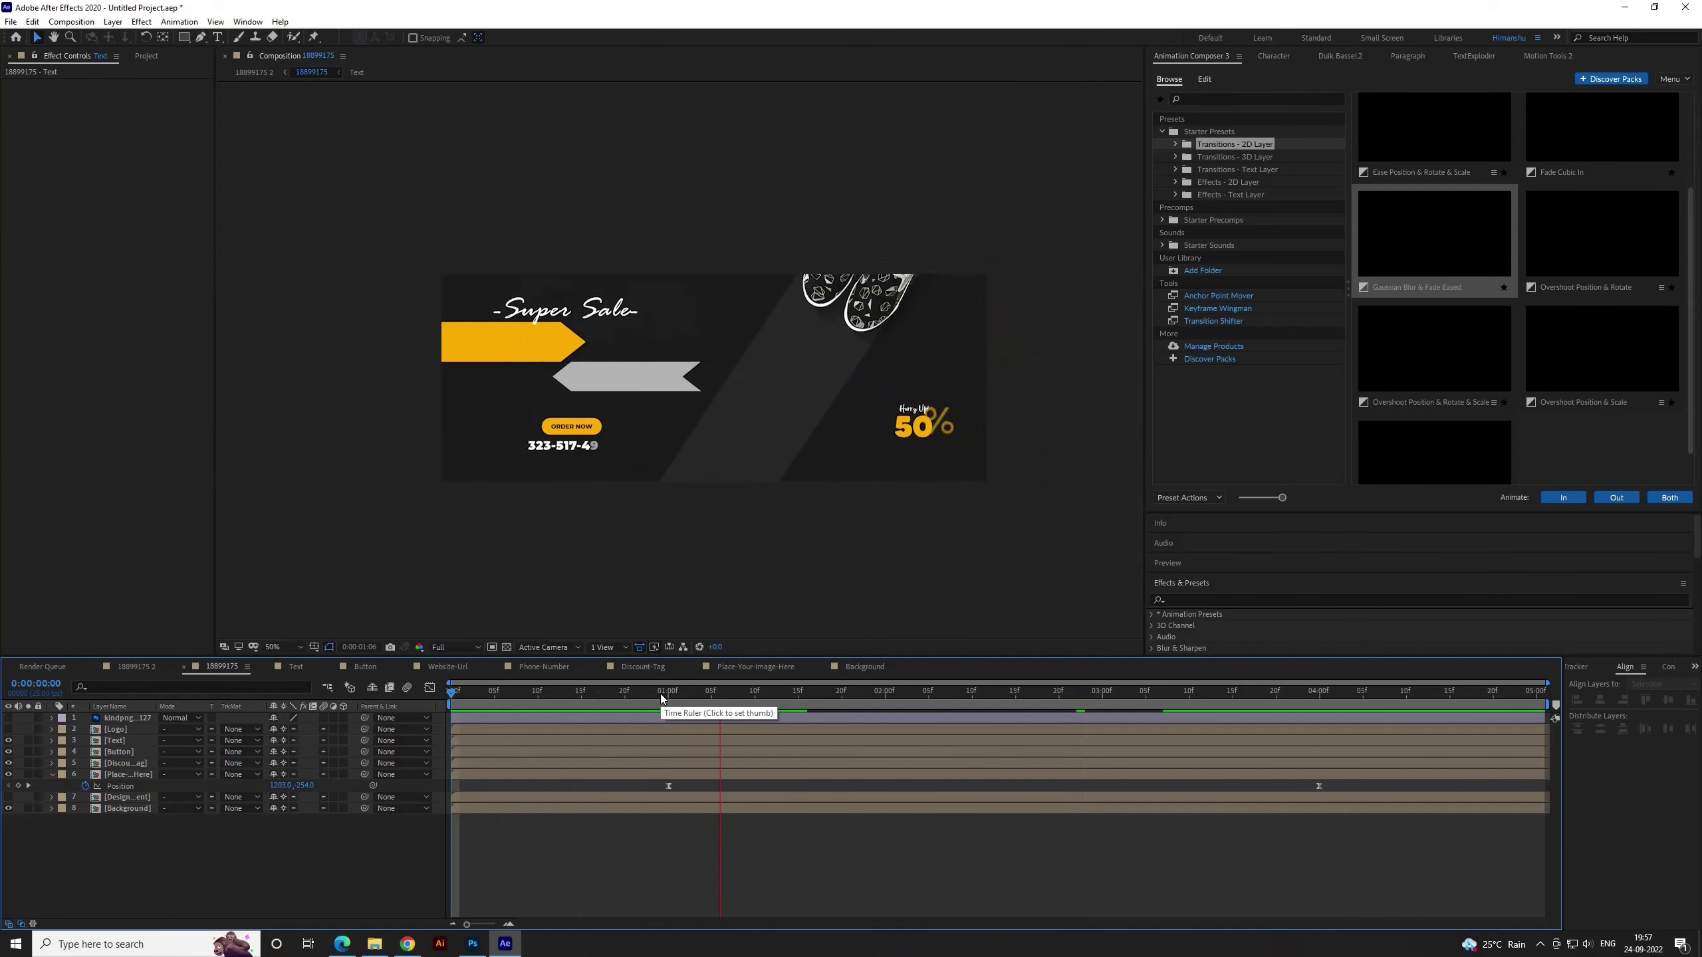
pyautogui.moveTo(659, 692); pyautogui.dragTo(1103, 742)
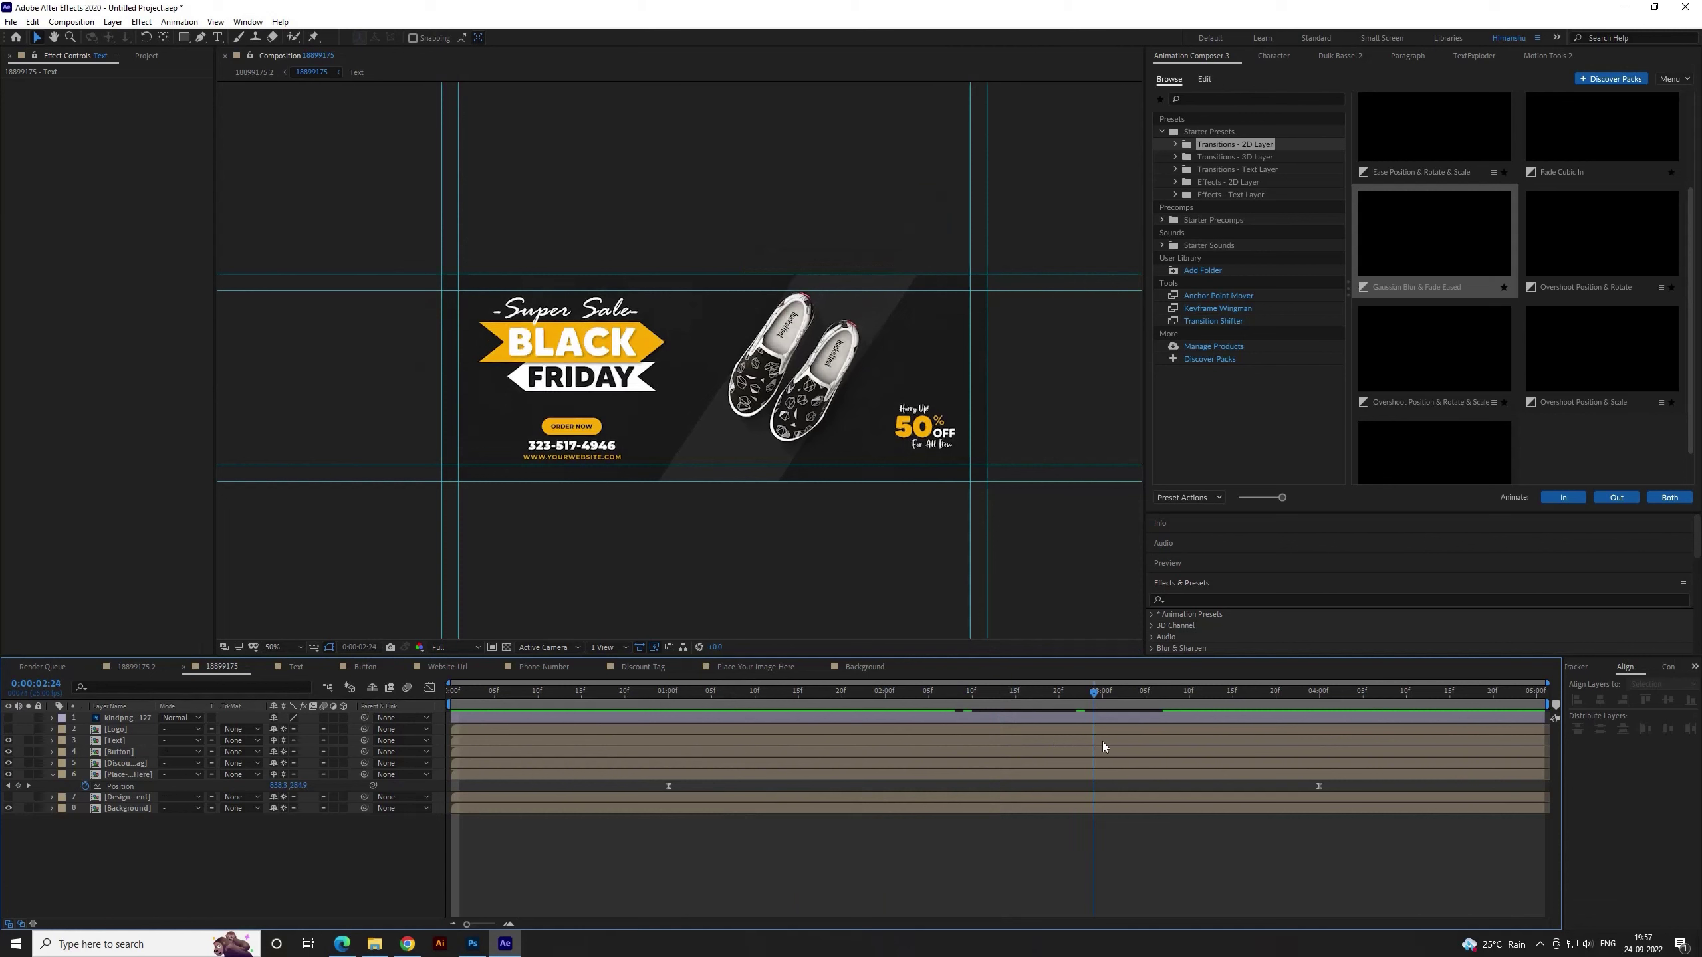
pyautogui.moveTo(631, 786); pyautogui.dragTo(1401, 801)
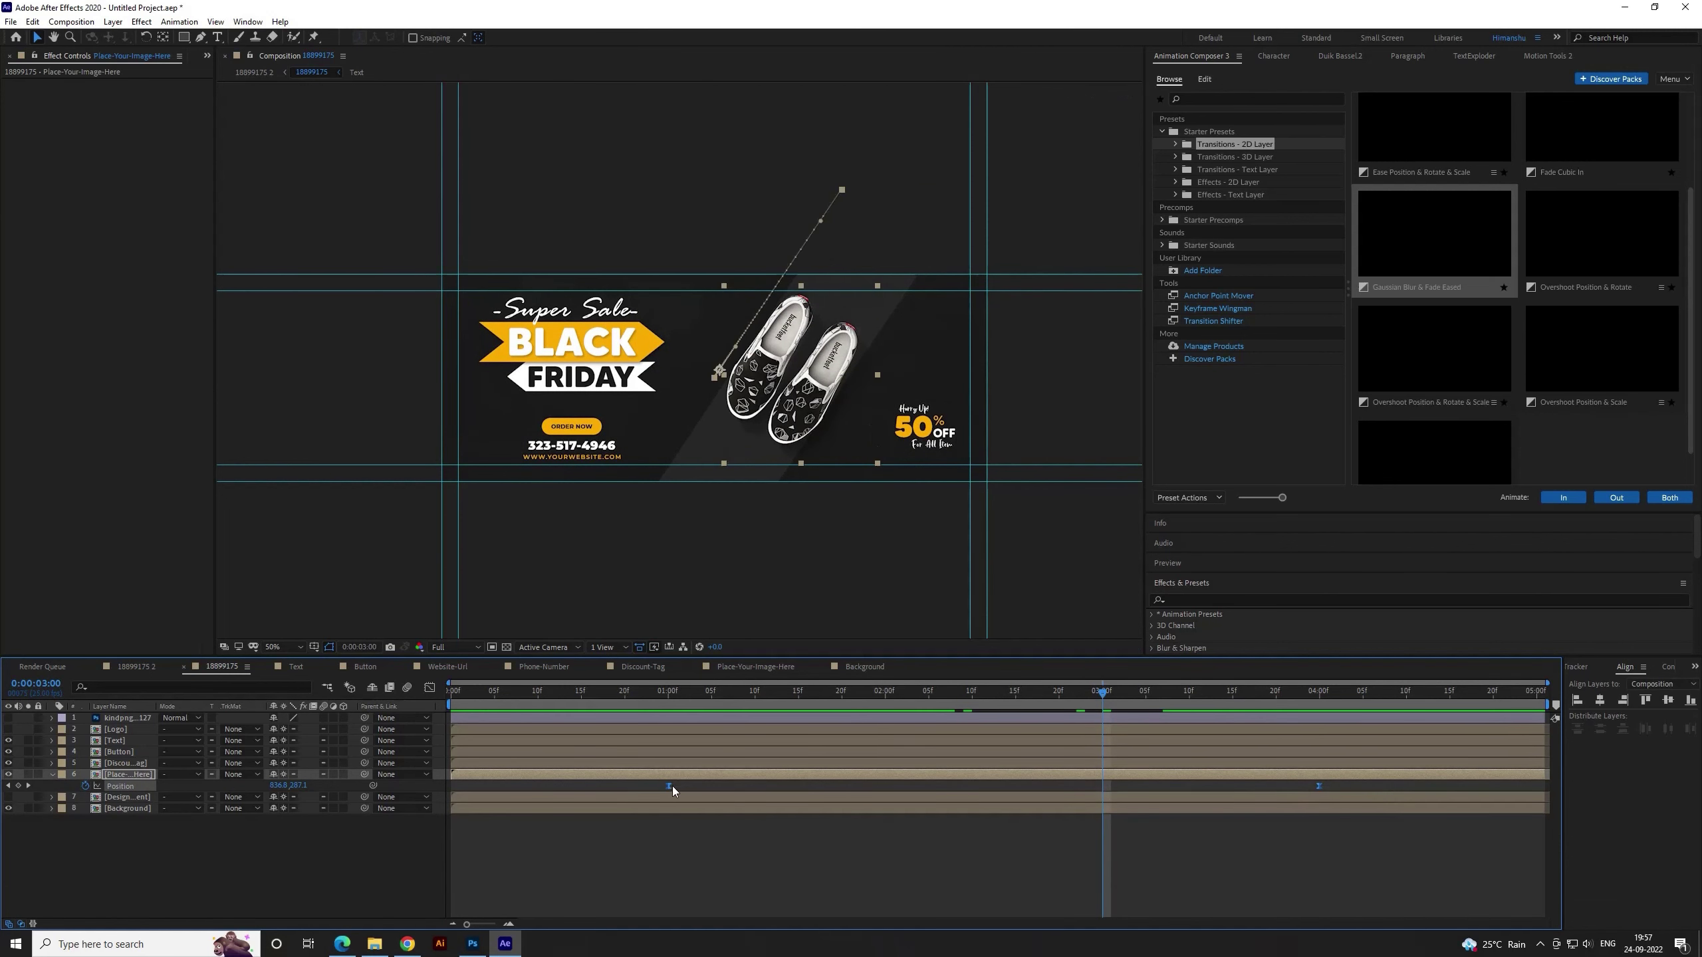
pyautogui.moveTo(694, 786); pyautogui.dragTo(895, 803)
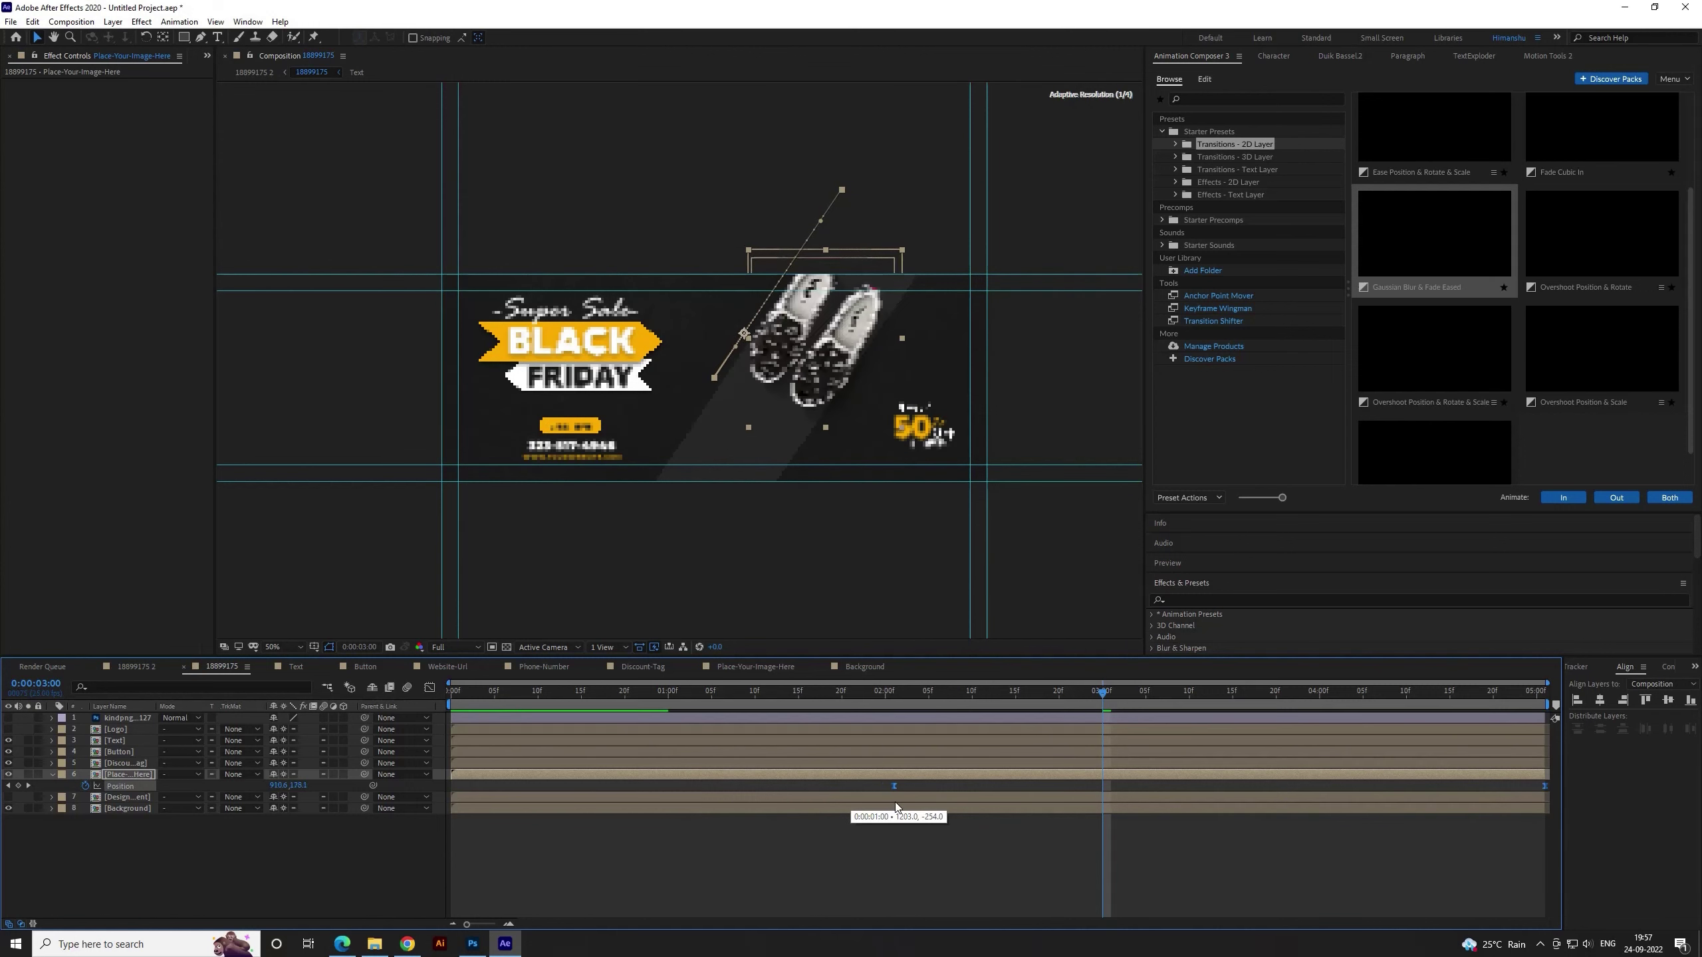
pyautogui.click(775, 845)
pyautogui.press('space')
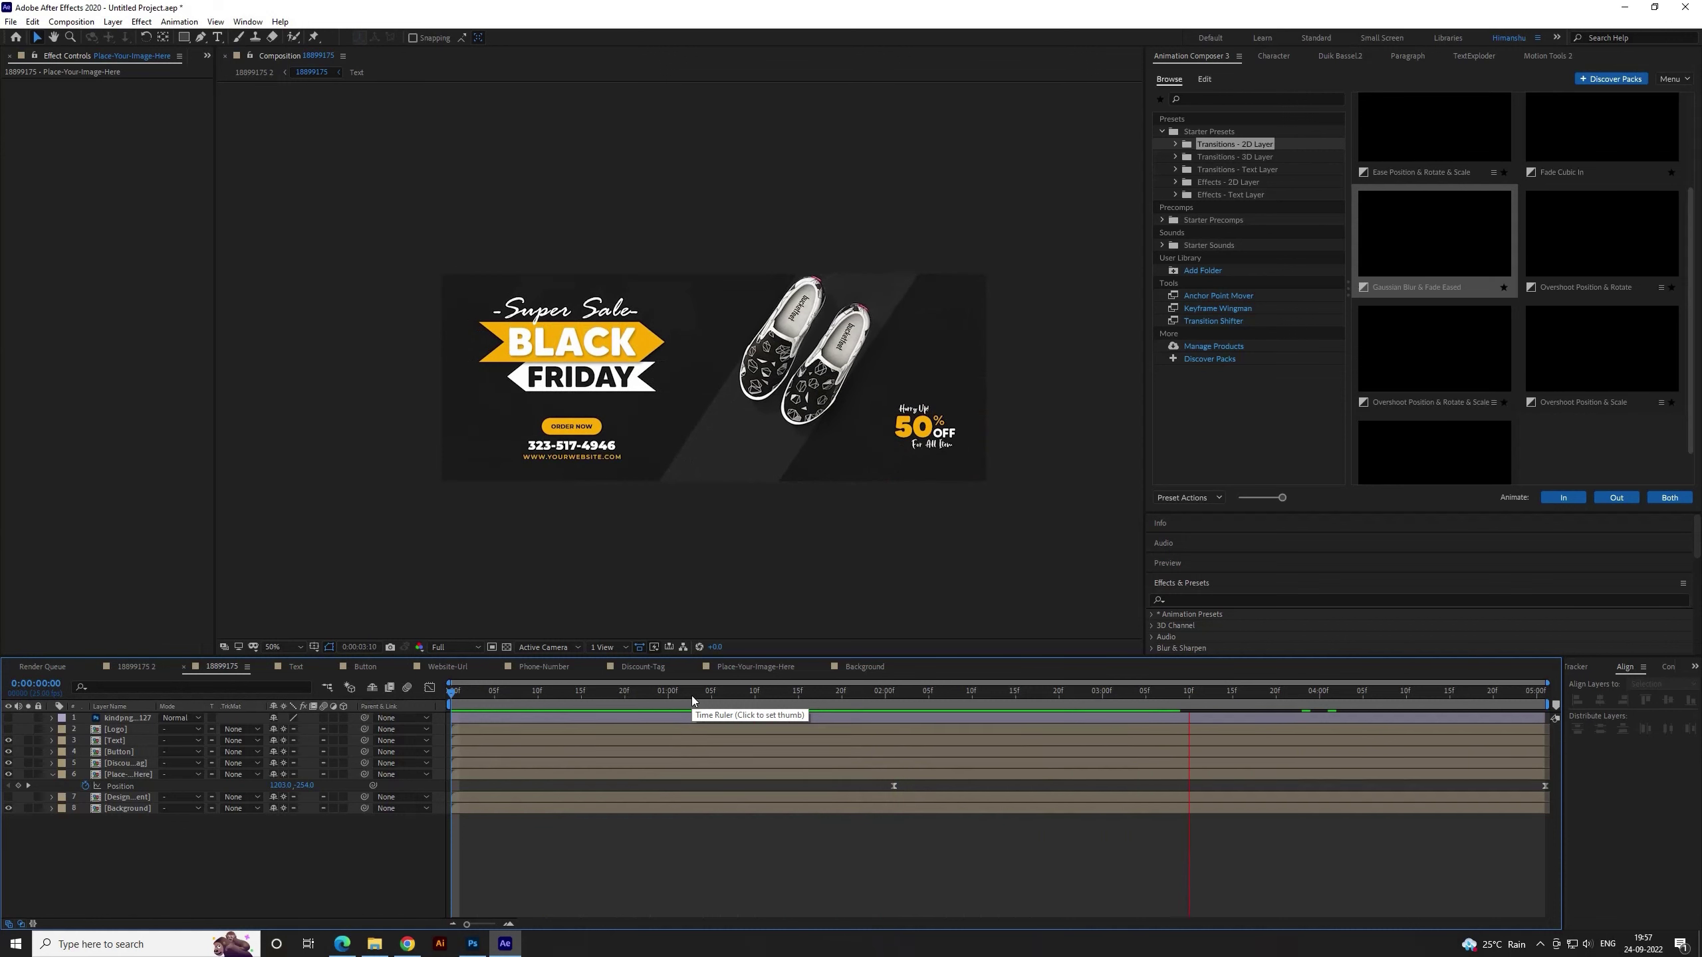
pyautogui.moveTo(691, 696)
pyautogui.mouseDown()
pyautogui.moveTo(1053, 731)
pyautogui.moveTo(1017, 724)
pyautogui.mouseUp()
# Open the Discount-Tag precomp to inspect it, then return to the main comp
pyautogui.click(927, 410)
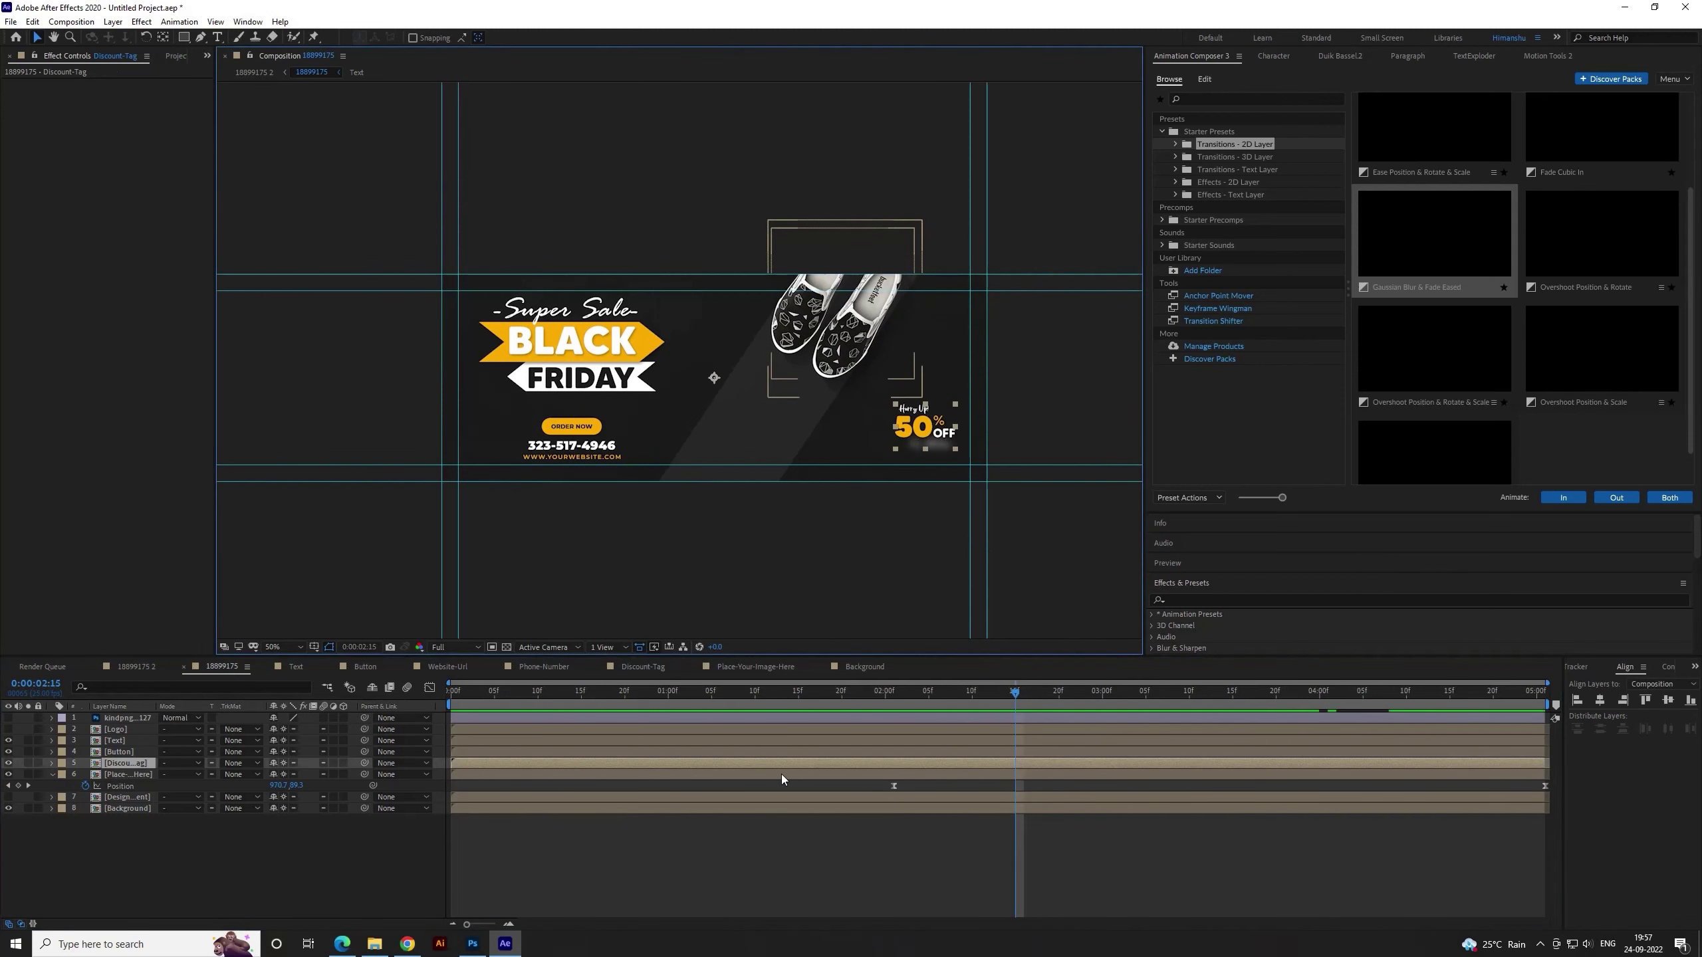
pyautogui.doubleClick(781, 764)
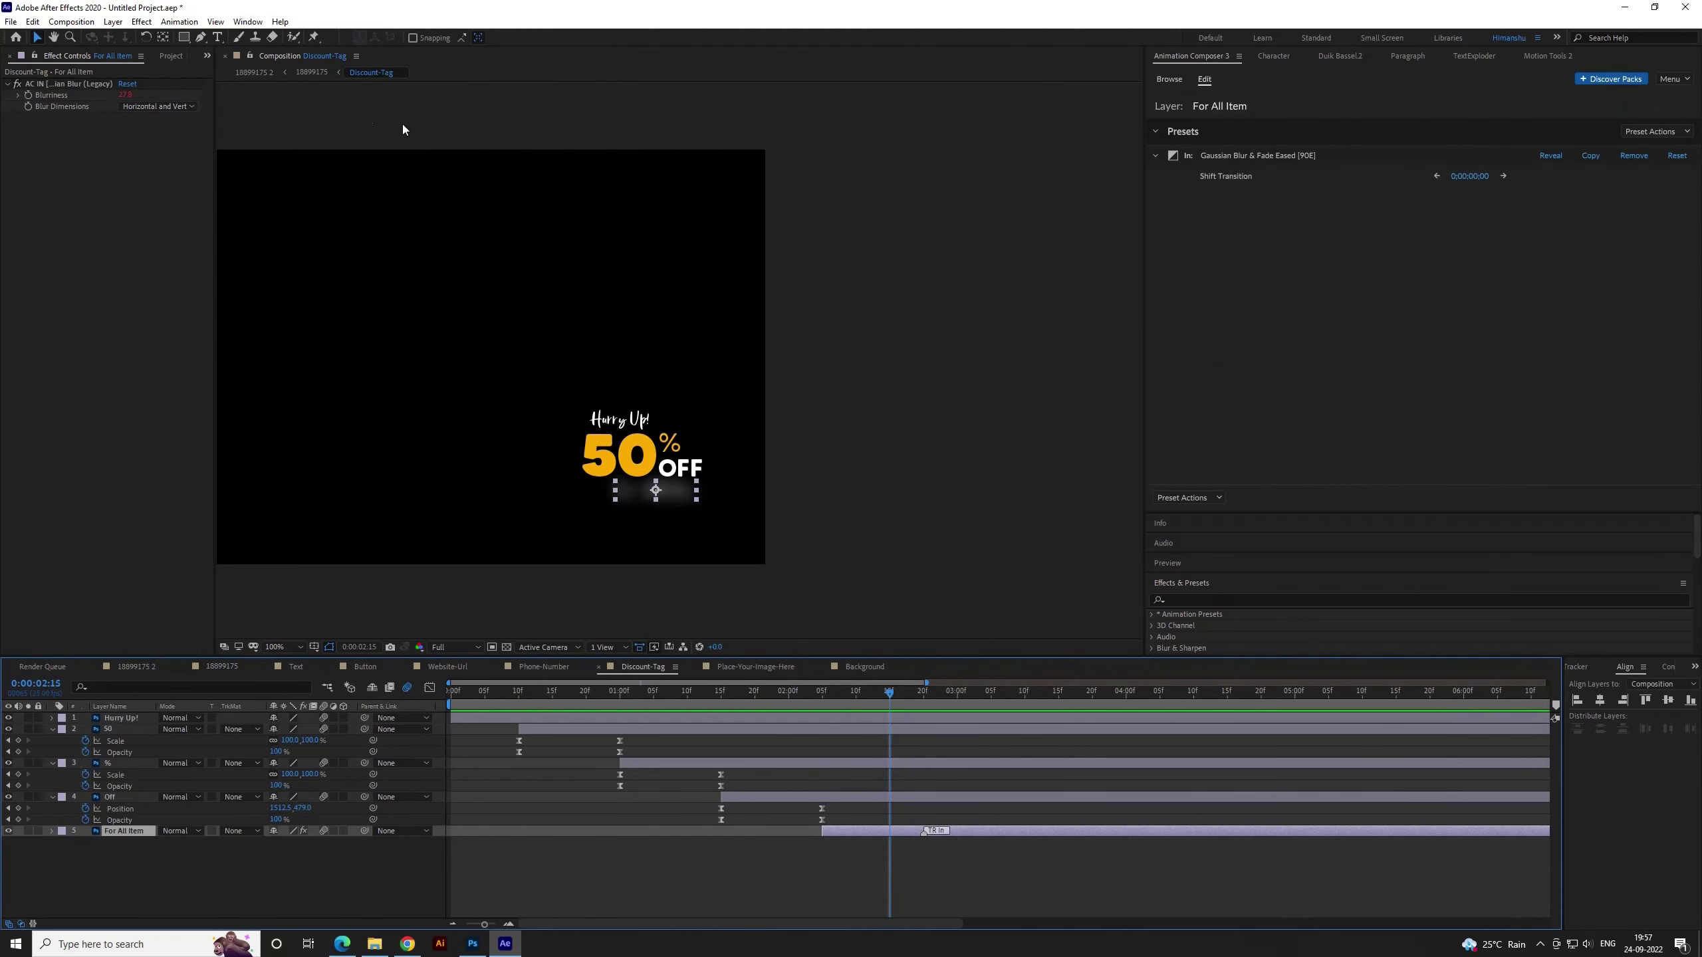
pyautogui.click(314, 76)
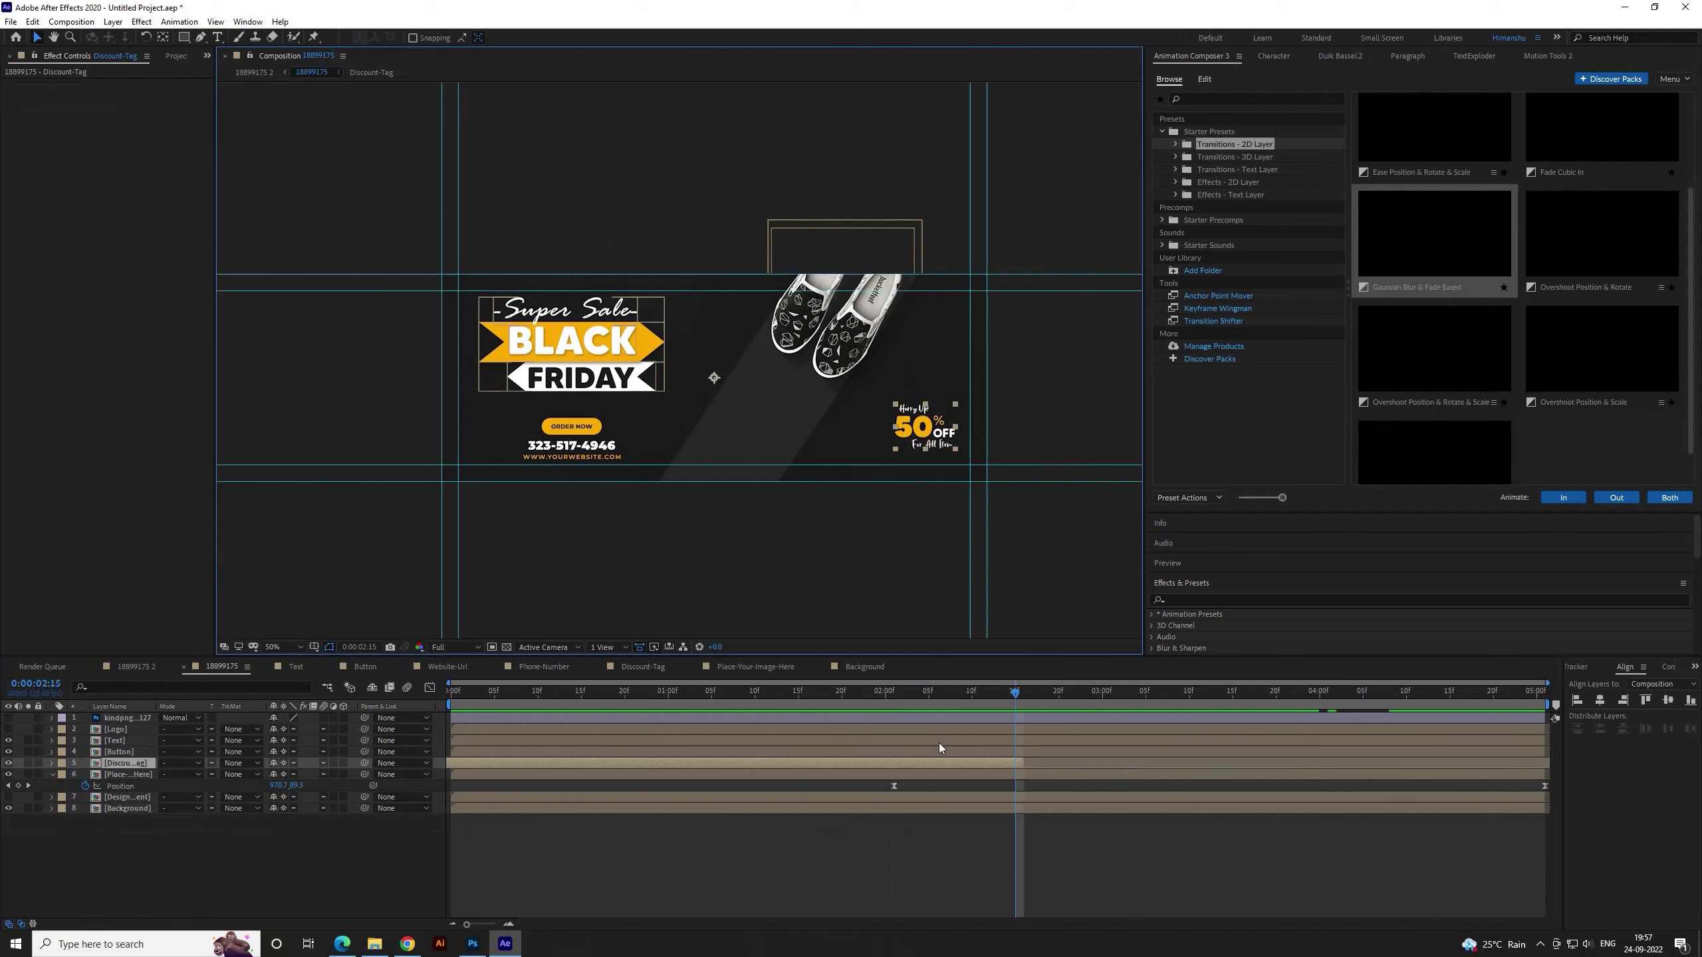
# Preview the banner from 0:00:01:09 to 0:00:02:15, then open Composition Settings with Ctrl+K
pyautogui.click(746, 692)
pyautogui.press('space')
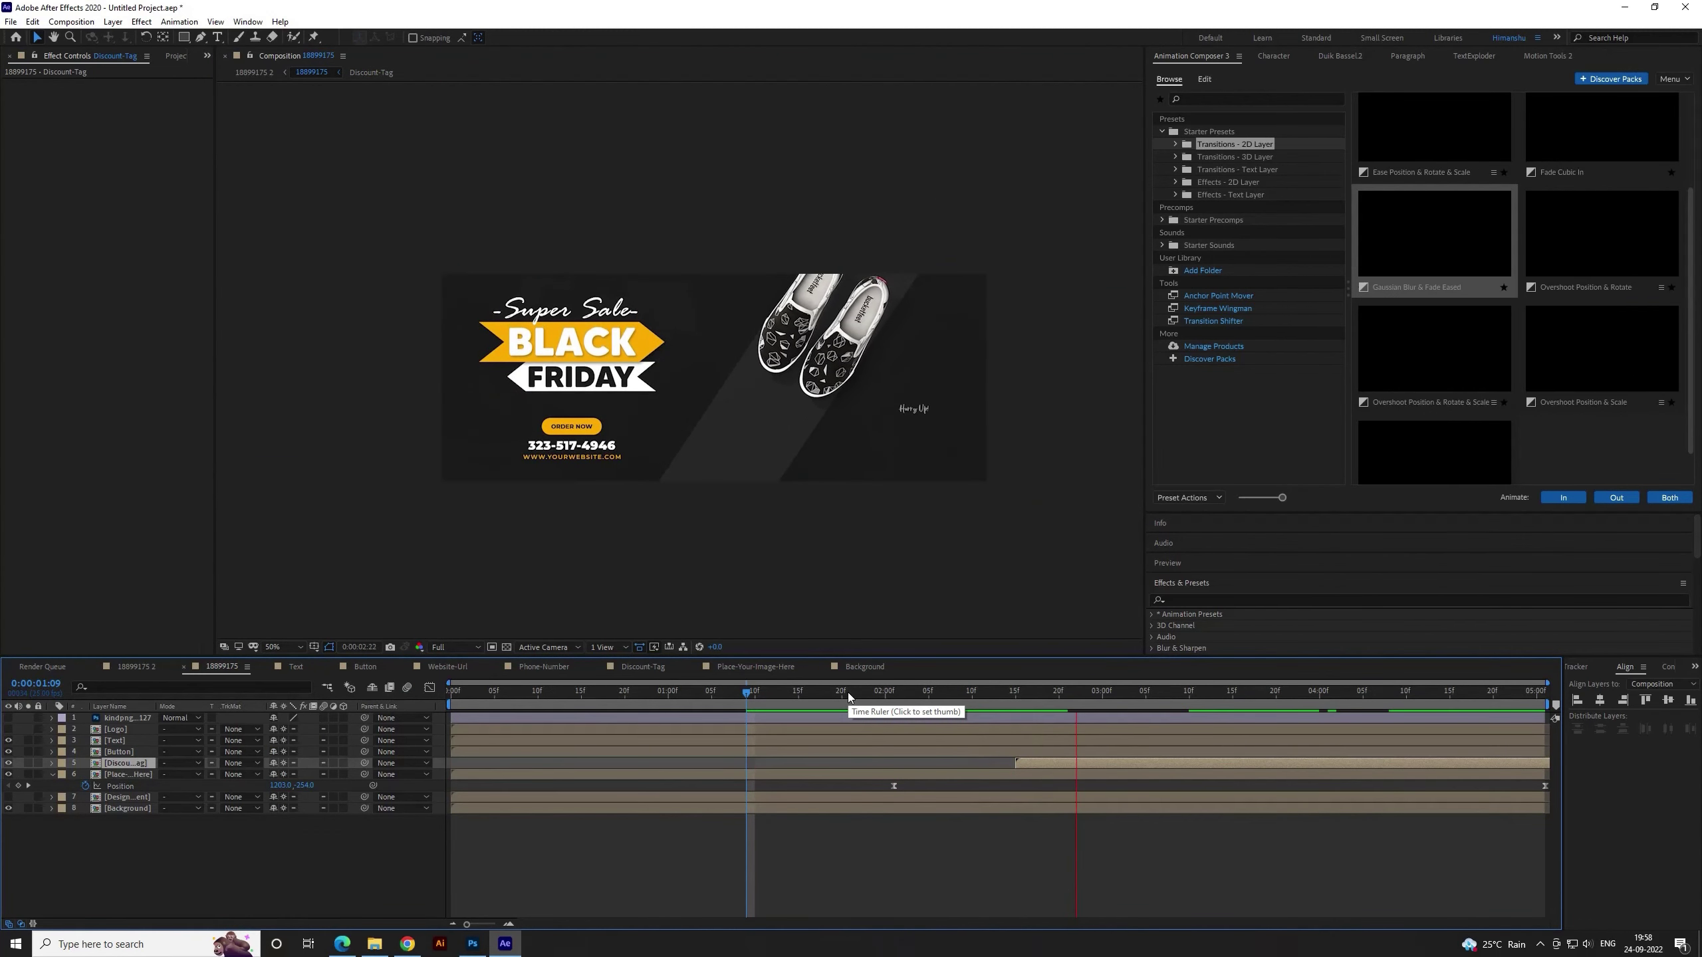
pyautogui.click(1015, 697)
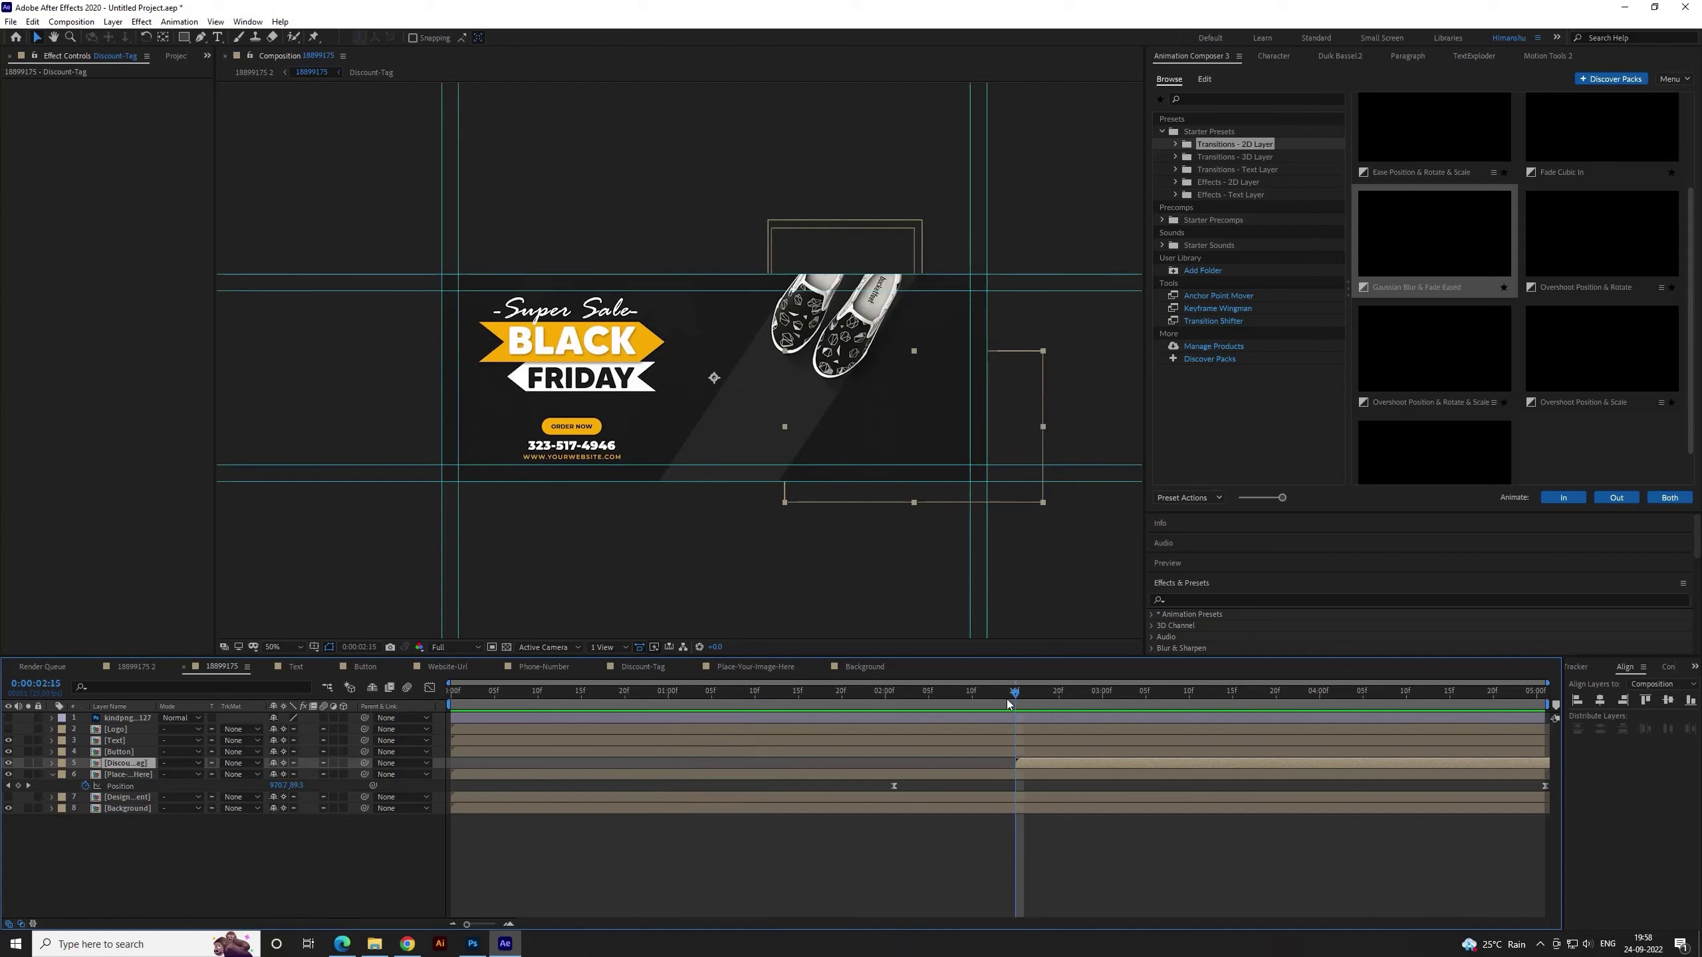
pyautogui.hotkey('ctrl', 'k')
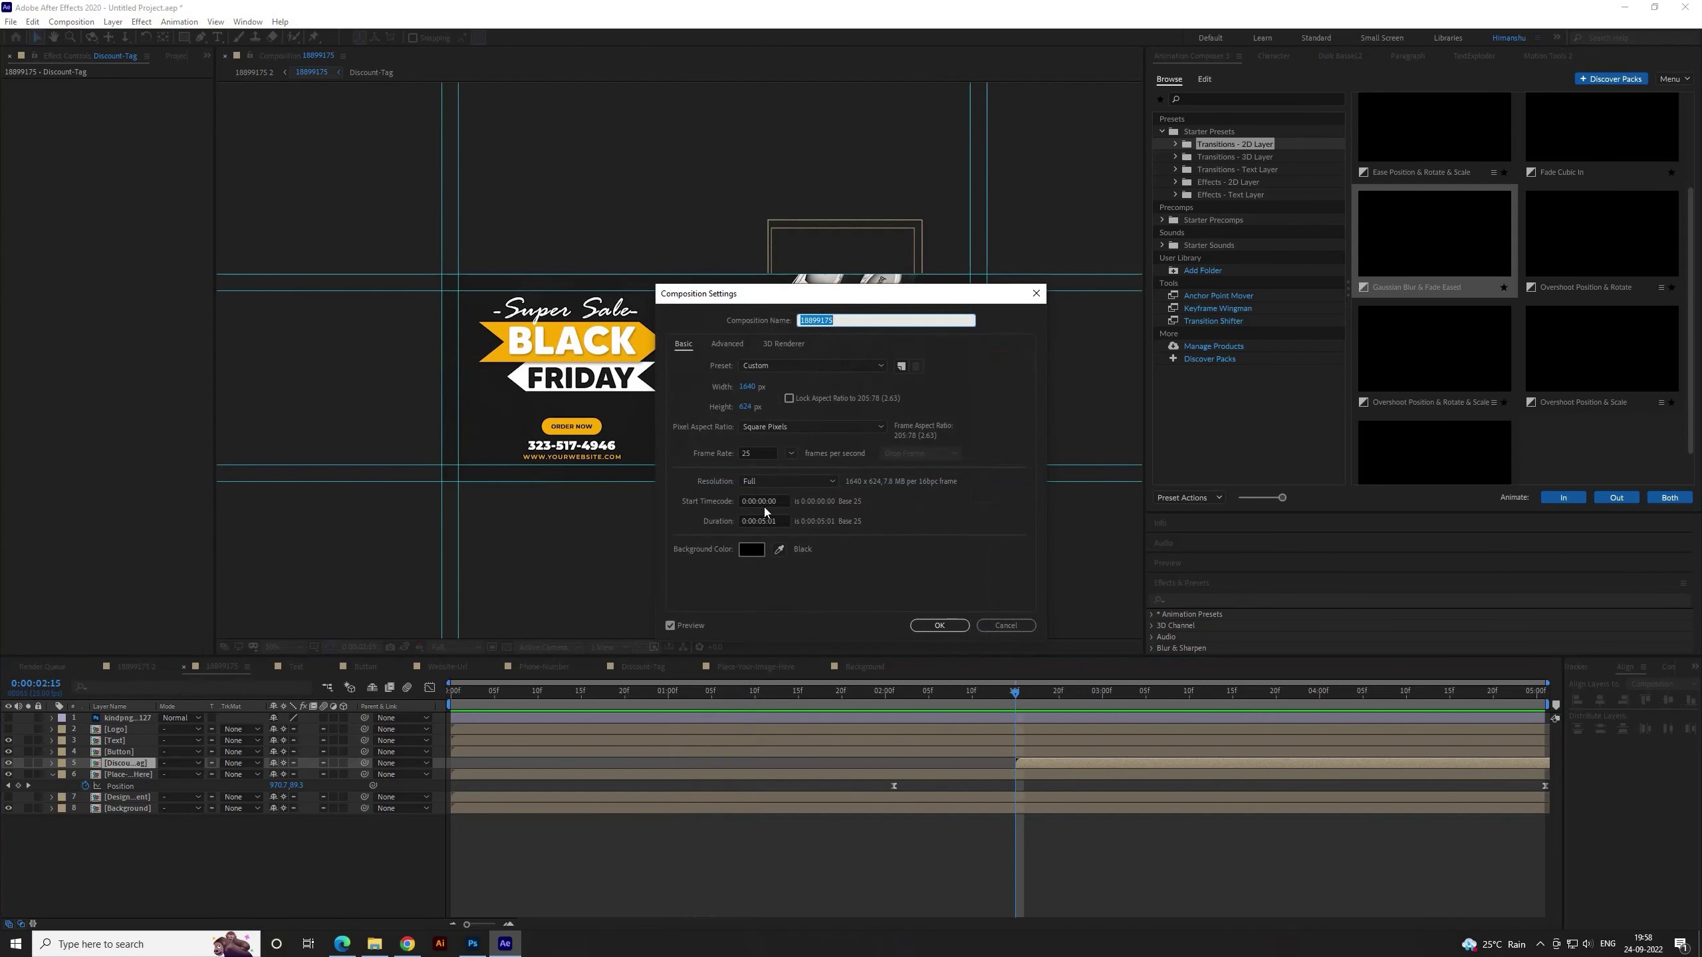
# Change the composition Duration to 0:00:10:01 and confirm with OK
pyautogui.click(766, 520)
pyautogui.press('BackSpace')
pyautogui.press('BackSpace')
pyautogui.write('10')
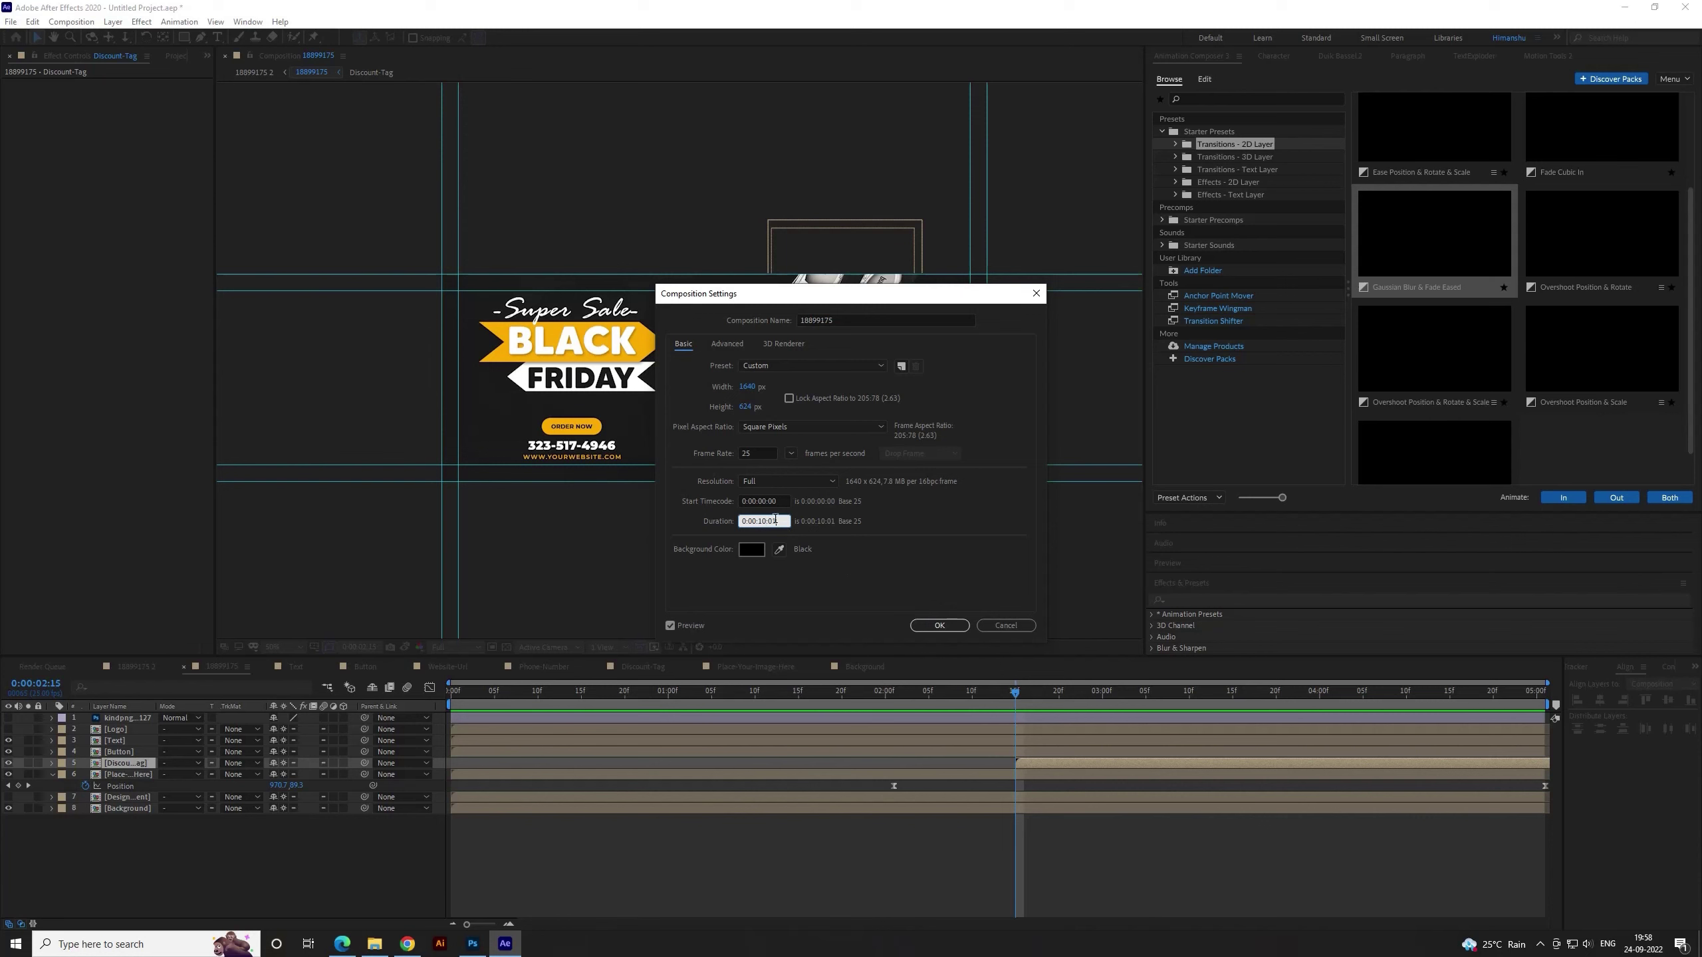
pyautogui.click(938, 626)
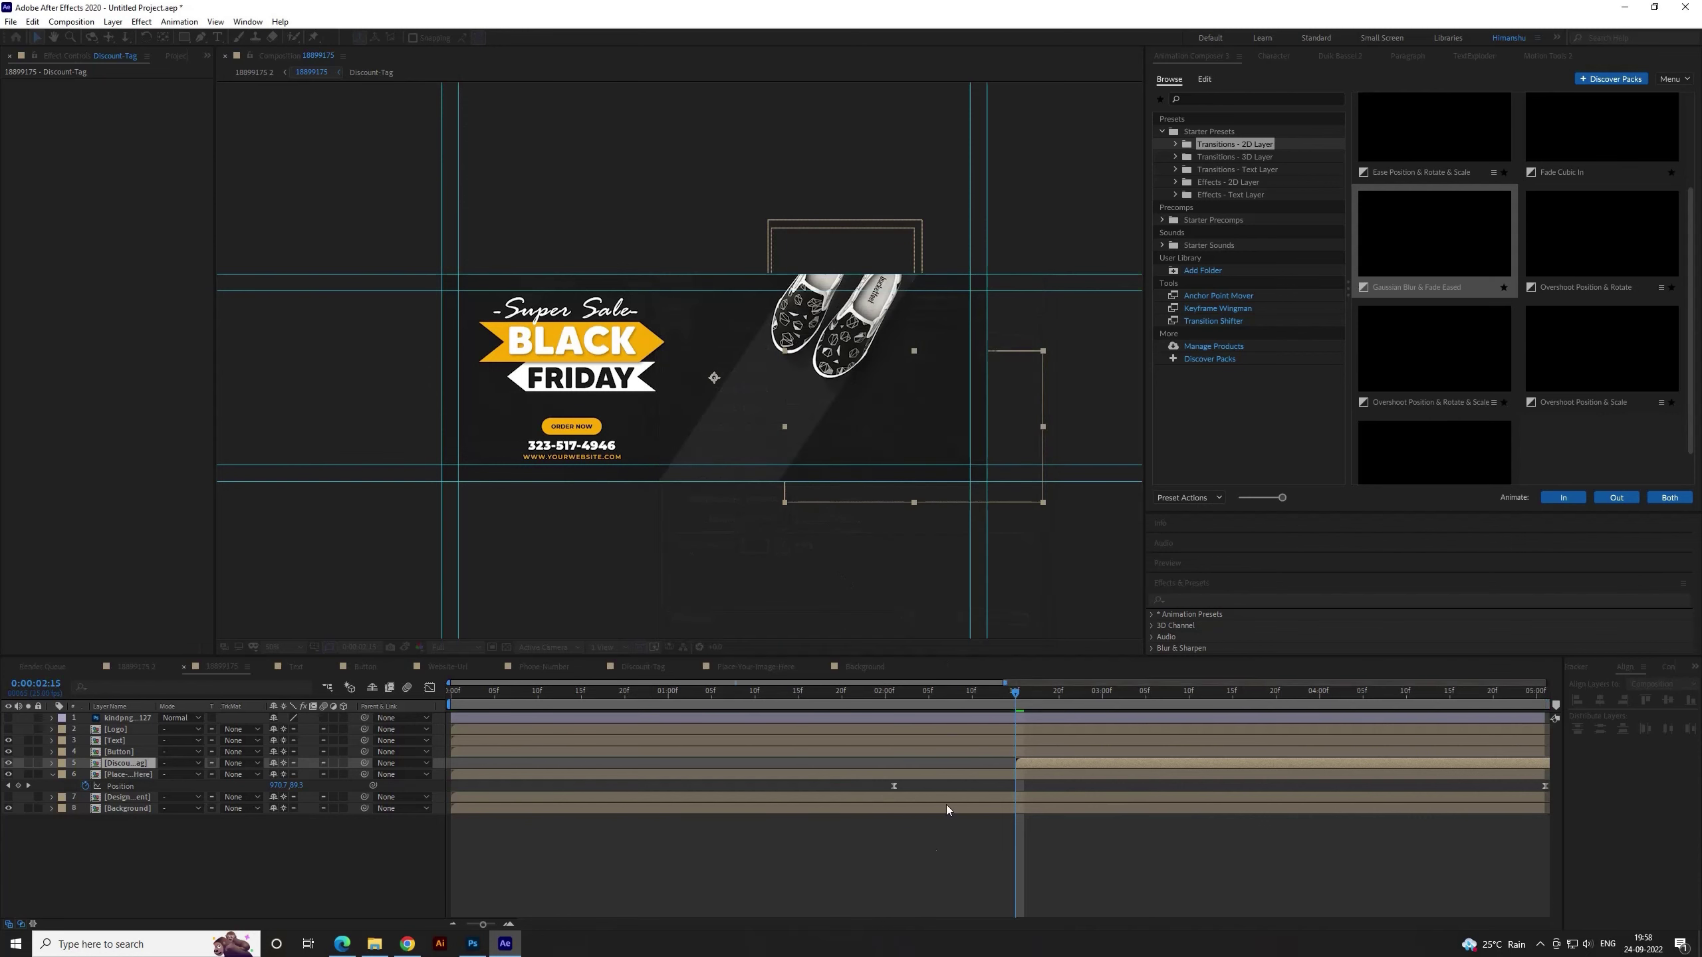
# Extend every layer's out point to the 10-second end of the comp
pyautogui.moveTo(1117, 692); pyautogui.dragTo(1544, 691)
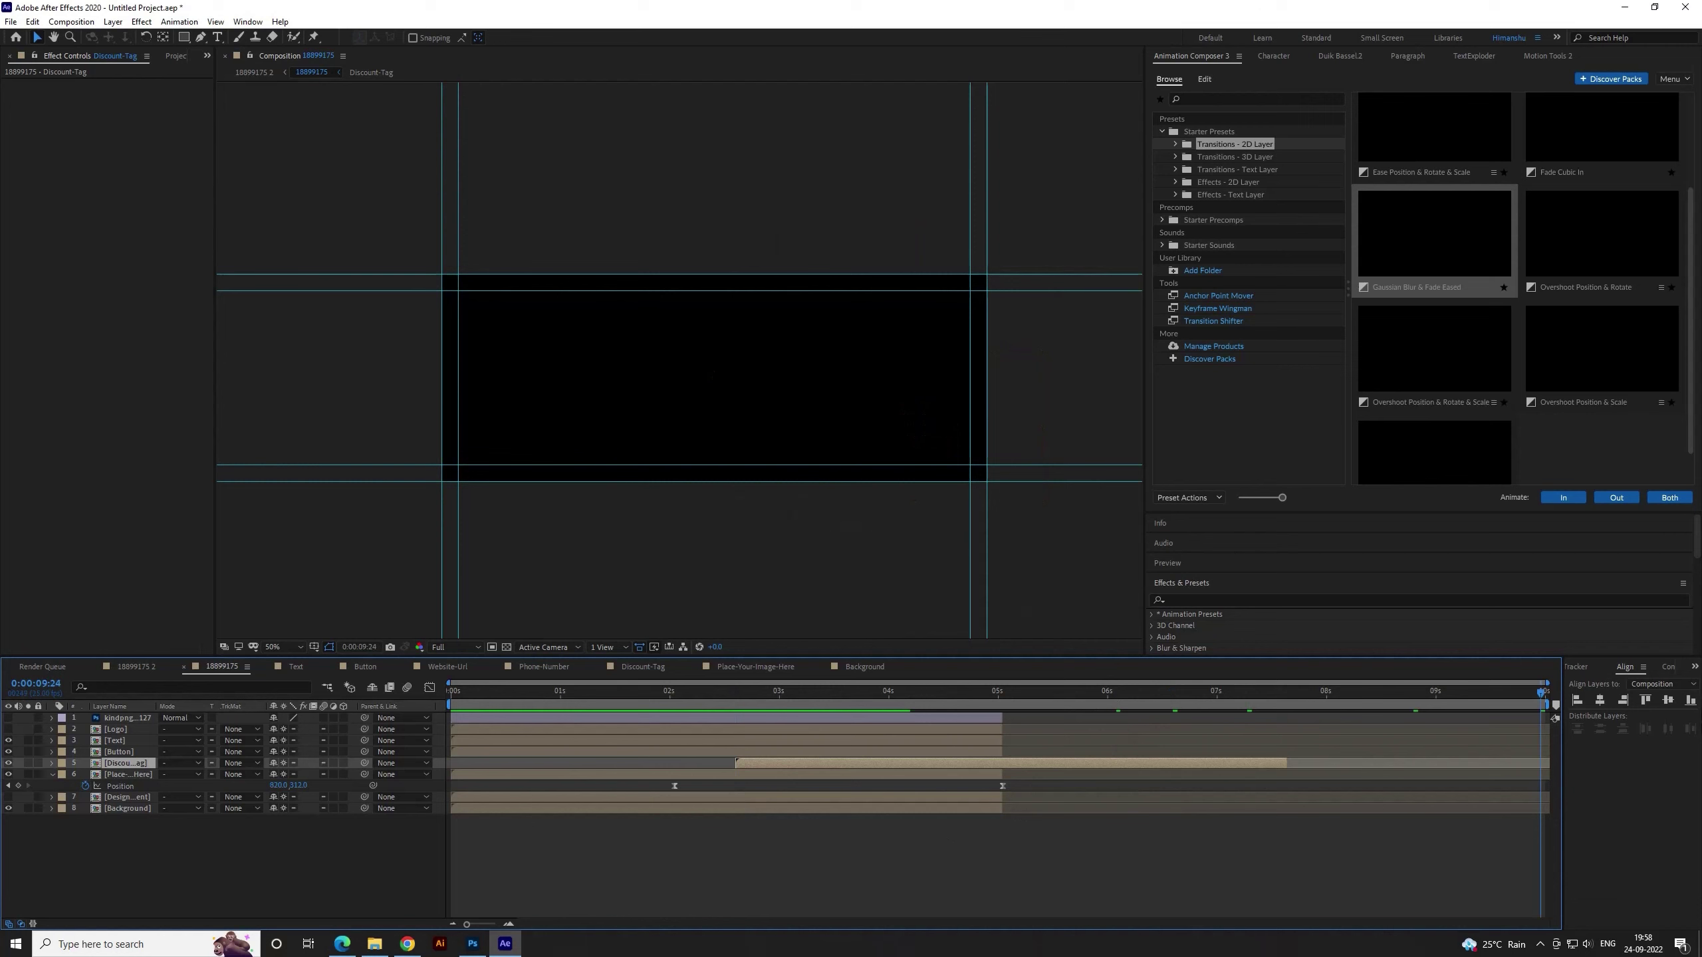
pyautogui.hotkey('alt', ']')
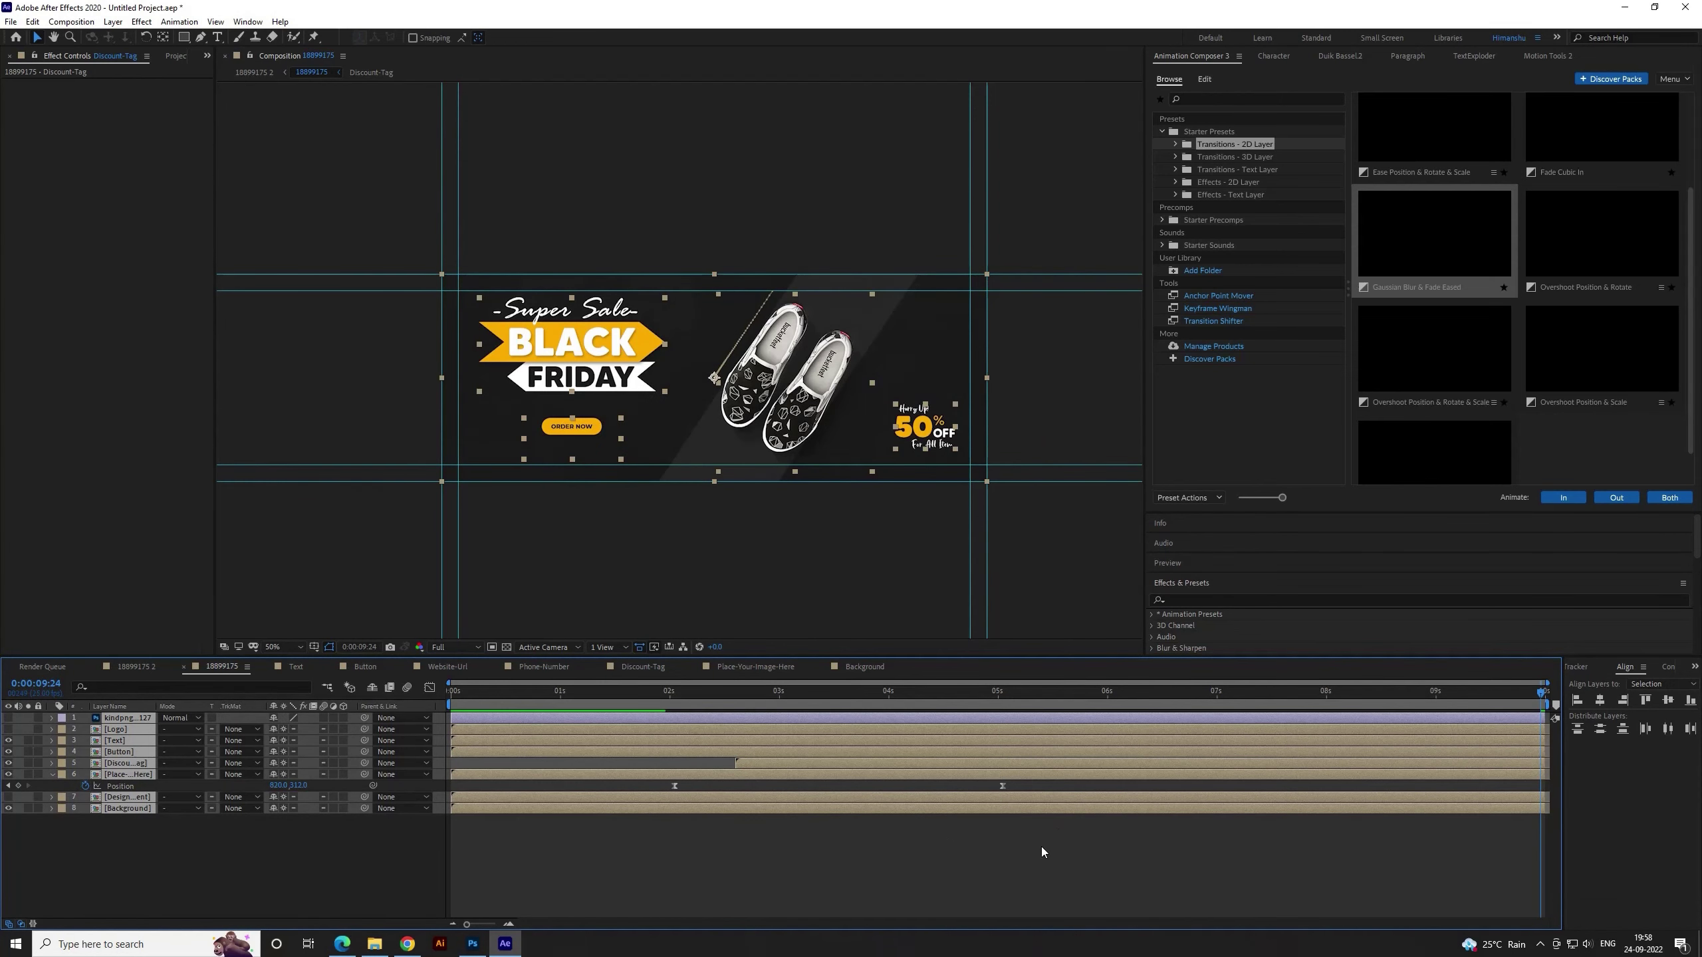
pyautogui.click(1041, 846)
# Preview the banner from the start, stopping around 5 seconds
pyautogui.press('space')
pyautogui.press('Home')
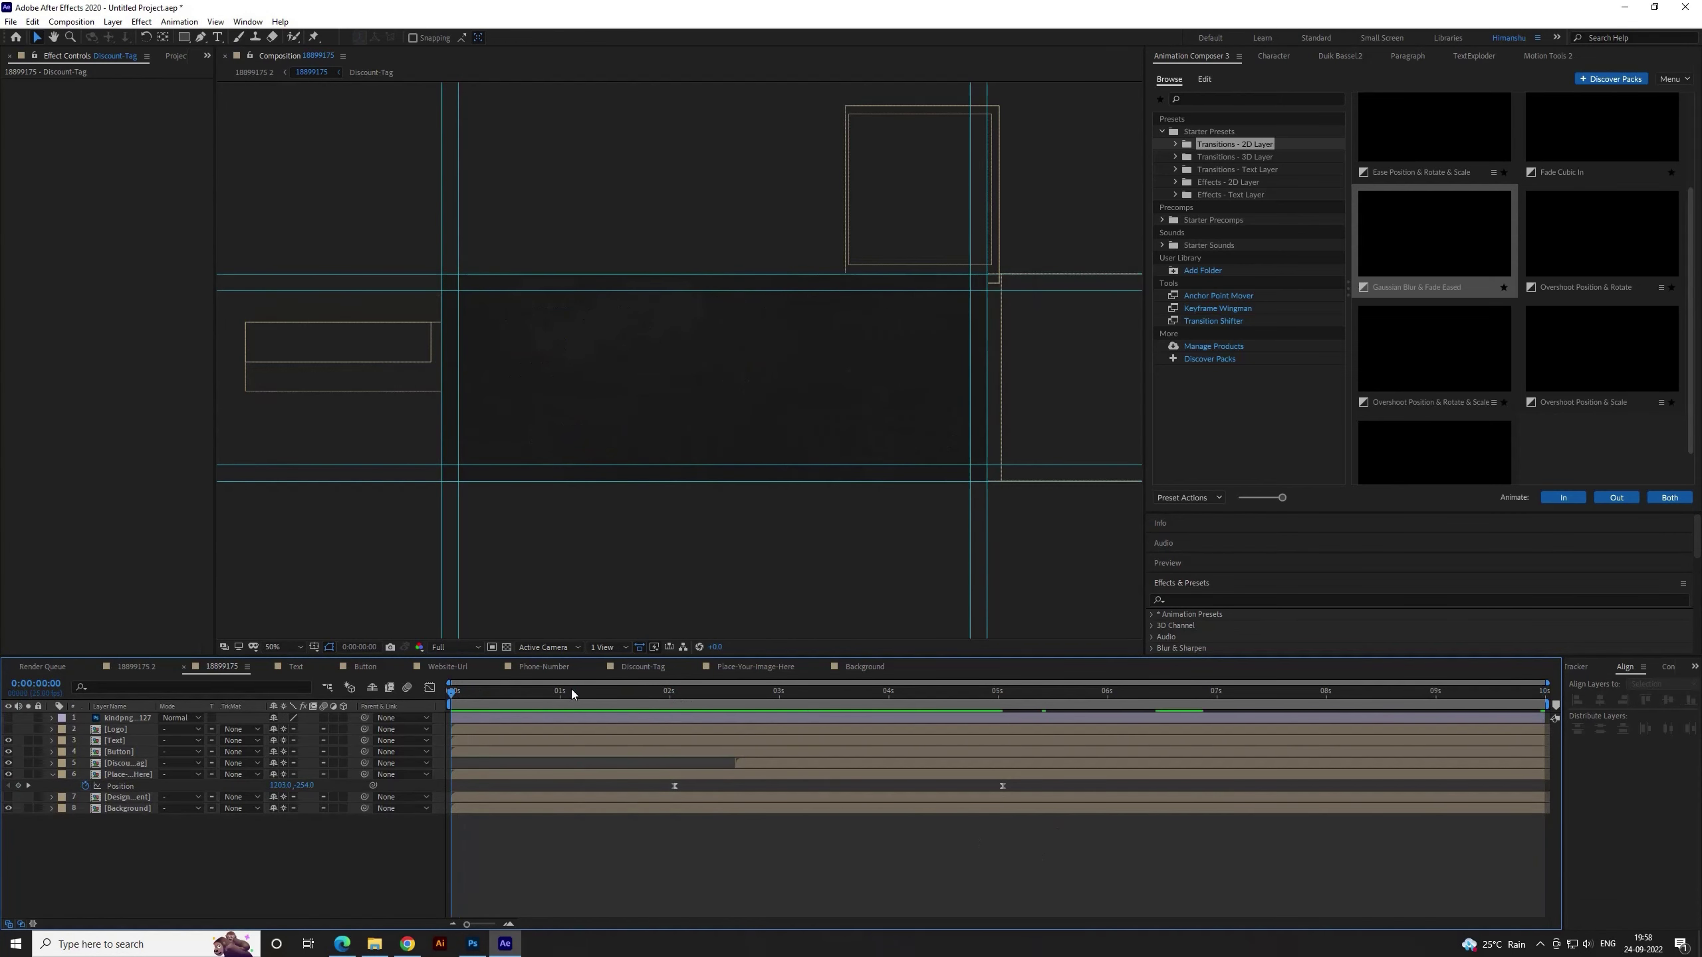
pyautogui.press('space')
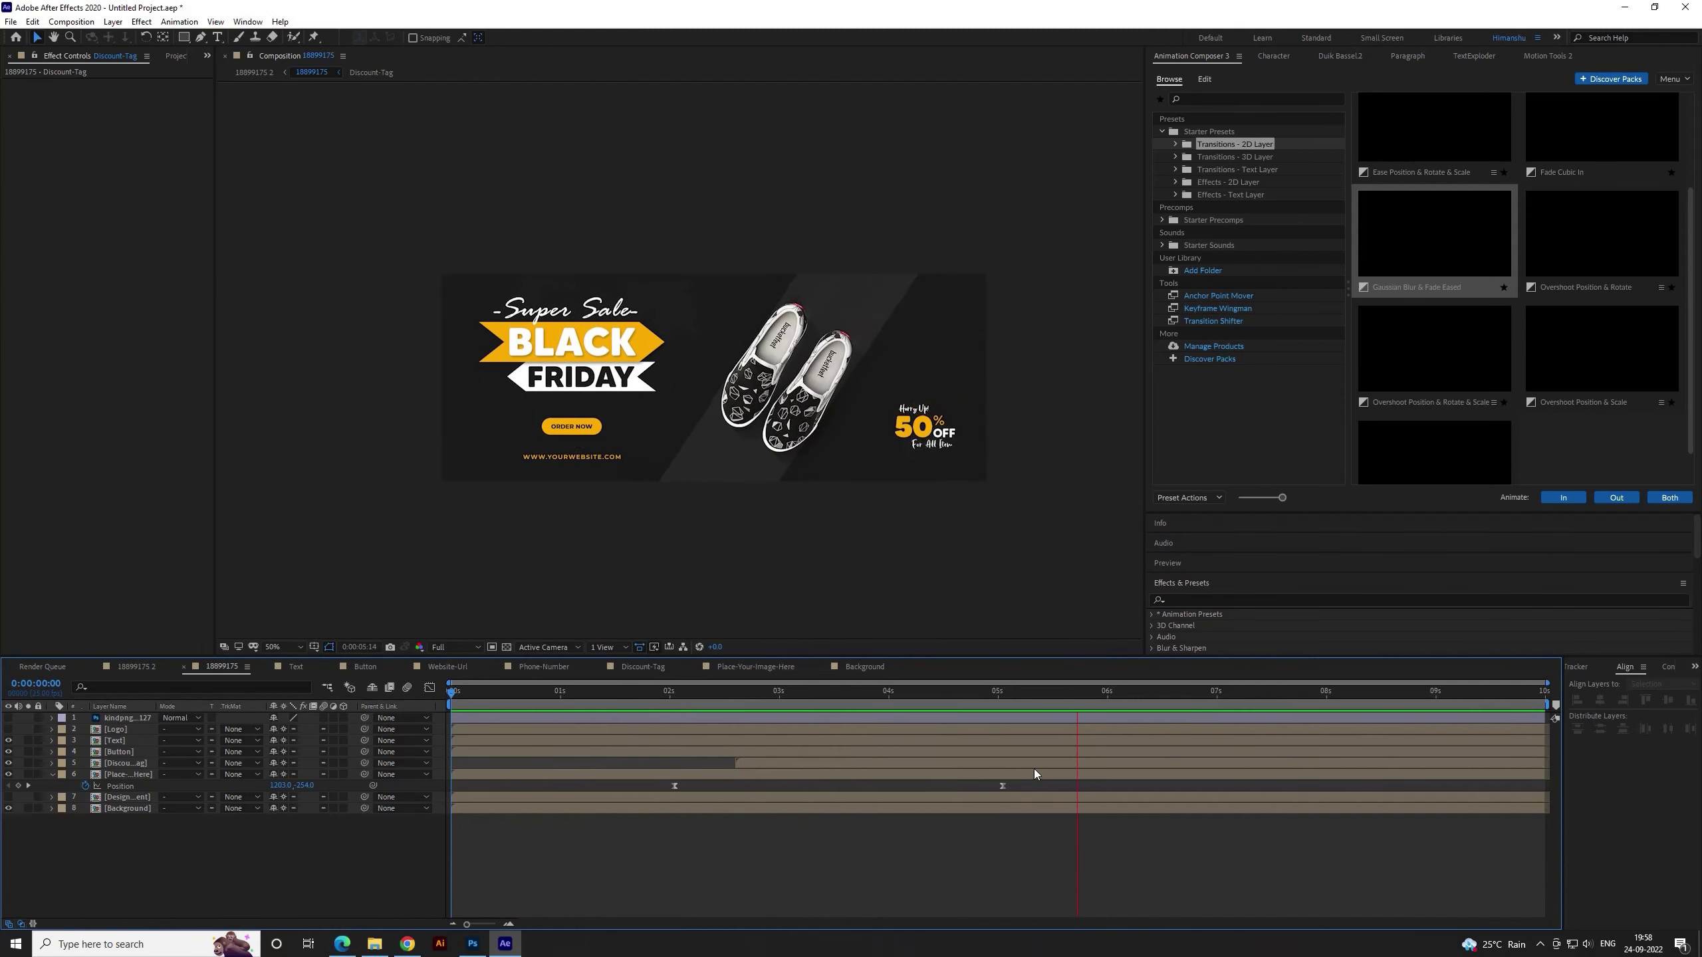
pyautogui.moveTo(849, 703); pyautogui.dragTo(1047, 725)
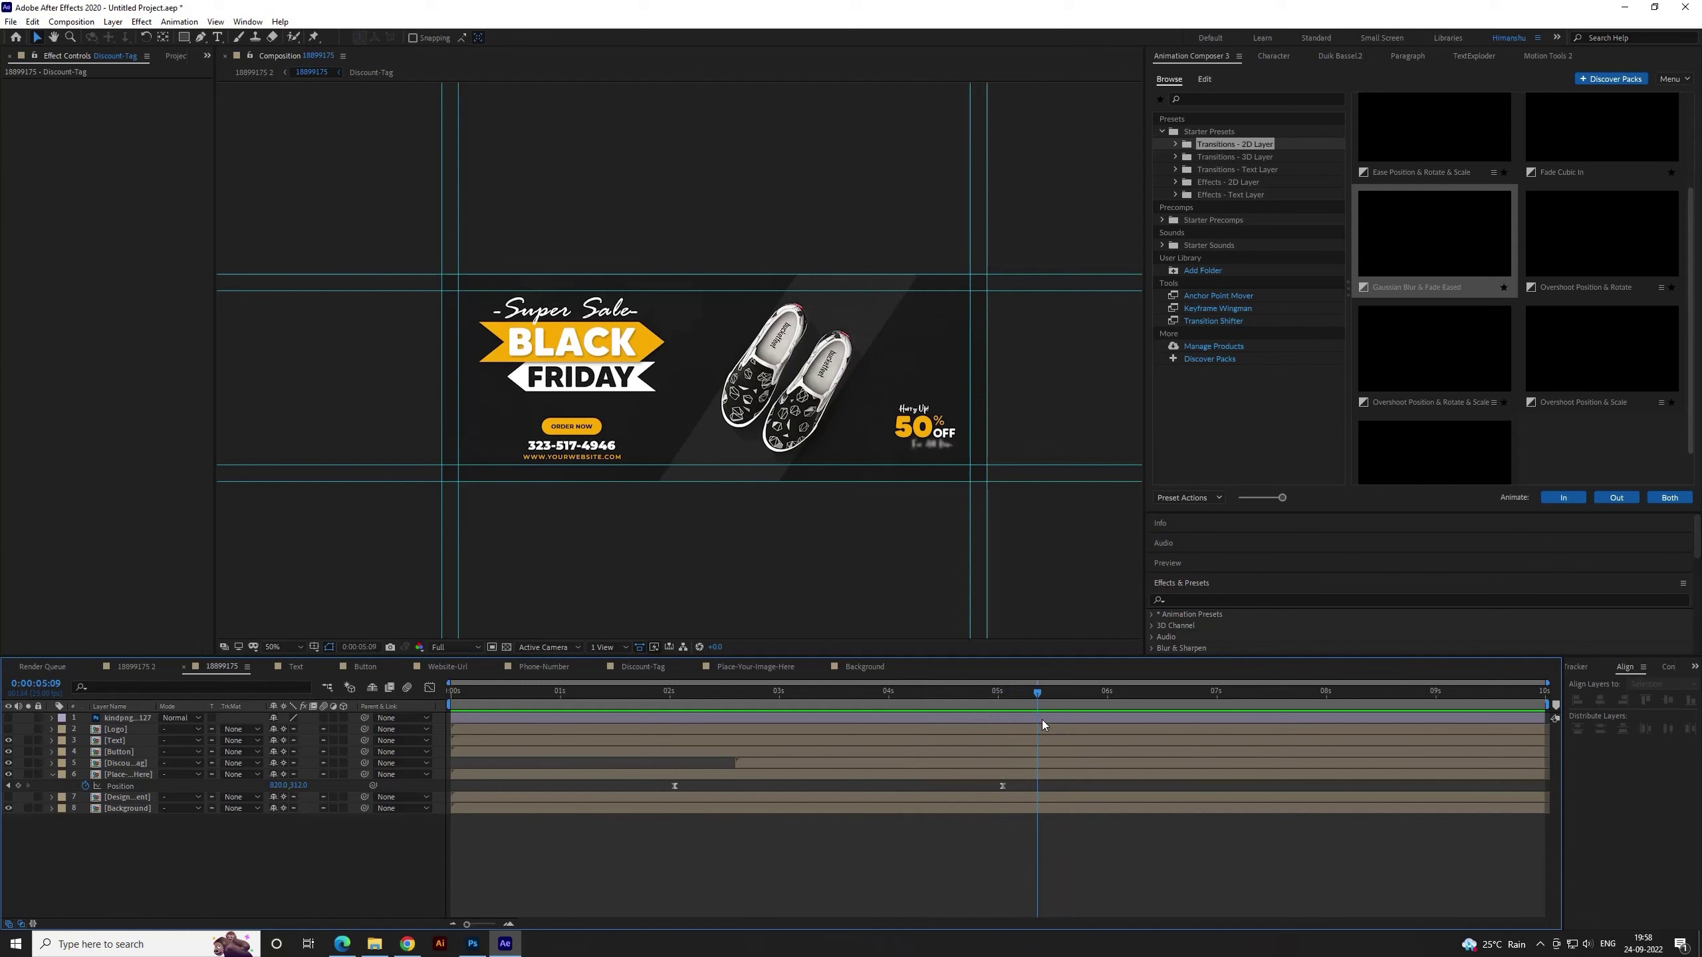
# Trim the Button layer's in-point to about 0:00:05:13
pyautogui.moveTo(1048, 725); pyautogui.dragTo(1056, 721)
pyautogui.click(572, 432)
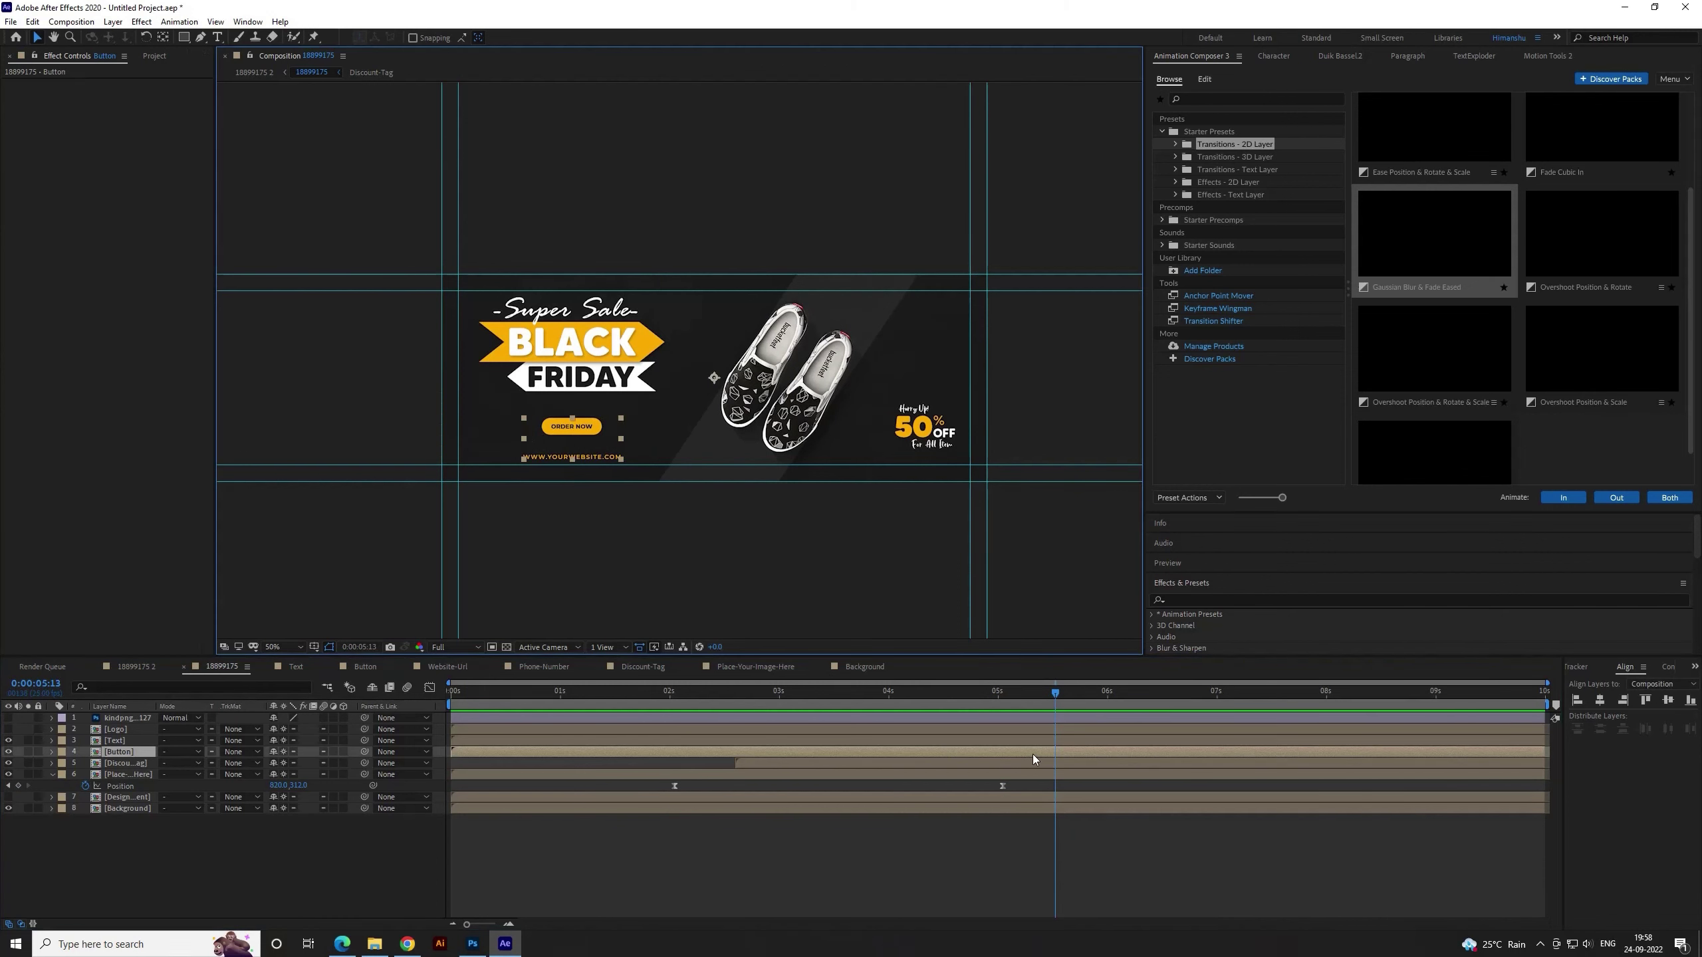
pyautogui.hotkey('alt', '[')
# Preview the banner from 0:00, stopping at 0:00:06:07
pyautogui.moveTo(1062, 698); pyautogui.dragTo(407, 675)
pyautogui.press('space')
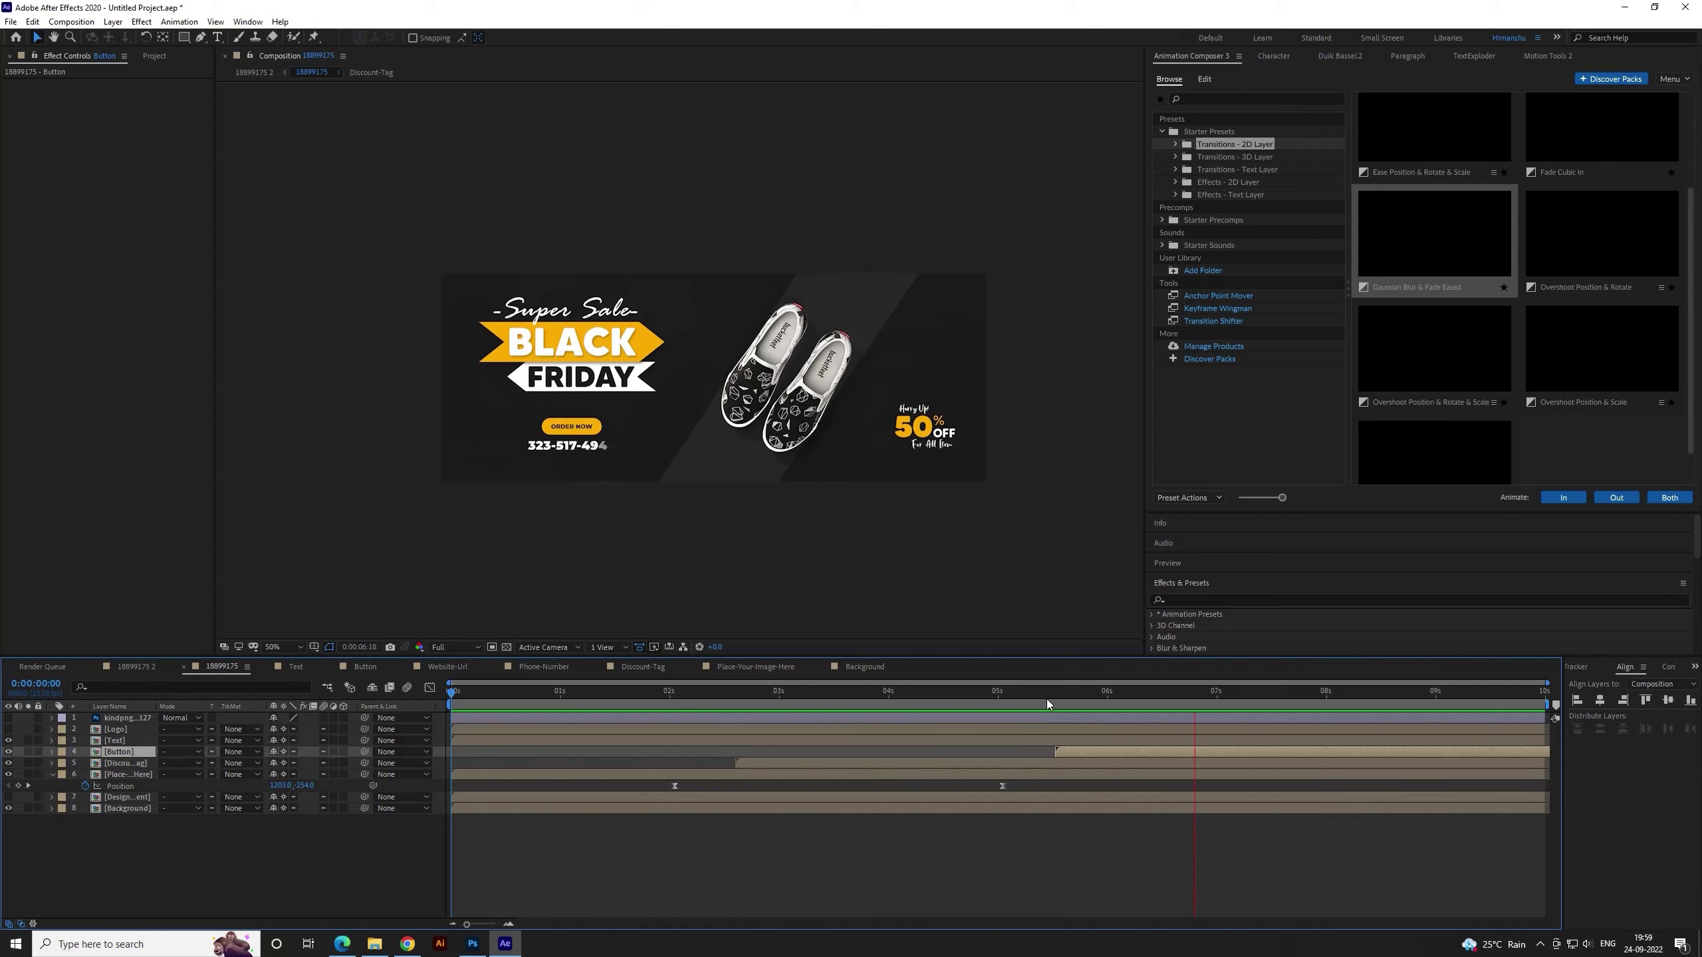
pyautogui.click(1136, 700)
pyautogui.click(911, 408)
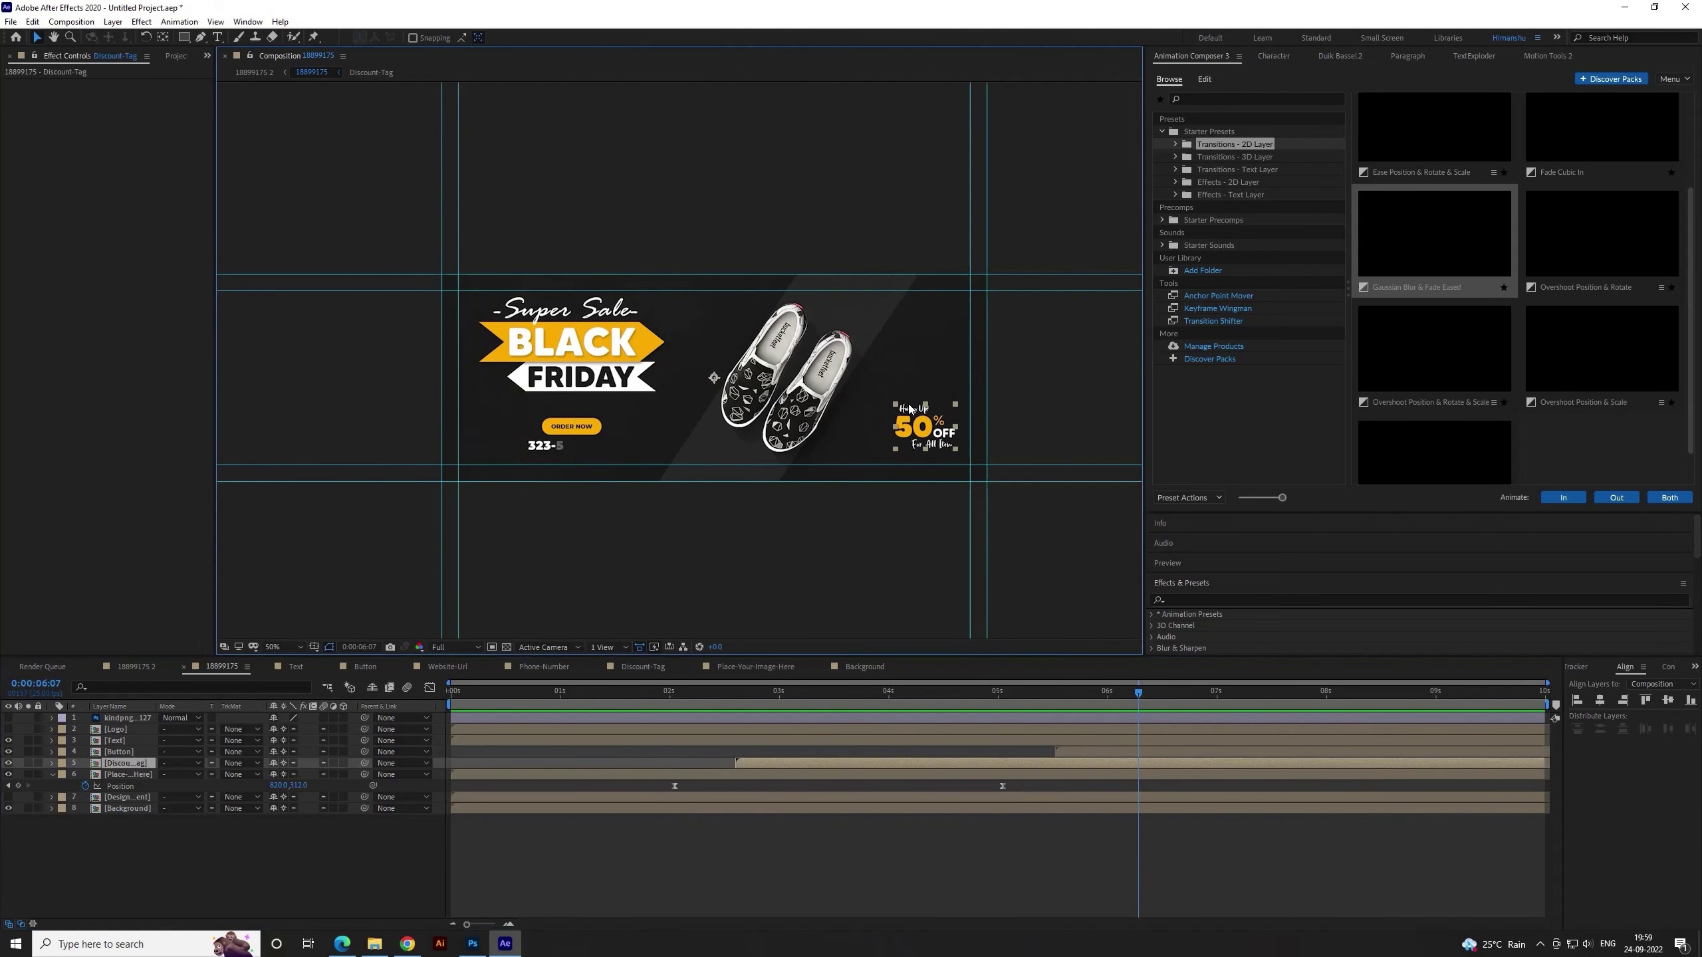
# In the Discount-Tag comp, remove the blur preset from For All Item
pyautogui.doubleClick(1091, 764)
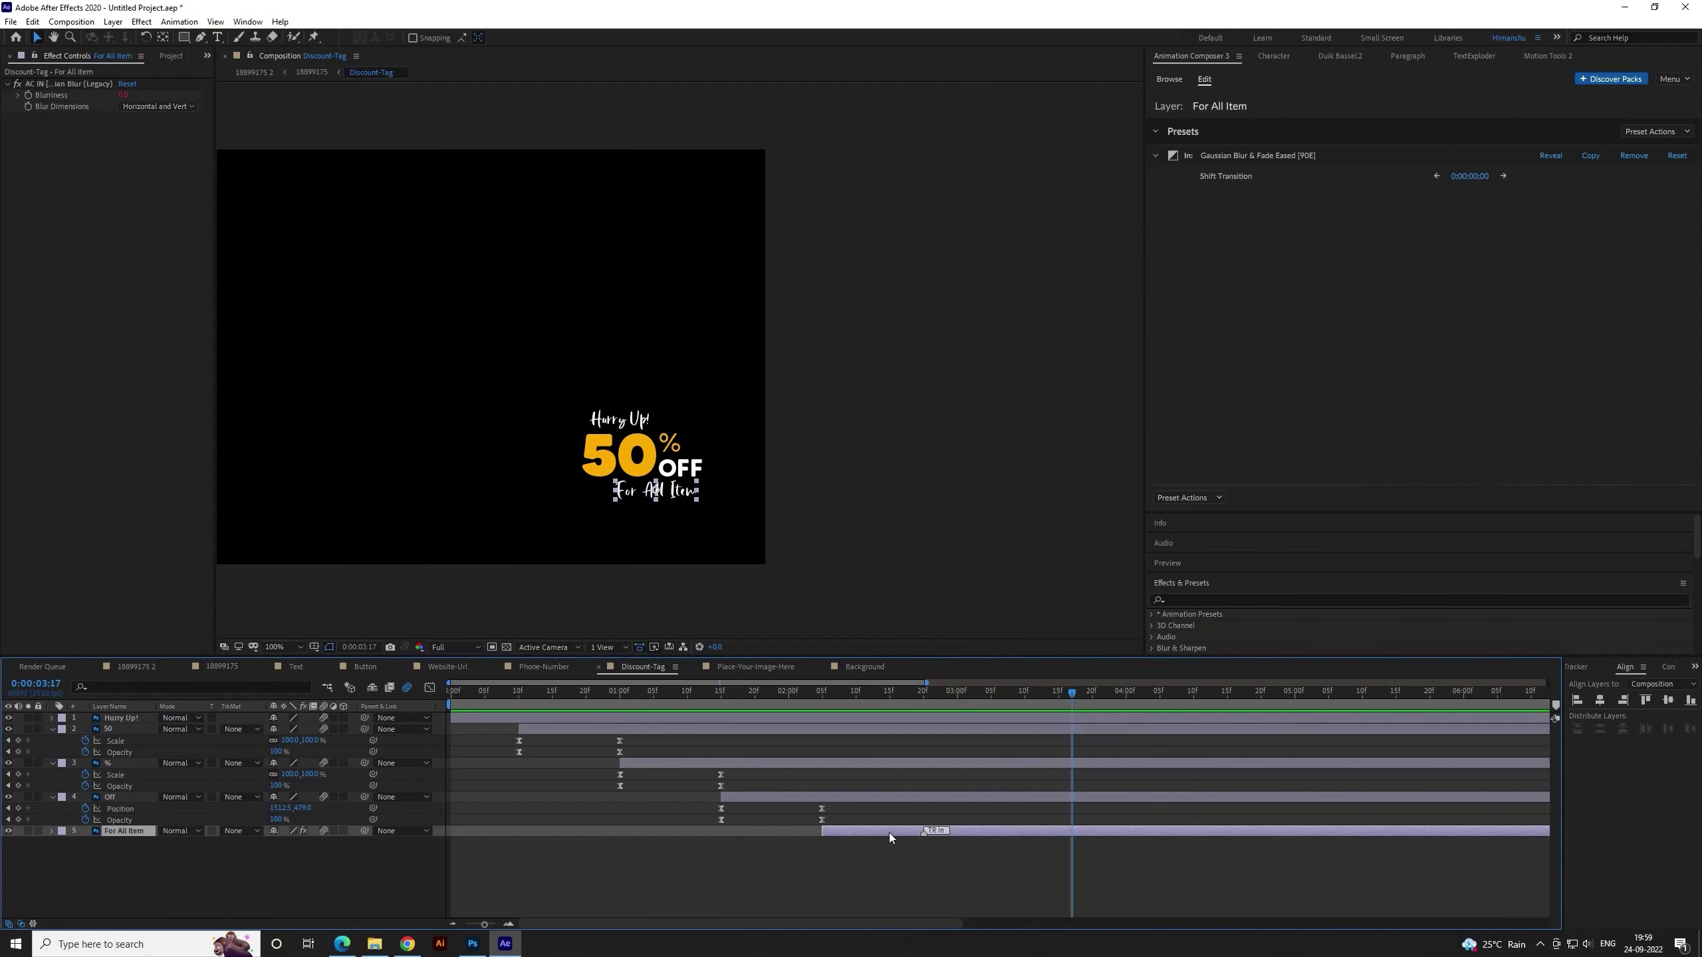
pyautogui.click(1634, 157)
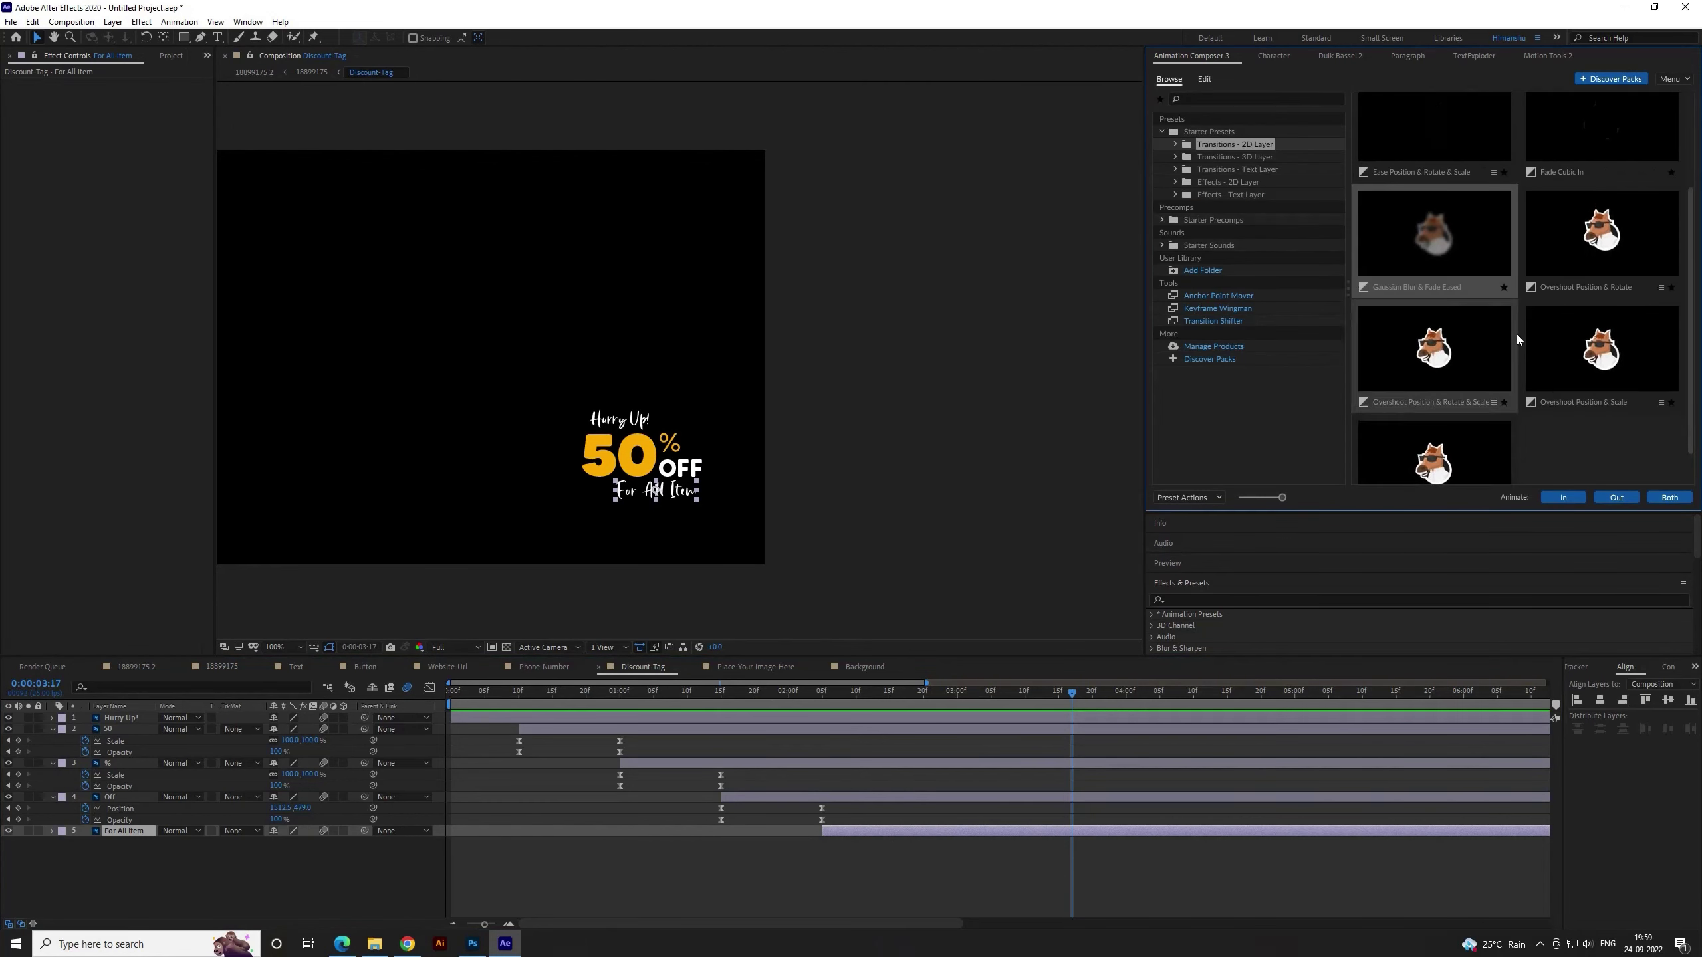
pyautogui.click(1236, 182)
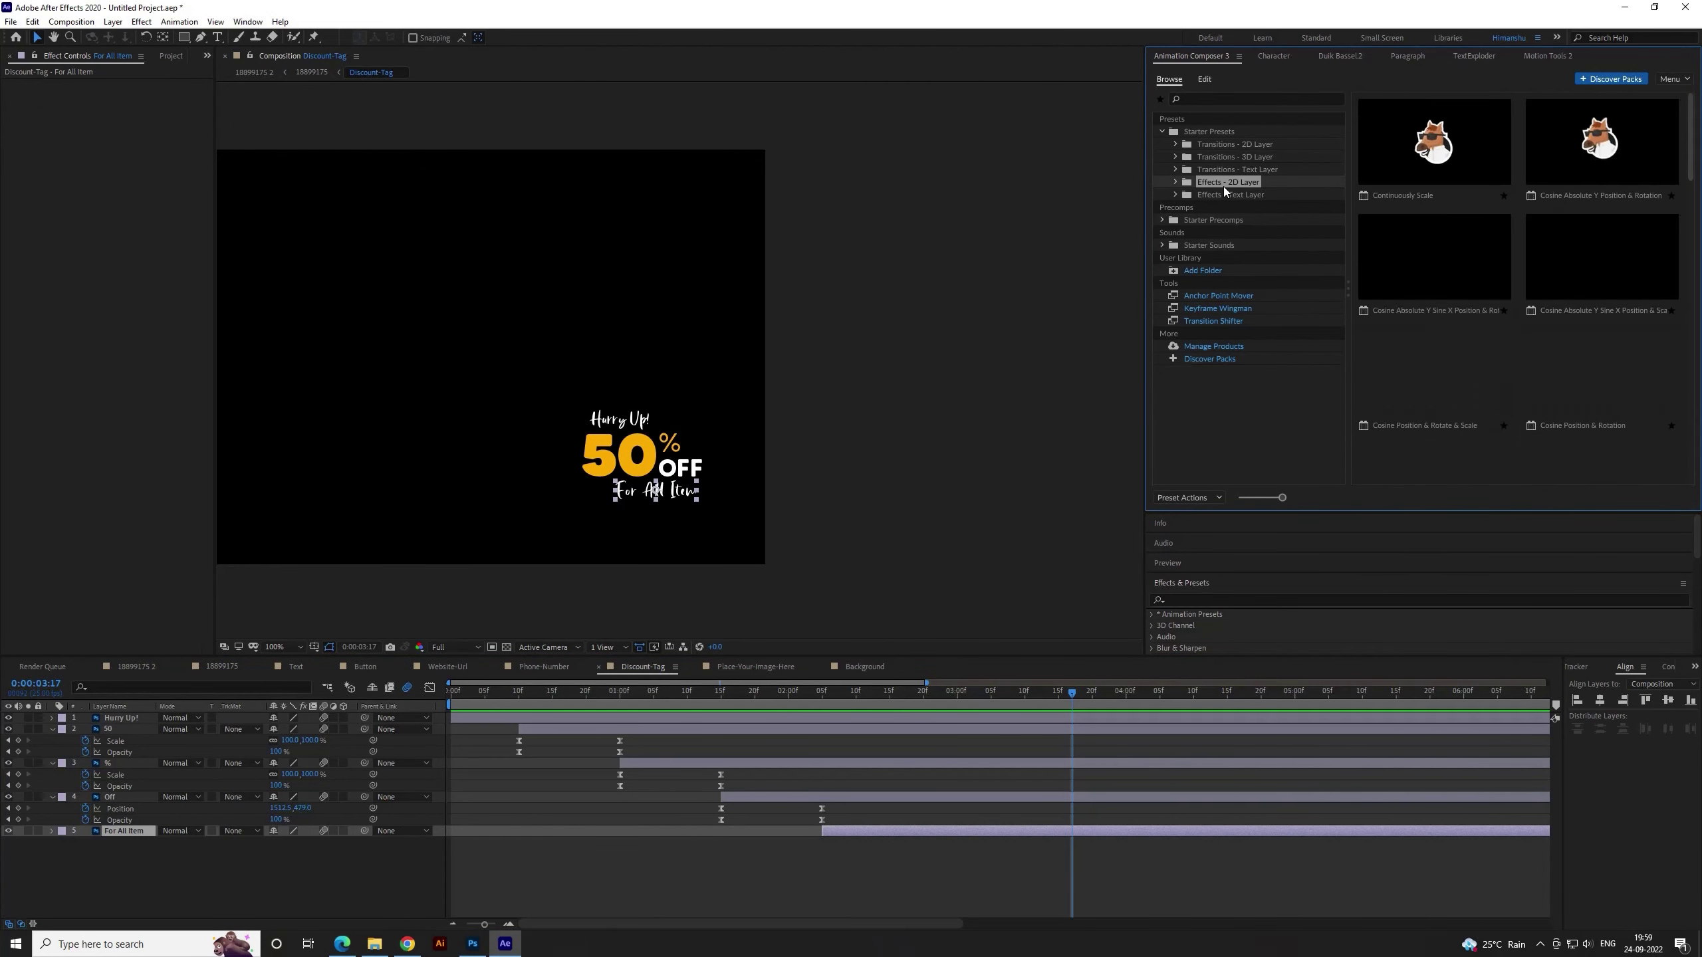
pyautogui.scroll(-3, 1467, 293)
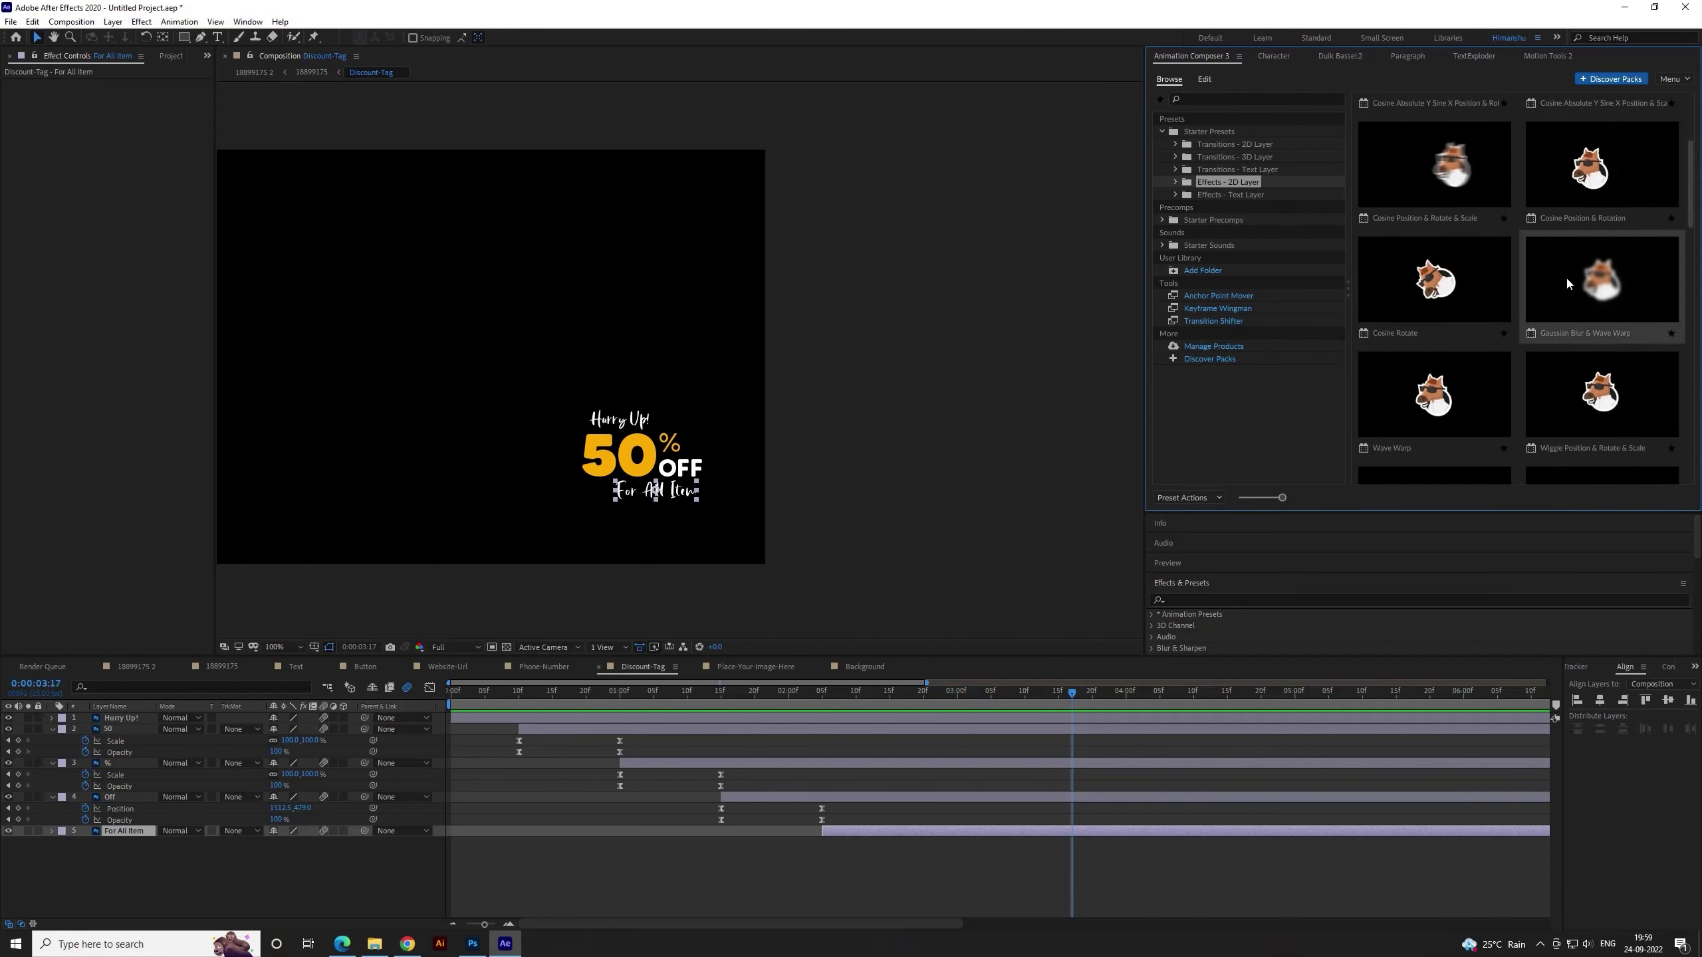
# Lower For All Item's Position Y to 584 at its 0:00:02:05 keyframe
pyautogui.moveTo(820, 695); pyautogui.dragTo(821, 695)
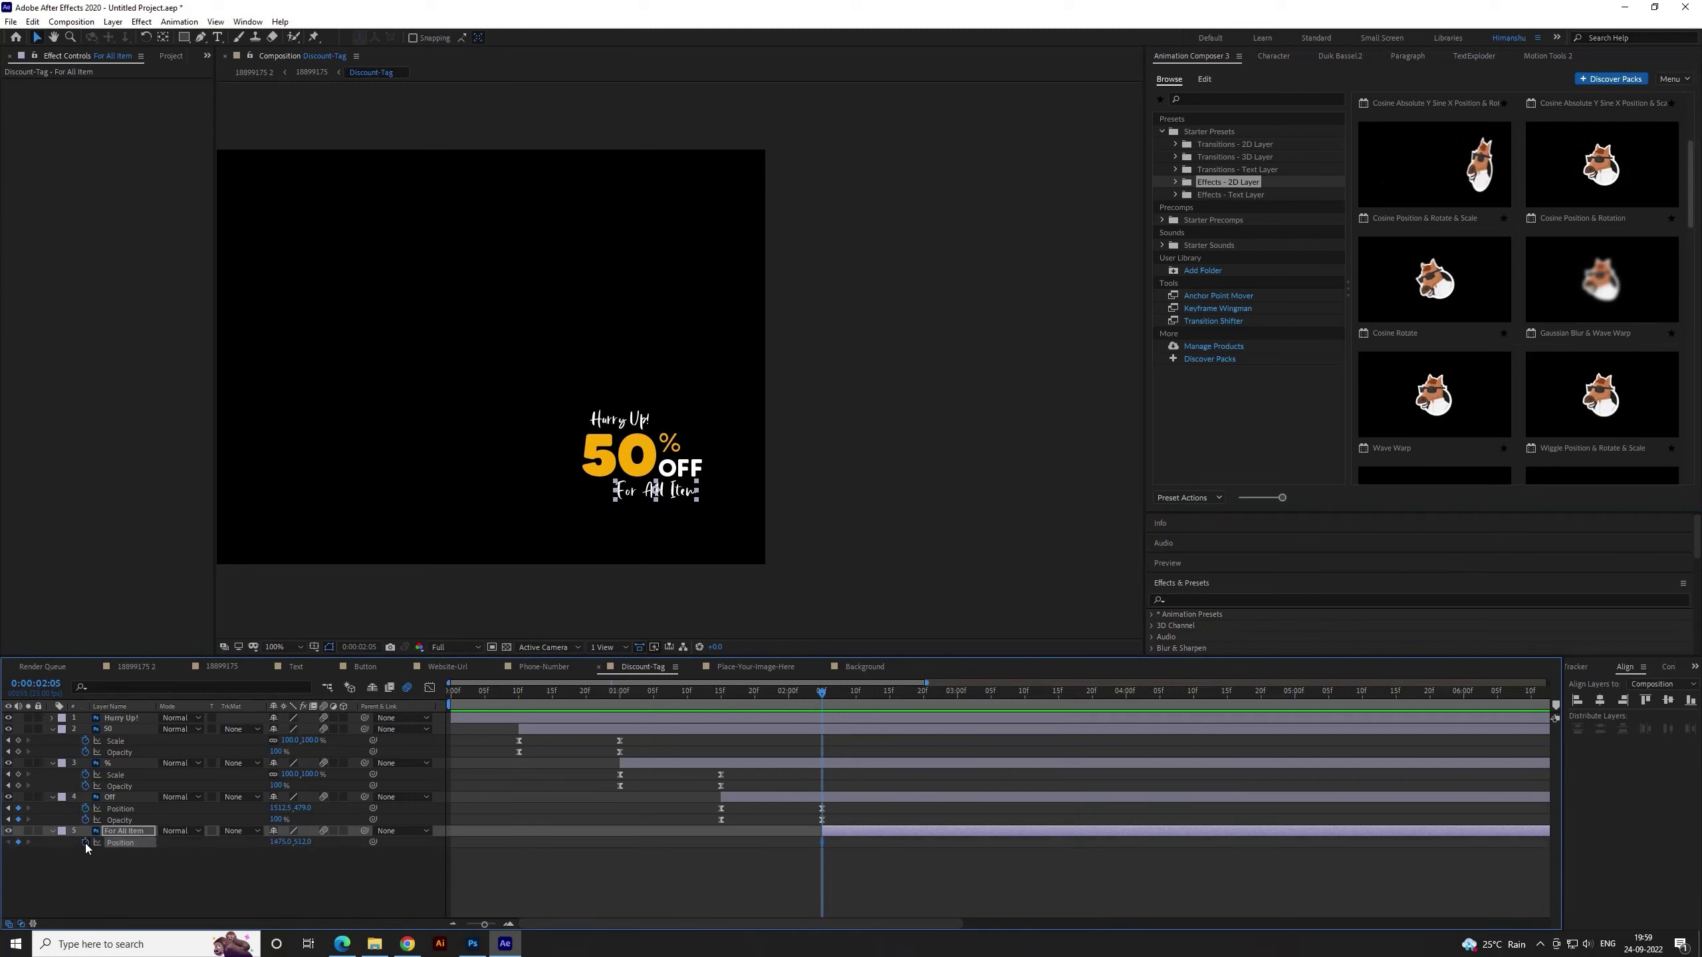
pyautogui.click(8, 843)
pyautogui.moveTo(304, 844); pyautogui.dragTo(352, 844)
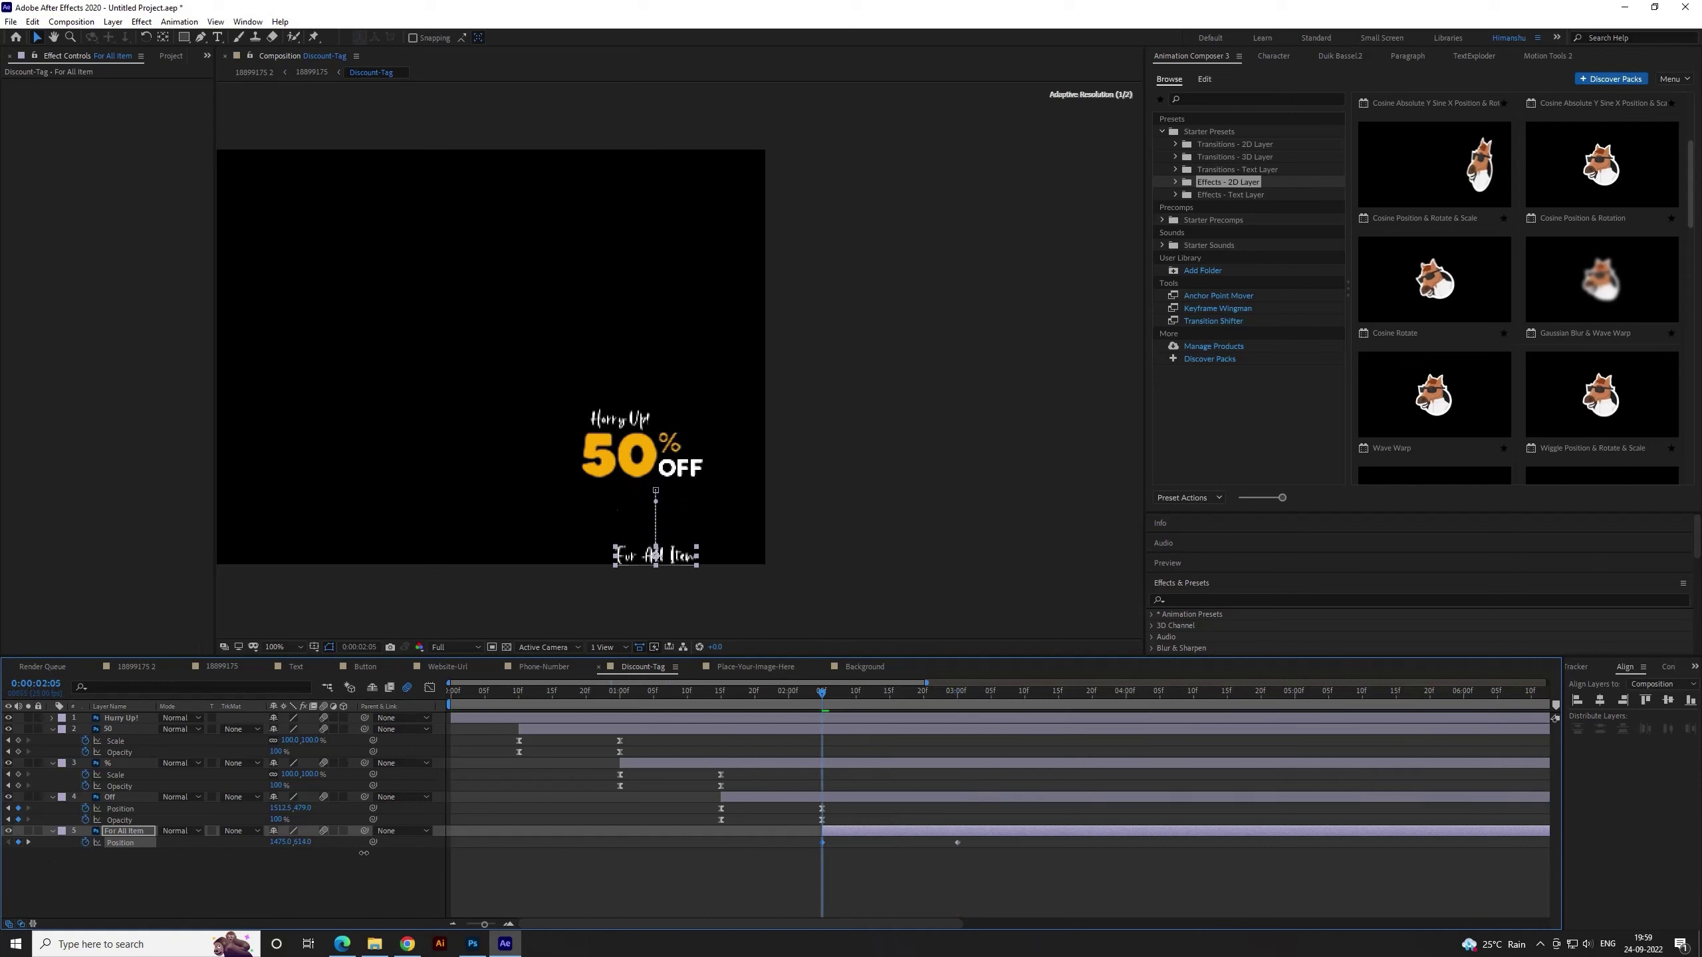
# Start Opacity keyframes on For All Item and show its keyframed properties
pyautogui.click(986, 887)
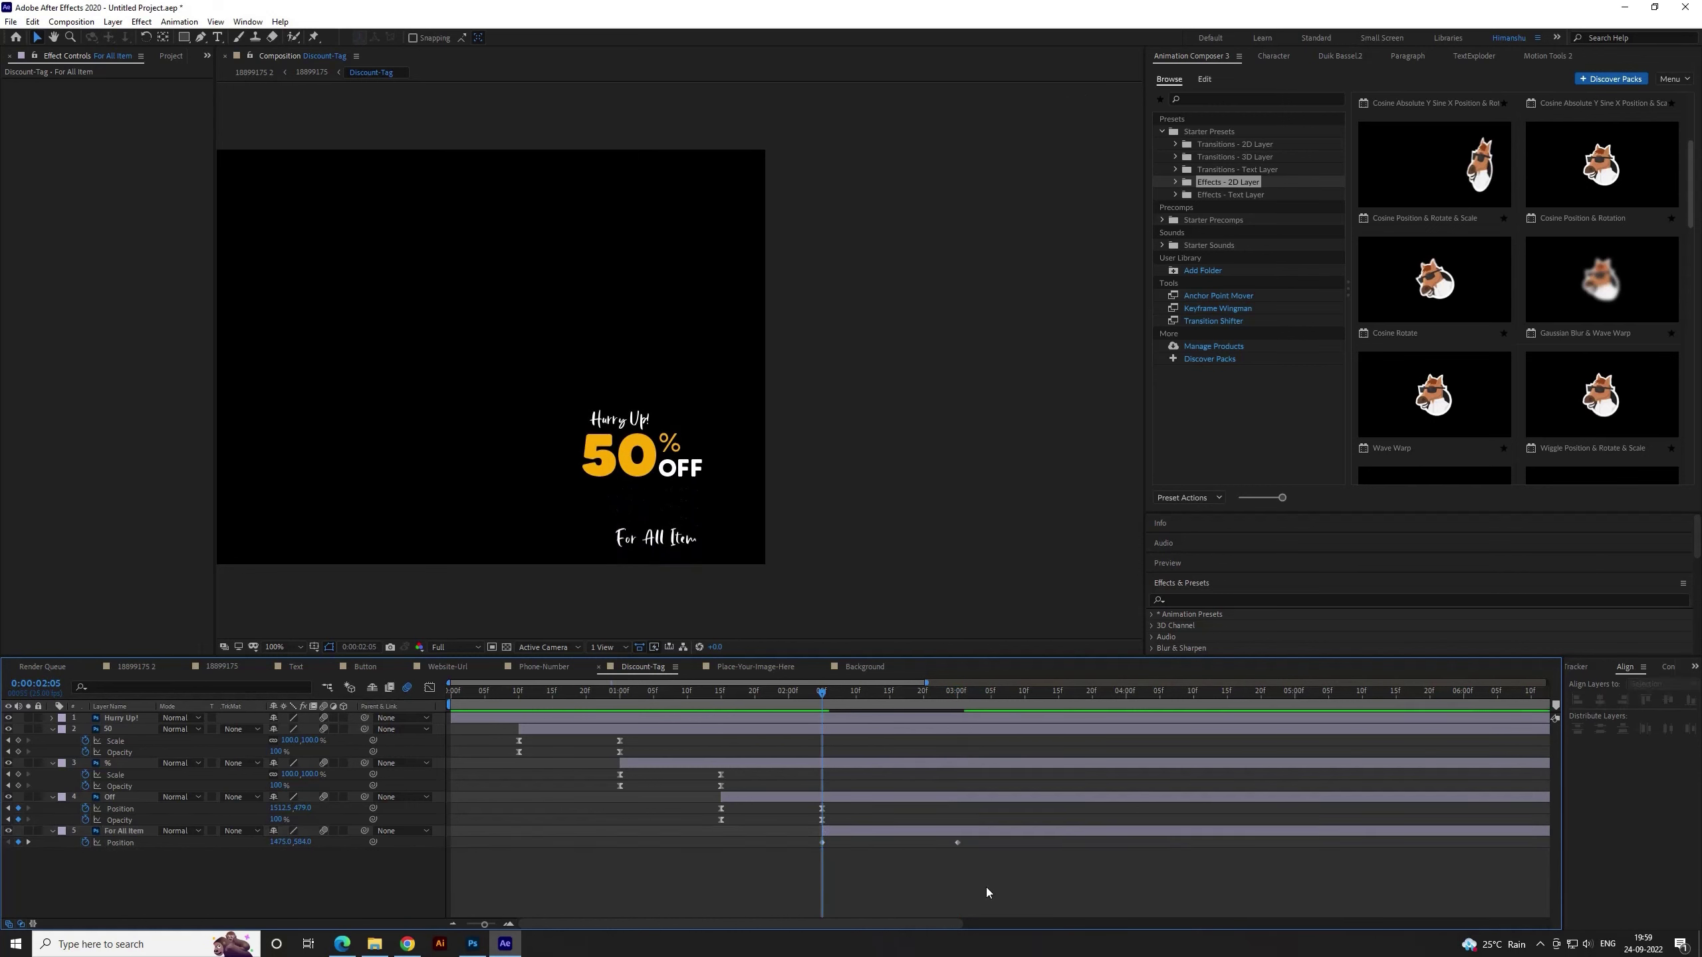
pyautogui.click(864, 833)
pyautogui.click(86, 844)
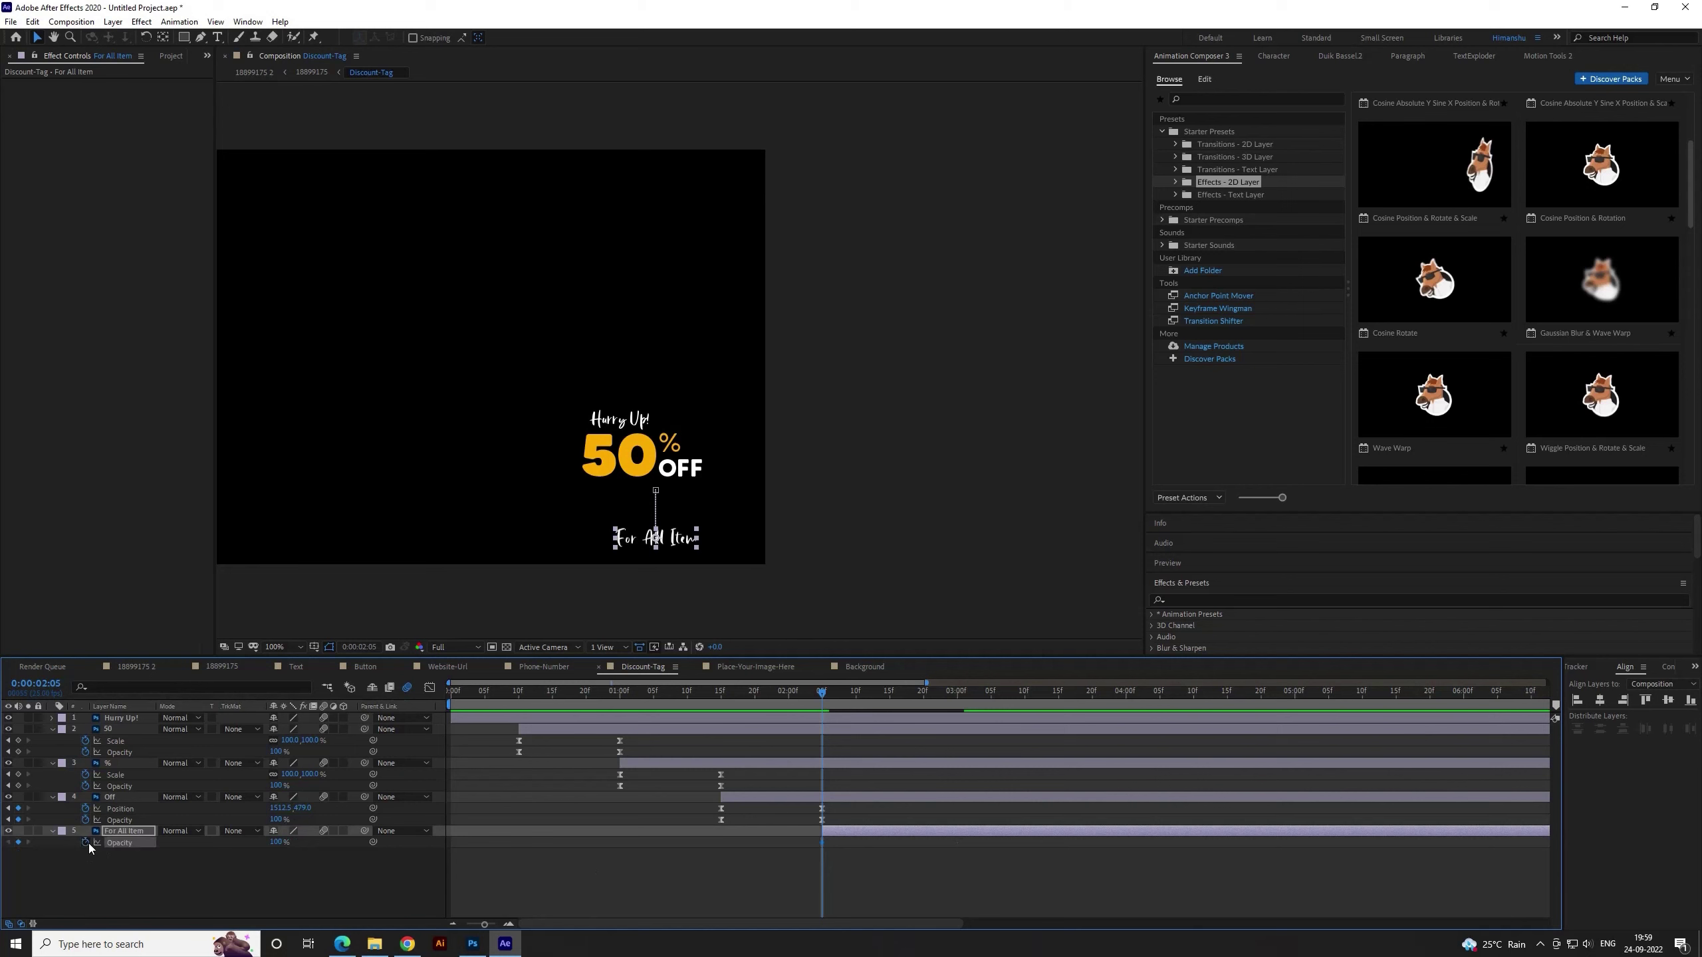
pyautogui.press('End')
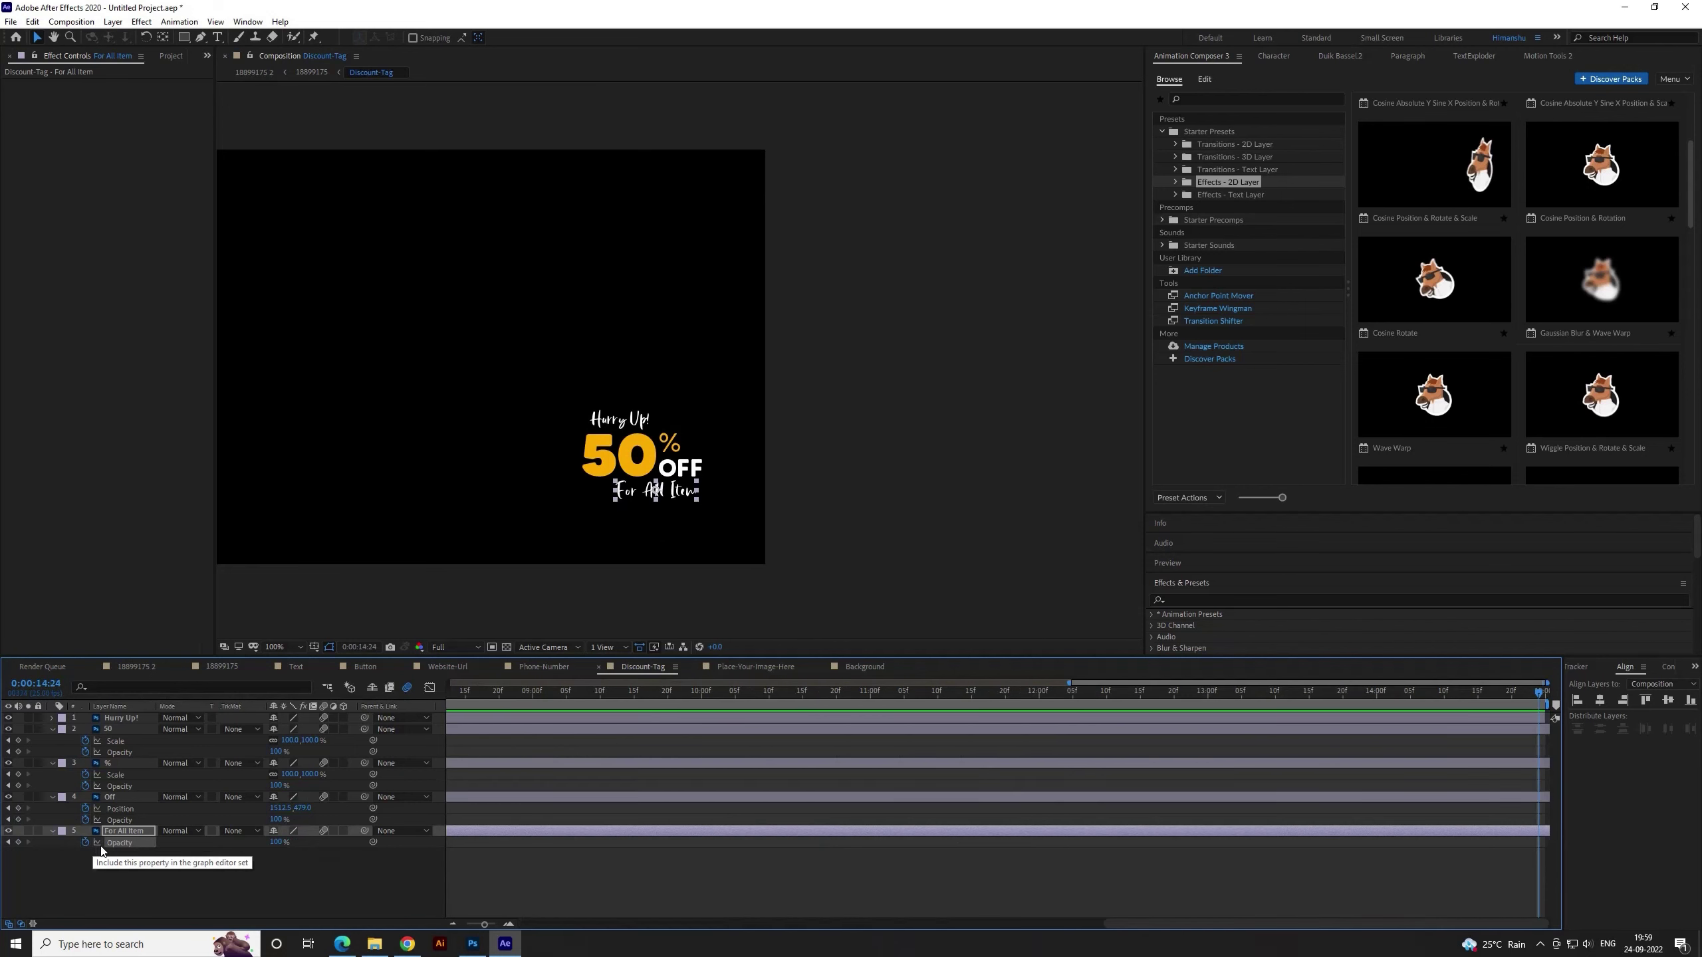
pyautogui.press('j')
pyautogui.press('u')
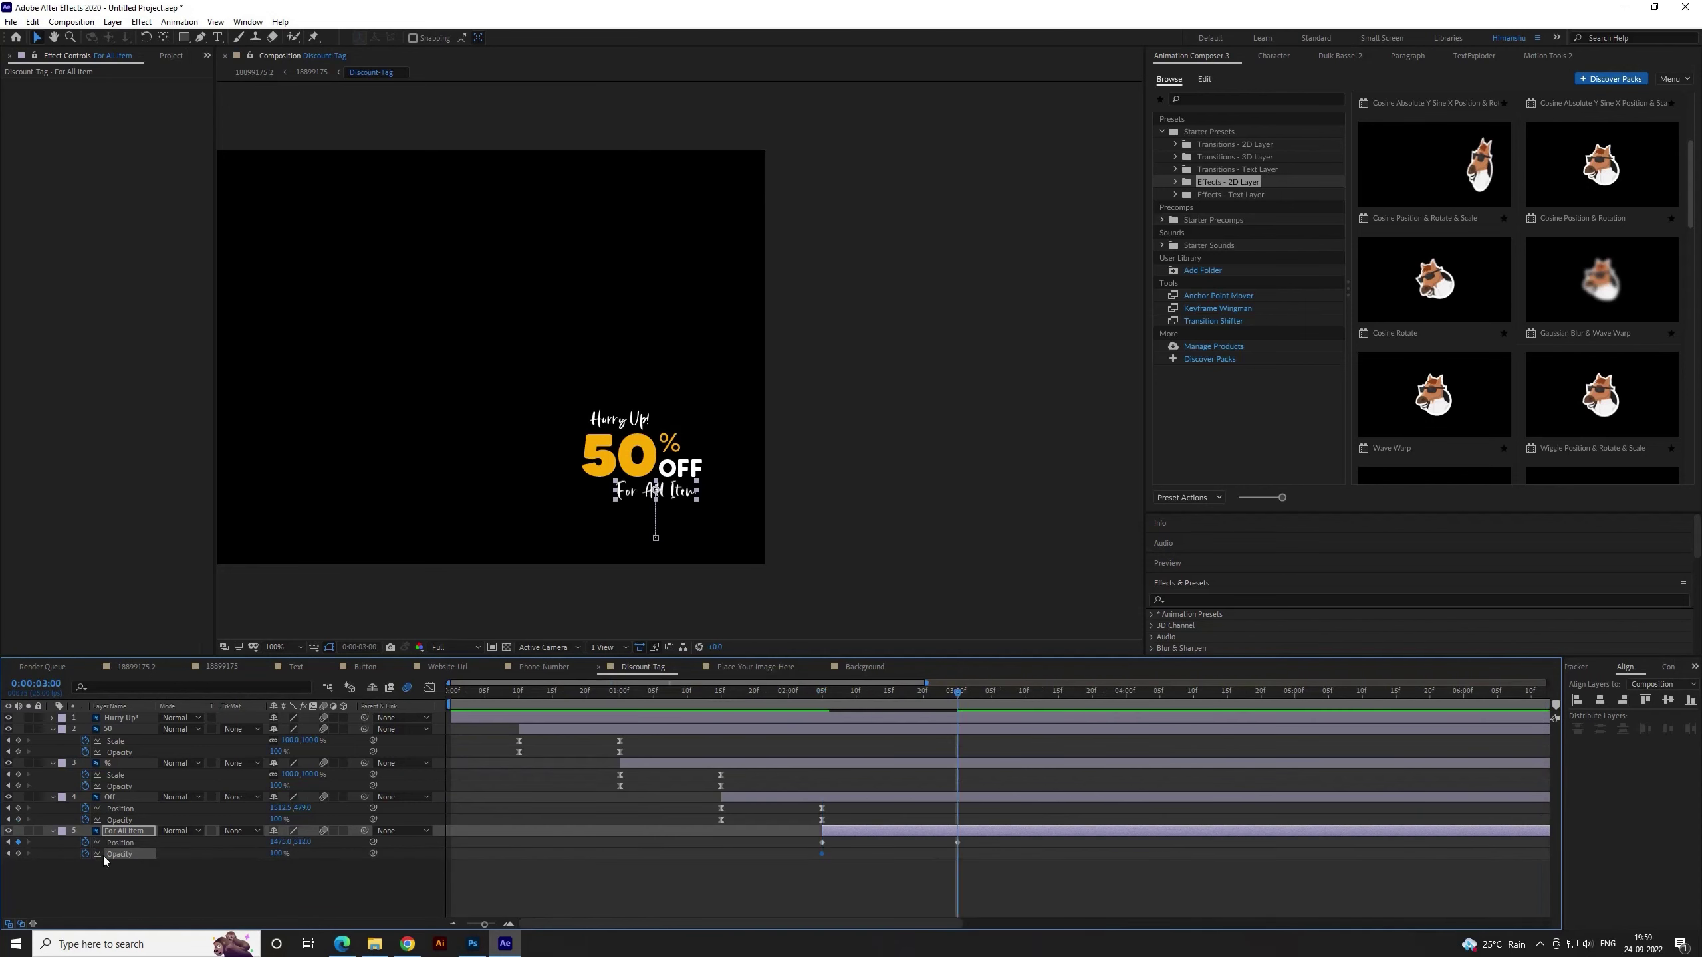
# Set For All Item's opacity to 0% at its first keyframe
pyautogui.click(275, 854)
pyautogui.write('0')
pyautogui.press('Return')
# Give the position and opacity keyframes a strong ease in the Graph Editor
pyautogui.moveTo(1046, 894); pyautogui.dragTo(792, 837)
pyautogui.click(432, 690)
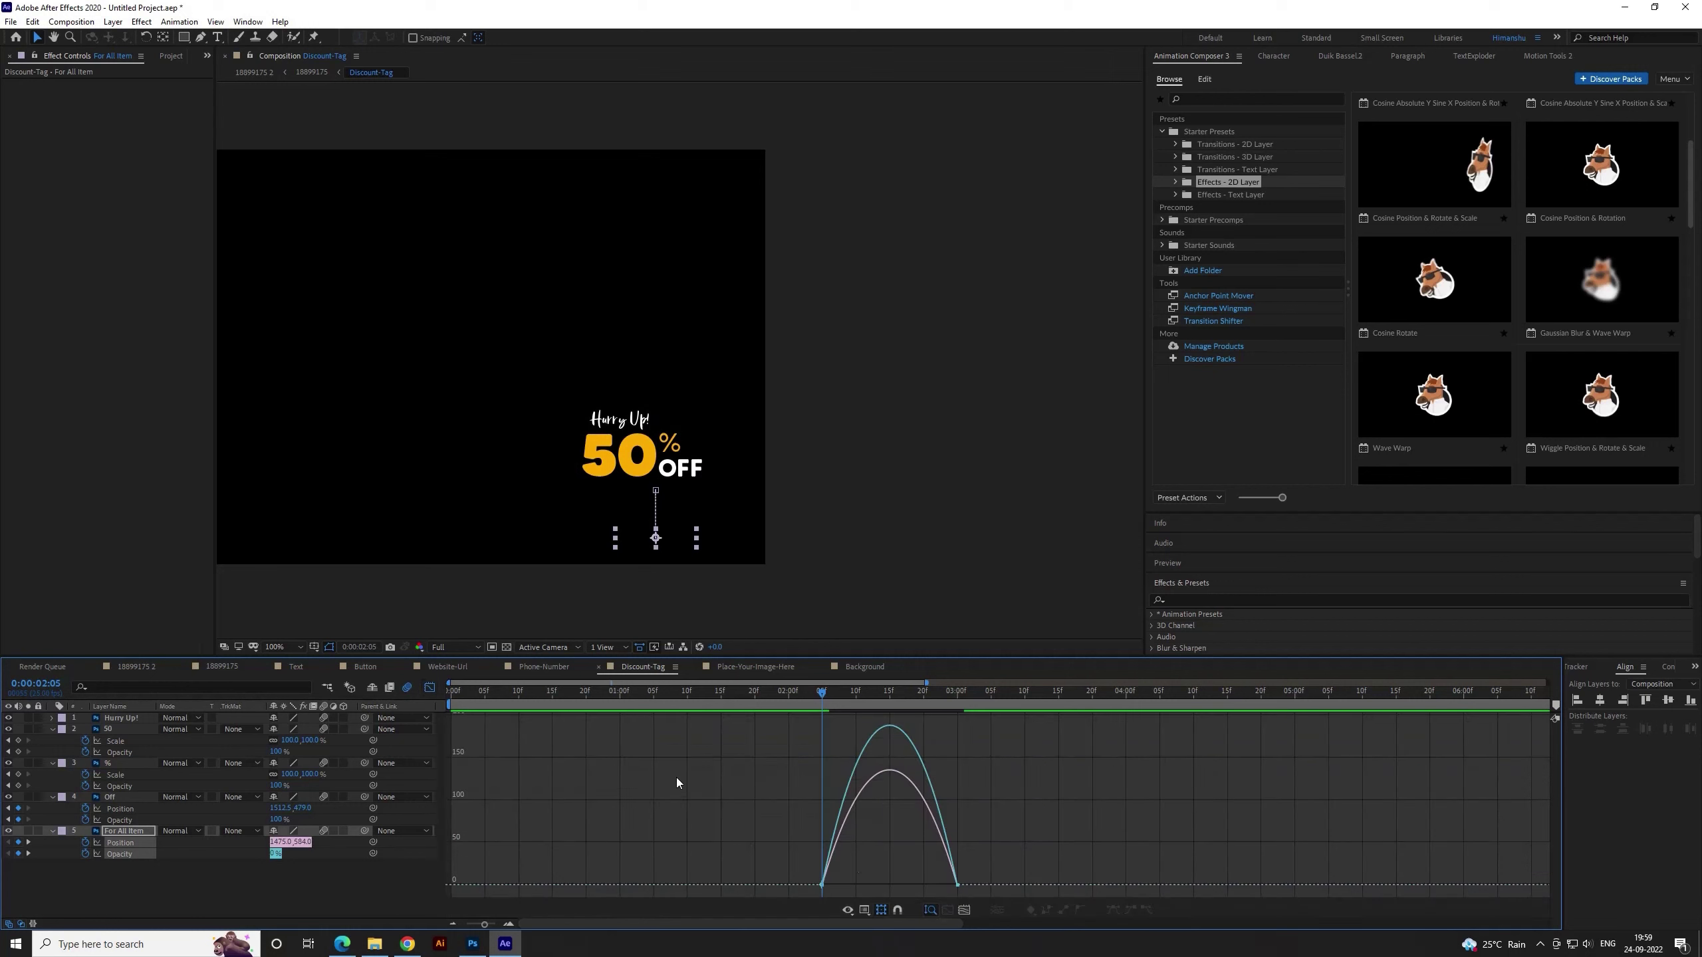
pyautogui.moveTo(1005, 859)
pyautogui.mouseDown()
pyautogui.moveTo(923, 895)
pyautogui.moveTo(863, 885)
pyautogui.mouseUp()
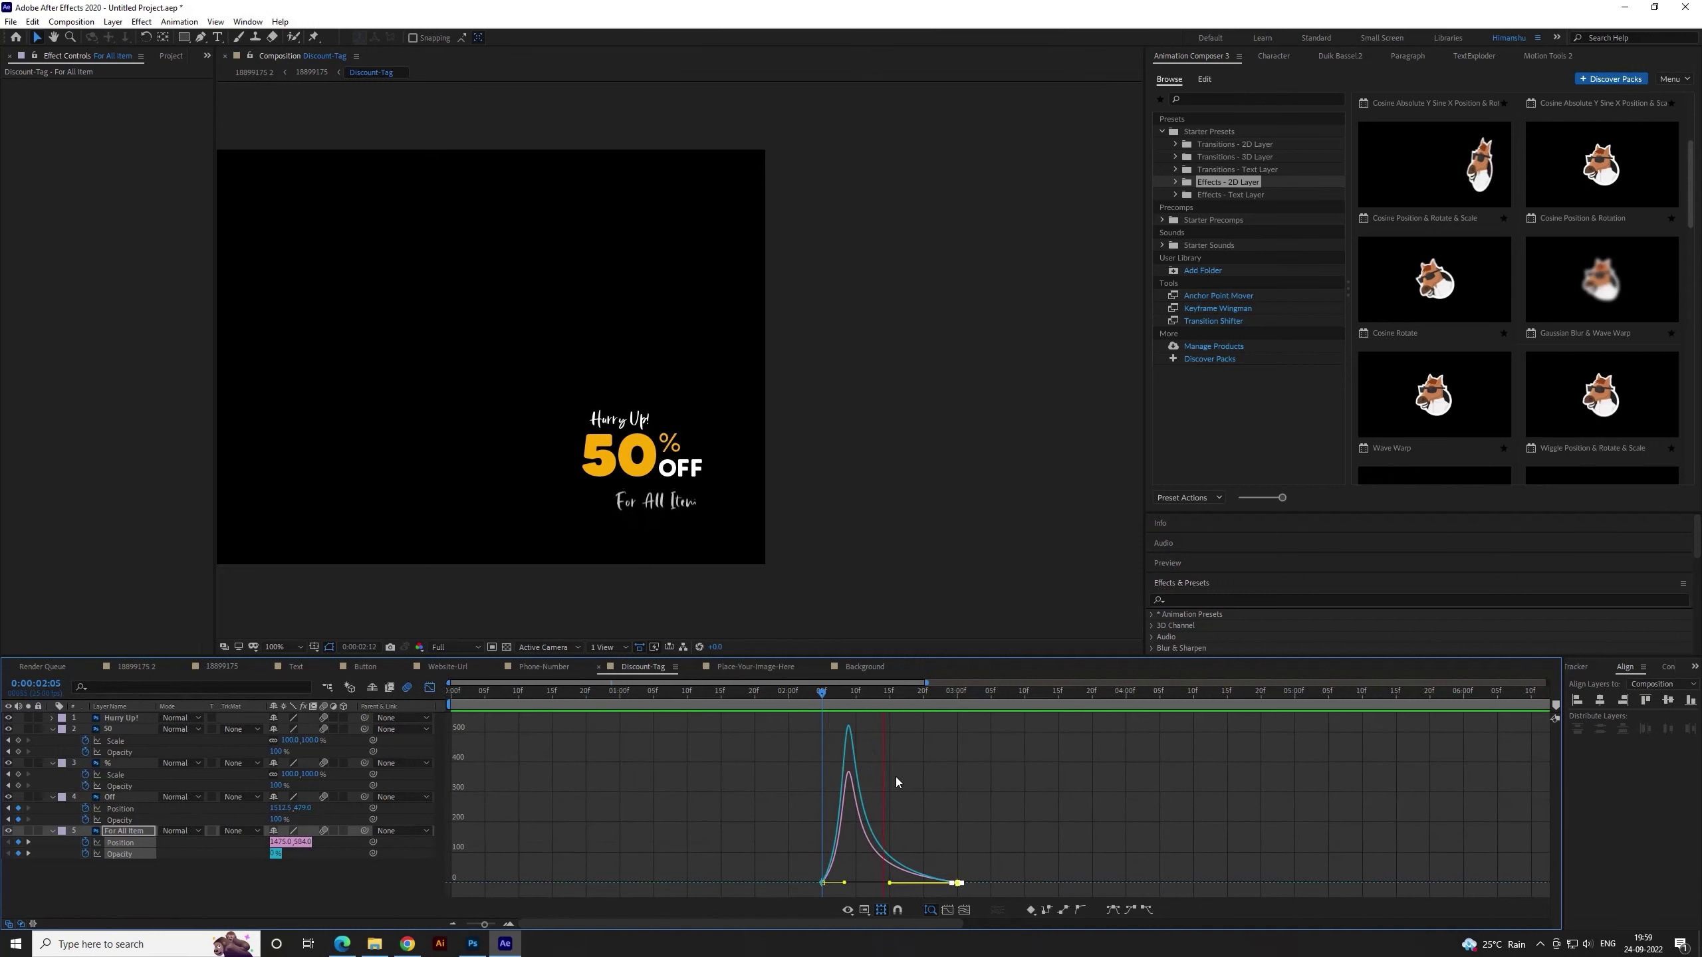
pyautogui.moveTo(811, 700); pyautogui.dragTo(753, 698)
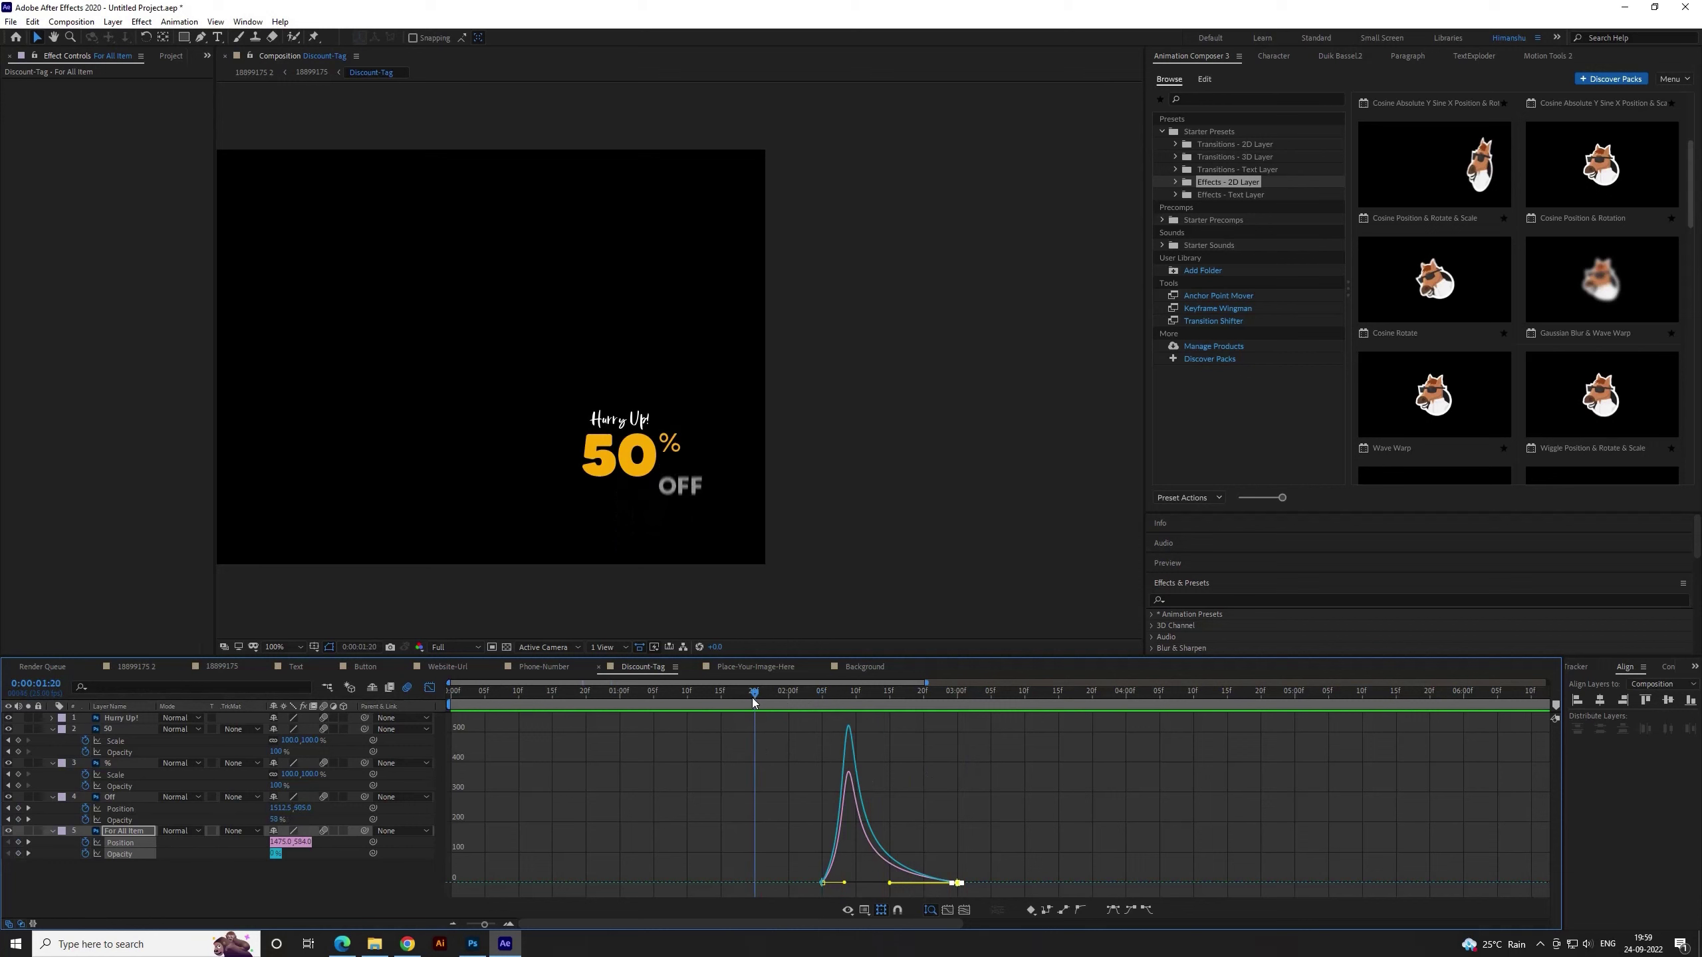
pyautogui.click(811, 697)
pyautogui.click(430, 688)
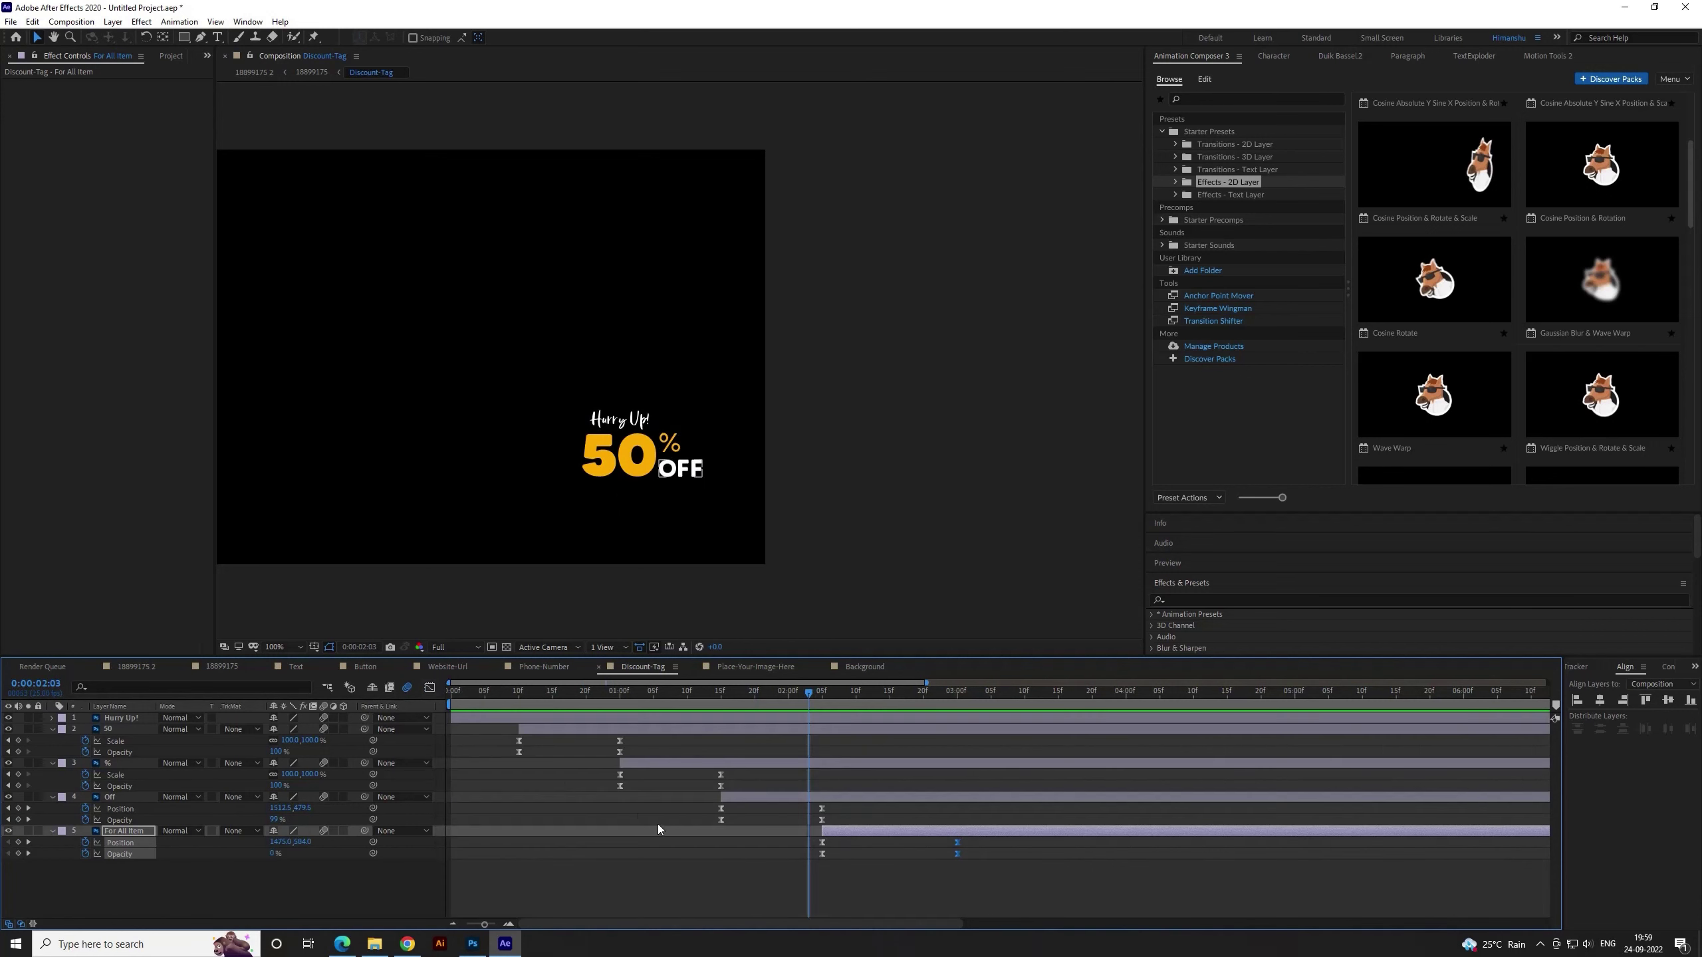
pyautogui.click(694, 890)
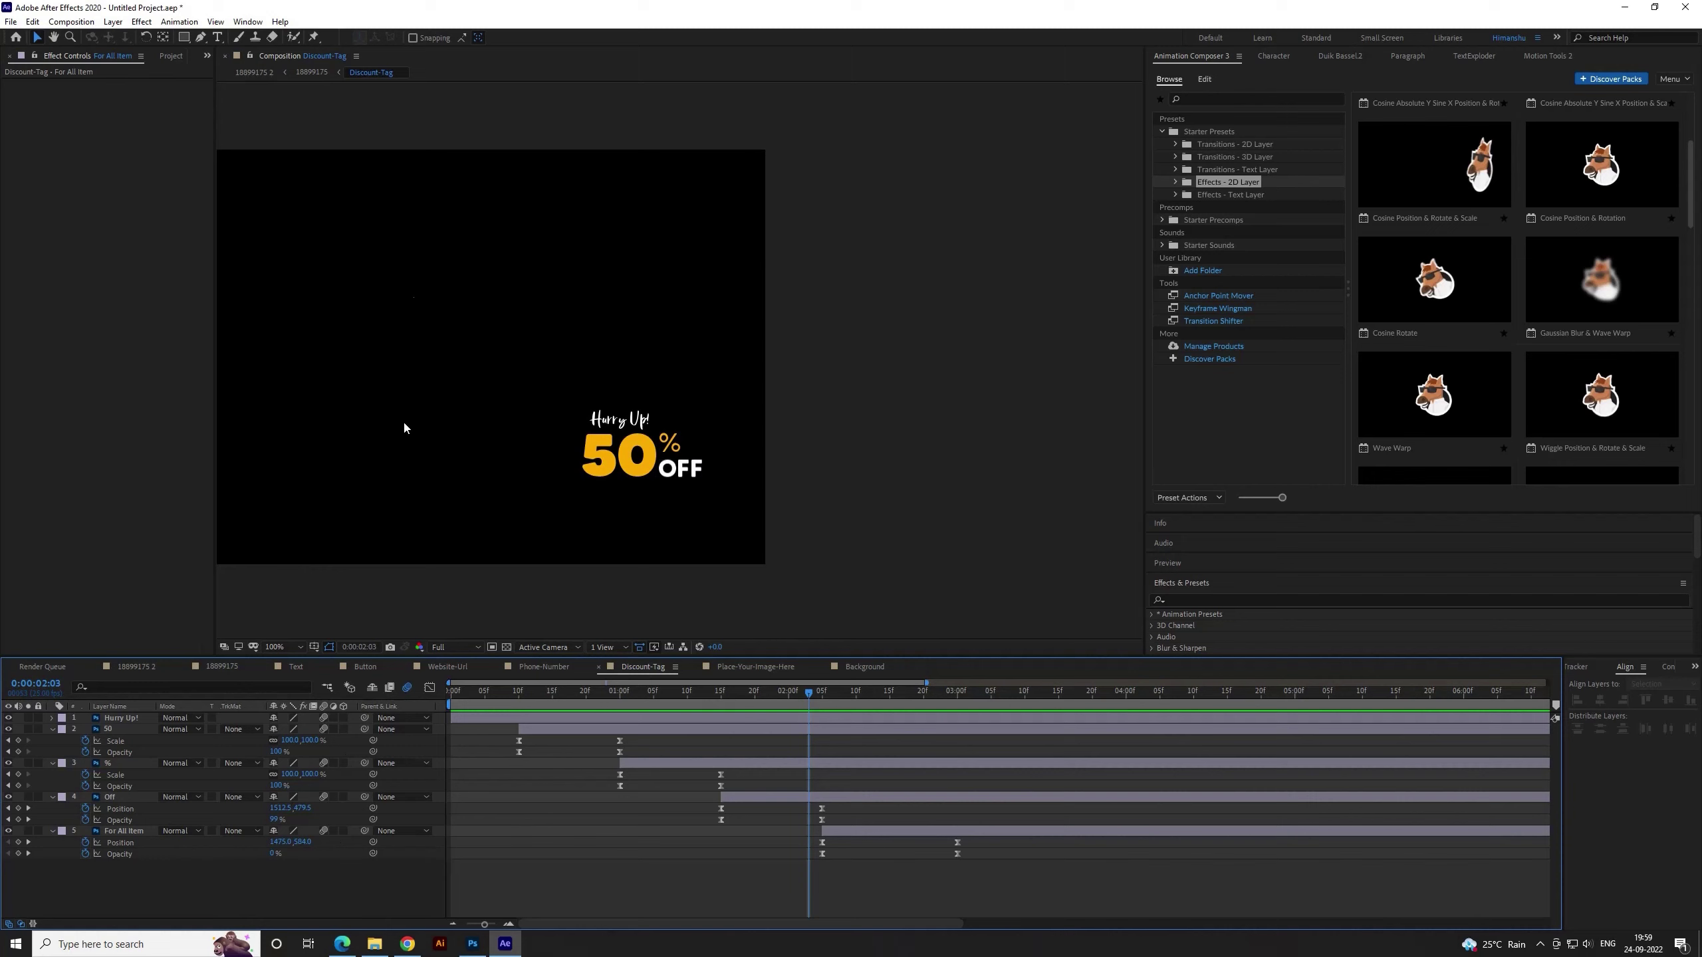
pyautogui.click(321, 72)
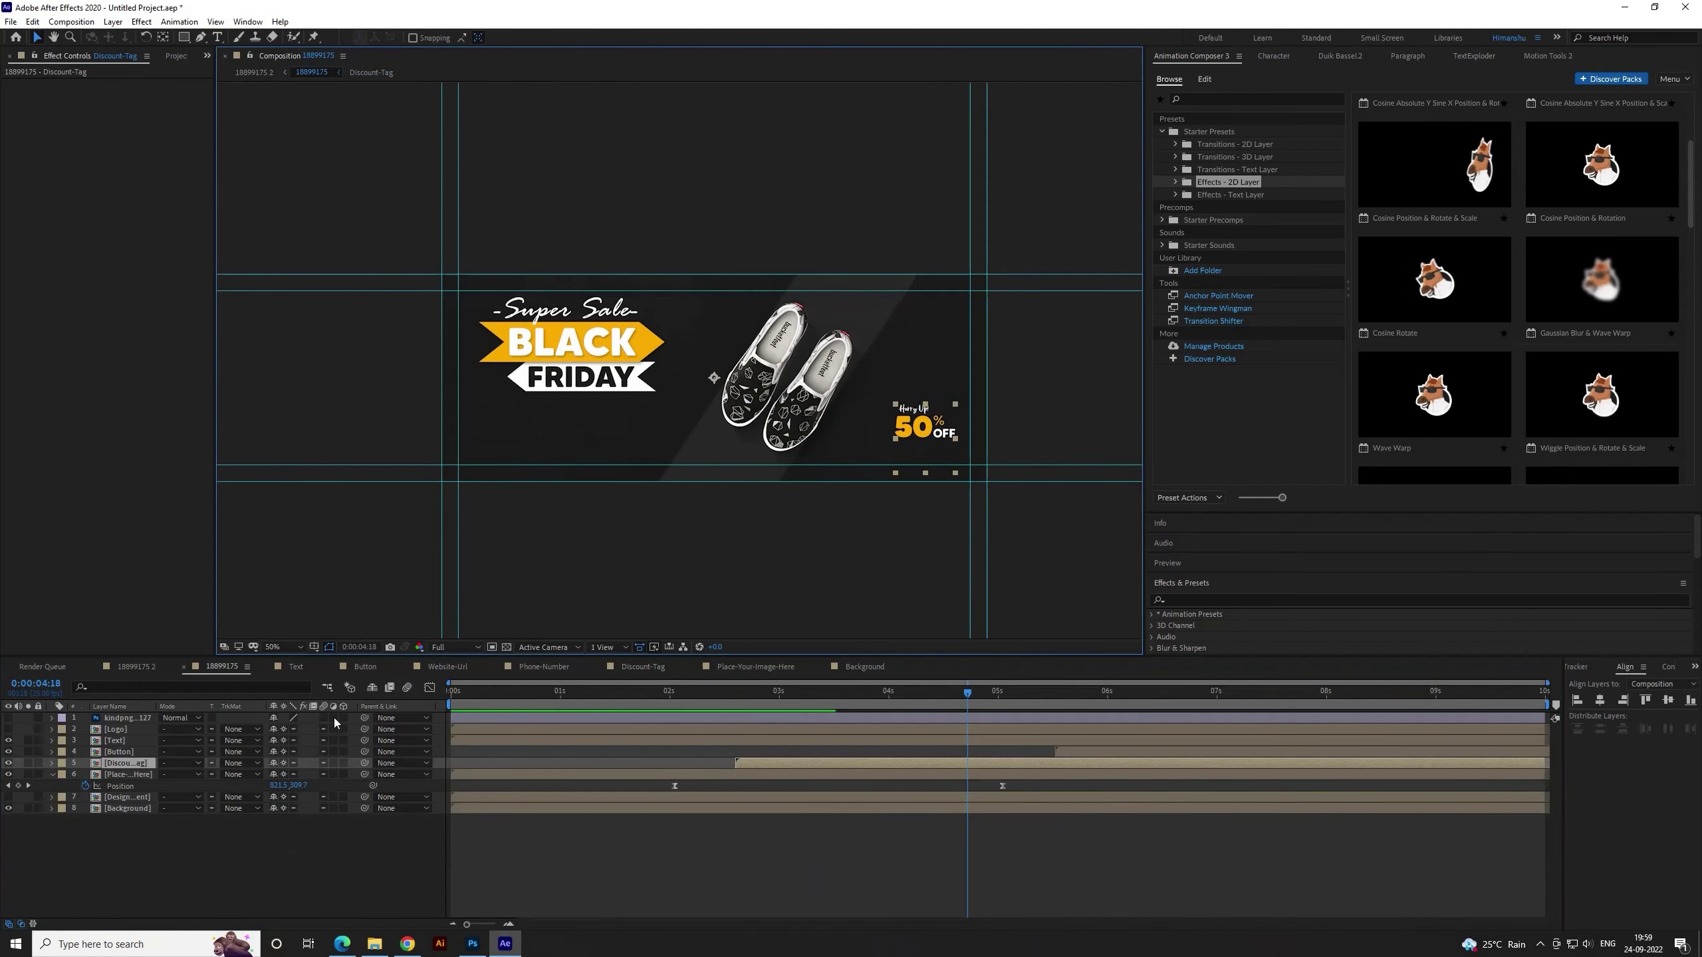
# Preview the banner, then place the playhead at 0:00:02:05
pyautogui.click(327, 737)
pyautogui.press('space')
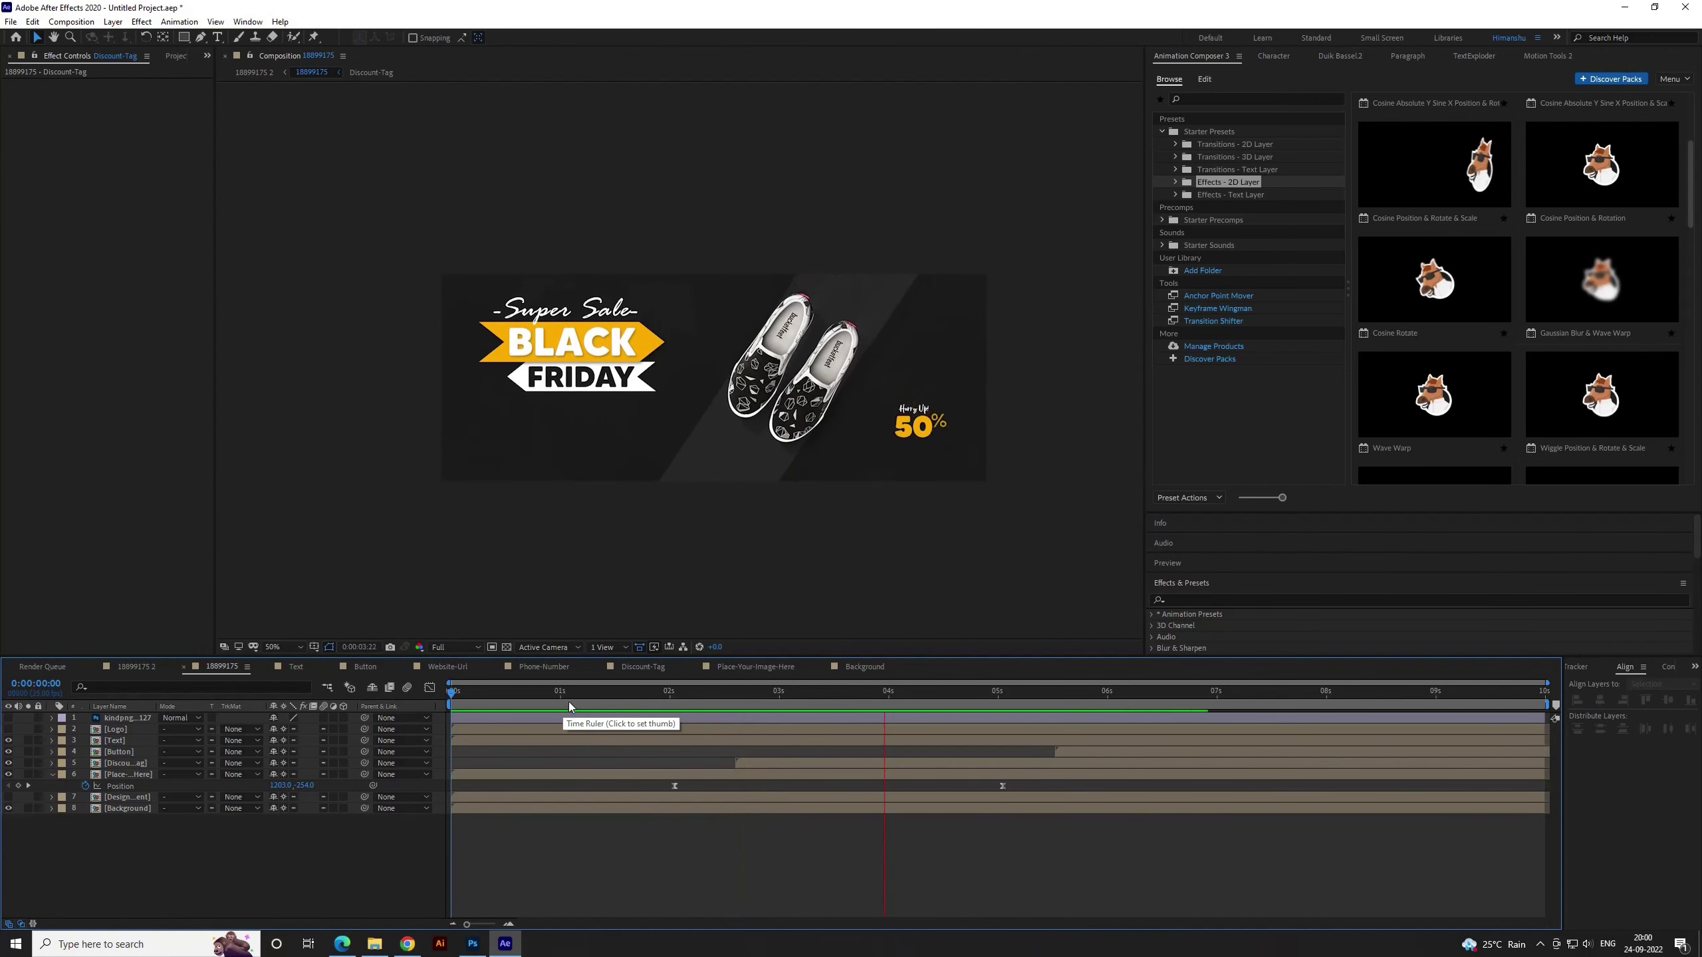
pyautogui.click(534, 703)
pyautogui.moveTo(522, 704); pyautogui.dragTo(780, 714)
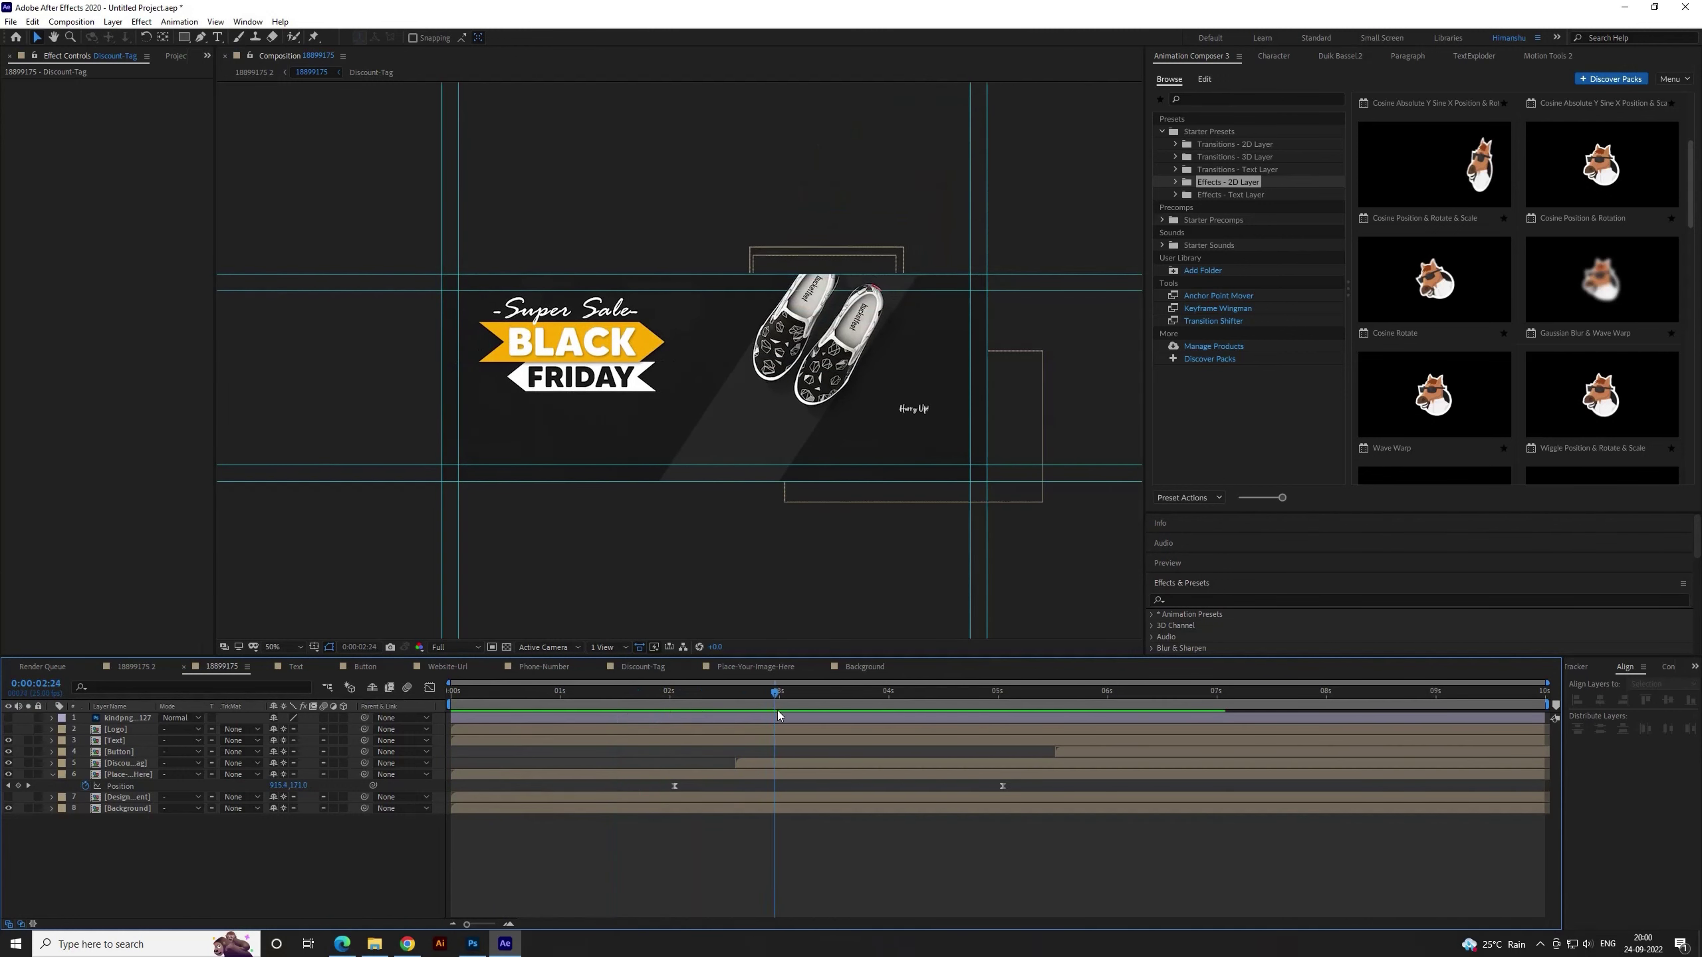
# Slide the shoe image layer about 0.65 s later and preview the timing
pyautogui.click(667, 782)
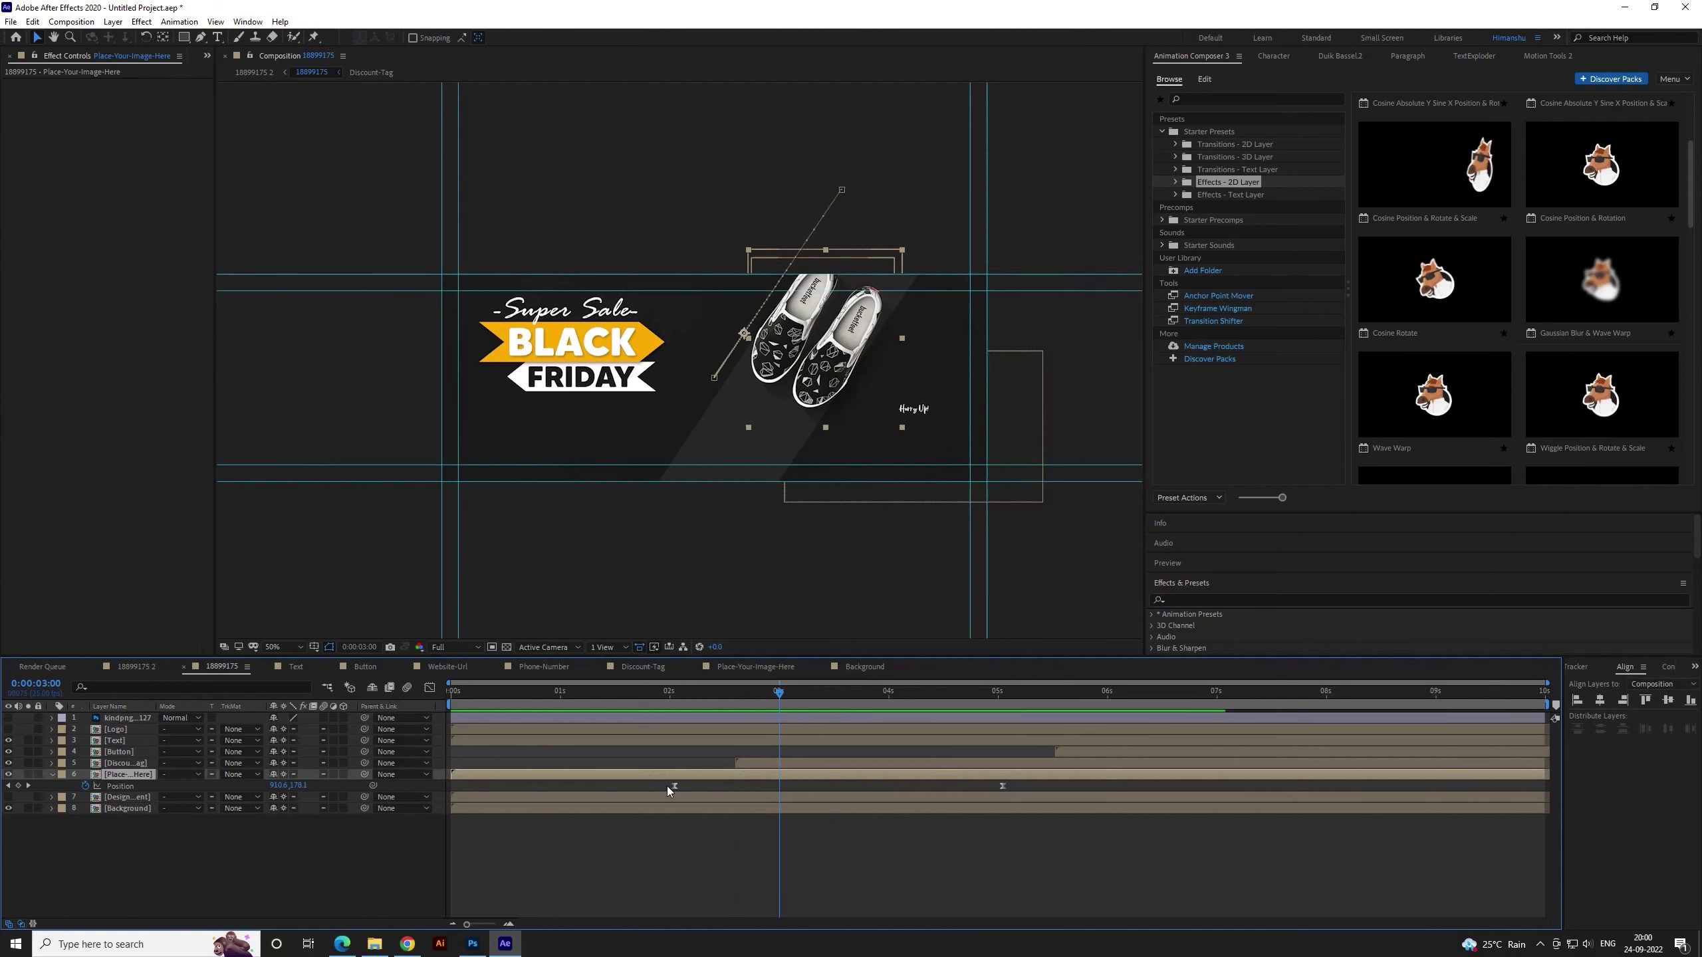
pyautogui.moveTo(651, 777); pyautogui.dragTo(949, 777)
pyautogui.click(646, 694)
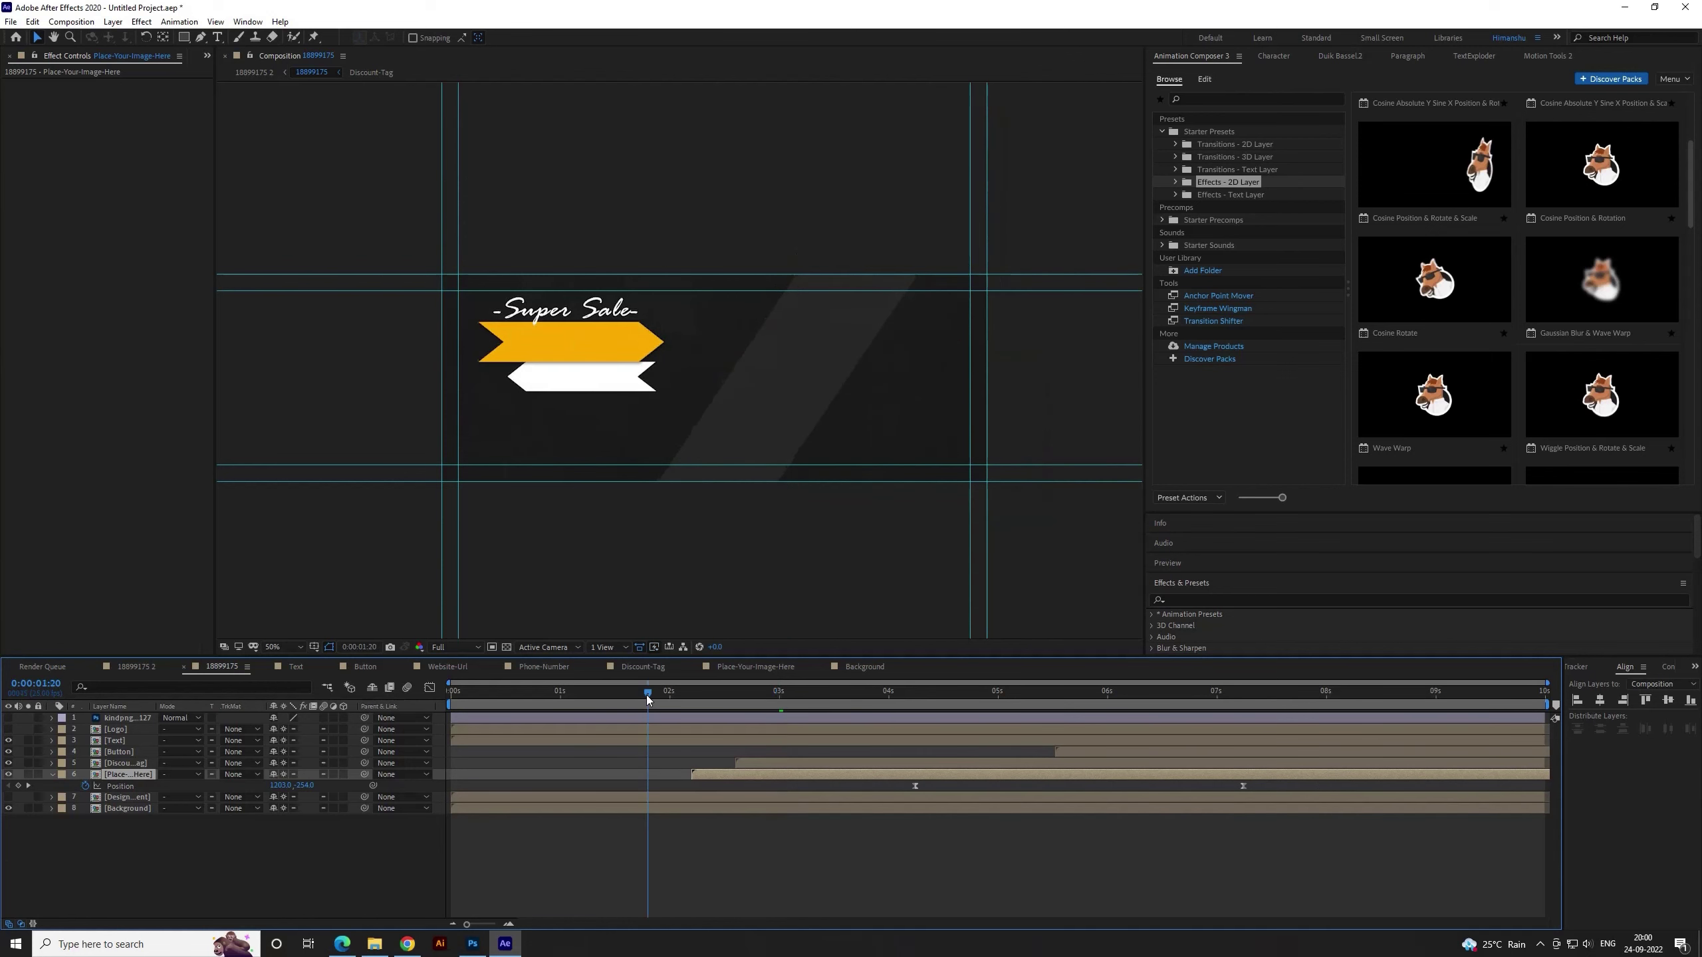
pyautogui.press('space')
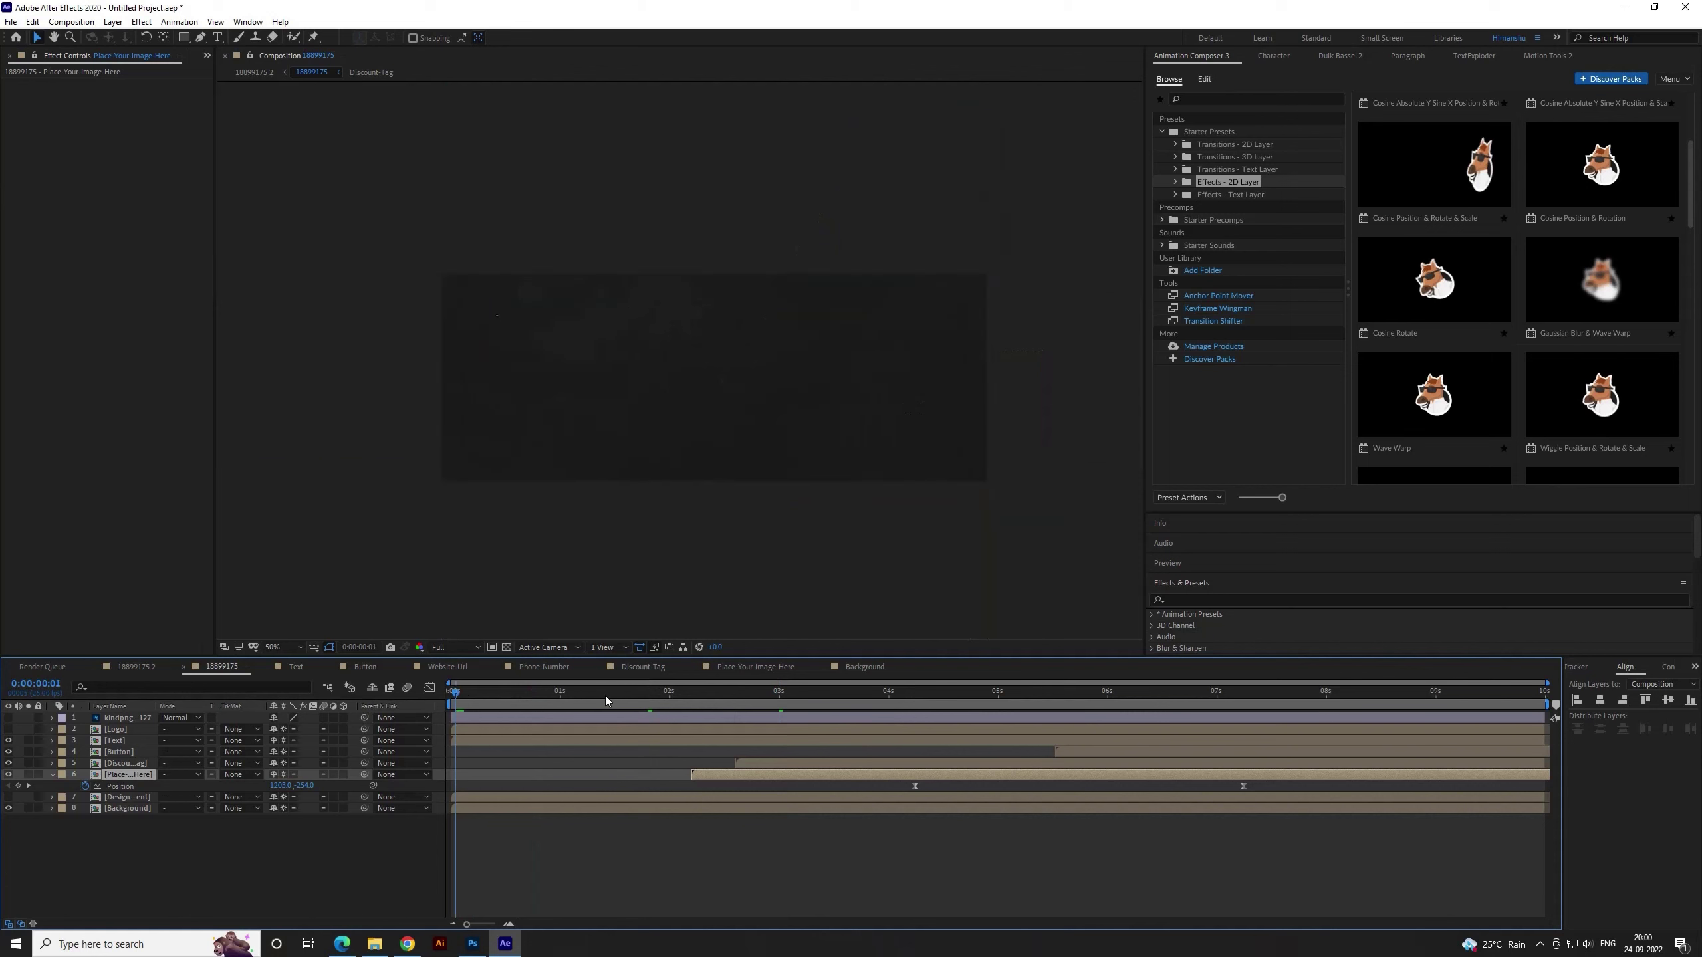
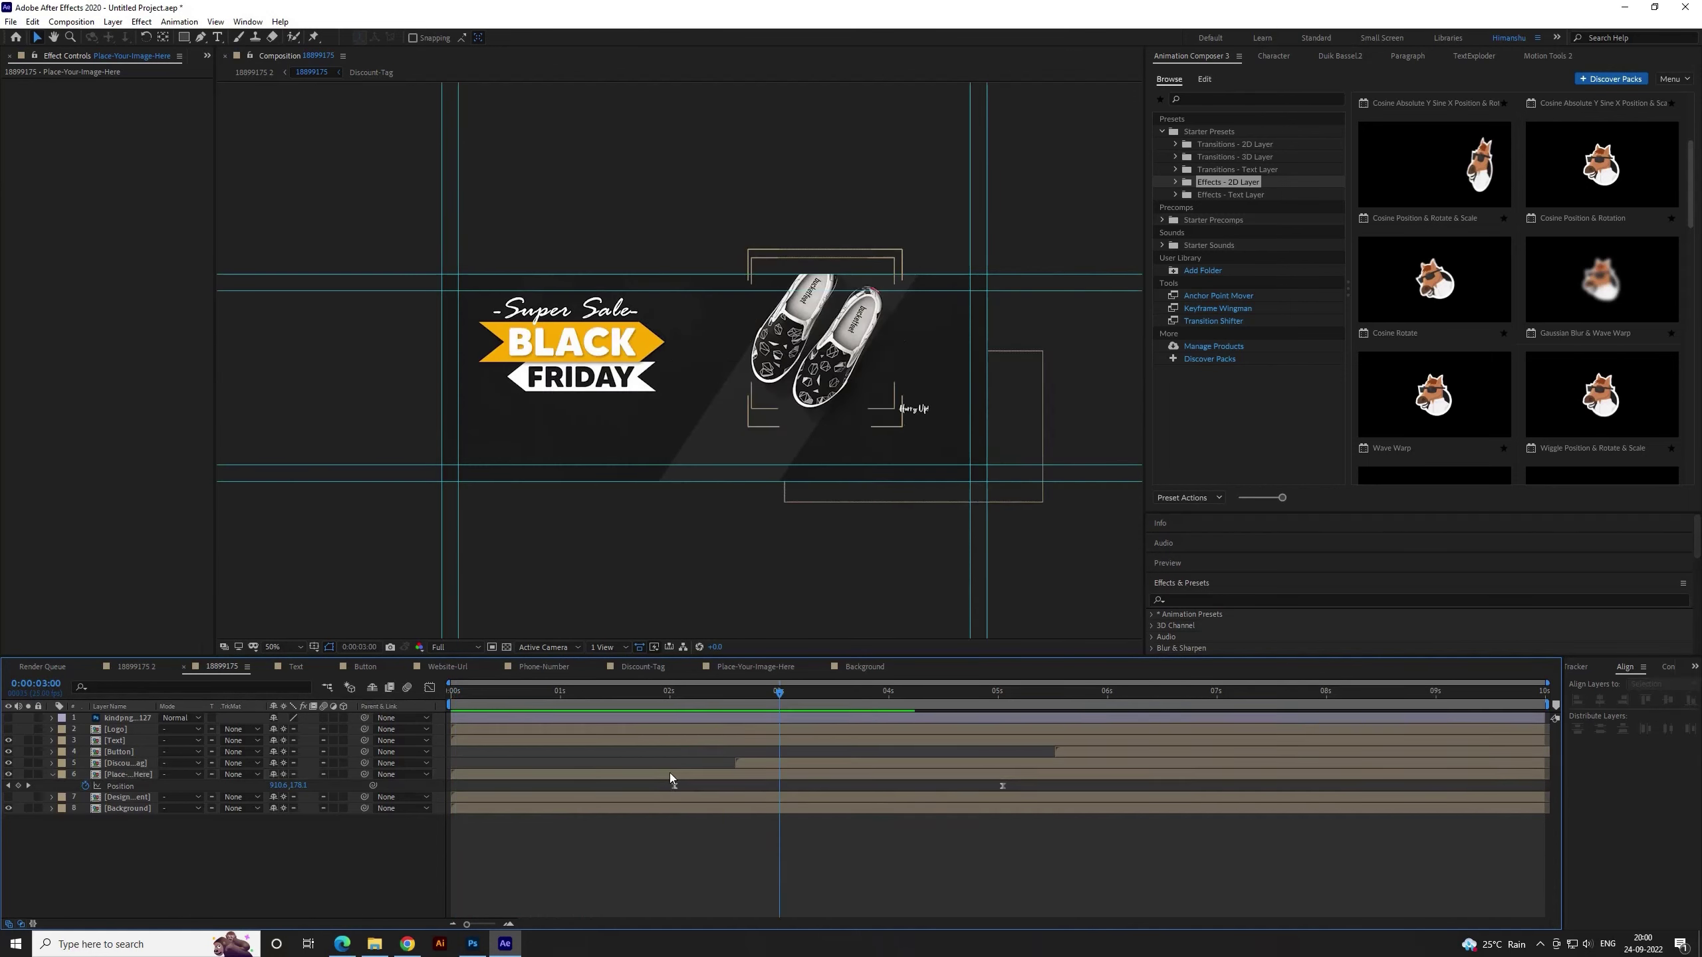
# Move the shoe image's two Position keyframes so the slide-in starts at 3 s
pyautogui.moveTo(673, 786); pyautogui.dragTo(1061, 811)
pyautogui.moveTo(675, 788); pyautogui.dragTo(776, 790)
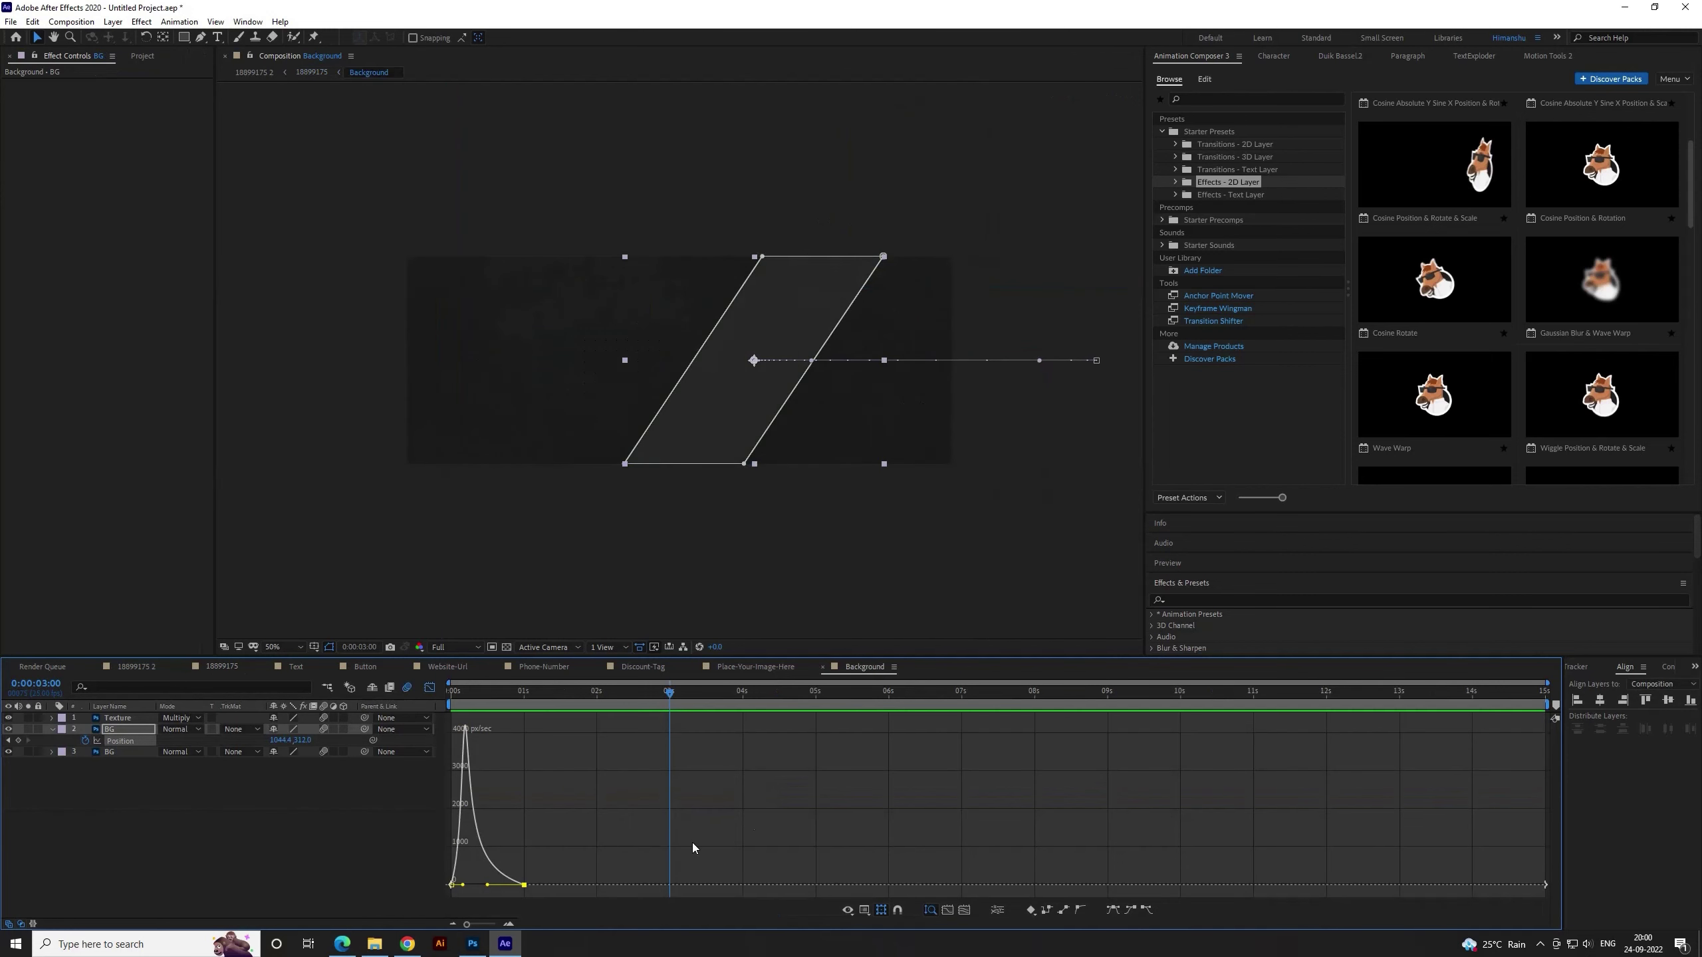
pyautogui.click(429, 688)
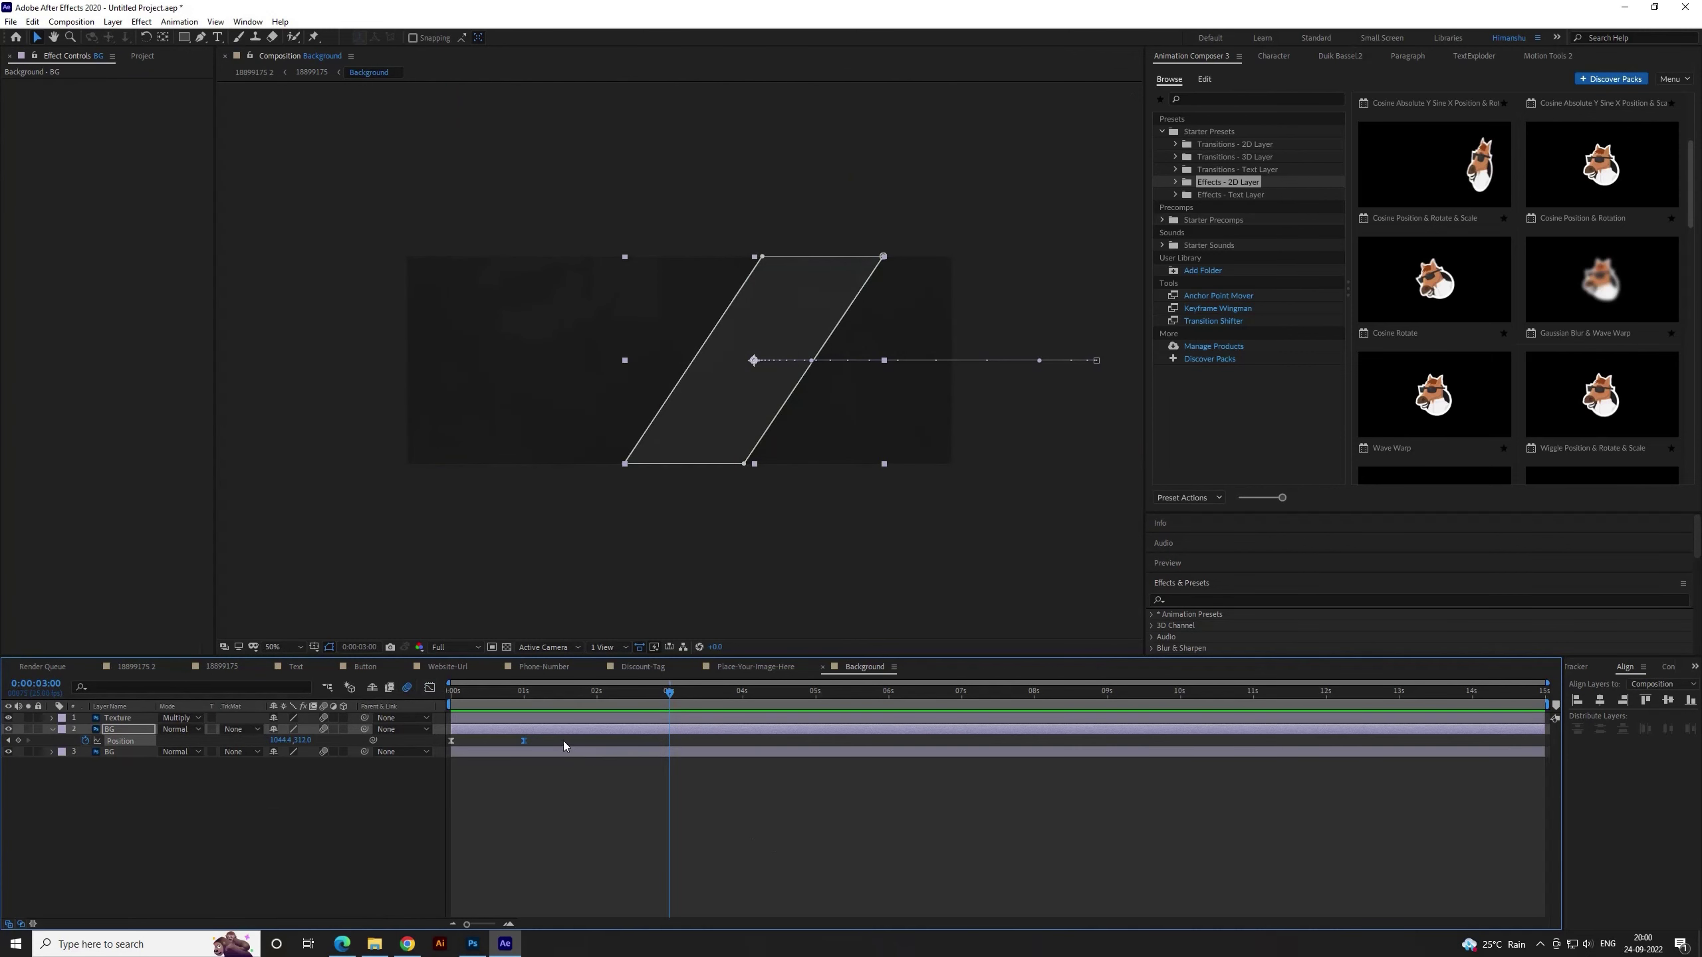
# Retime the BG layer in the Background precomp so the diagonal stripe starts around 2 s
pyautogui.moveTo(551, 730); pyautogui.dragTo(766, 741)
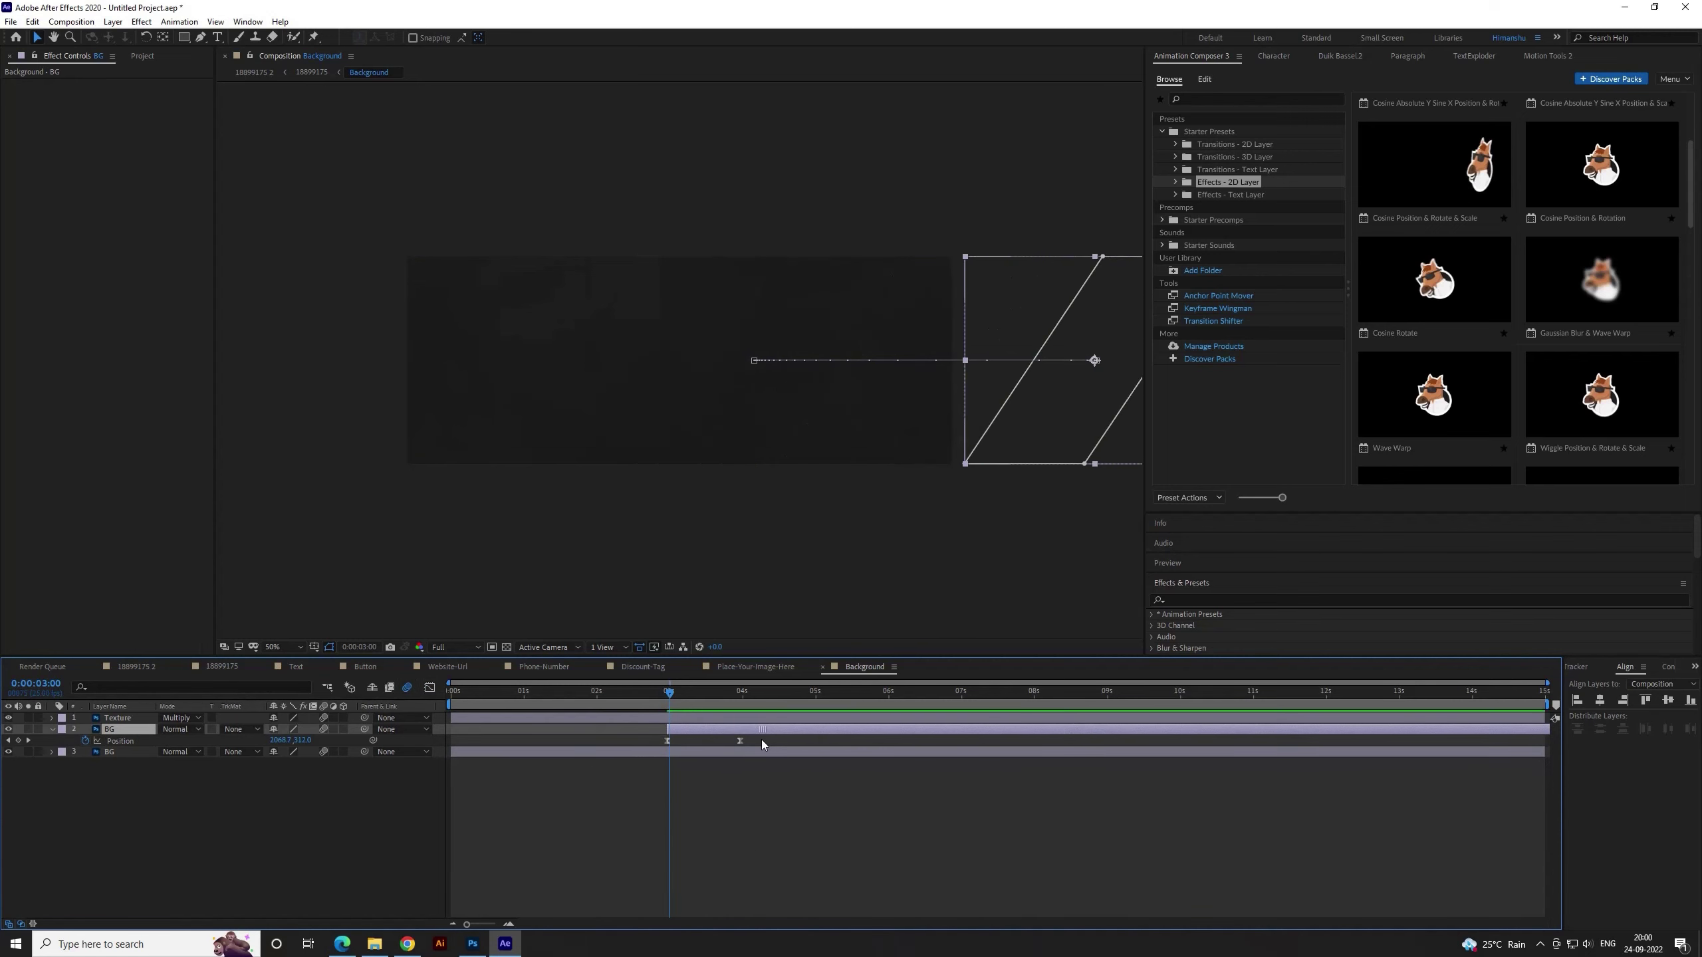
pyautogui.click(306, 74)
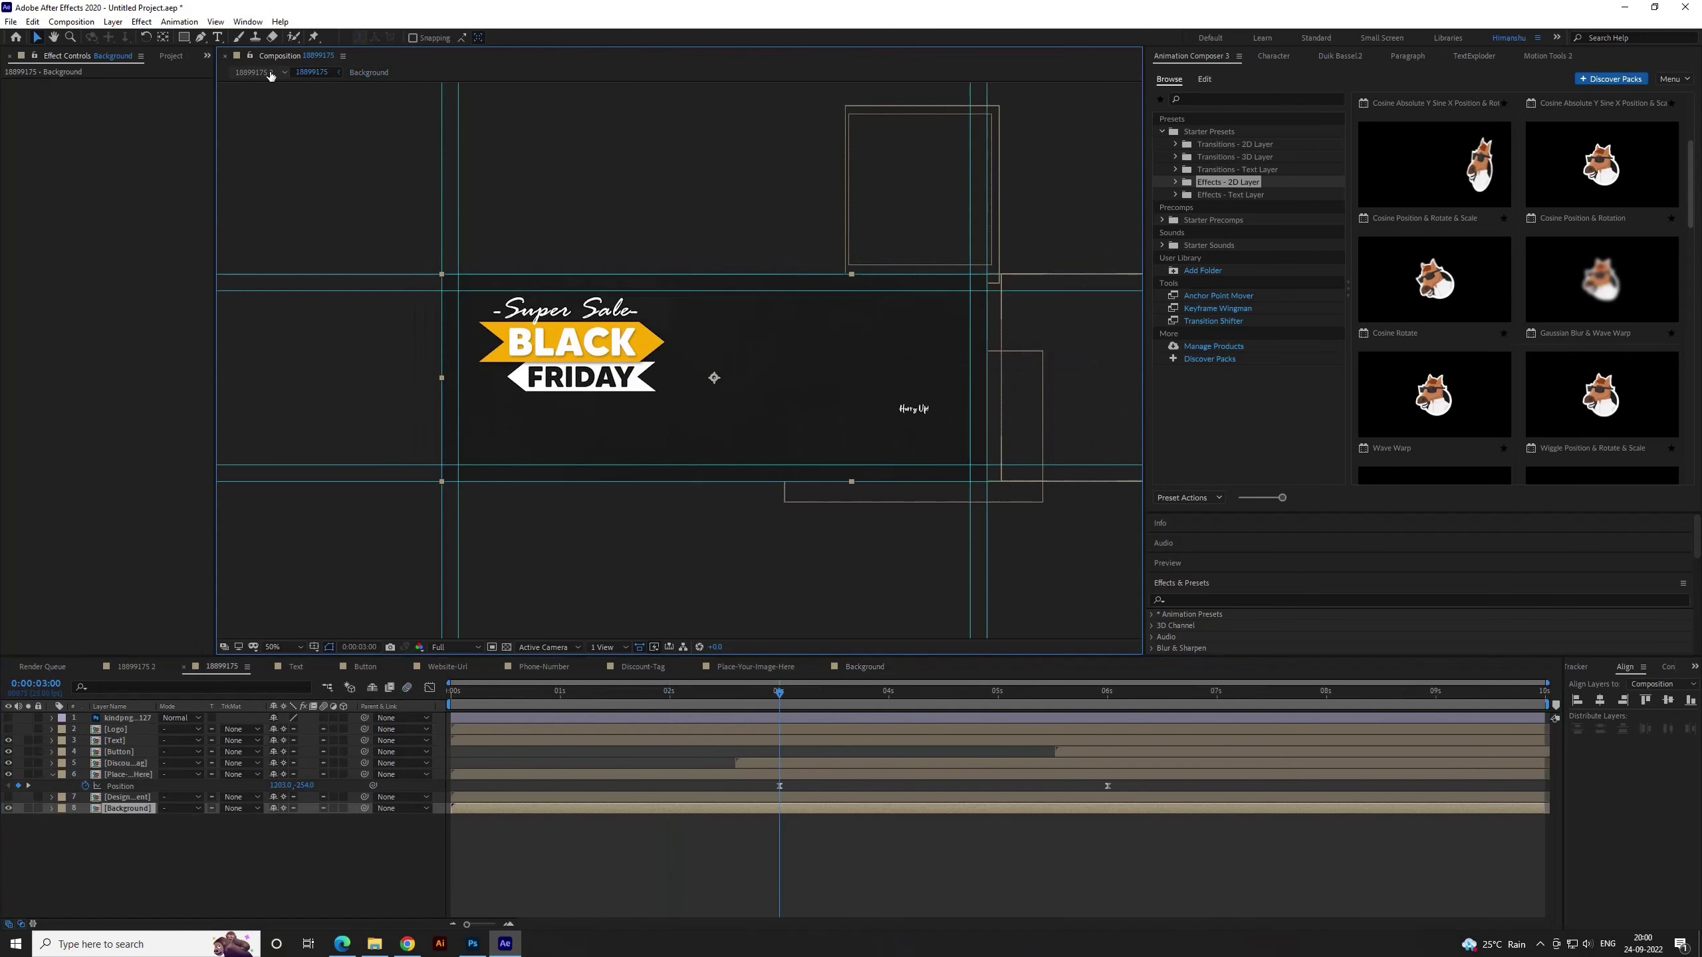
pyautogui.doubleClick(764, 810)
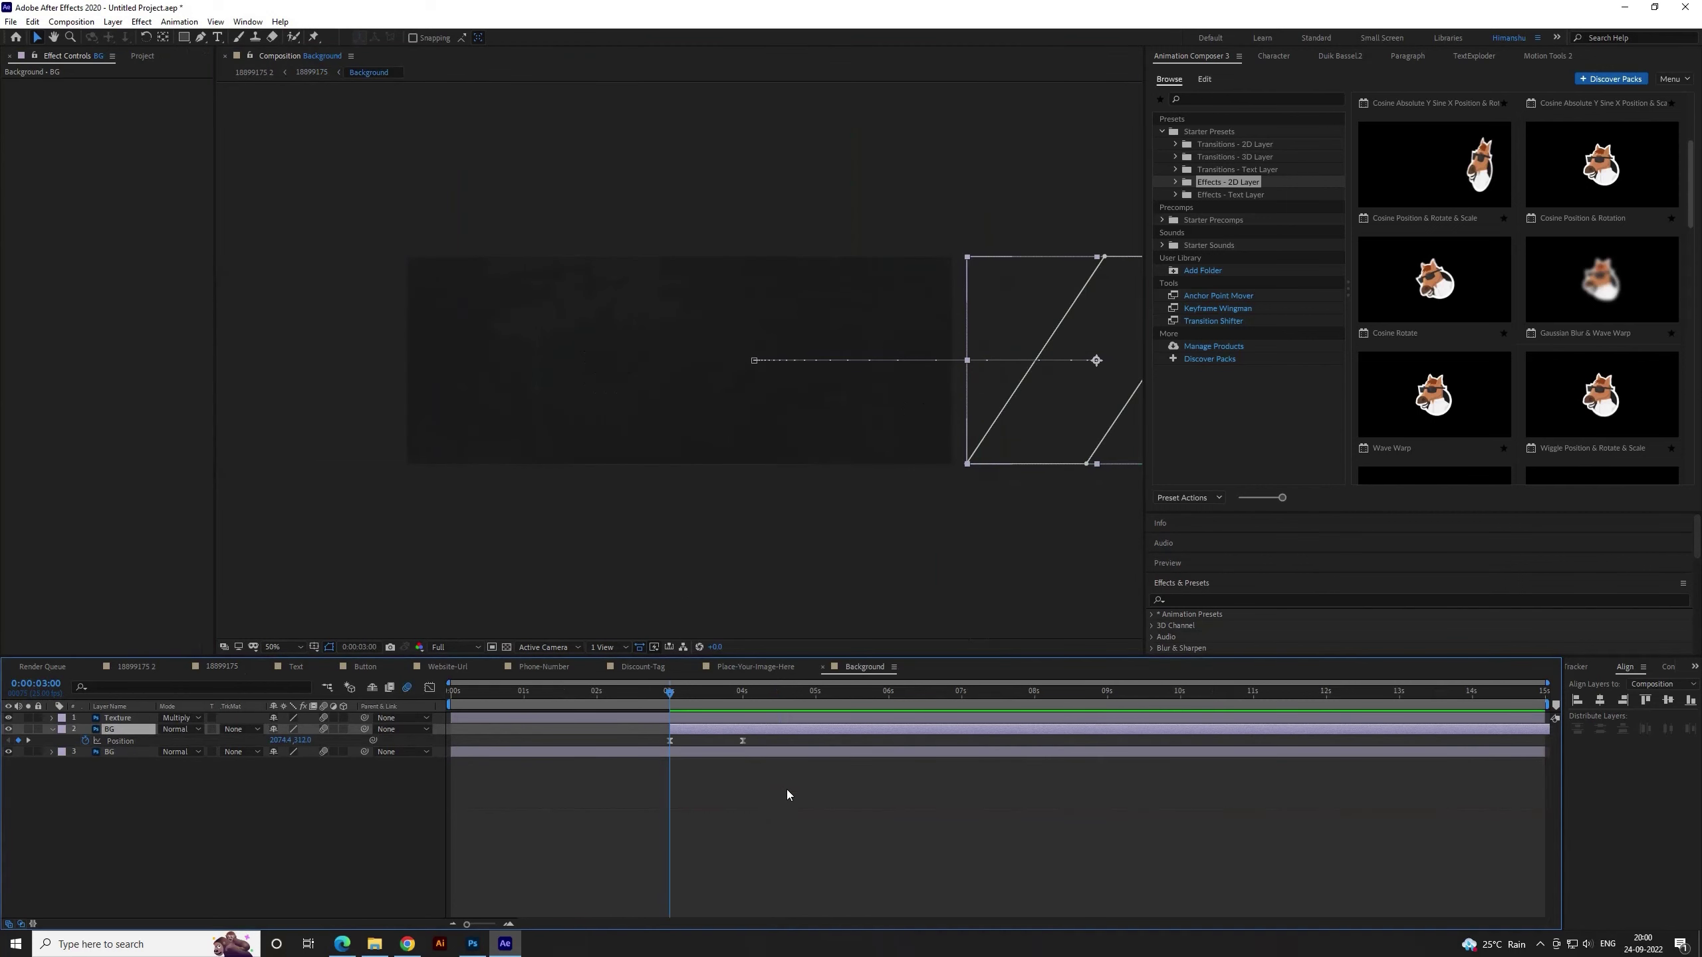
pyautogui.moveTo(744, 729); pyautogui.dragTo(682, 726)
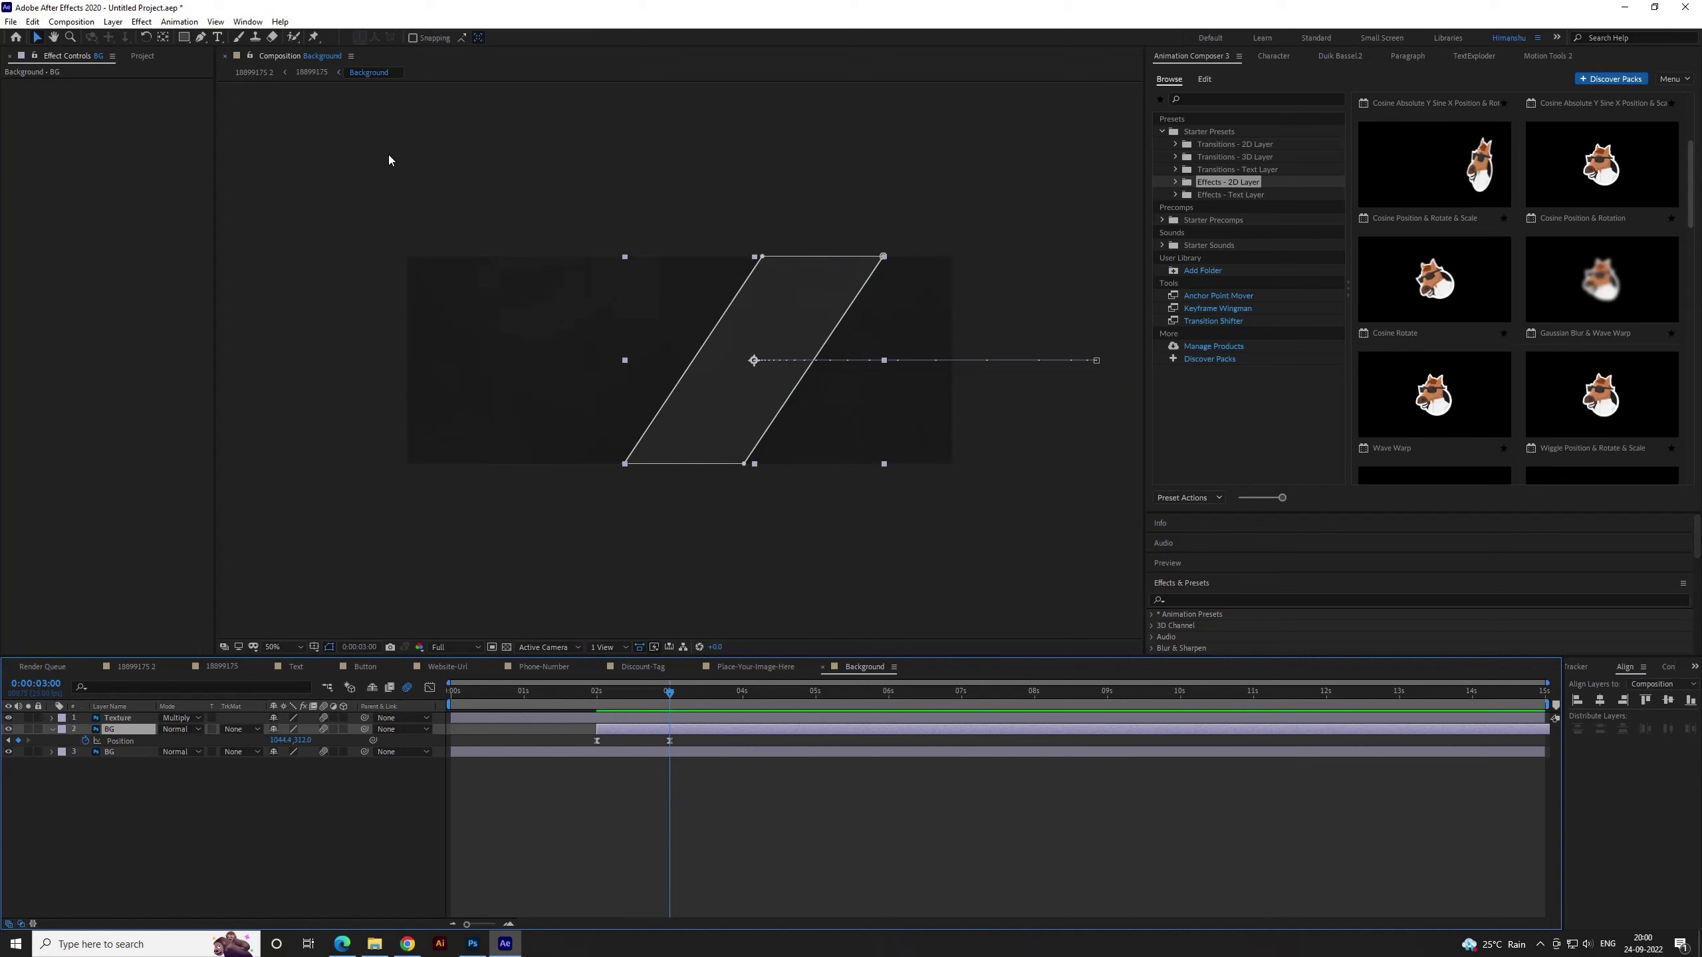
pyautogui.click(310, 73)
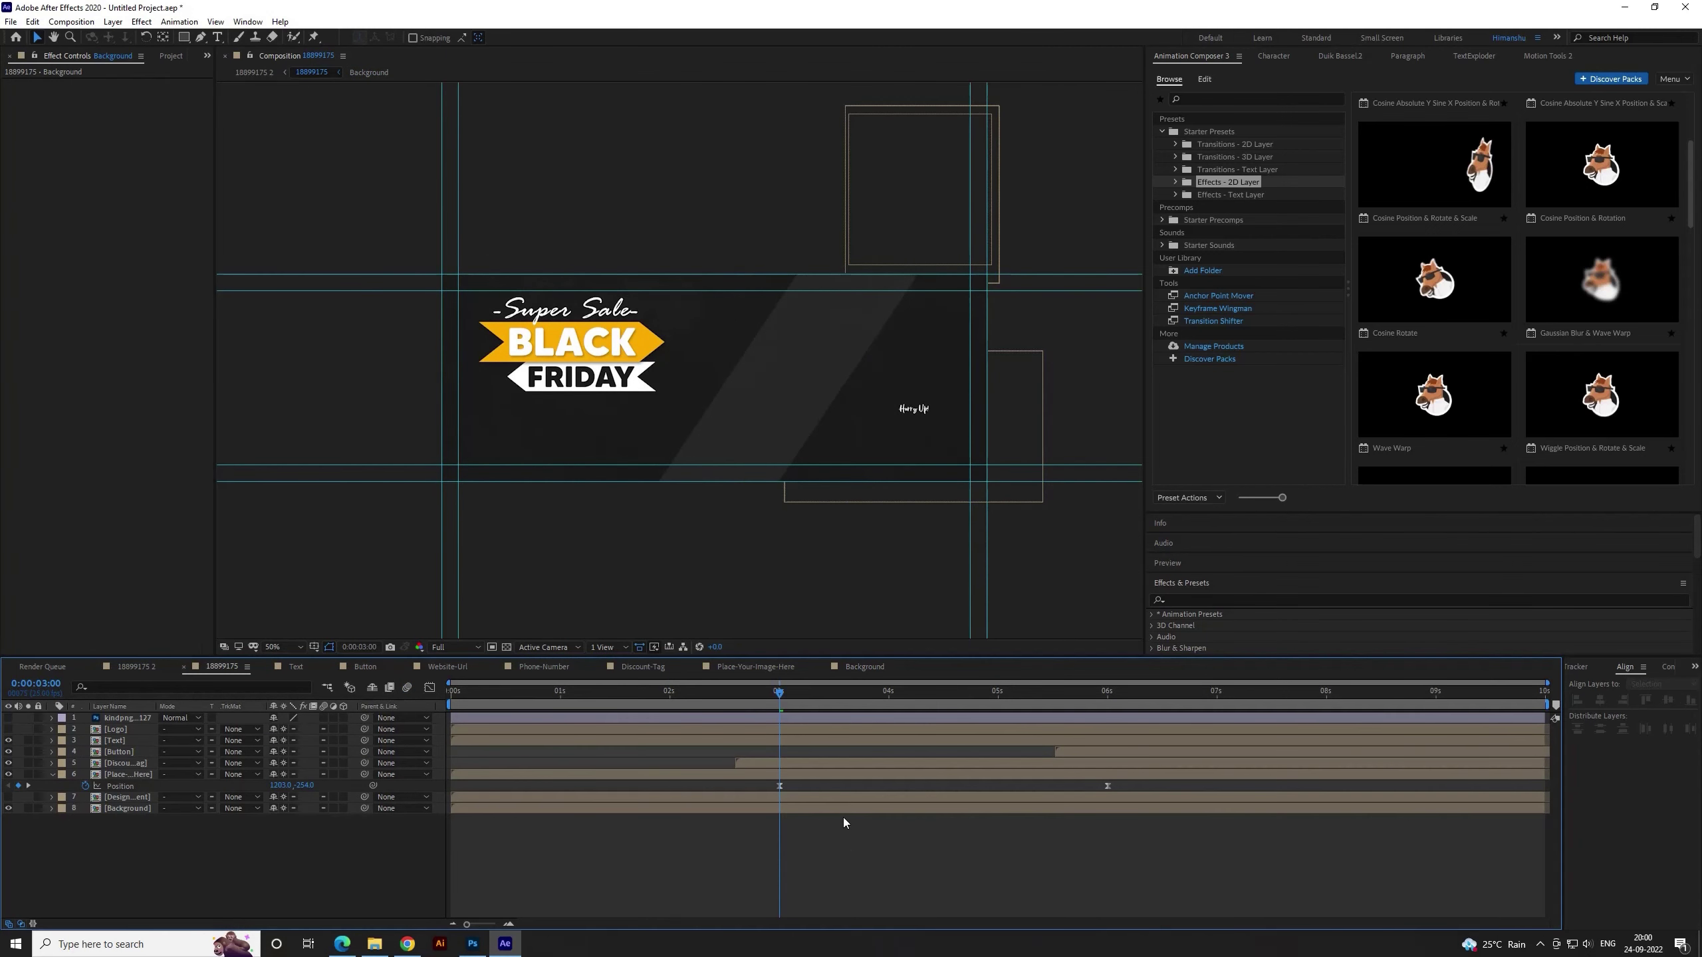
# Preview the banner and set the Discount-Tag layer's in-point to 4 s
pyautogui.click(783, 776)
pyautogui.moveTo(769, 698); pyautogui.dragTo(452, 691)
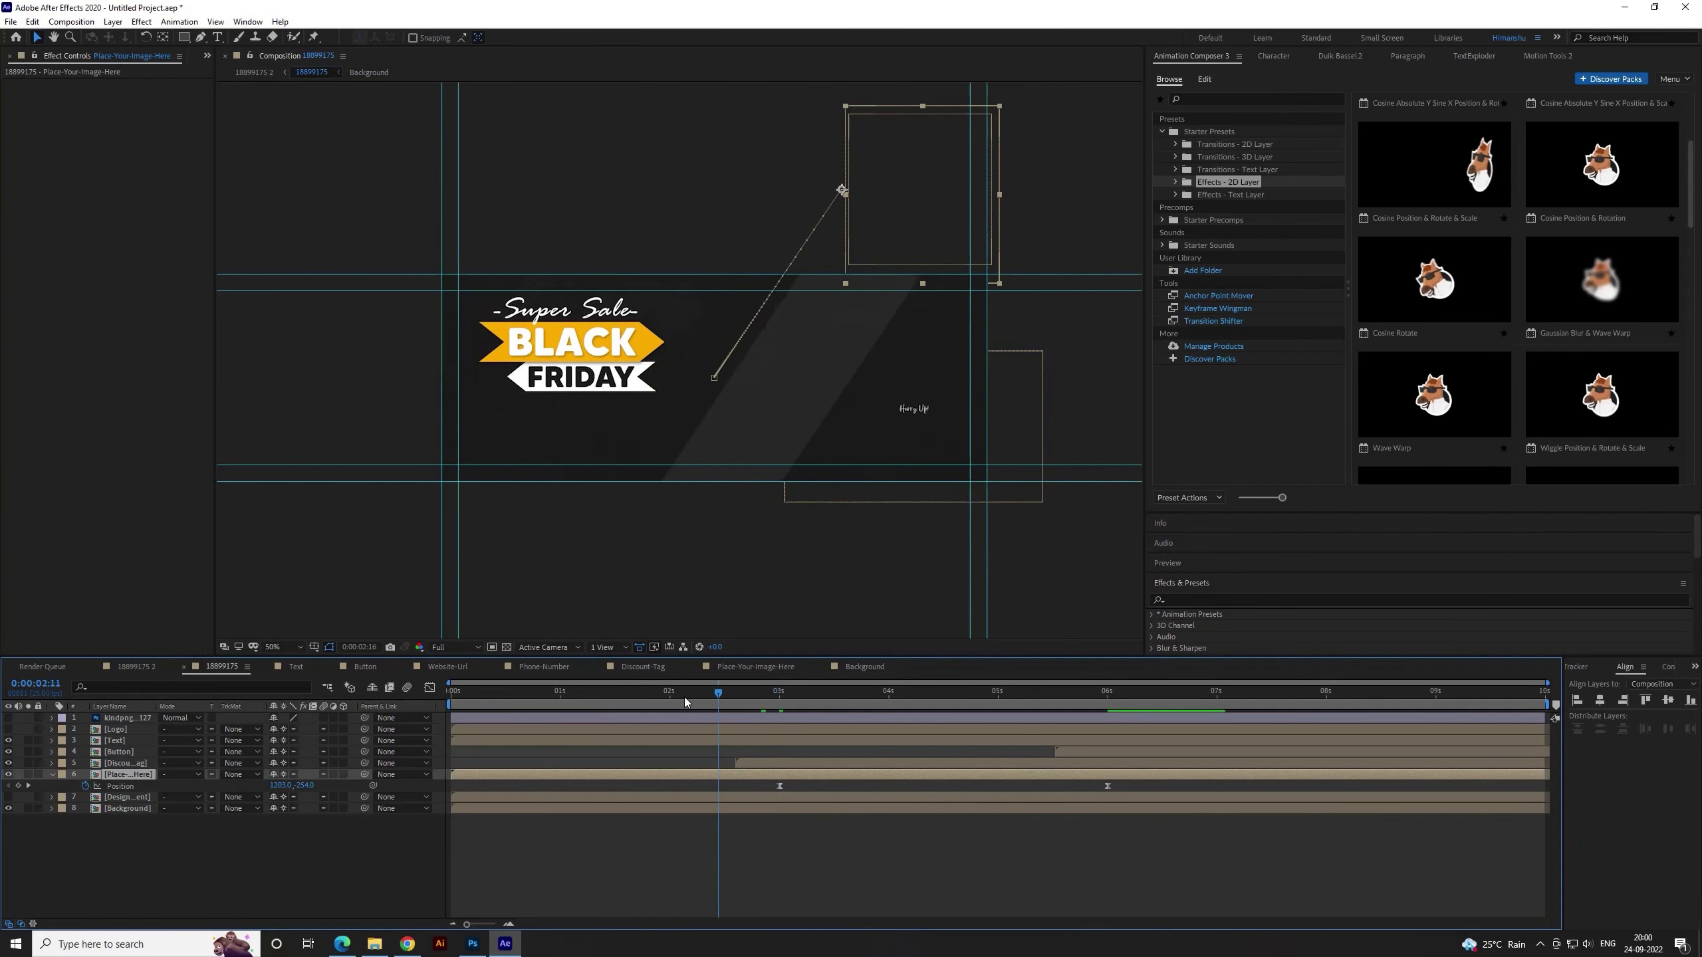
pyautogui.press('space')
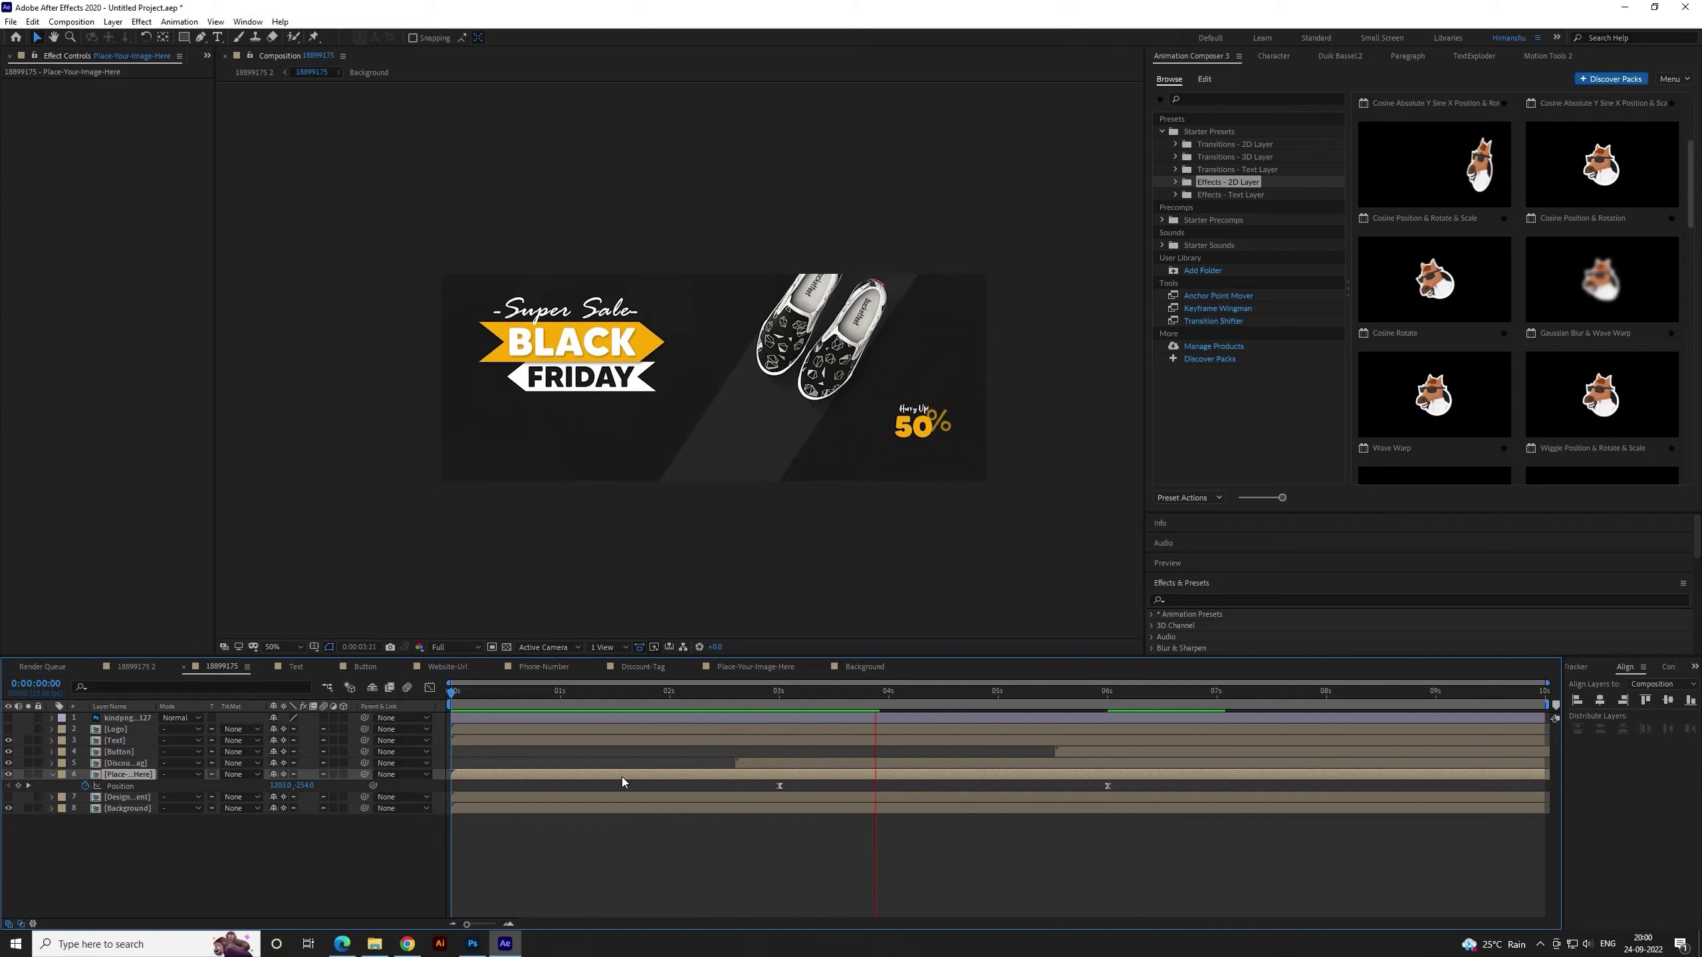
pyautogui.click(887, 692)
pyautogui.click(870, 762)
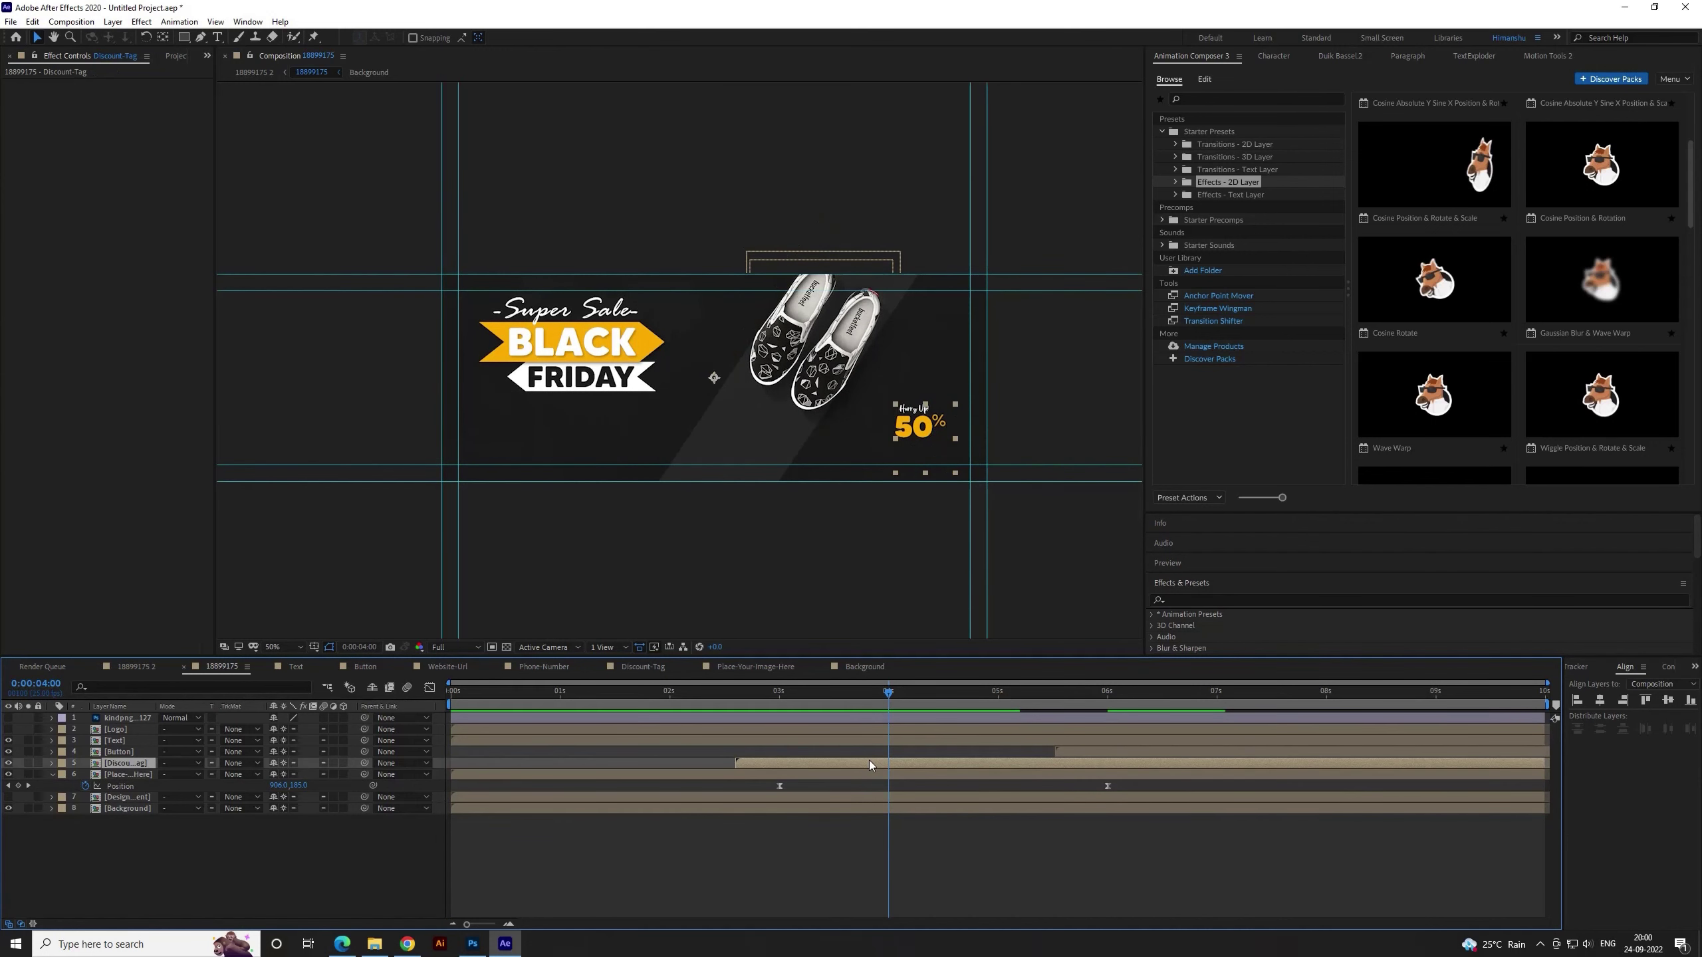
pyautogui.press('[')
# Set the Order Now Button layer's in-point to 06:18 and check its entrance frame by frame
pyautogui.moveTo(880, 708); pyautogui.dragTo(433, 700)
pyautogui.press('space')
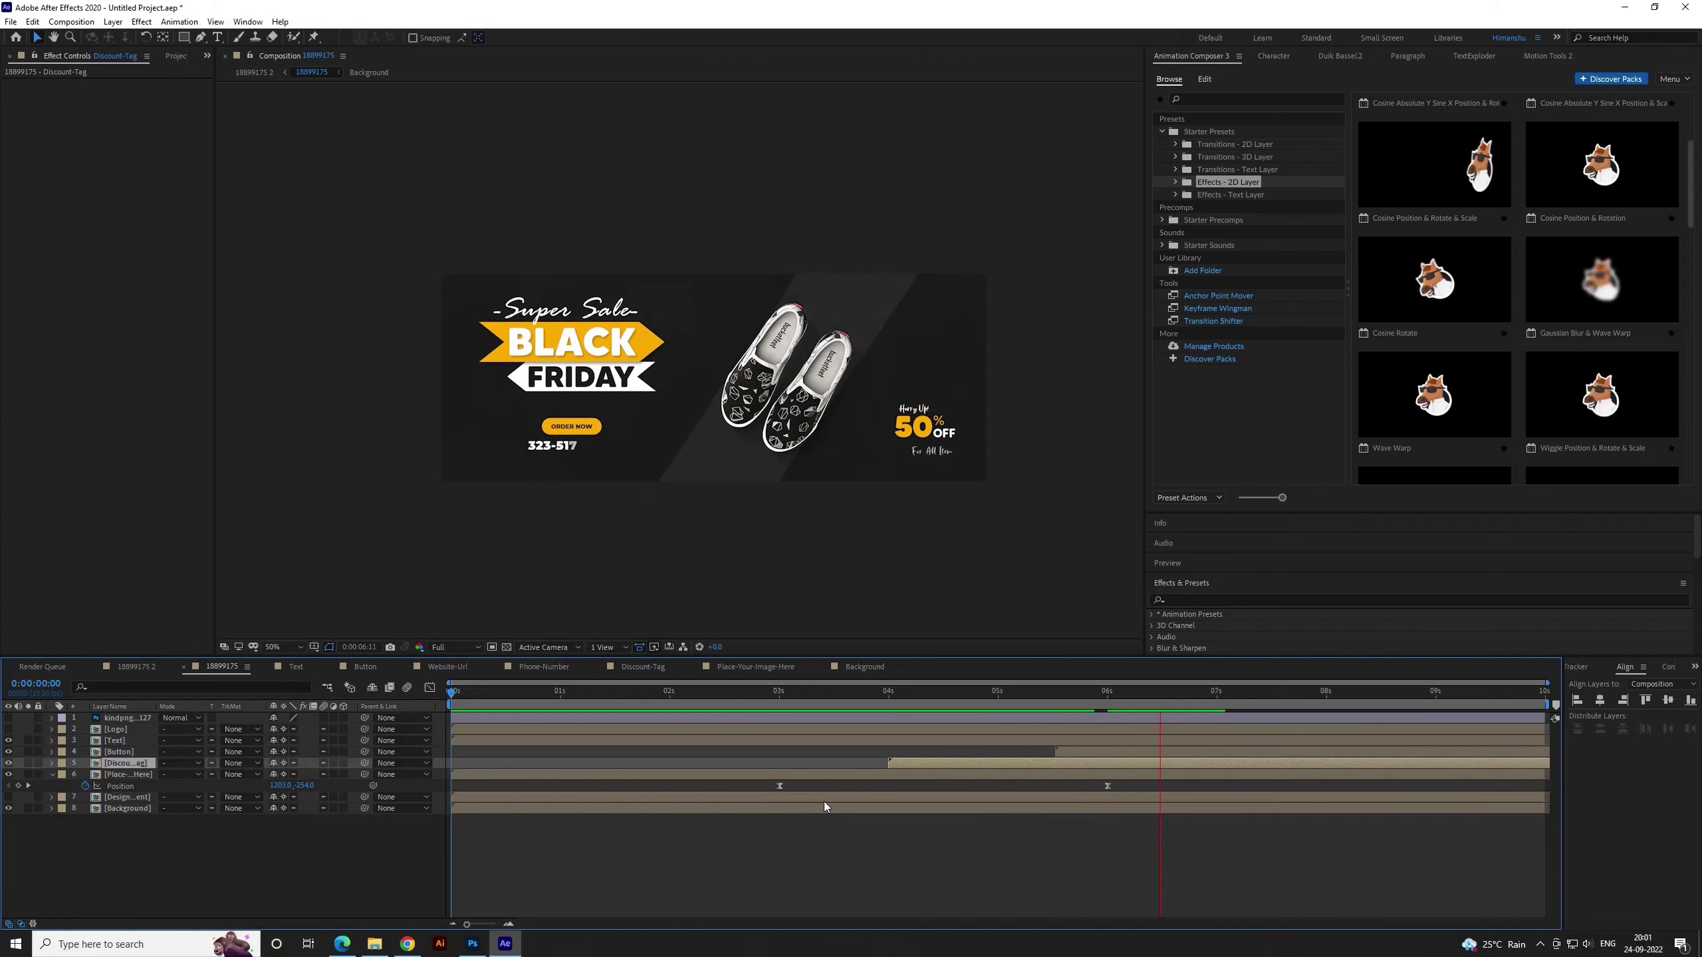
pyautogui.moveTo(1077, 699); pyautogui.dragTo(1186, 707)
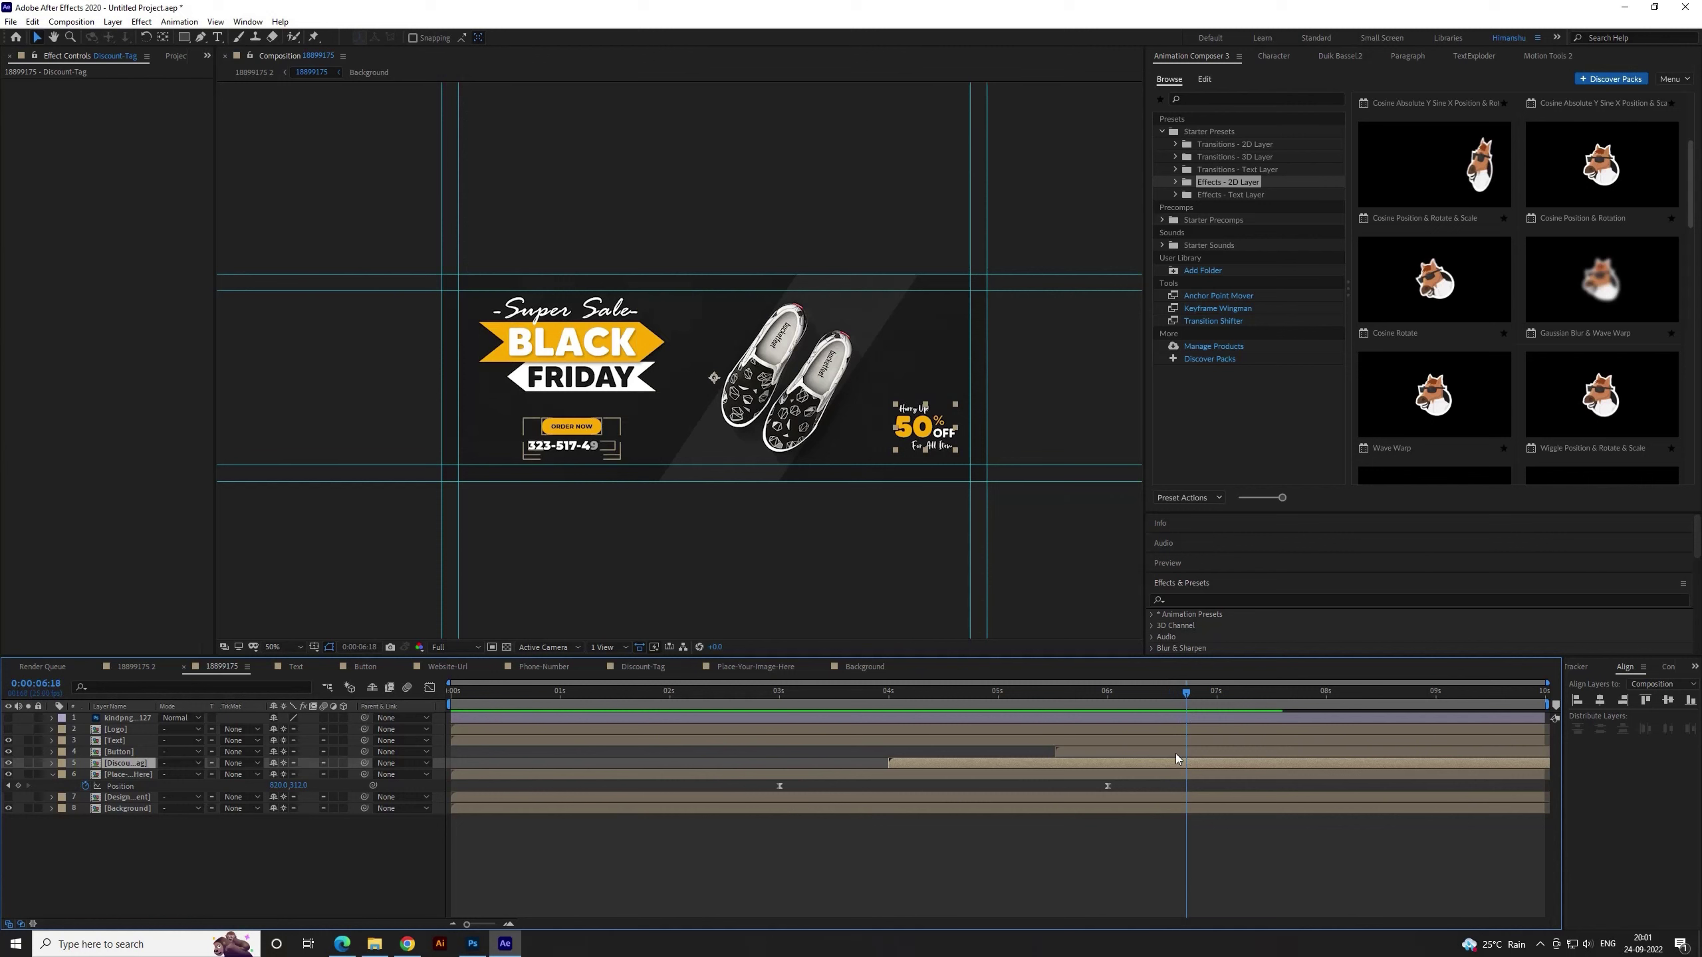
pyautogui.click(1152, 753)
pyautogui.press('[')
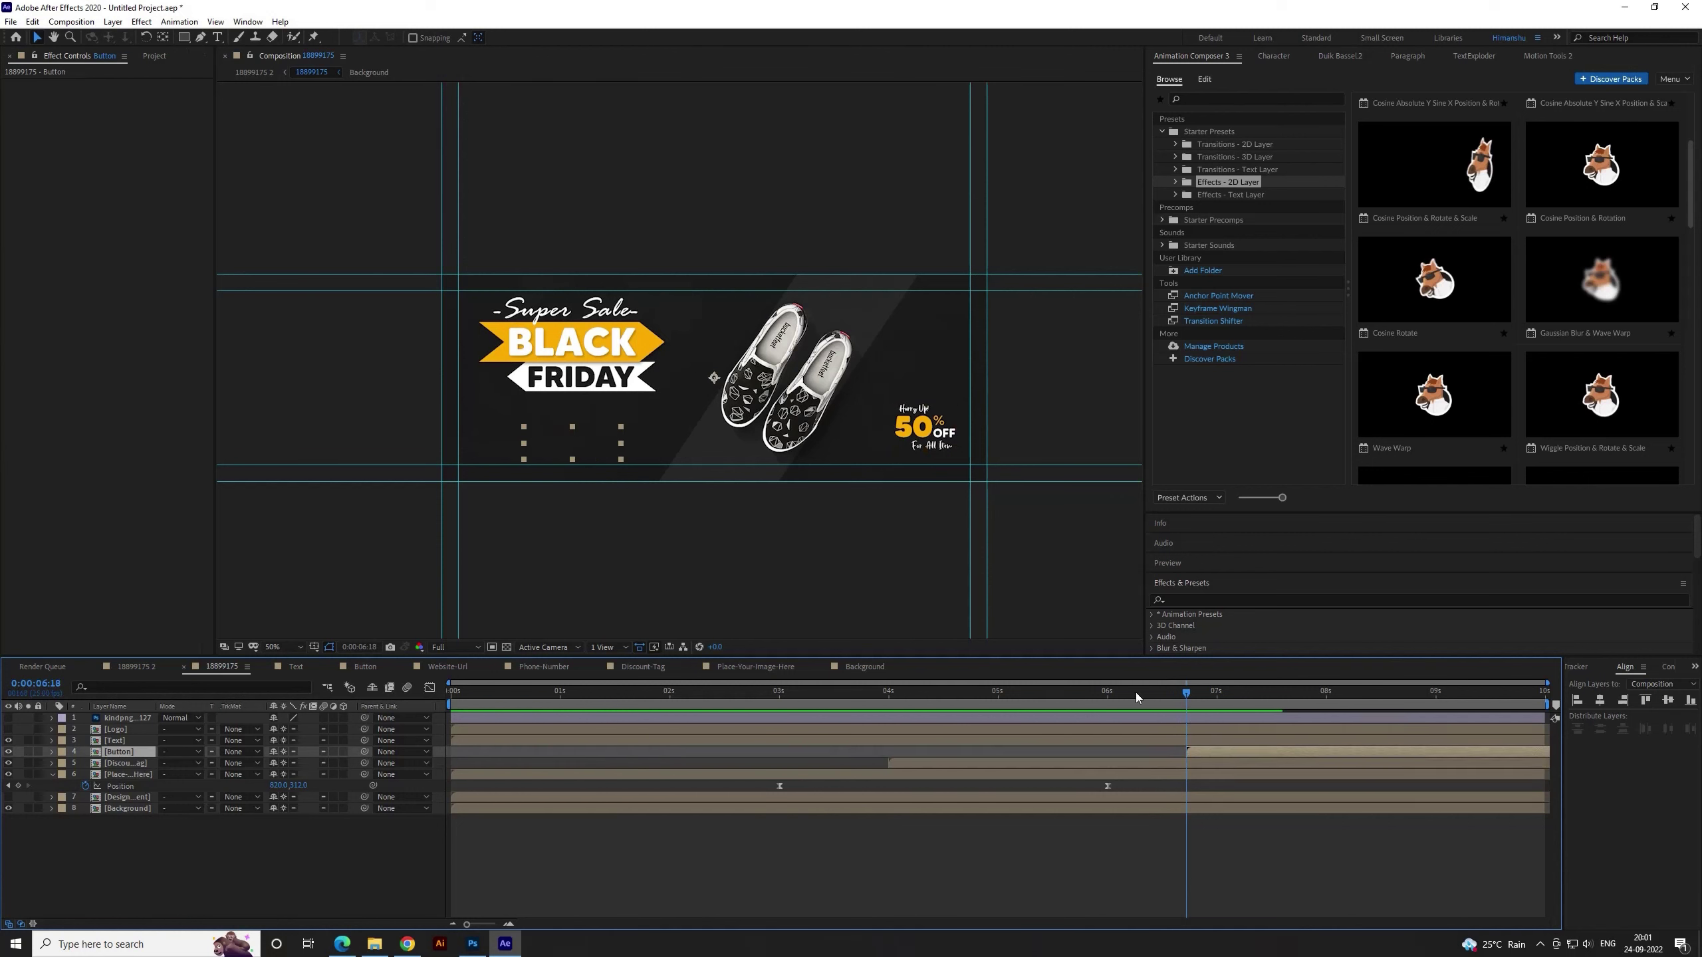
pyautogui.moveTo(1073, 699); pyautogui.dragTo(1065, 698)
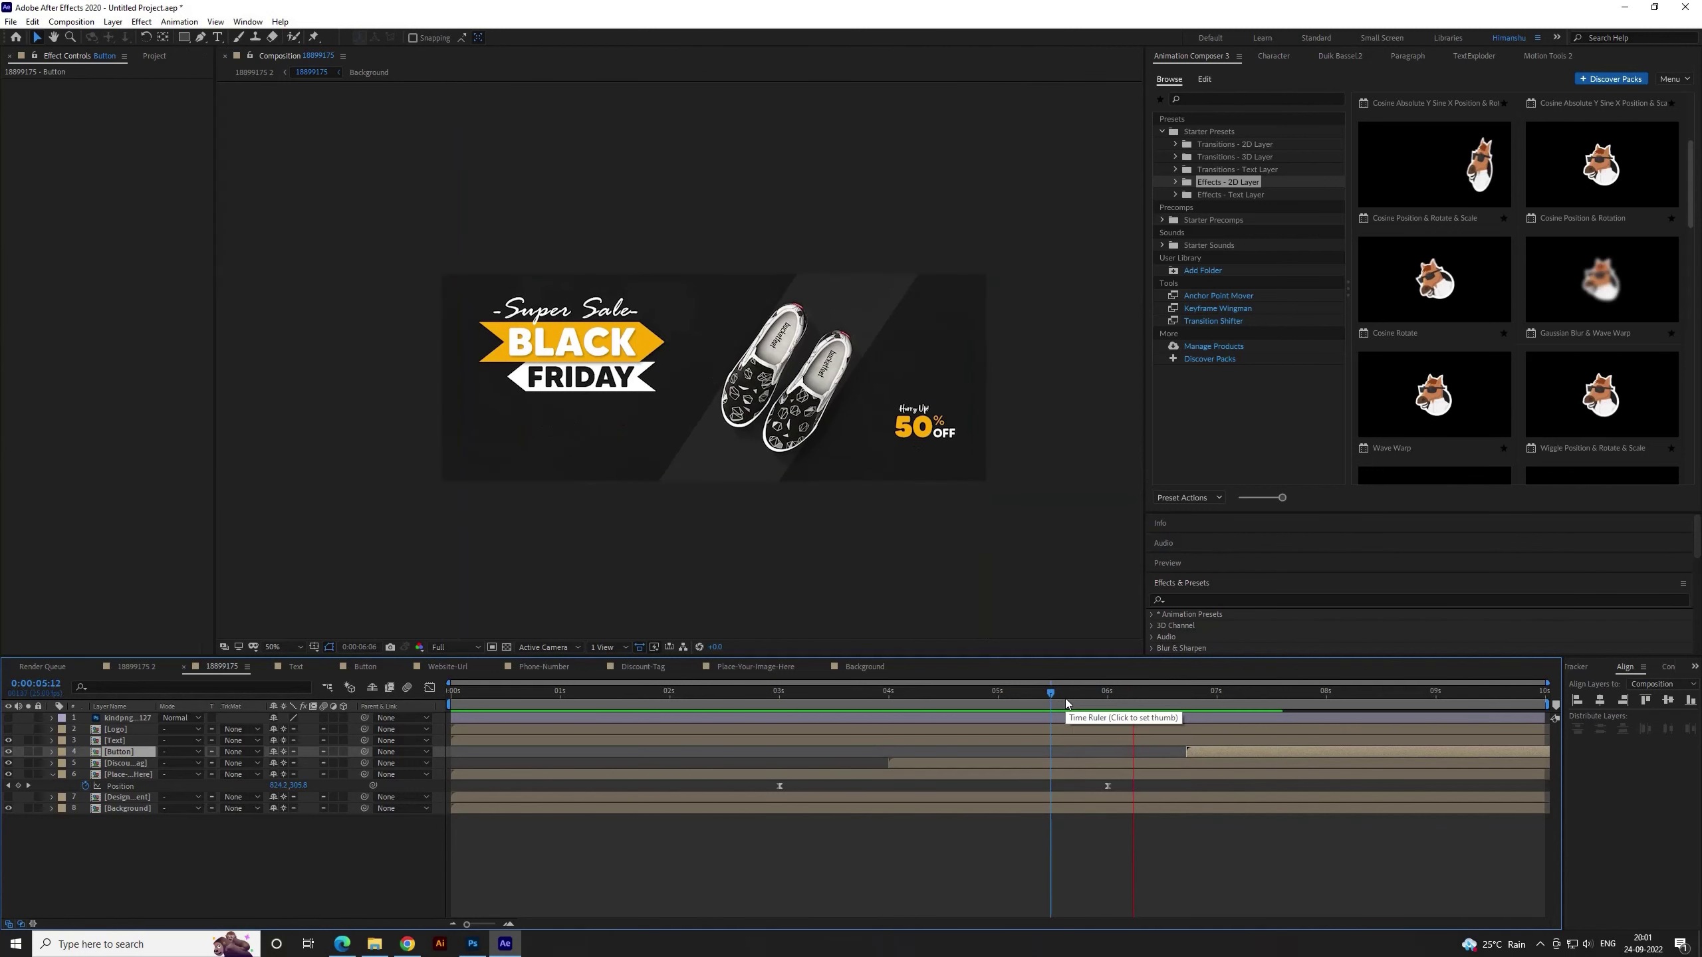
pyautogui.click(1071, 699)
pyautogui.moveTo(1070, 700); pyautogui.dragTo(1106, 703)
# In the Discount-Tag precomp, start For All Item at 2 s with end keyframes at 02:10
pyautogui.doubleClick(1117, 767)
pyautogui.moveTo(880, 832); pyautogui.dragTo(848, 833)
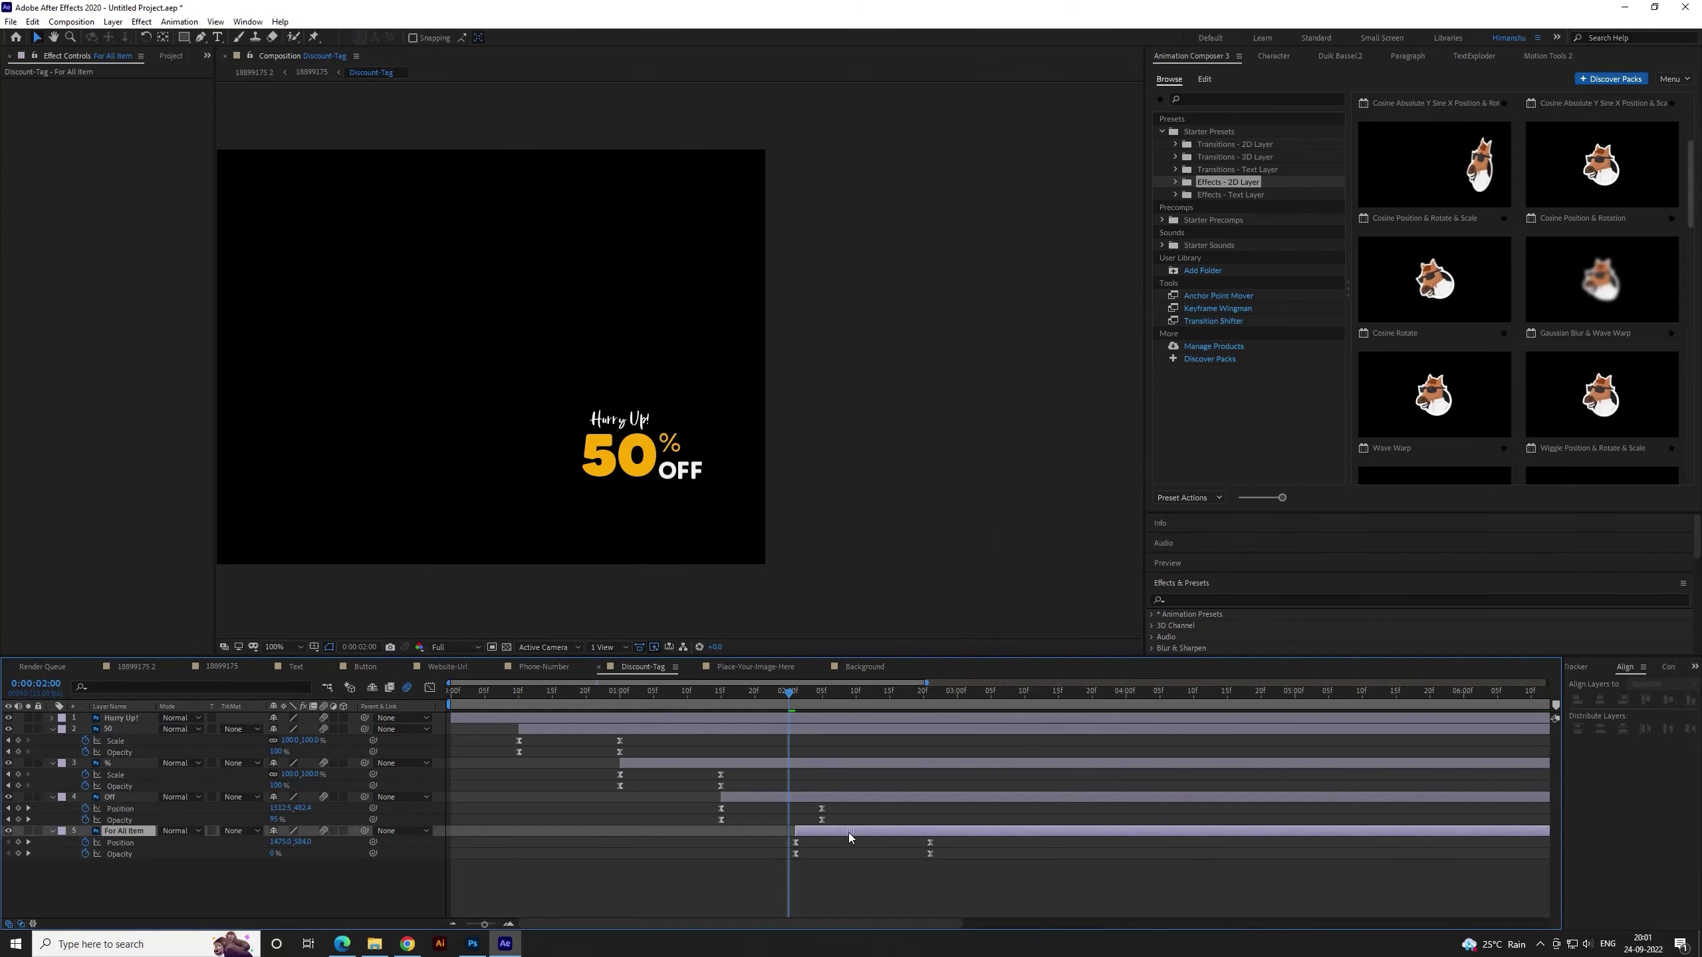
pyautogui.hotkey('shift', 'pagedown')
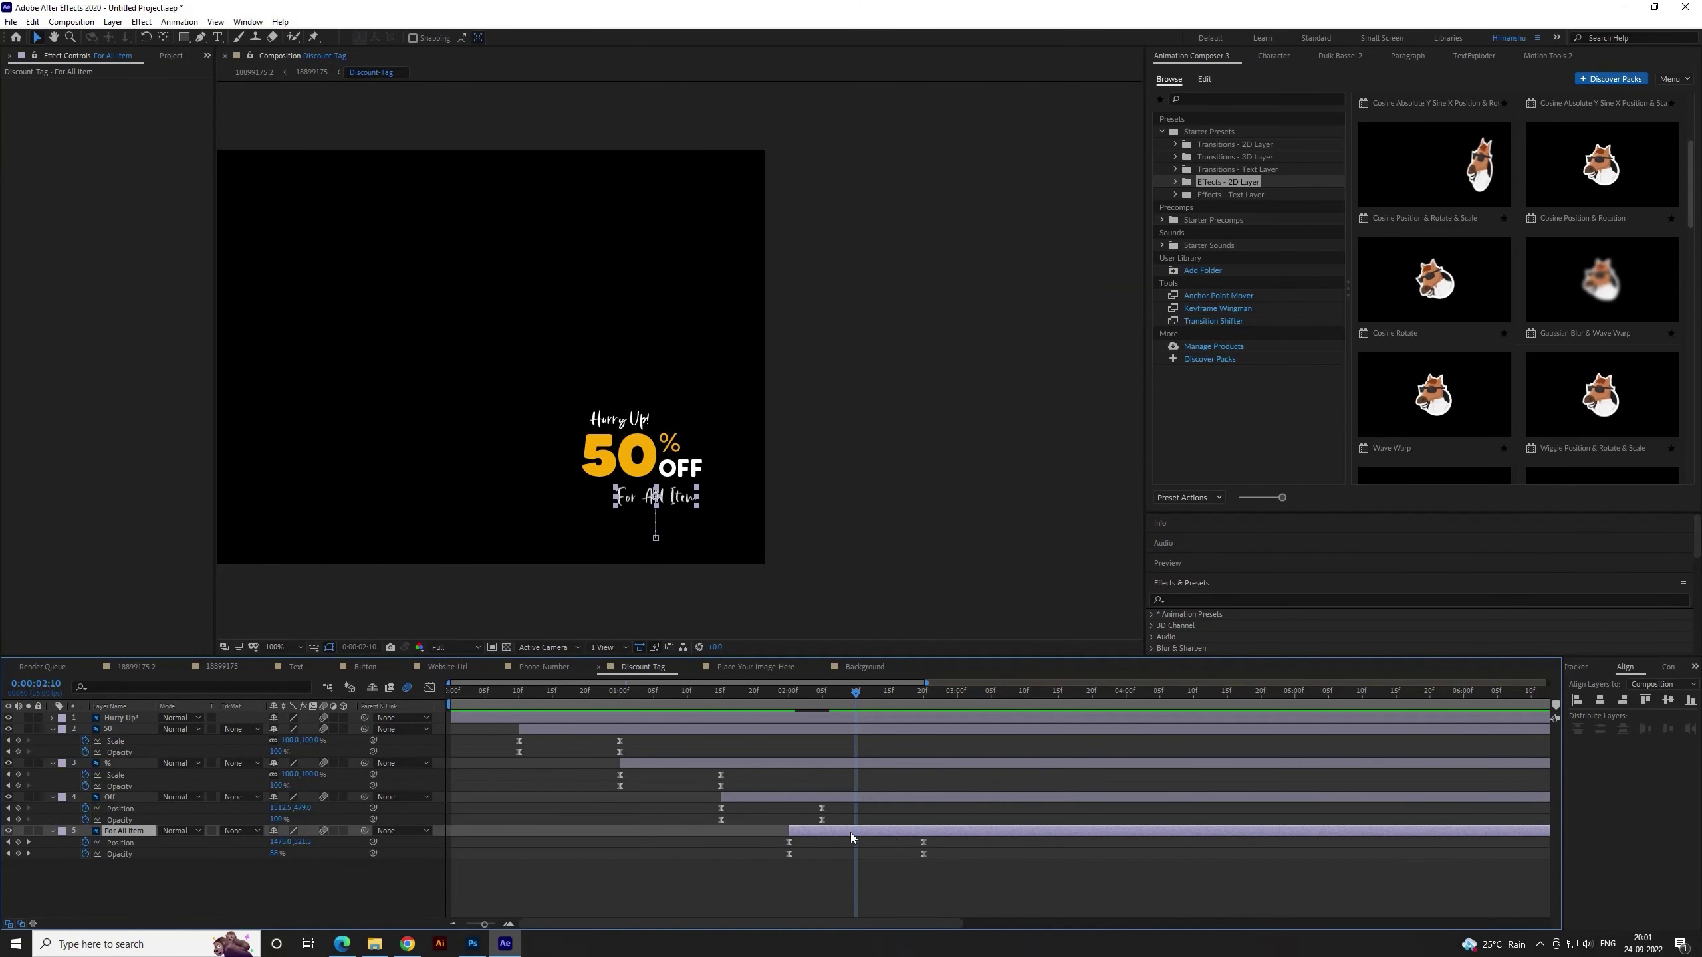
pyautogui.moveTo(940, 890)
pyautogui.mouseDown()
pyautogui.moveTo(904, 840)
pyautogui.moveTo(859, 850)
pyautogui.mouseUp()
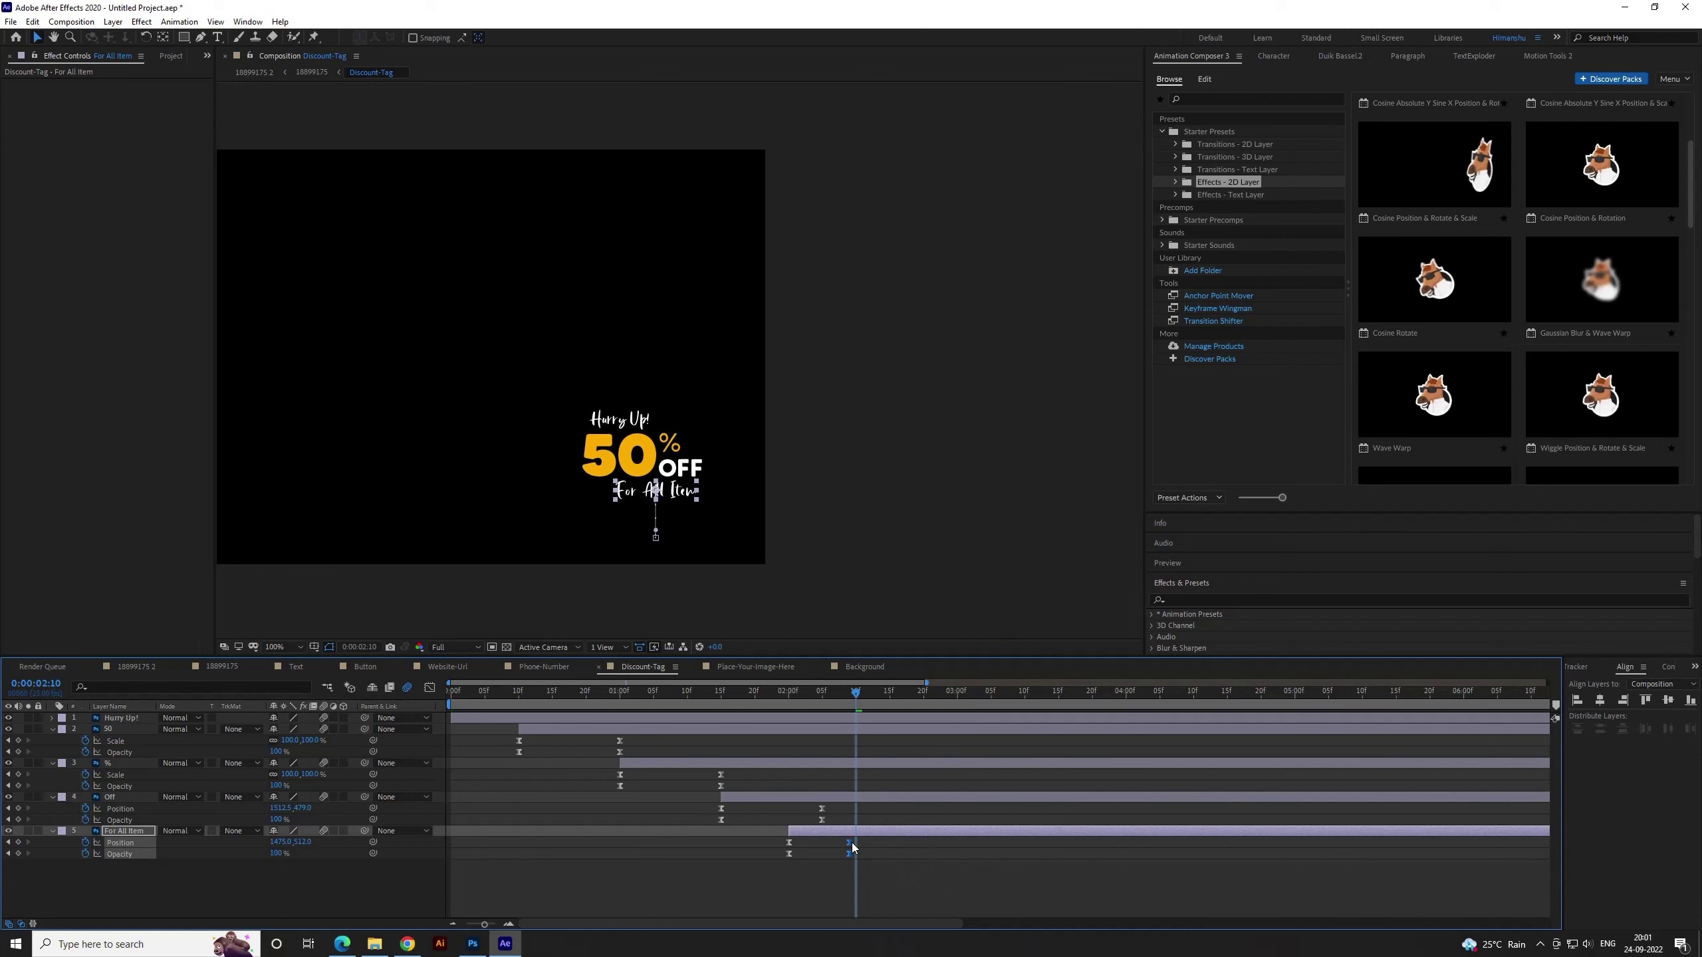
# After previewing, push For All Item's end keyframes to 02:15 and return to the main comp
pyautogui.click(719, 695)
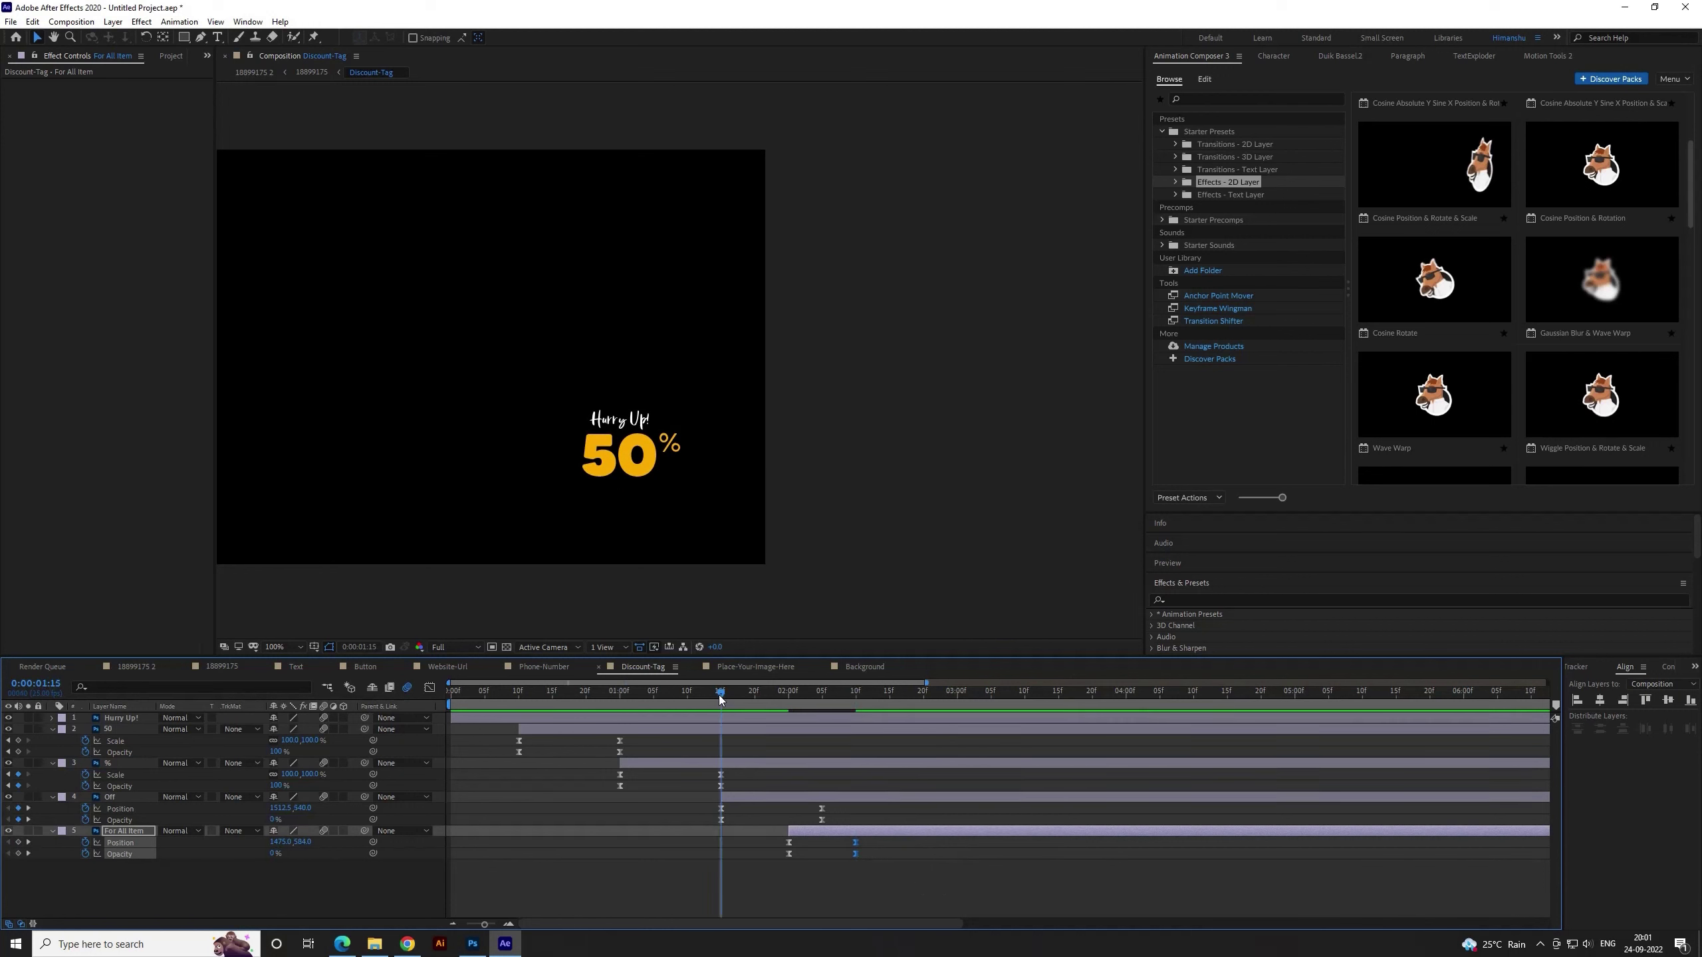
pyautogui.press('space')
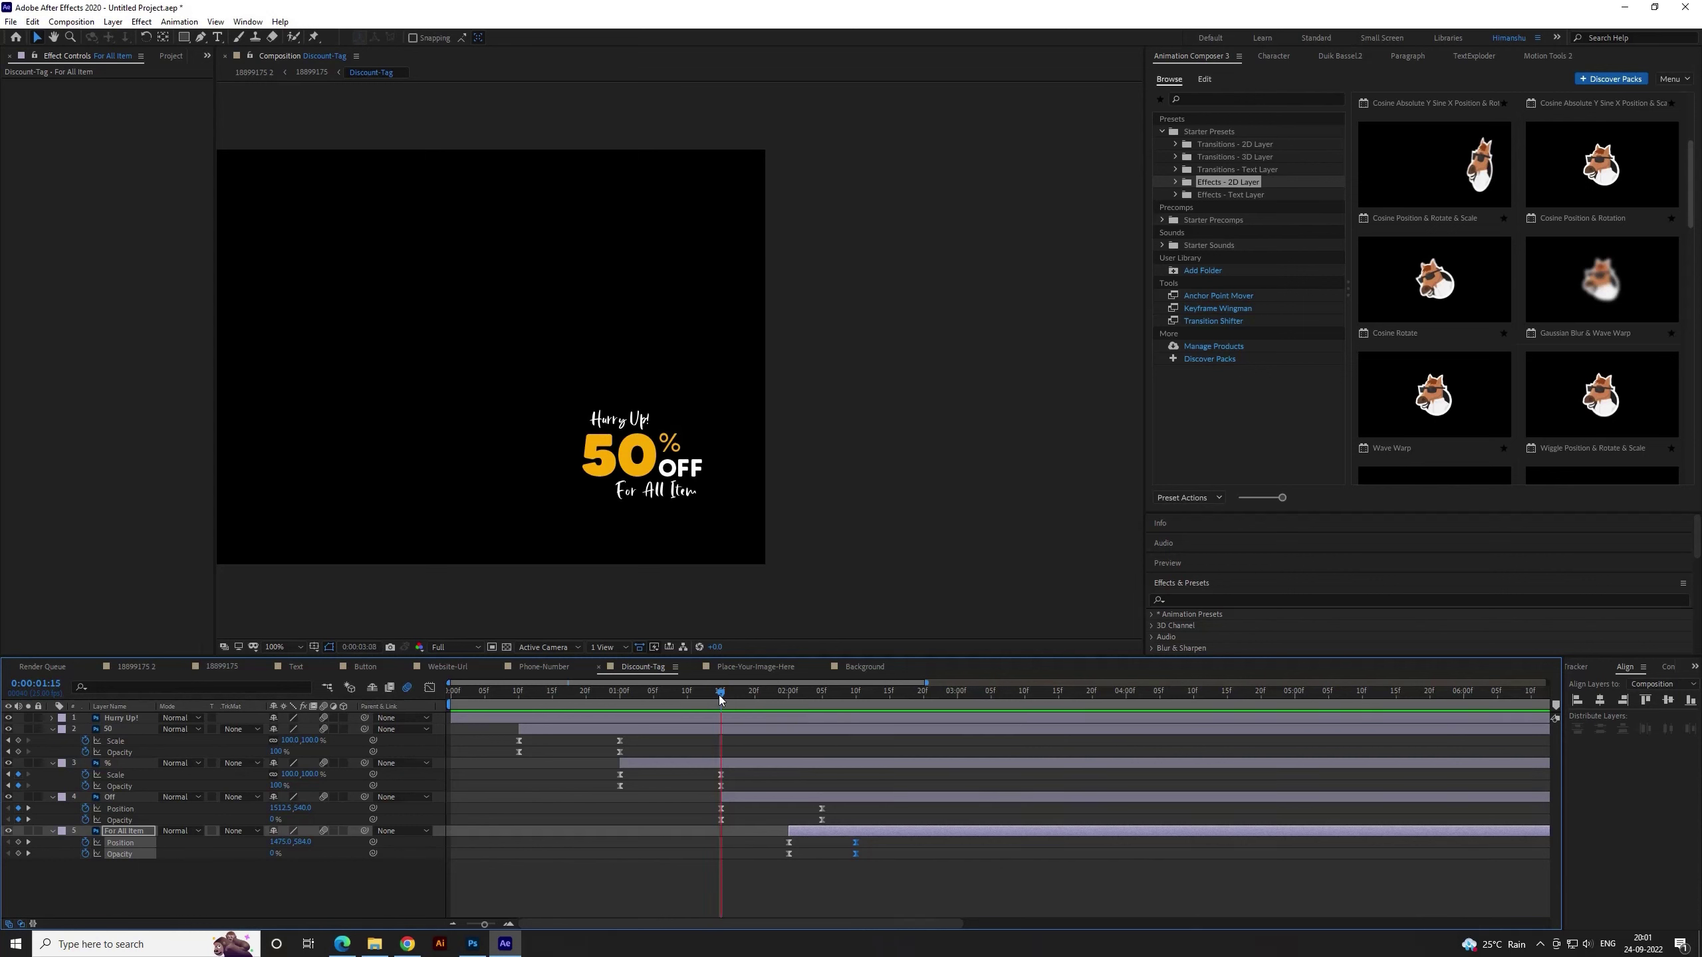
pyautogui.press('space')
pyautogui.press('space')
pyautogui.moveTo(917, 898)
pyautogui.mouseDown()
pyautogui.moveTo(835, 841)
pyautogui.moveTo(890, 842)
pyautogui.mouseUp()
pyautogui.click(726, 691)
pyautogui.press('space')
pyautogui.press('space')
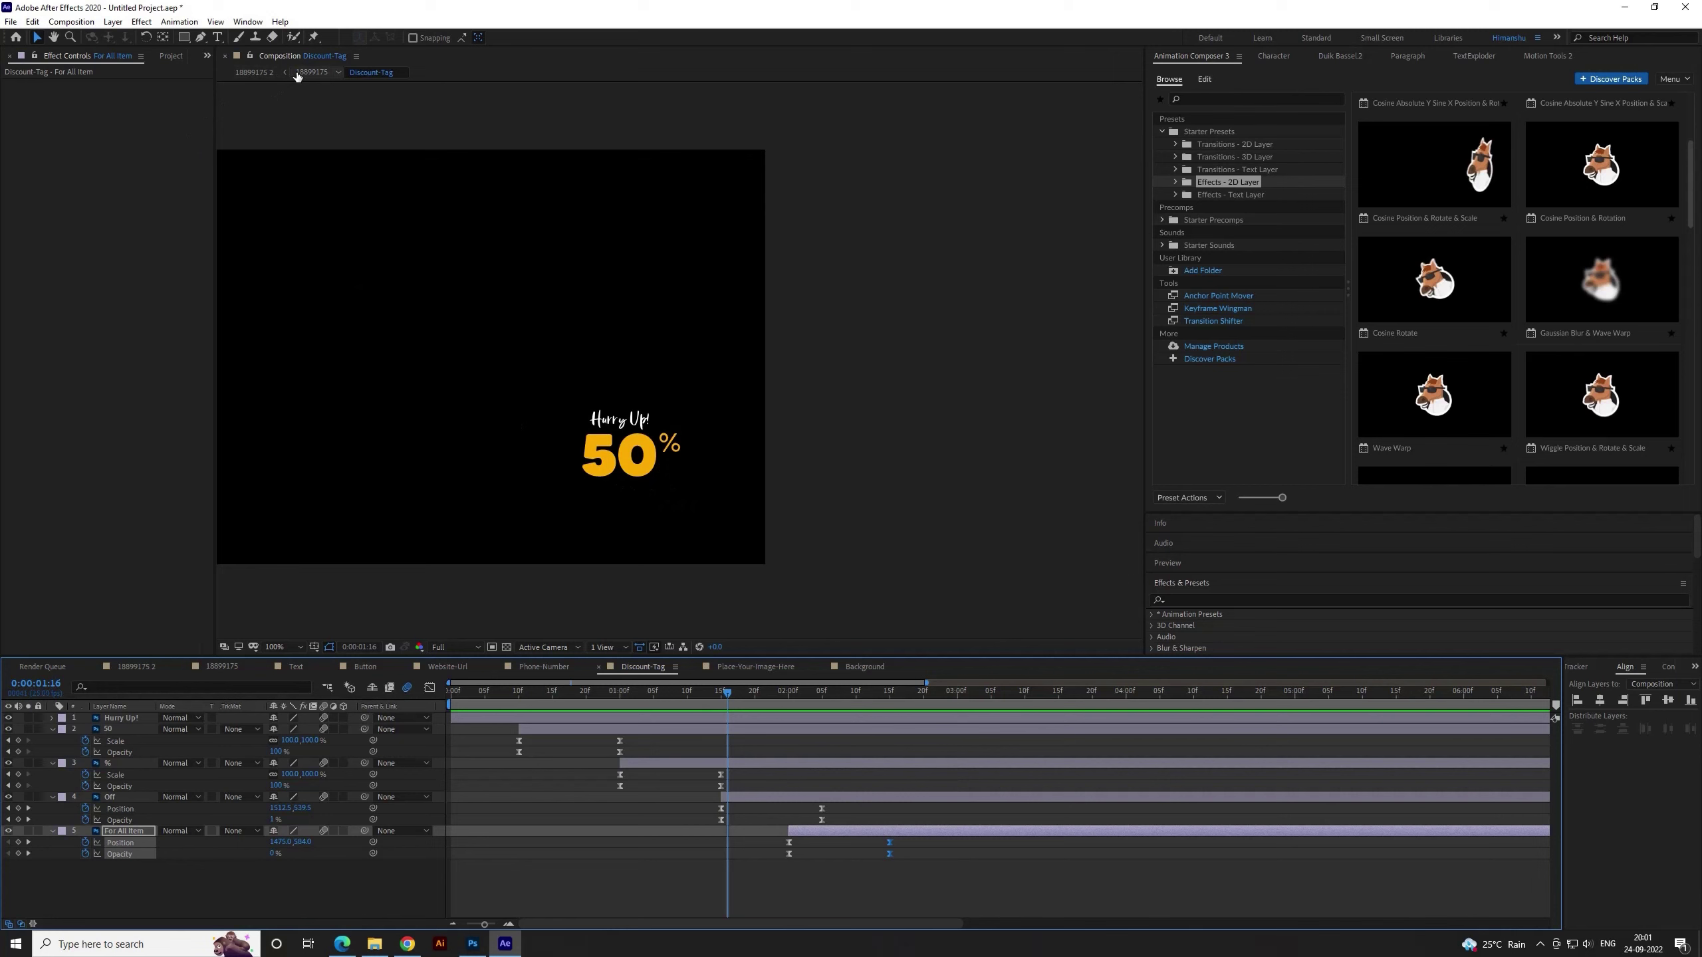
pyautogui.click(296, 73)
pyautogui.click(1016, 846)
pyautogui.moveTo(1035, 692); pyautogui.dragTo(1167, 711)
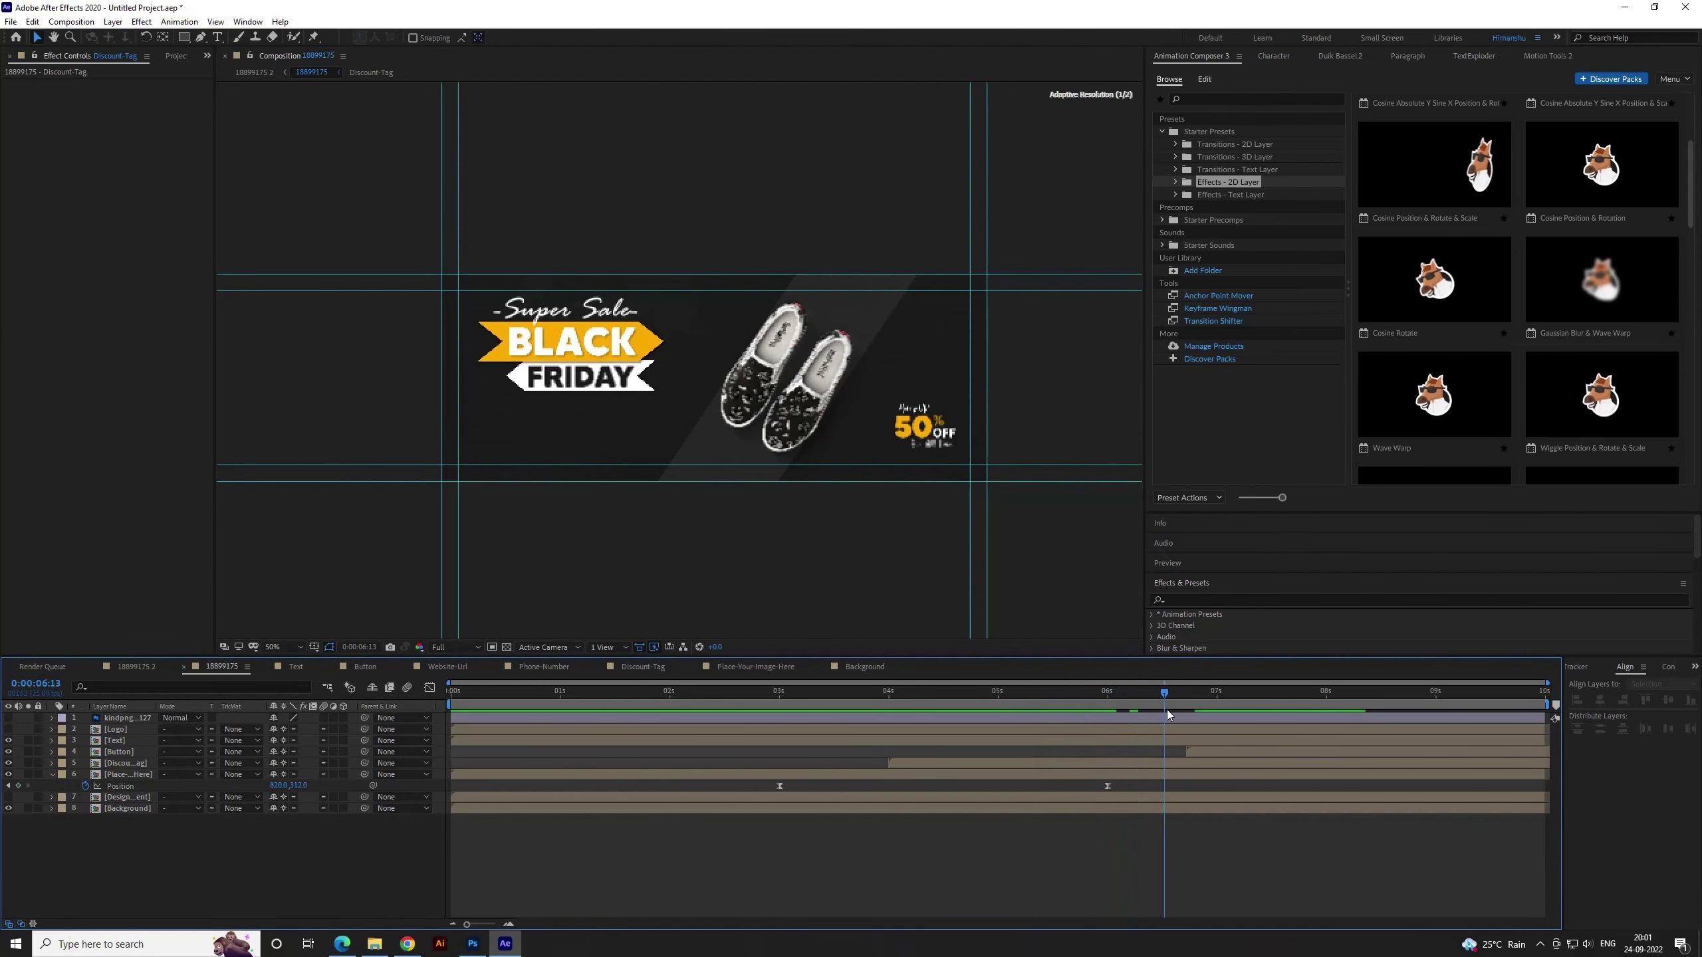
pyautogui.press('space')
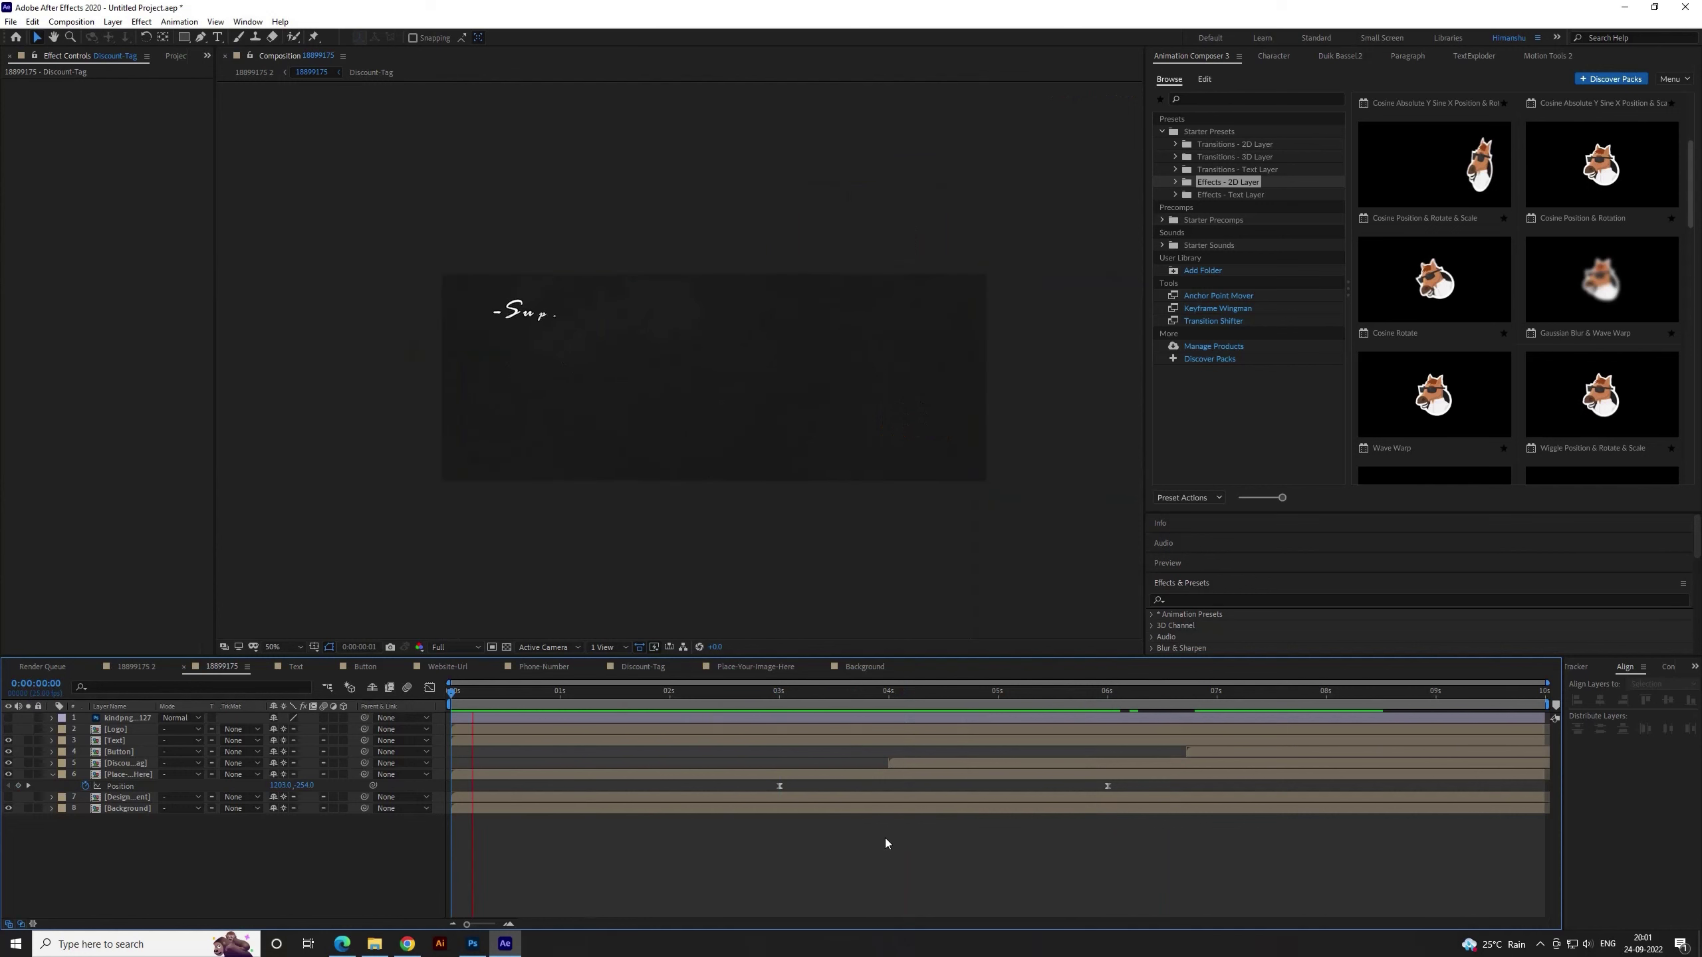